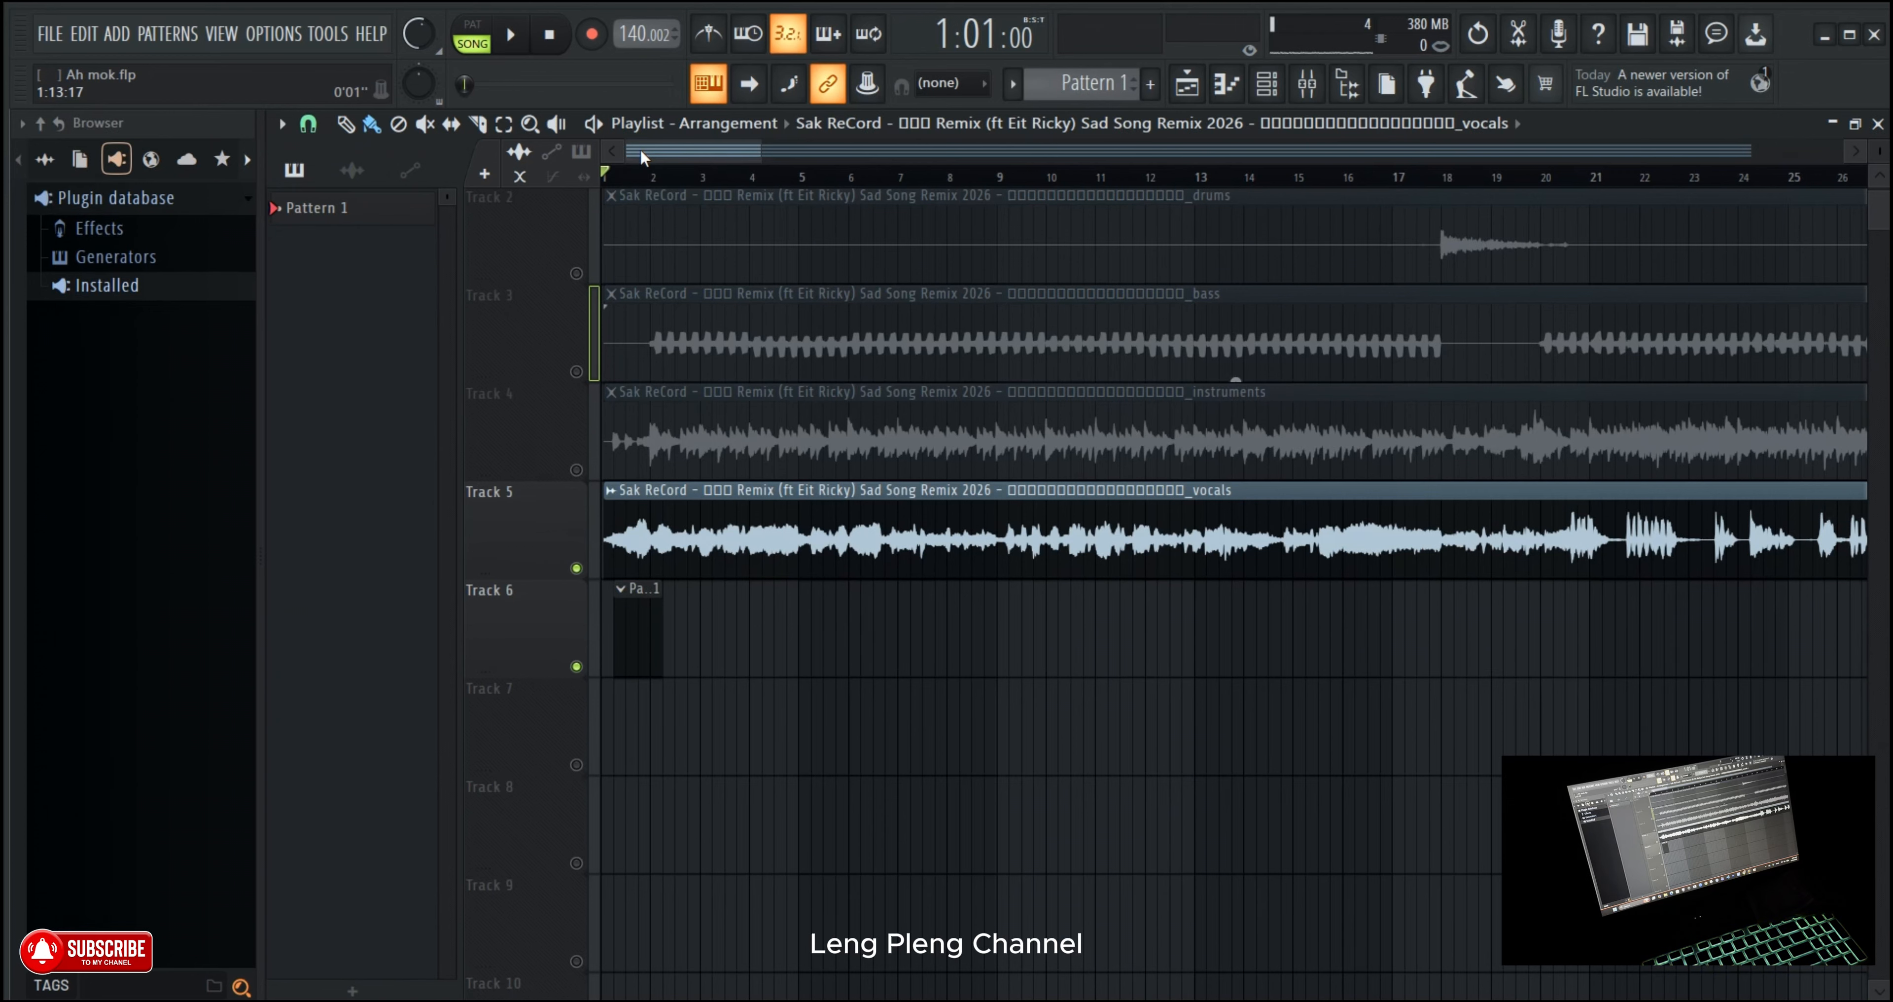
# Step: Unmute the bass stem on Track 3 of the playlist
pyautogui.scroll(3, 632, 178)
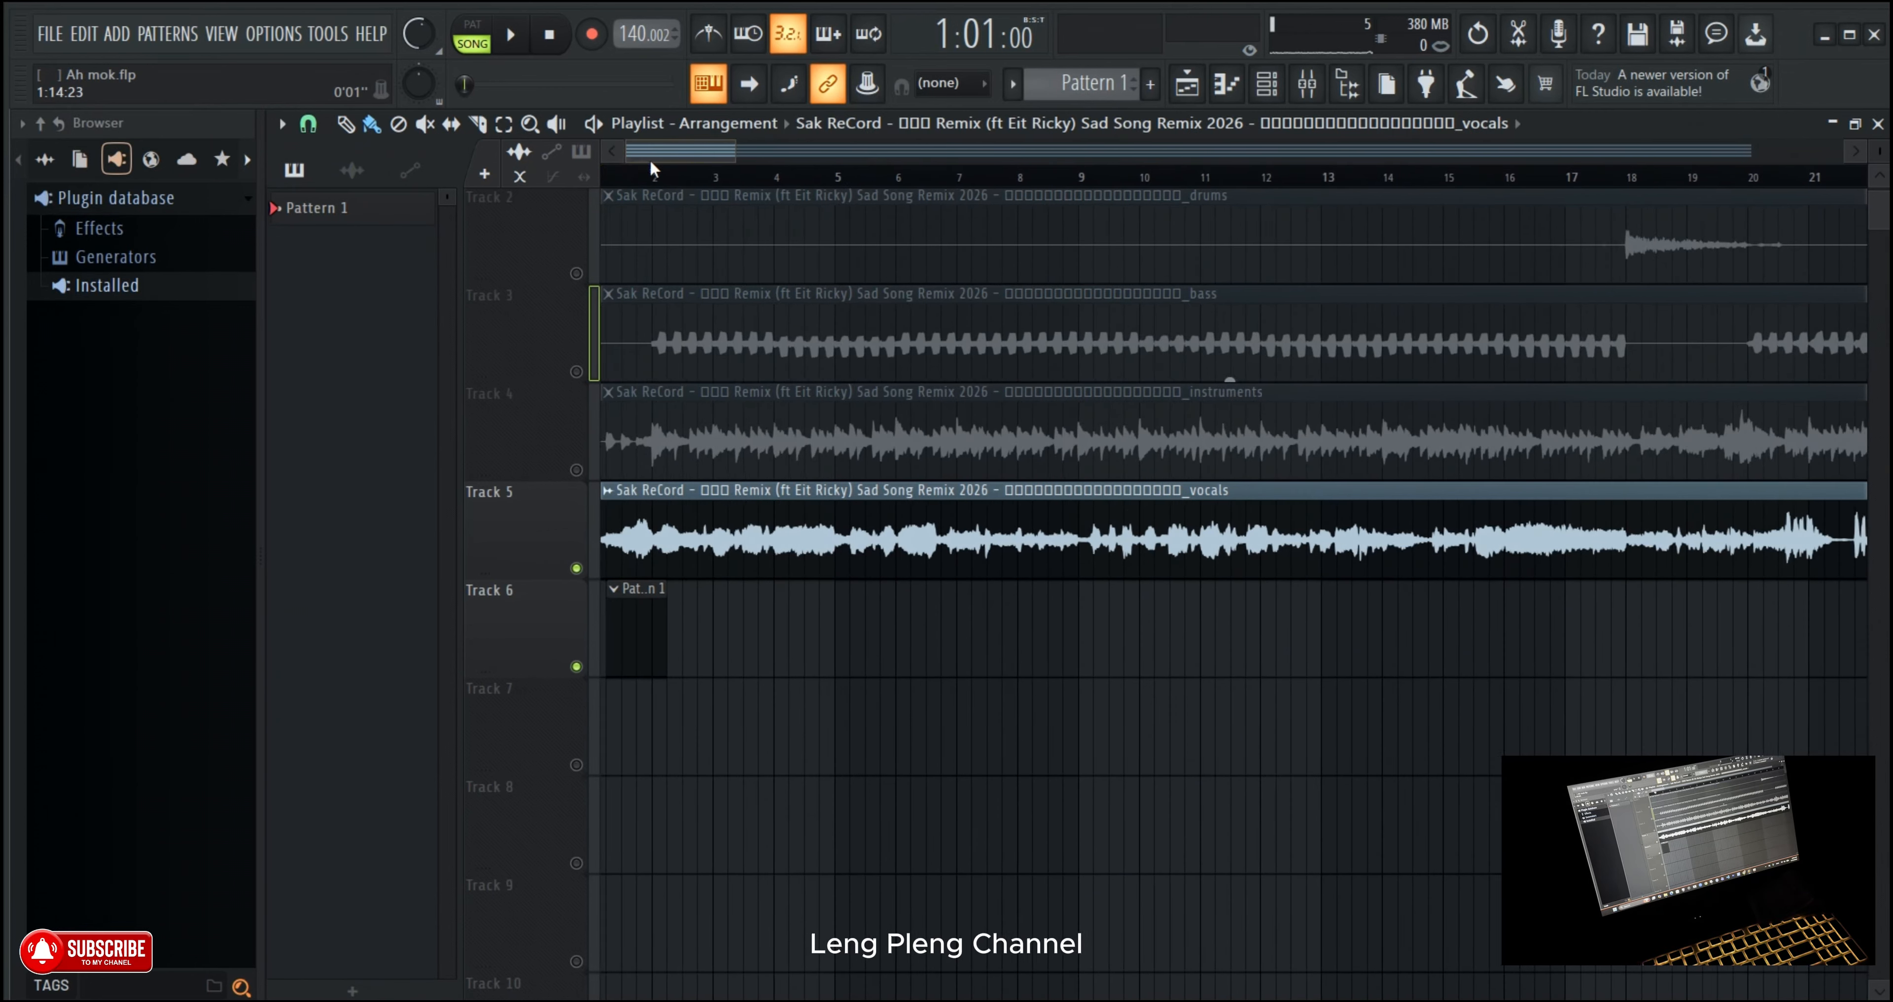
pyautogui.scroll(3, 622, 180)
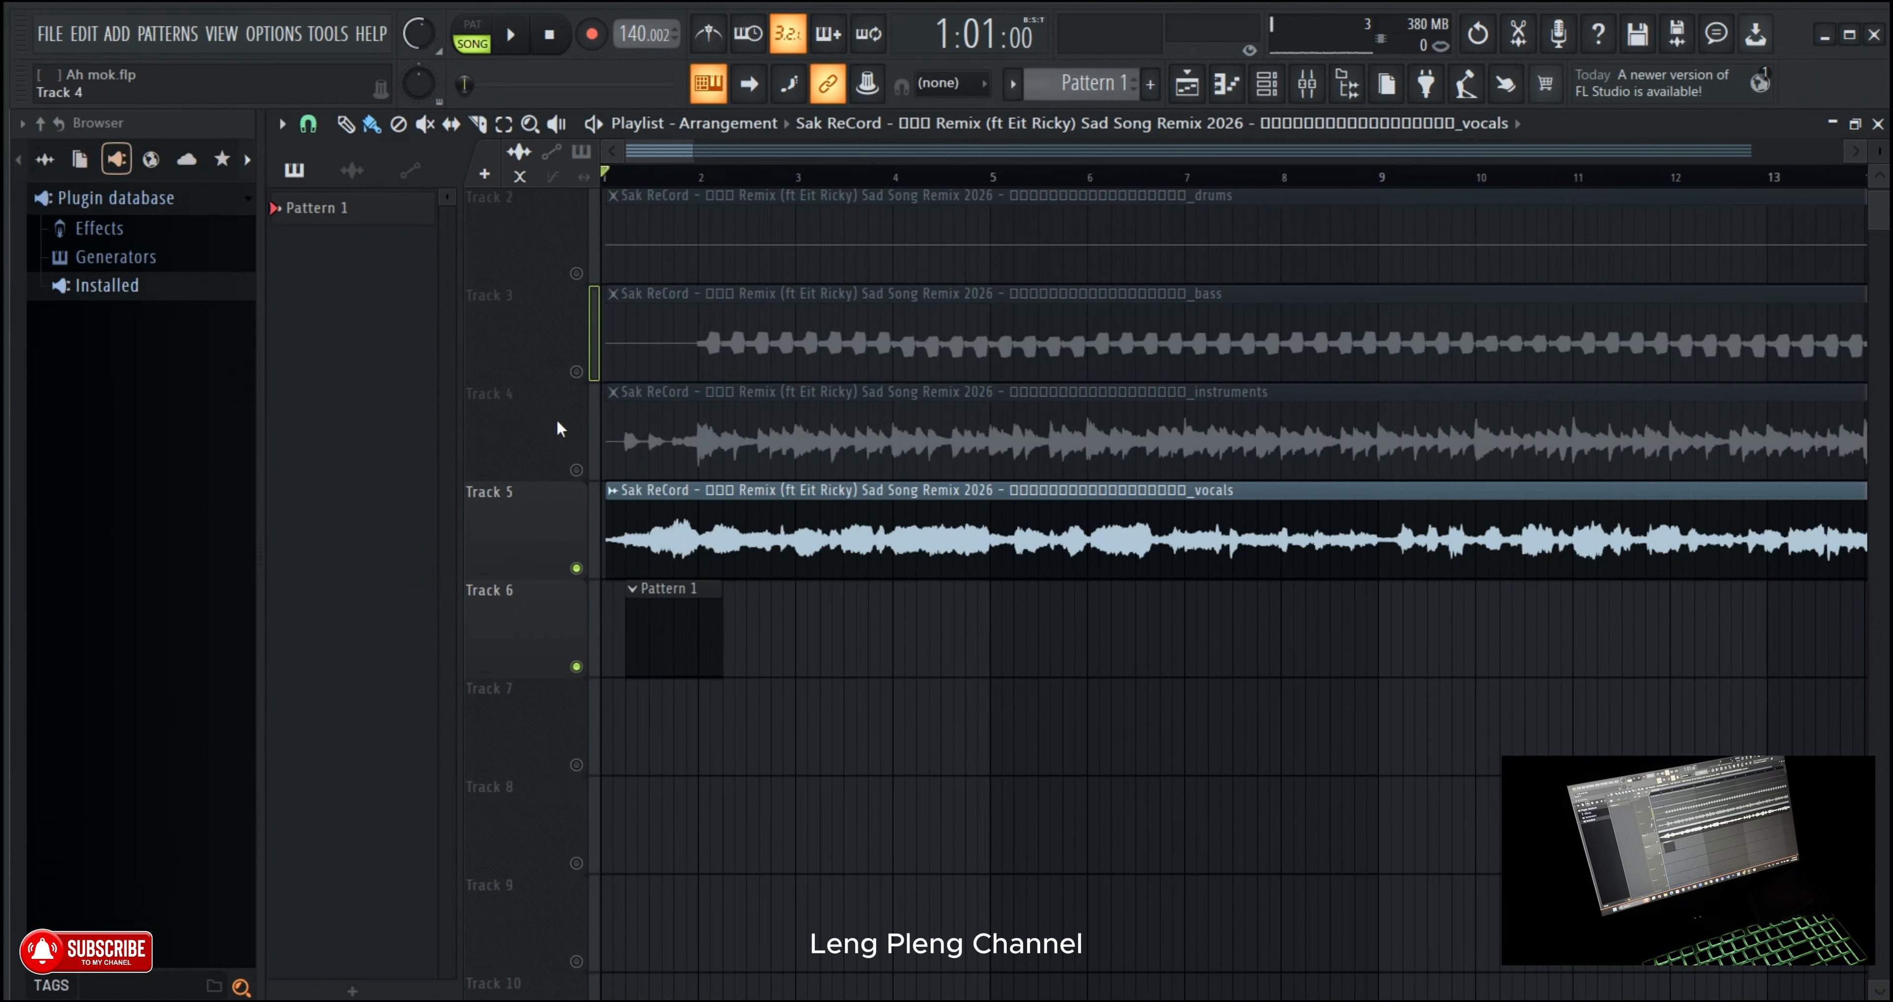
pyautogui.click(576, 370)
# Step: Route the vocals audio clip to mixer track 8 and lower that track's volume fader
pyautogui.doubleClick(678, 540)
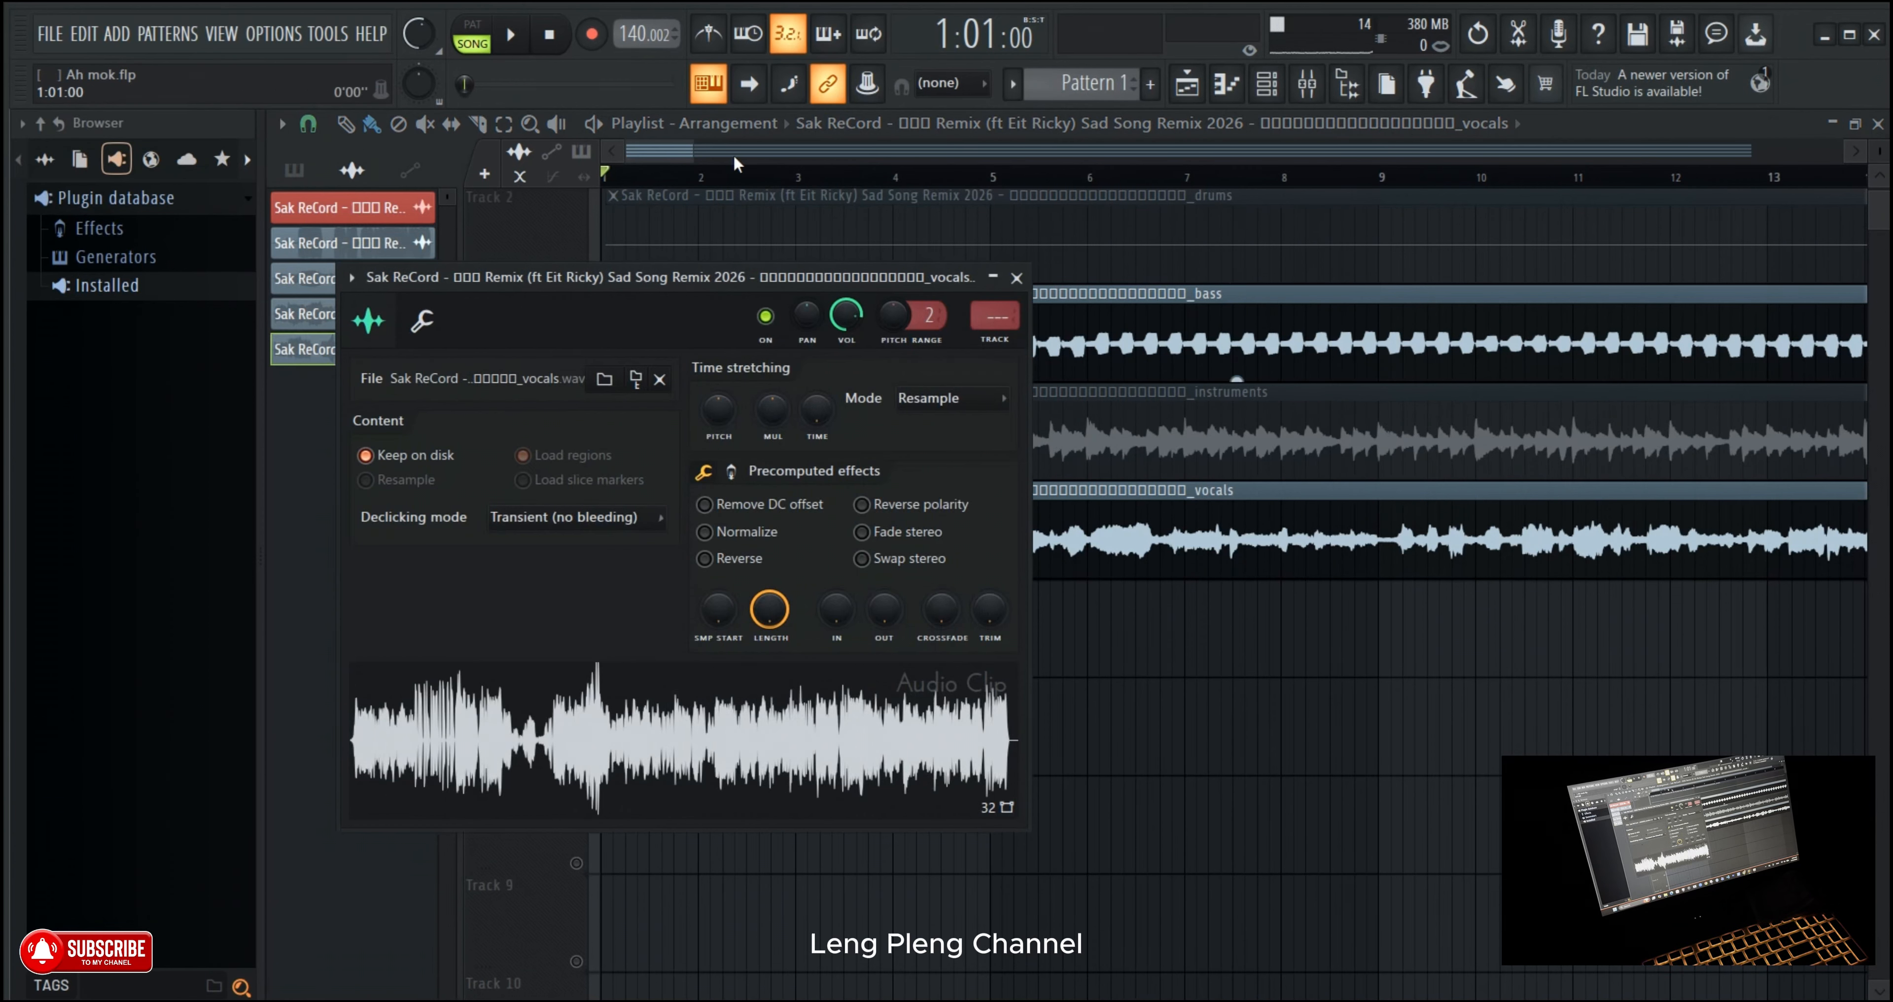
pyautogui.click(994, 341)
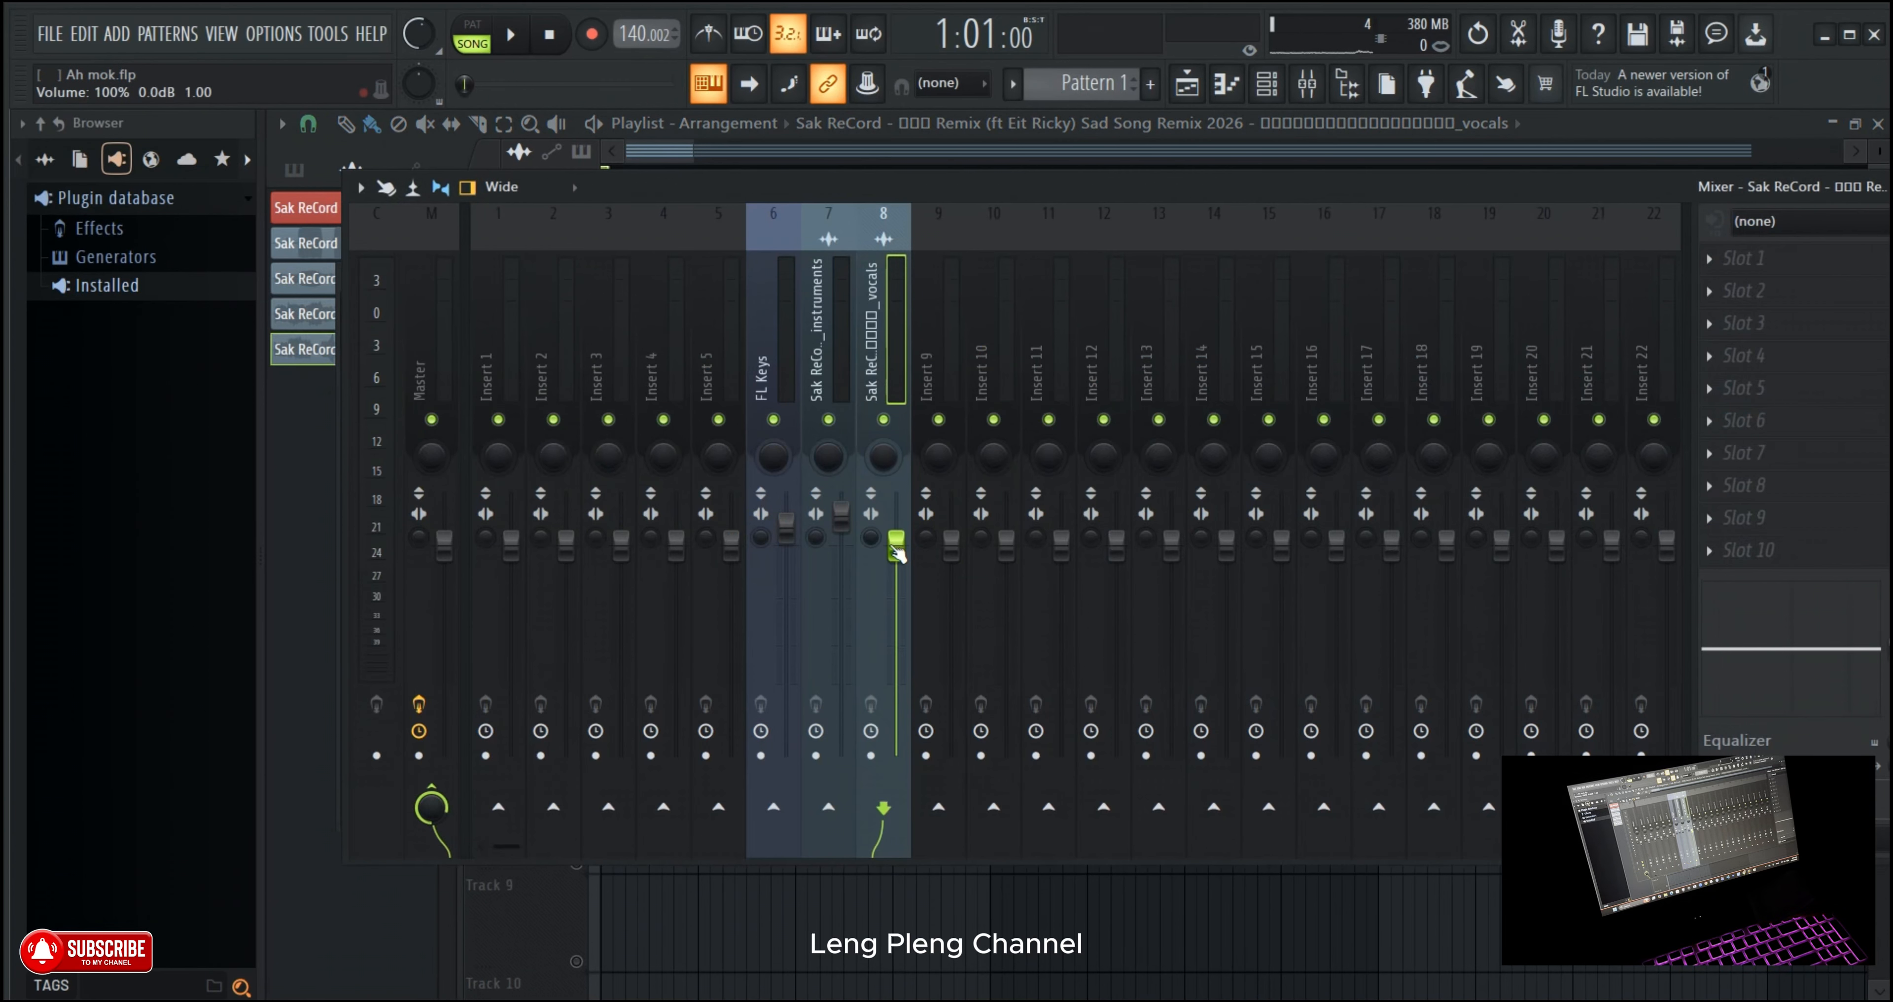
pyautogui.moveTo(896, 548); pyautogui.dragTo(896, 591)
pyautogui.click(639, 156)
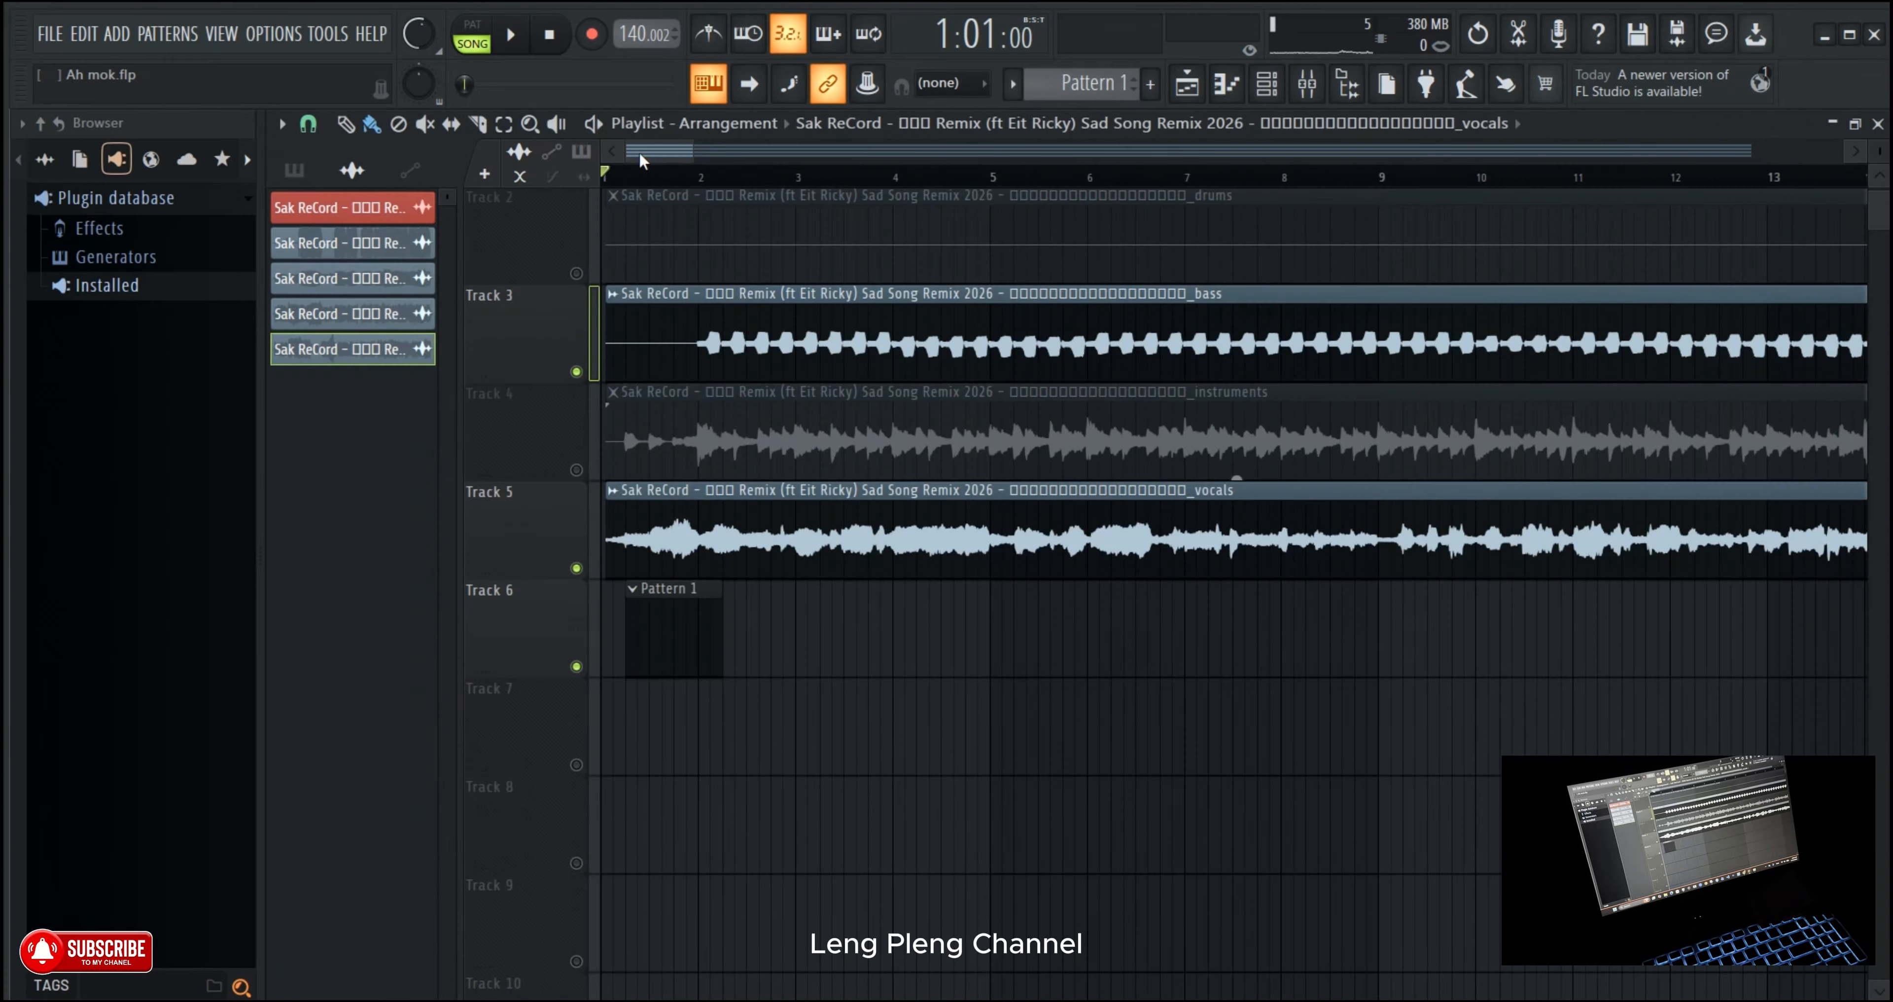
# Step: Play the song while unmuting the instruments stem on Track 4 and muting the bass stem on Track 3, then pause
pyautogui.click(523, 38)
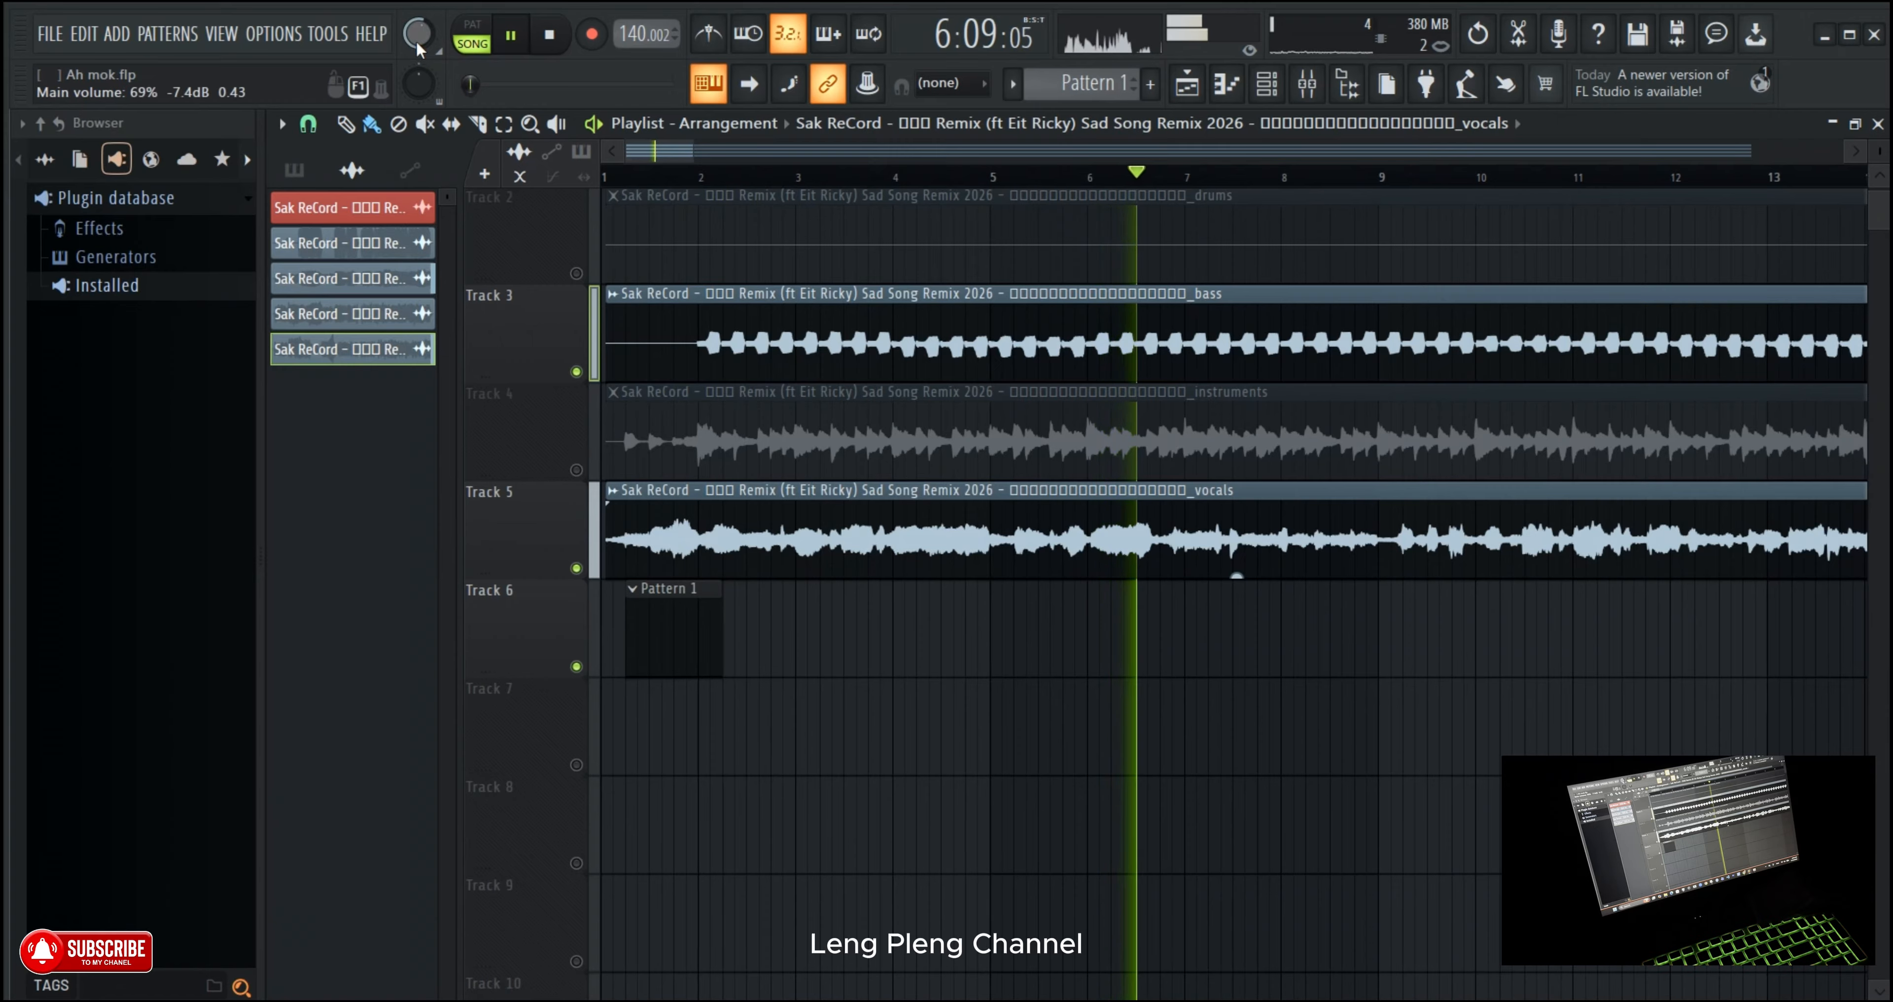
pyautogui.click(592, 426)
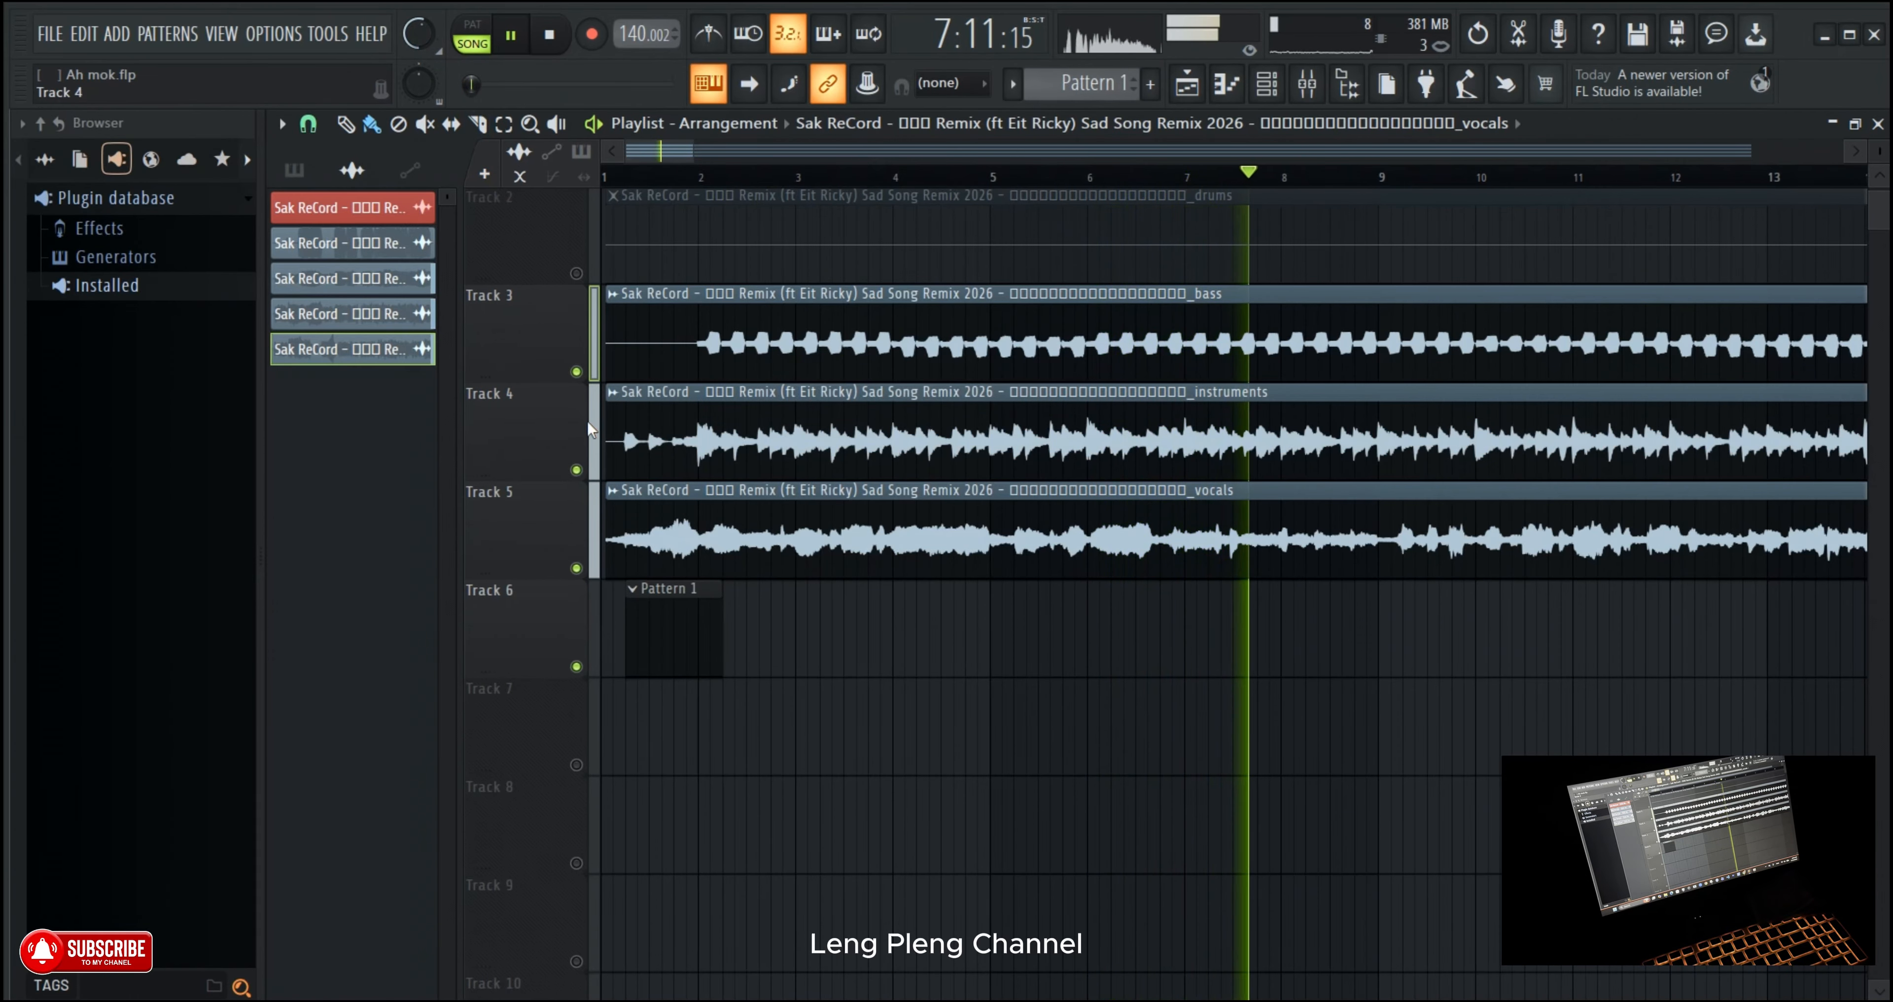
pyautogui.click(592, 365)
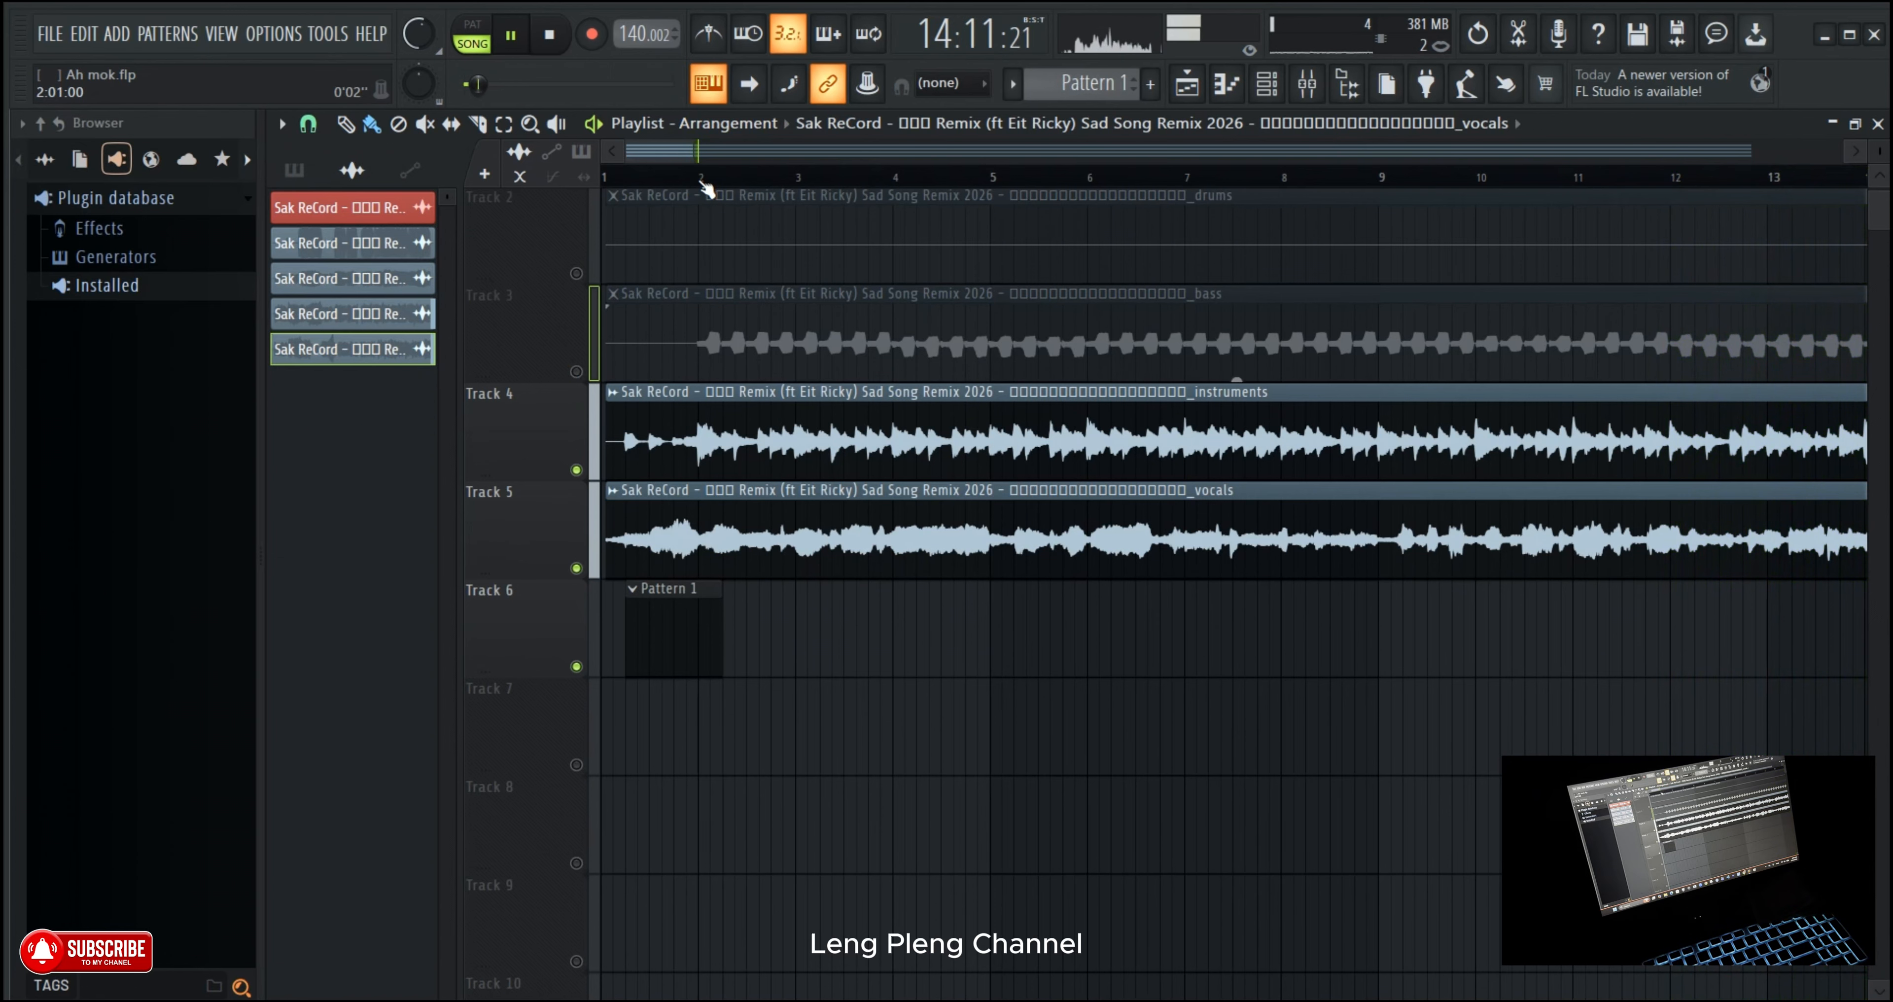
pyautogui.scroll(-2, 706, 189)
pyautogui.scroll(-3, 688, 184)
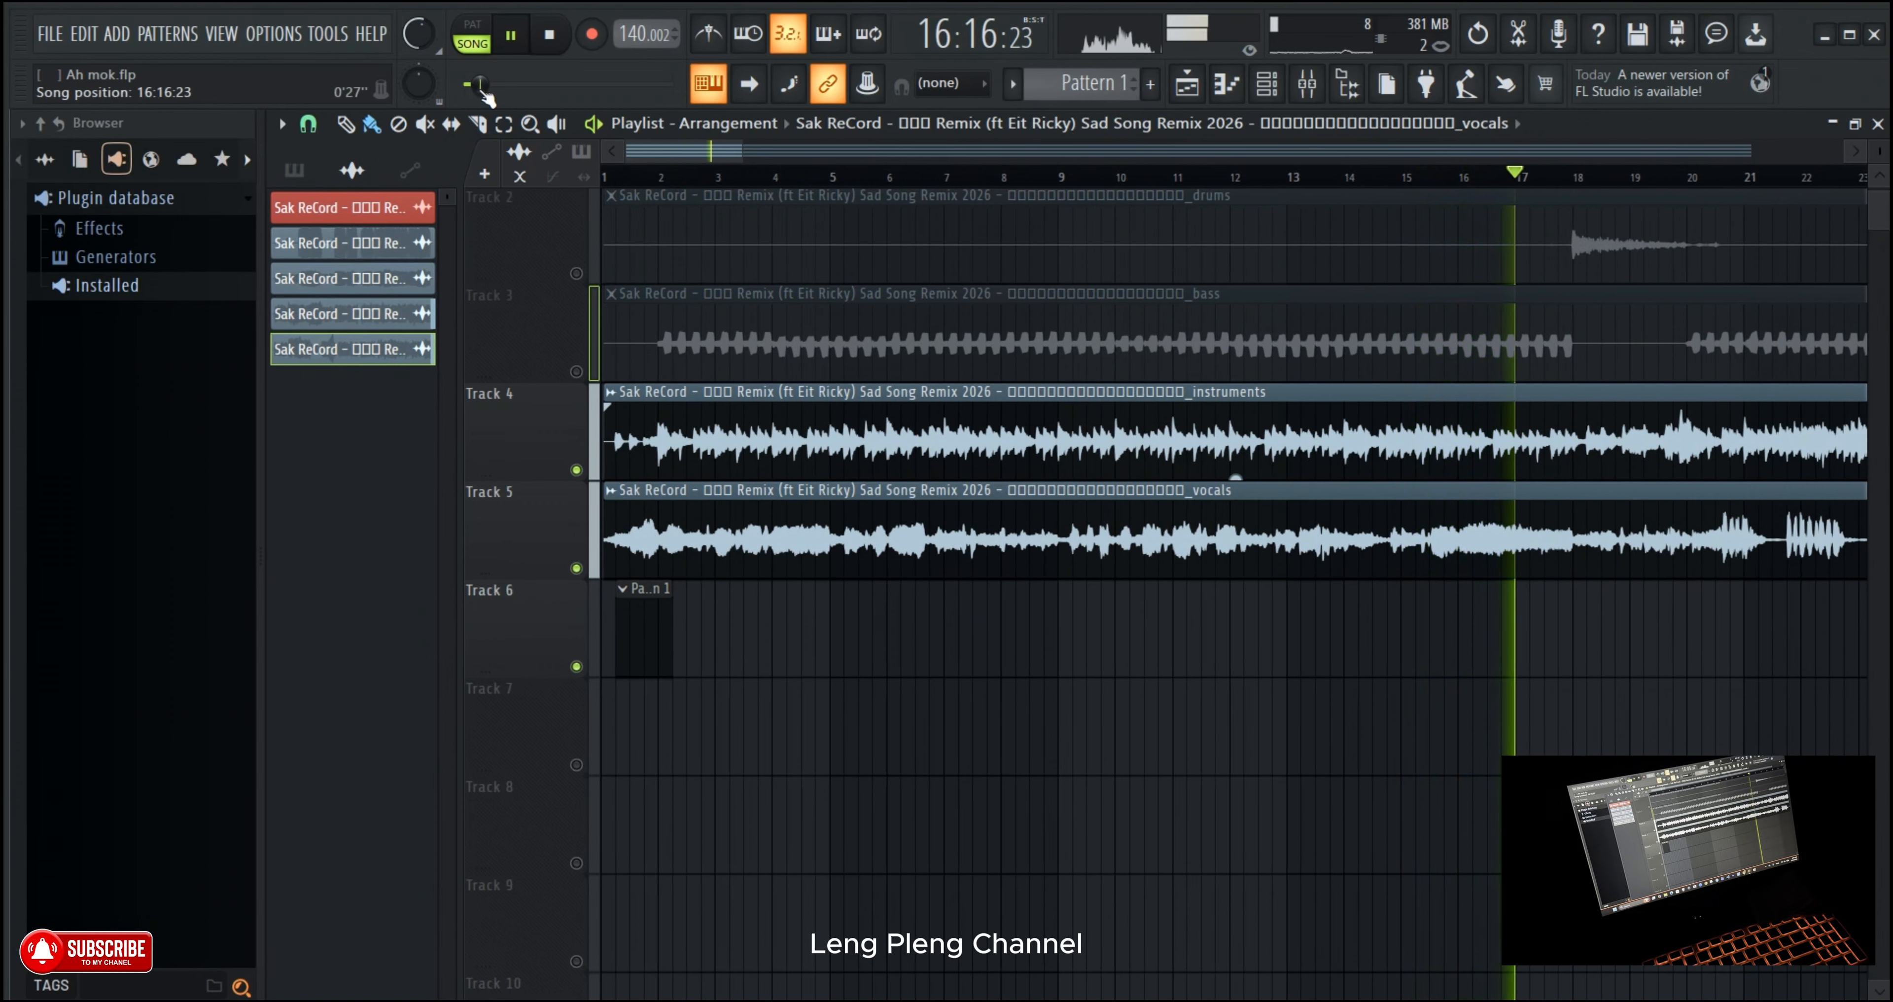
pyautogui.click(515, 37)
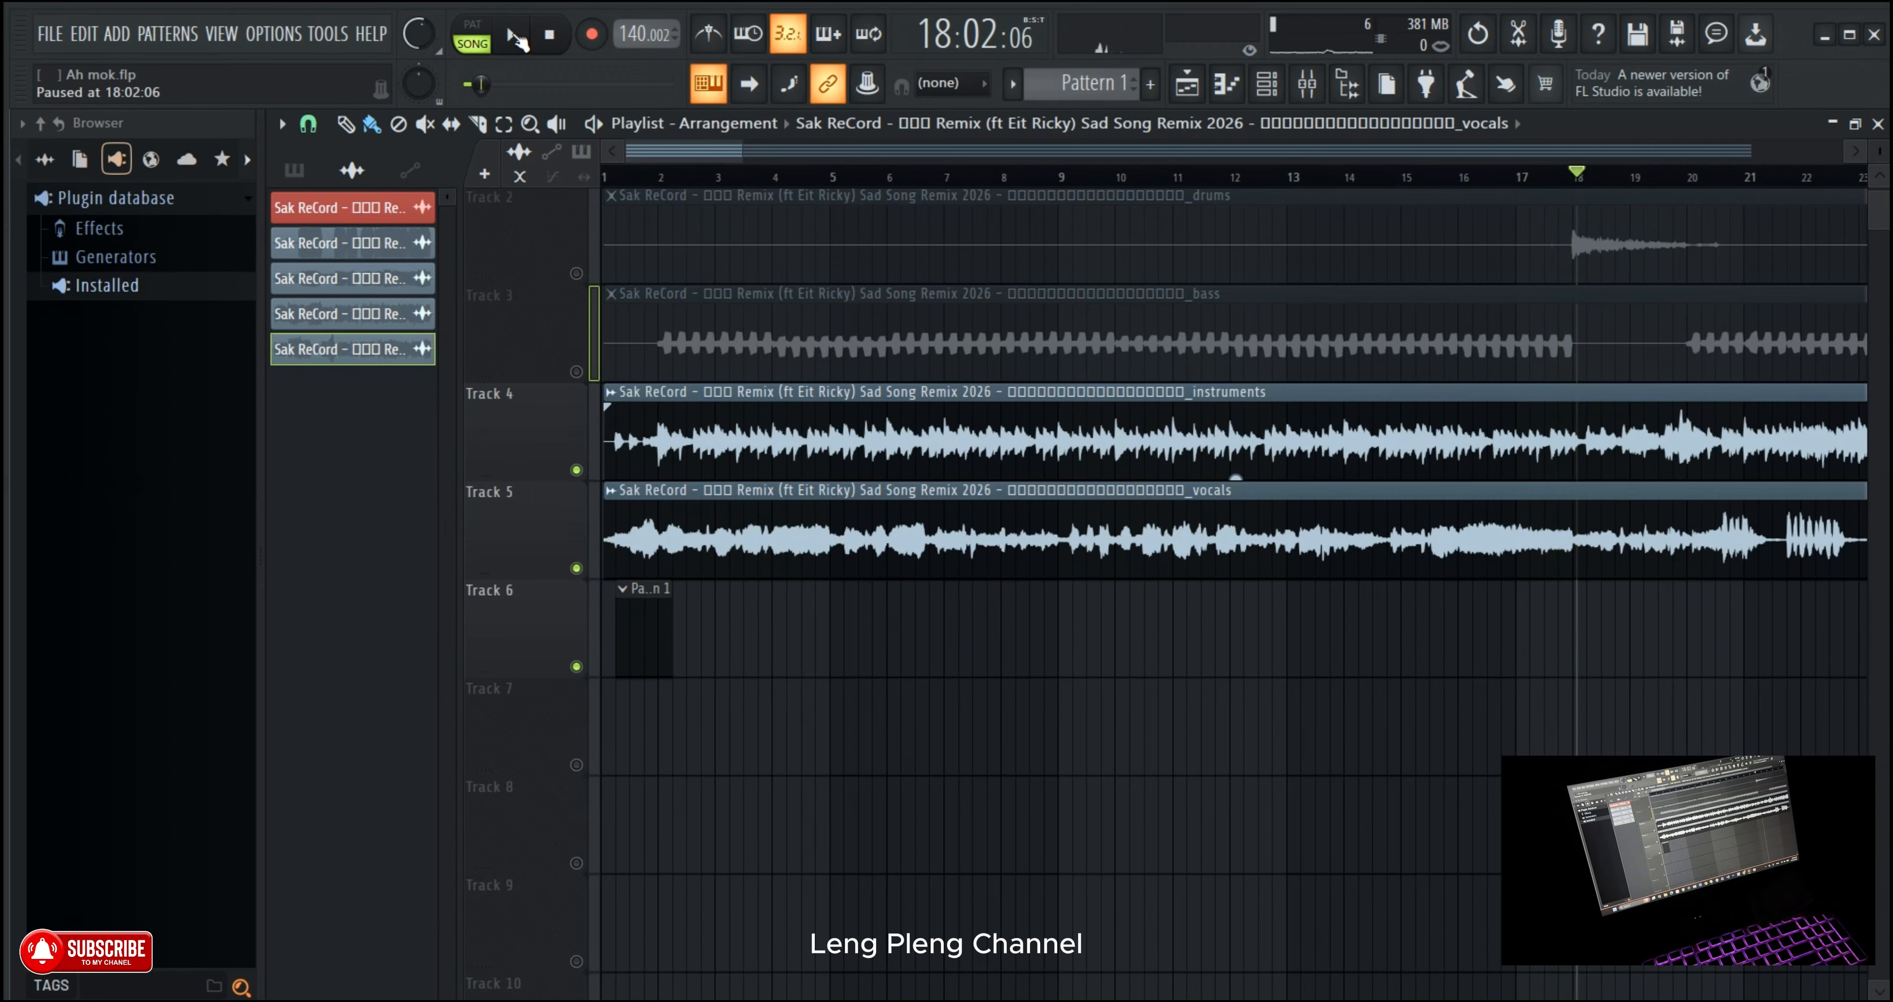
# Step: Select the opening section from bar 1 to bar 9 on the playlist timeline, then clear the selection
pyautogui.click(616, 177)
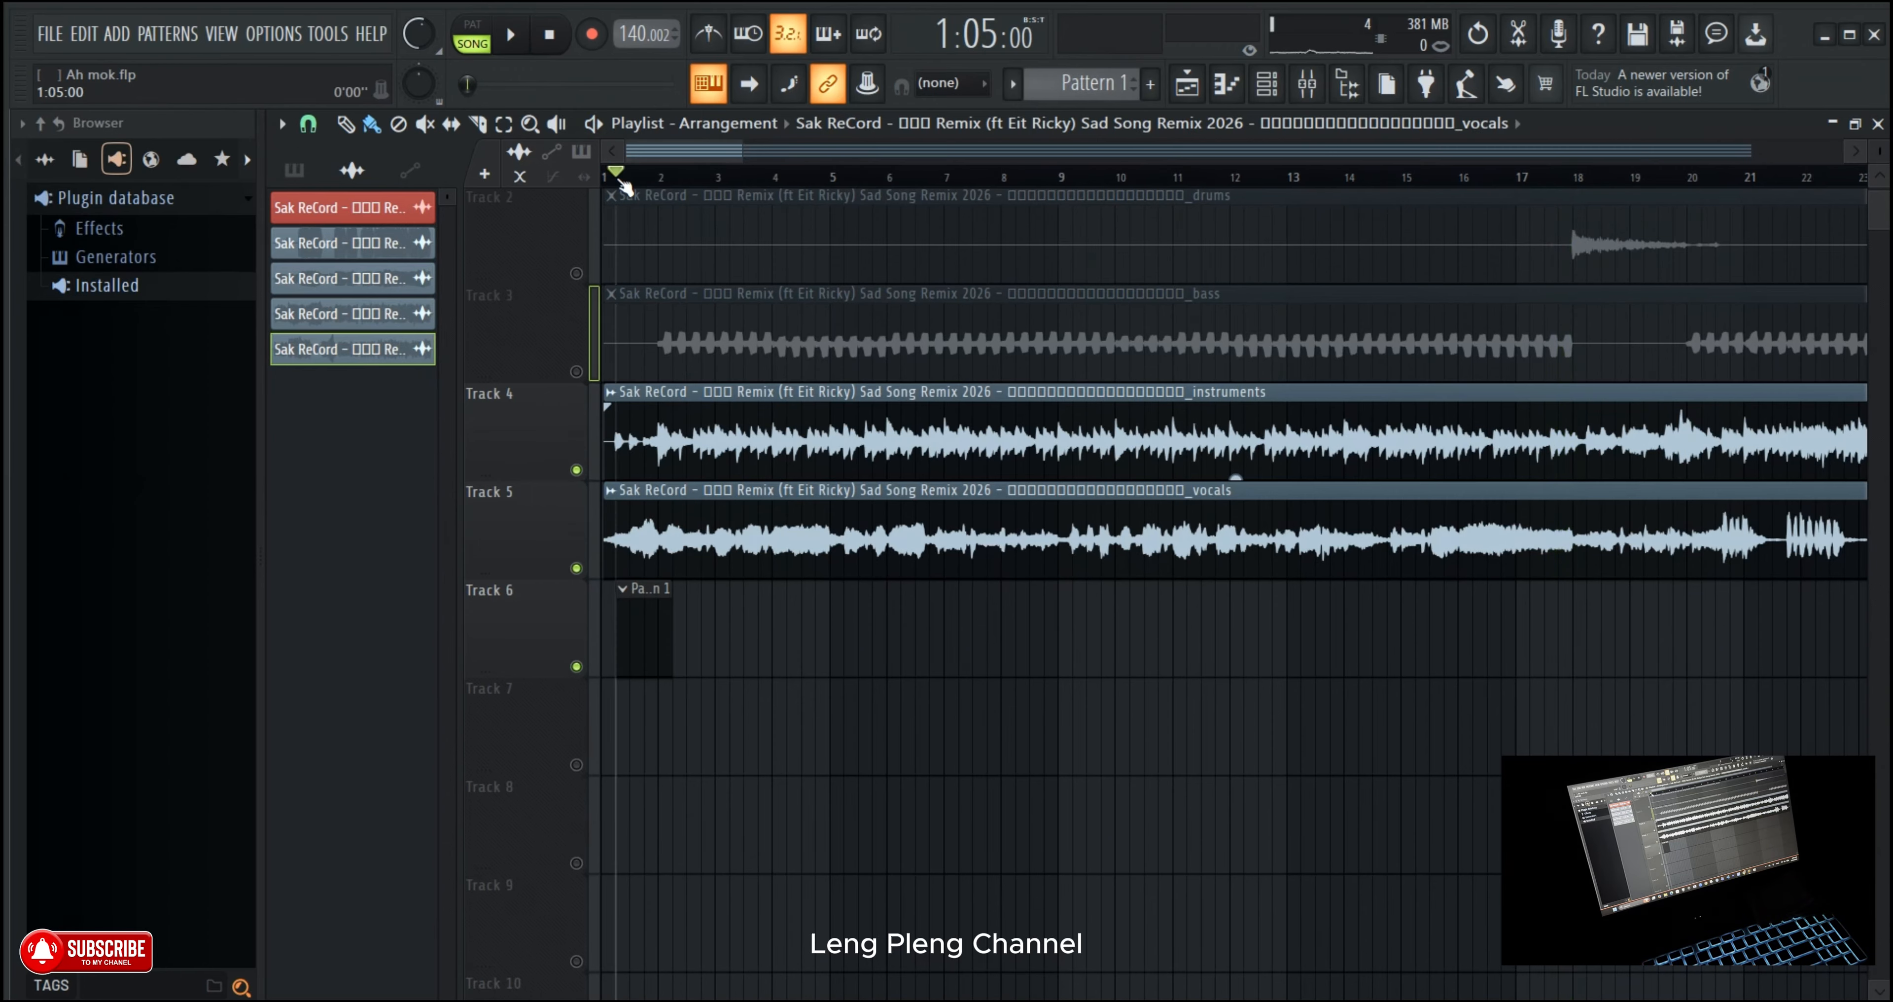
pyautogui.scroll(5, 623, 187)
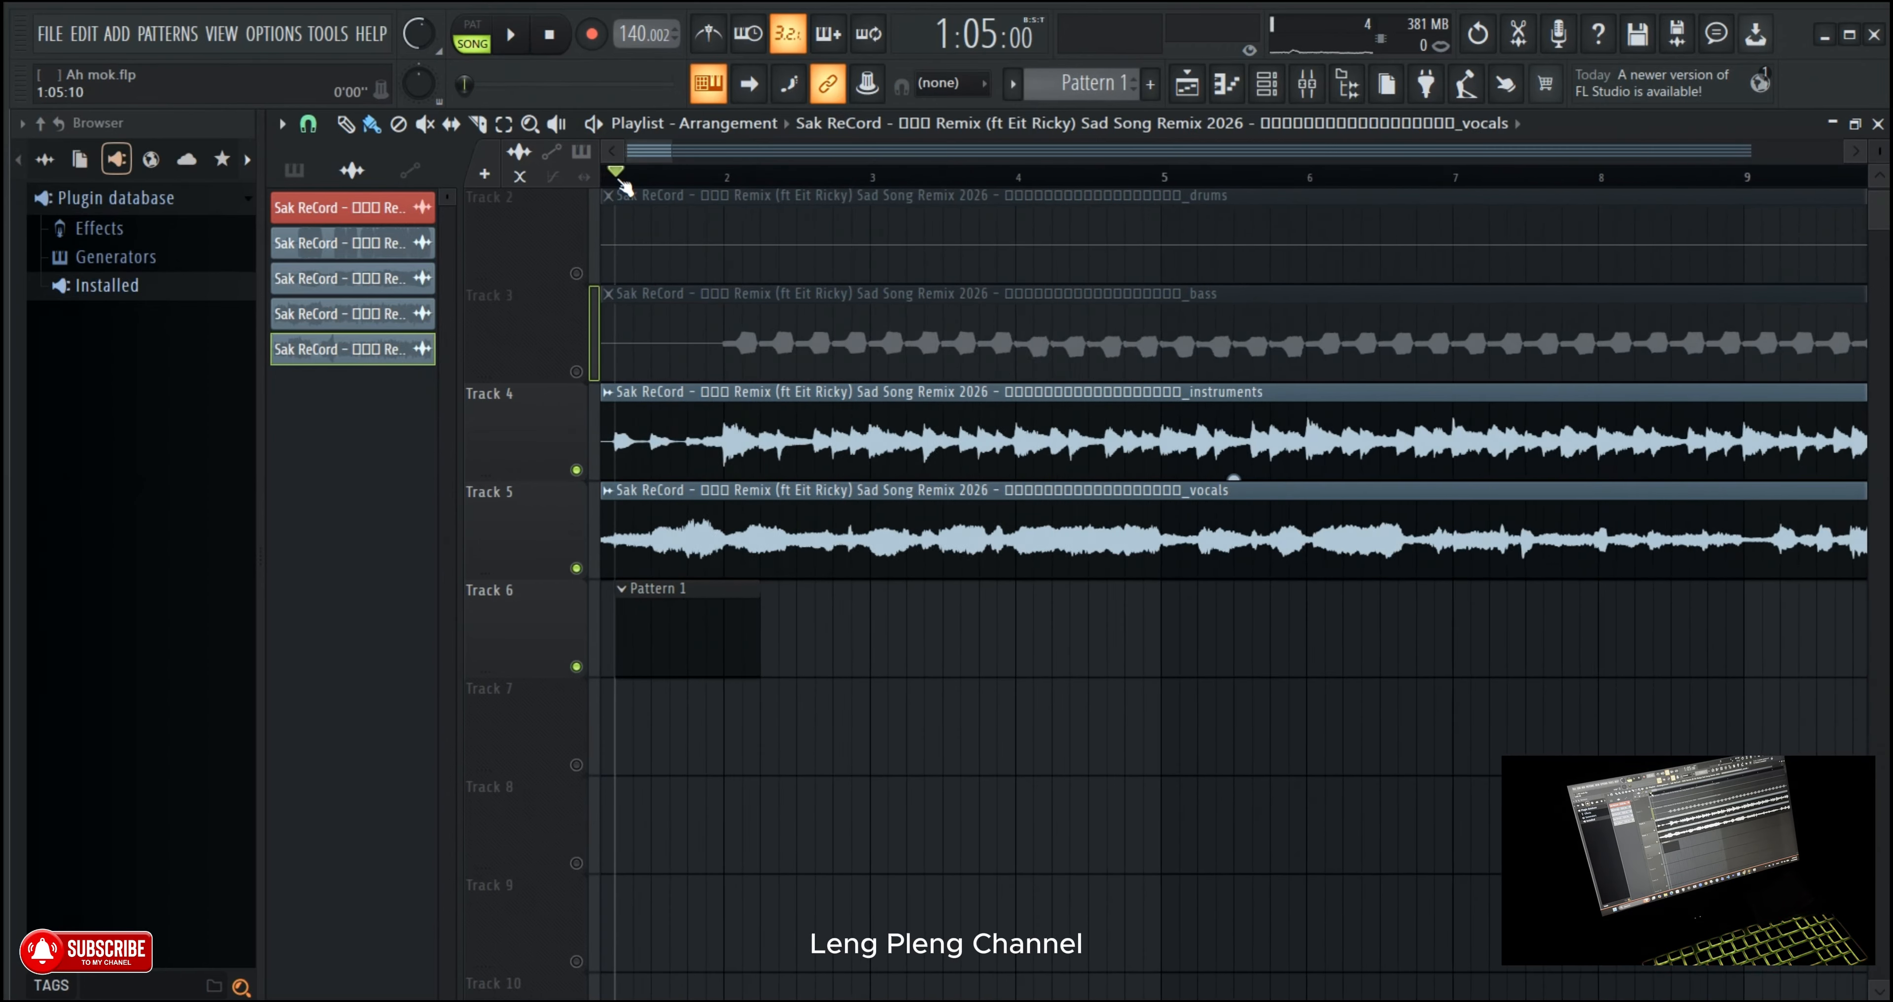
pyautogui.scroll(2, 624, 187)
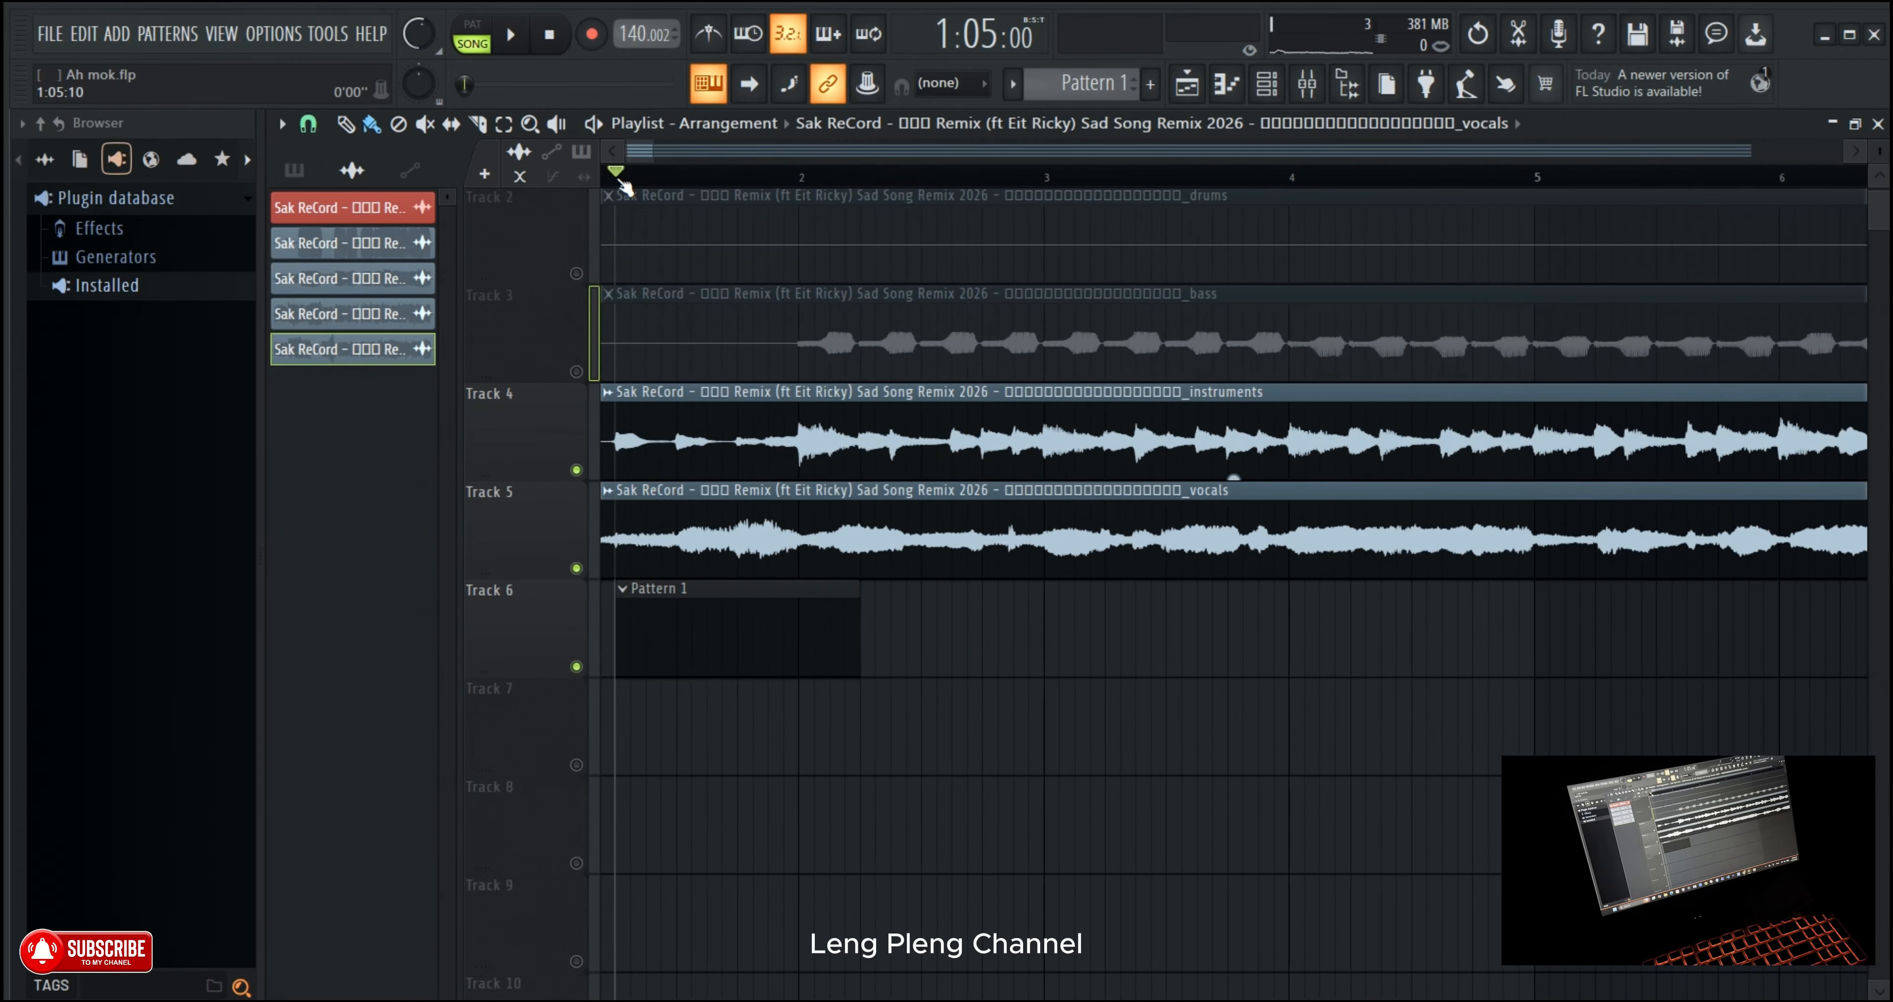
pyautogui.scroll(-6, 623, 187)
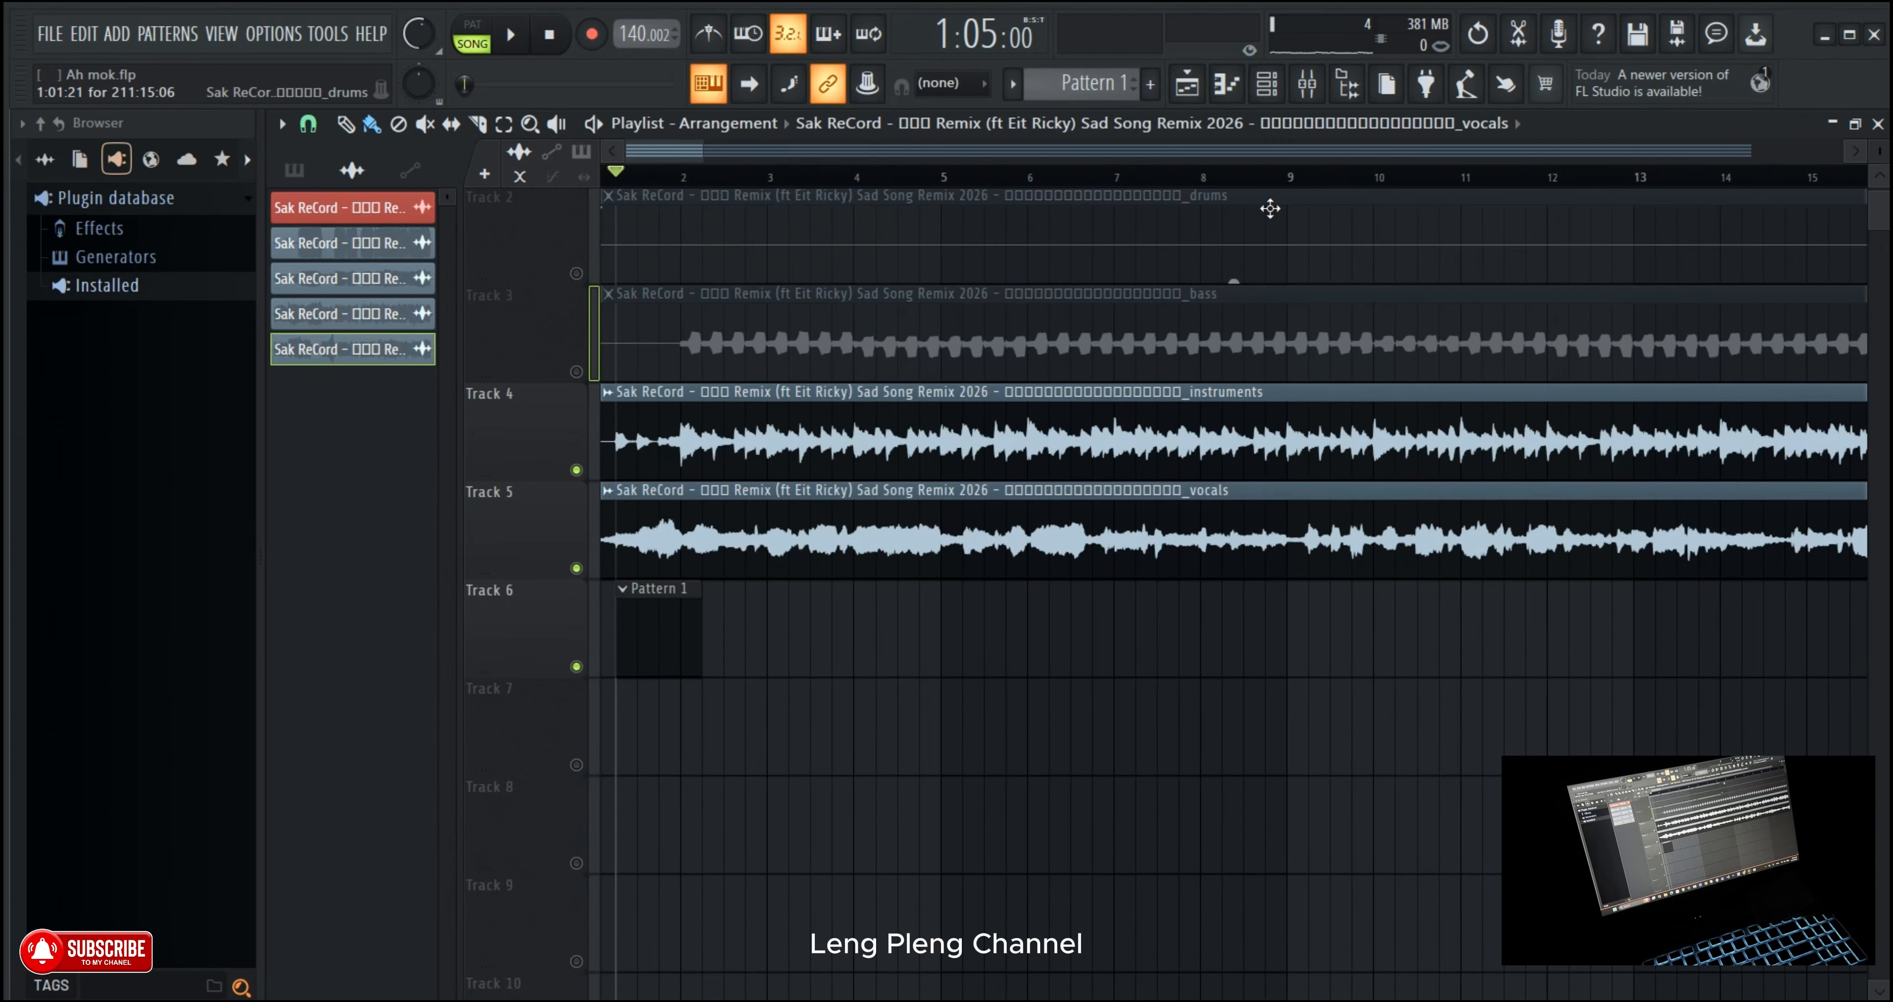
pyautogui.moveTo(1292, 177); pyautogui.dragTo(603, 177)
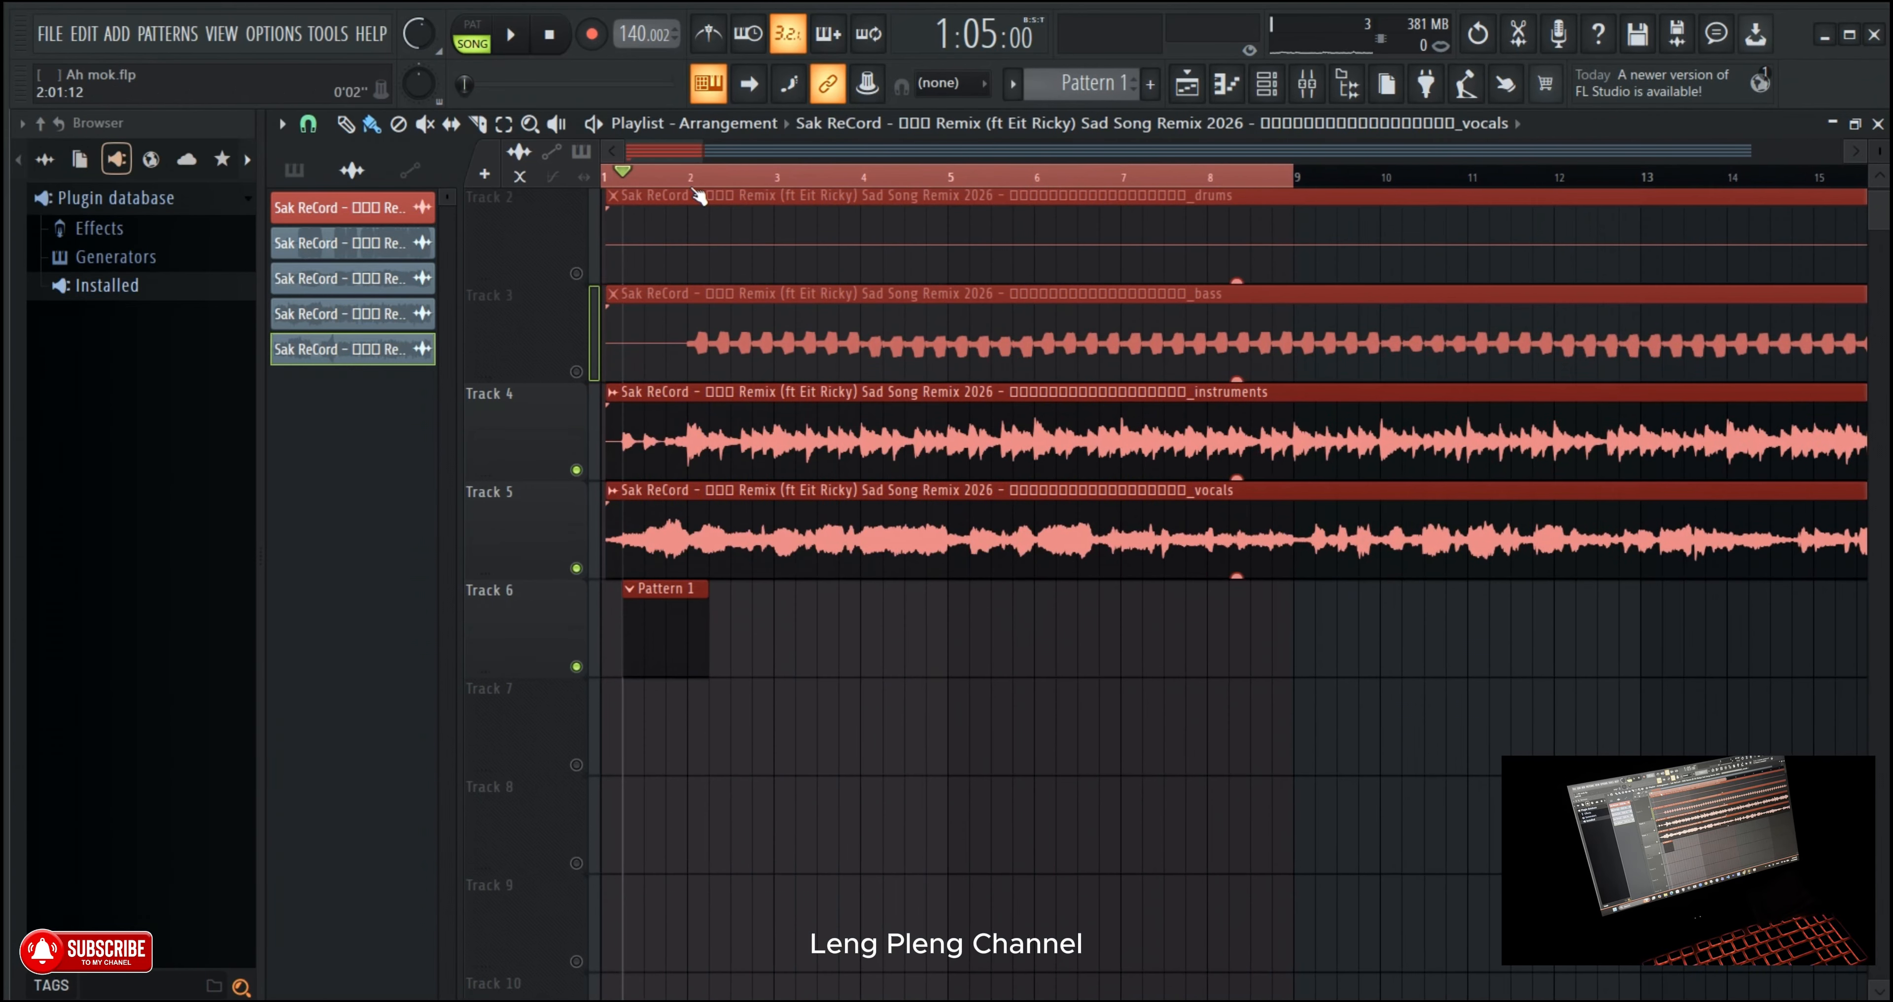
pyautogui.doubleClick(1296, 184)
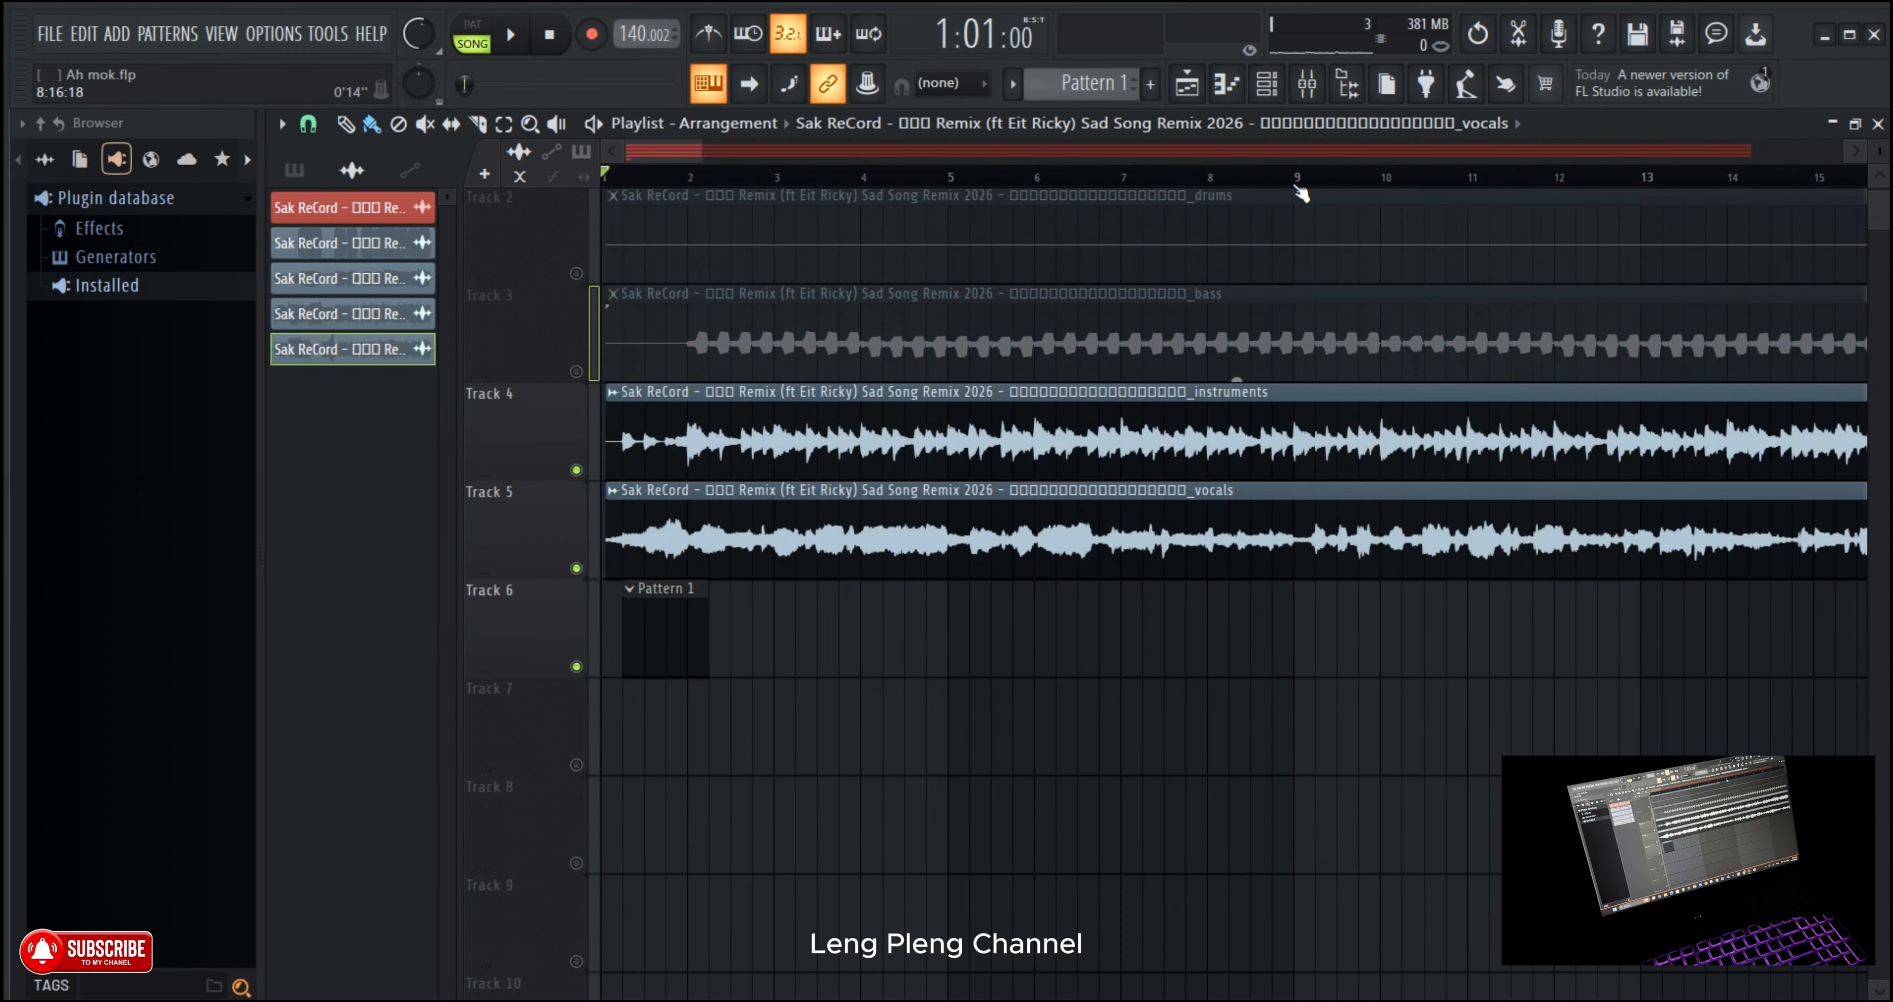
# Step: Select the section from bar 9 to bar 15 on the playlist timeline and play it
pyautogui.scroll(-1, 1295, 185)
pyautogui.moveTo(1248, 177); pyautogui.dragTo(1698, 177)
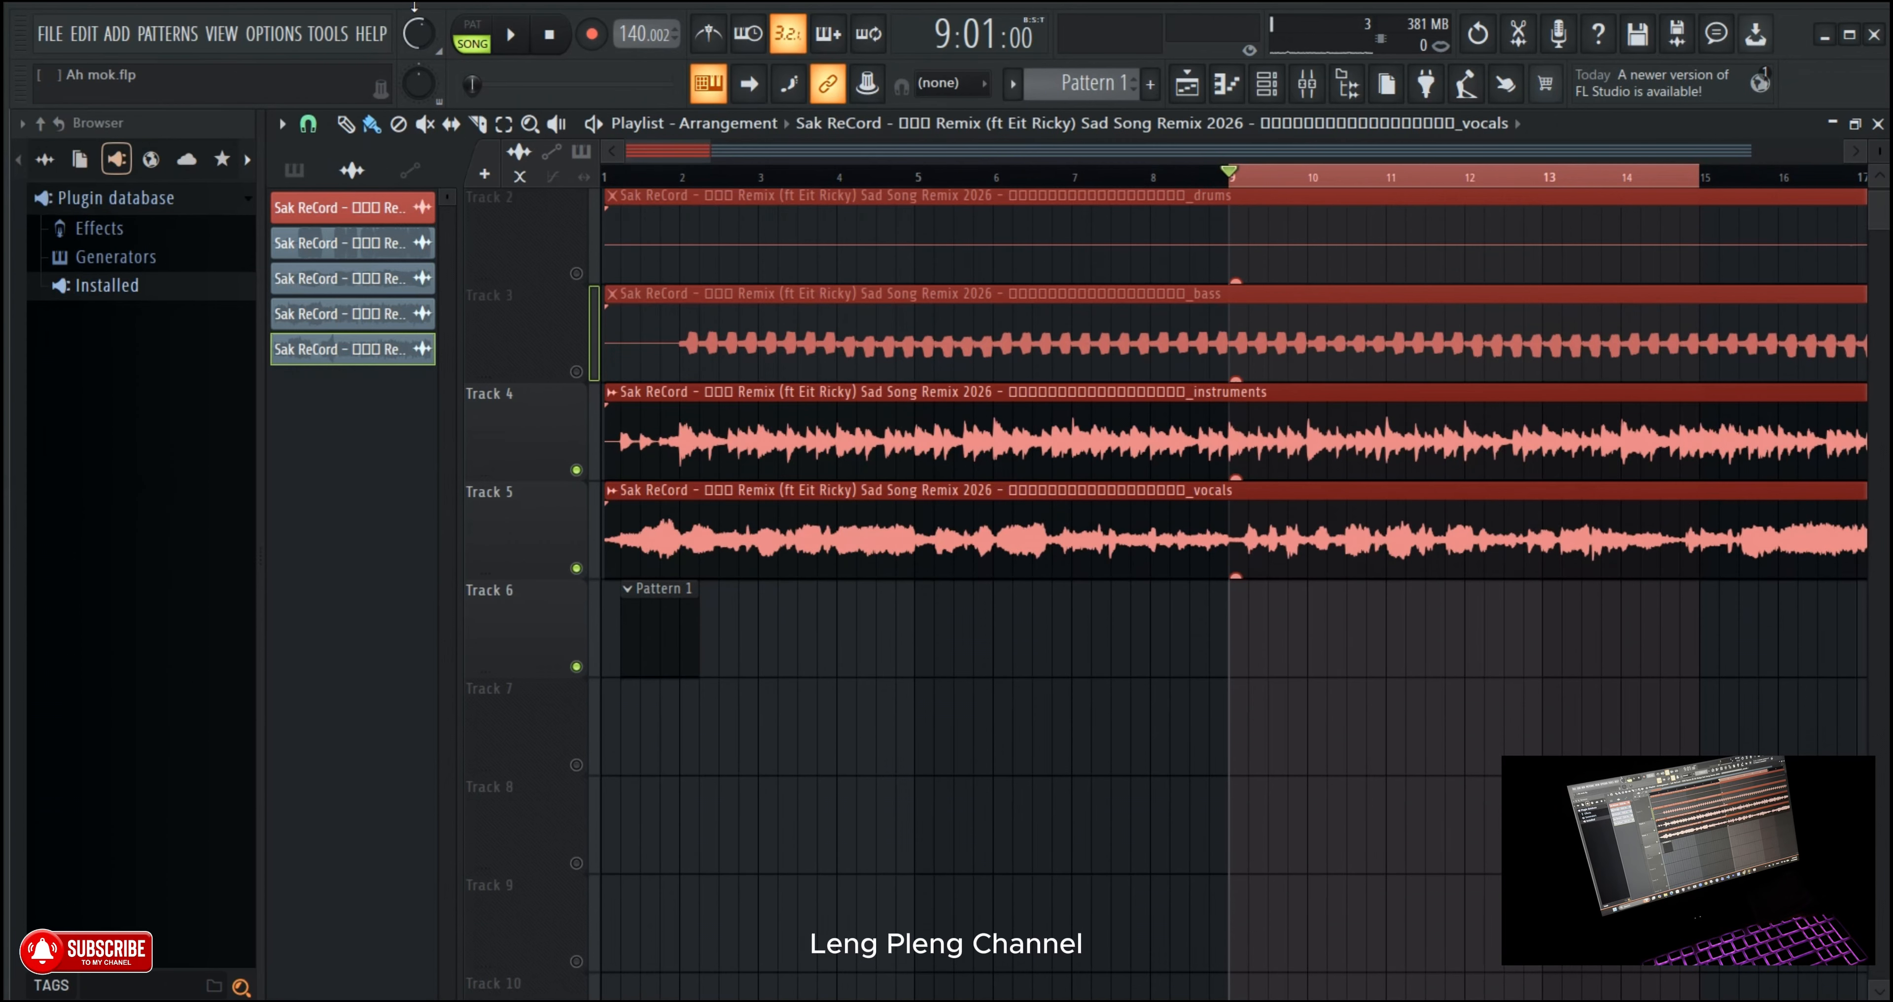
pyautogui.click(513, 34)
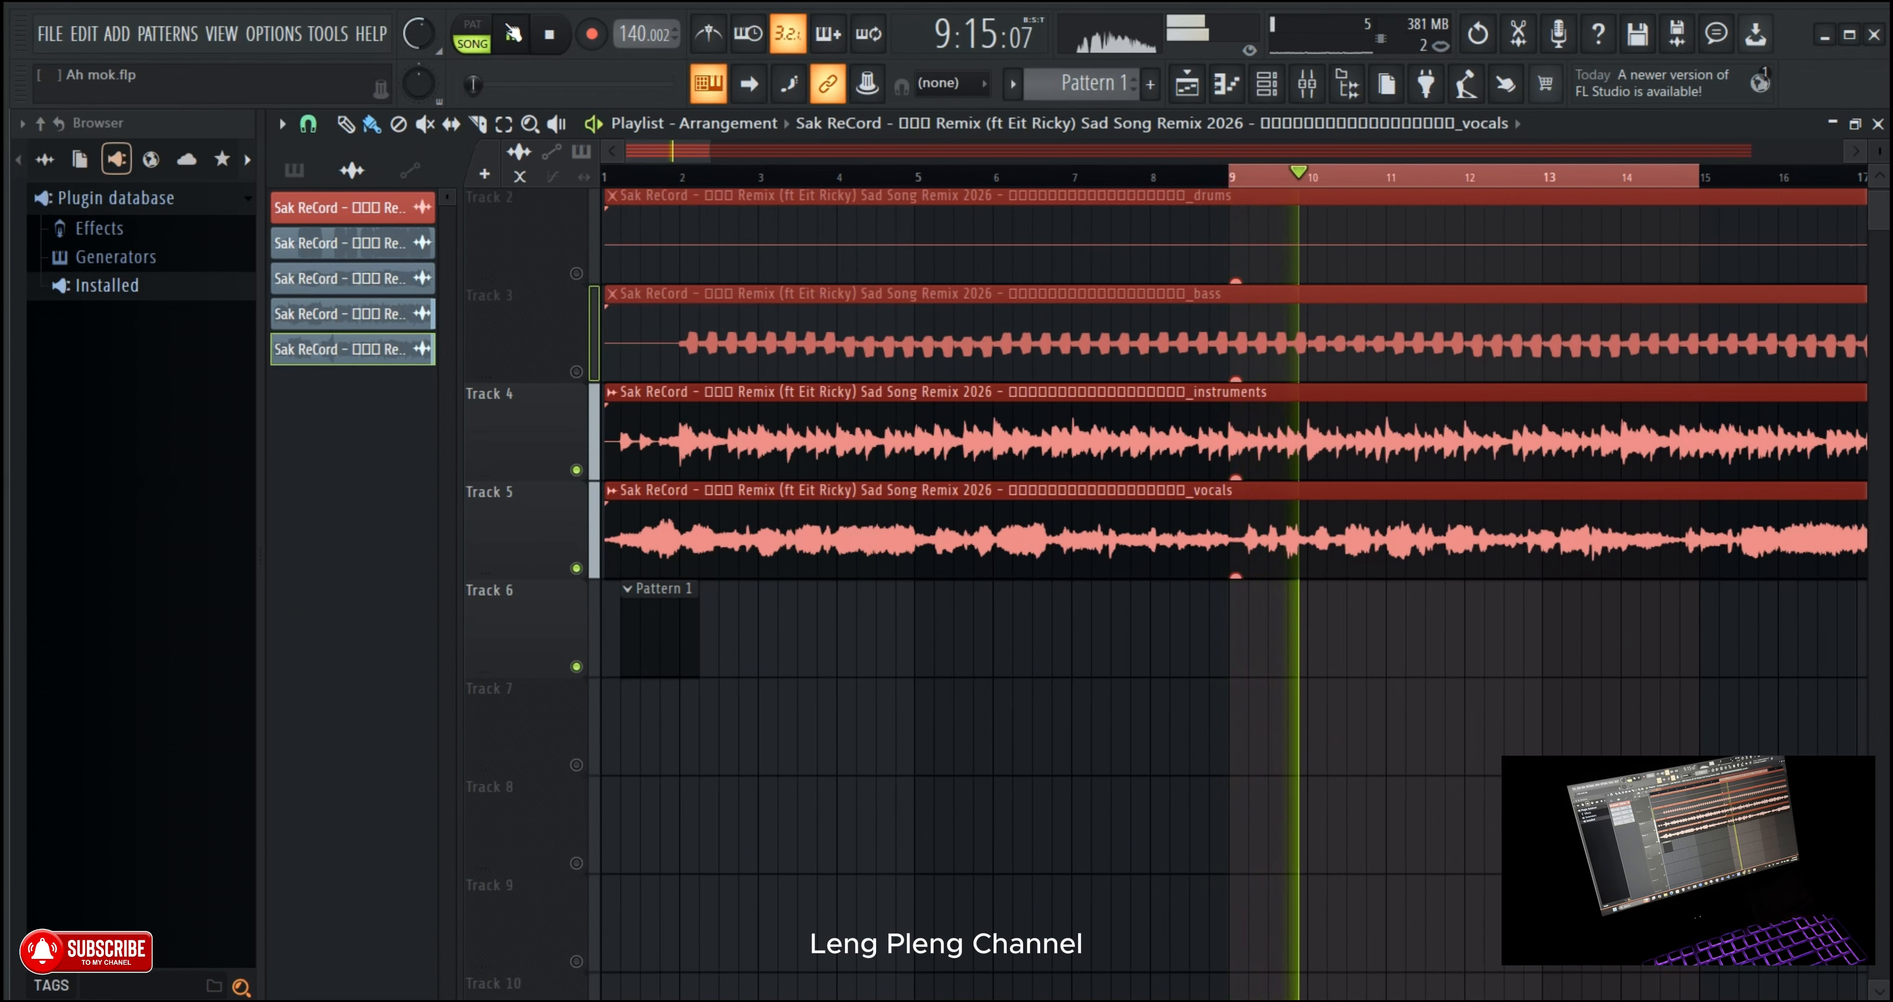
pyautogui.scroll(-1, 1550, 186)
pyautogui.scroll(-4, 1550, 186)
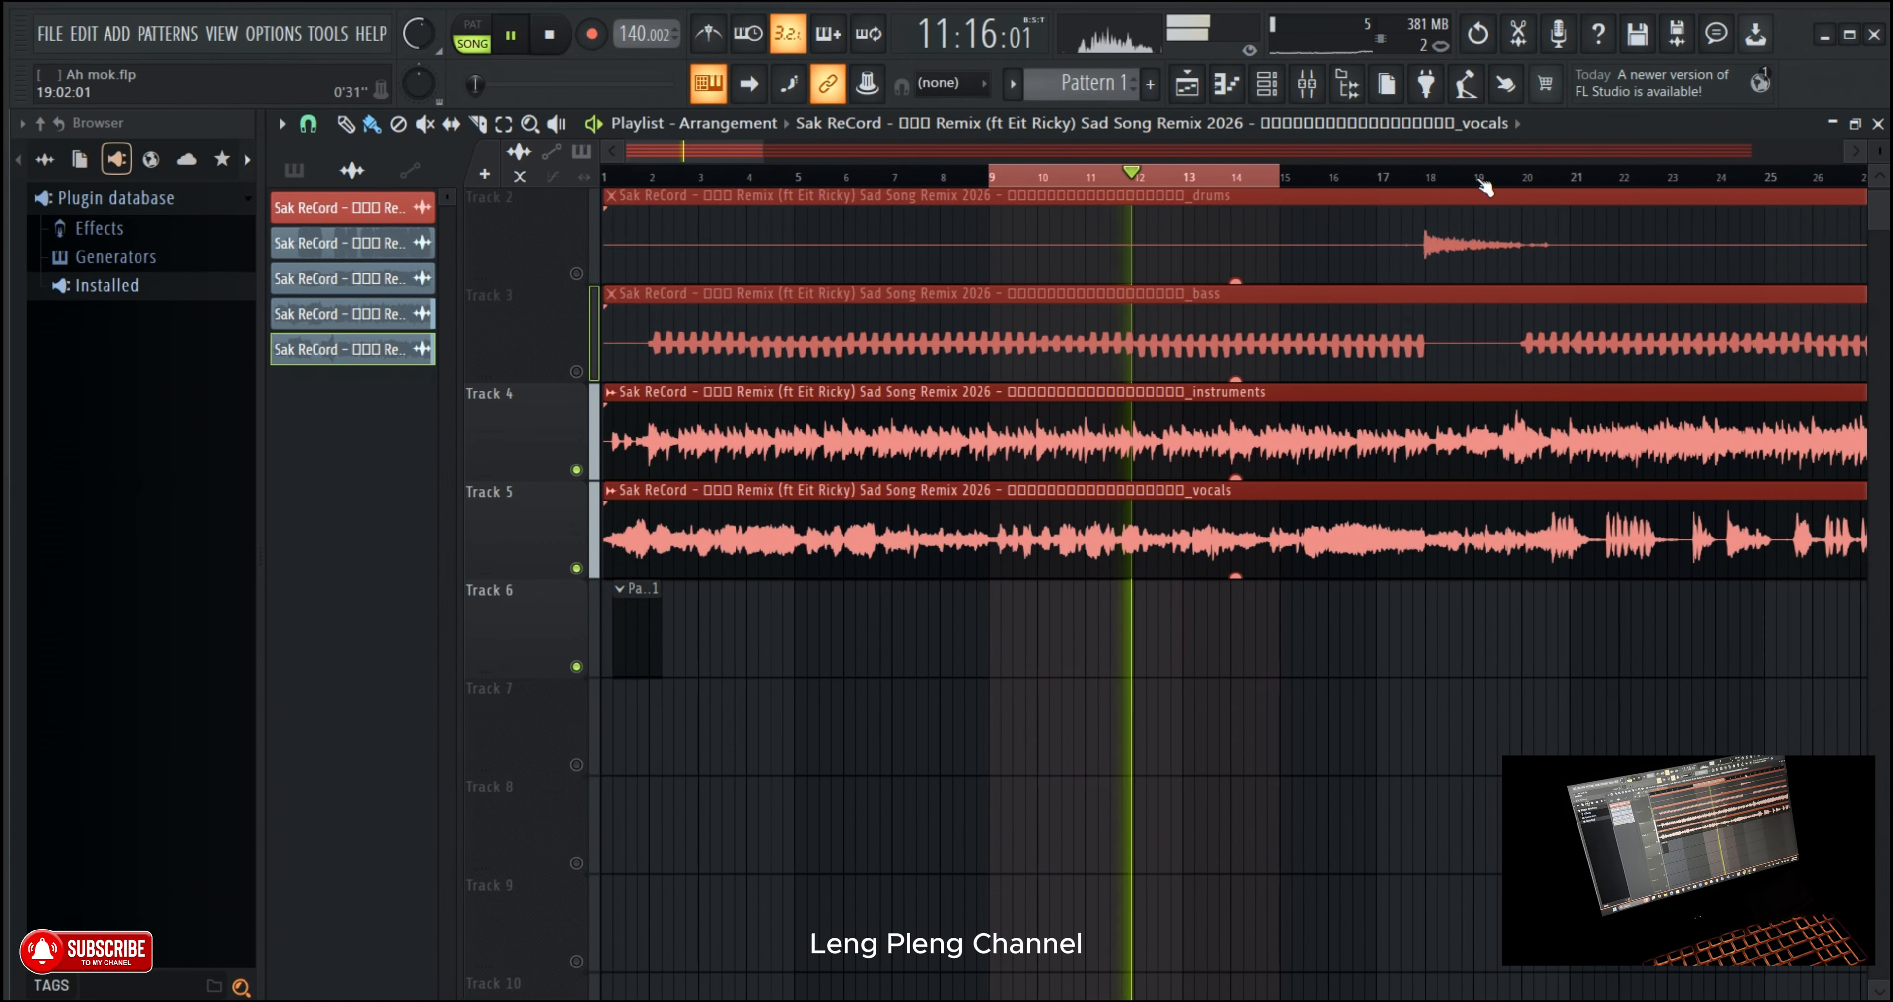
# Step: Clear the time selection, listen to the song from bar 18 onward, and stop playback
pyautogui.rightClick(1430, 178)
pyautogui.click(1428, 178)
pyautogui.scroll(-3, 1430, 182)
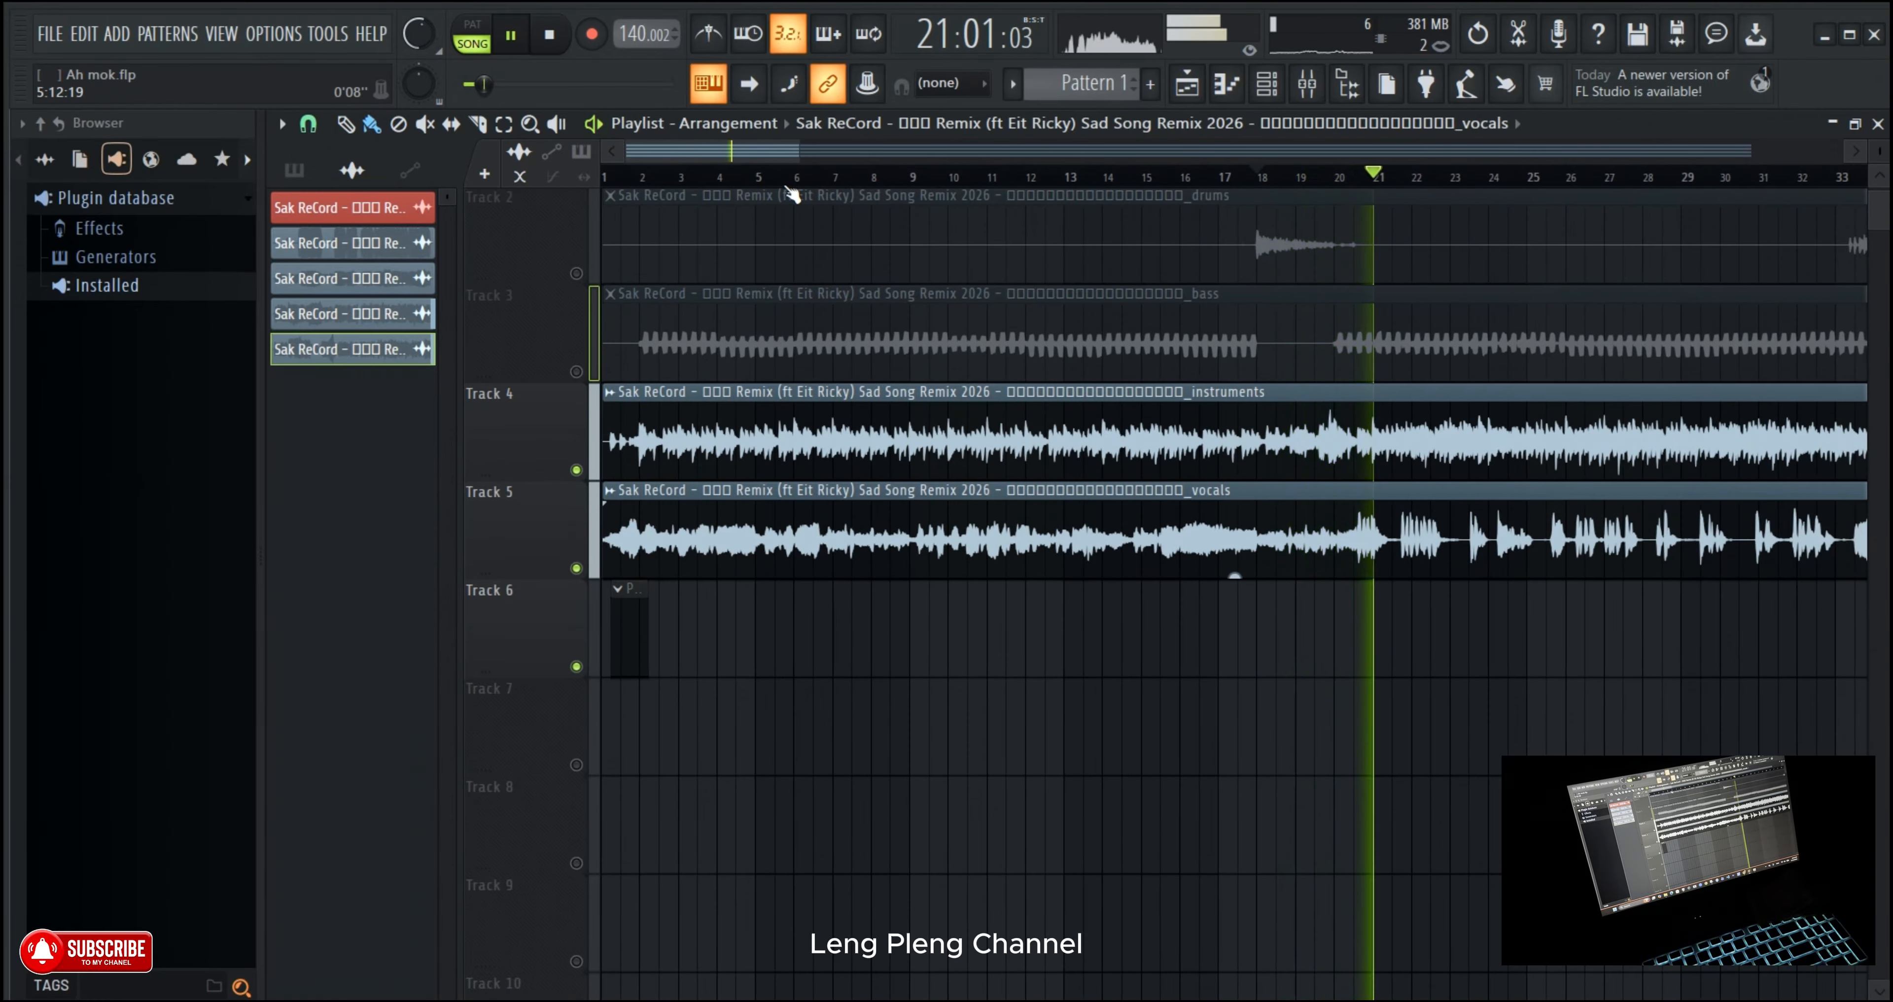
pyautogui.scroll(-5, 723, 148)
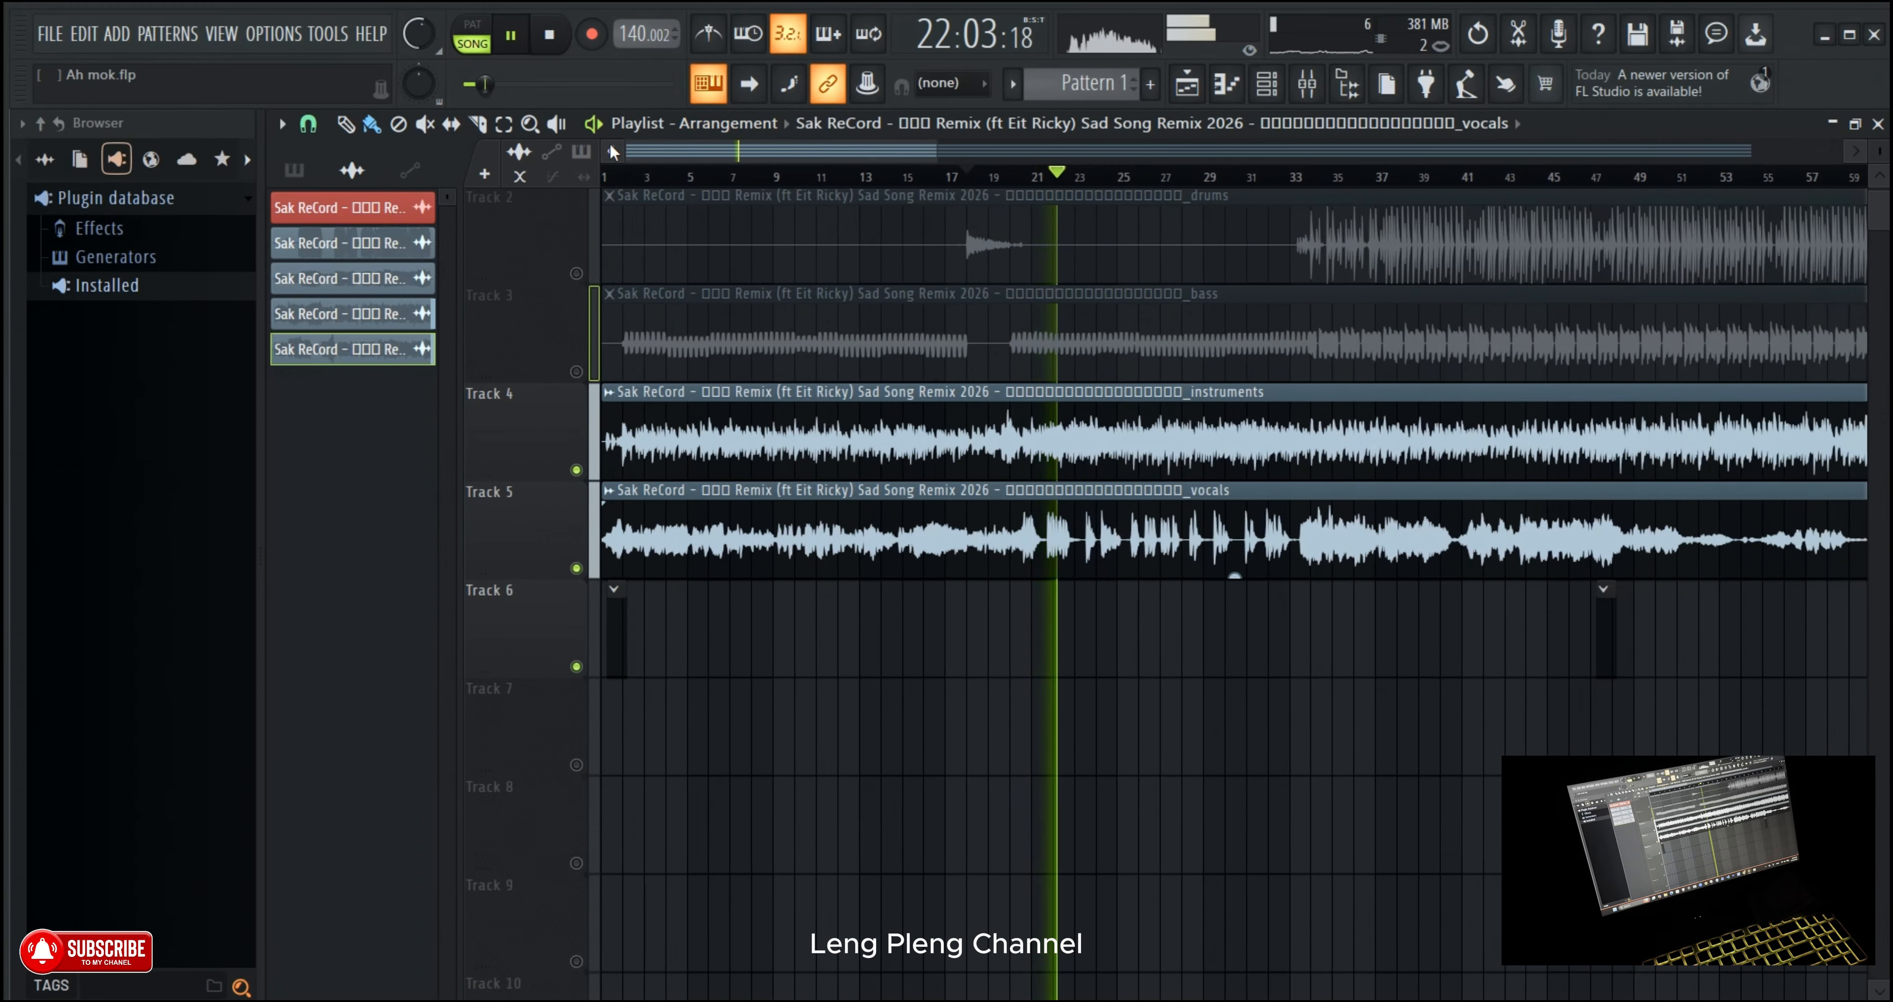
pyautogui.press('space')
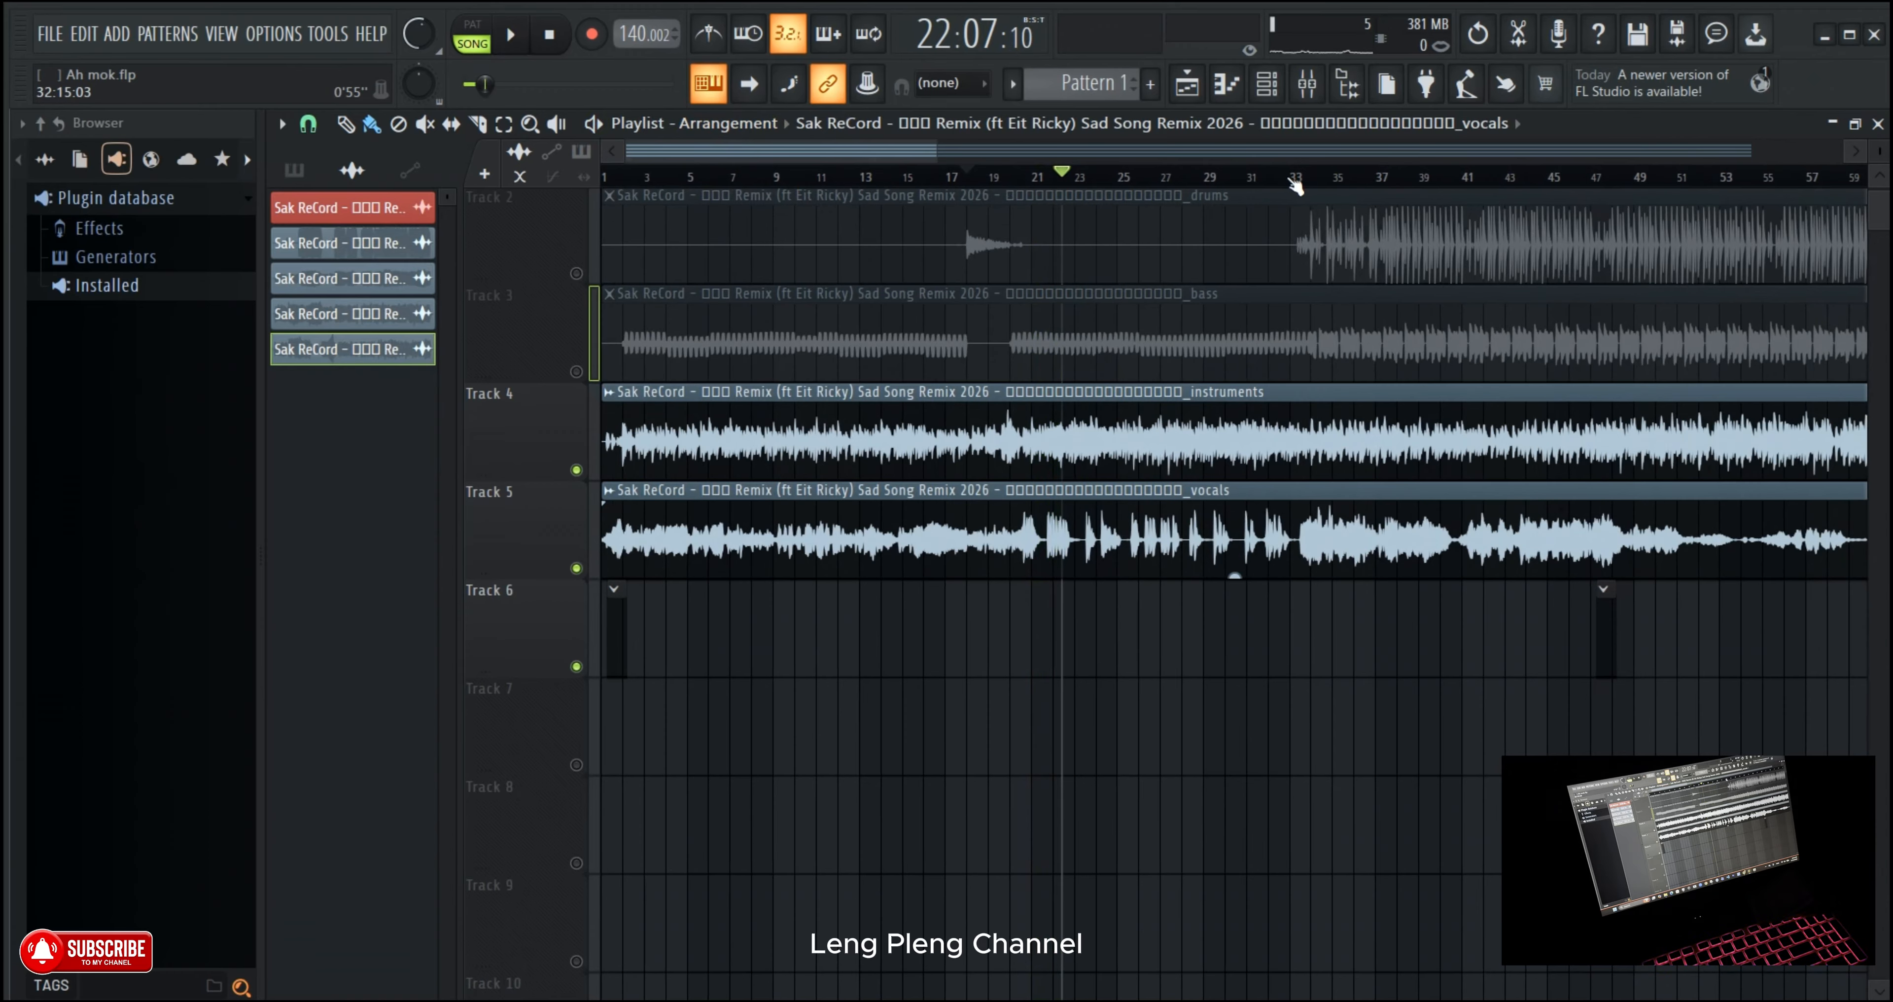
# Step: Select bars 1 to 33 on the playlist timeline, clear the selection, and place the playhead at bar 2
pyautogui.moveTo(1293, 180); pyautogui.dragTo(616, 161)
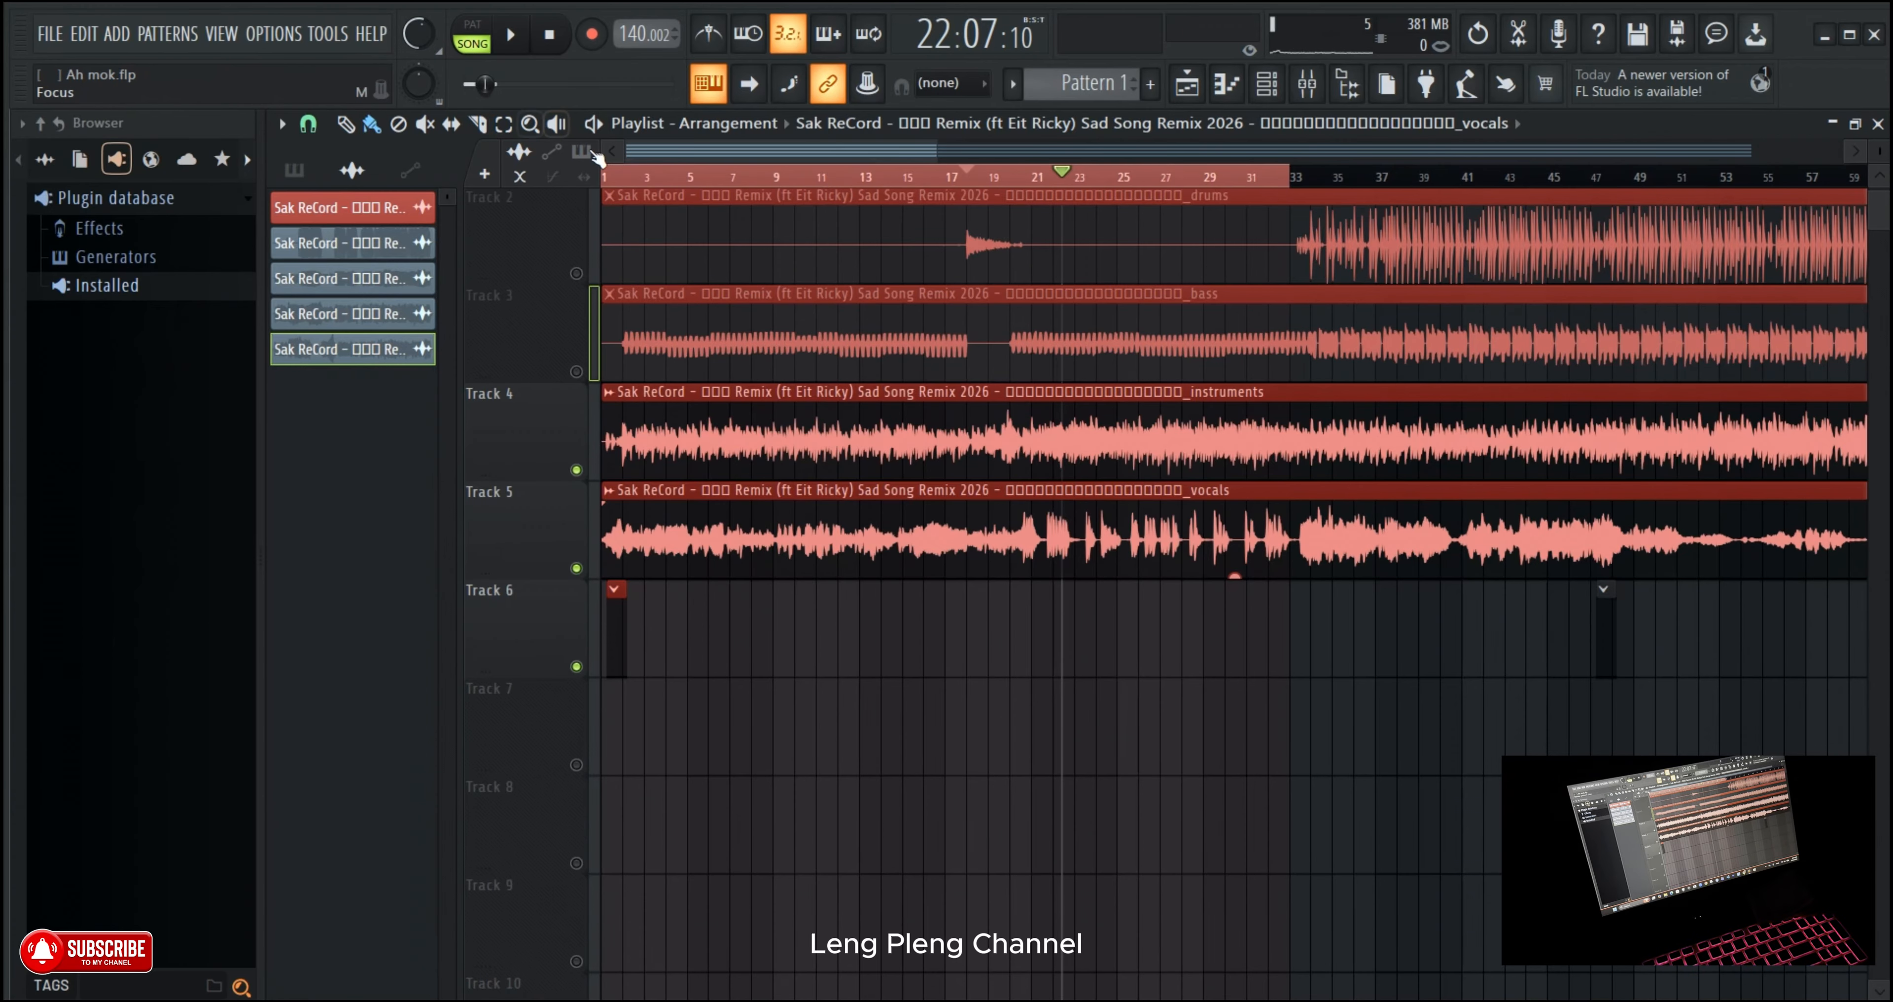
pyautogui.click(619, 182)
pyautogui.keyDown('ctrl'); pyautogui.click(618, 181); pyautogui.keyUp('ctrl')
pyautogui.scroll(3, 619, 182)
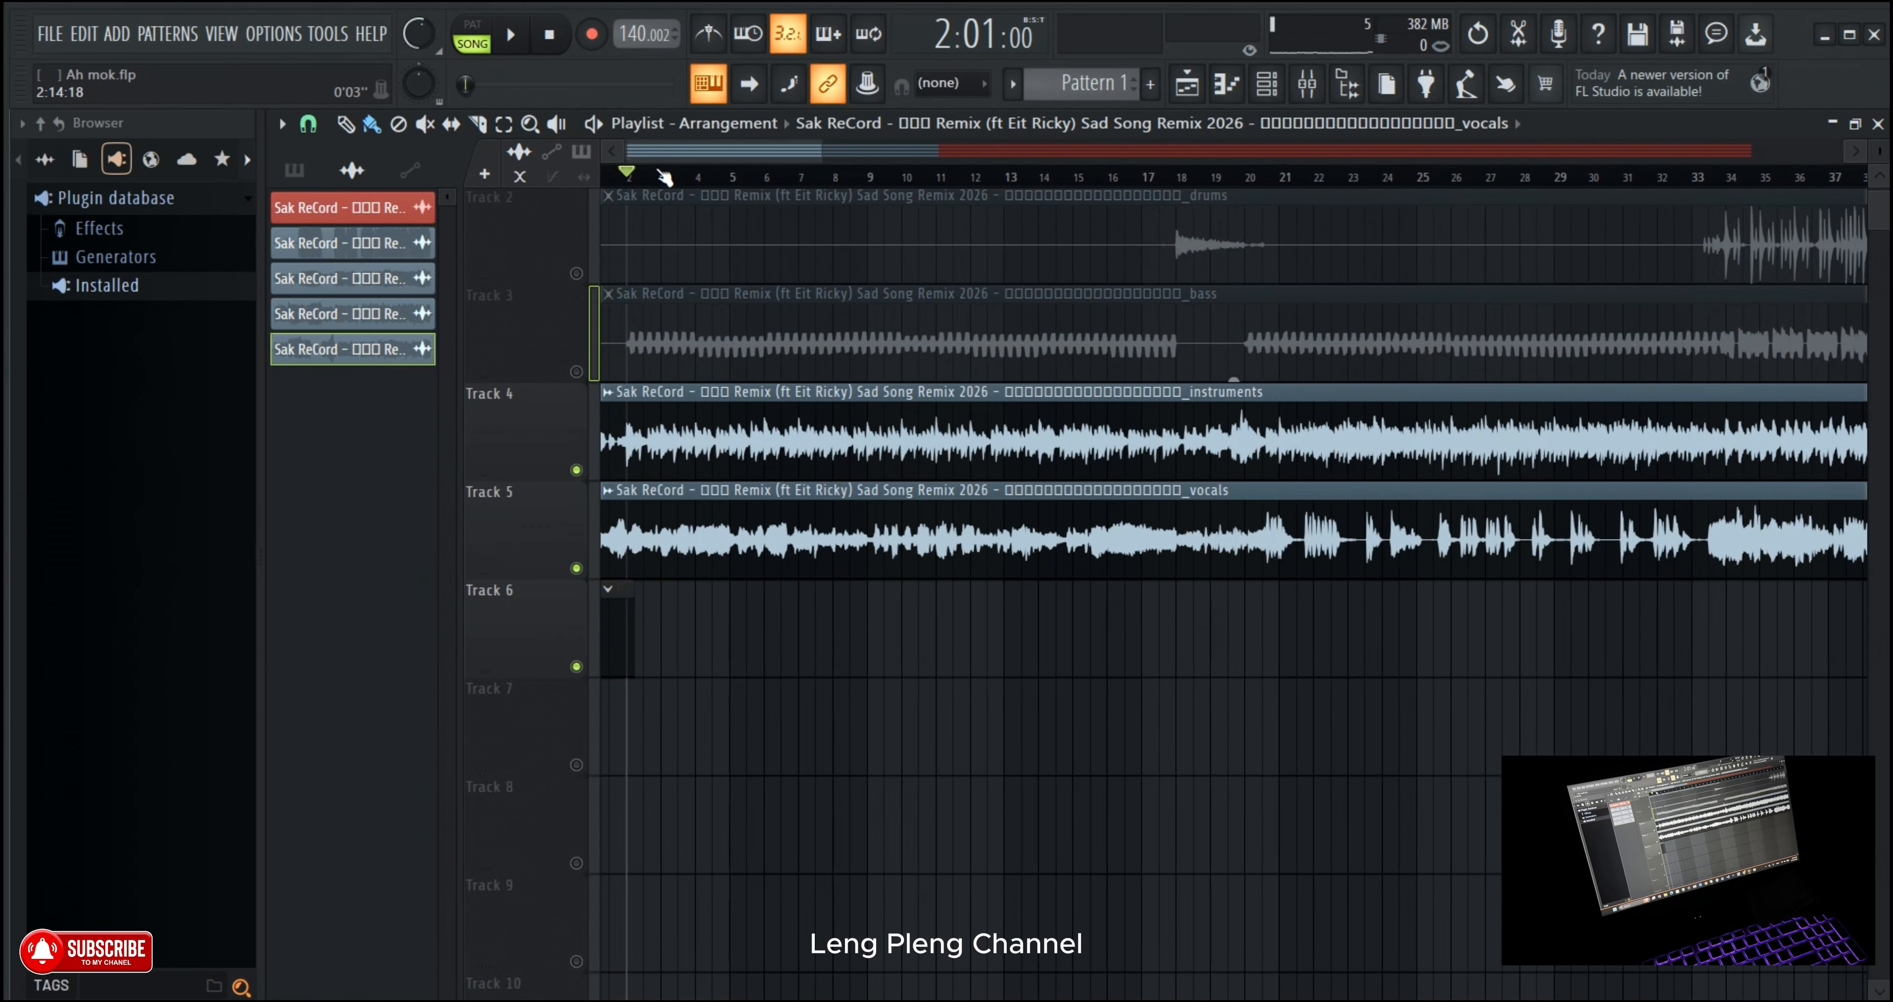
pyautogui.scroll(4, 619, 182)
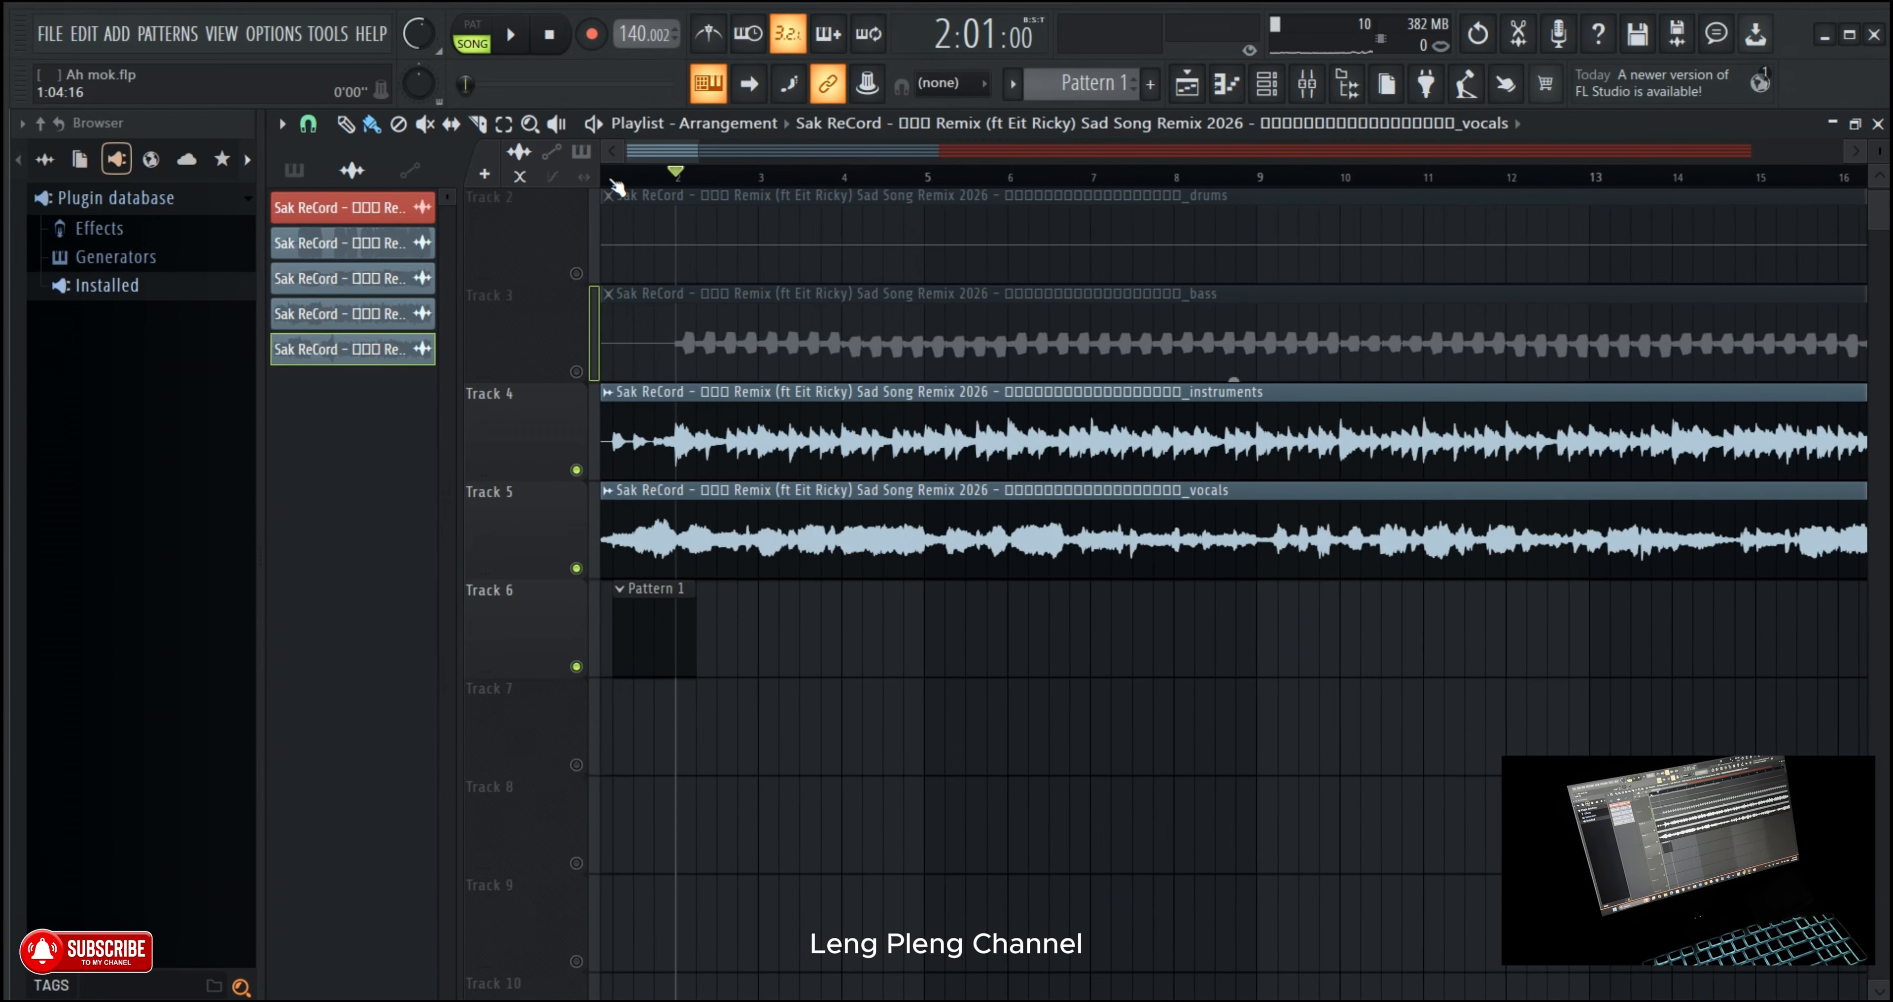
# Step: Open FL Keys from the channel rack and slightly lower its channel volume while testing notes on its keyboard
pyautogui.click(294, 171)
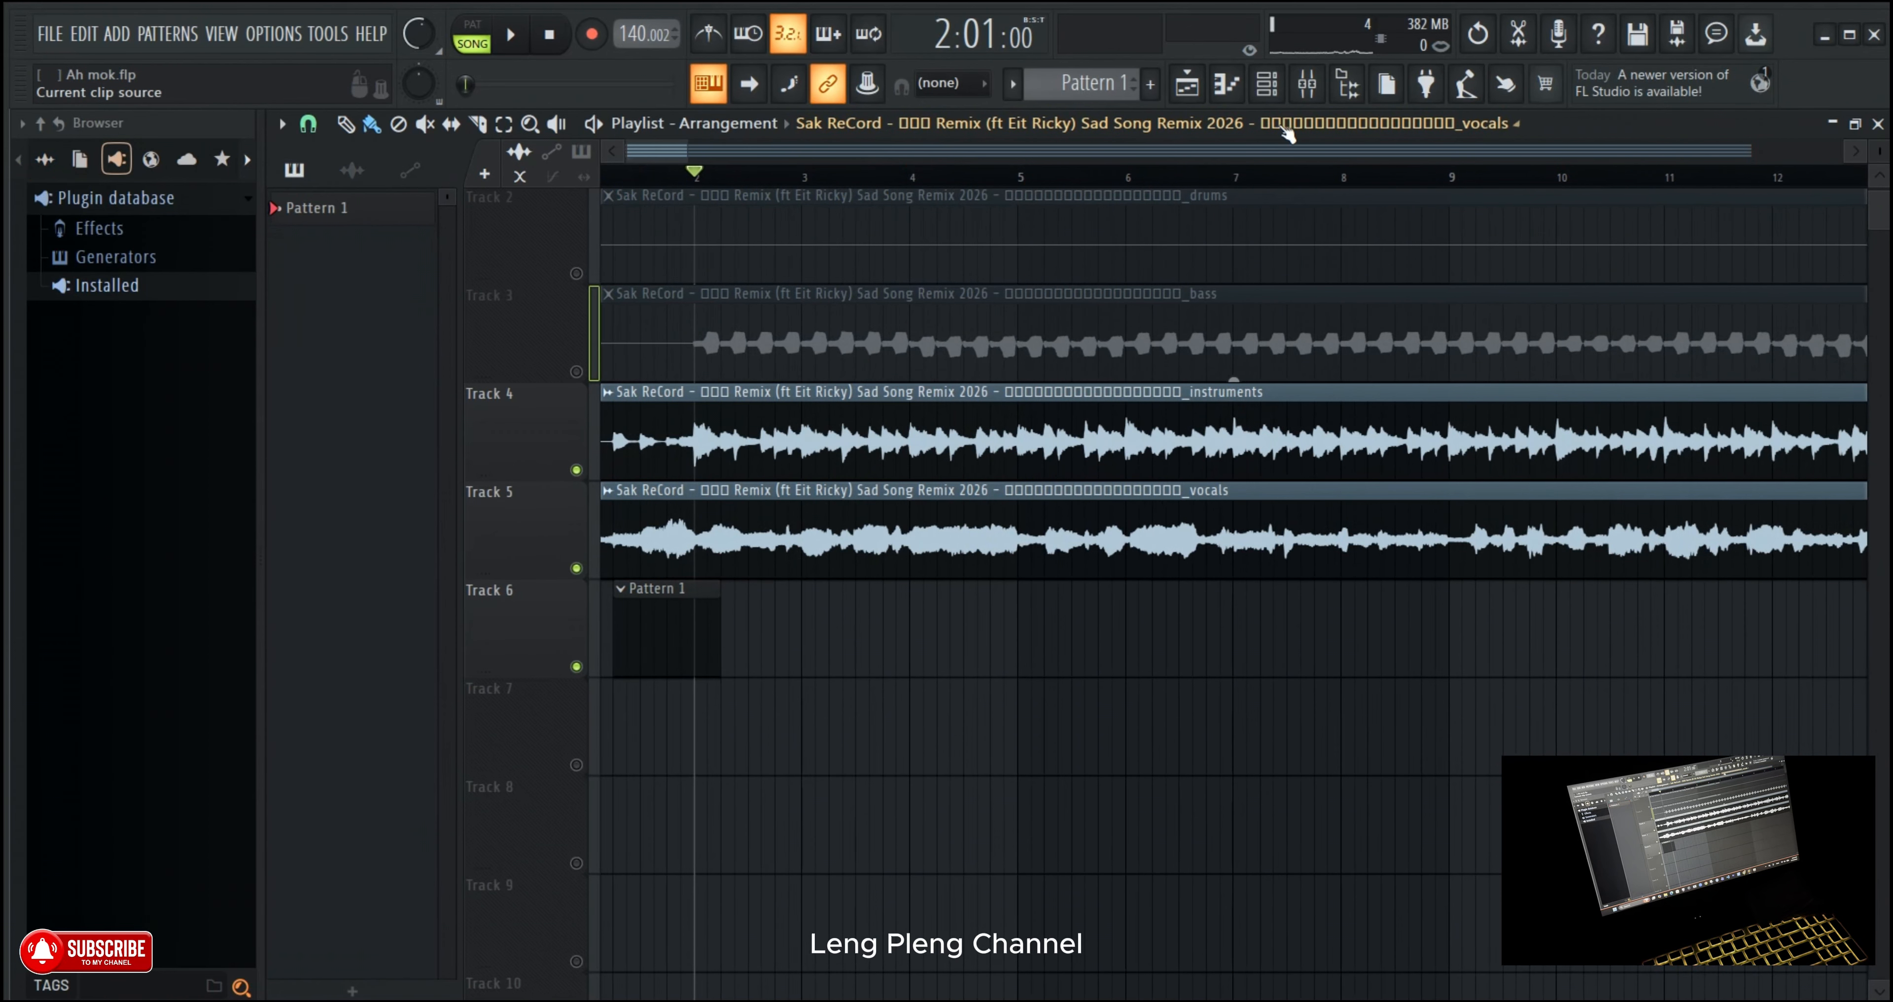
pyautogui.click(1266, 82)
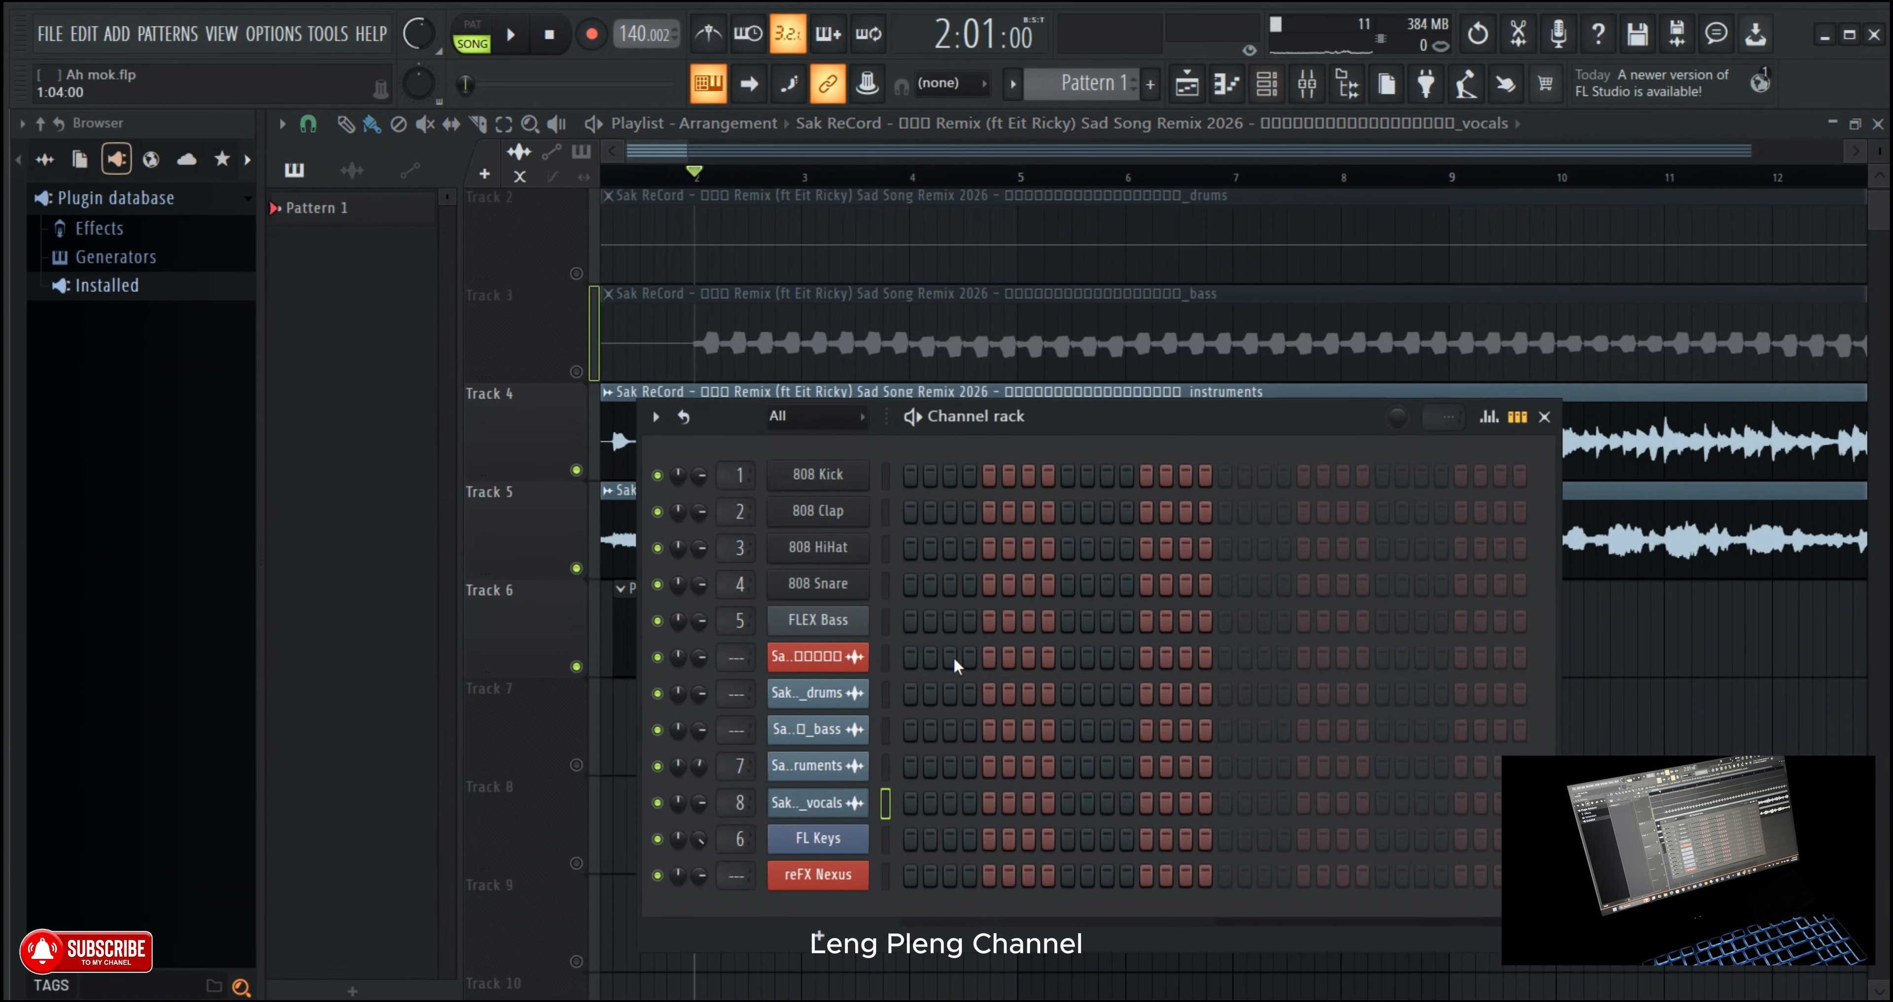
pyautogui.click(845, 417)
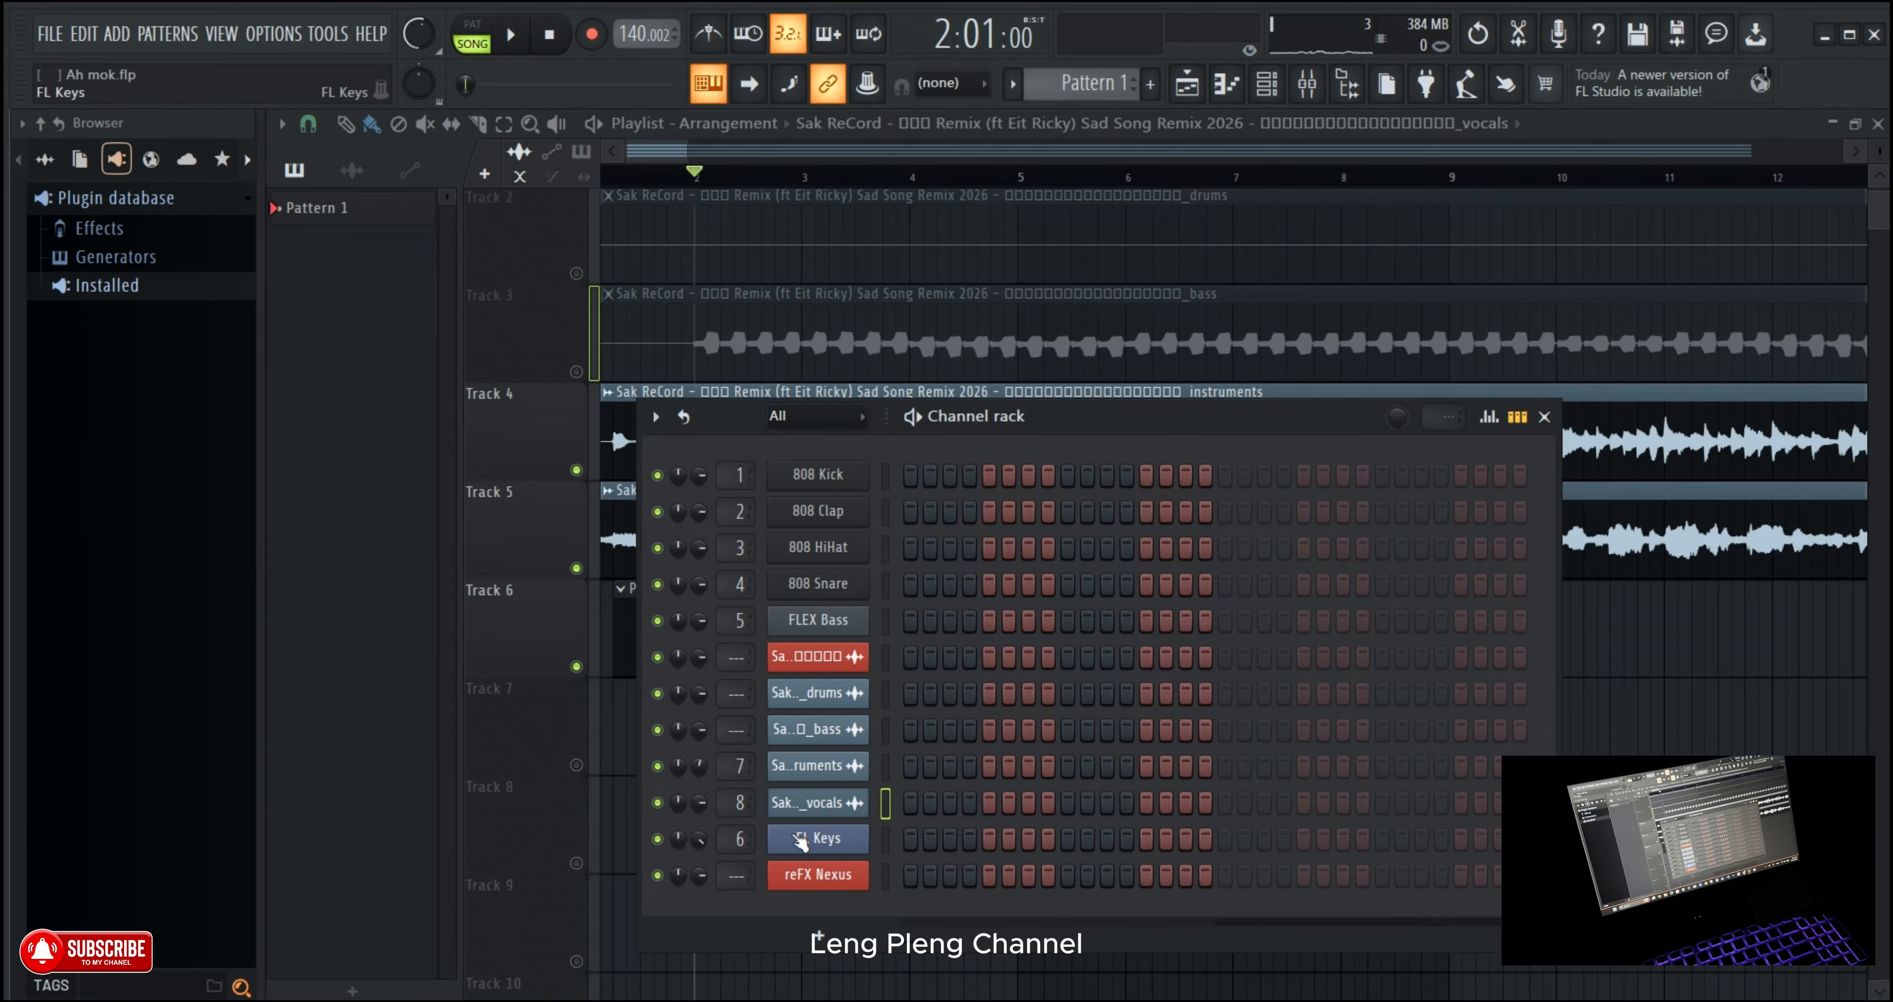
pyautogui.click(816, 838)
pyautogui.click(566, 566)
pyautogui.click(436, 561)
pyautogui.click(555, 561)
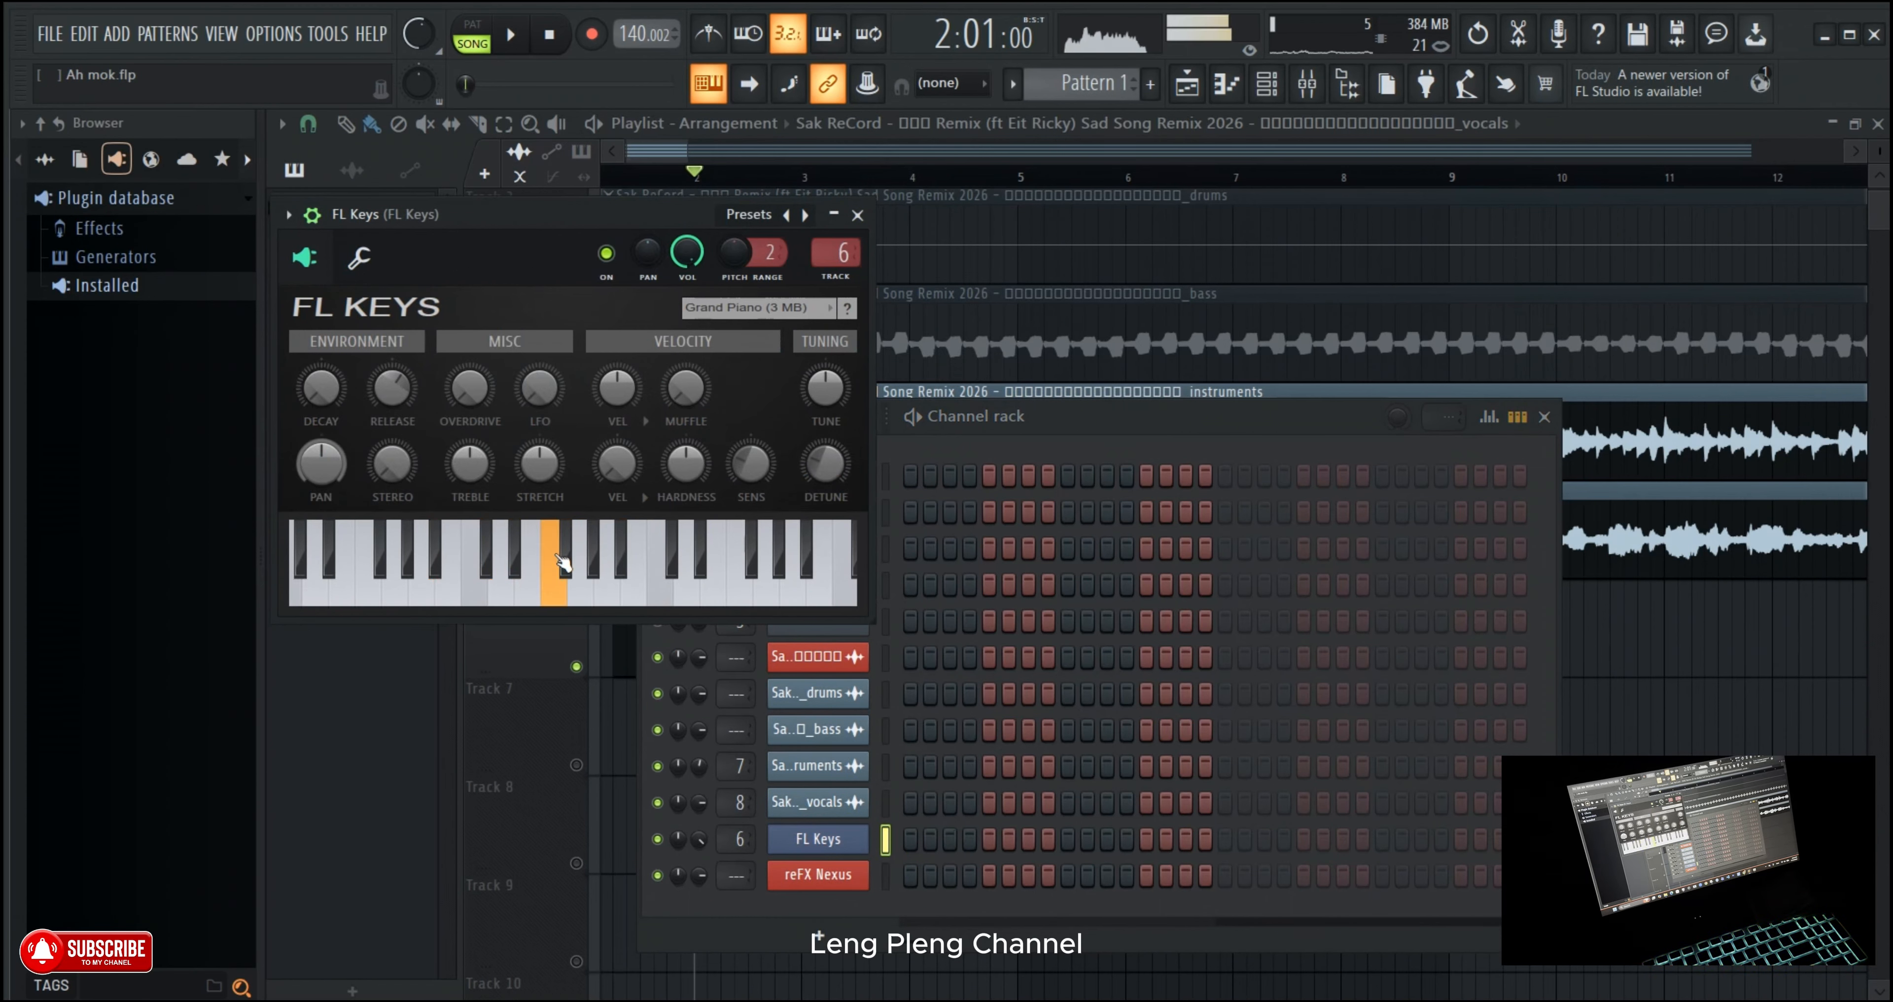
pyautogui.click(692, 558)
pyautogui.moveTo(698, 252); pyautogui.dragTo(697, 276)
# Step: Audition several low and high notes on the FL Keys keyboard and close the instrument window
pyautogui.click(556, 569)
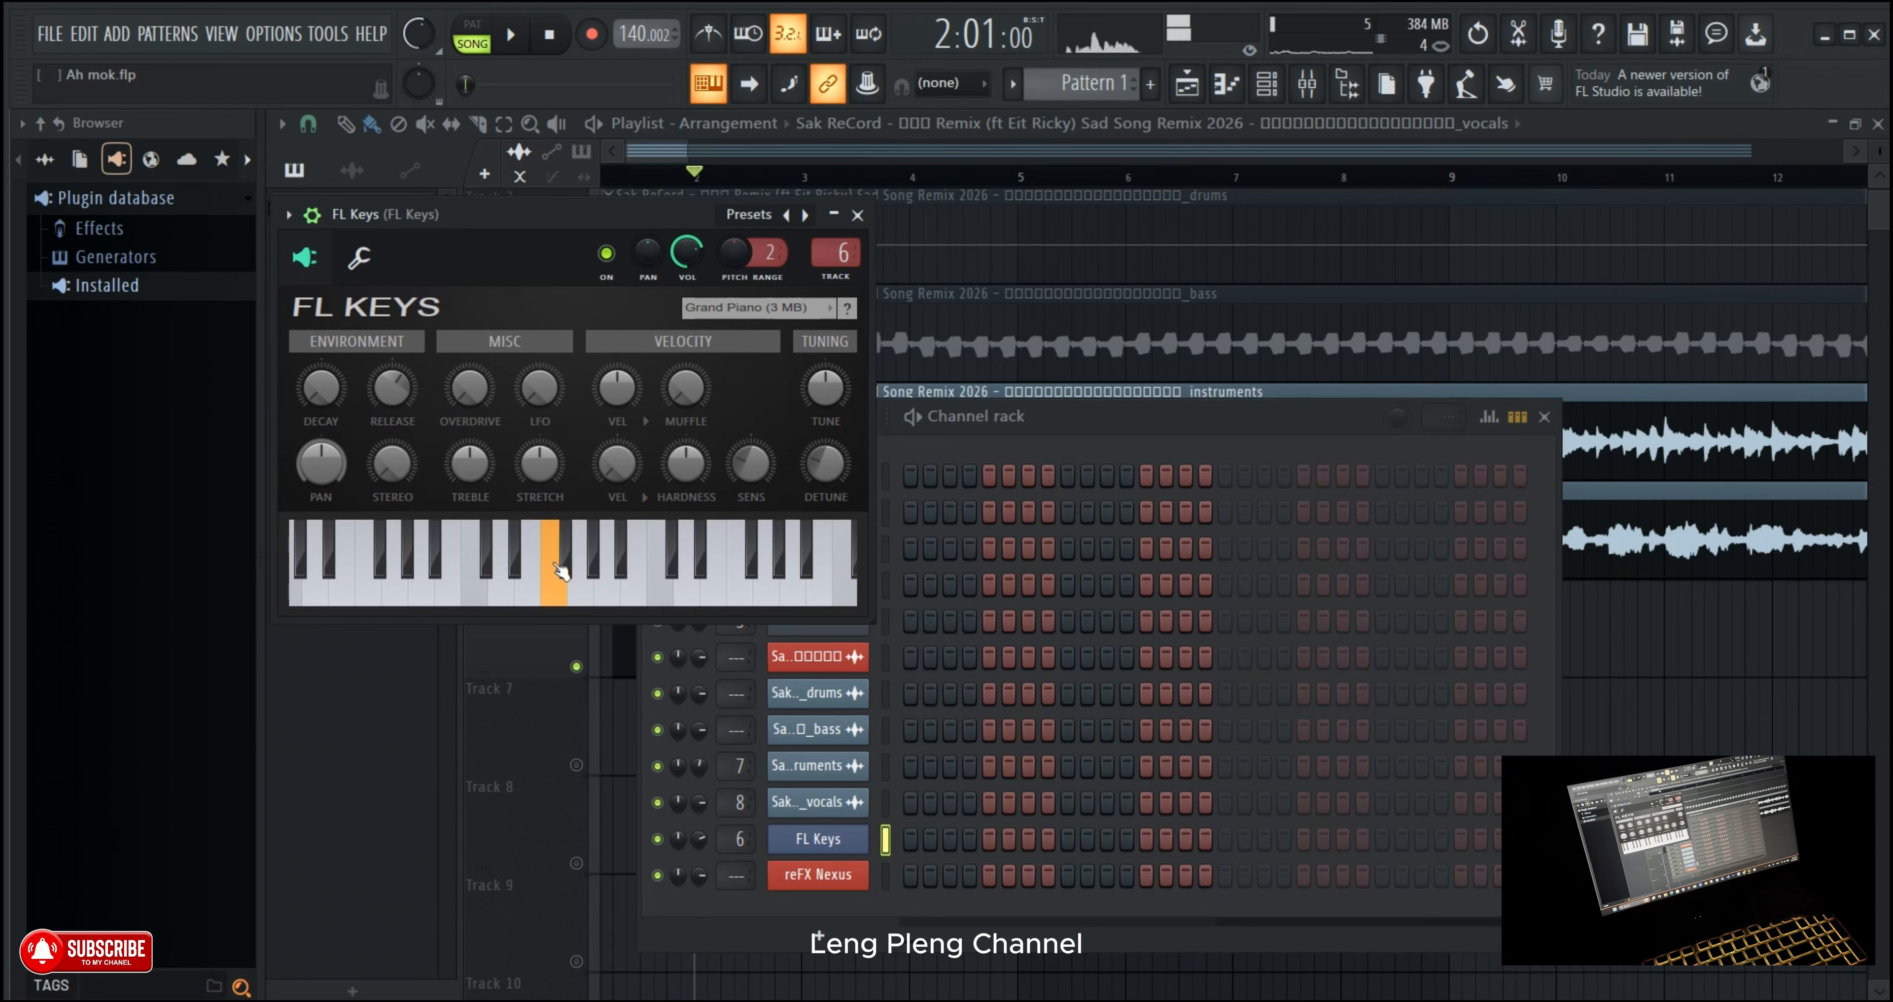
pyautogui.click(381, 562)
pyautogui.click(670, 575)
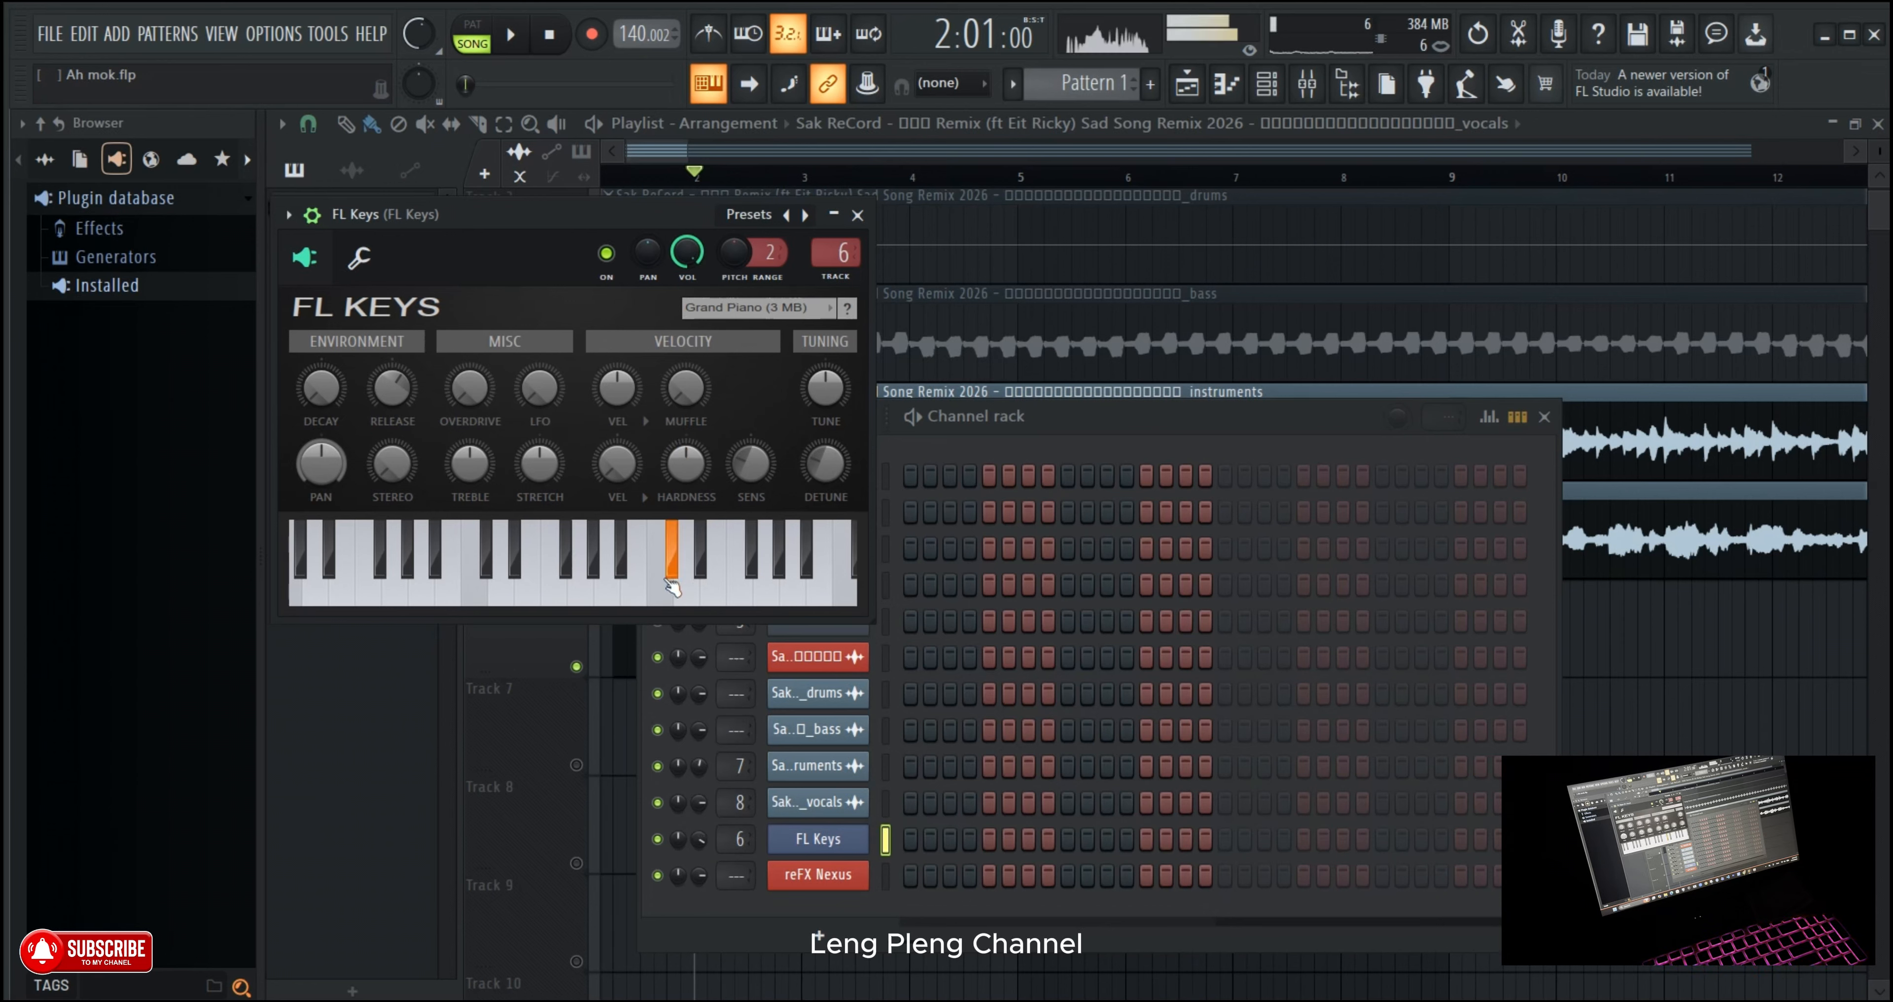
pyautogui.click(528, 585)
pyautogui.click(482, 586)
pyautogui.click(501, 585)
pyautogui.click(573, 585)
pyautogui.click(577, 588)
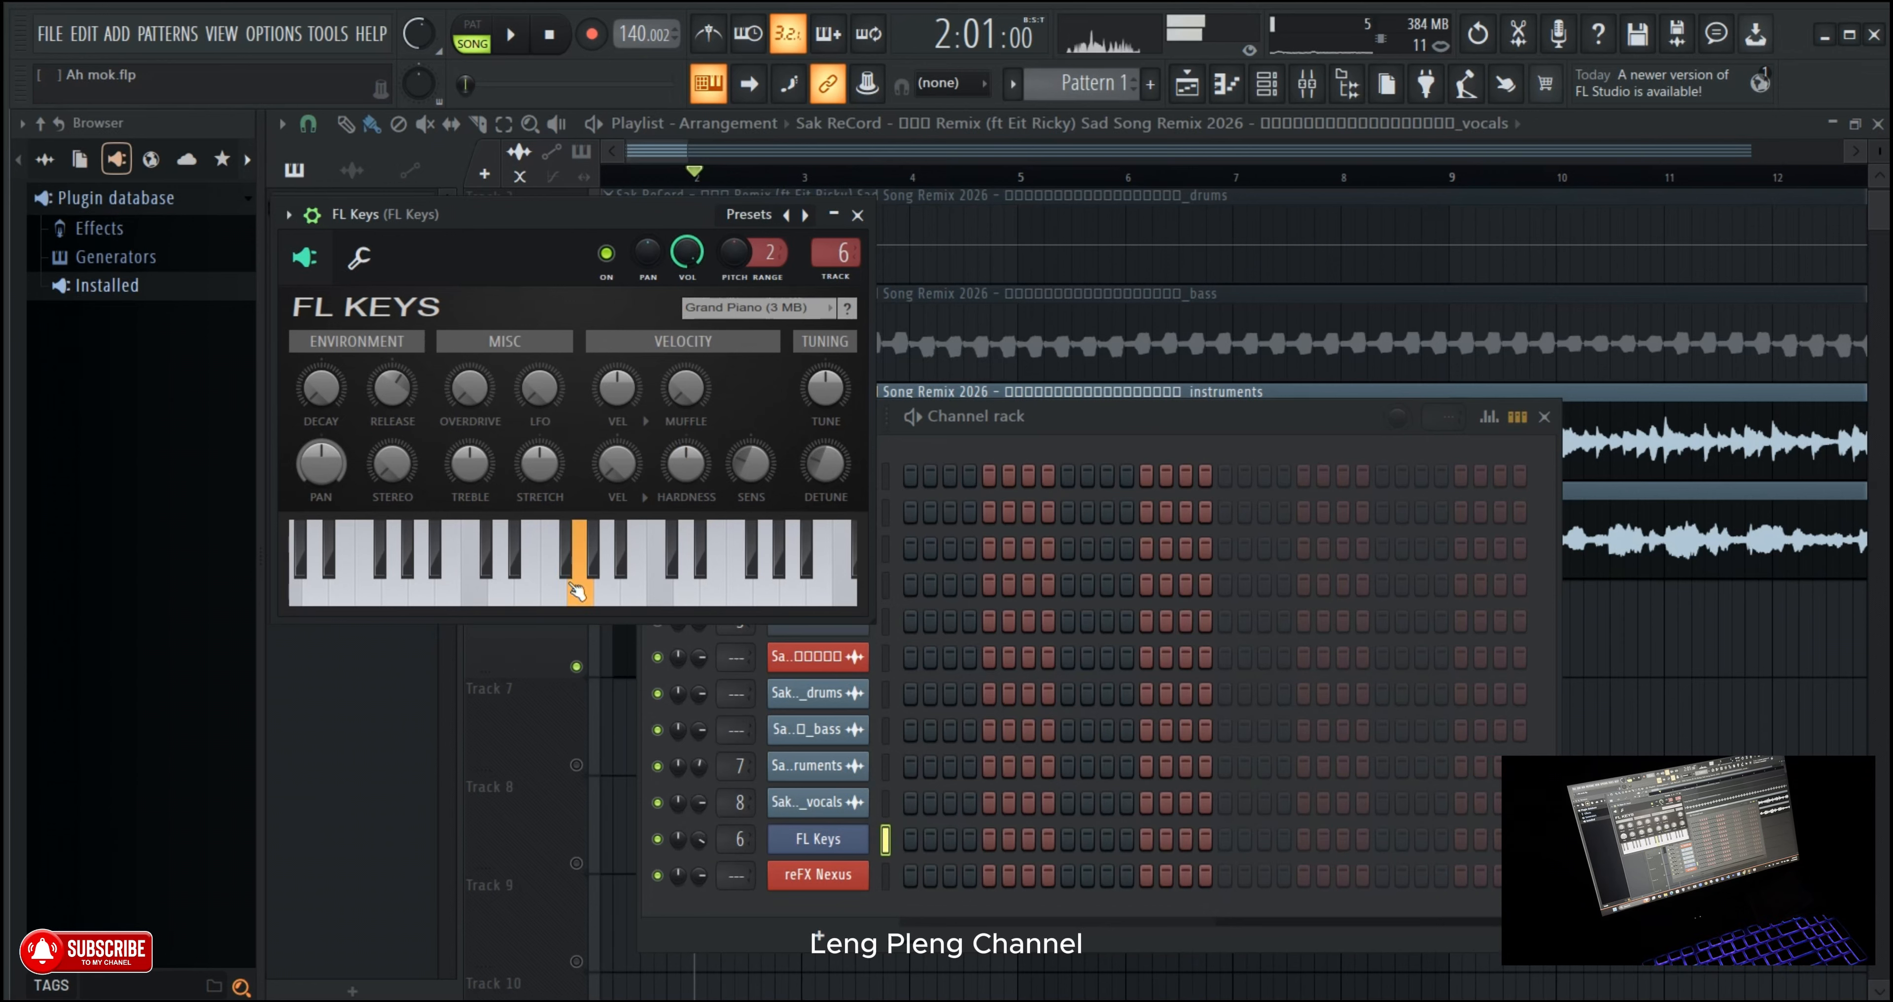
pyautogui.click(857, 214)
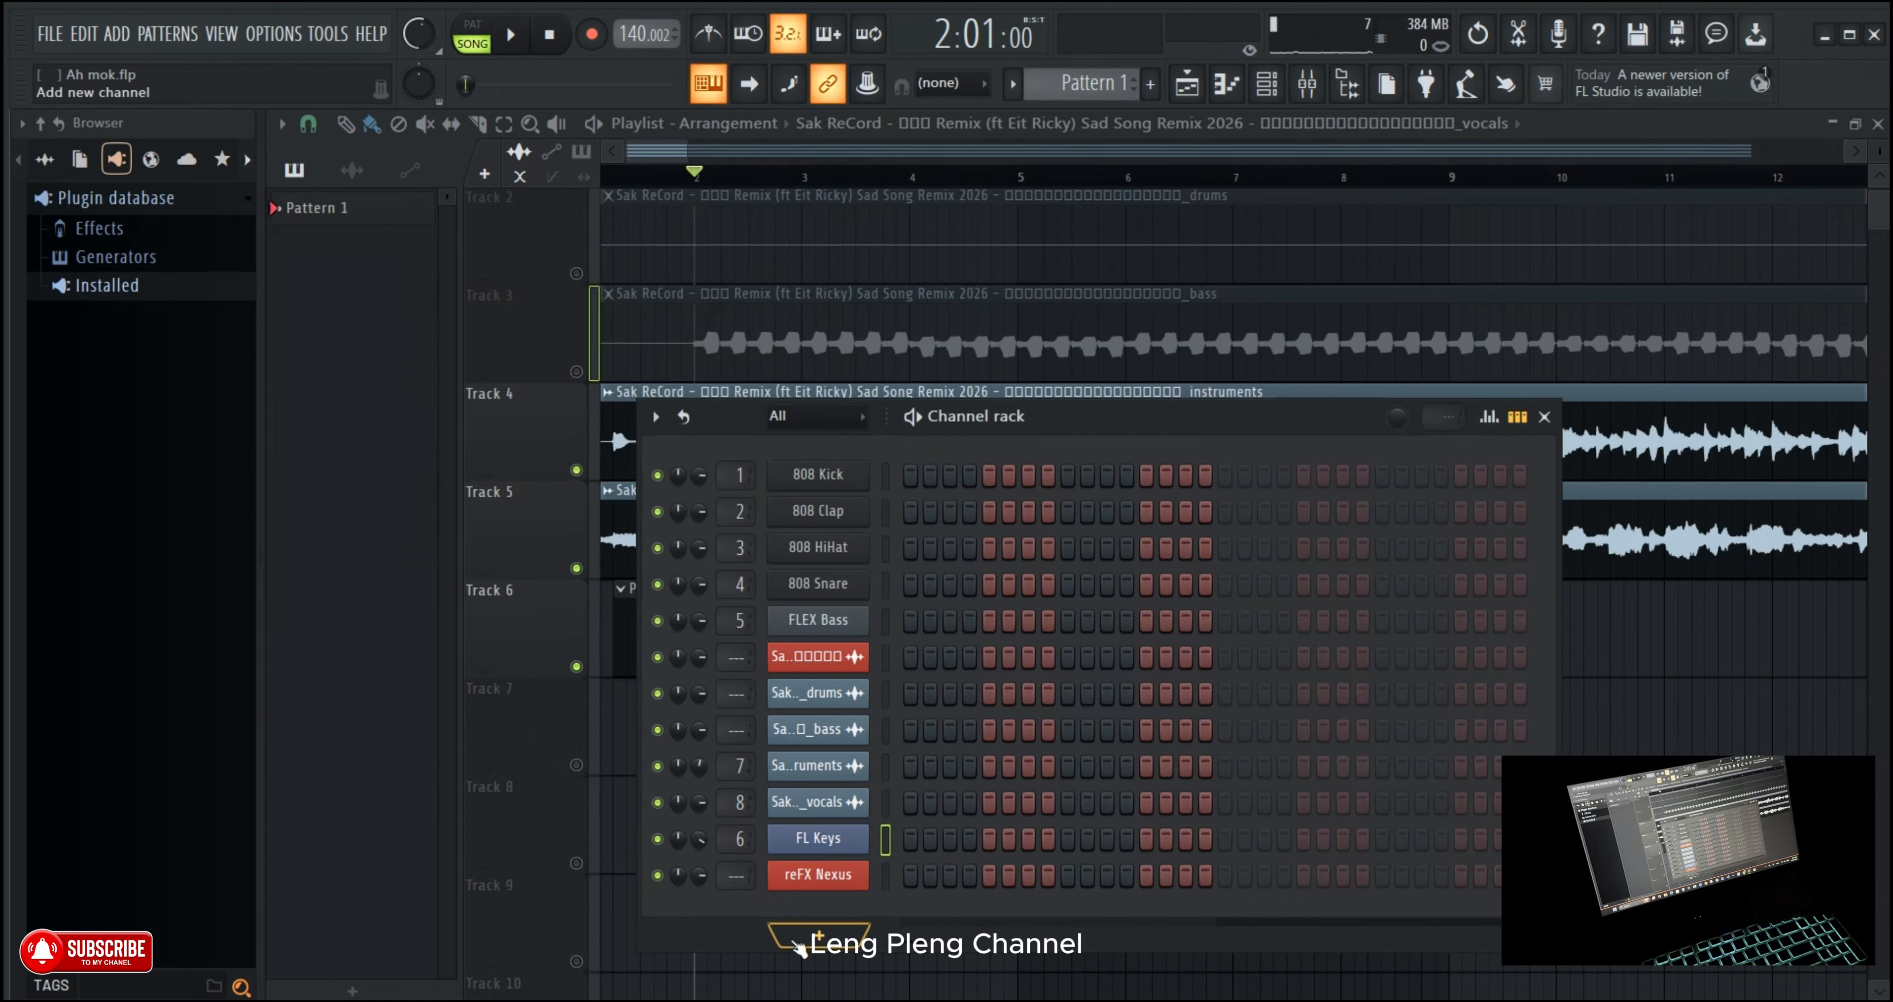
# Step: Open the piano roll for the FL Keys channel in Pattern 1
pyautogui.rightClick(851, 839)
pyautogui.click(917, 681)
pyautogui.rightClick(848, 845)
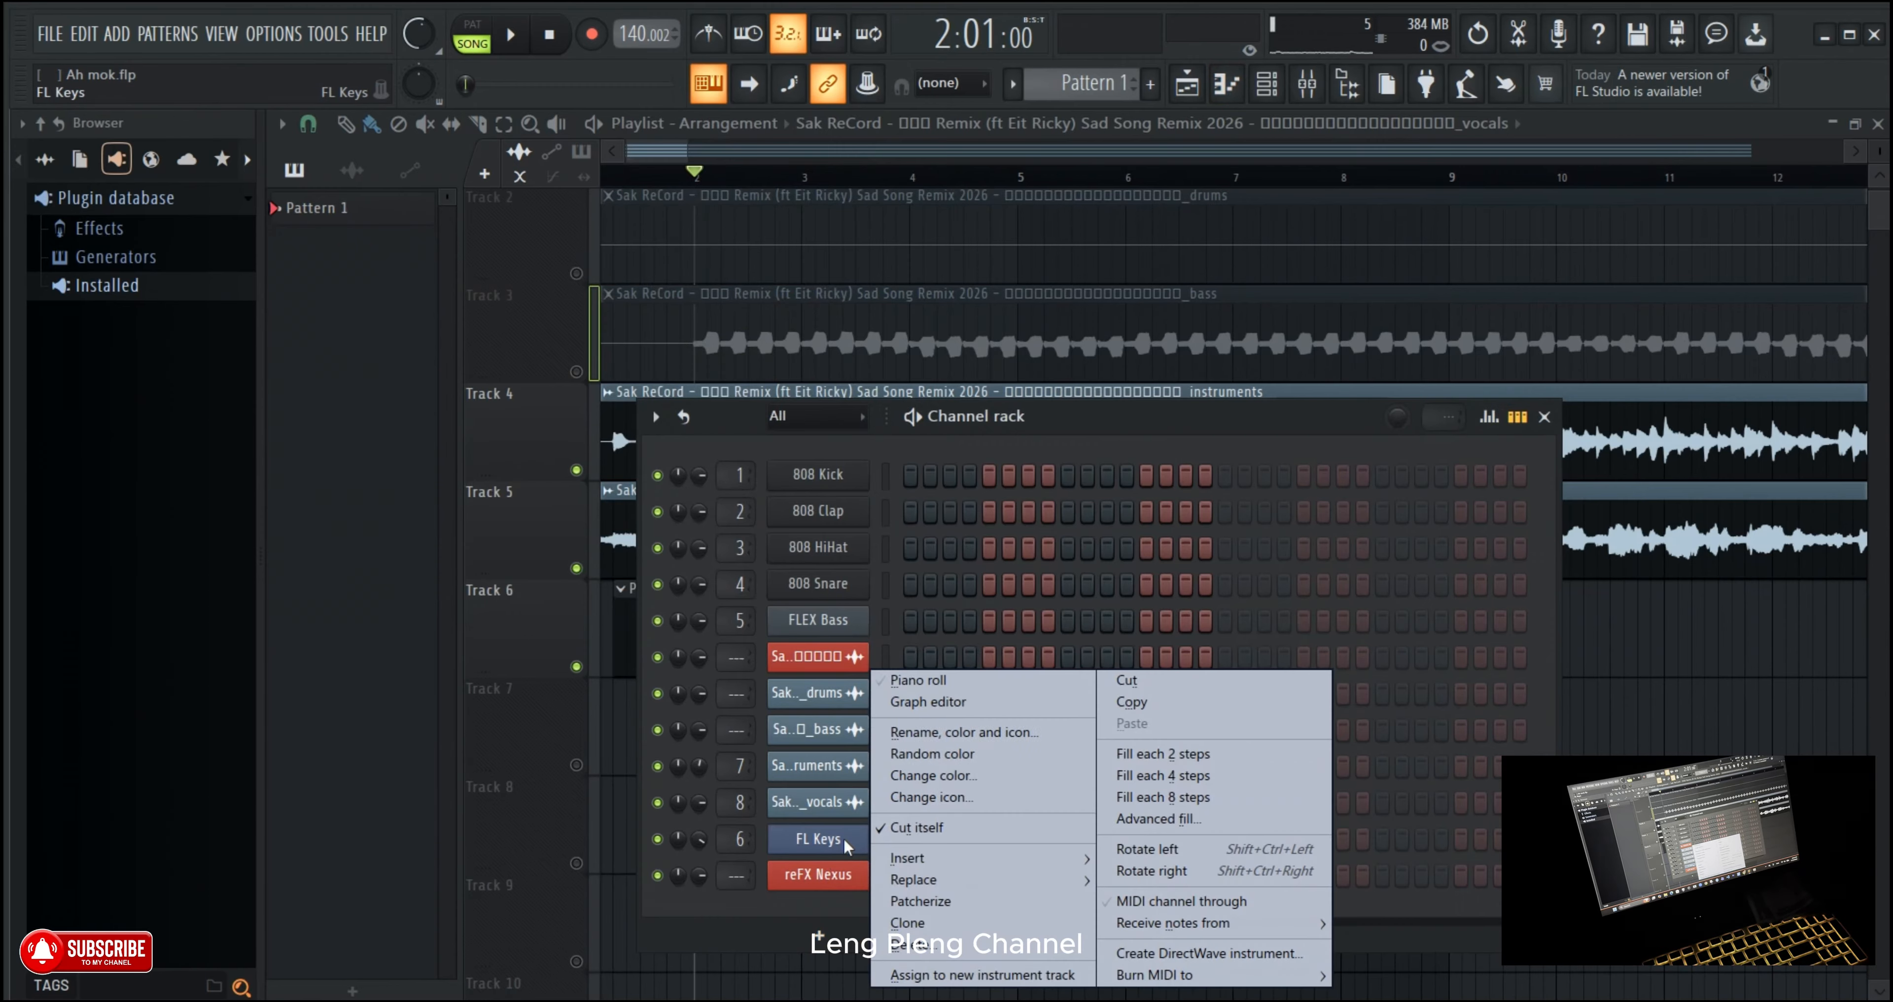
pyautogui.click(907, 688)
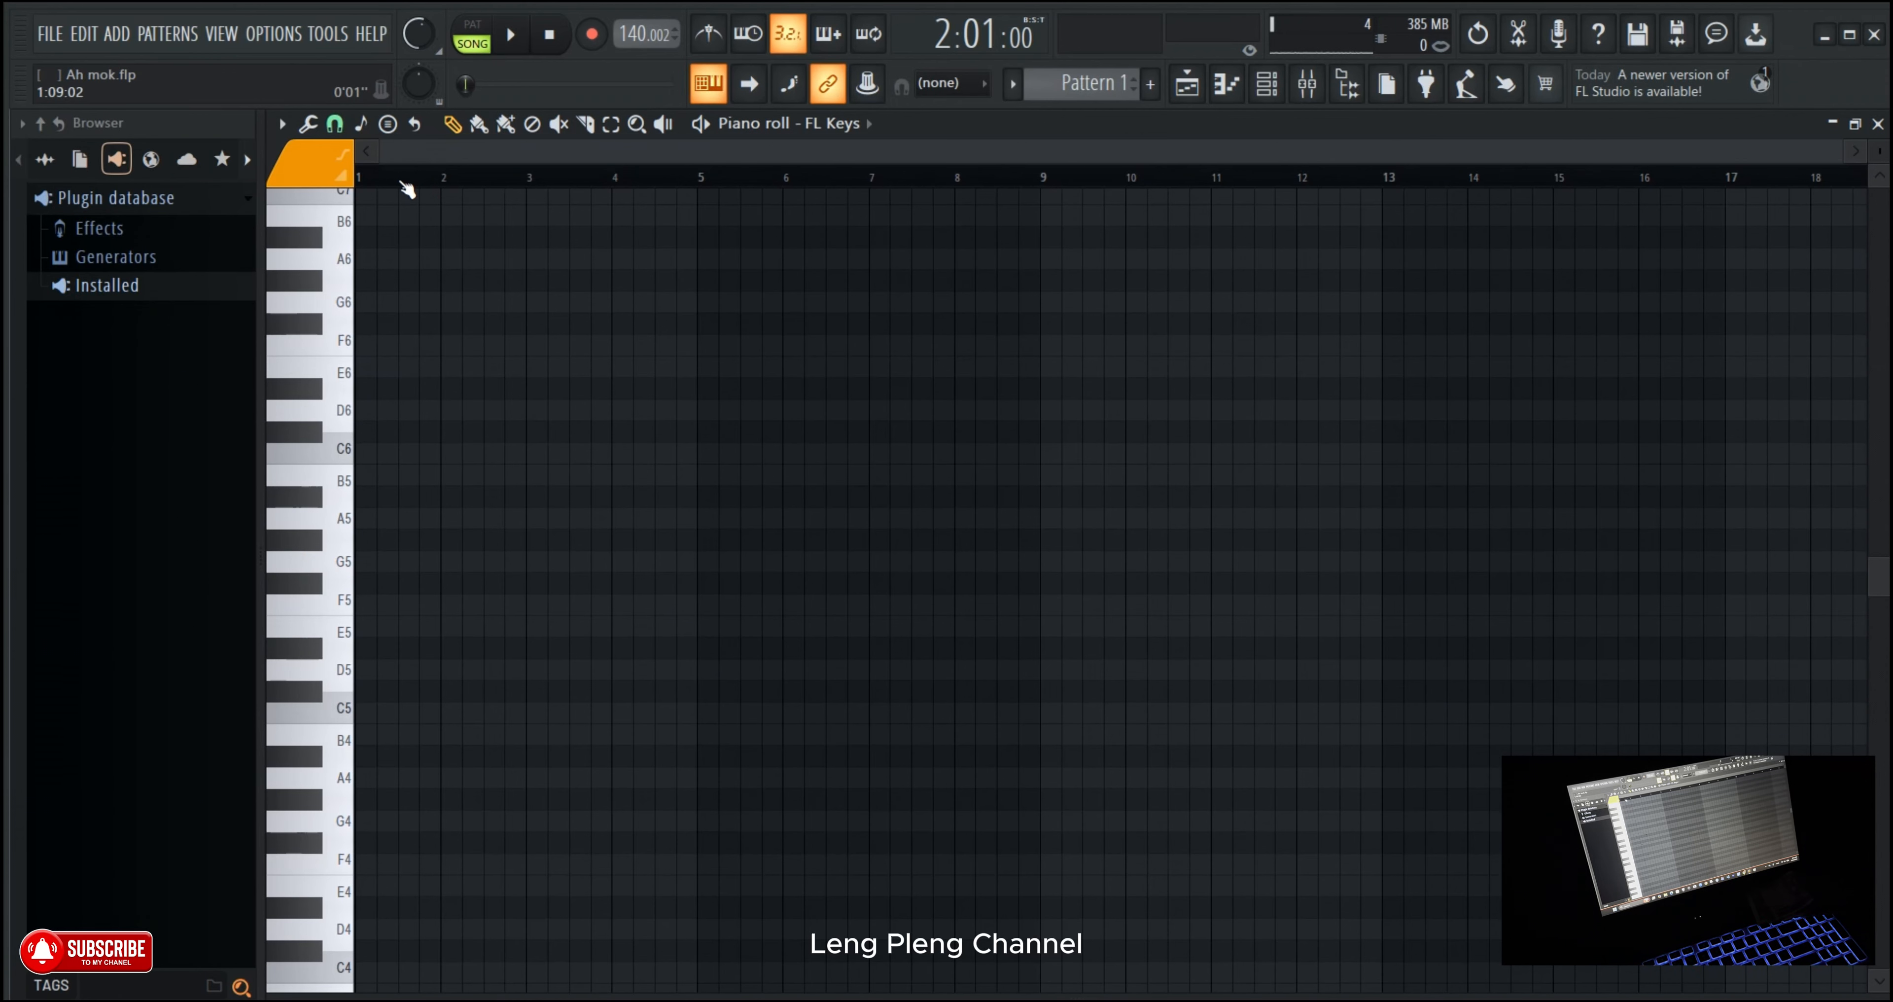
# Step: Audition two notes on the piano roll keyboard and check the FL Keys channel in the channel rack
pyautogui.click(294, 434)
pyautogui.click(297, 566)
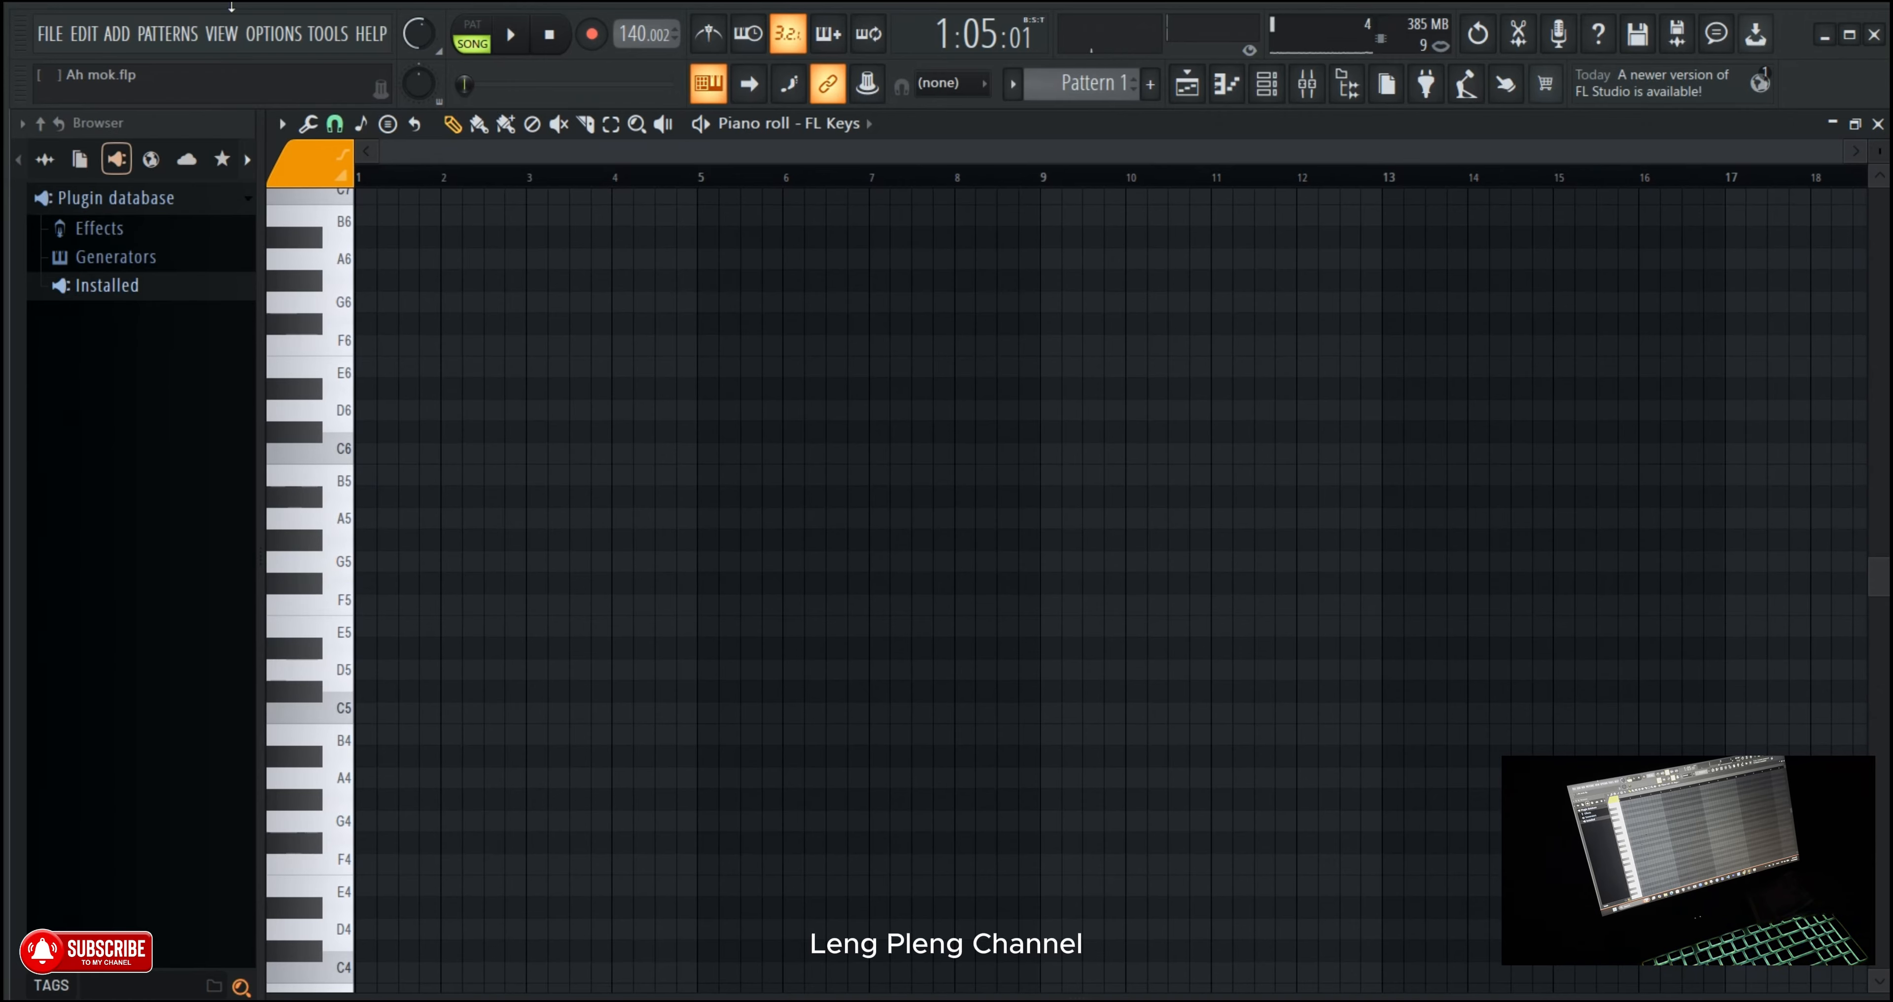
pyautogui.click(1266, 82)
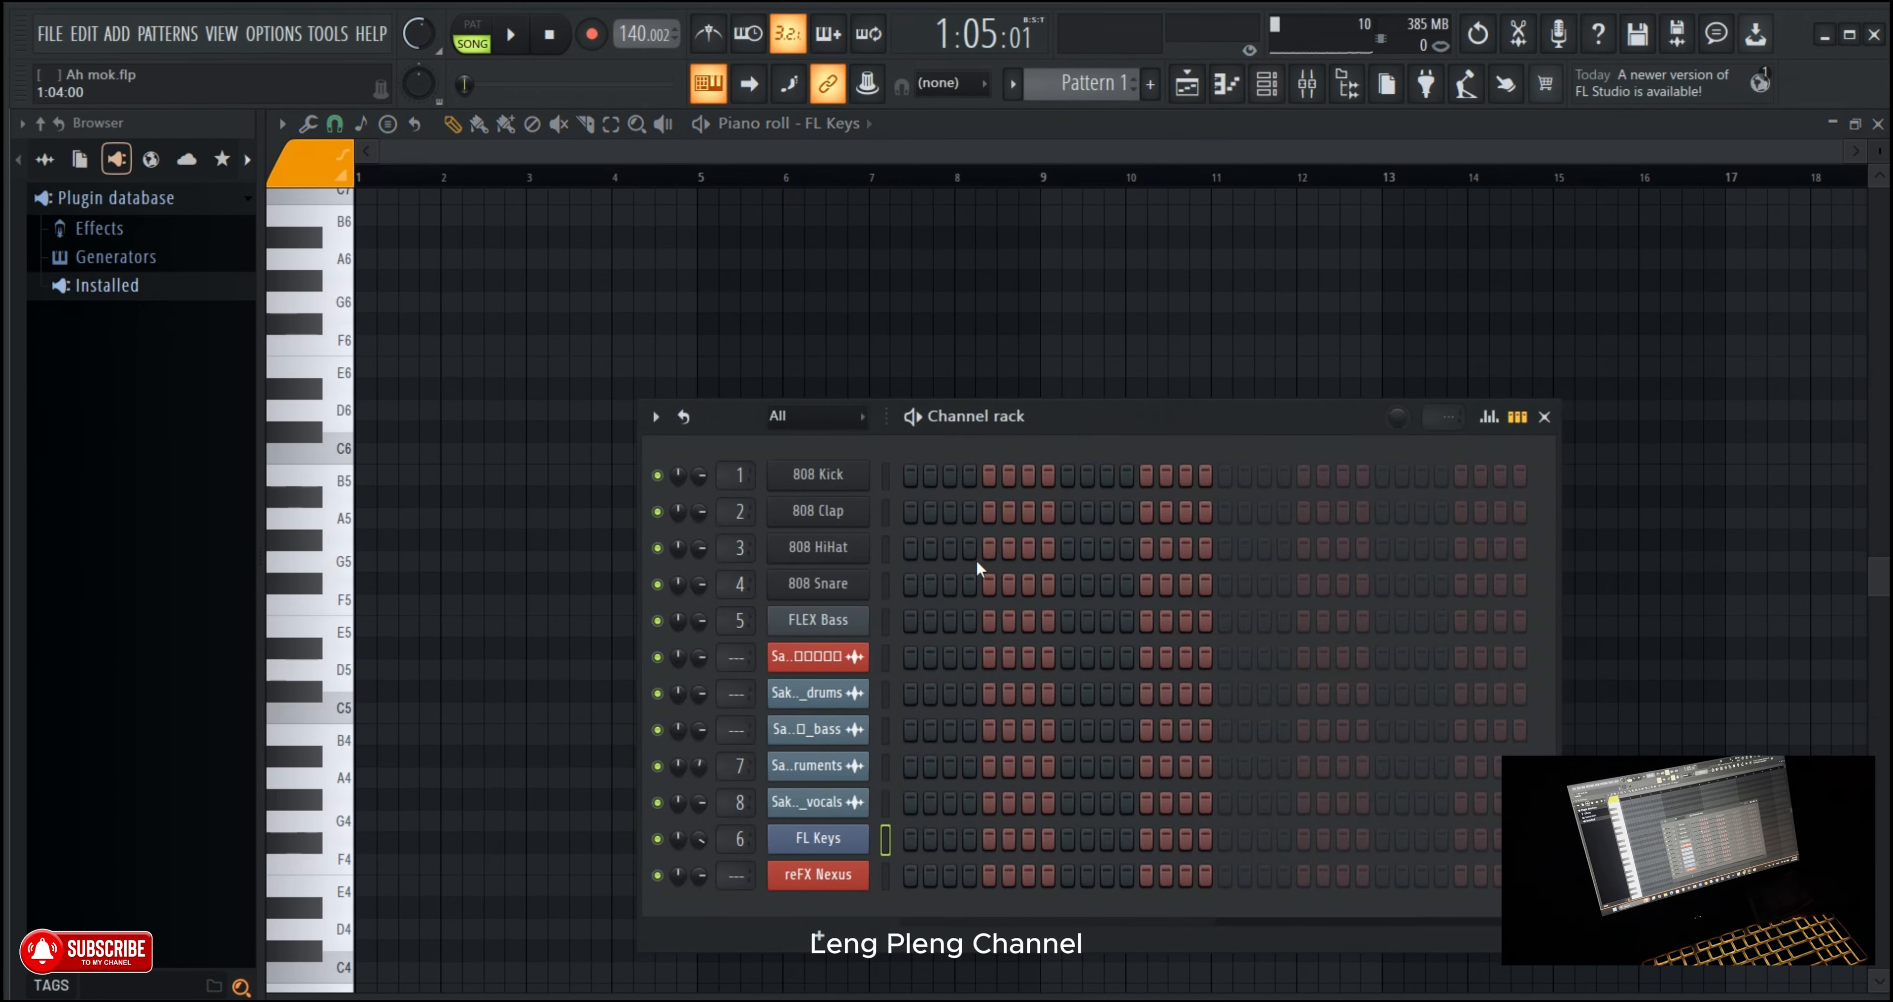
pyautogui.press('super+a')
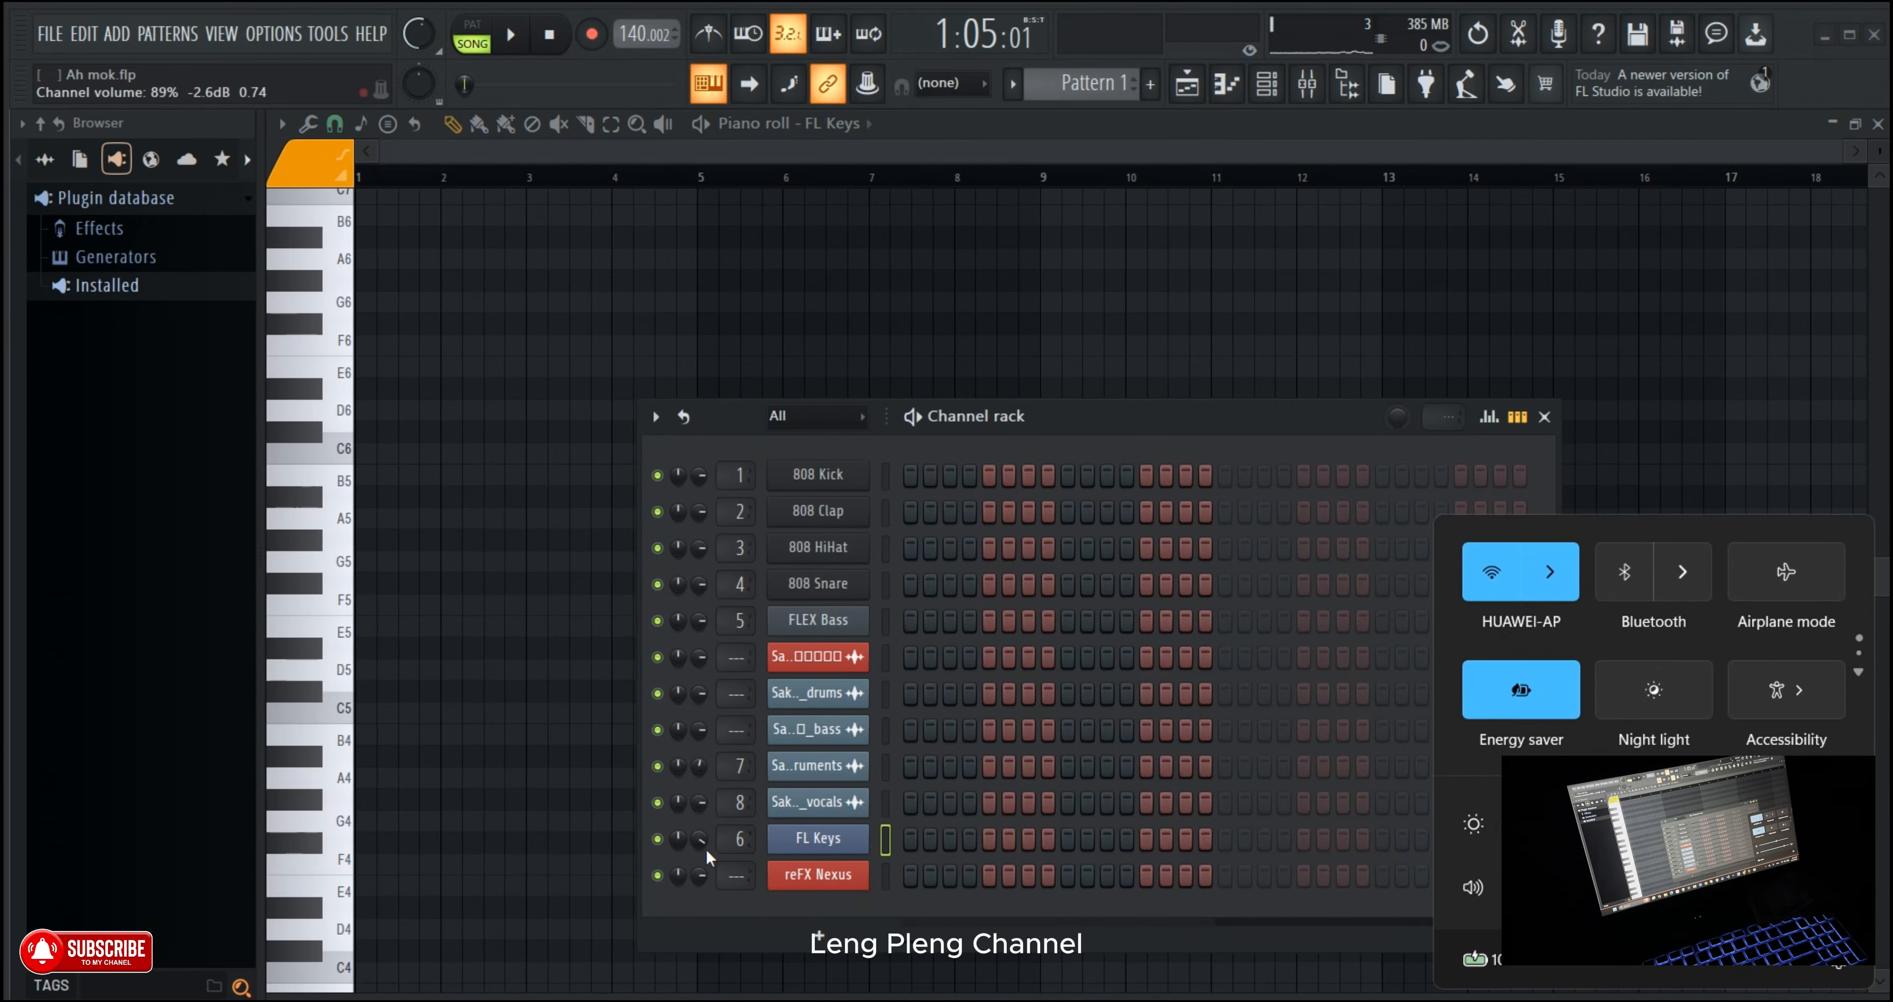
pyautogui.doubleClick(740, 839)
# Step: Check the playlist clips and return to the FL Keys piano roll through the channel rack
pyautogui.click(1187, 84)
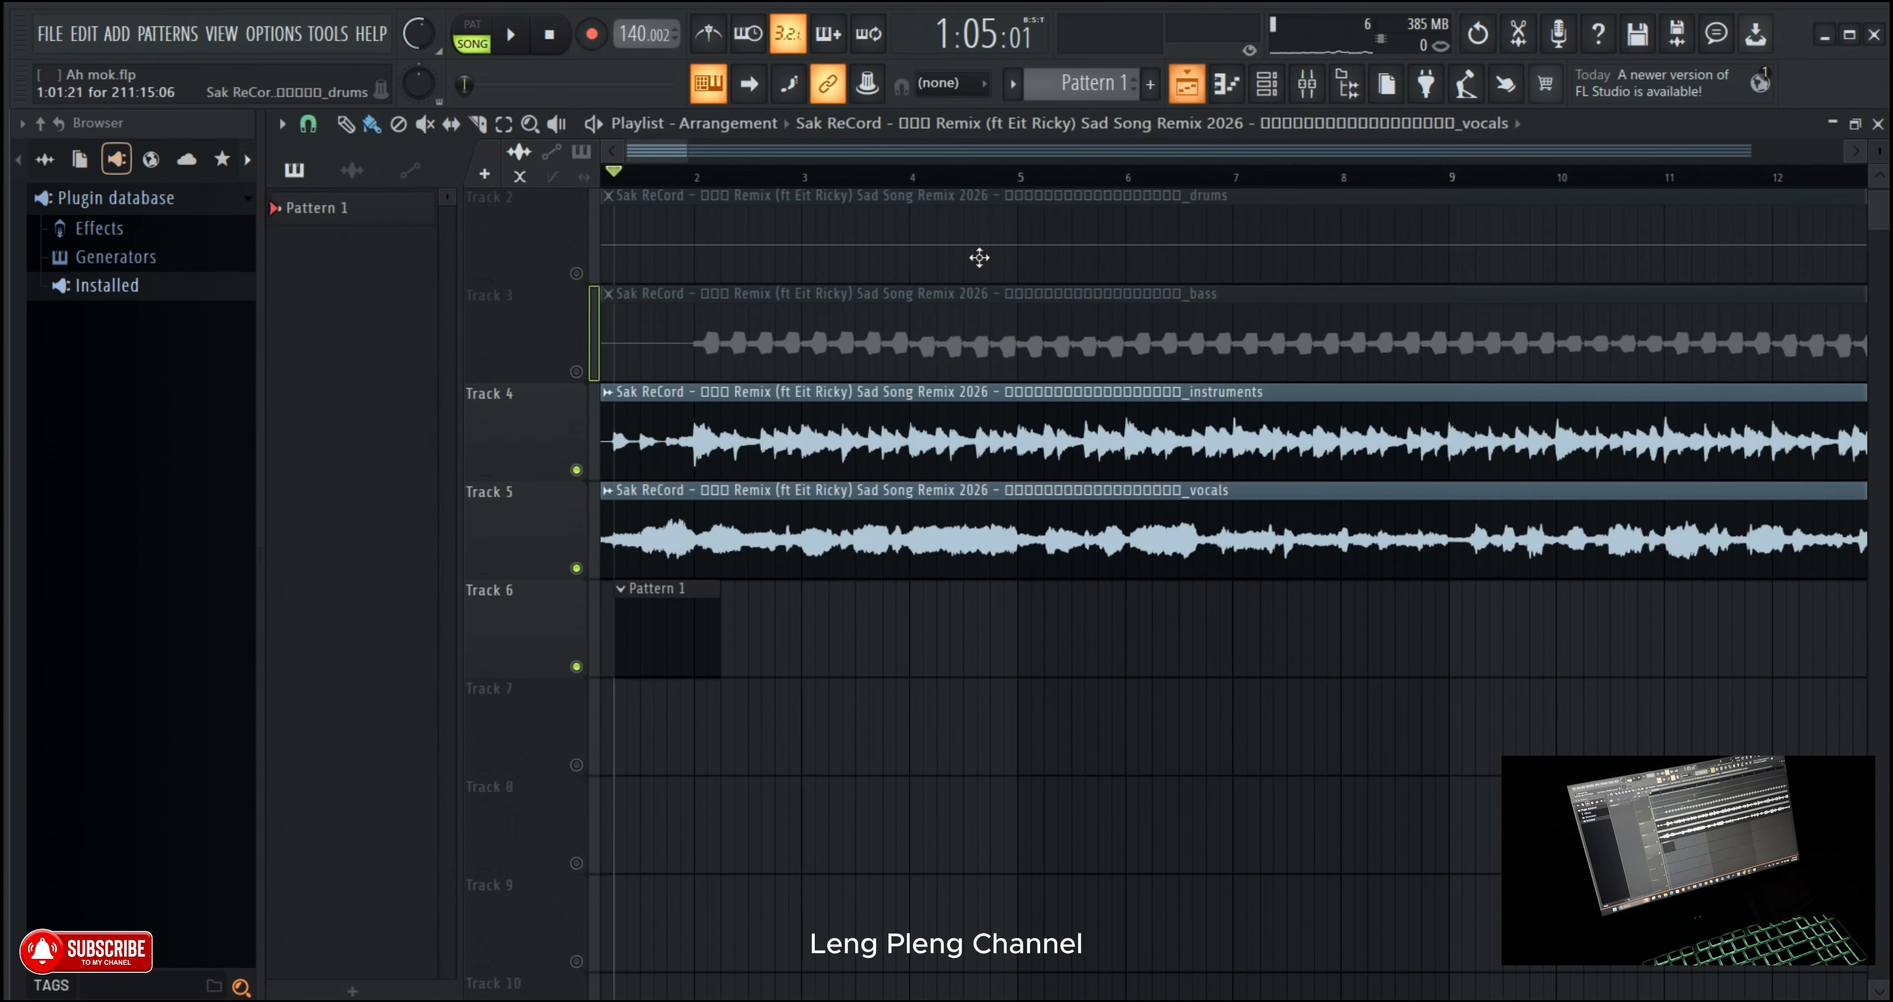
pyautogui.press('F6')
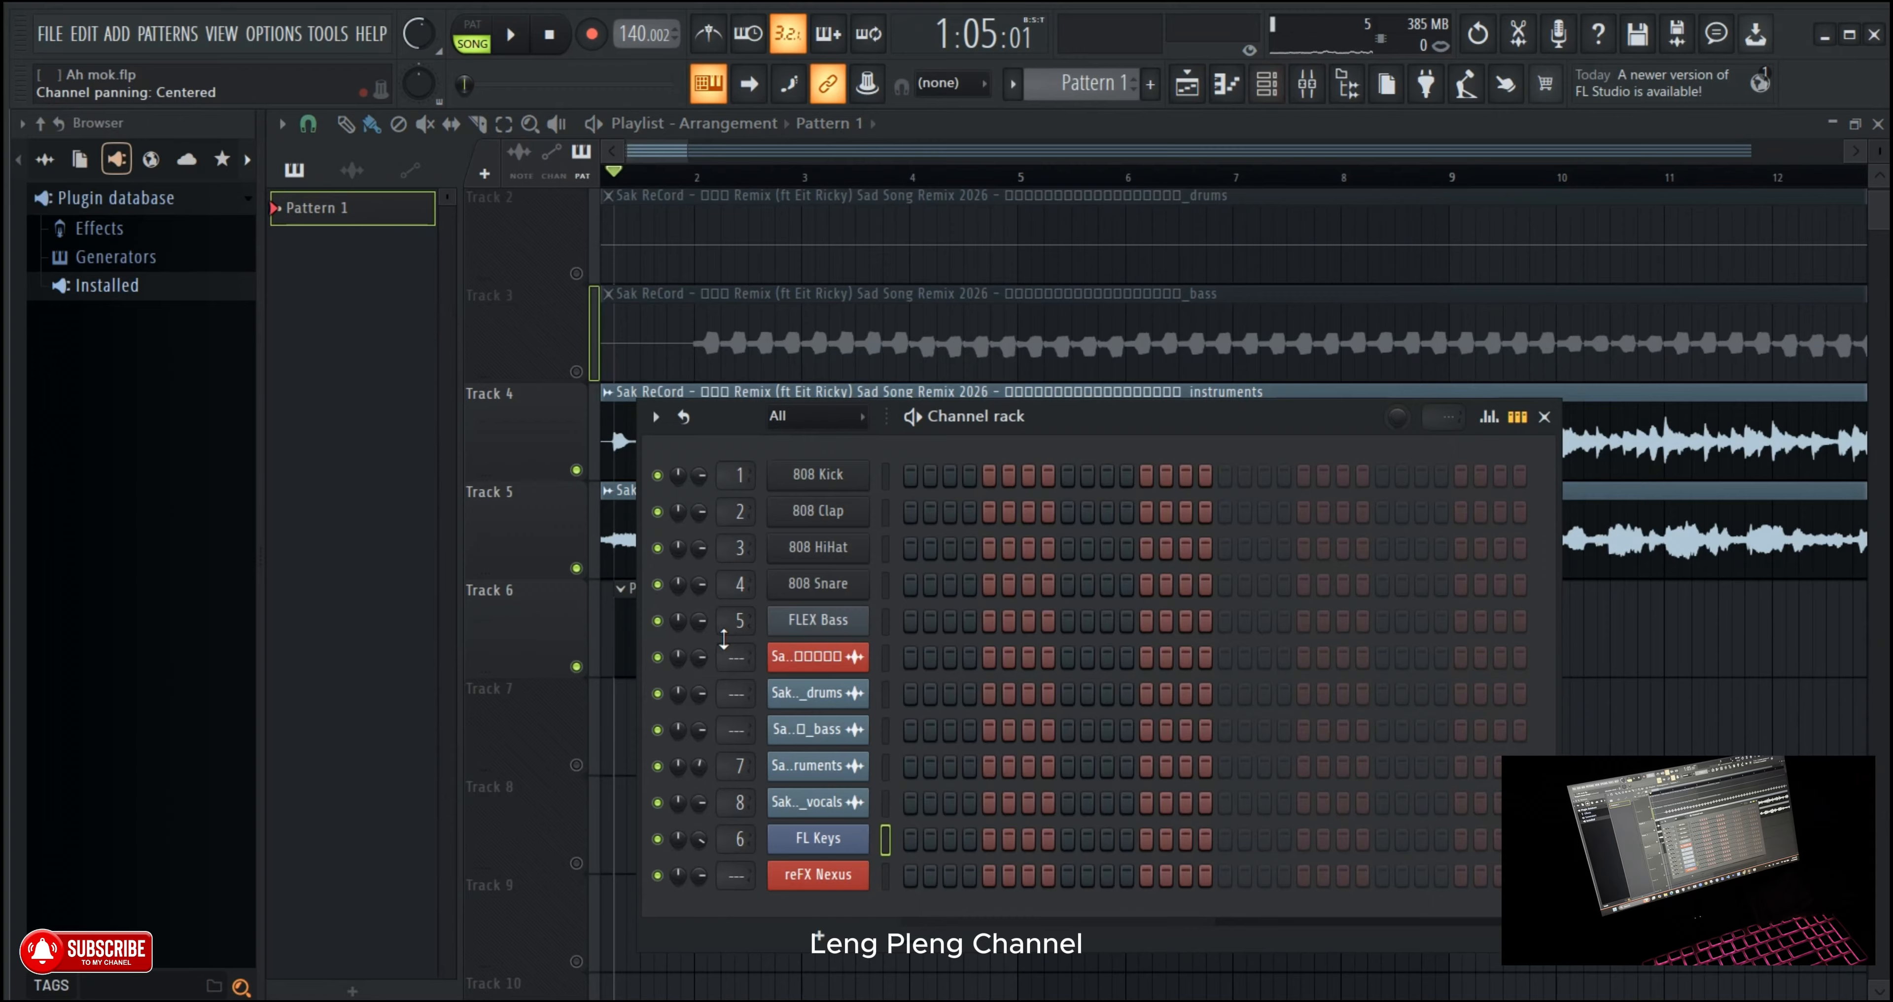
pyautogui.click(823, 836)
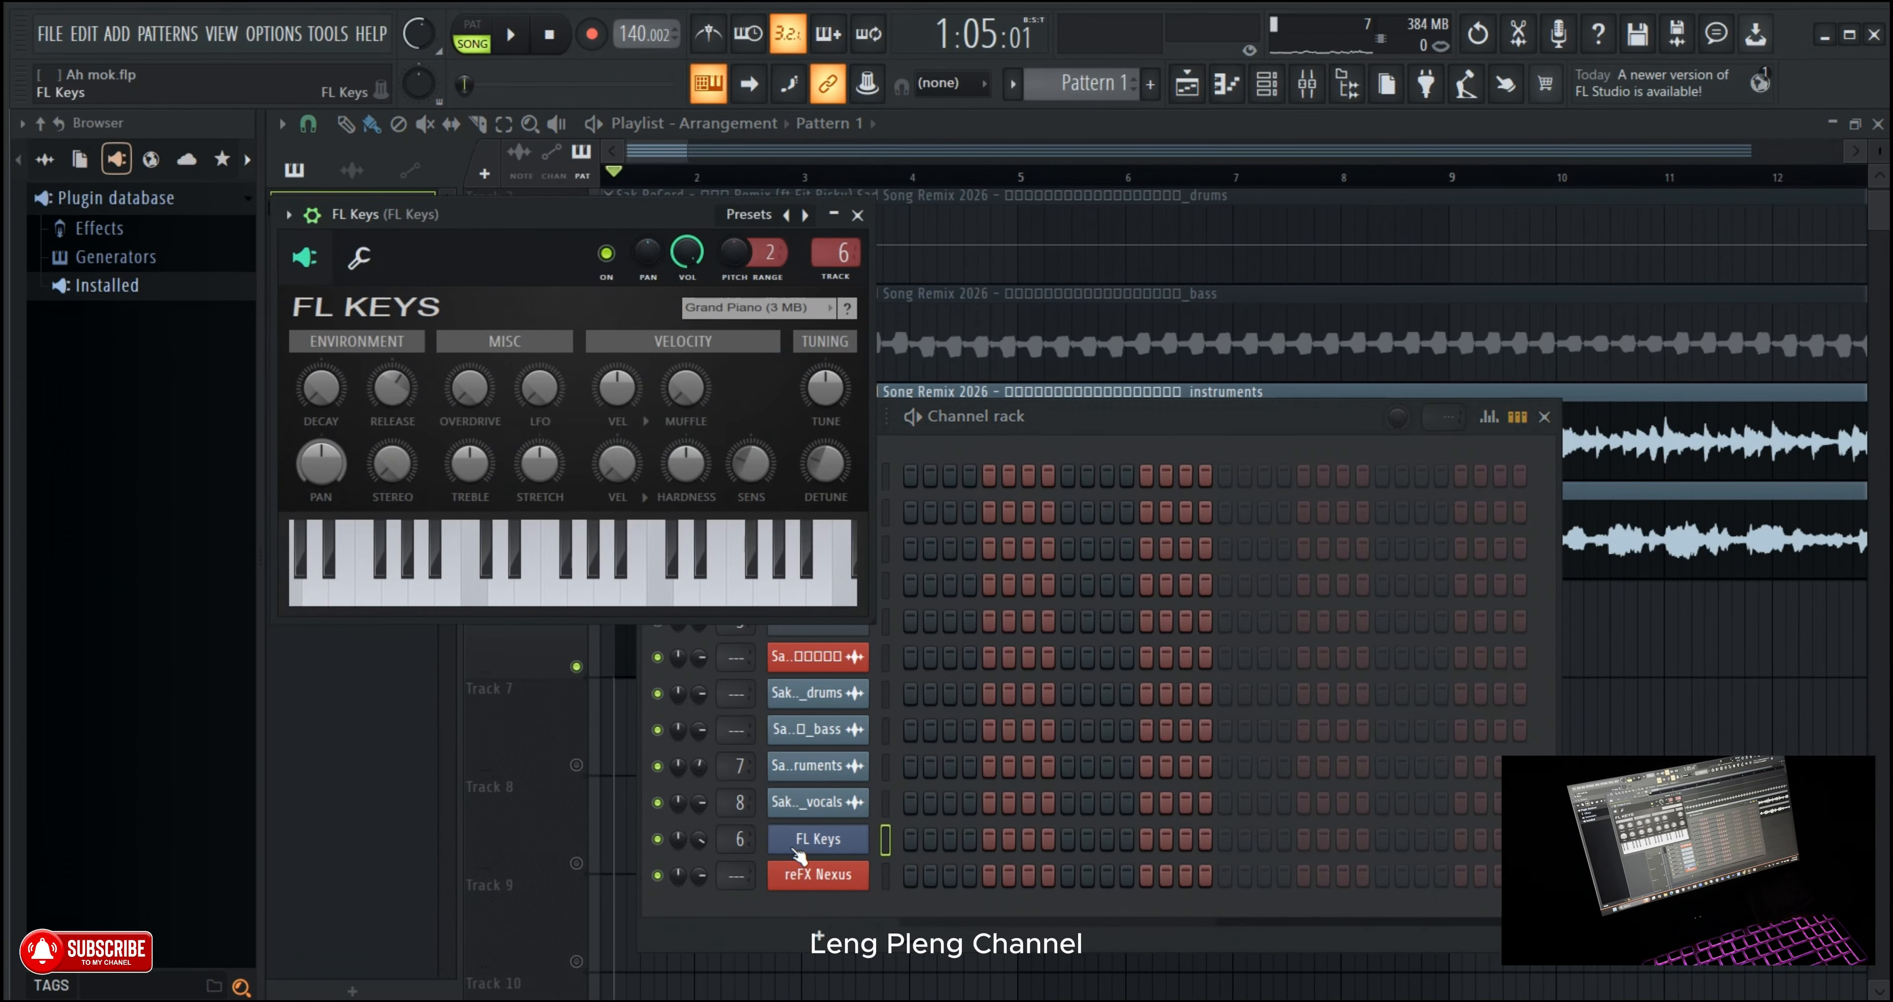
pyautogui.rightClick(852, 839)
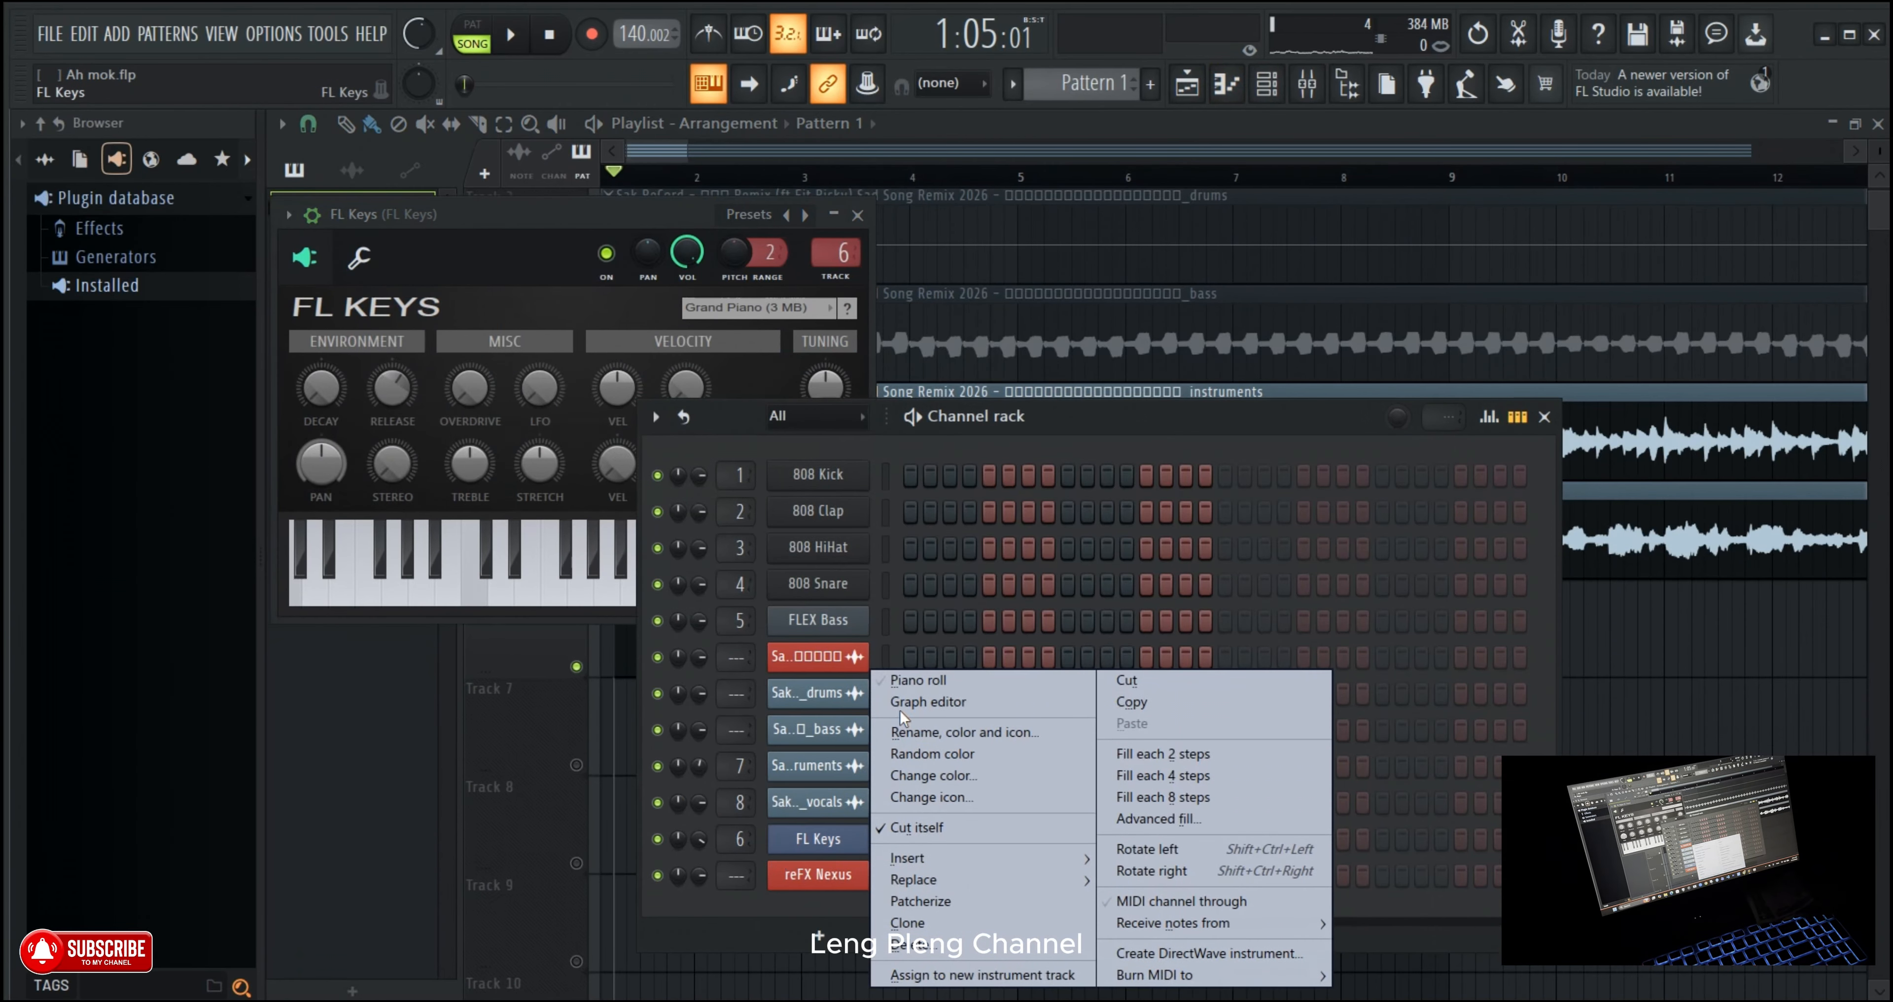
pyautogui.click(911, 680)
# Step: Place two-step D#6 notes at steps 1 and 5 of bar 1 and play them with the track
pyautogui.moveTo(313, 543)
pyautogui.mouseDown()
pyautogui.moveTo(316, 392)
pyautogui.moveTo(318, 432)
pyautogui.mouseUp()
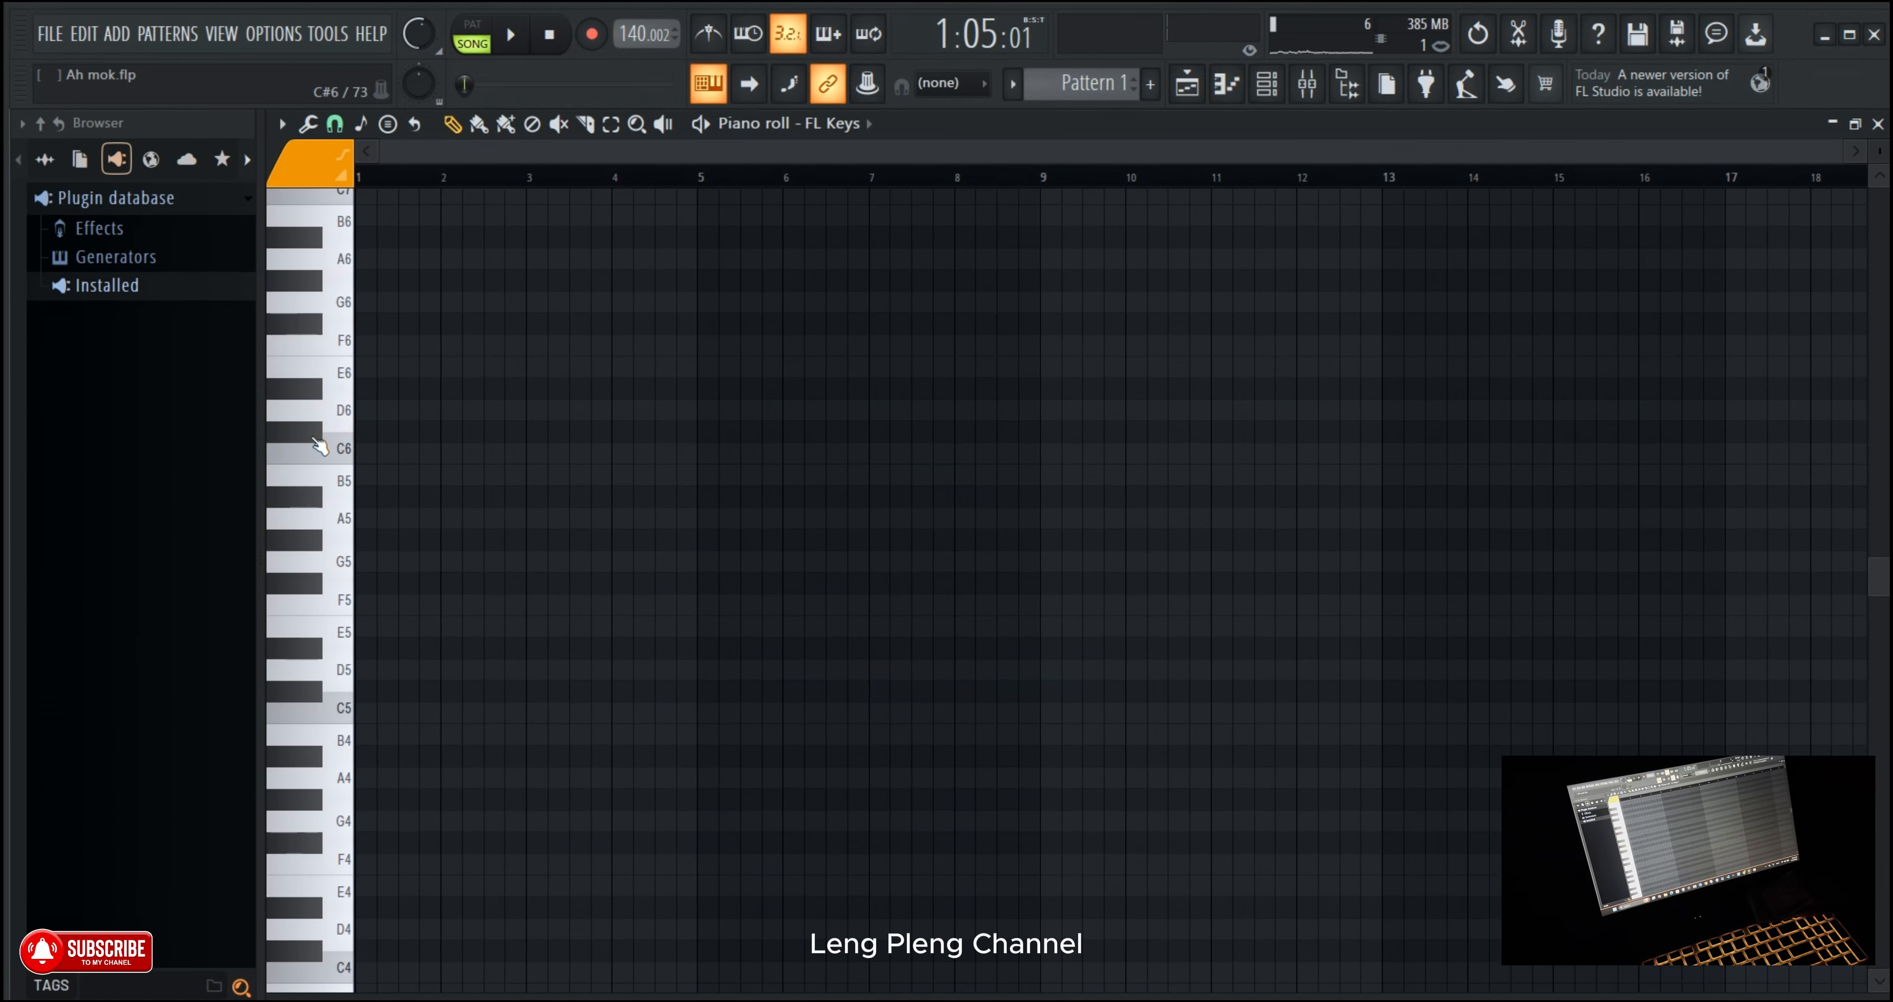
pyautogui.click(316, 393)
pyautogui.click(359, 391)
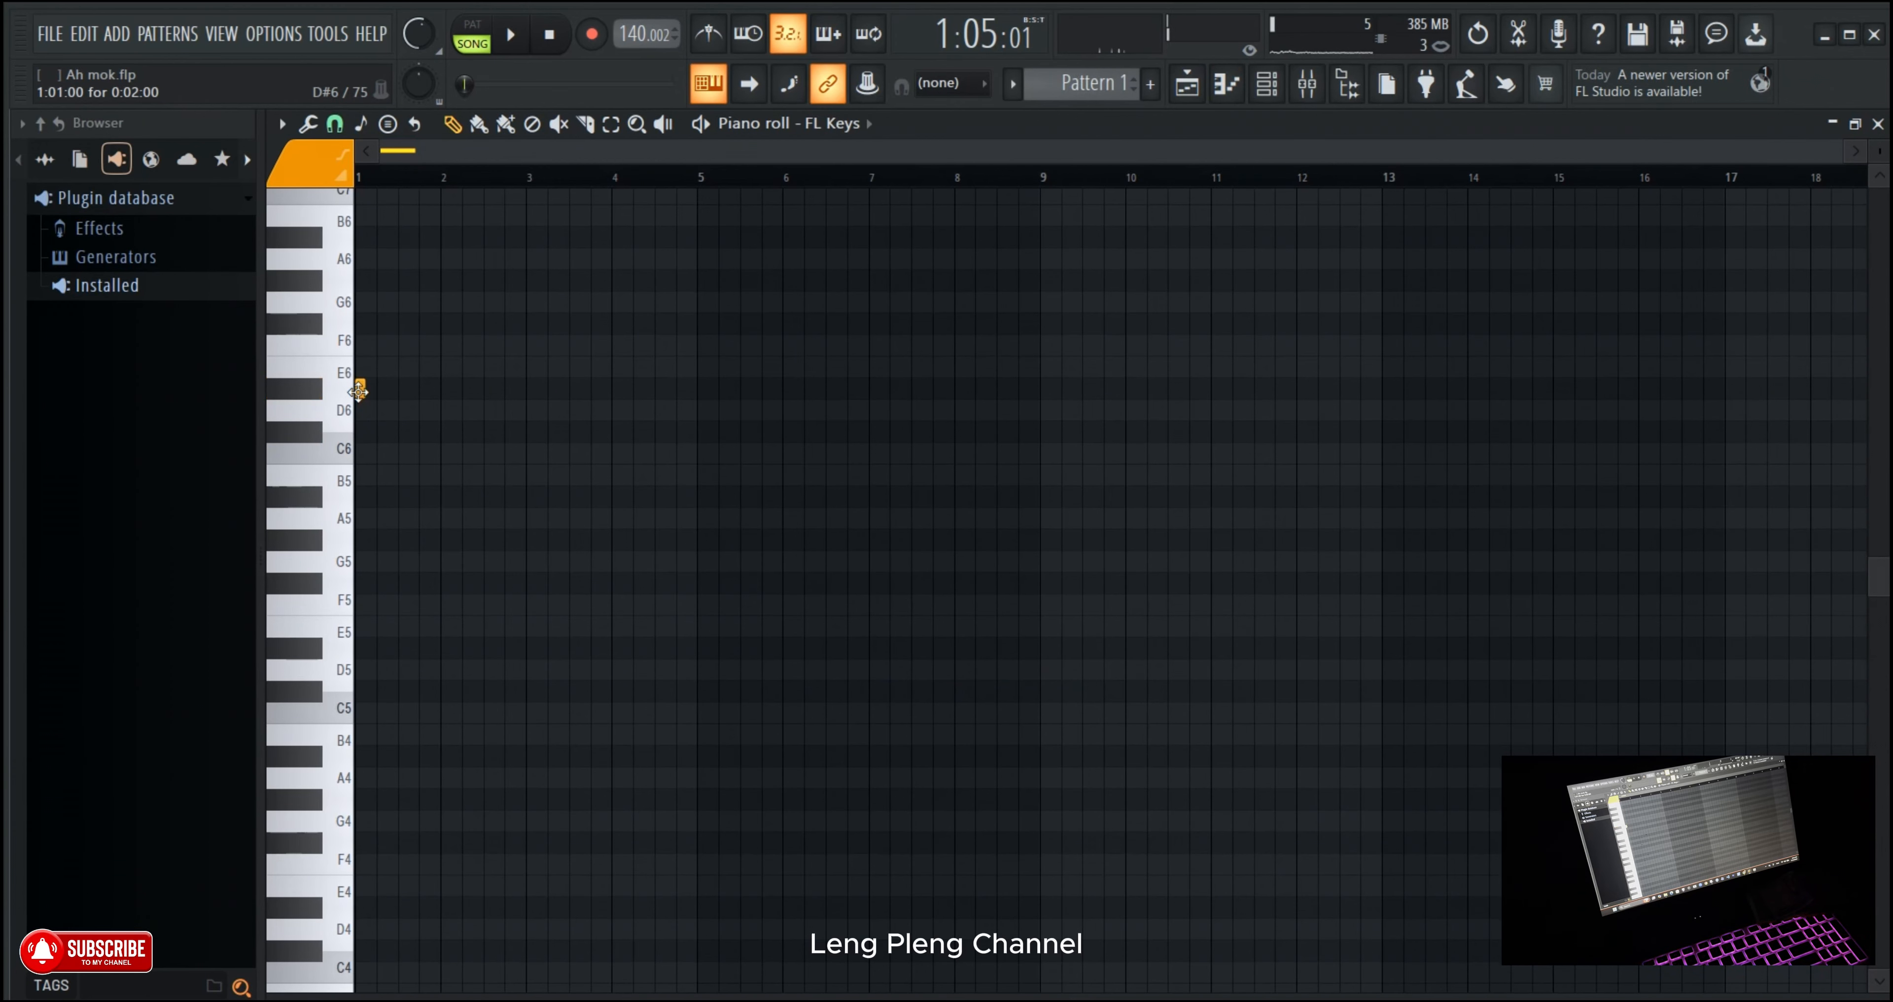
pyautogui.click(382, 389)
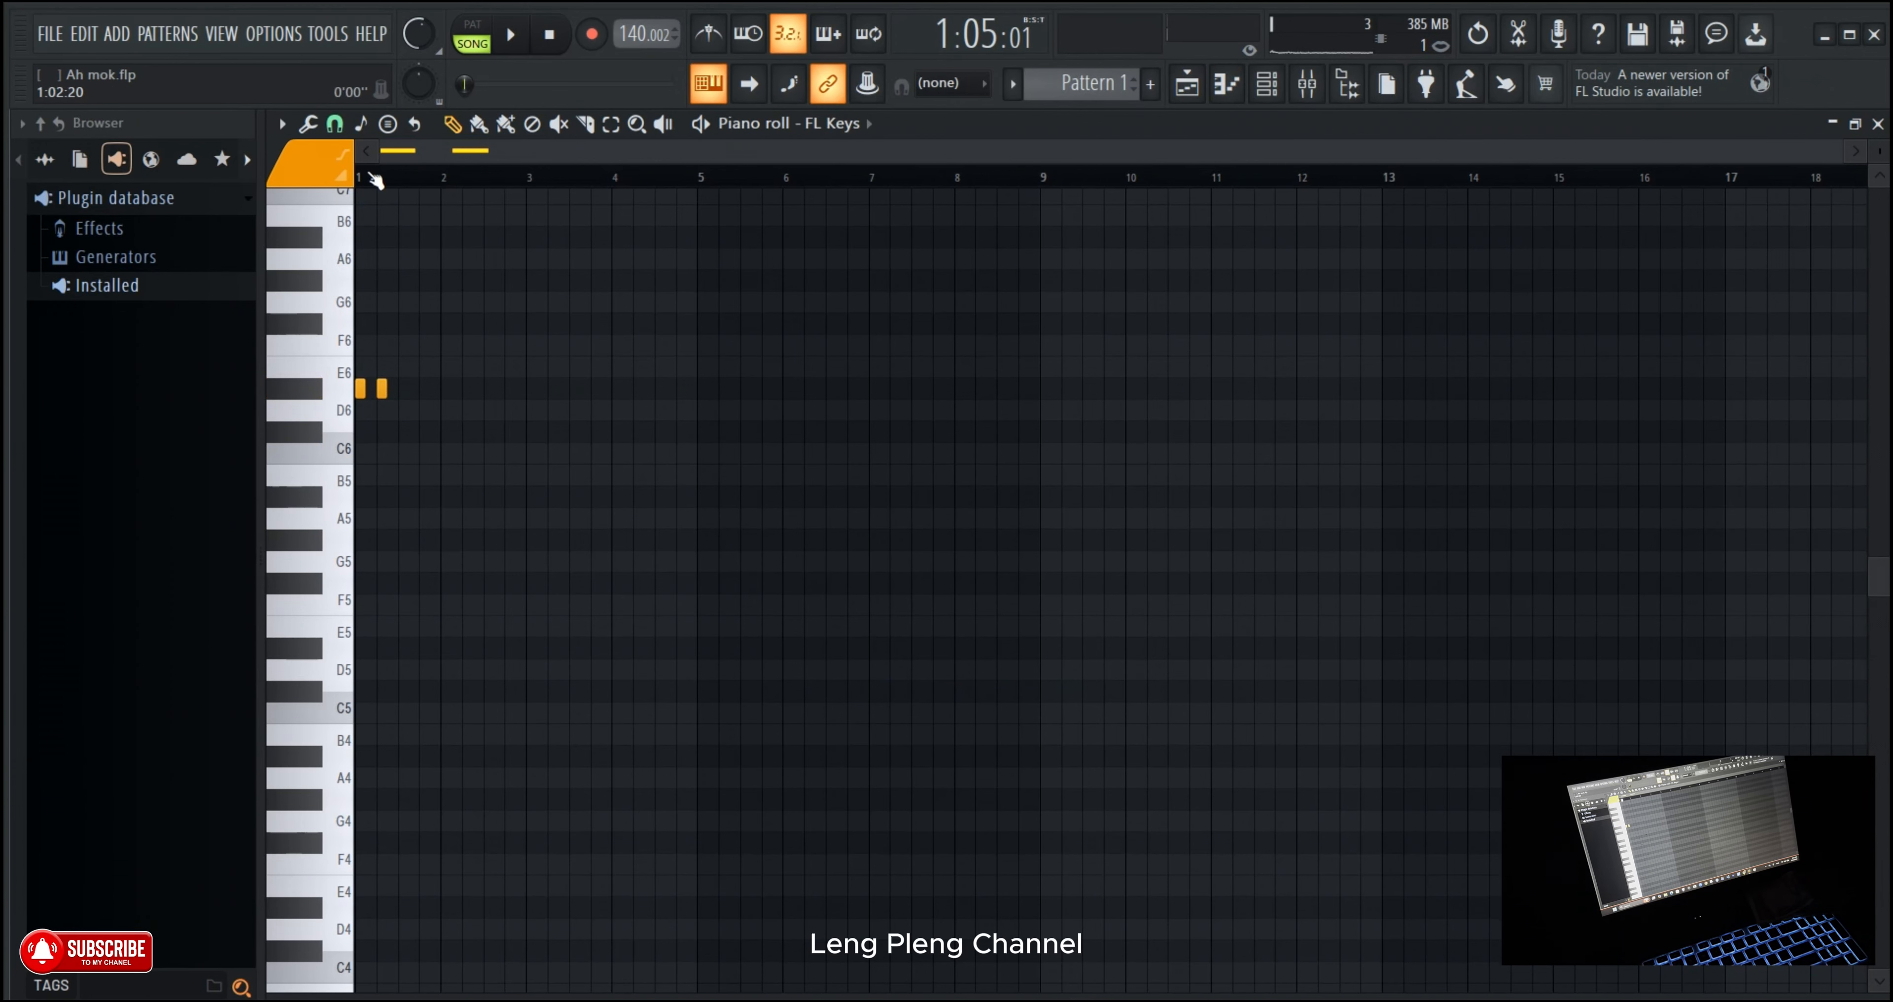
pyautogui.press('space')
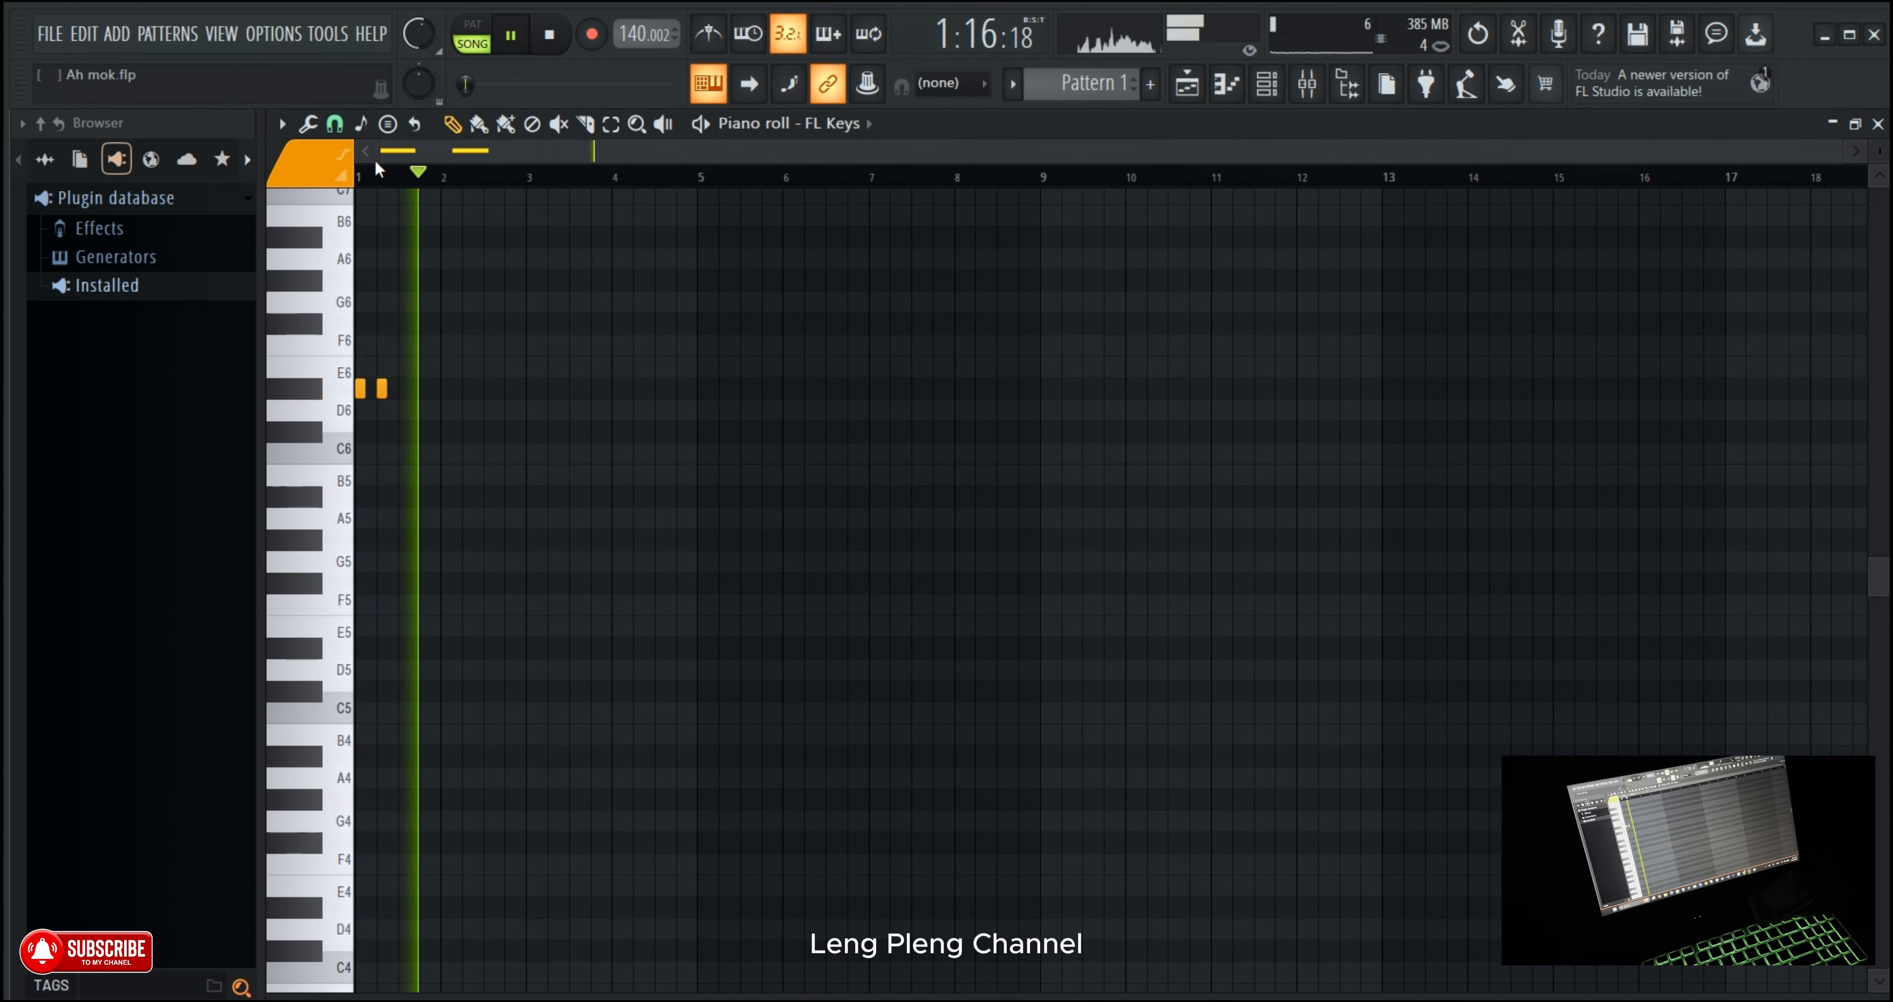
pyautogui.scroll(5, 377, 170)
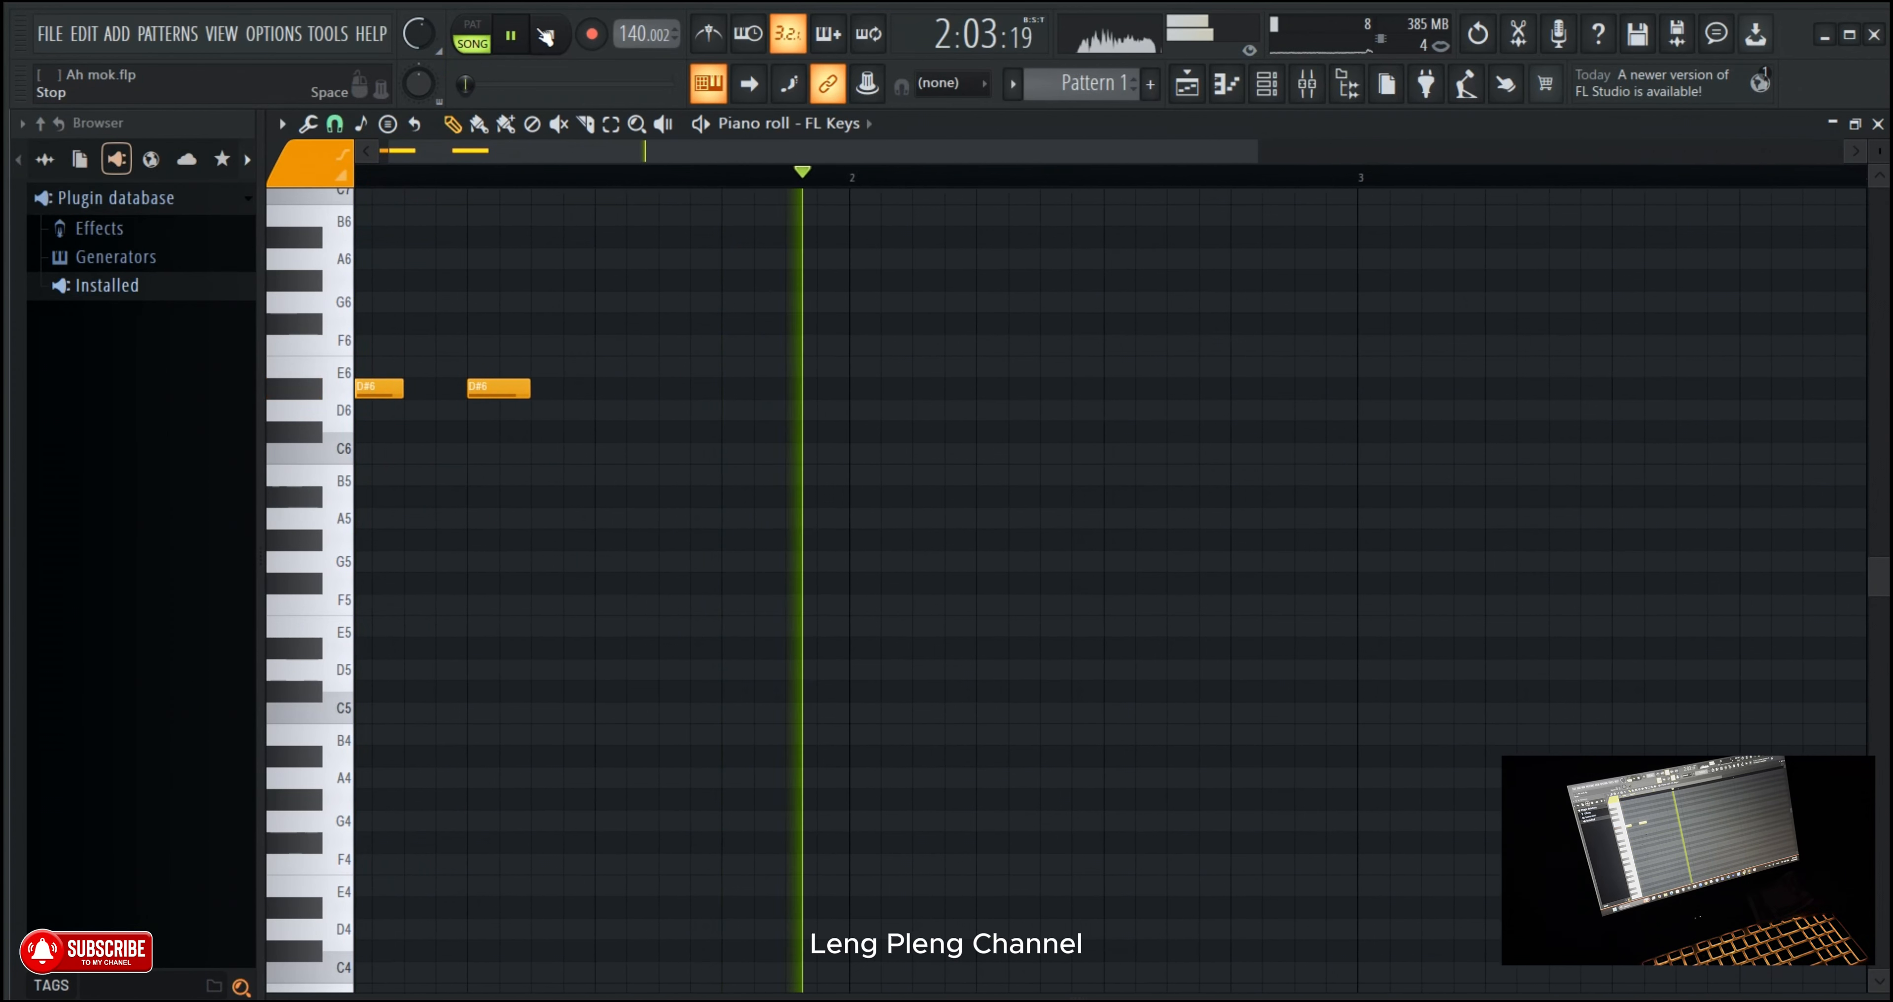
pyautogui.click(545, 35)
pyautogui.scroll(2, 463, 184)
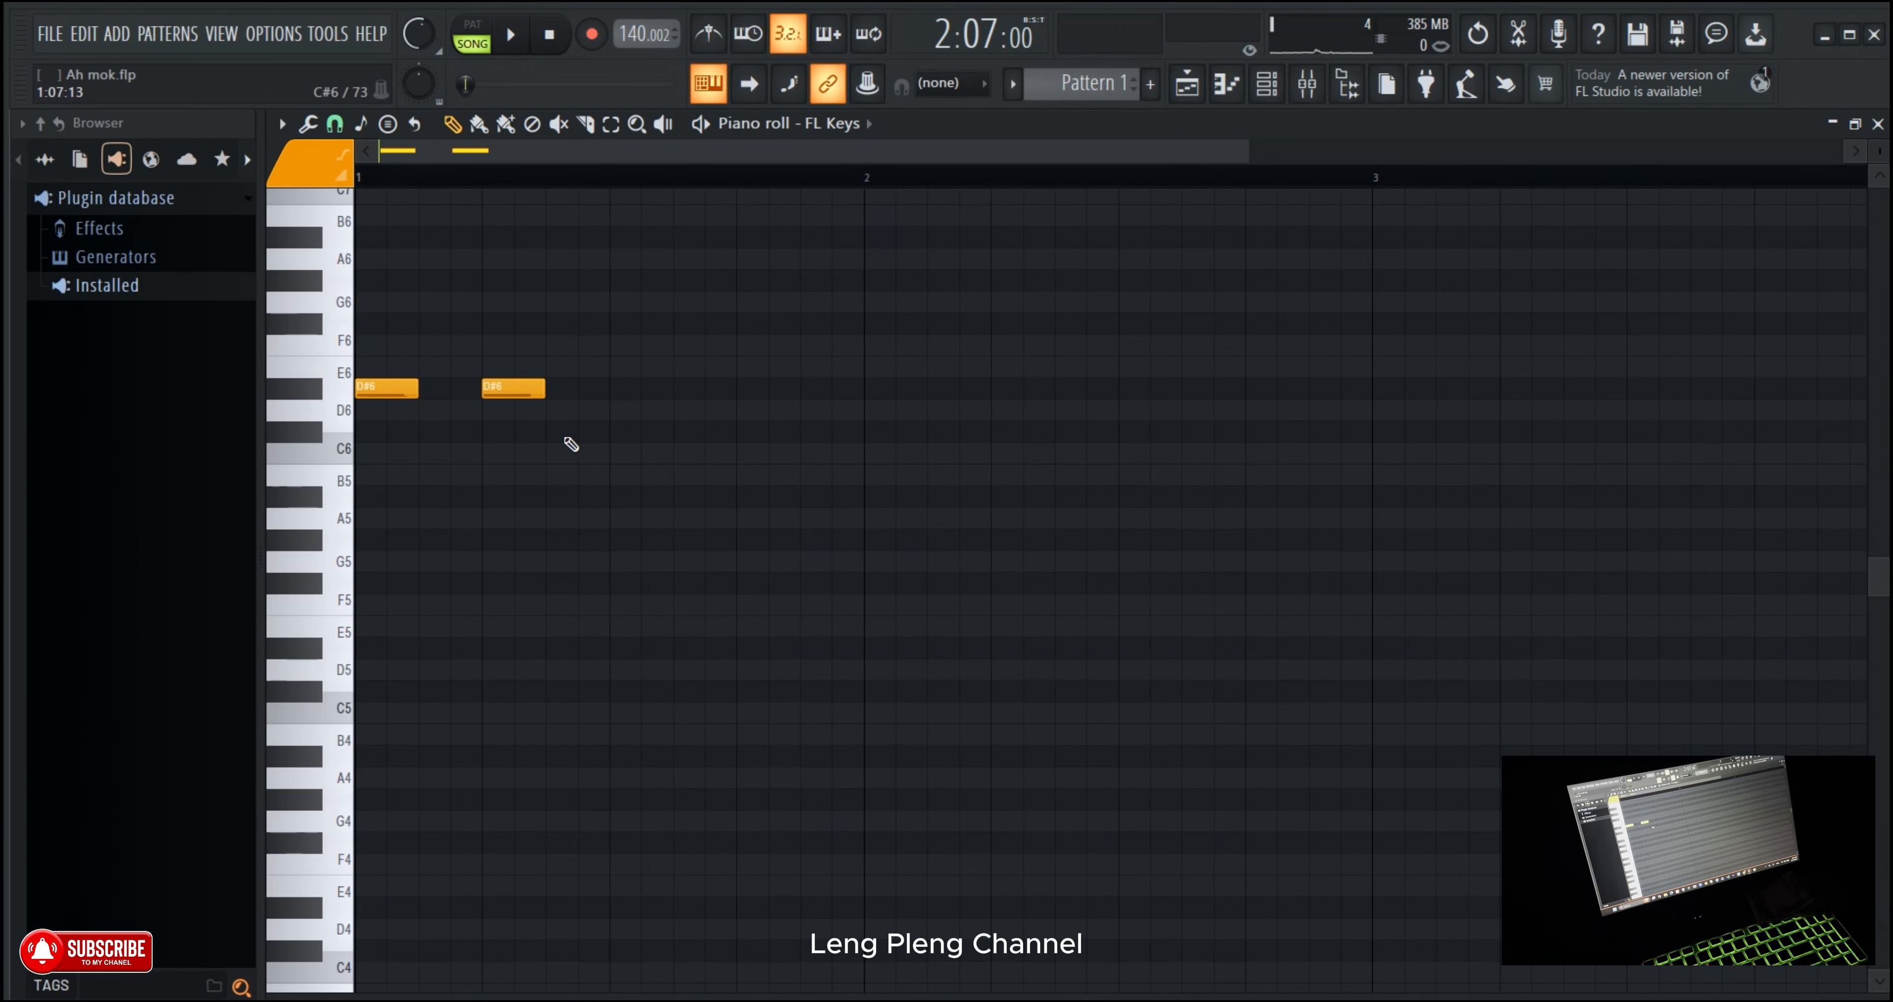
# Step: Add a two-step C#6 note at step 9 of bar 1 and play the phrase
pyautogui.moveTo(571, 434); pyautogui.dragTo(646, 434)
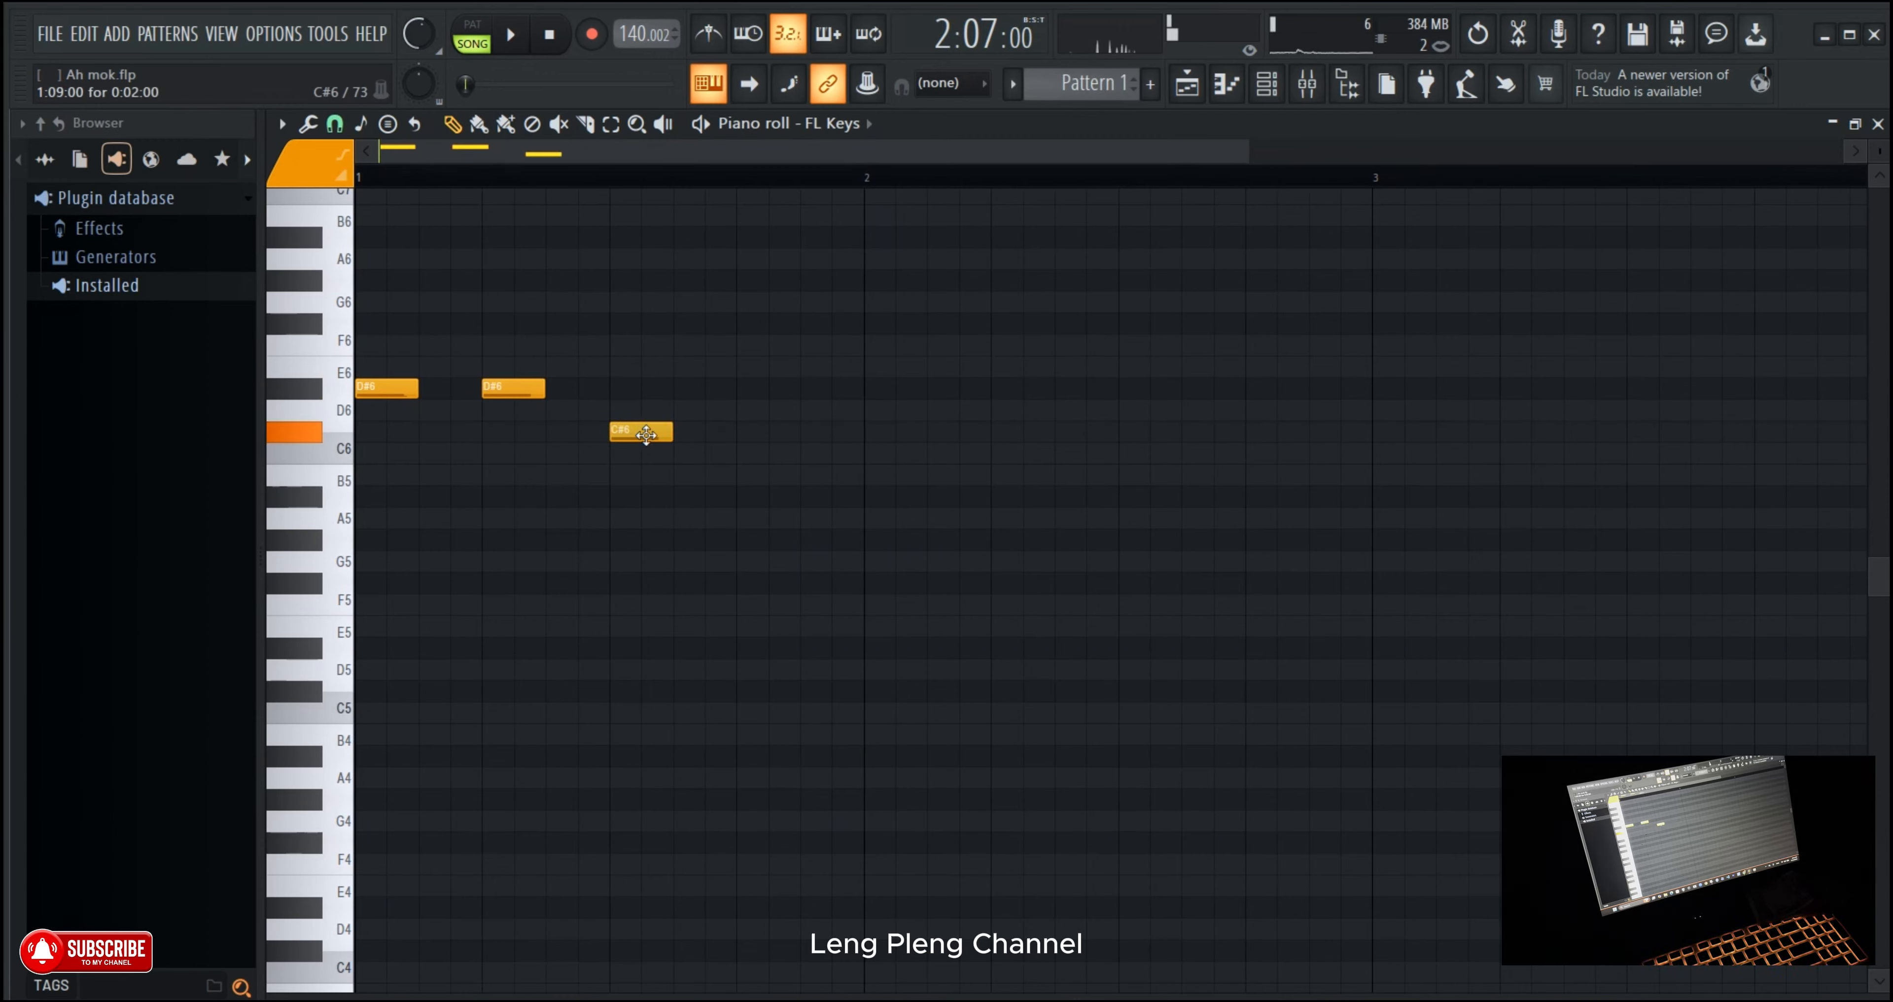
pyautogui.press('space')
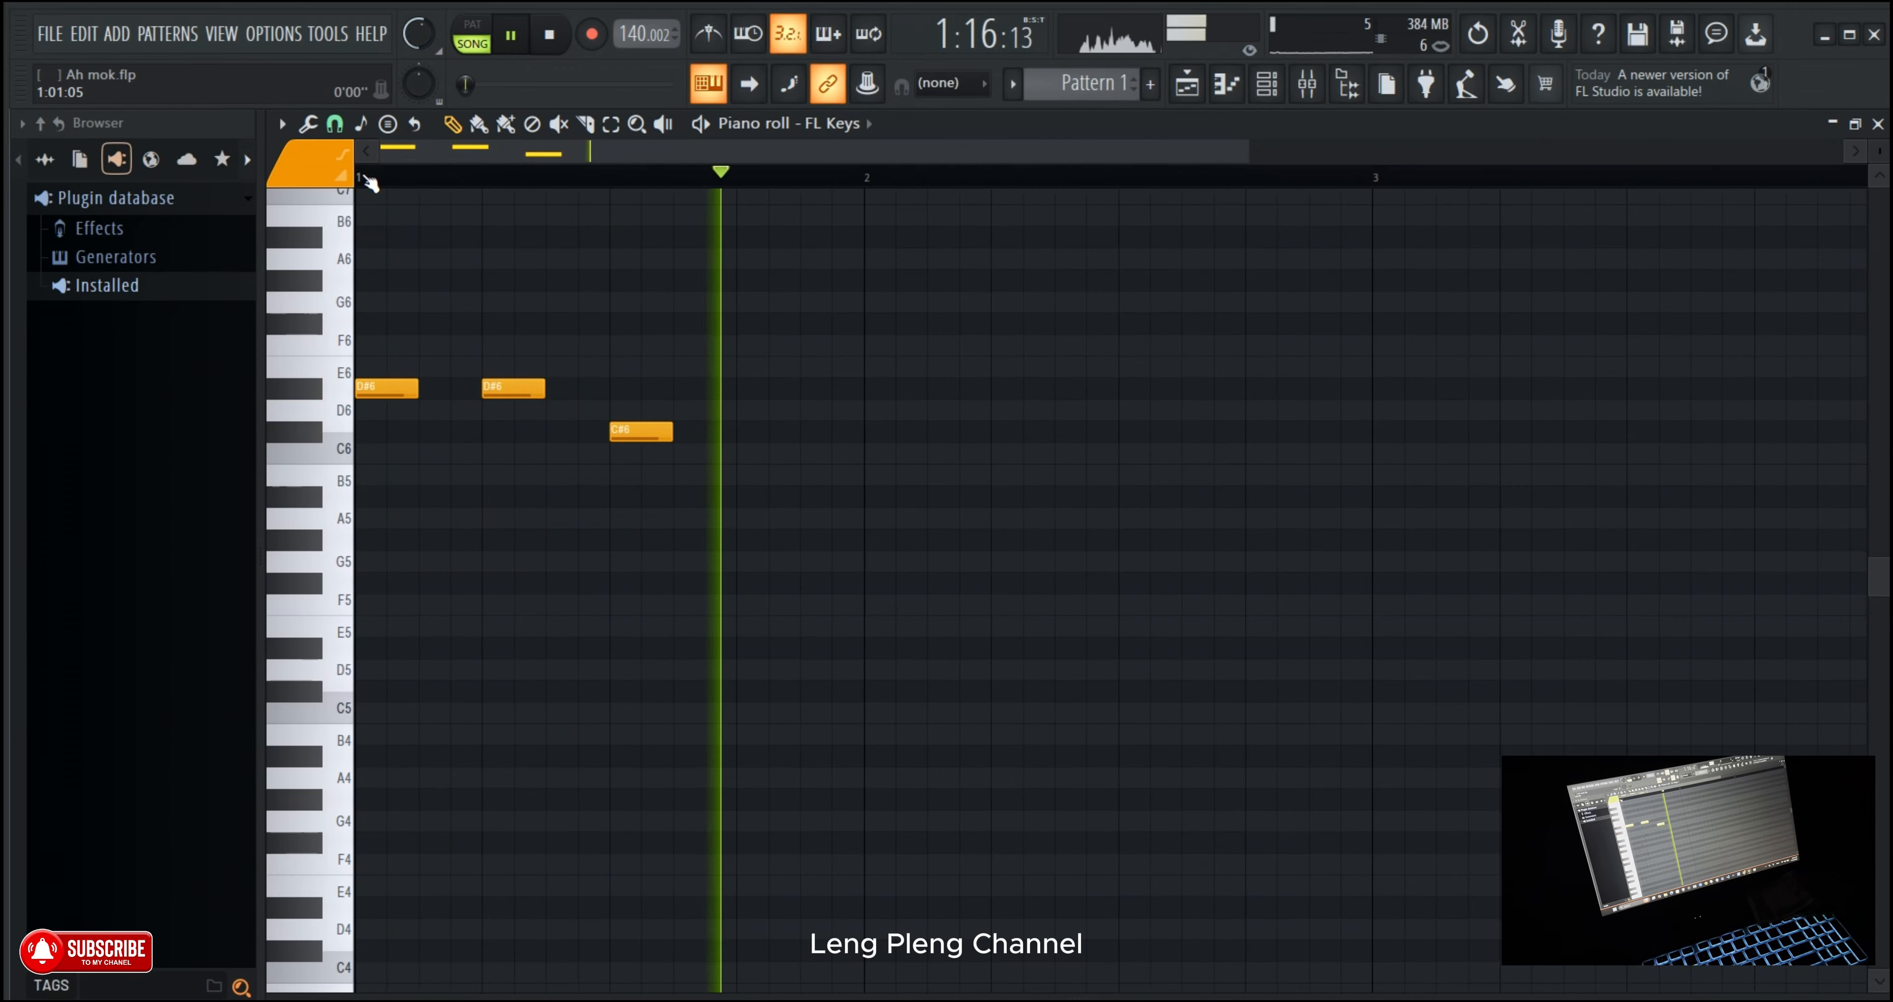
pyautogui.scroll(-1, 370, 183)
pyautogui.scroll(-1, 439, 178)
# Step: Add a four-step B5 note at step 13 of bar 1, removing the trial A#5 note placed at step 11
pyautogui.click(564, 497)
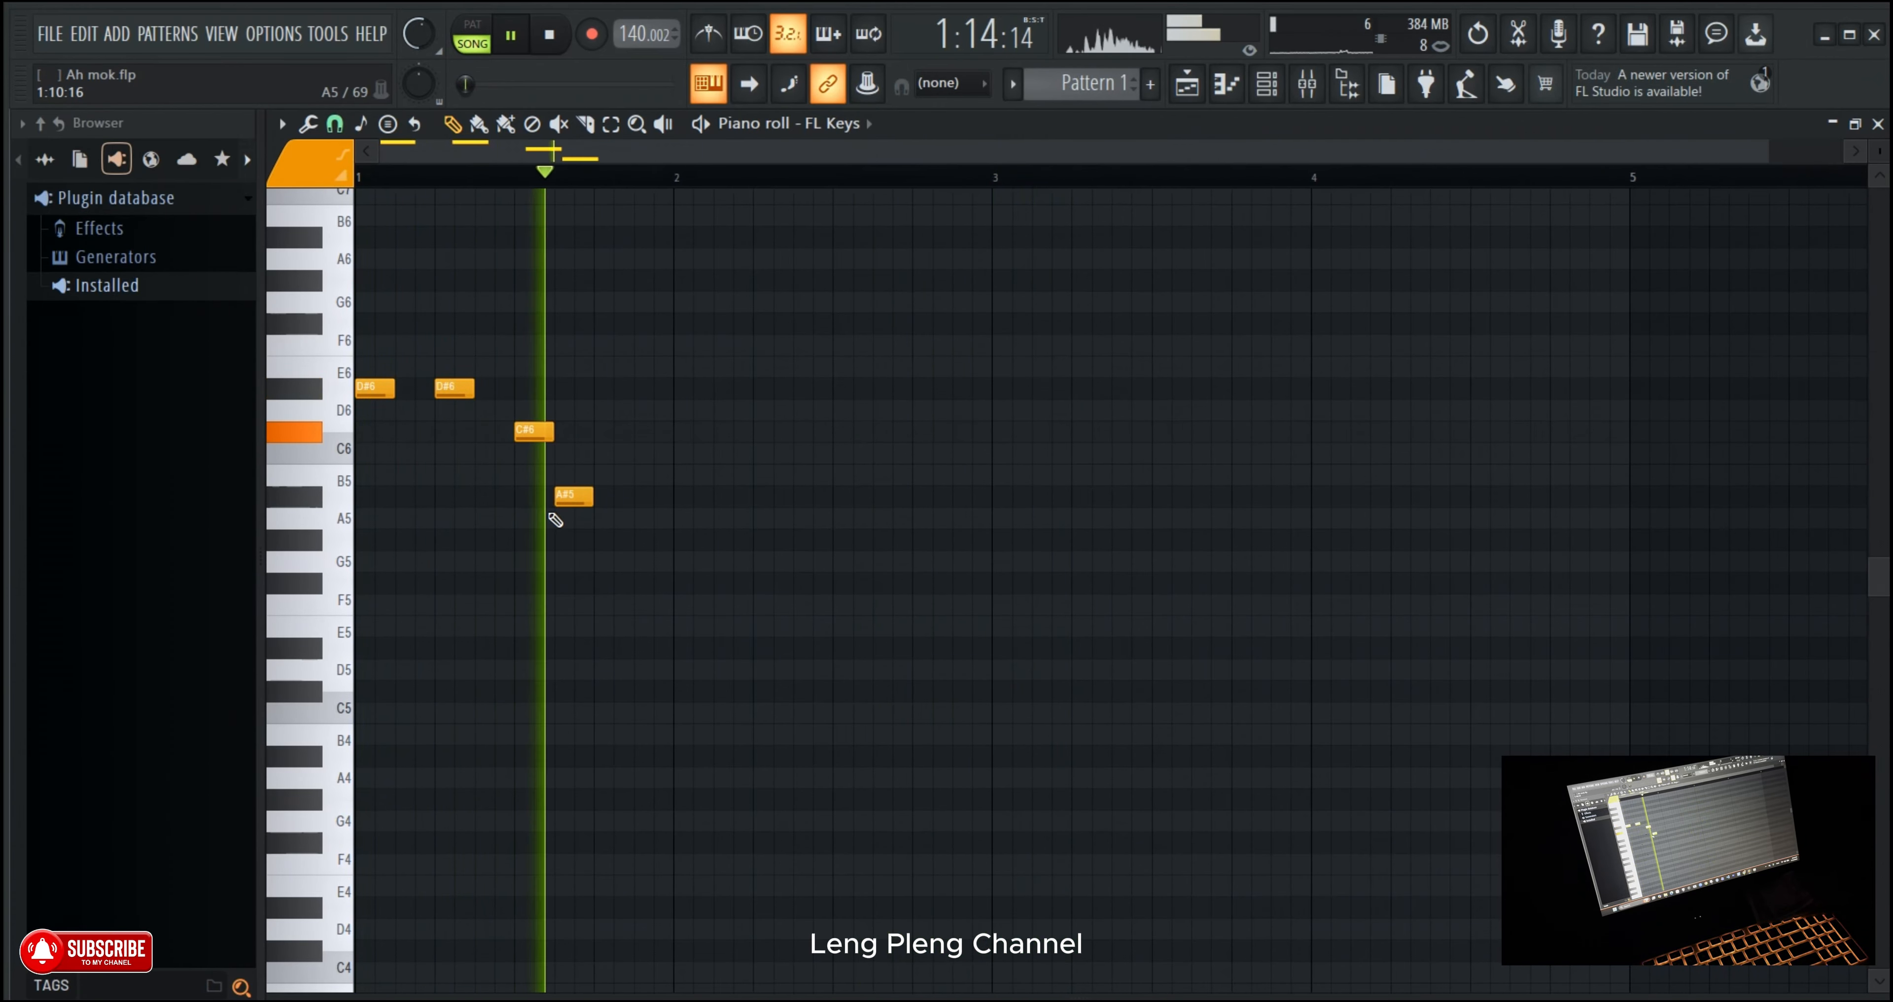
pyautogui.rightClick(569, 497)
pyautogui.click(601, 473)
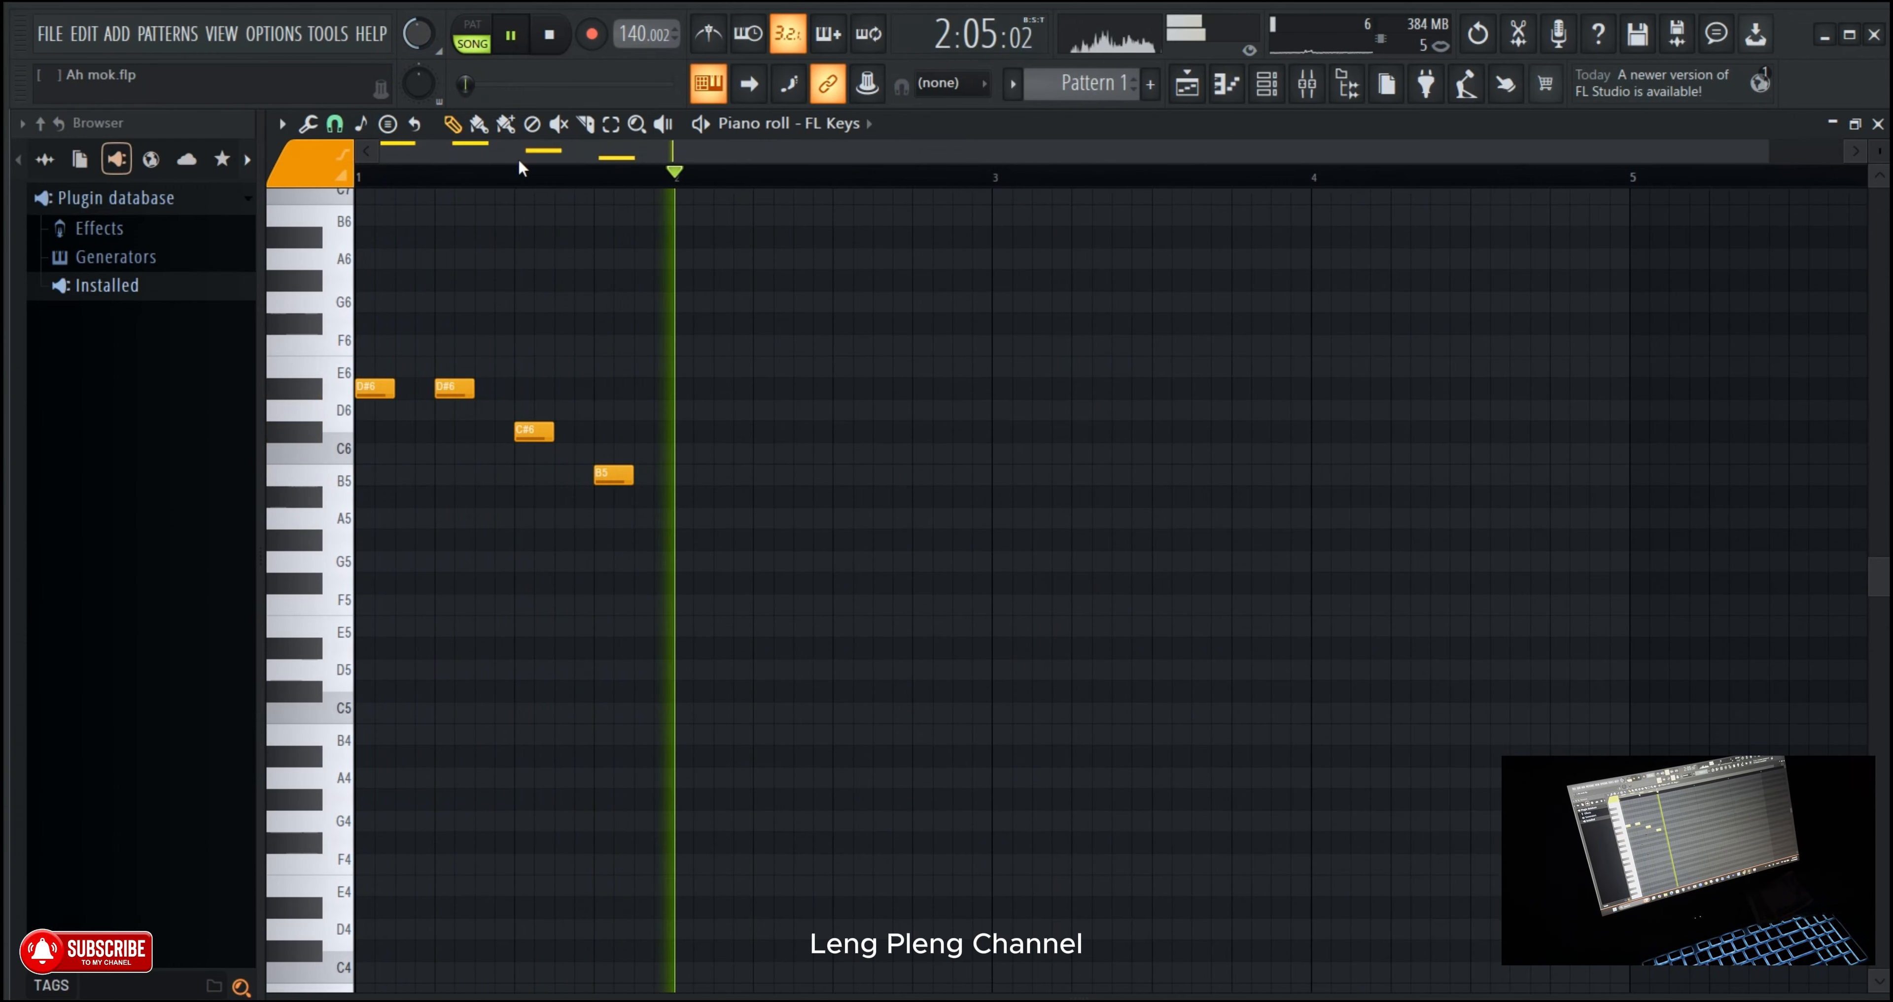
pyautogui.scroll(-1, 536, 180)
pyautogui.press('space')
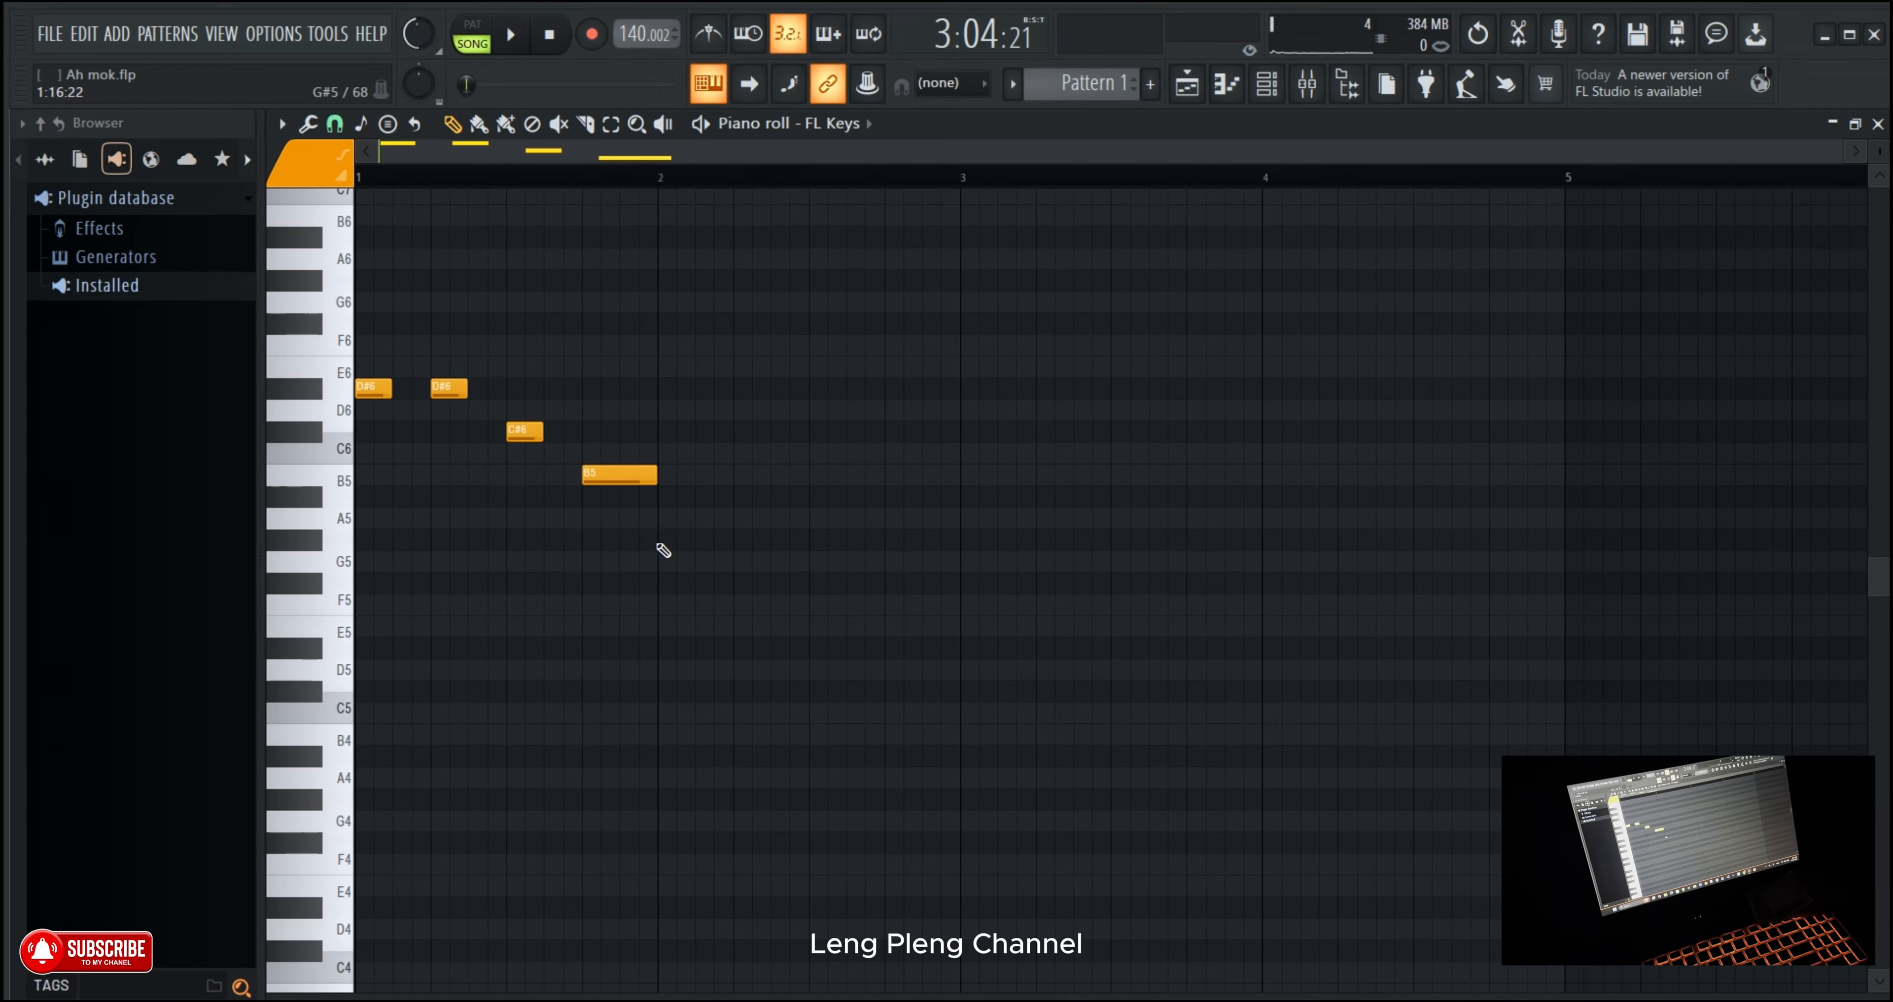
# Step: Place a two-step G#5 note at step 11 of bar 2 and a five-step B5 note at step 13, matching them by playback
pyautogui.click(680, 544)
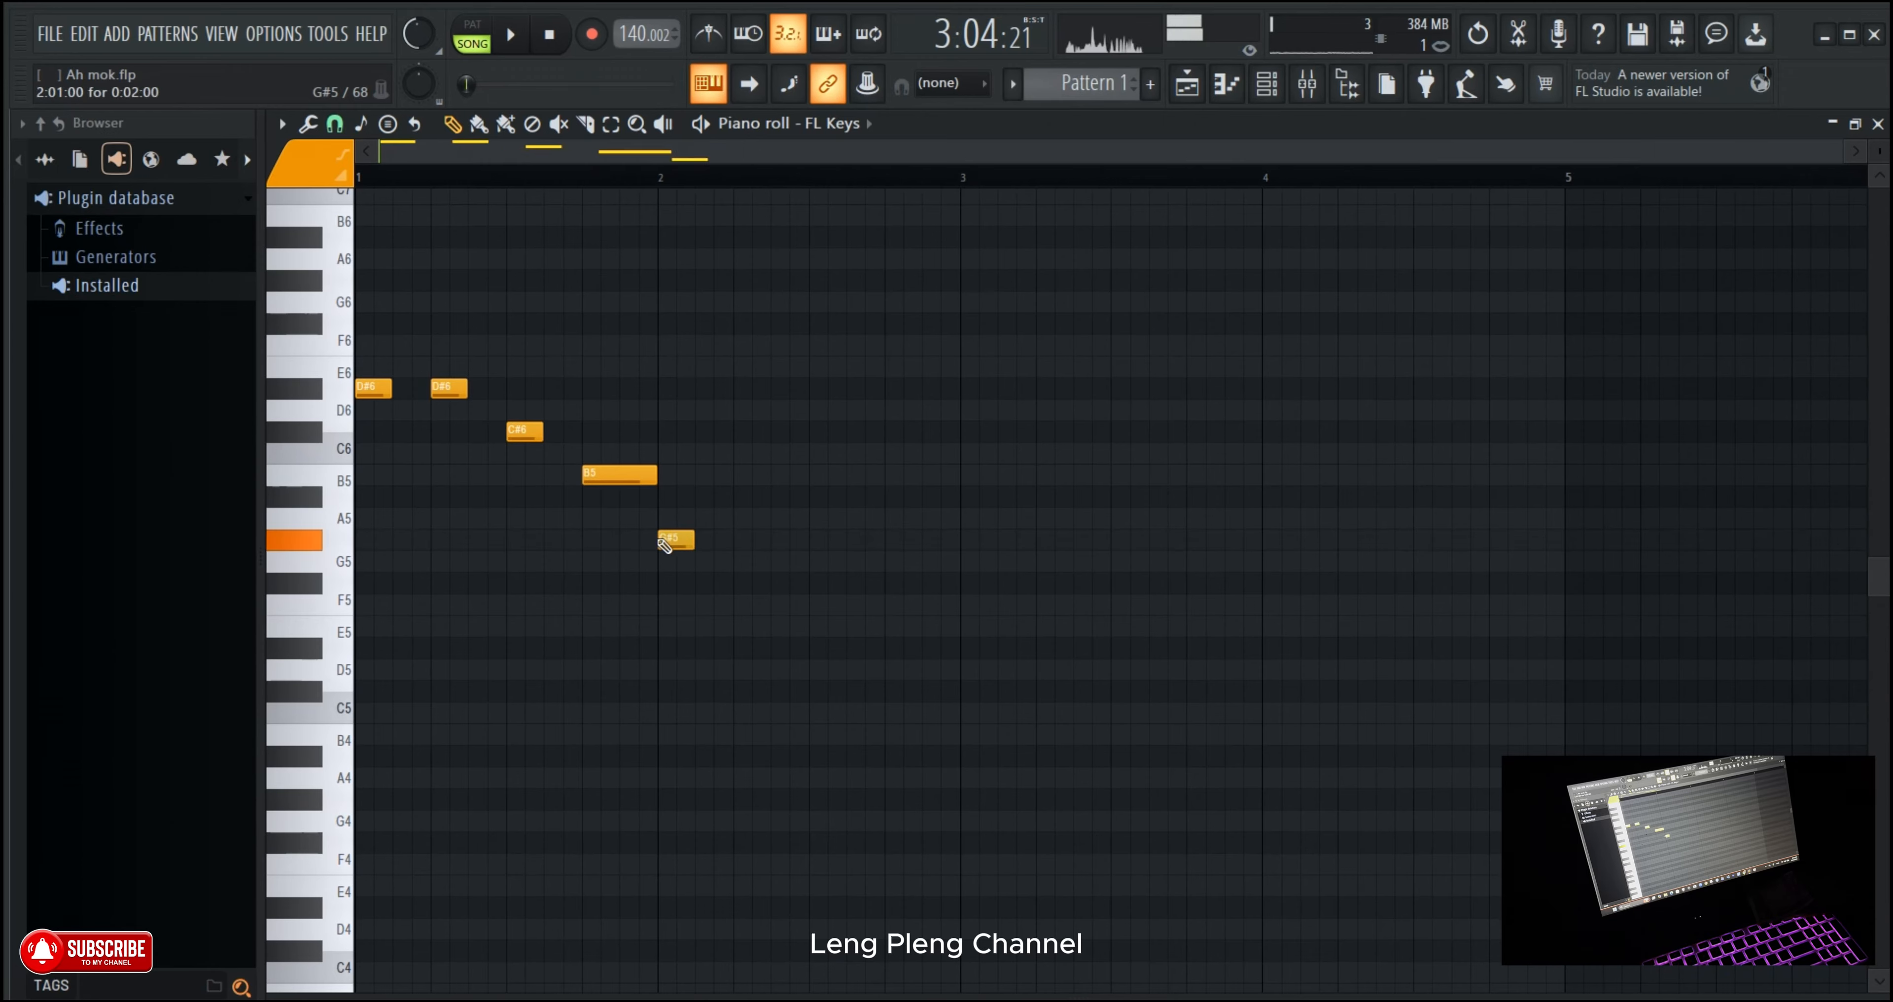
pyautogui.click(519, 46)
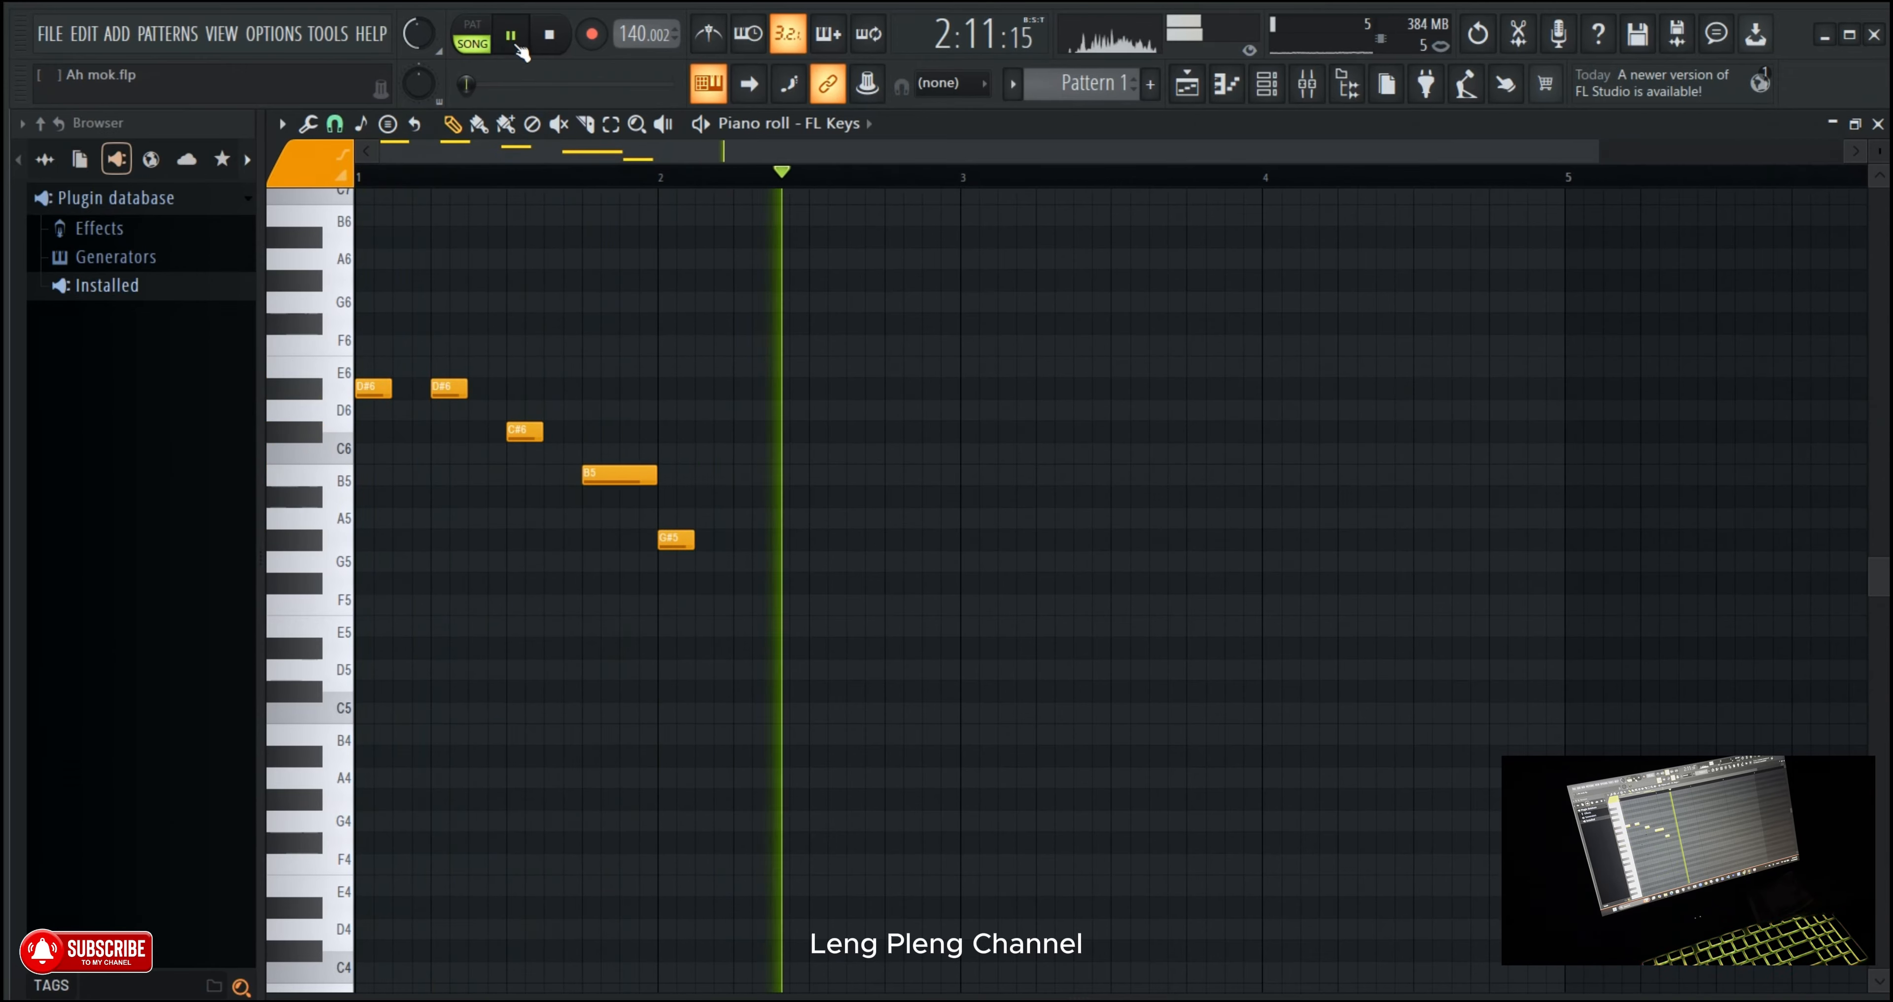
pyautogui.click(647, 180)
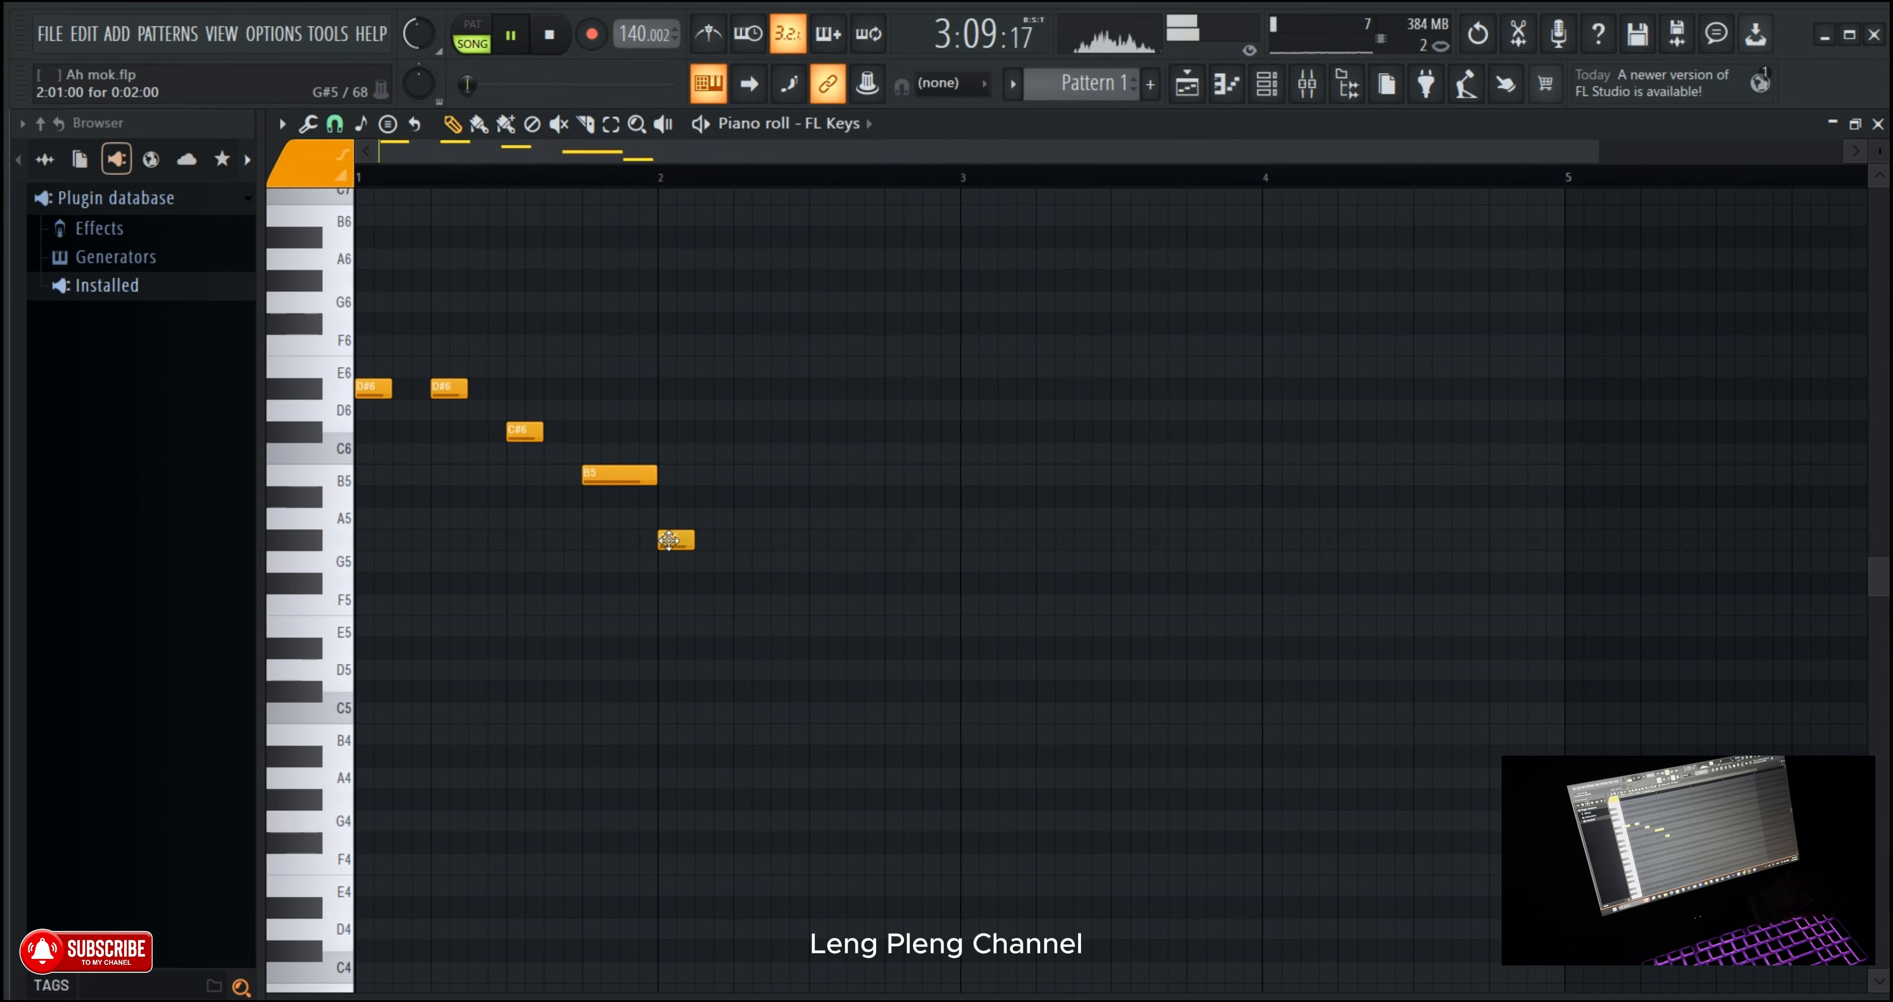
pyautogui.click(521, 180)
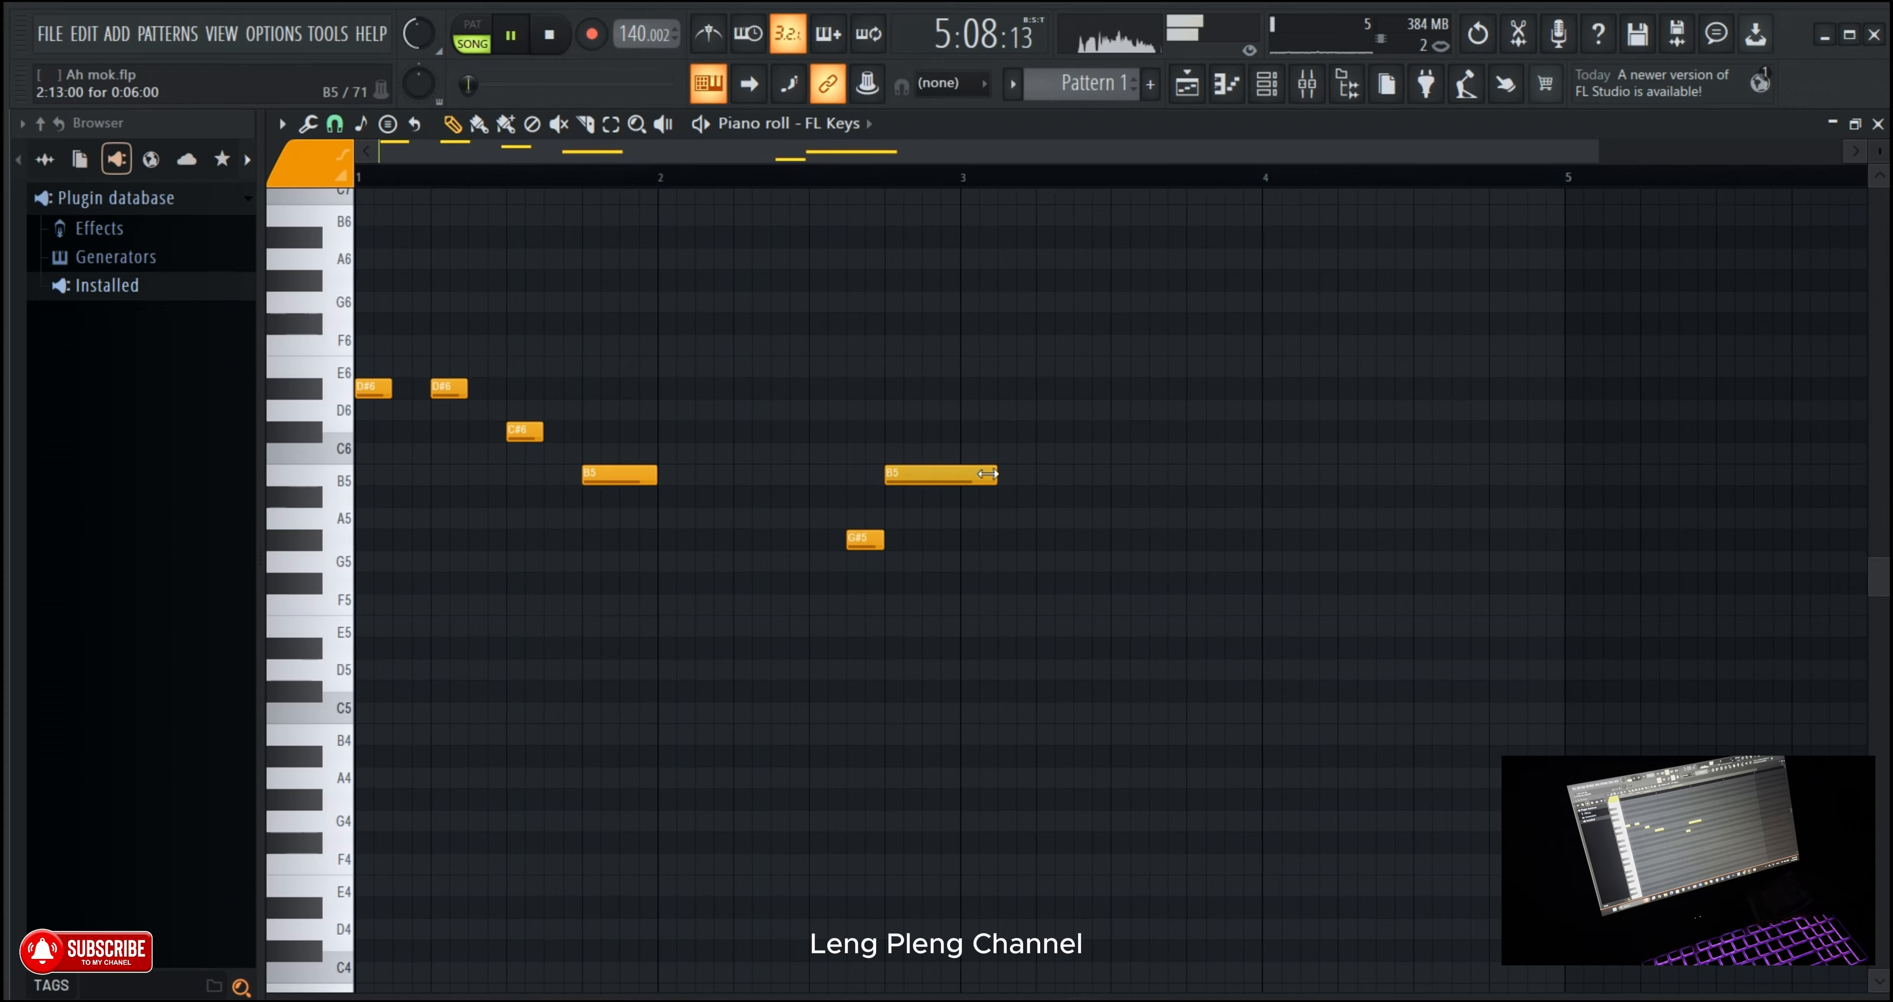
pyautogui.moveTo(987, 474); pyautogui.dragTo(978, 473)
pyautogui.click(771, 180)
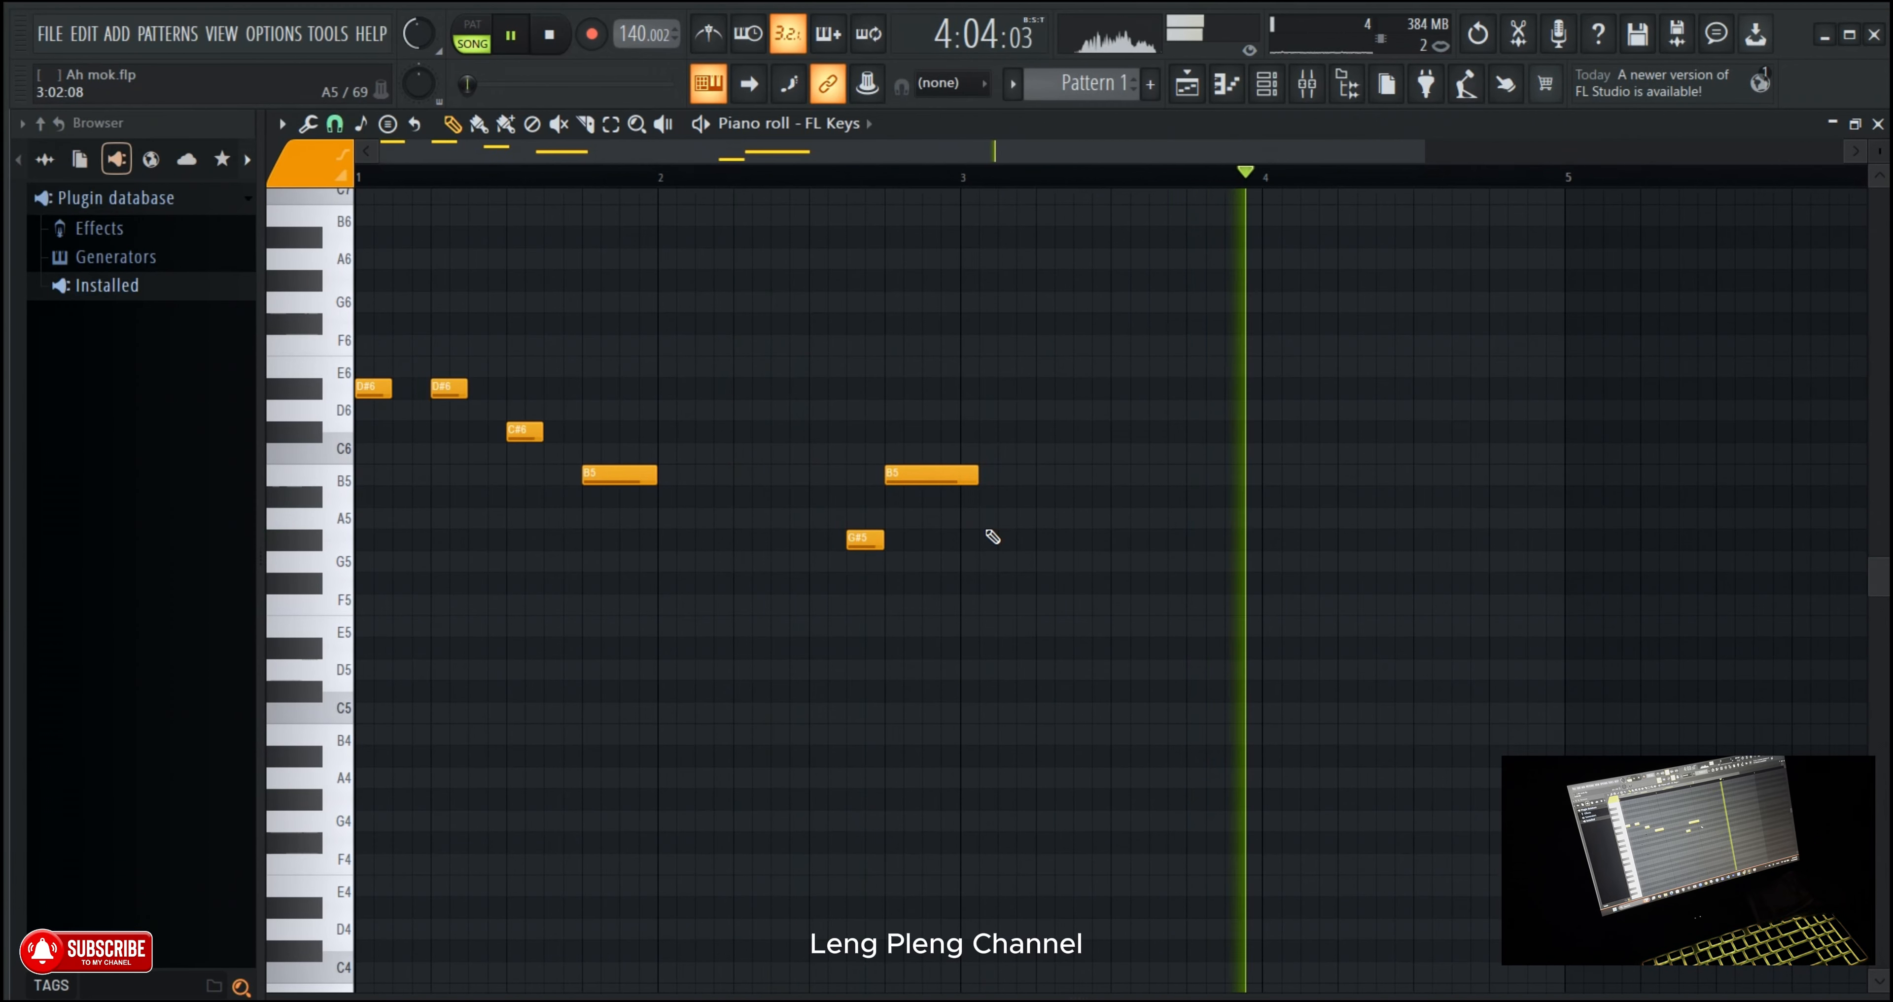
# Step: Add two-step G#5 and B5 notes at steps 3 and 5 of bar 3 and play them back
pyautogui.click(998, 542)
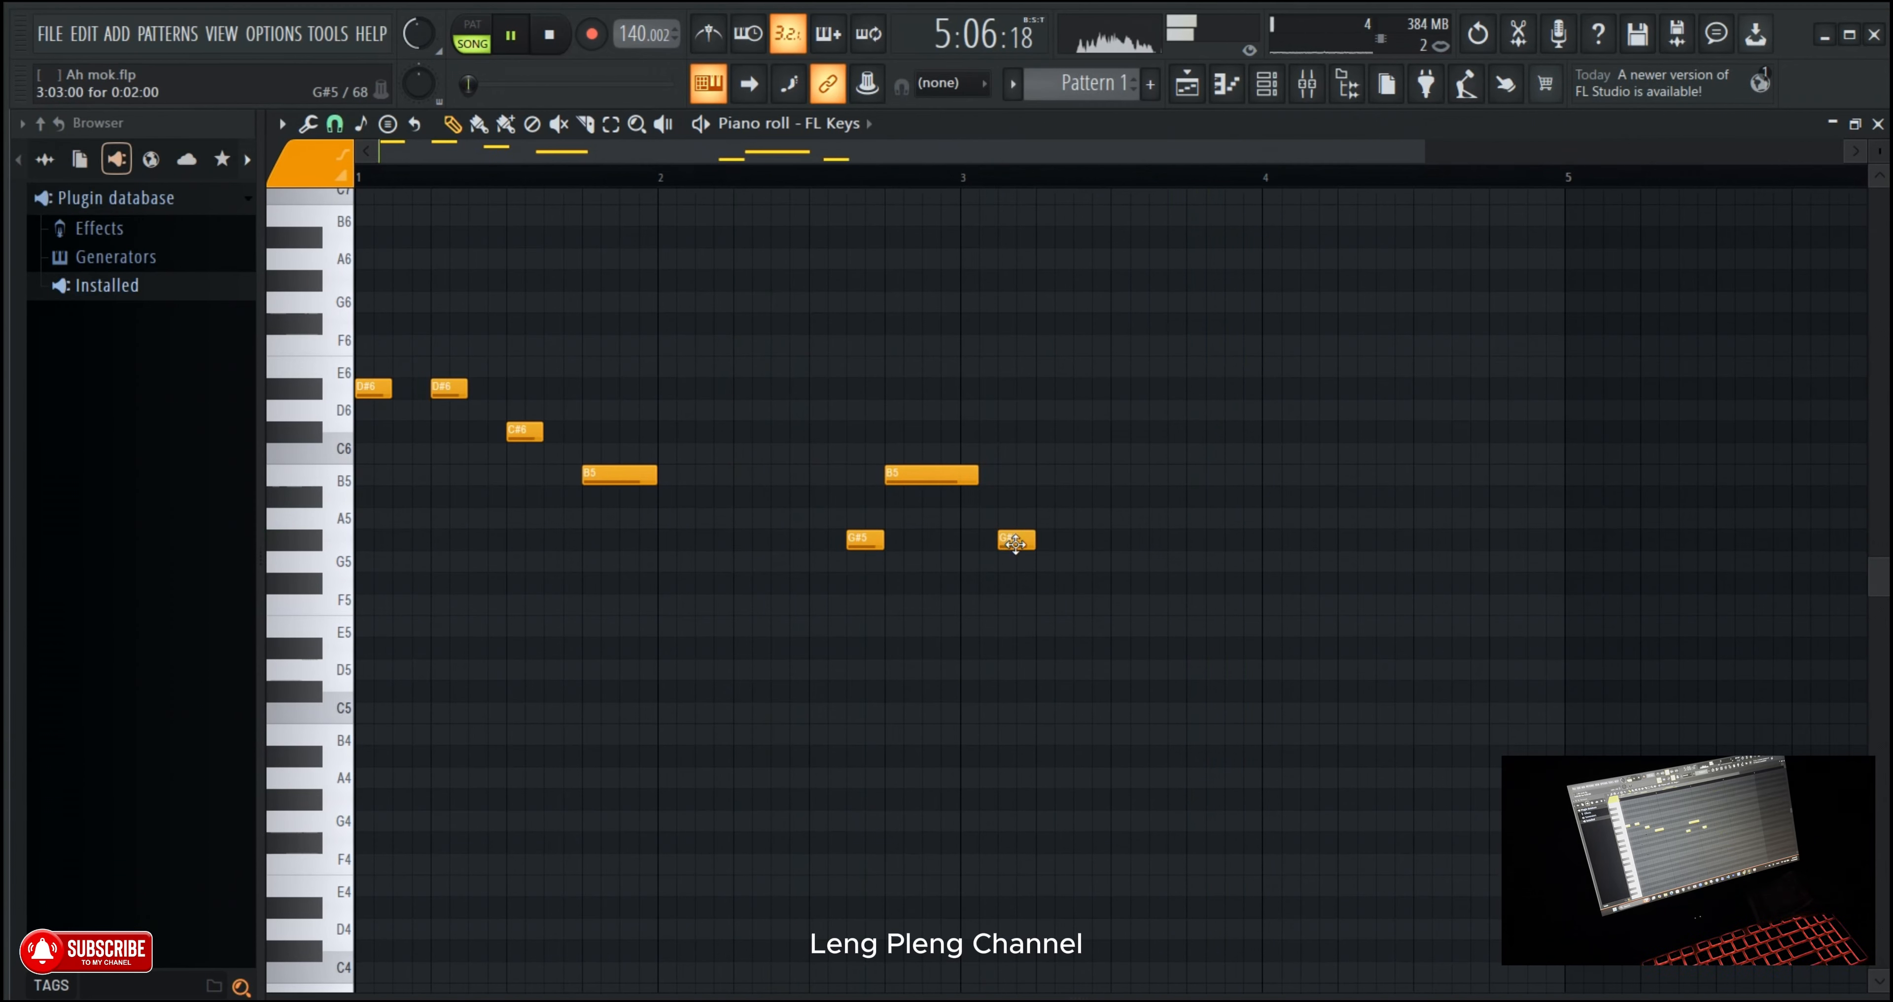
pyautogui.rightClick(1049, 457)
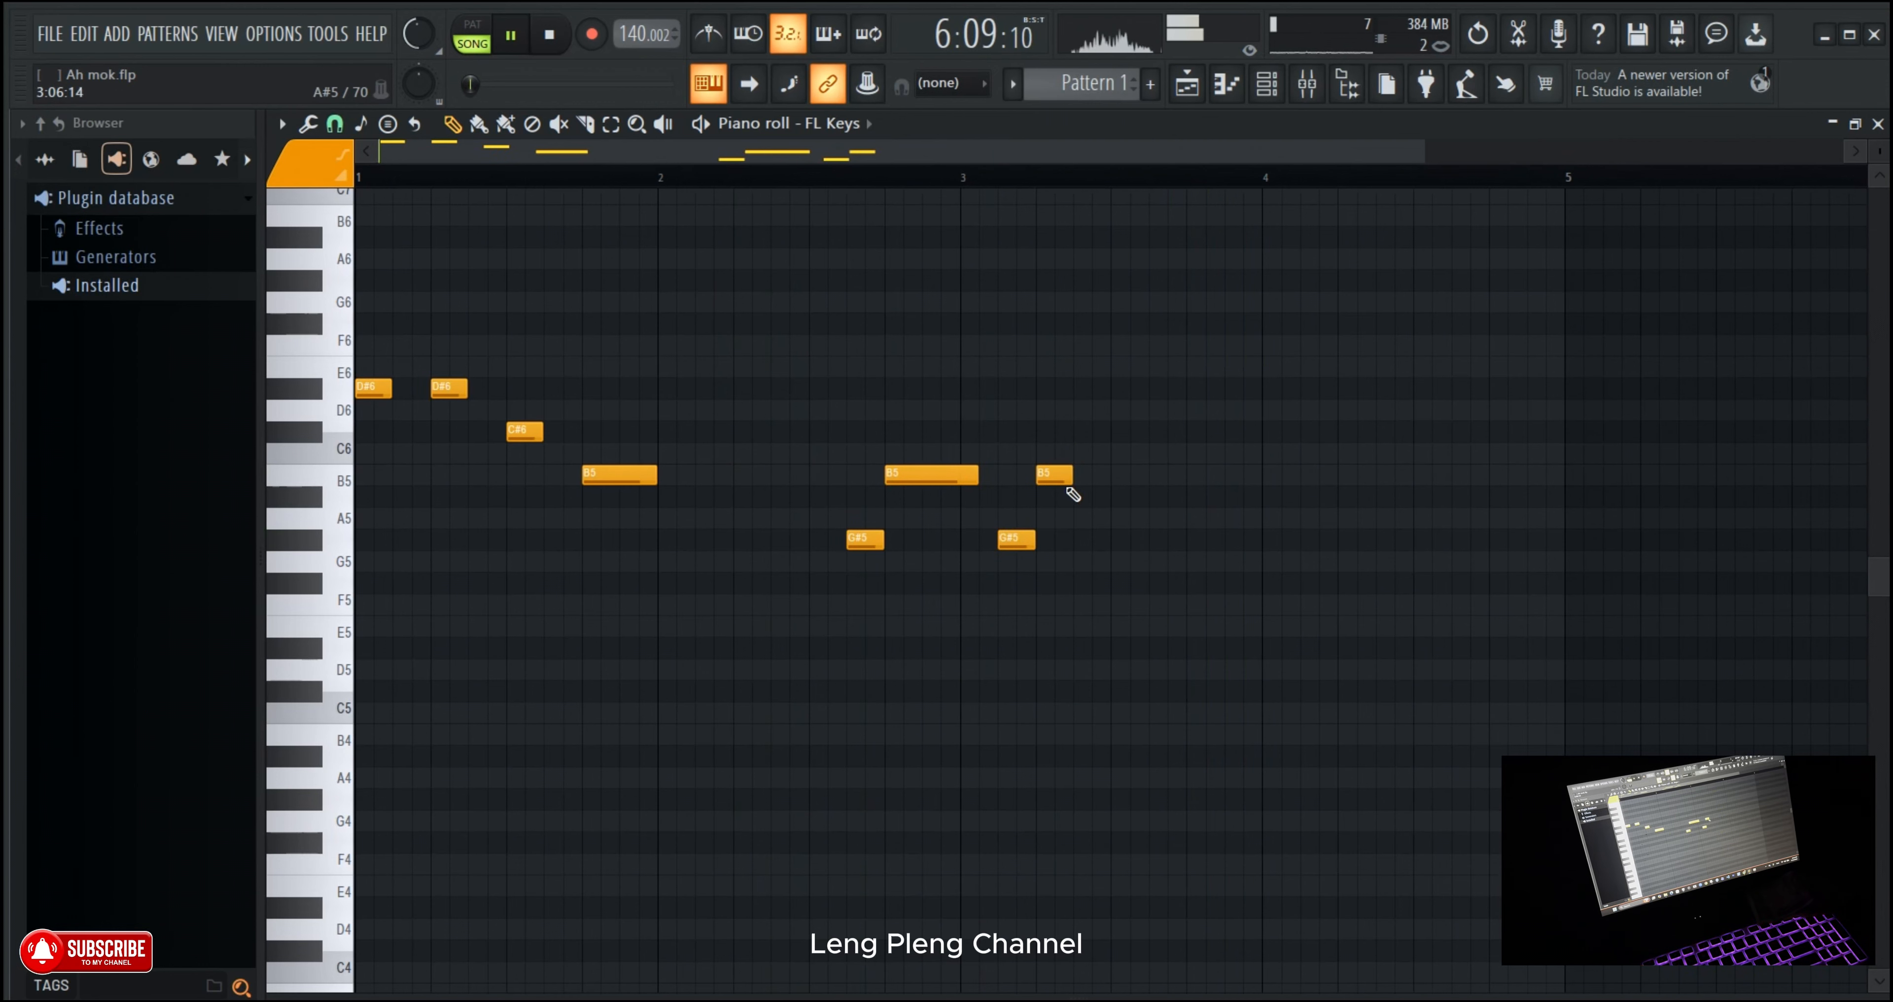
pyautogui.click(803, 182)
pyautogui.scroll(-4, 803, 182)
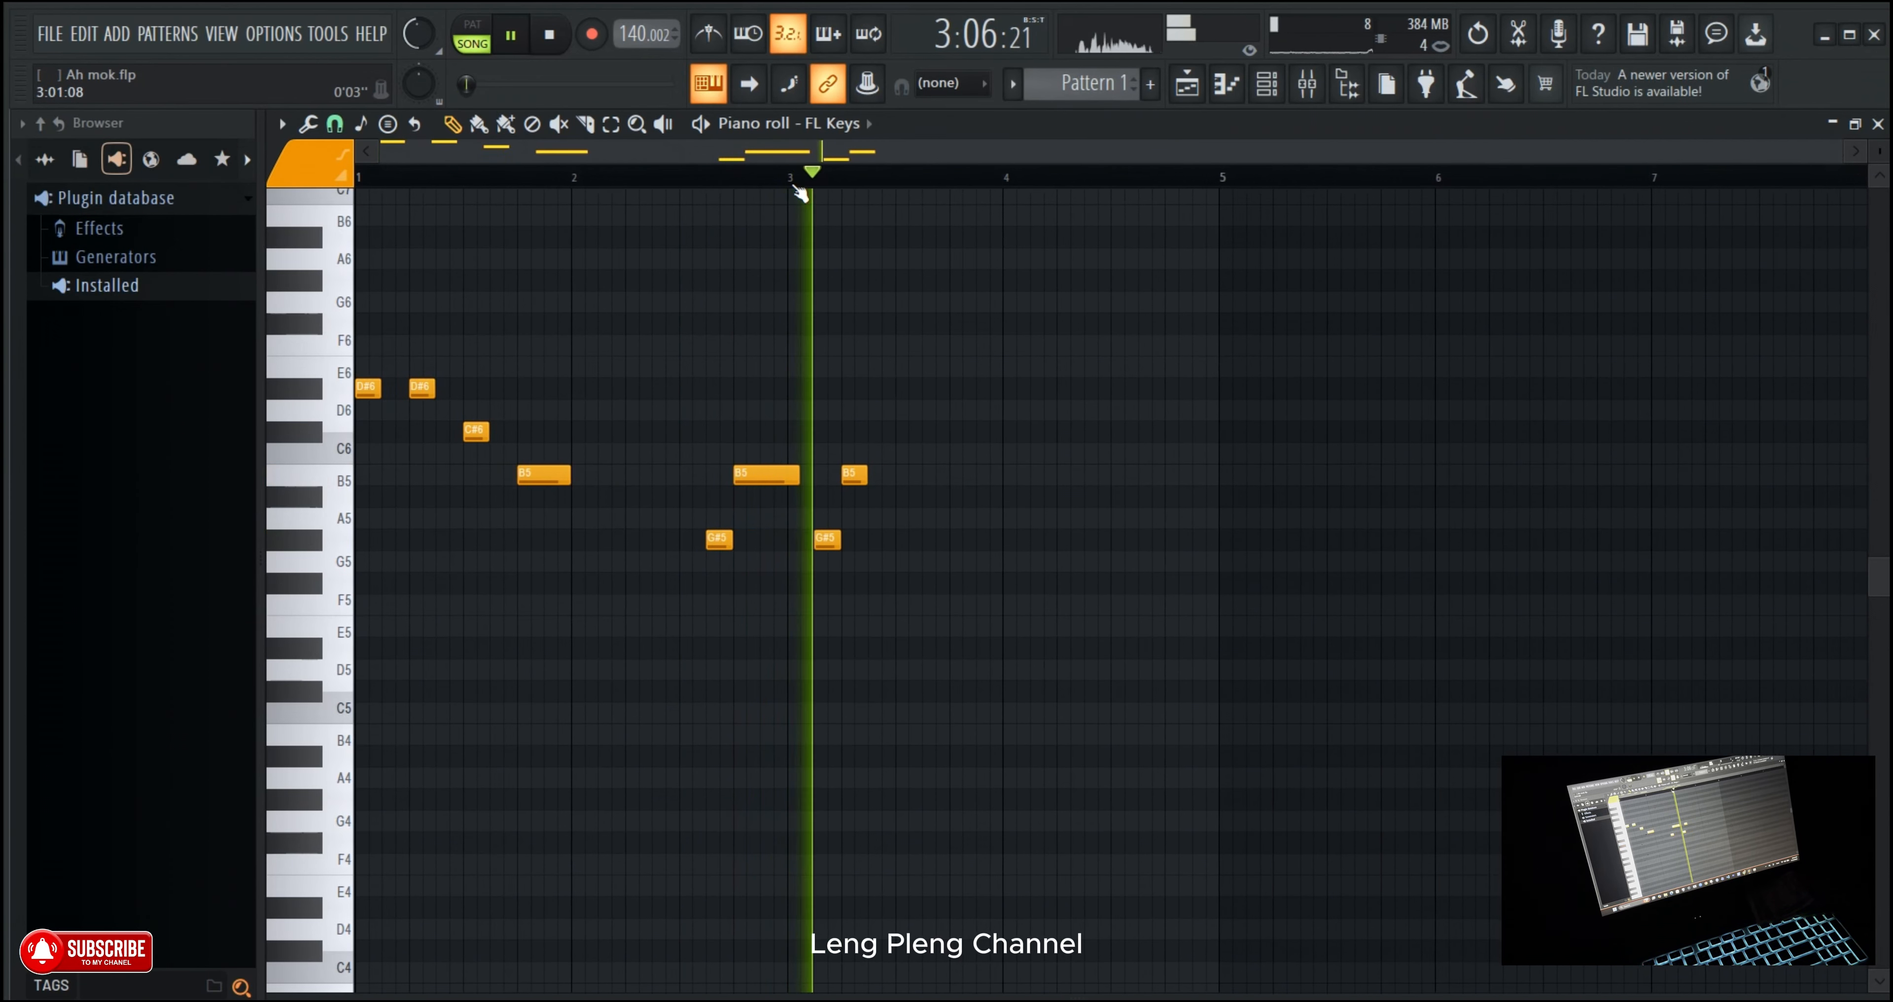
# Step: Mute and unmute the vocals track in the playlist while listening, and view the vocals clip's channel settings
pyautogui.click(1186, 84)
pyautogui.click(577, 568)
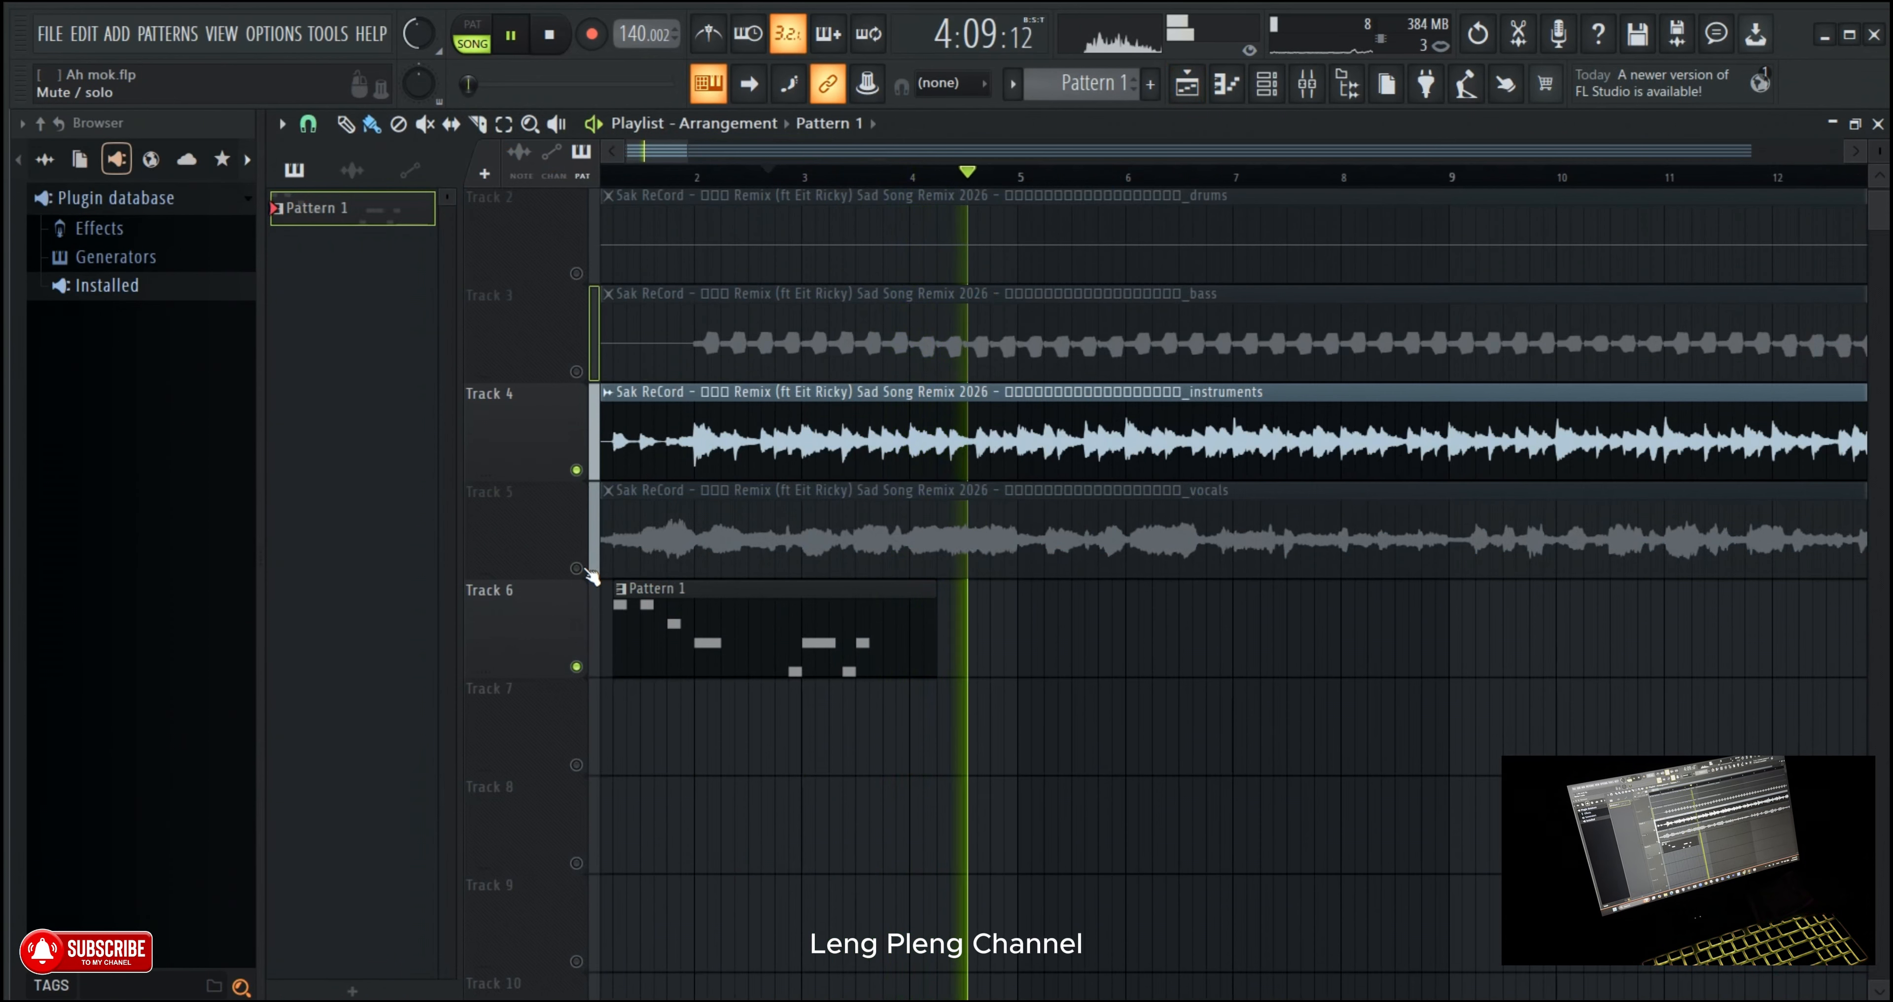
pyautogui.click(580, 568)
pyautogui.doubleClick(698, 510)
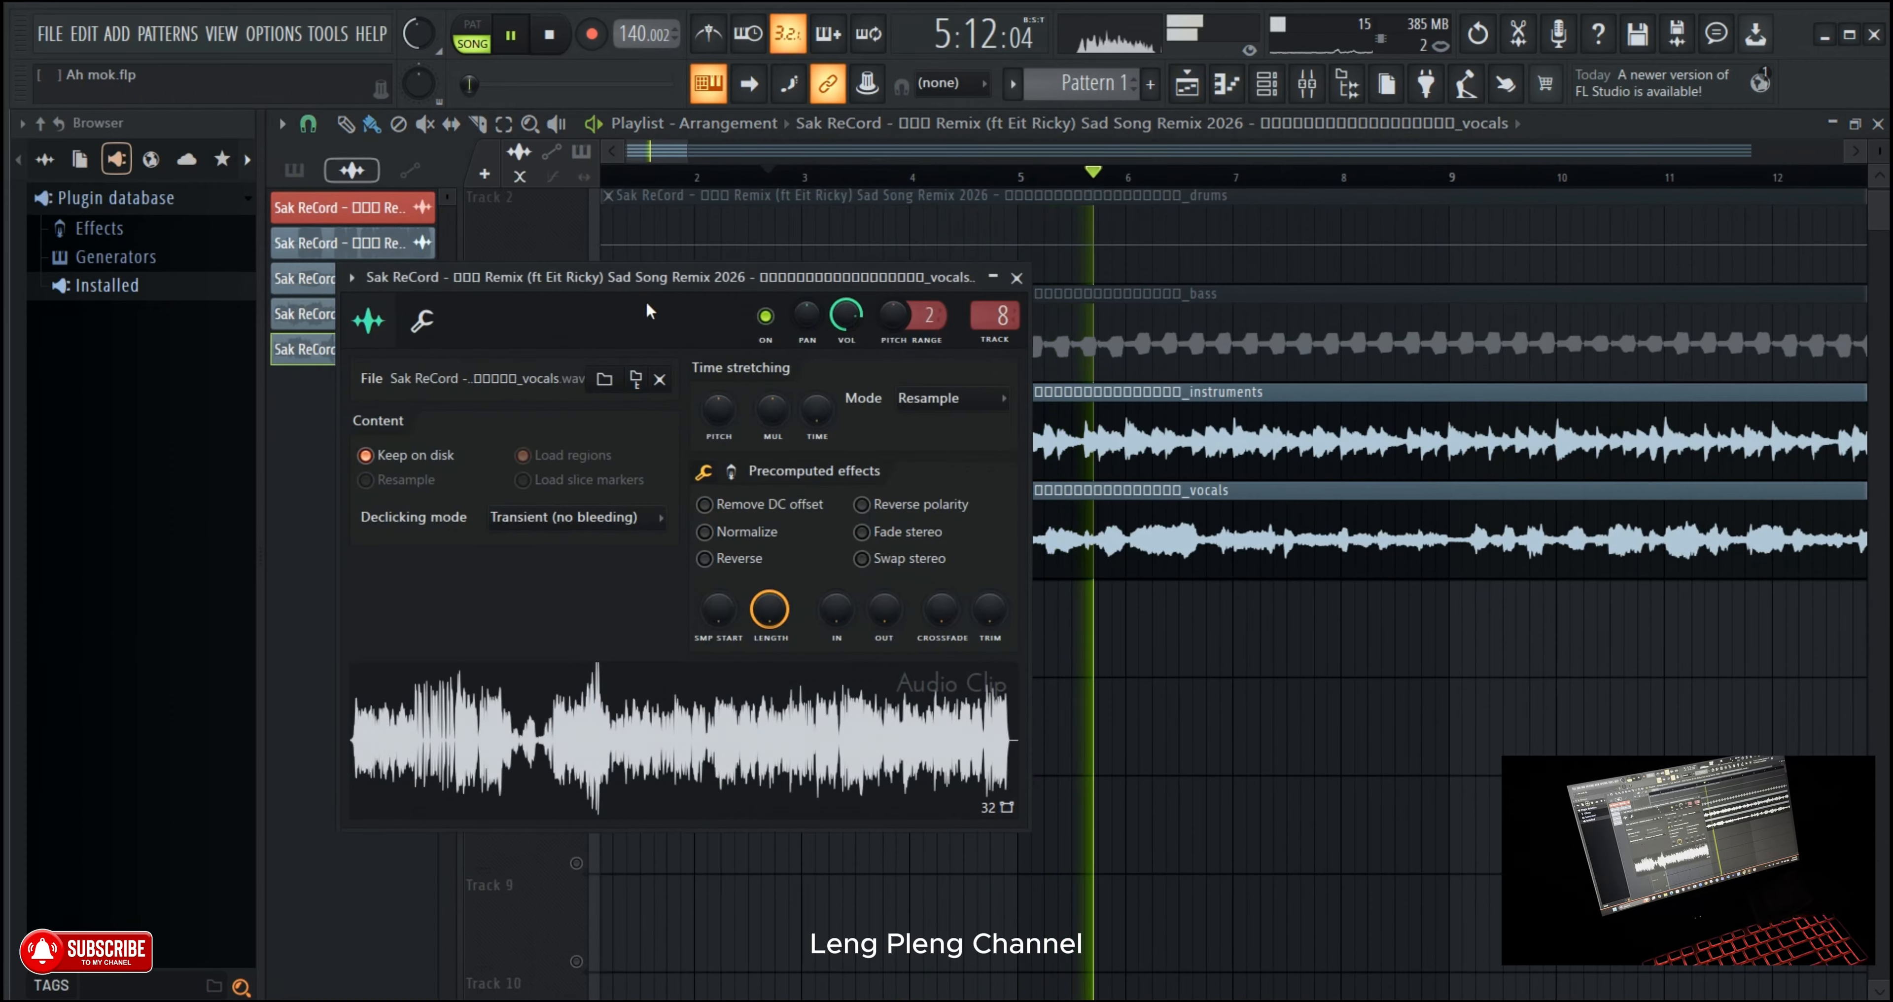
pyautogui.click(1017, 277)
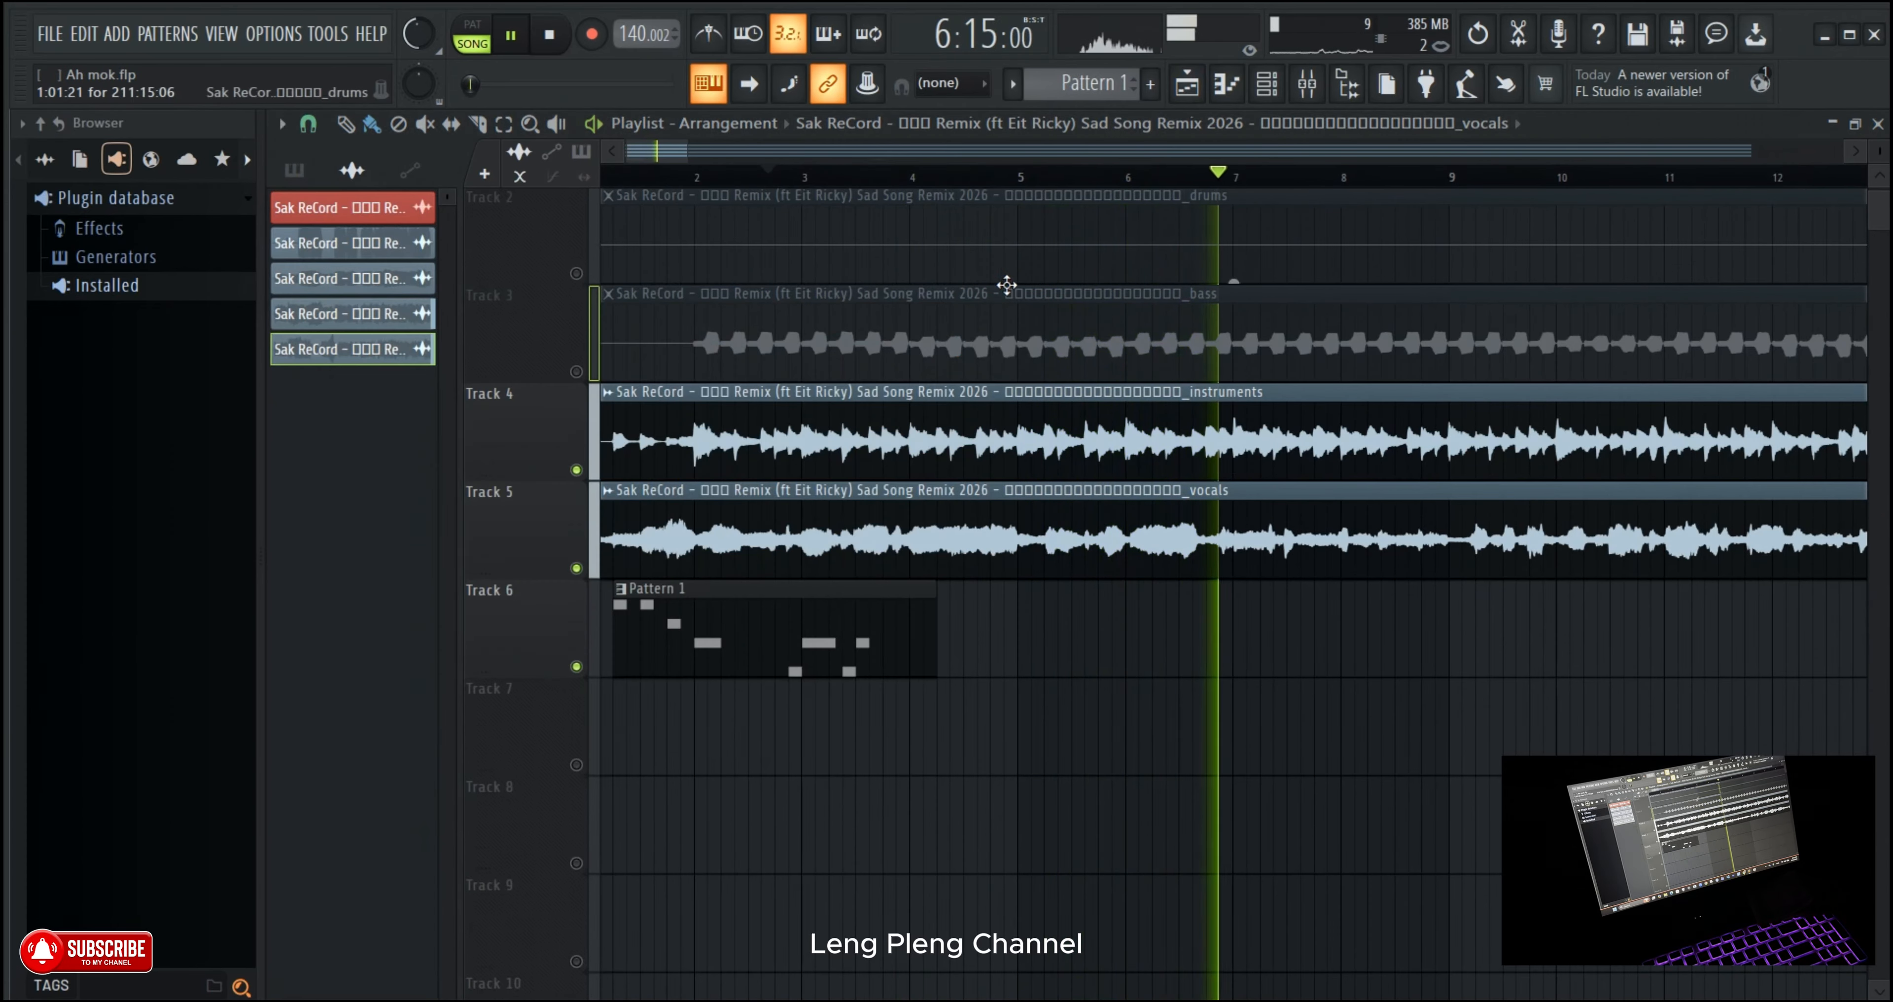
# Step: Reopen the piano roll of Pattern 1 and play the melody from bar 1 to find the next note
pyautogui.click(839, 615)
pyautogui.doubleClick(839, 615)
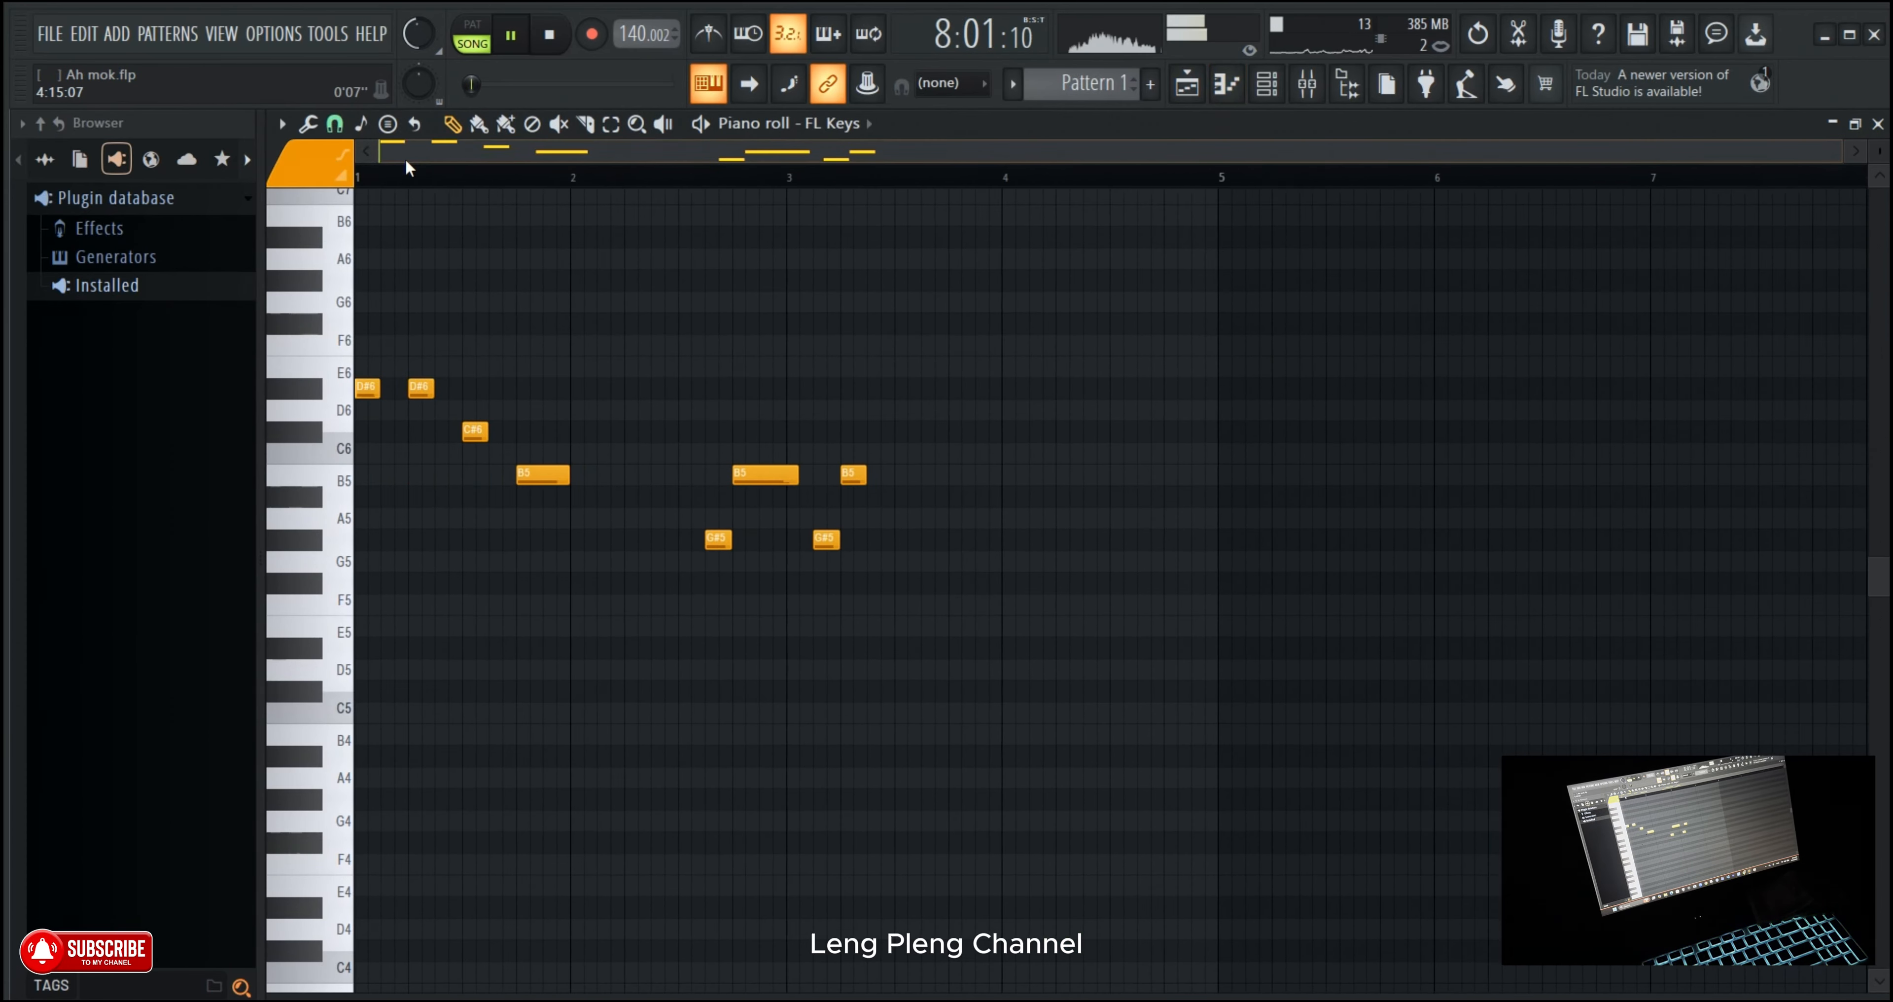
pyautogui.click(414, 178)
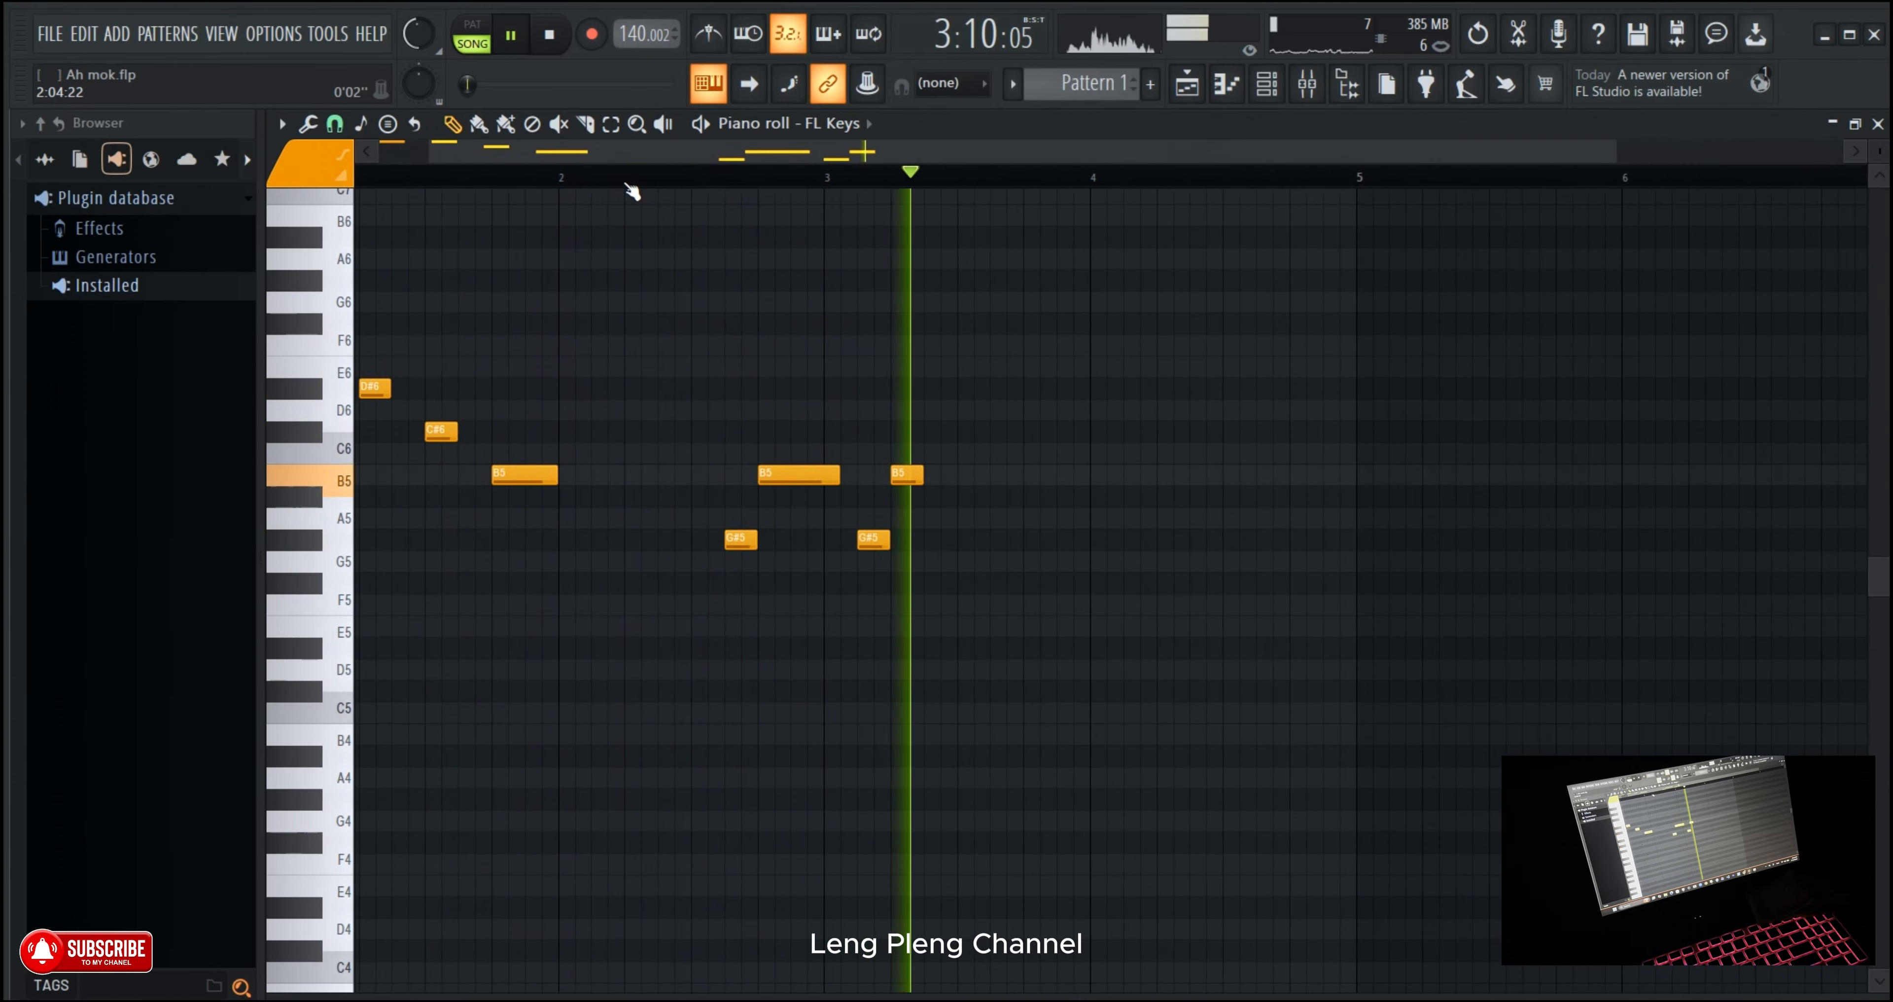
pyautogui.scroll(3, 852, 190)
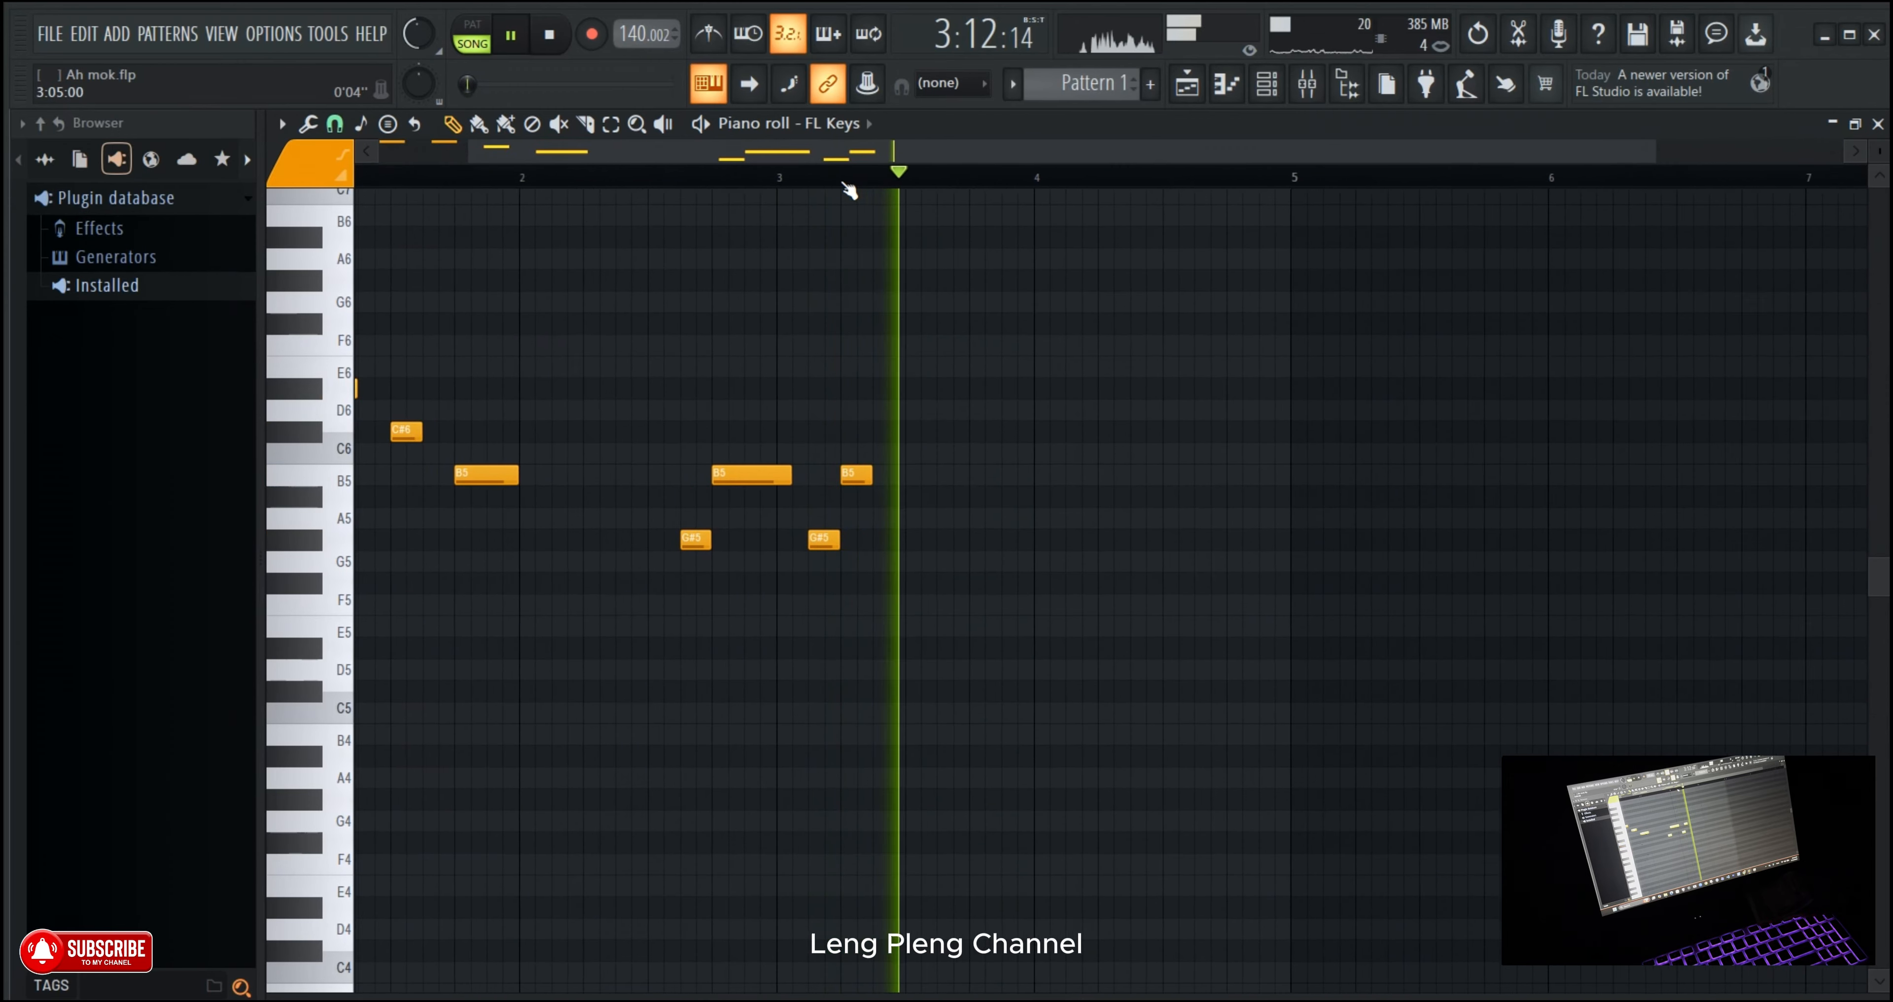
# Step: Add a one-step C#6 note at step 8 of bar 3 and a six-step D#6 note at step 9, and play them back
pyautogui.click(518, 32)
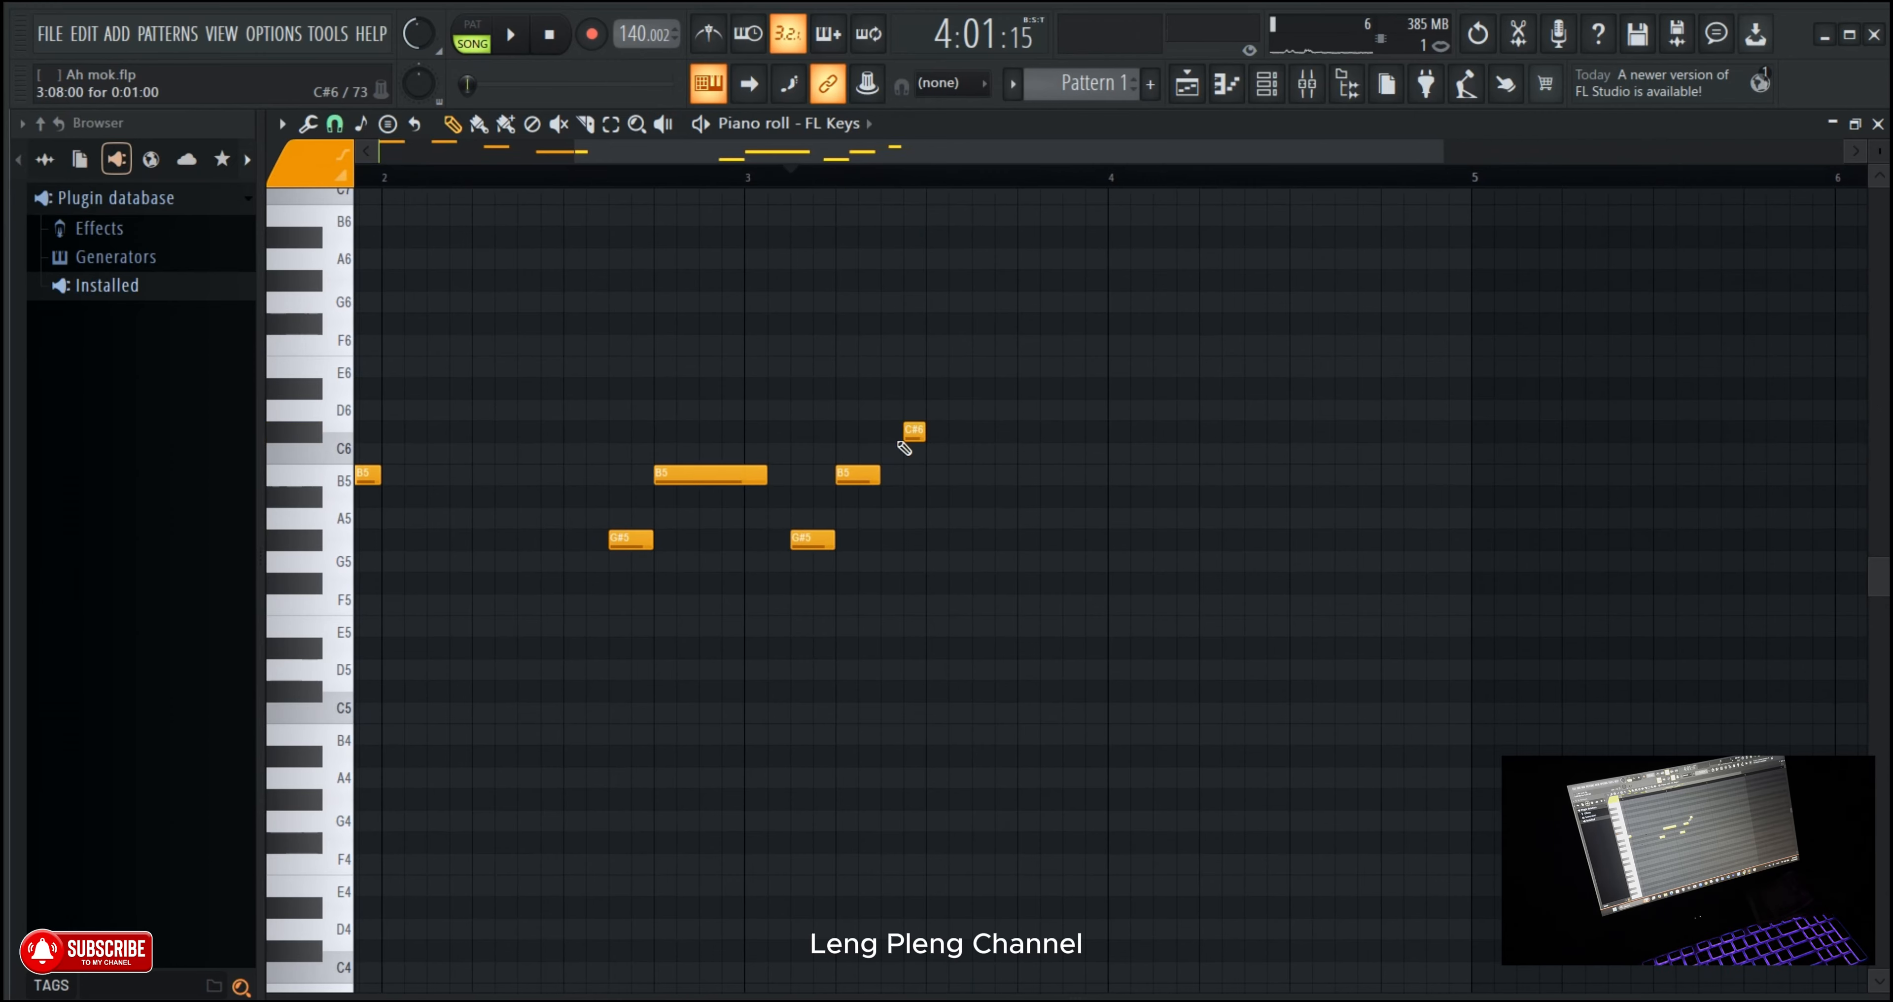
pyautogui.click(848, 477)
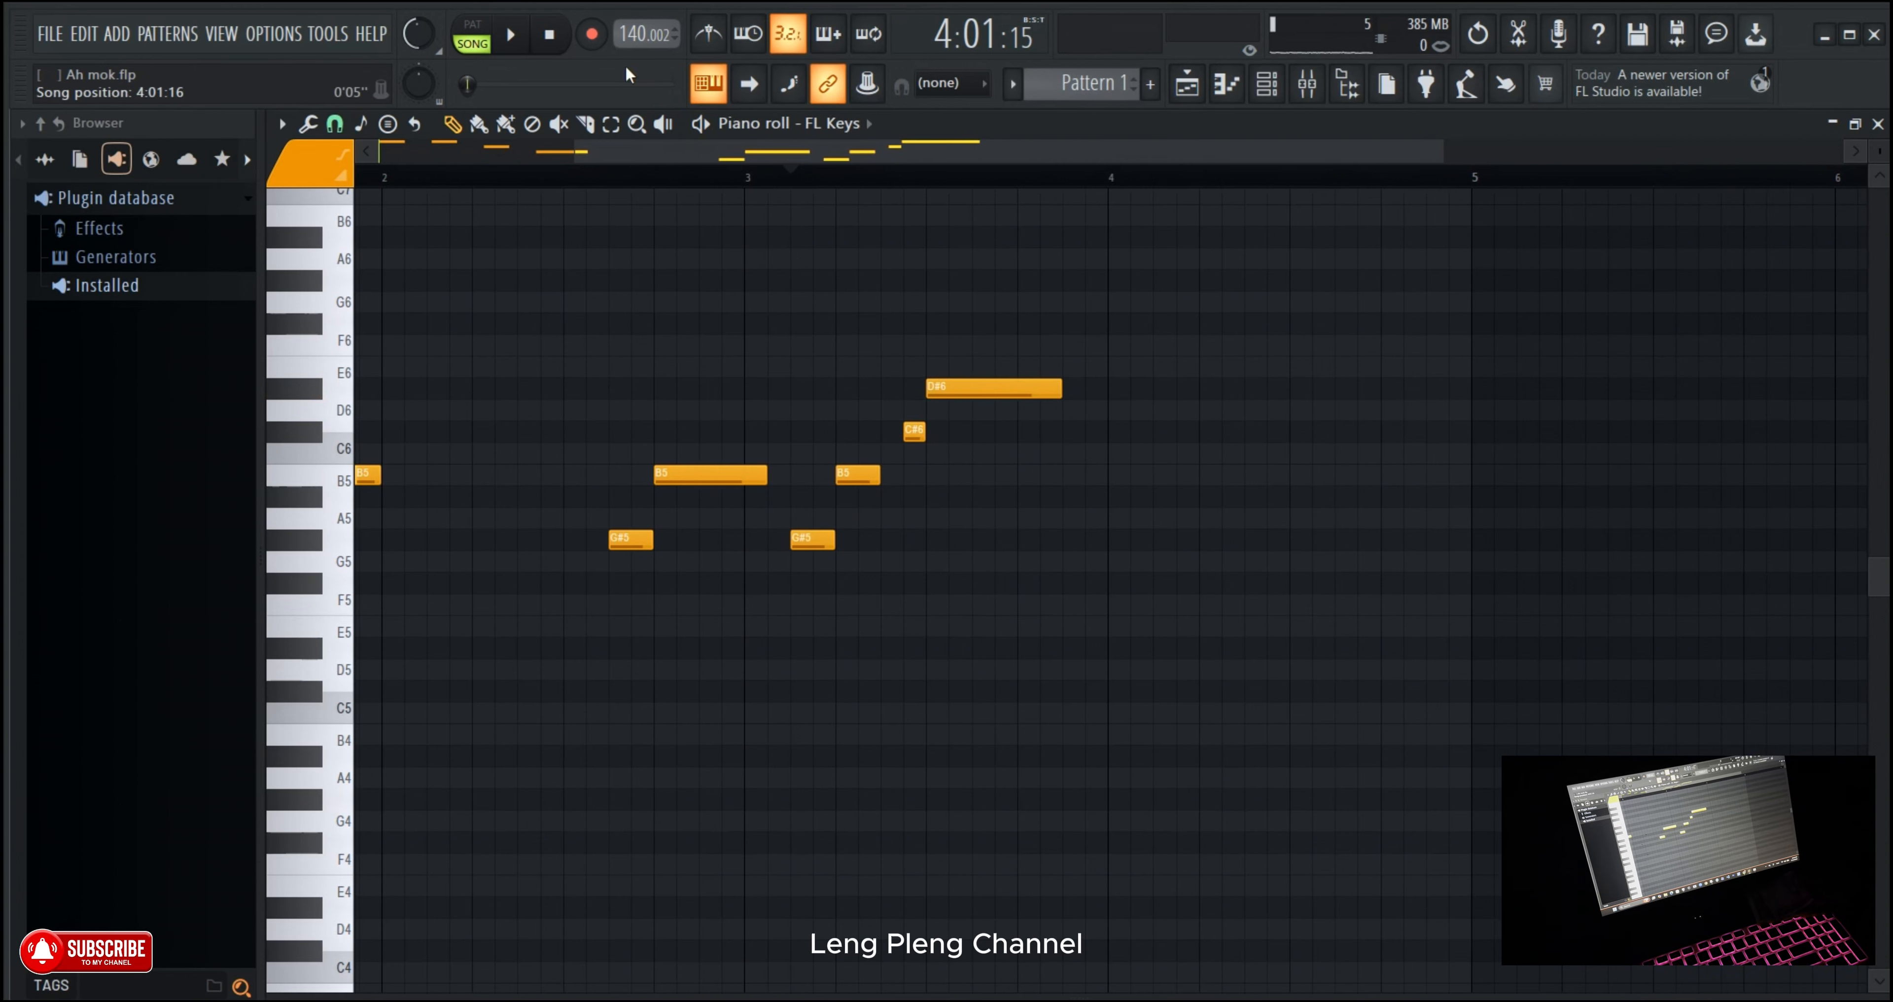
pyautogui.click(519, 33)
pyautogui.click(555, 182)
pyautogui.scroll(-1, 555, 182)
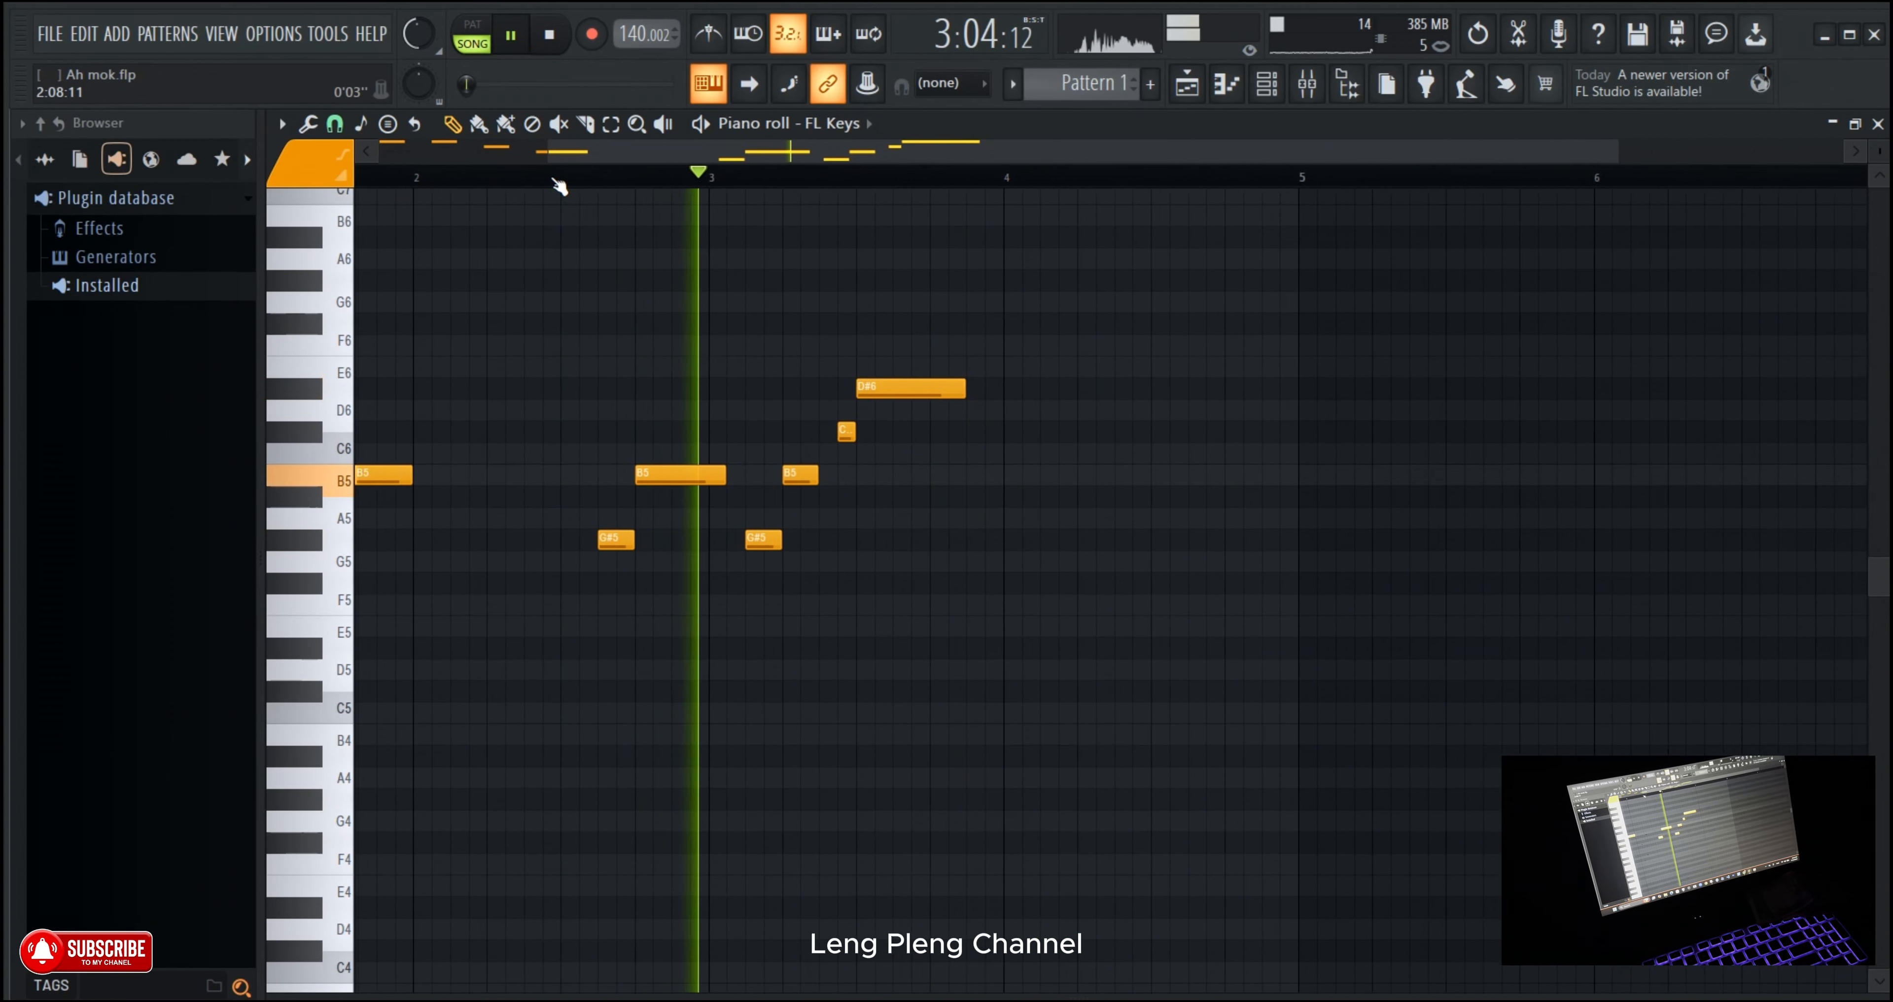
# Step: Move the C#6 and D#6 notes of bar 3 to steps 11 and 13, lengthen the C#6 to two steps, and play them back
pyautogui.scroll(1, 556, 181)
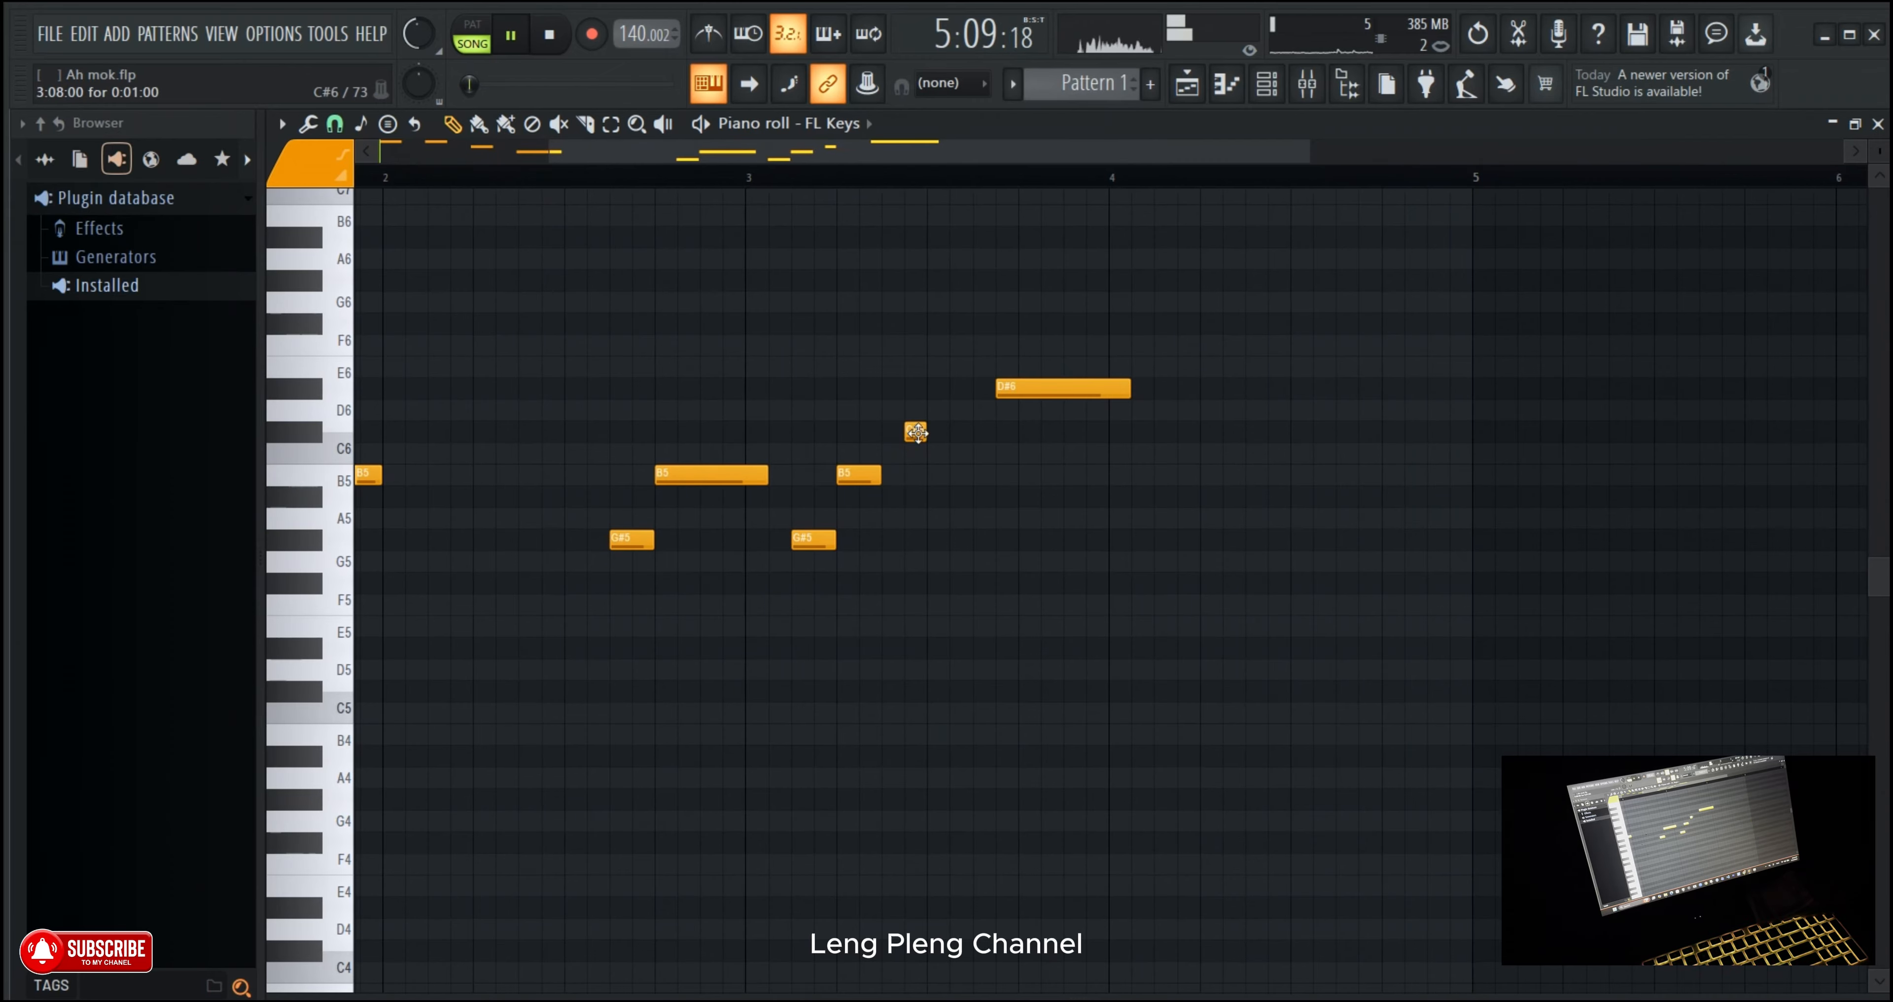
pyautogui.click(866, 177)
pyautogui.scroll(-2, 866, 177)
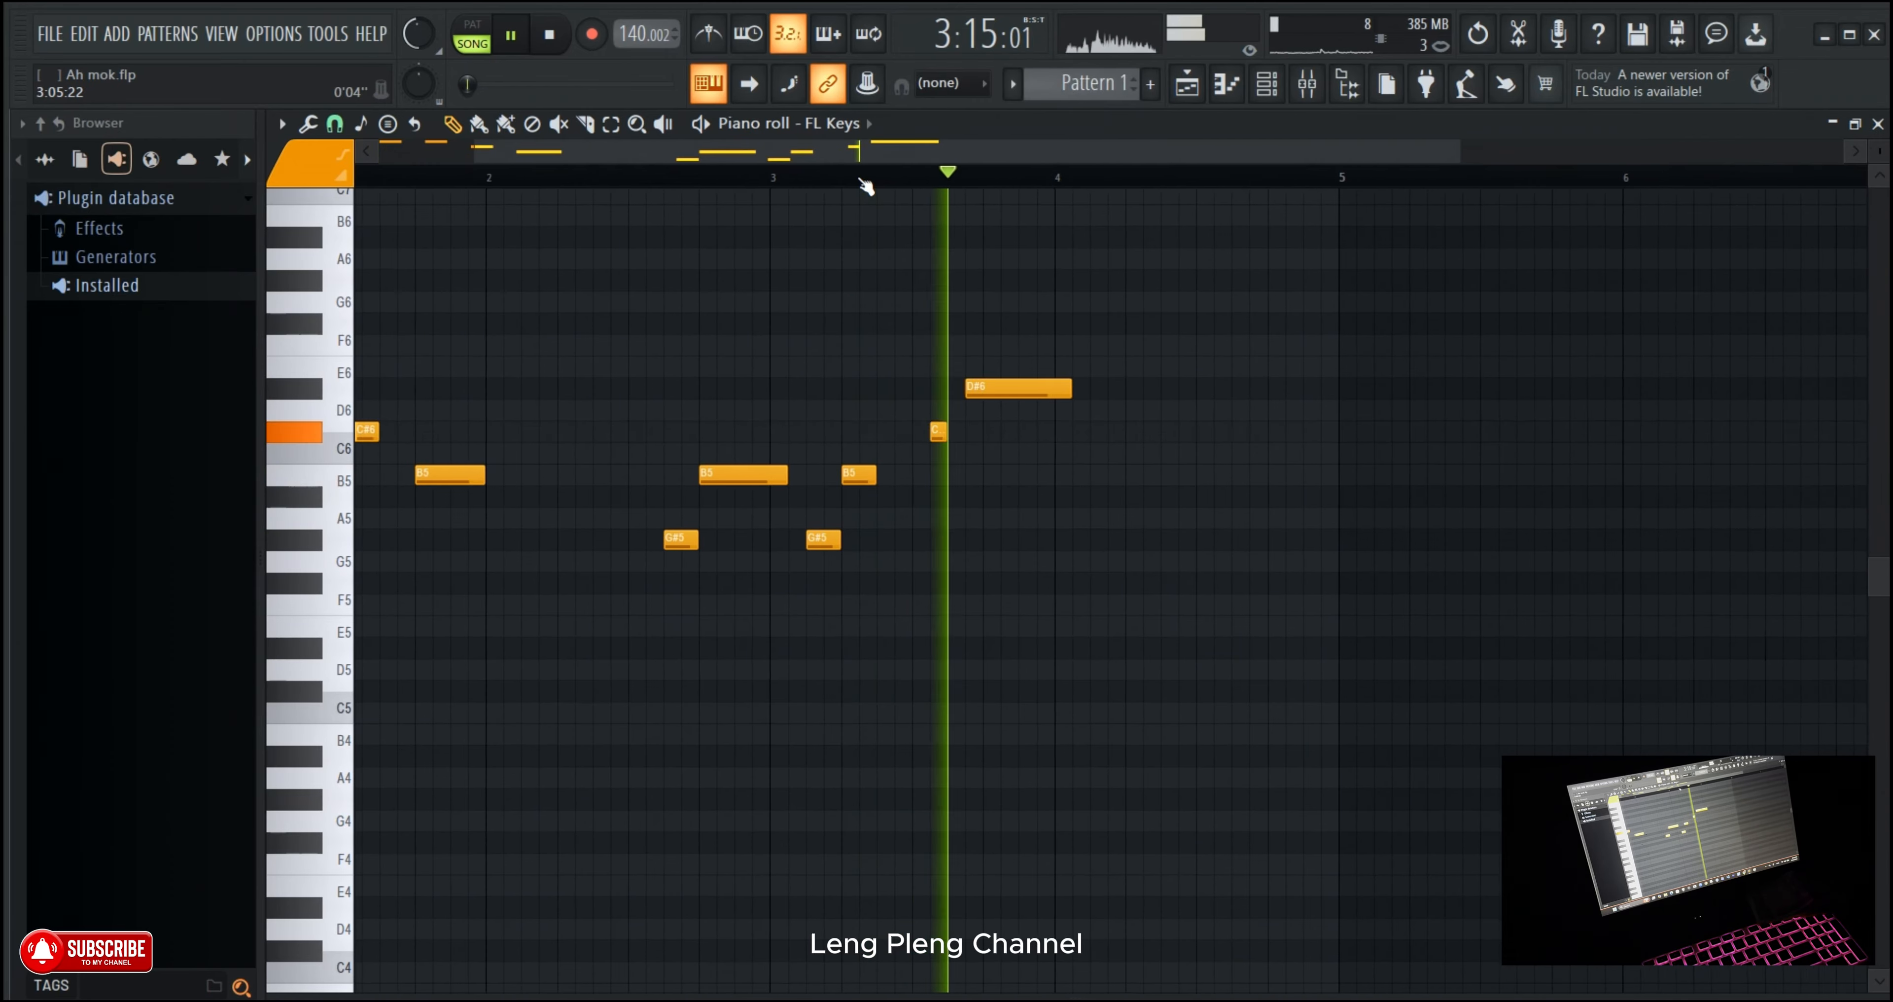
pyautogui.moveTo(917, 426); pyautogui.dragTo(986, 391)
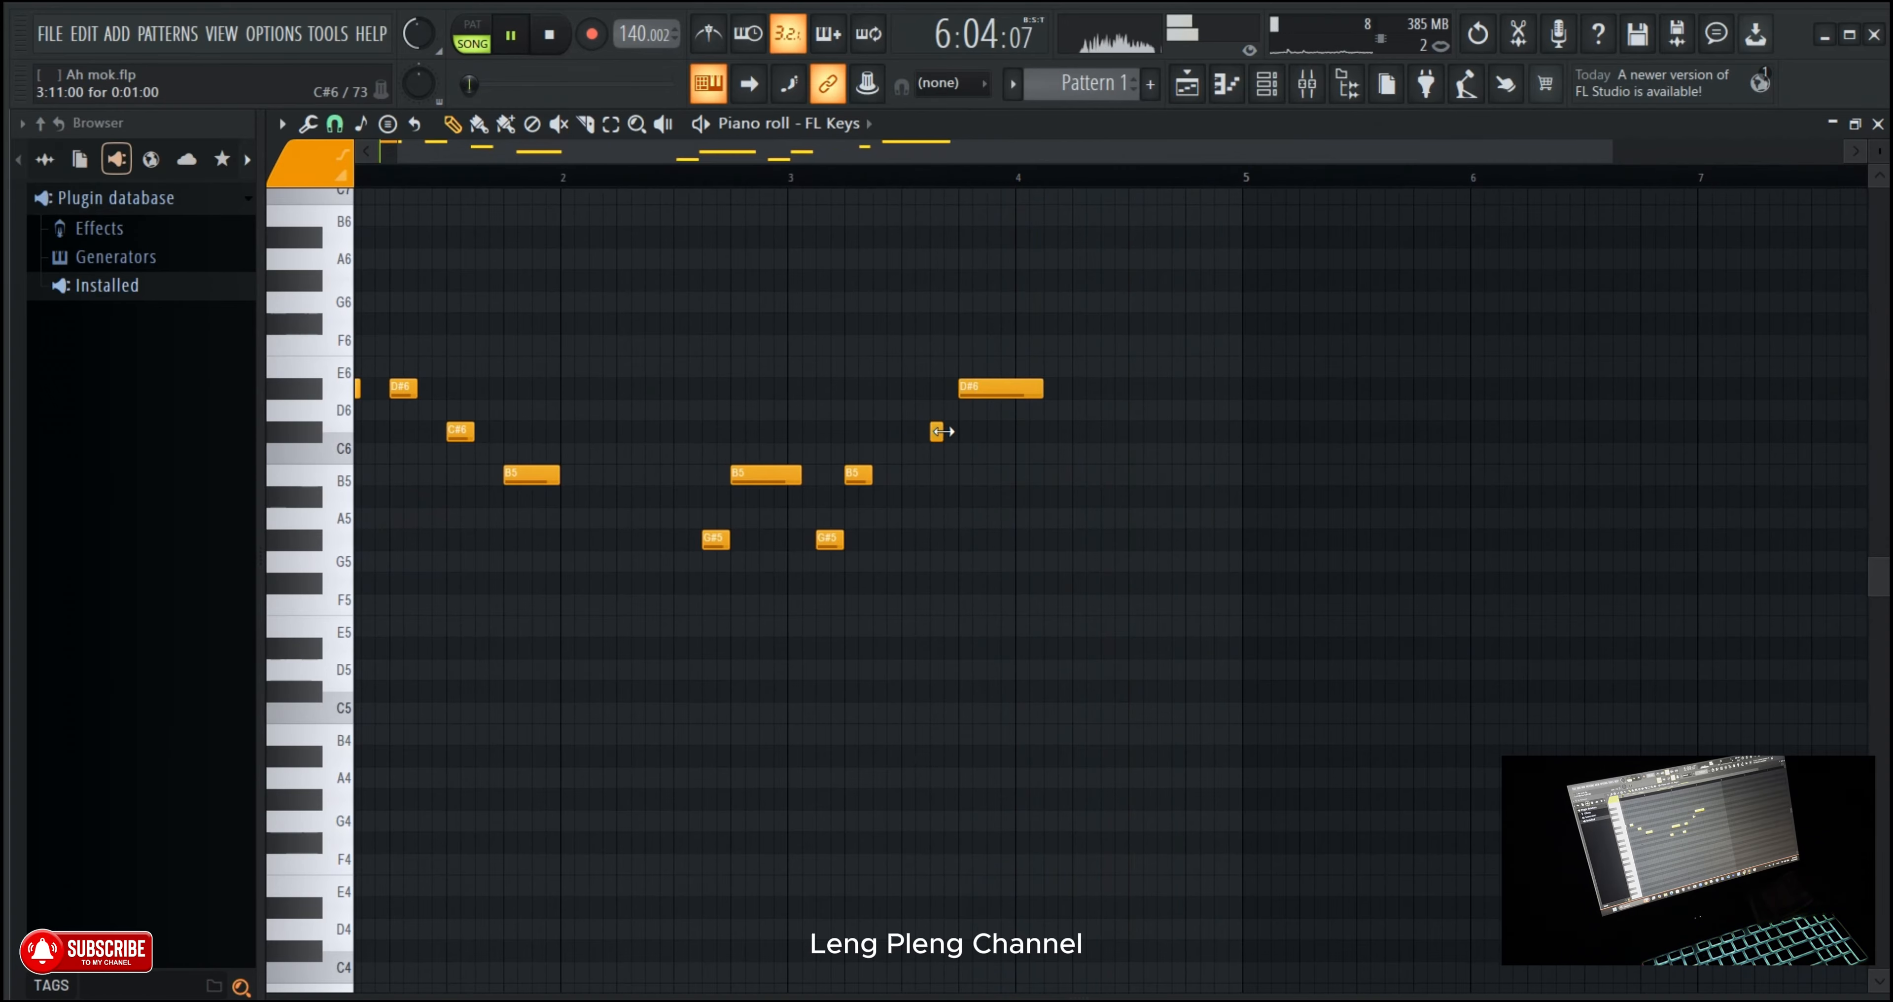
pyautogui.click(875, 177)
pyautogui.click(823, 177)
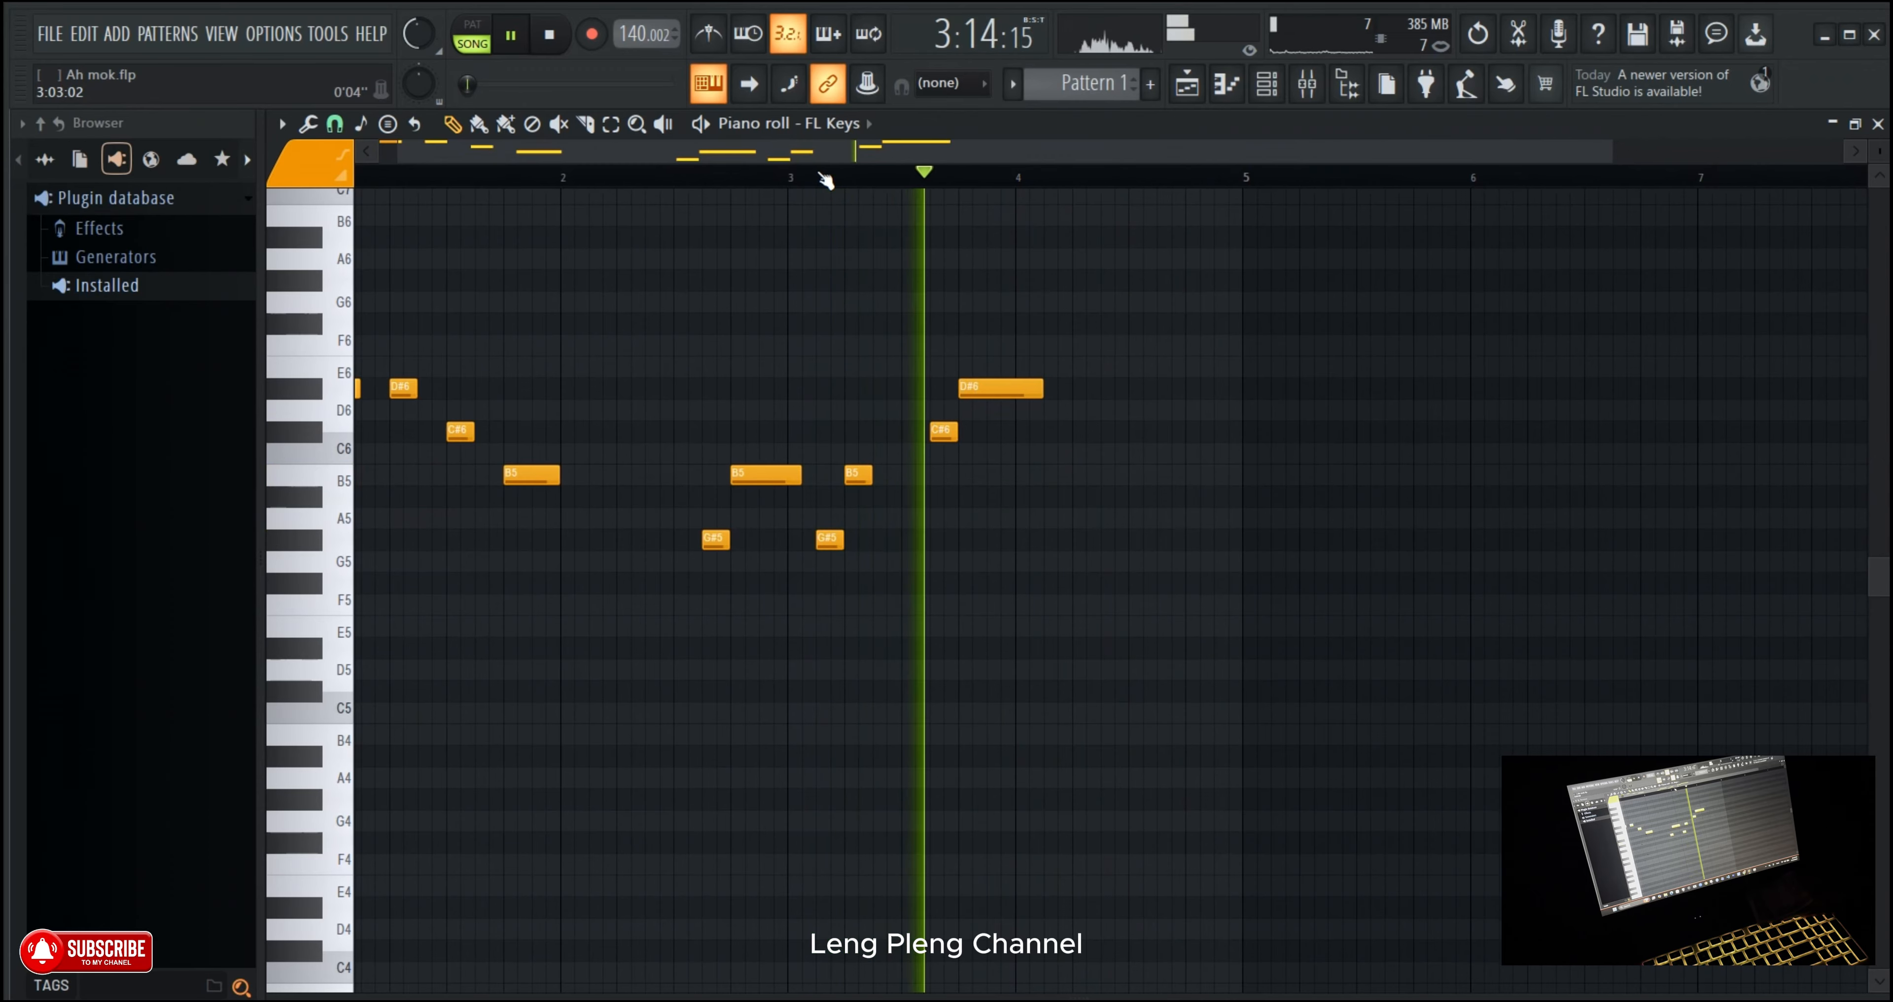
# Step: Lengthen the B5 note at step 5 of bar 3 to four steps and play the bar back
pyautogui.scroll(1, 826, 180)
pyautogui.scroll(1, 825, 180)
pyautogui.moveTo(902, 475); pyautogui.dragTo(955, 478)
pyautogui.scroll(-3, 1020, 182)
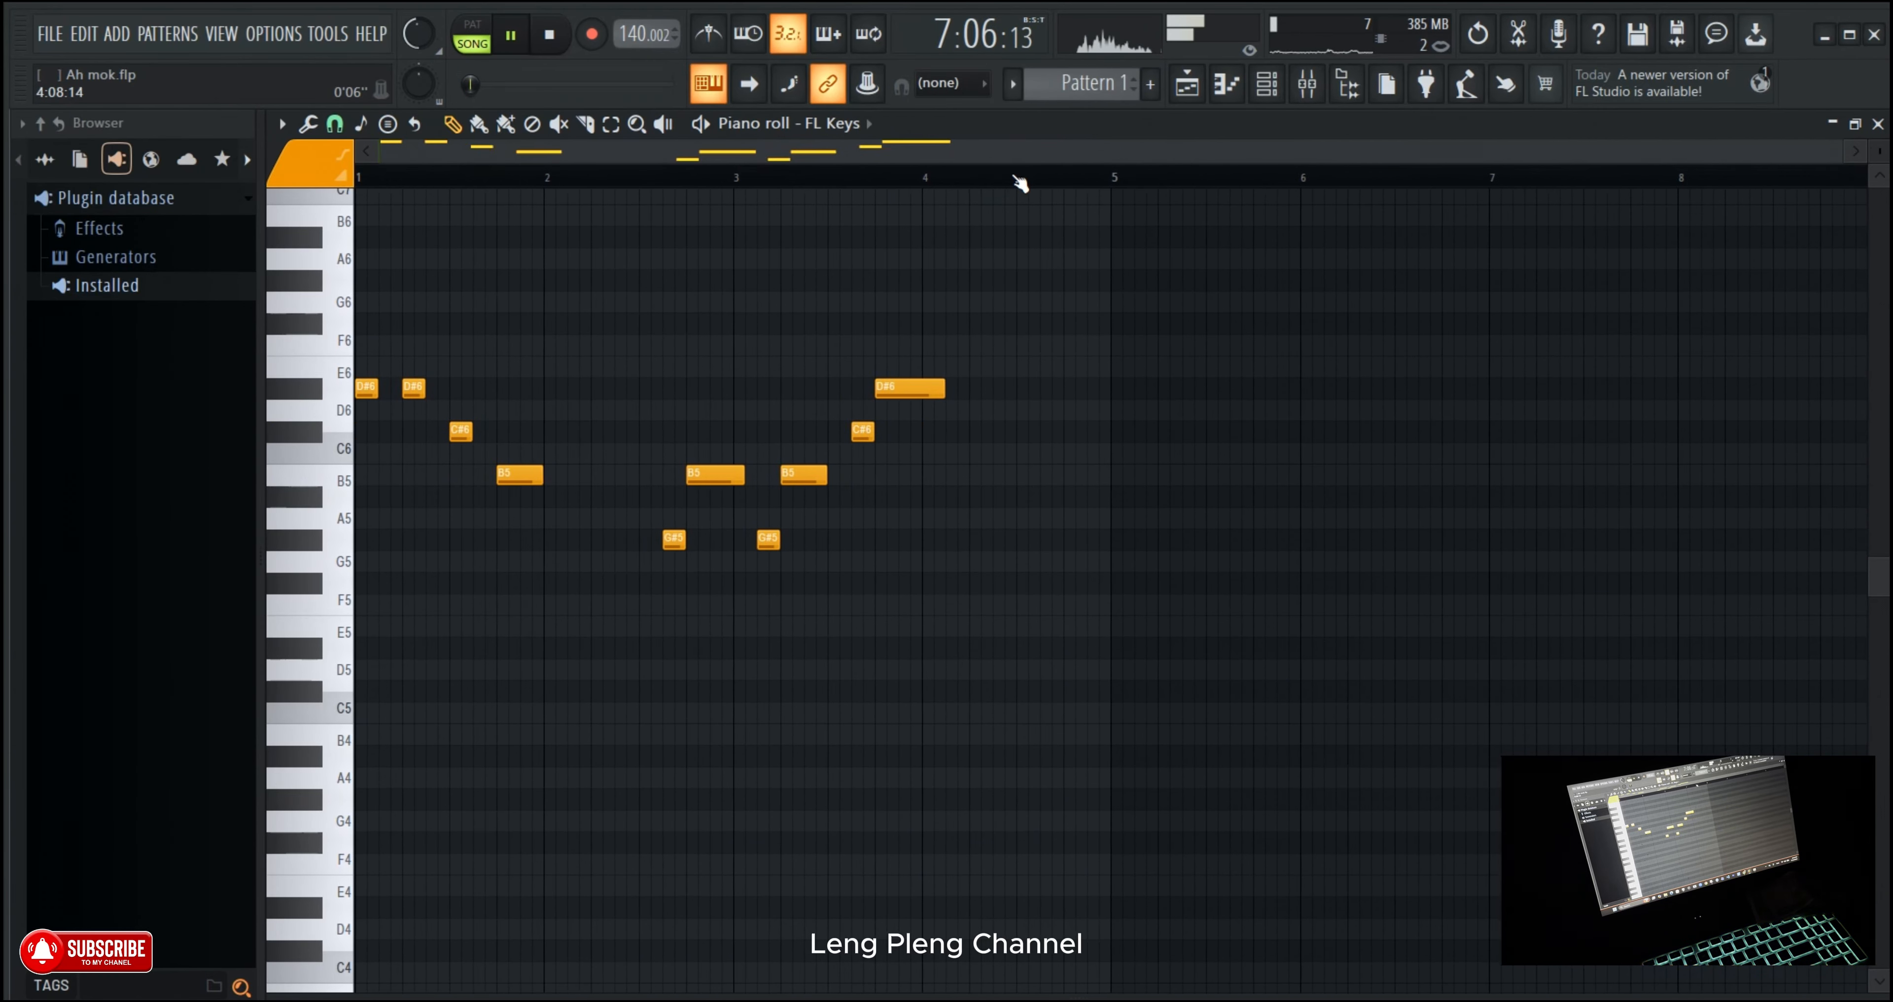
pyautogui.click(884, 177)
pyautogui.click(616, 177)
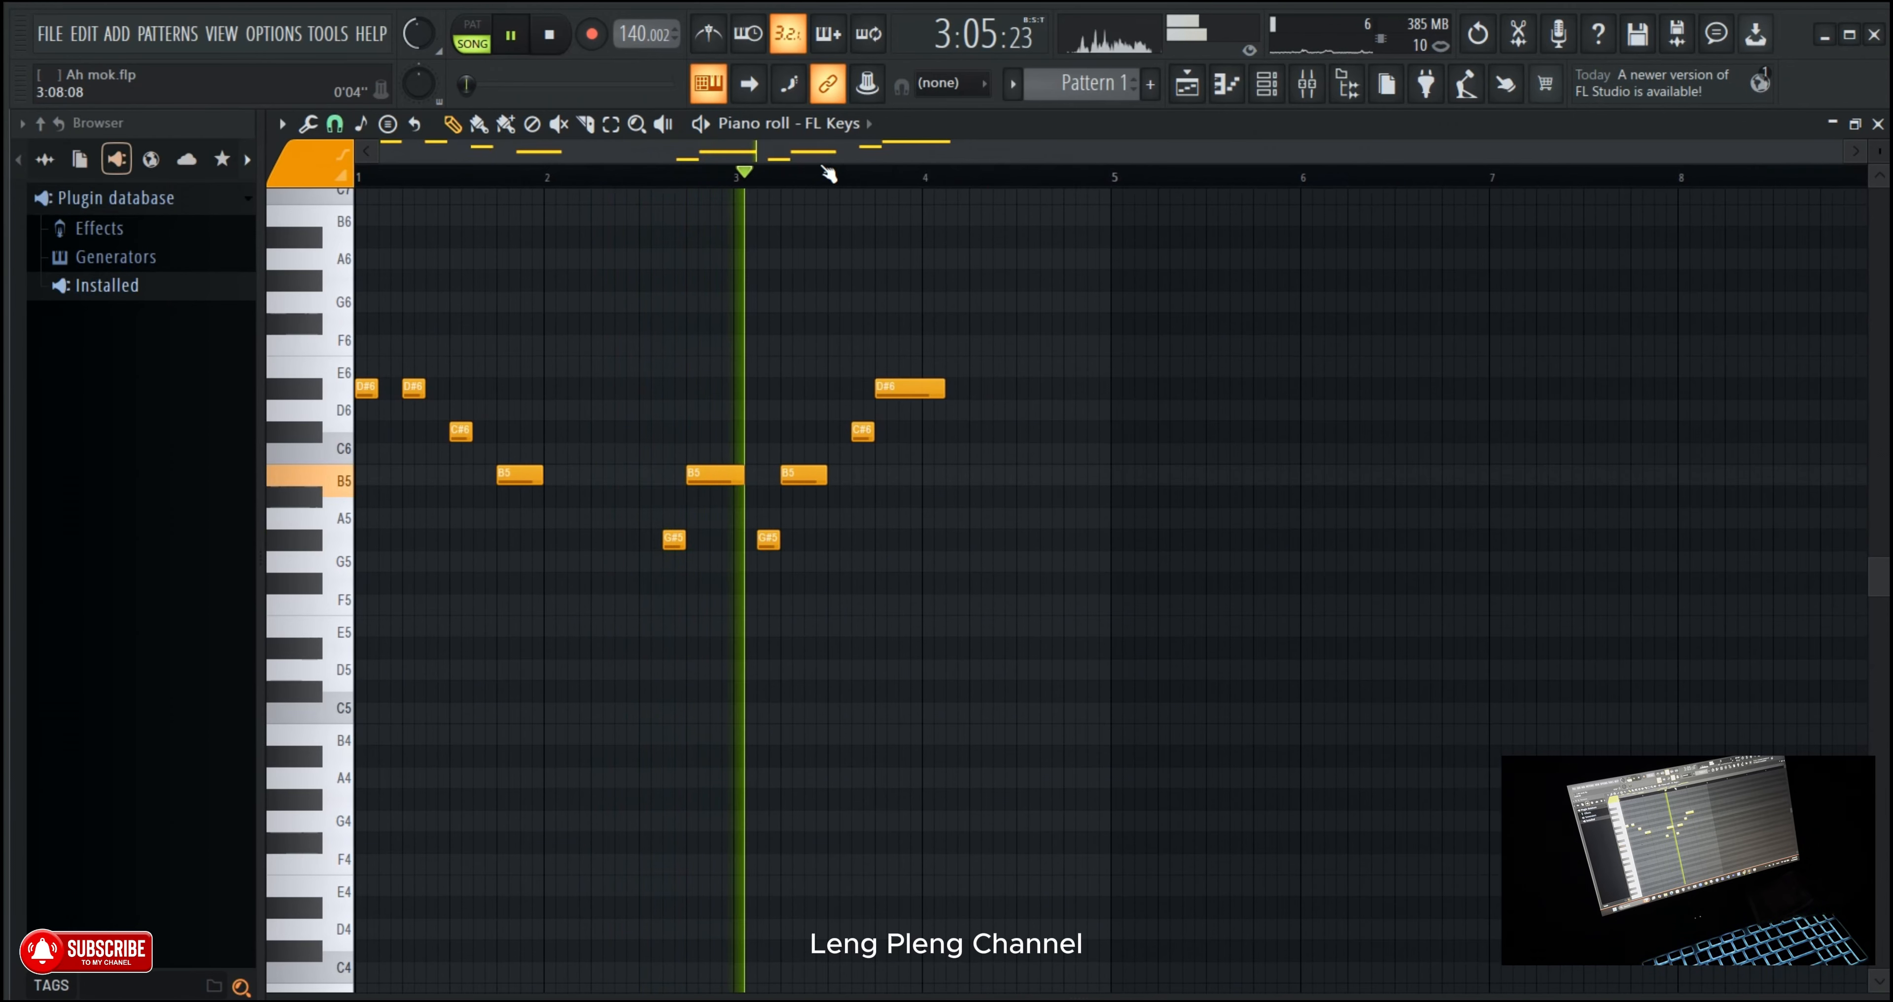
# Step: Listen on past bar 4 and add two-step G#5 and B5 notes at steps 1 and 4 of bar 5
pyautogui.moveTo(833, 151); pyautogui.dragTo(886, 156)
pyautogui.scroll(1, 910, 177)
pyautogui.scroll(-1, 917, 181)
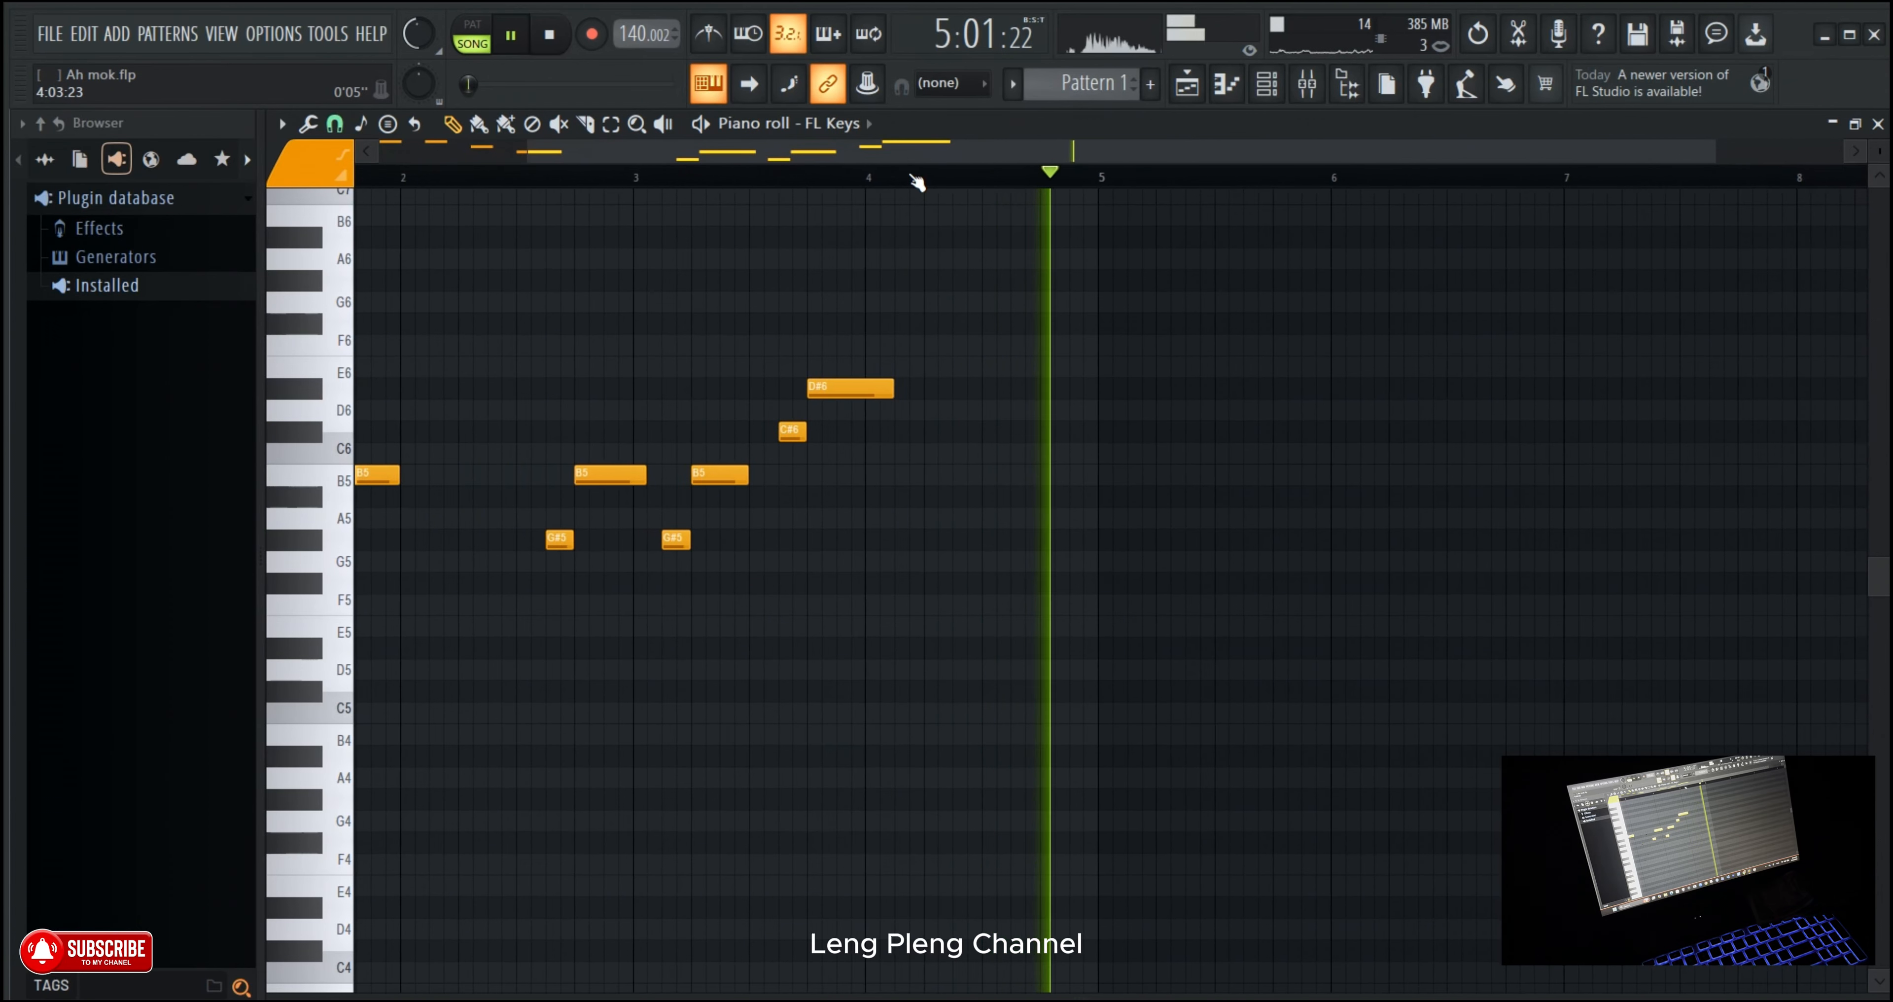
pyautogui.click(1020, 175)
pyautogui.scroll(1, 1015, 180)
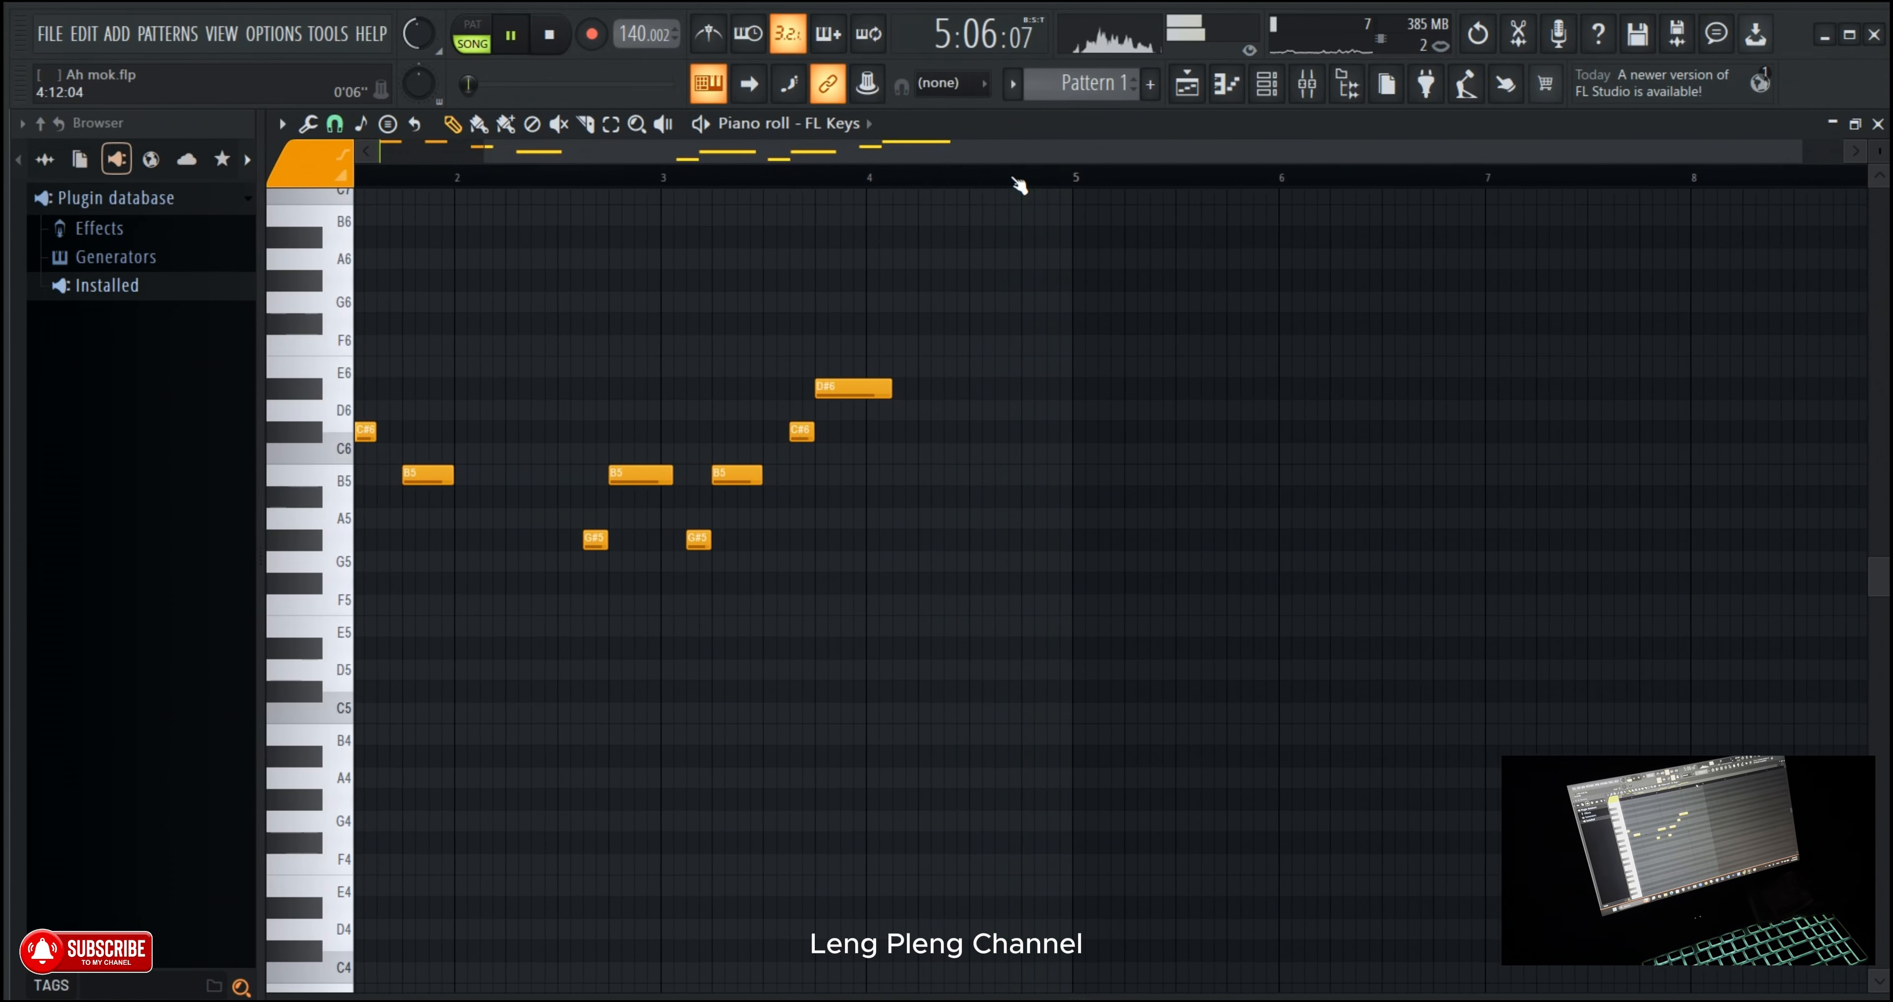
pyautogui.click(1093, 540)
pyautogui.click(1044, 171)
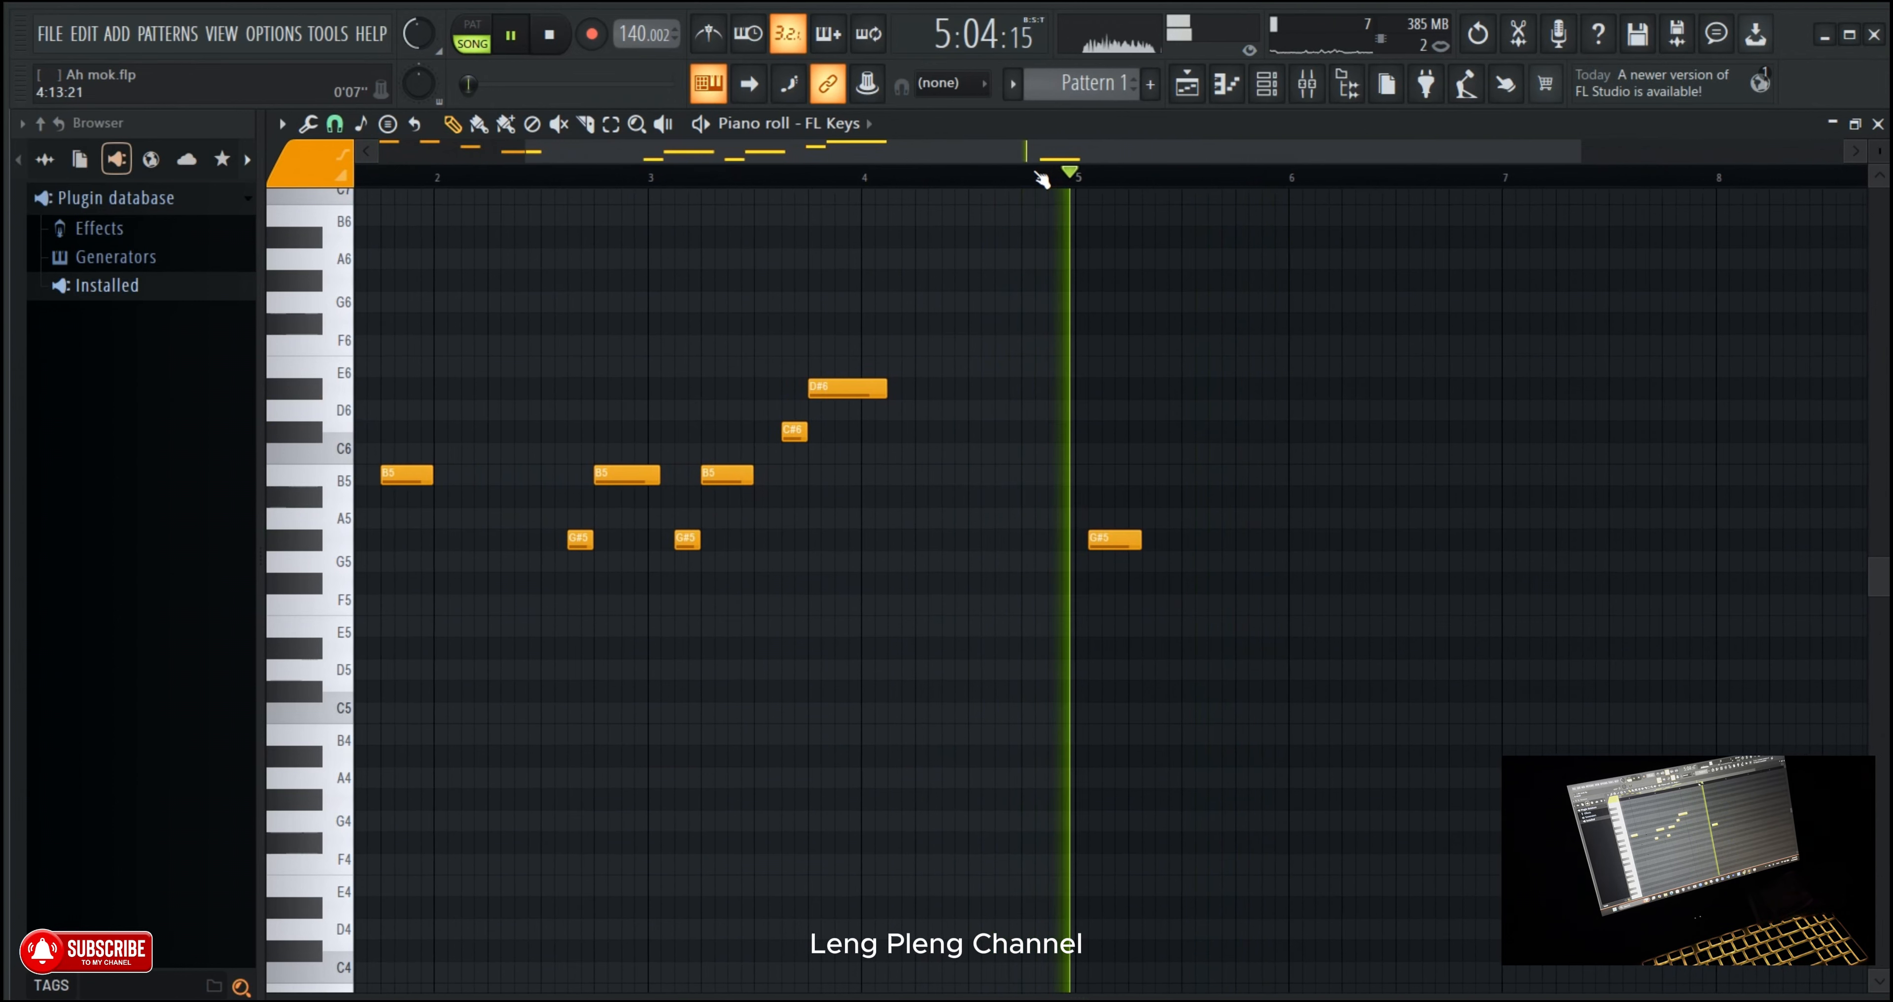
pyautogui.scroll(2, 1043, 171)
pyautogui.moveTo(1153, 534); pyautogui.dragTo(1132, 538)
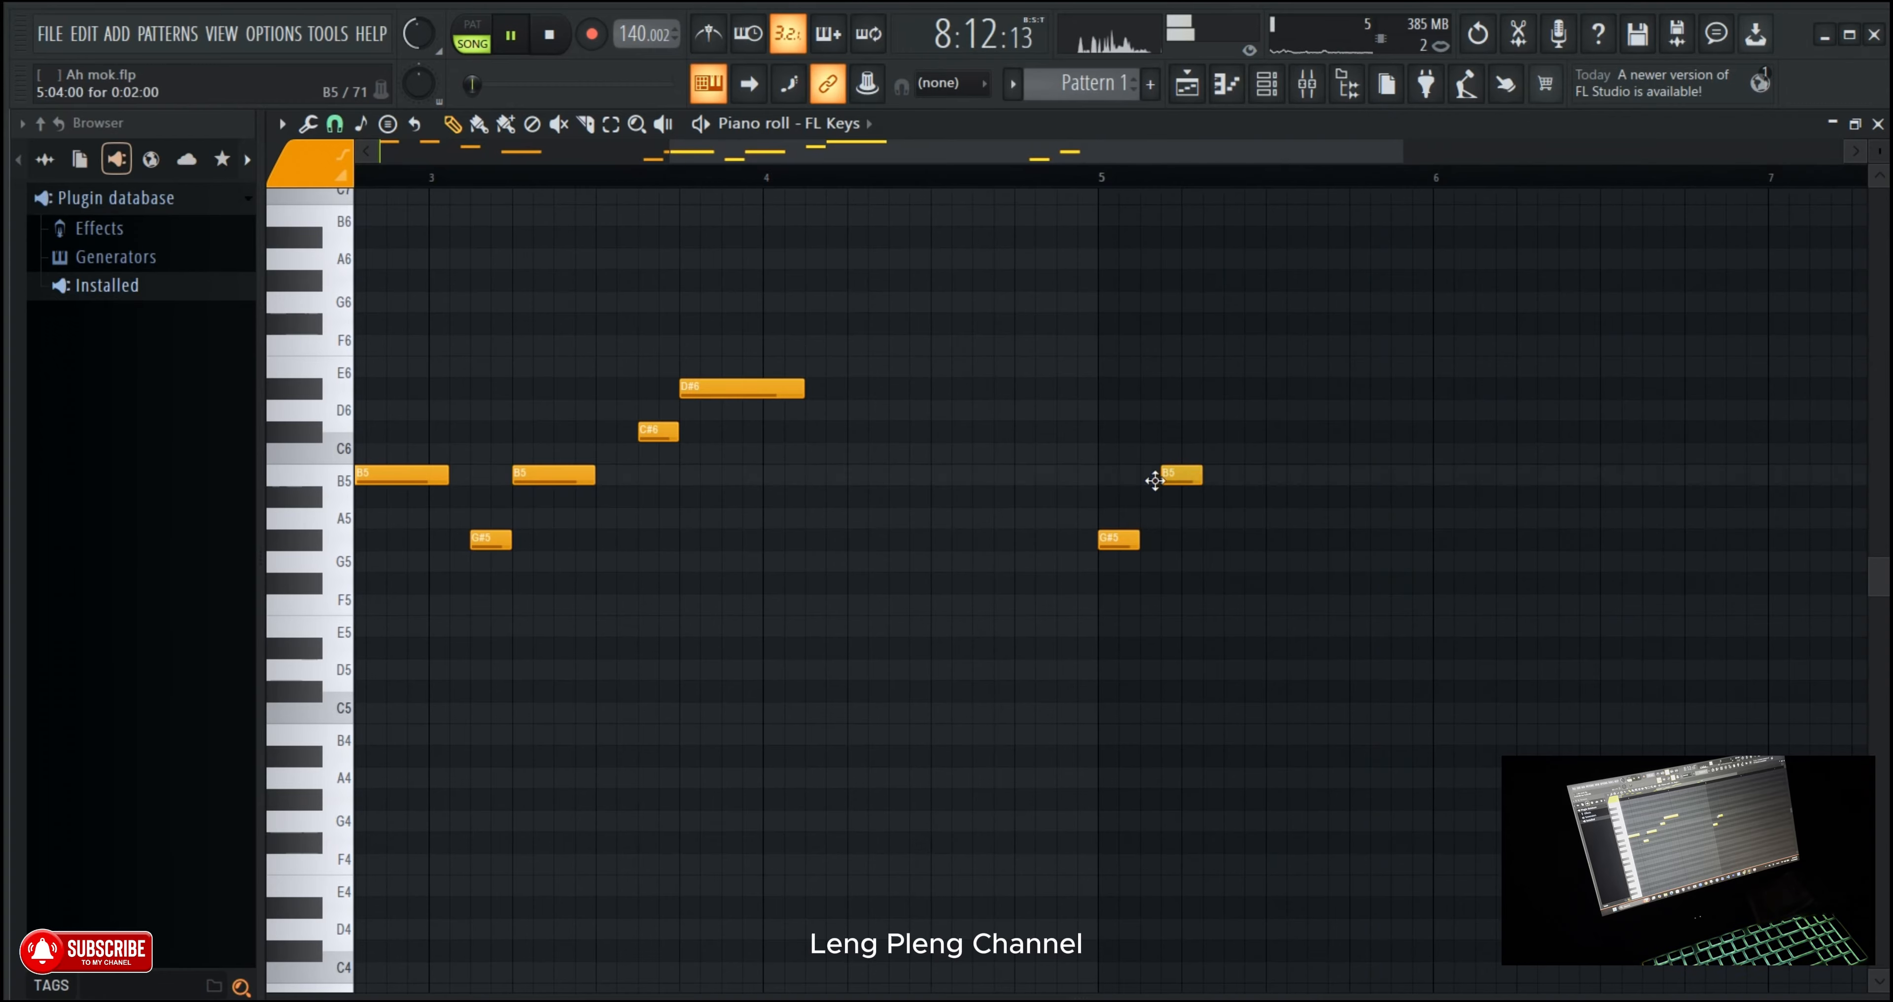
# Step: Play the phrase back from late bar 4 and delete the B5 note at step 4 of bar 5
pyautogui.click(1026, 182)
pyautogui.scroll(2, 1026, 181)
pyautogui.scroll(-2, 1026, 181)
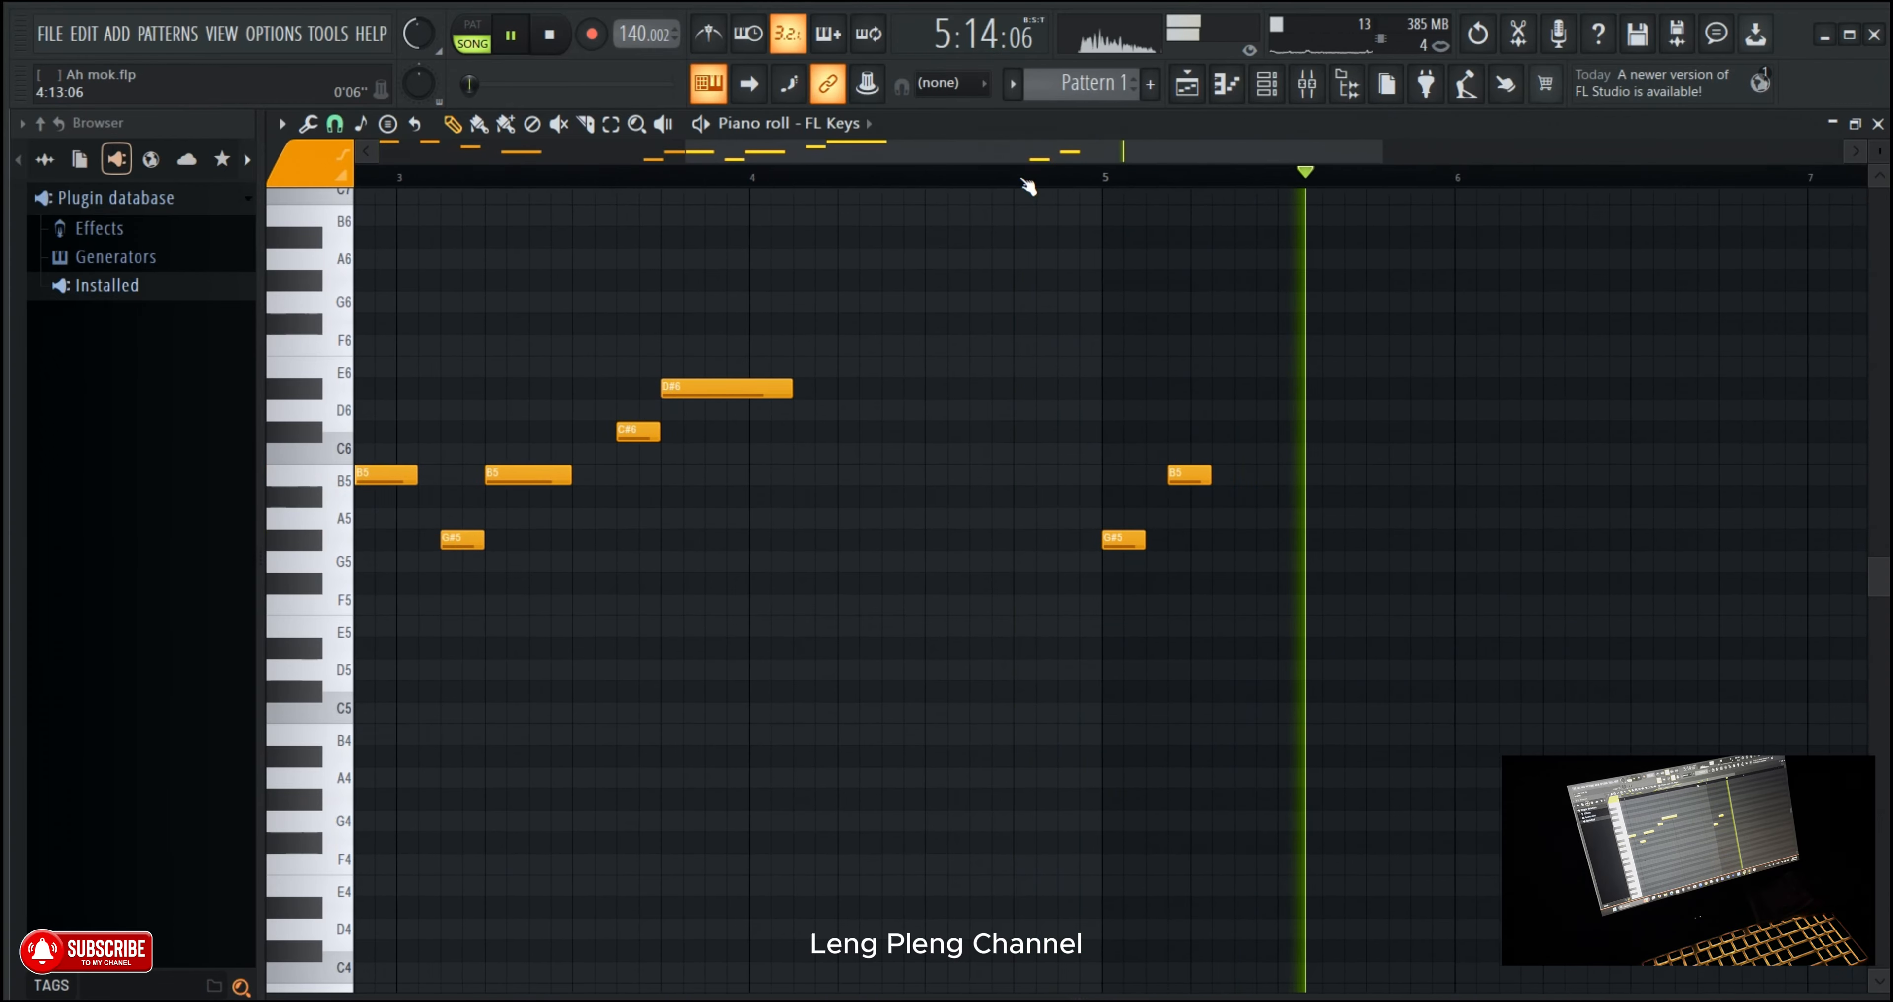
pyautogui.click(1026, 182)
pyautogui.rightClick(1176, 476)
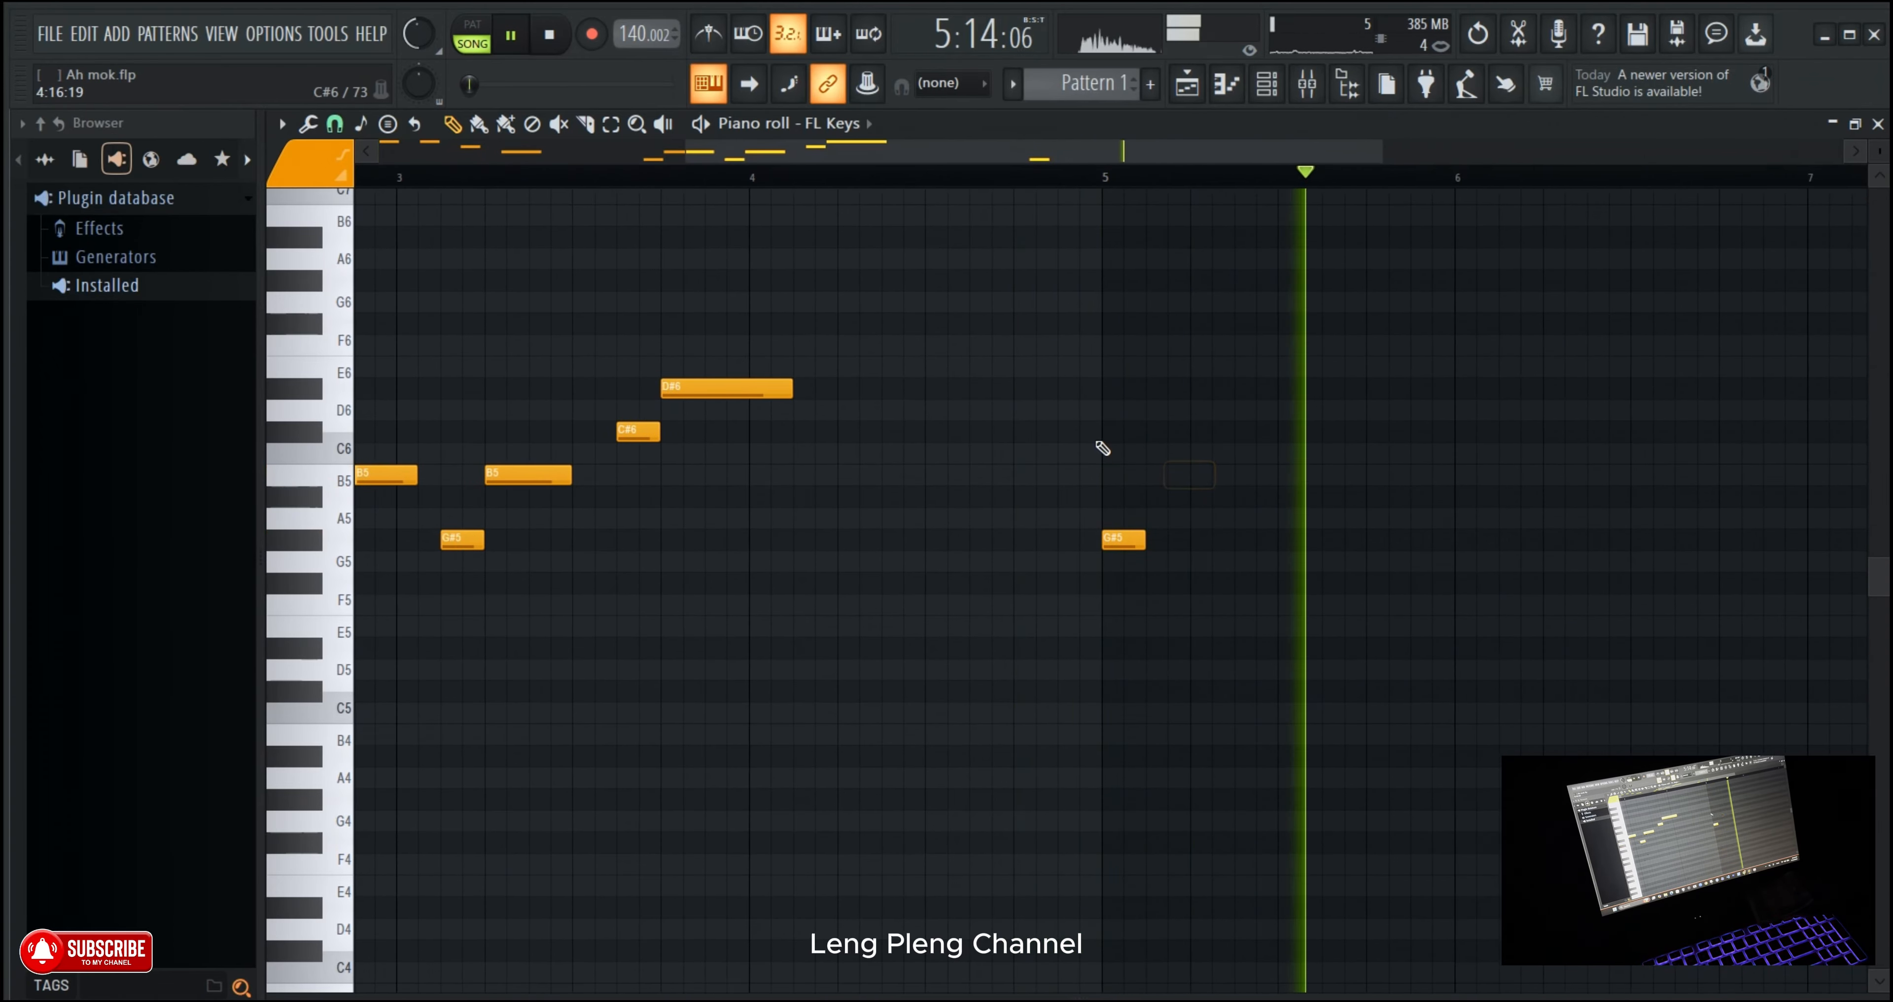
# Step: Lengthen the G#5 note at the start of bar 5 to three steps and play it back
pyautogui.click(1036, 180)
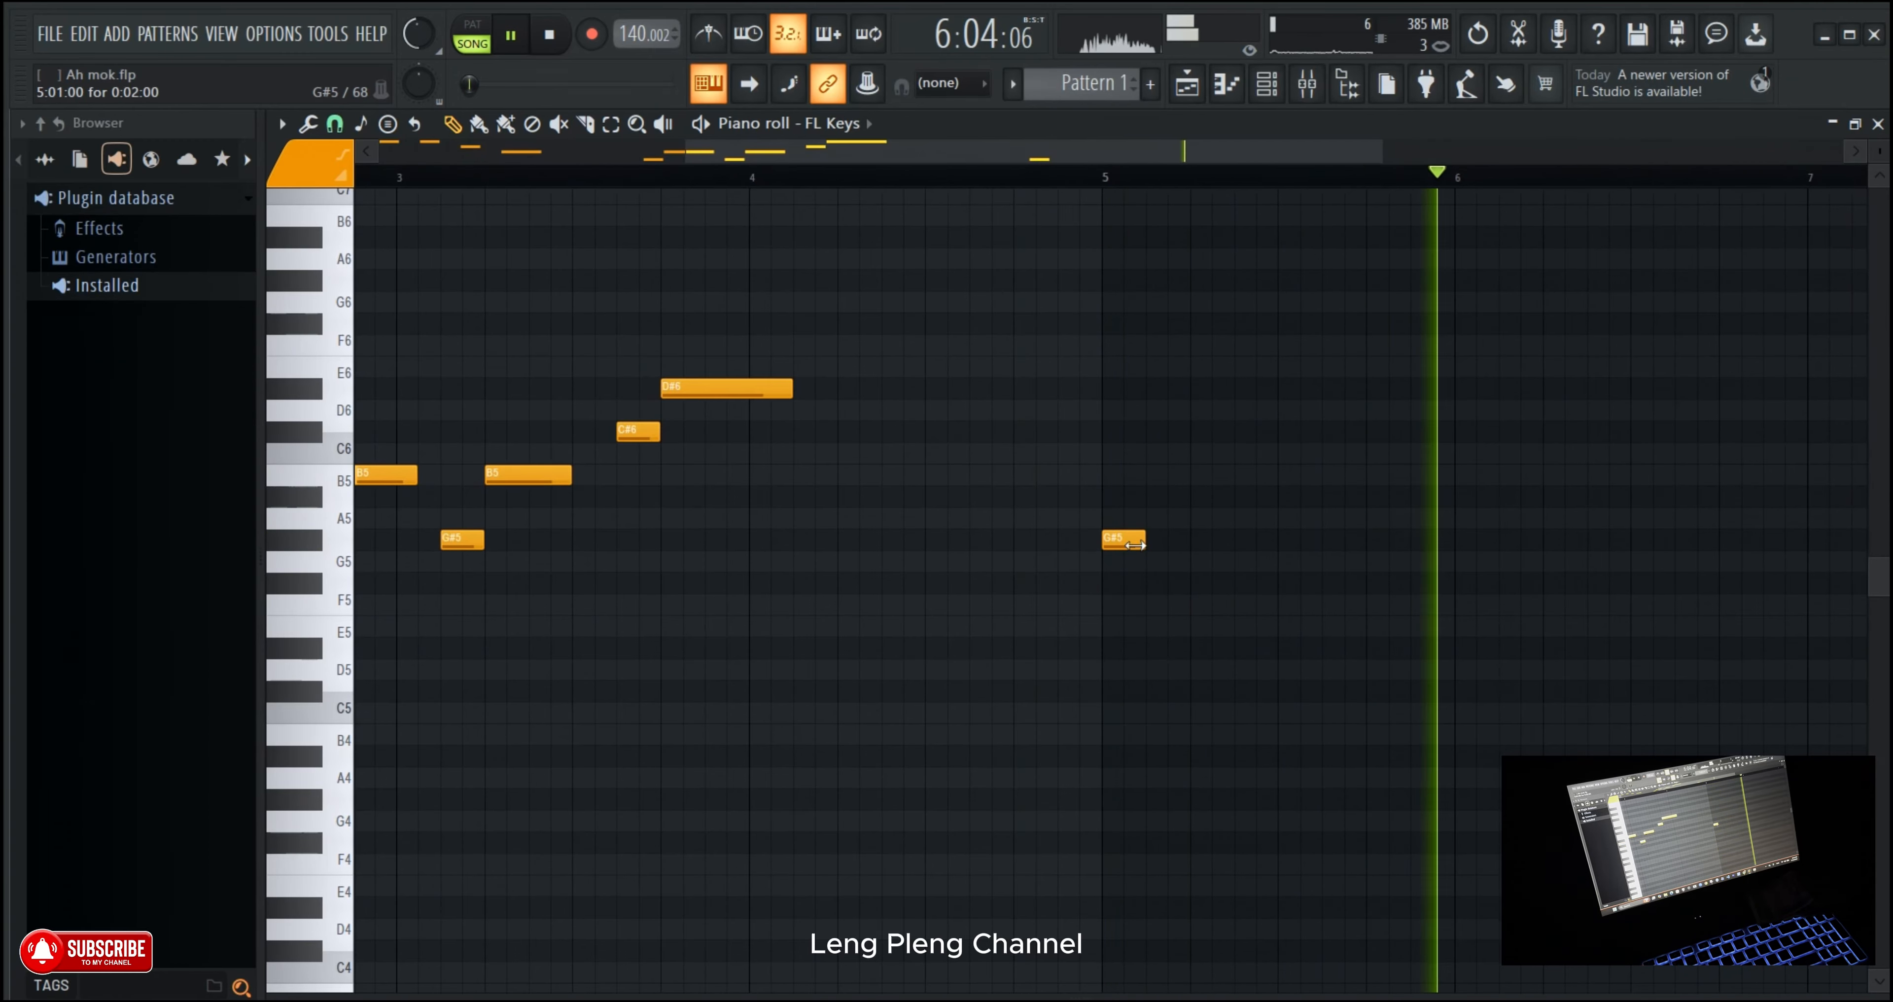
pyautogui.moveTo(1144, 542); pyautogui.dragTo(1165, 542)
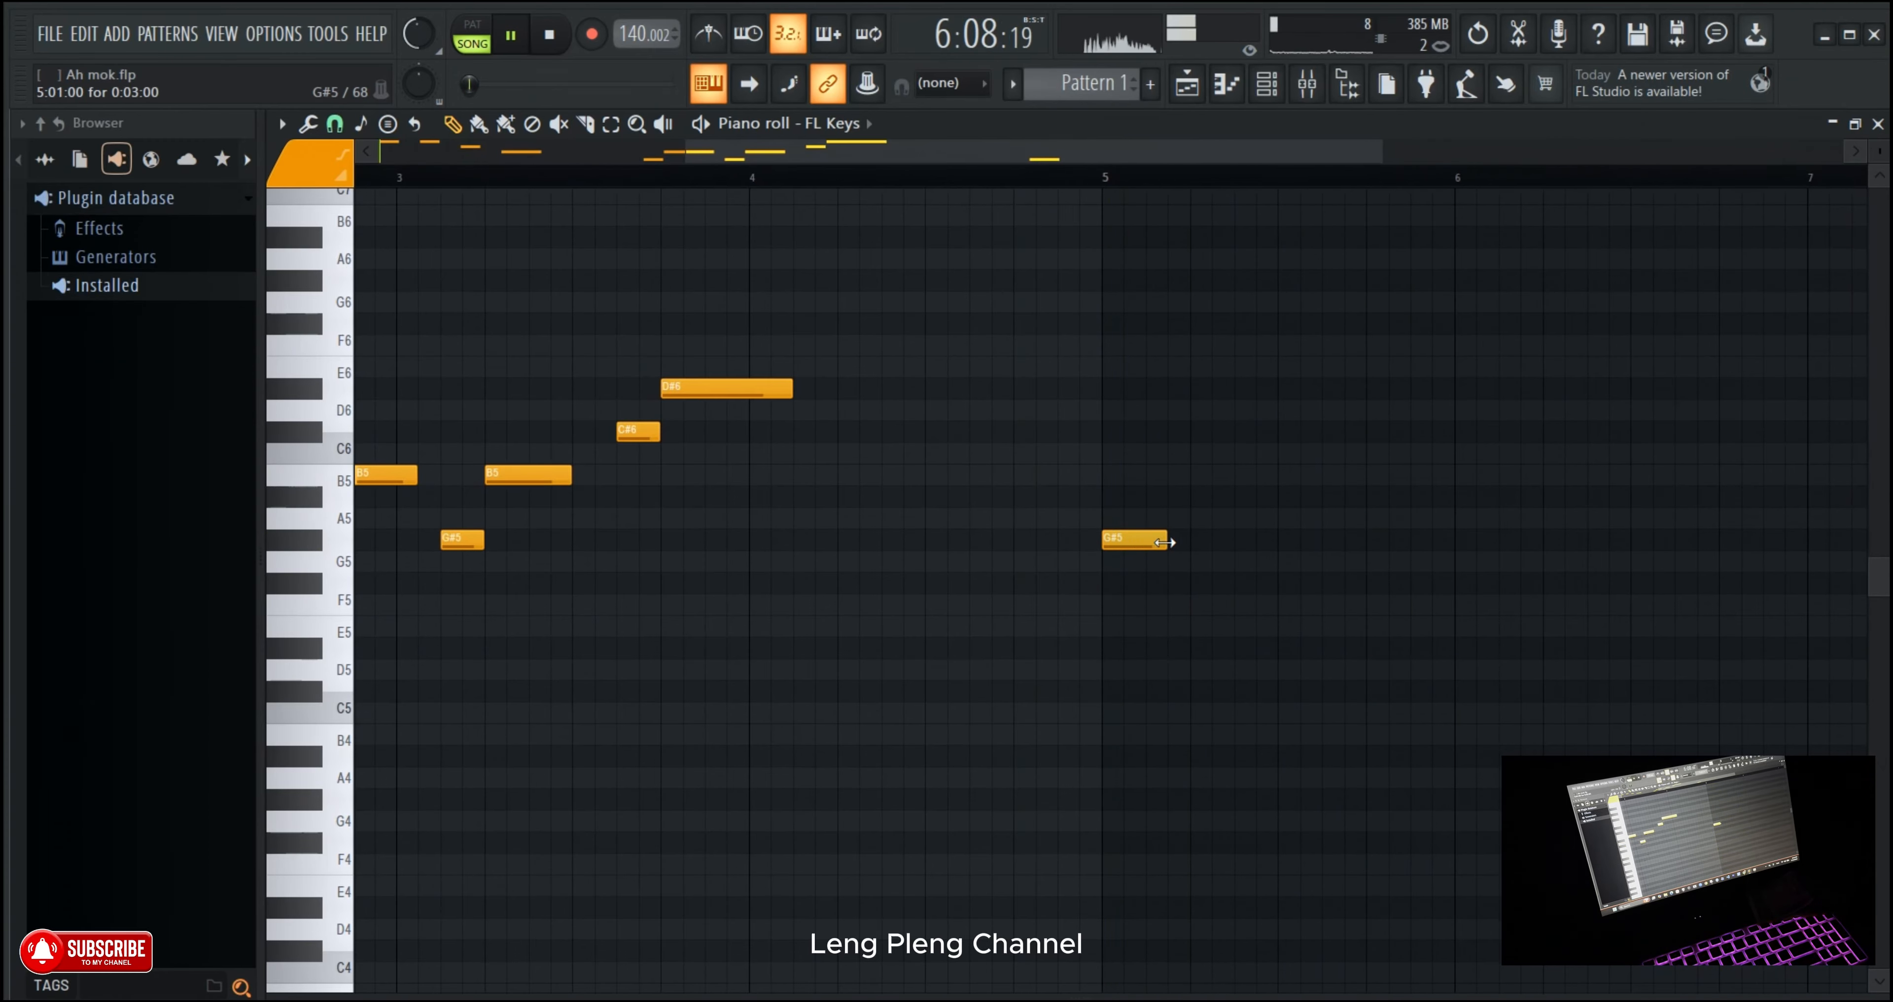
pyautogui.click(1098, 174)
pyautogui.click(1099, 177)
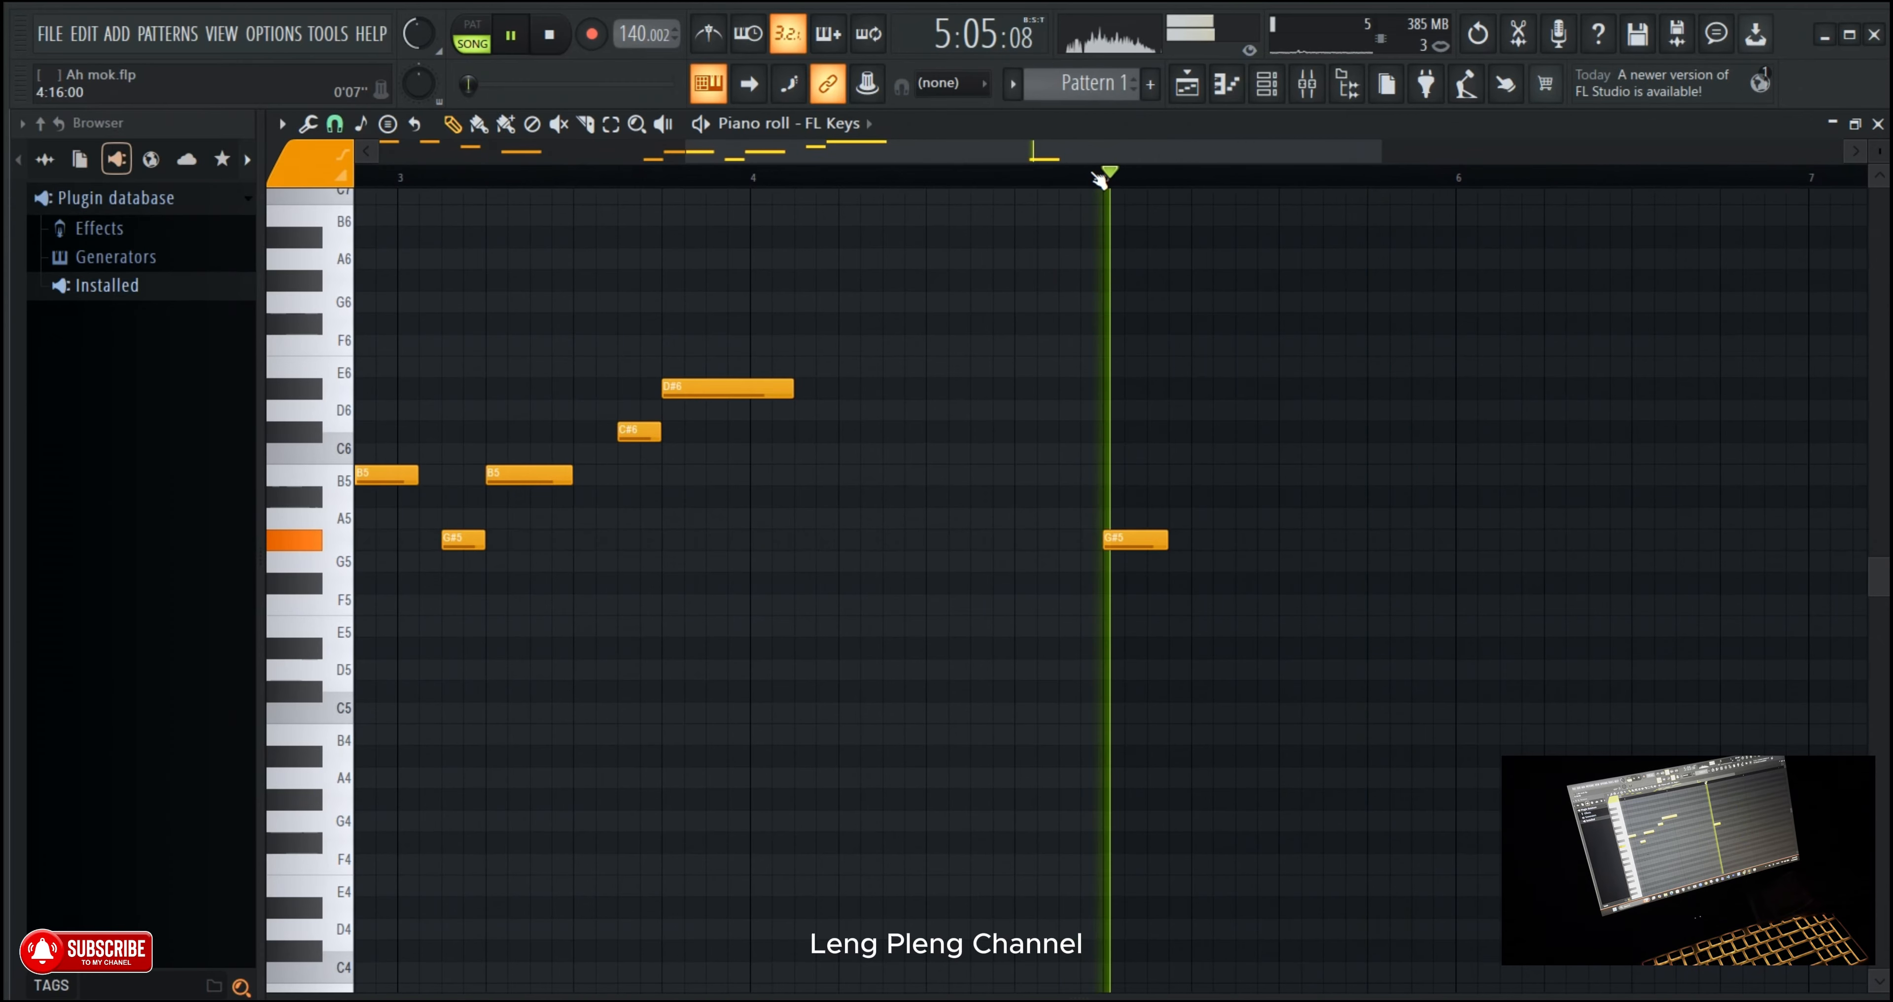
# Step: Add a two-step B5 note at step 7 of bar 5, play it in pattern mode, and stop playback
pyautogui.click(1241, 476)
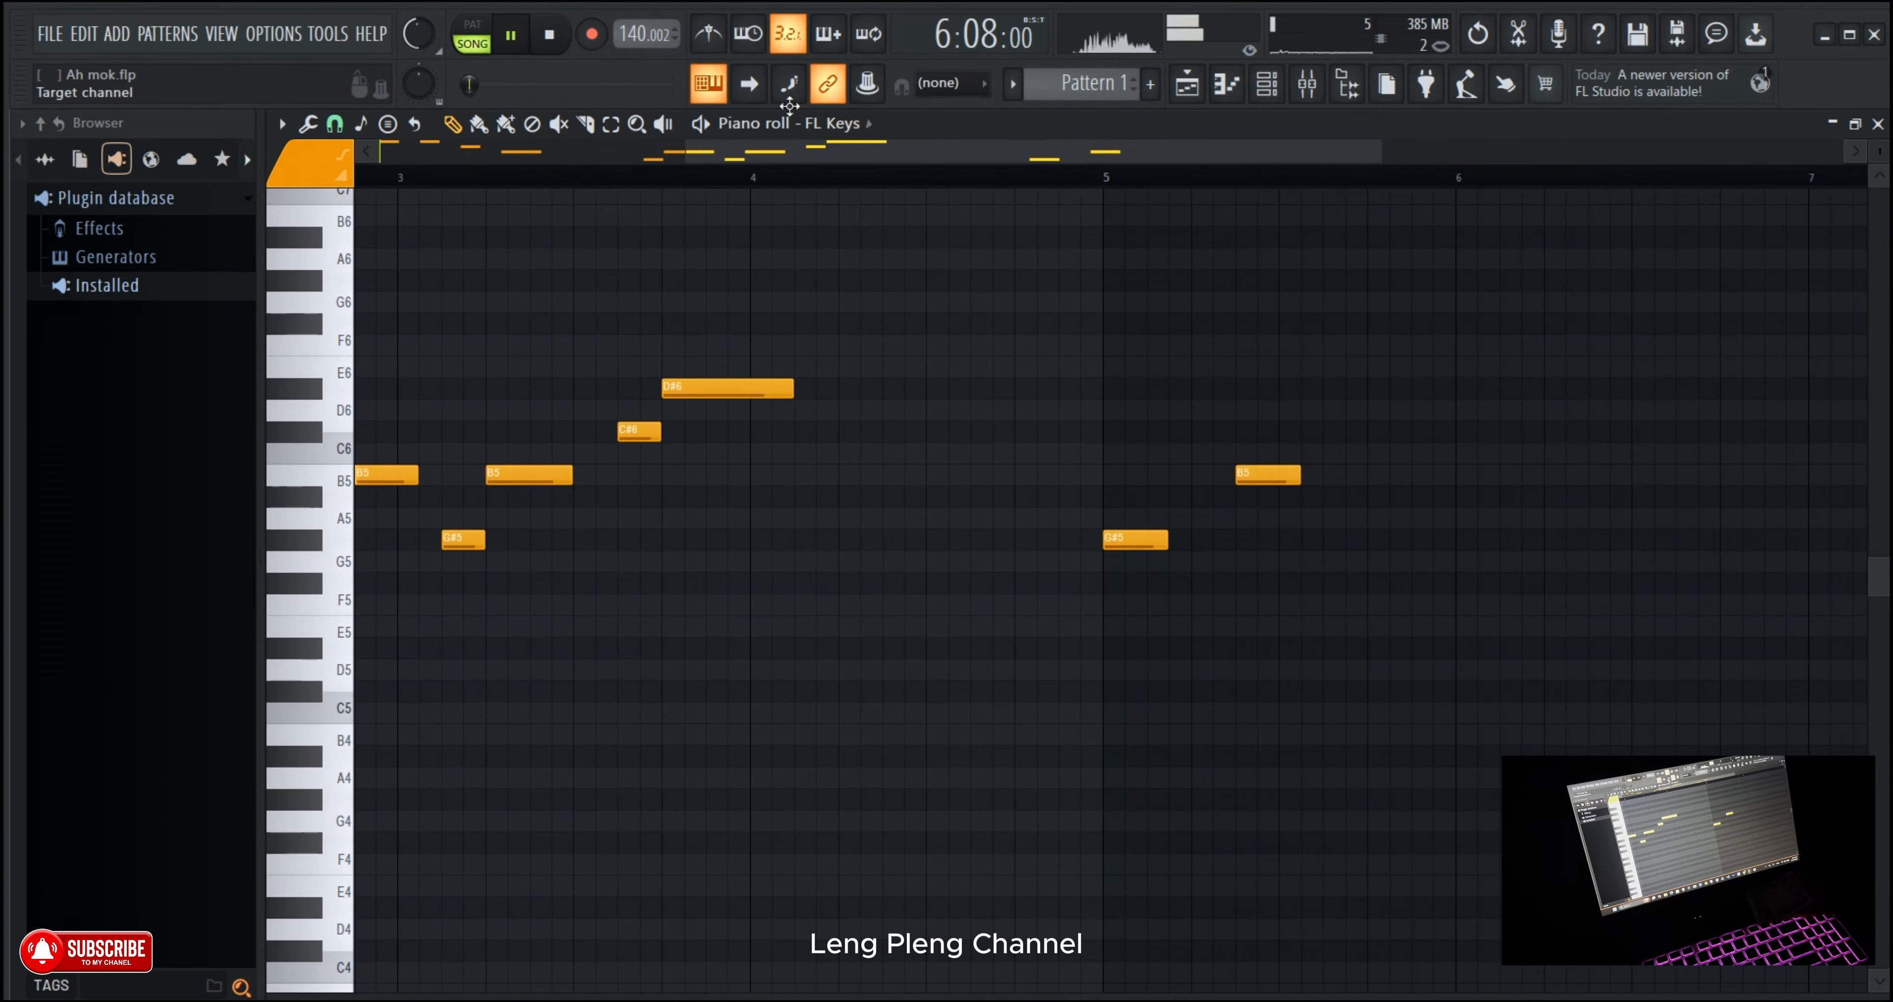
pyautogui.press('l')
pyautogui.click(1118, 182)
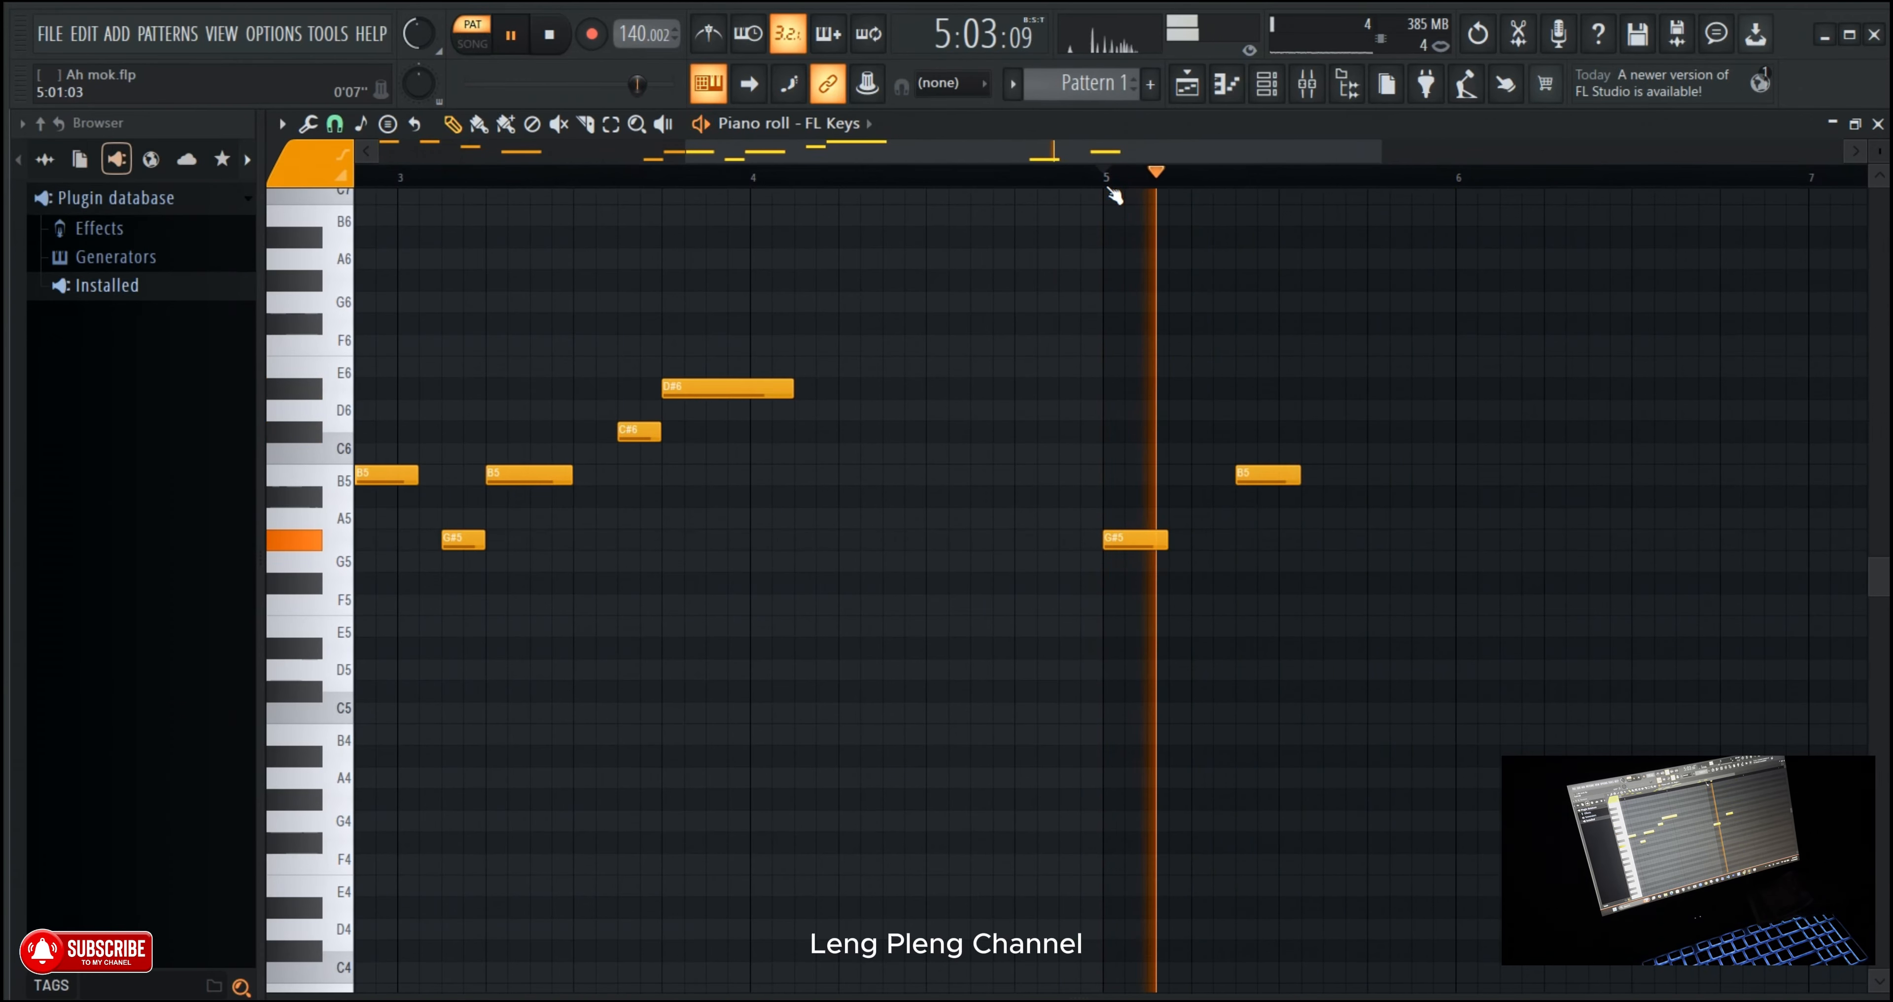
pyautogui.click(548, 34)
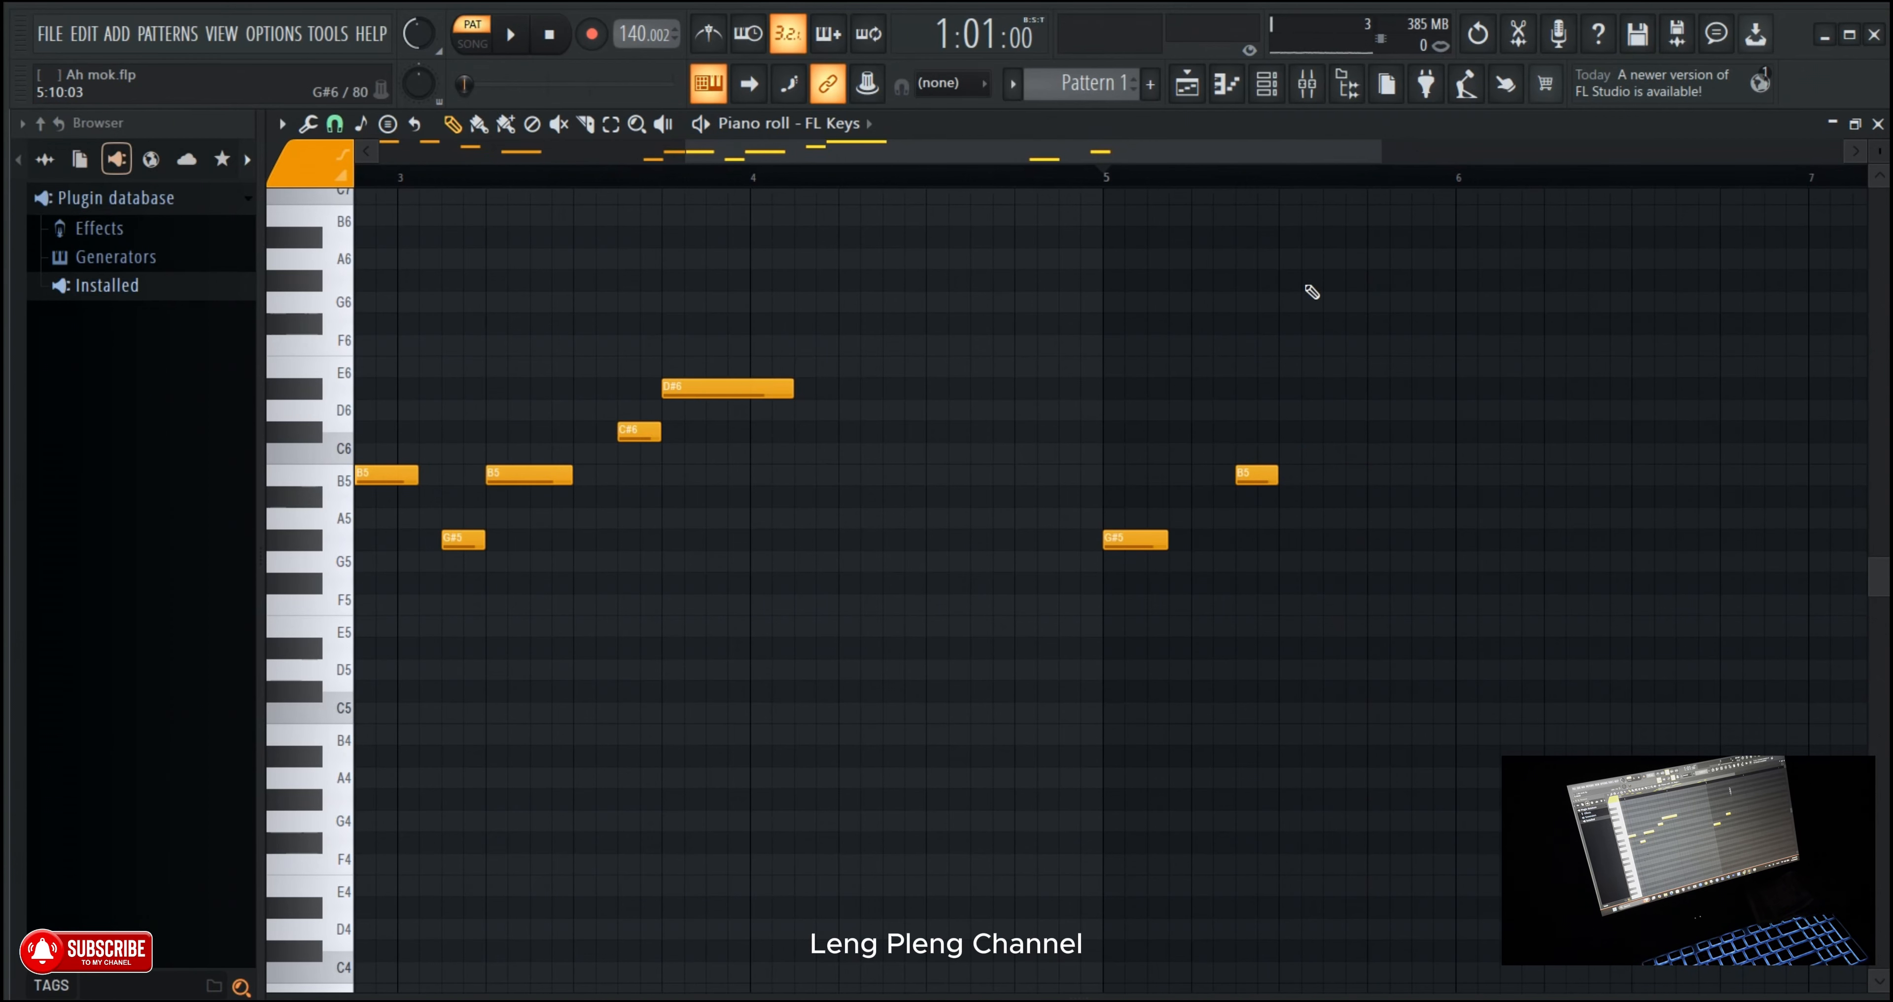
# Step: Play the bar 5 notes from late bar 4 in pattern mode, and compare them with the vocals in song mode
pyautogui.scroll(3, 1313, 195)
pyautogui.scroll(-4, 1313, 195)
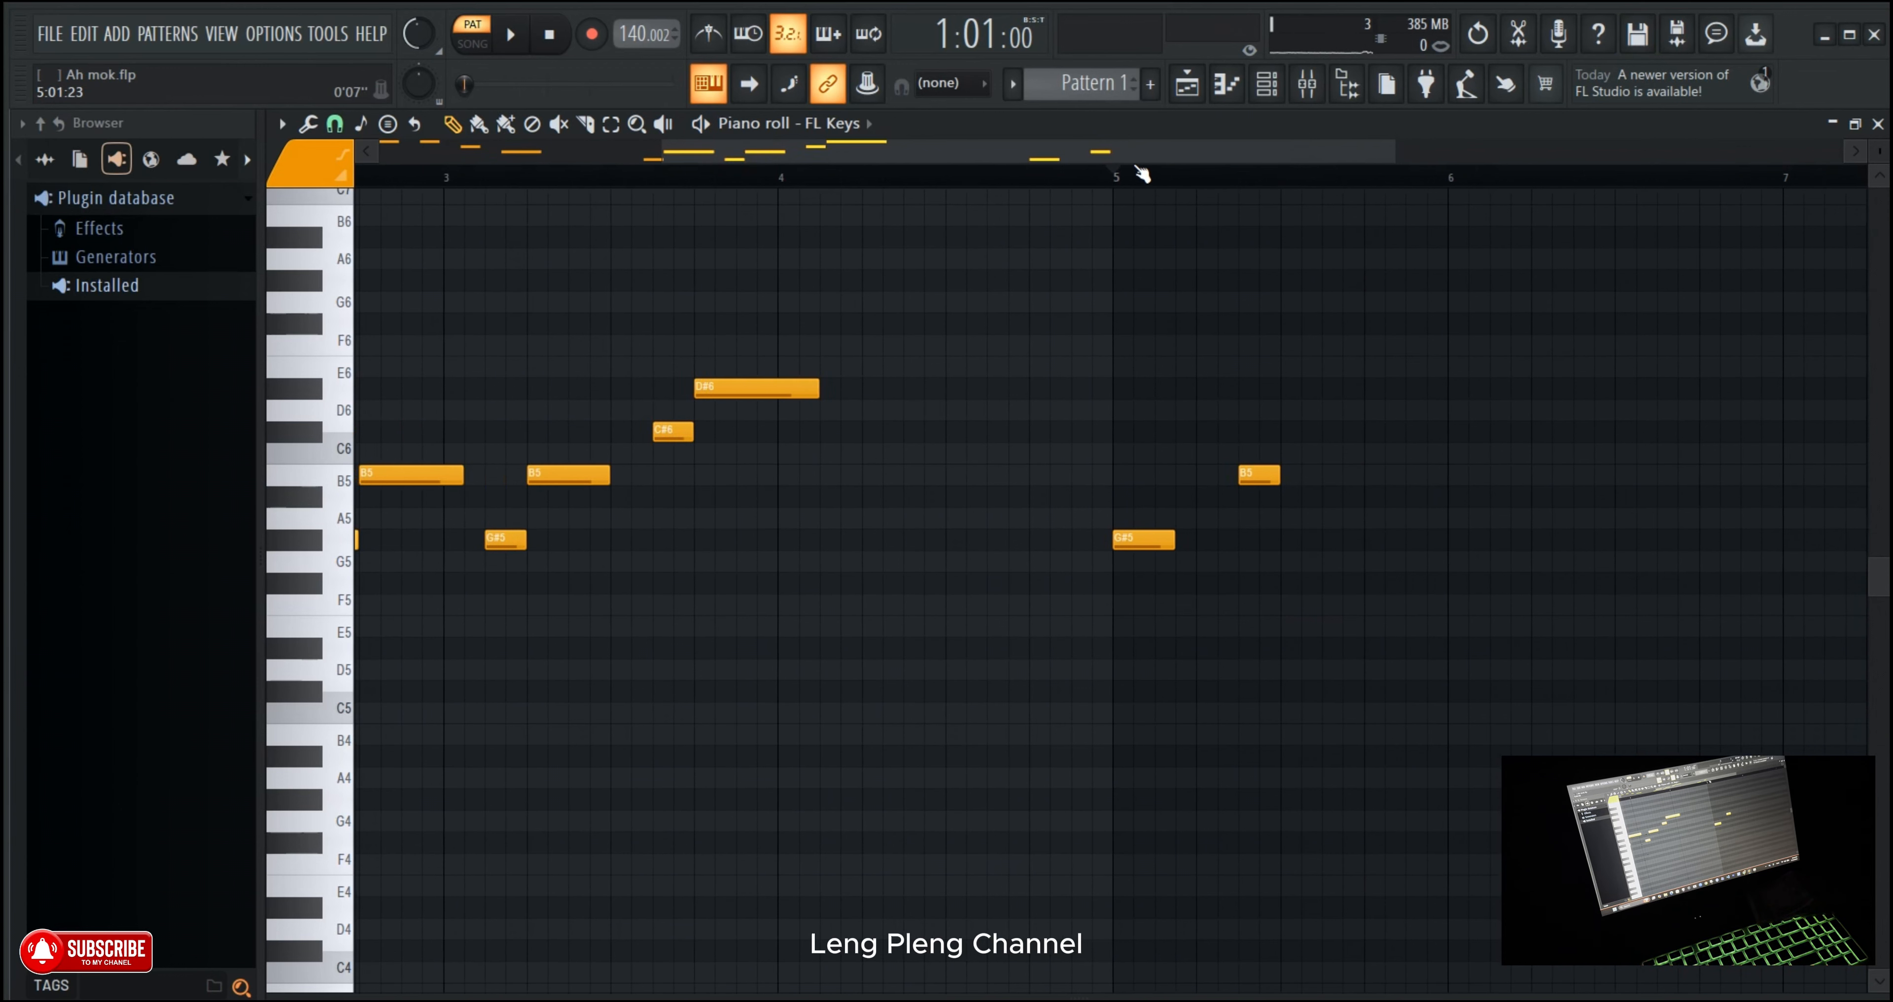
pyautogui.click(1101, 195)
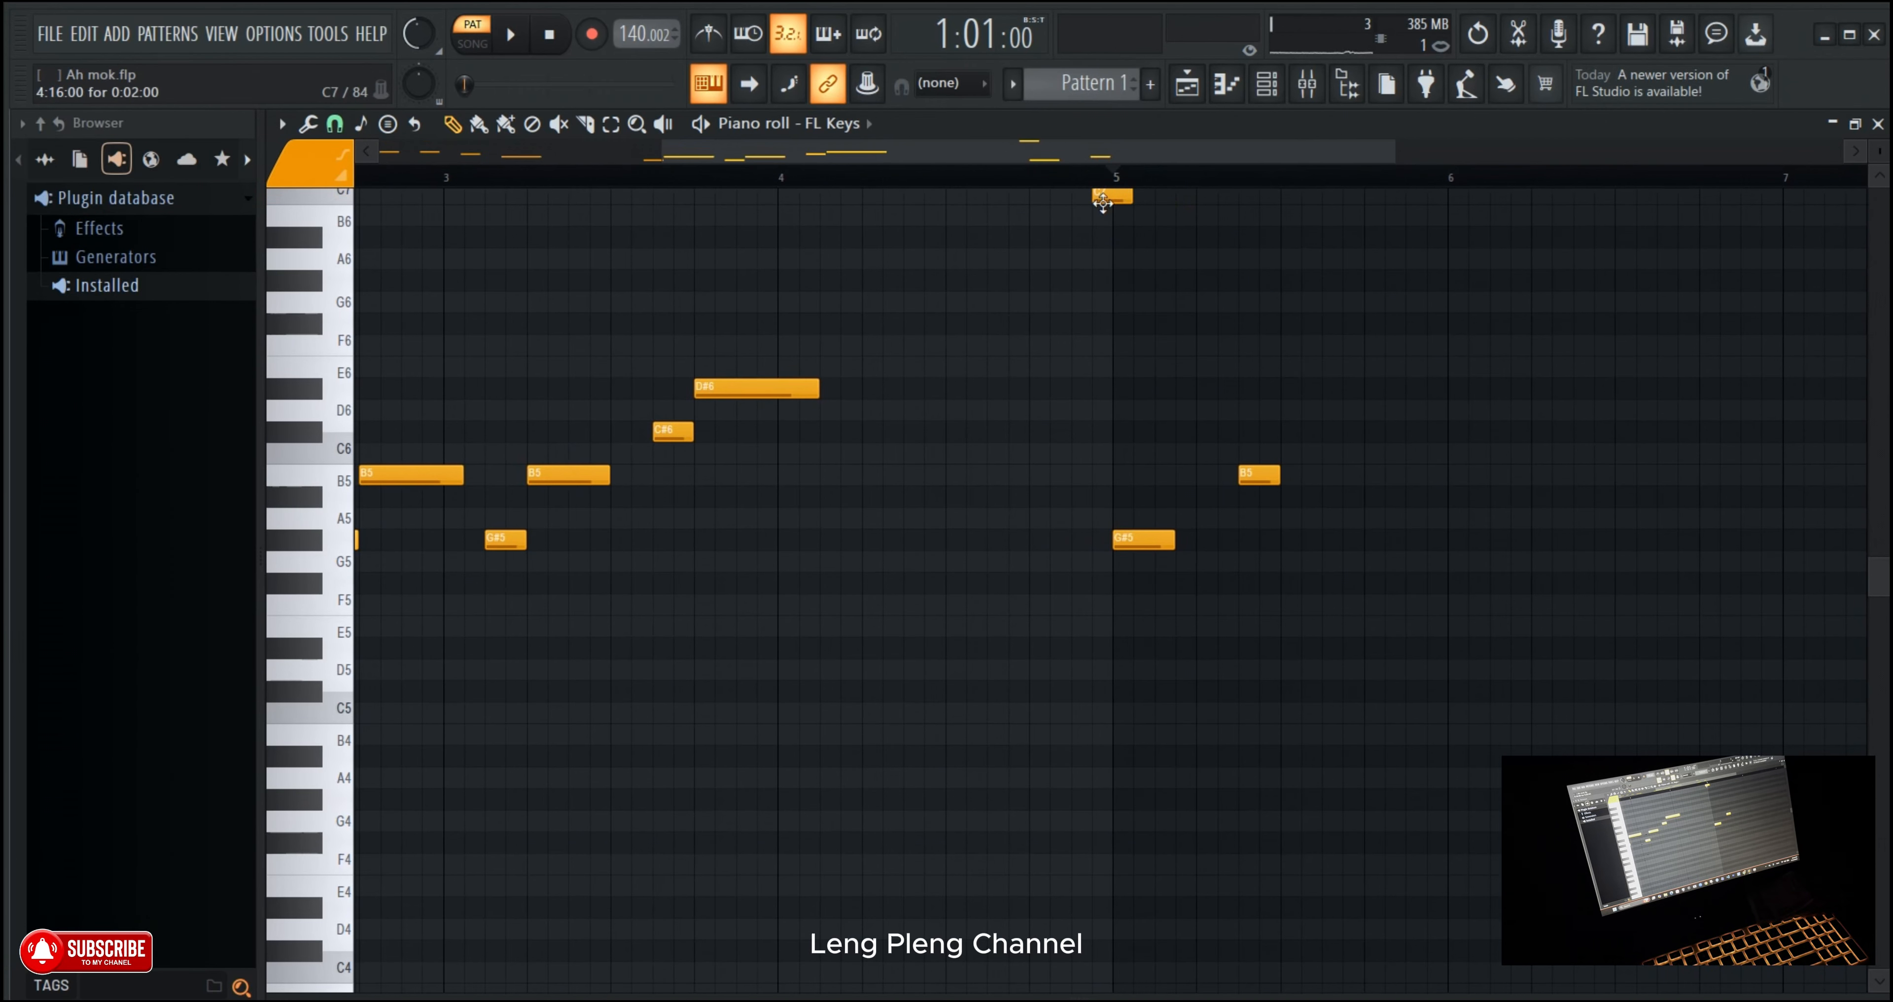
pyautogui.rightClick(1102, 197)
pyautogui.click(1073, 177)
pyautogui.click(512, 34)
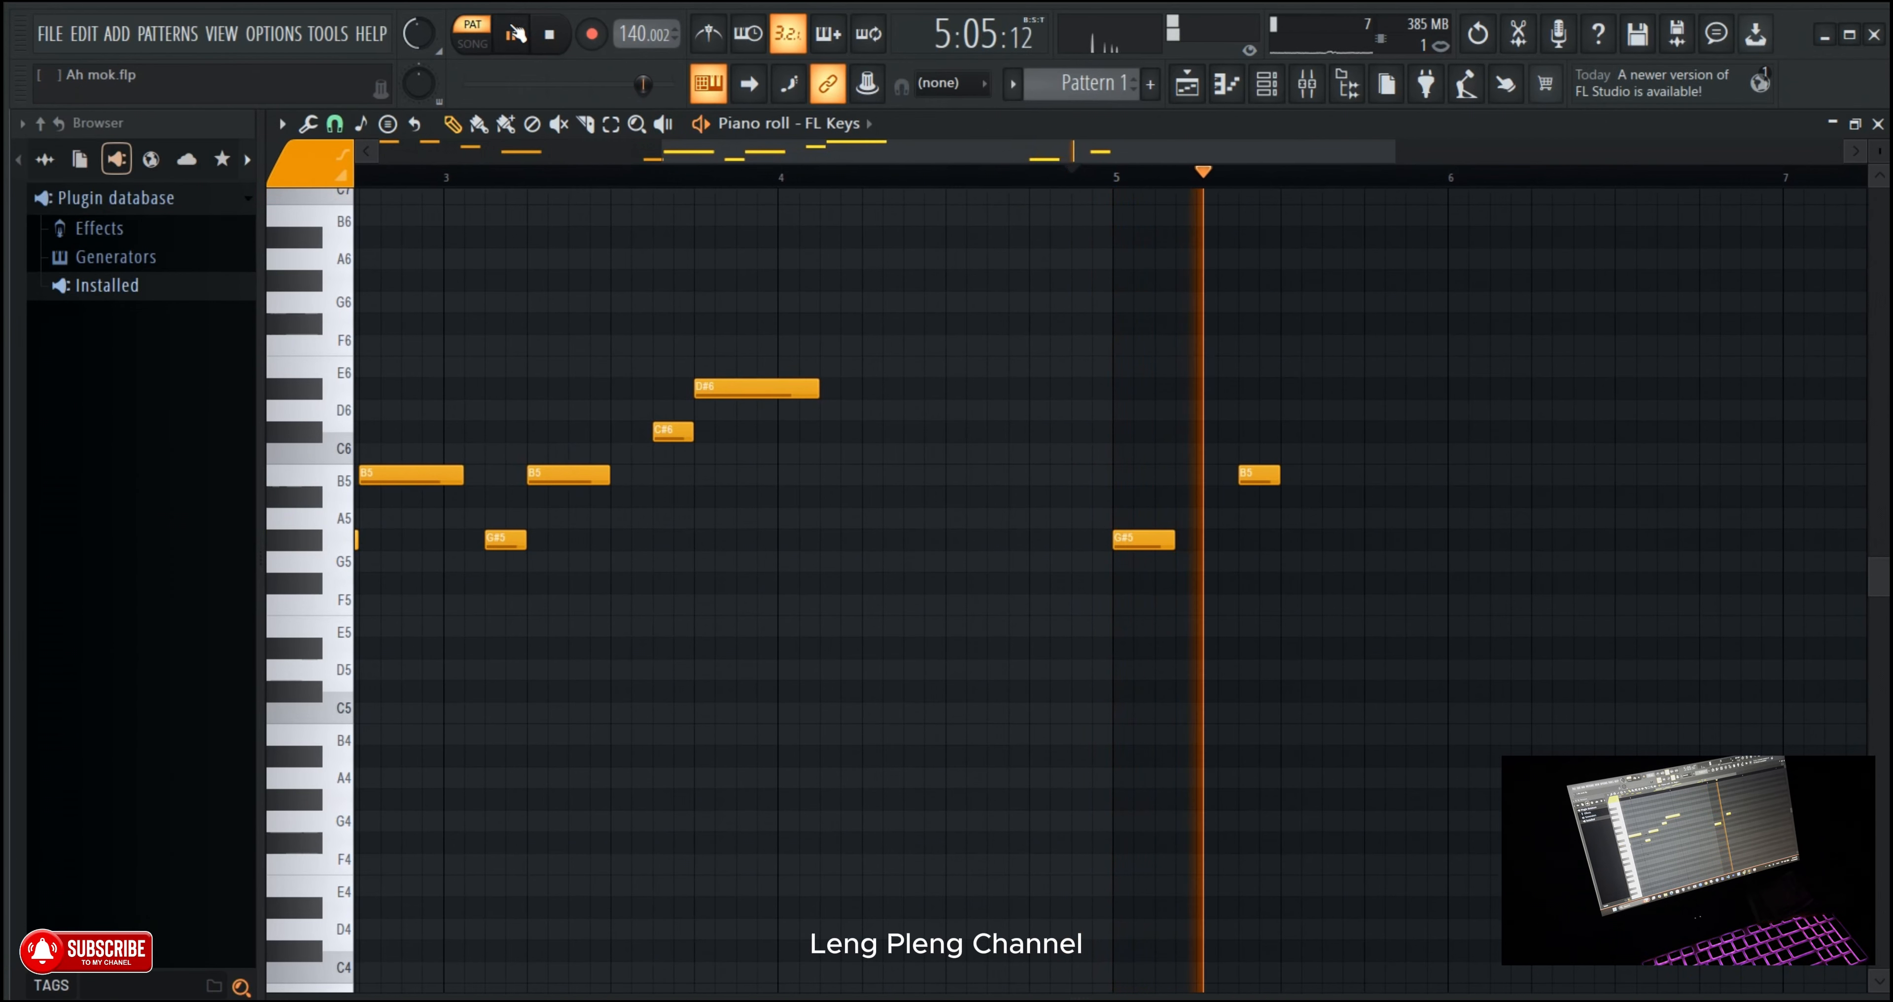
pyautogui.click(471, 34)
pyautogui.click(1077, 176)
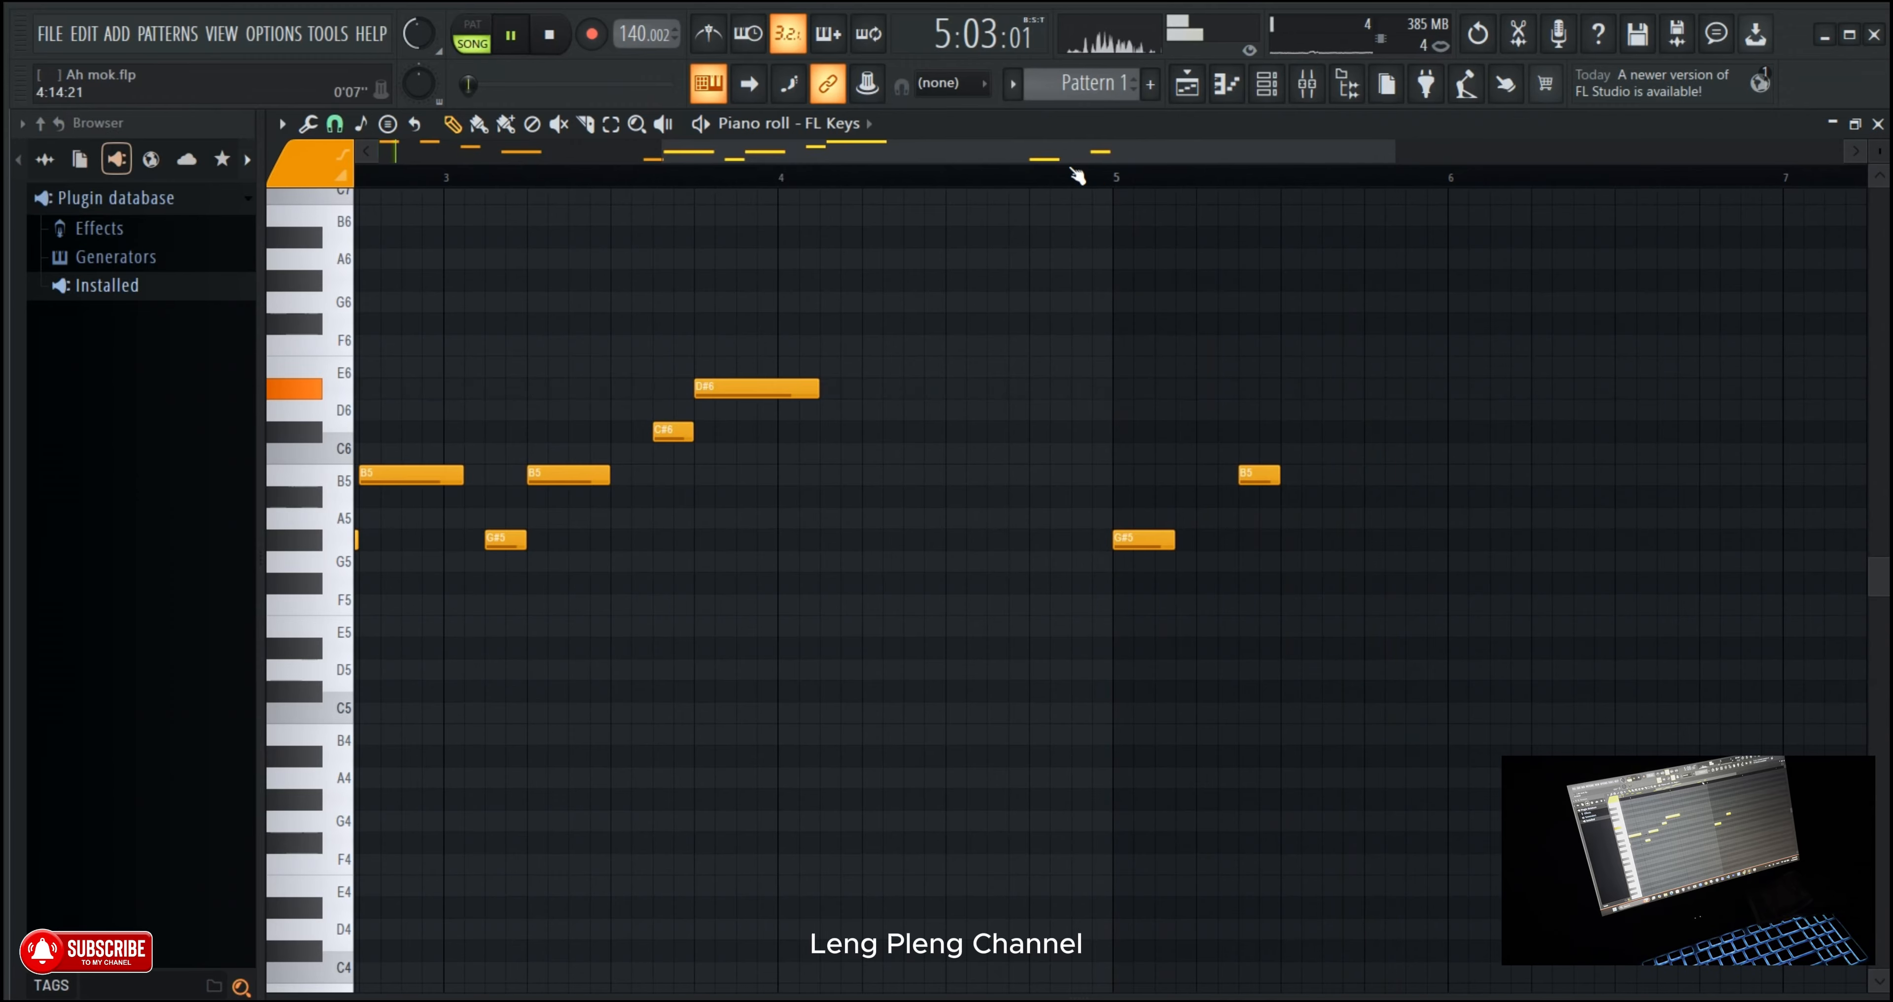
# Step: Add a C#6 note in bar 5, play it back, and fit it to a single step at step 10
pyautogui.scroll(-1, 1077, 177)
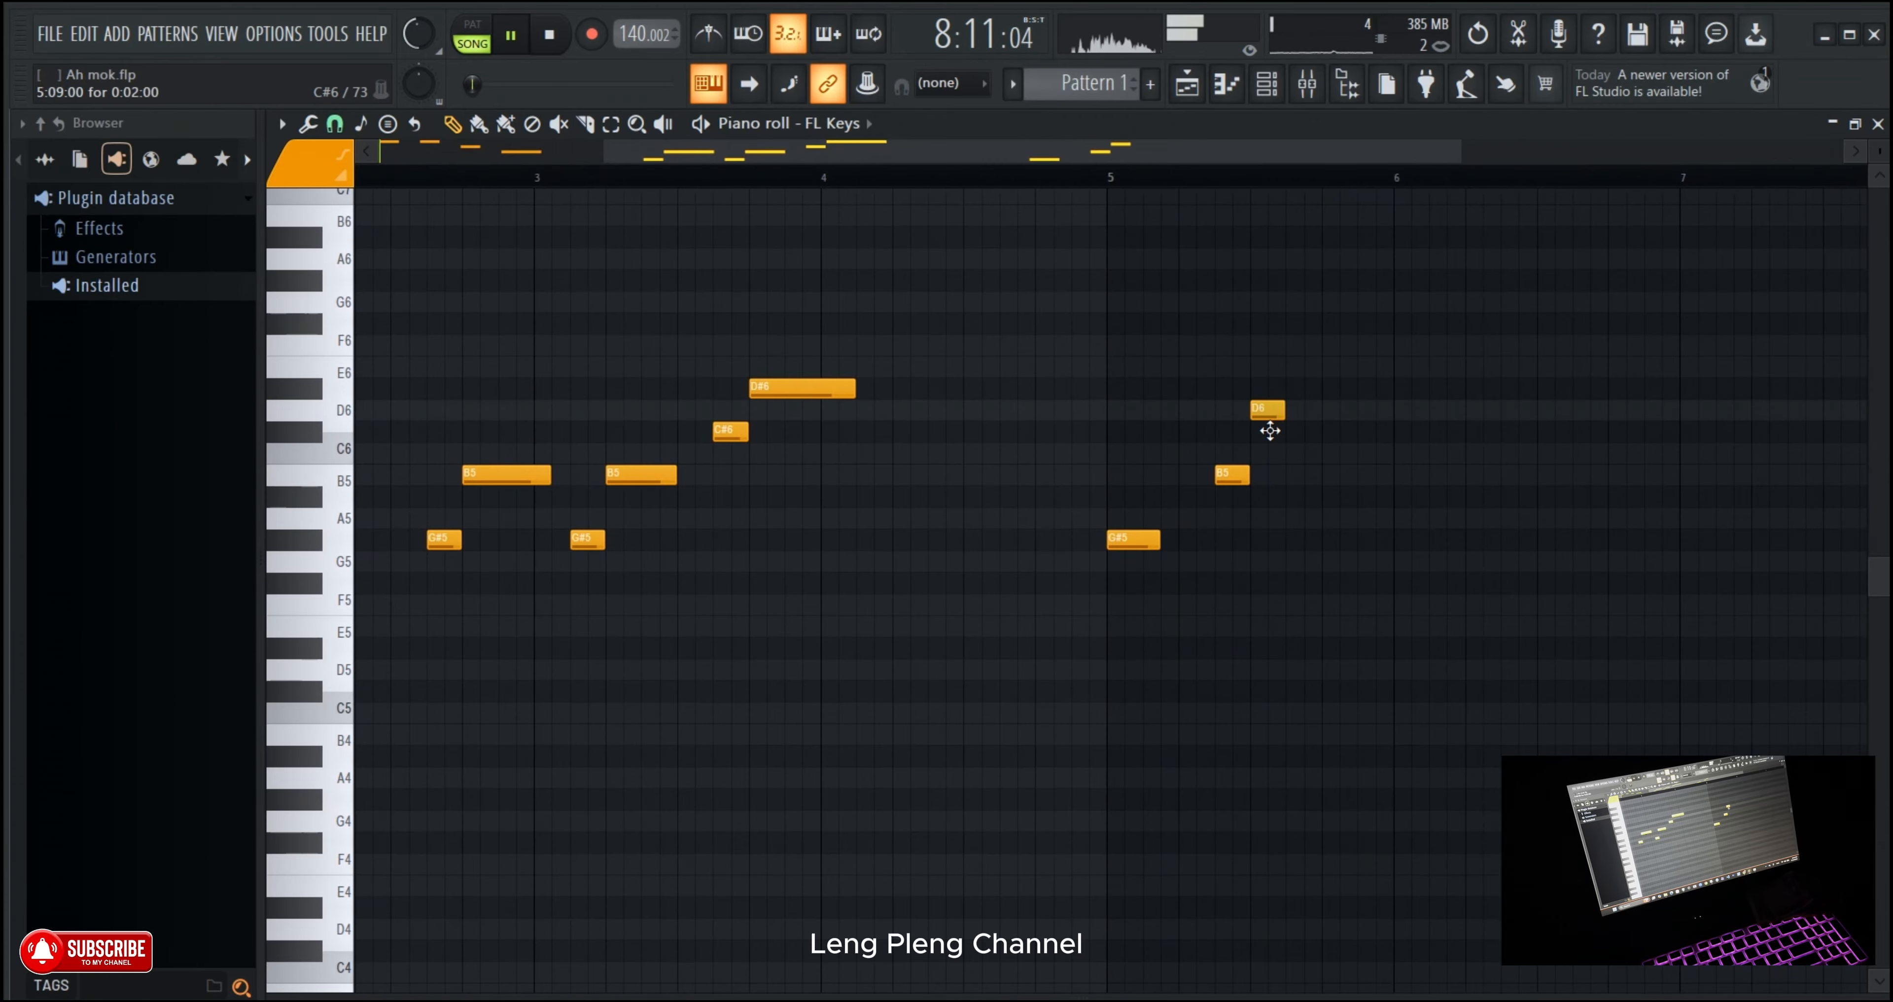
pyautogui.click(1115, 176)
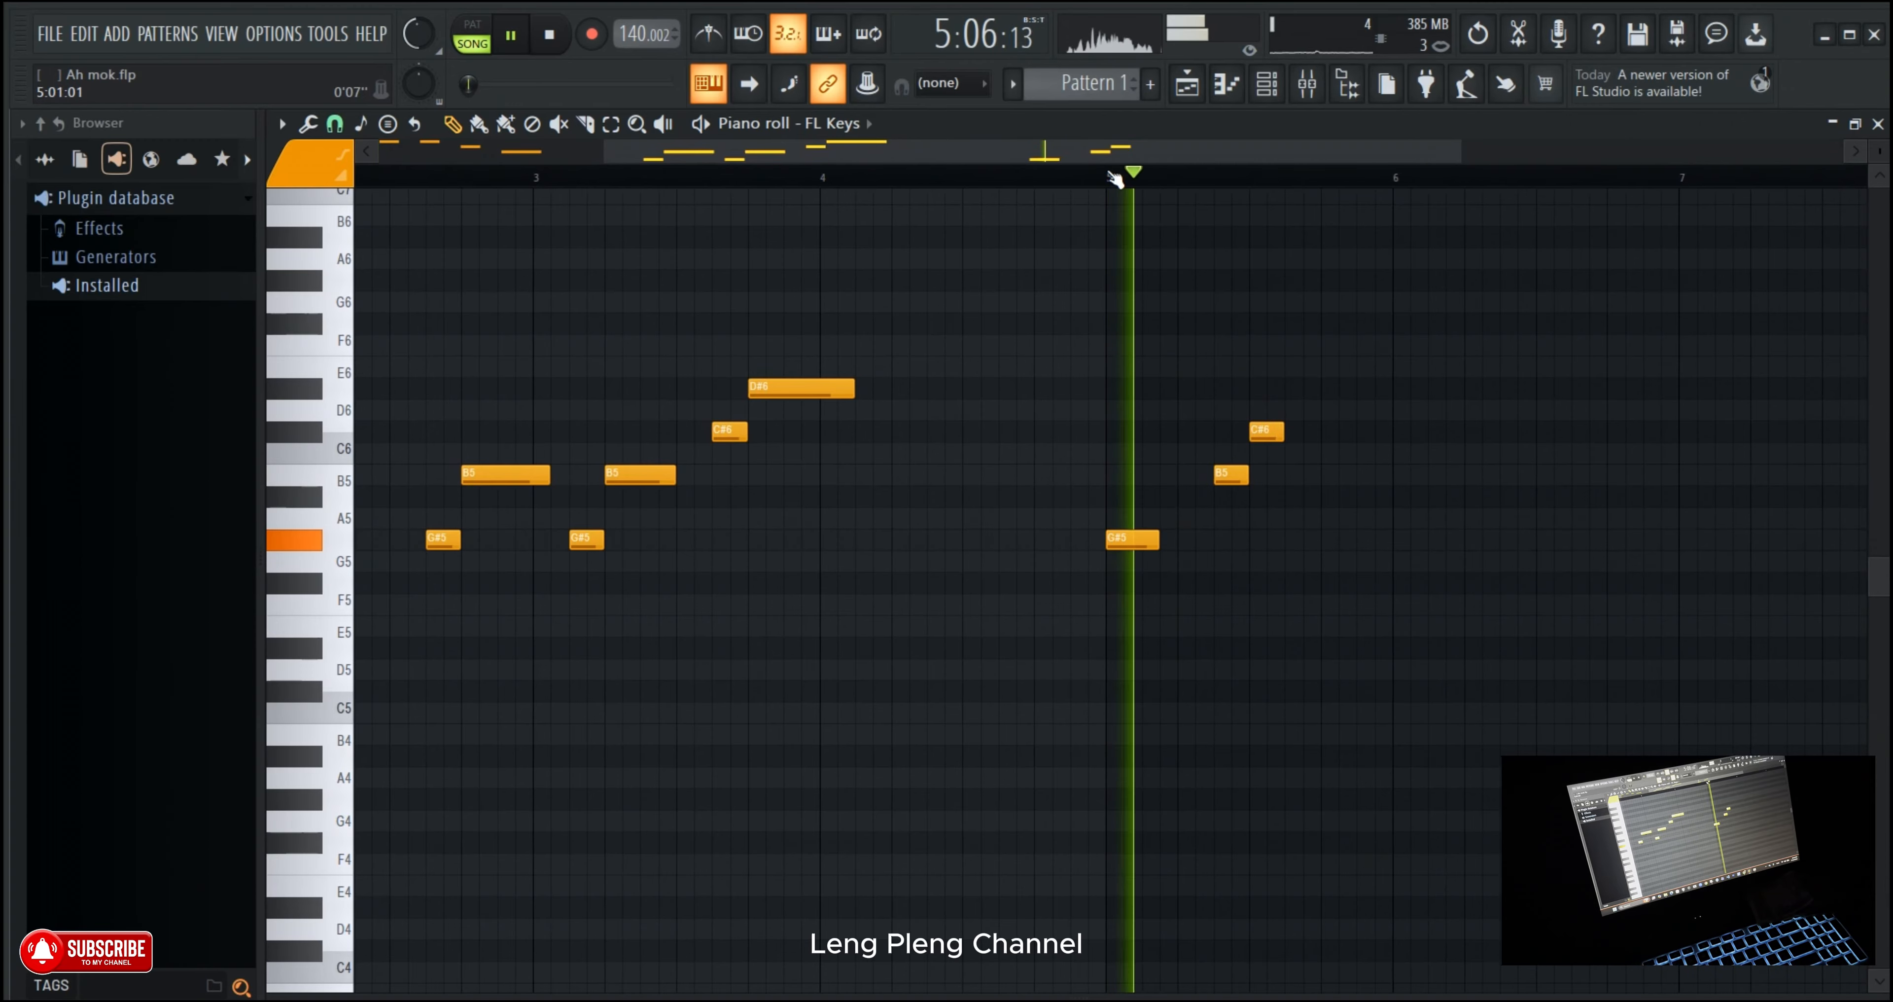
pyautogui.scroll(3, 1115, 176)
pyautogui.scroll(1, 1114, 180)
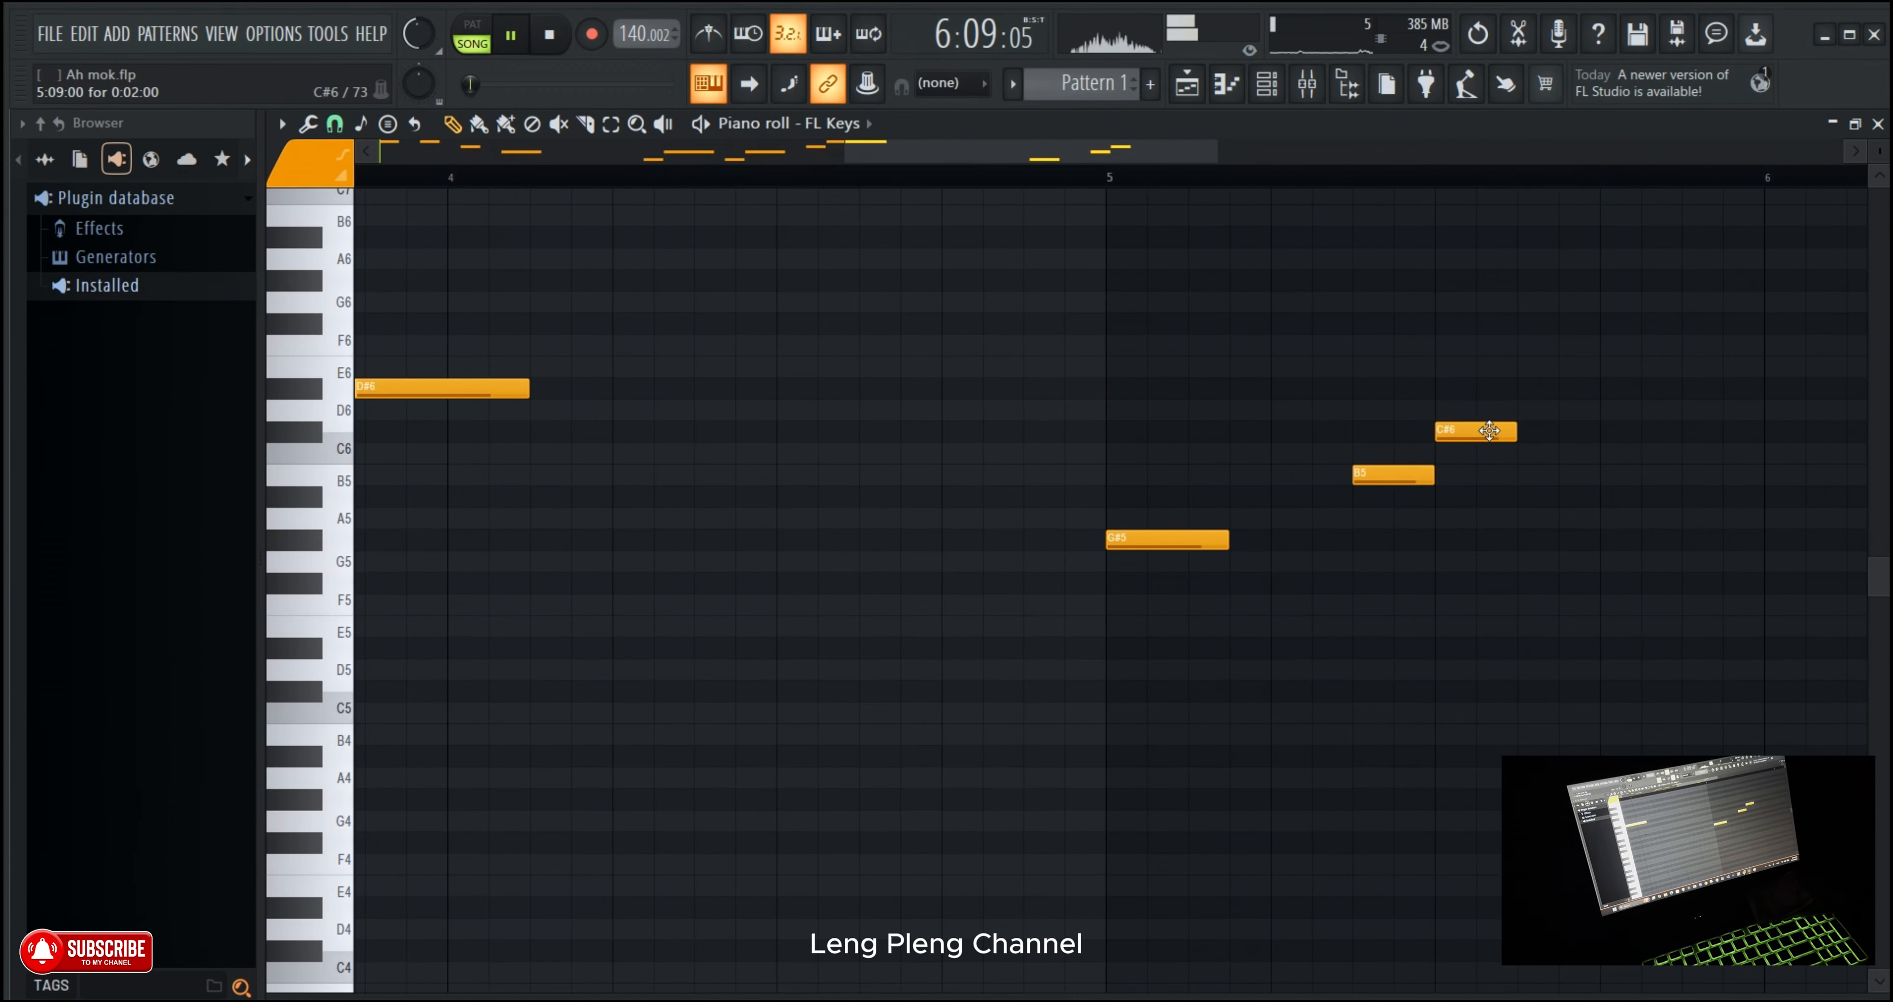
pyautogui.moveTo(1480, 429); pyautogui.dragTo(1520, 428)
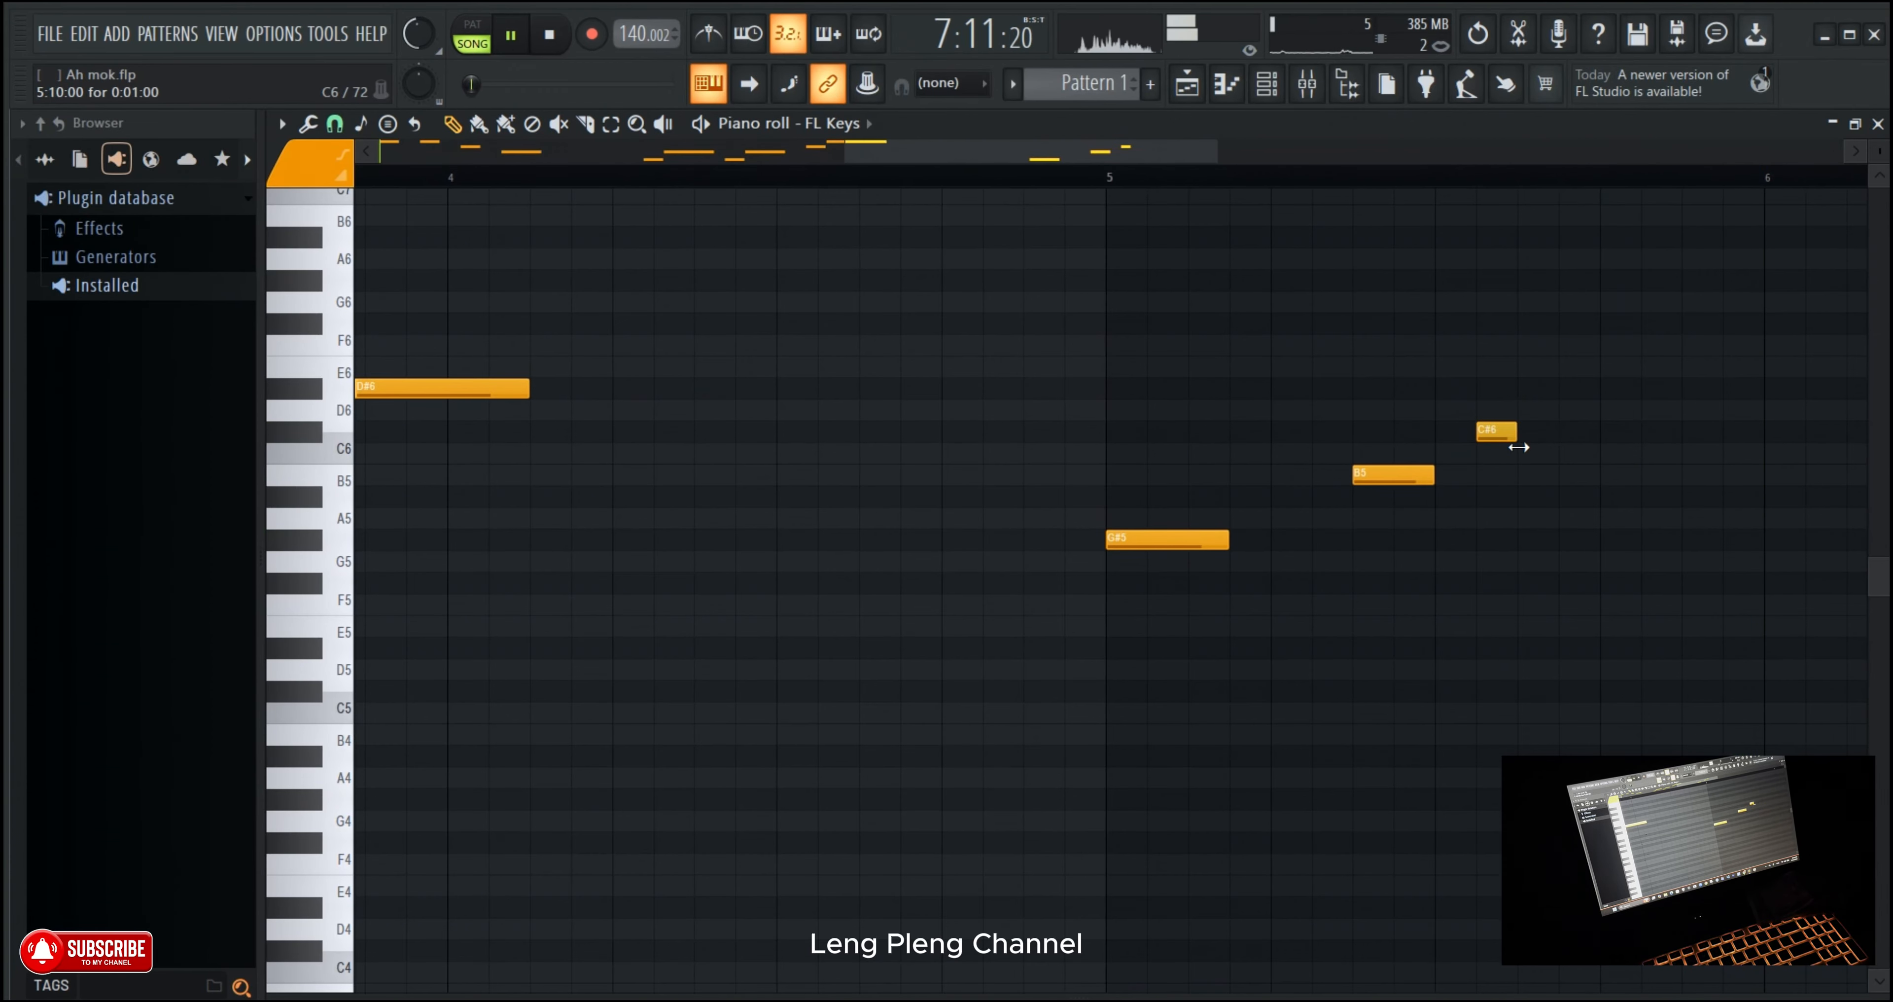
# Step: Add a two-step B5 note at step 11 and a five-step C#6 note at step 13 of bar 5, playing bar 5 back
pyautogui.click(1533, 473)
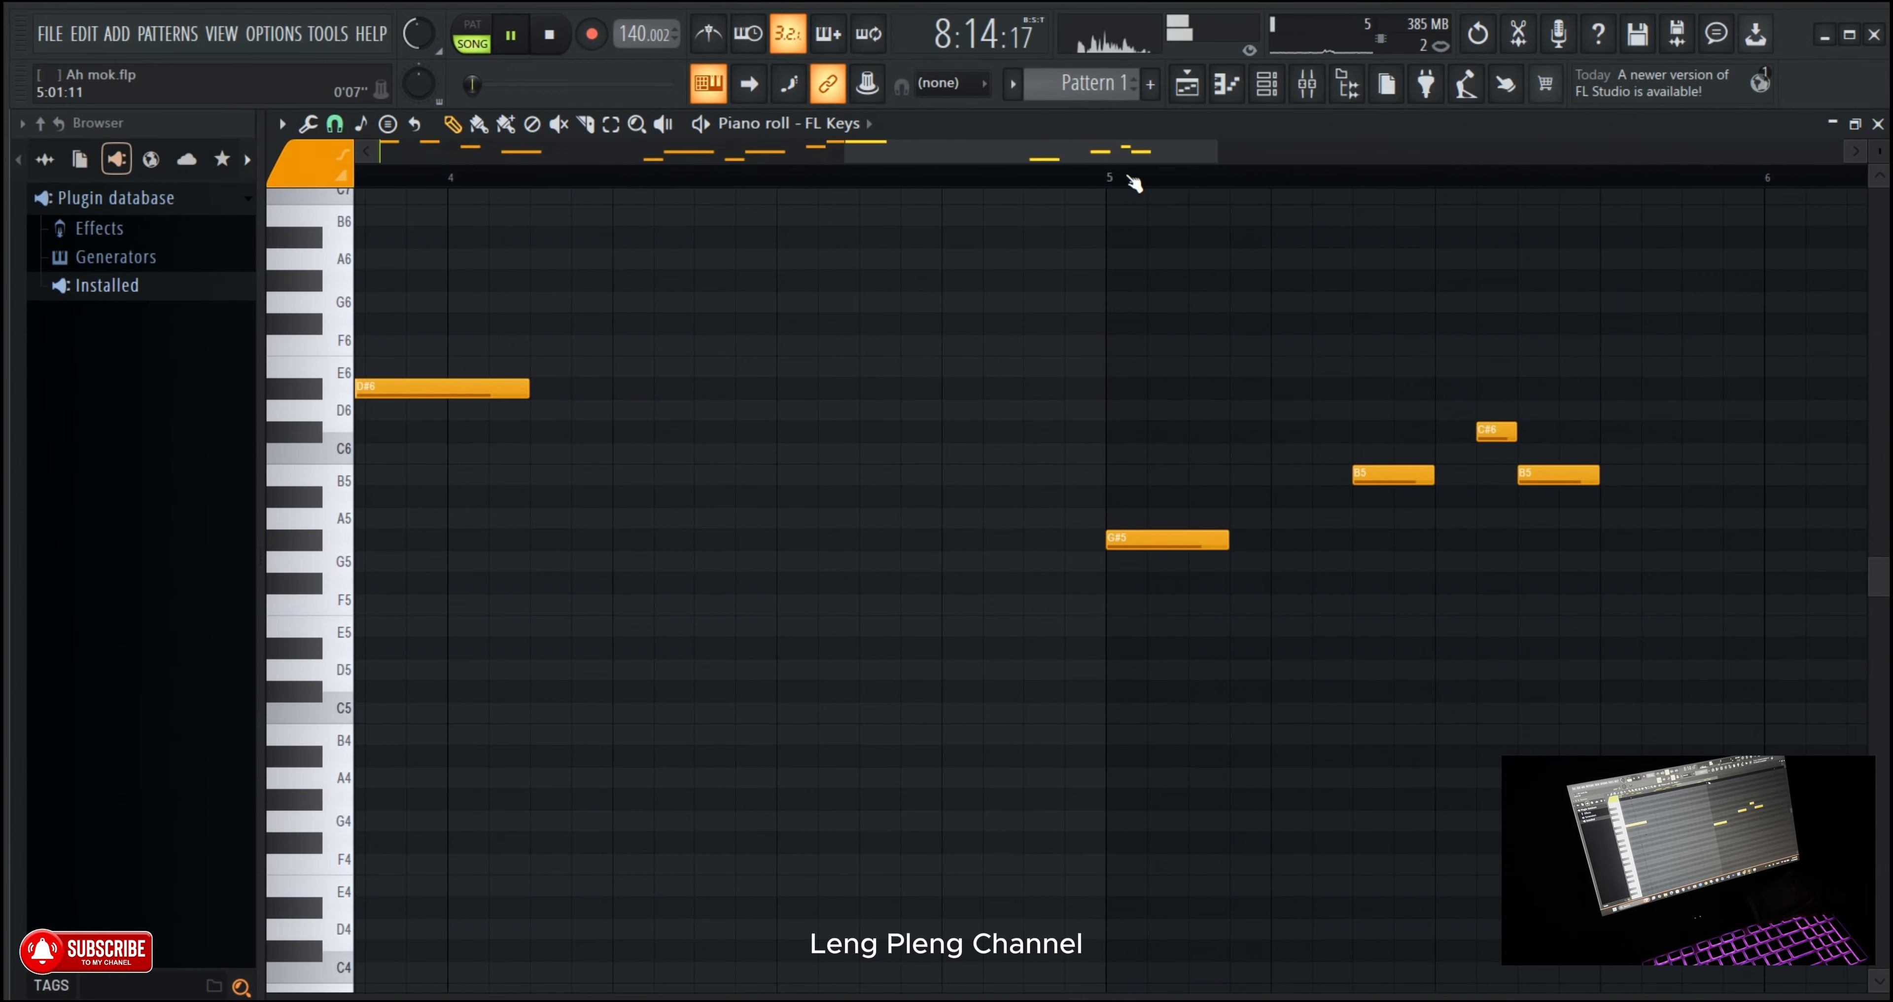
pyautogui.click(1112, 178)
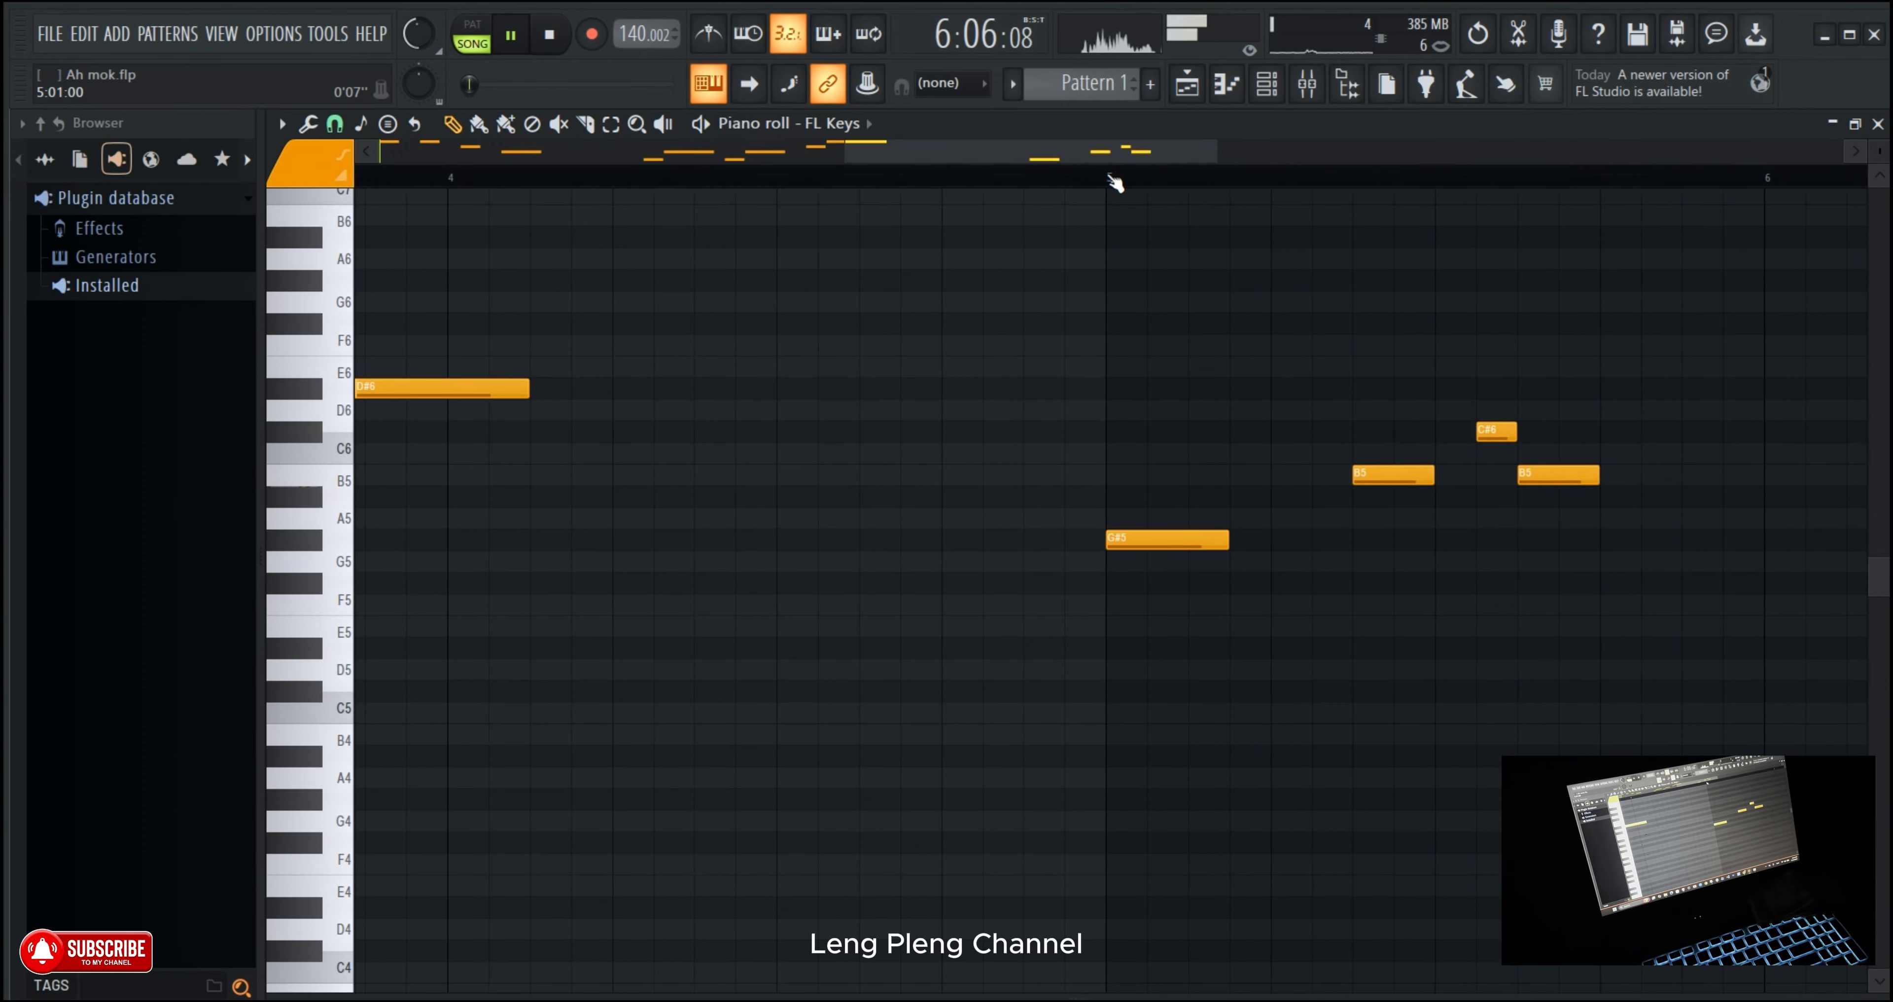
pyautogui.scroll(-1, 1117, 178)
pyautogui.click(1558, 432)
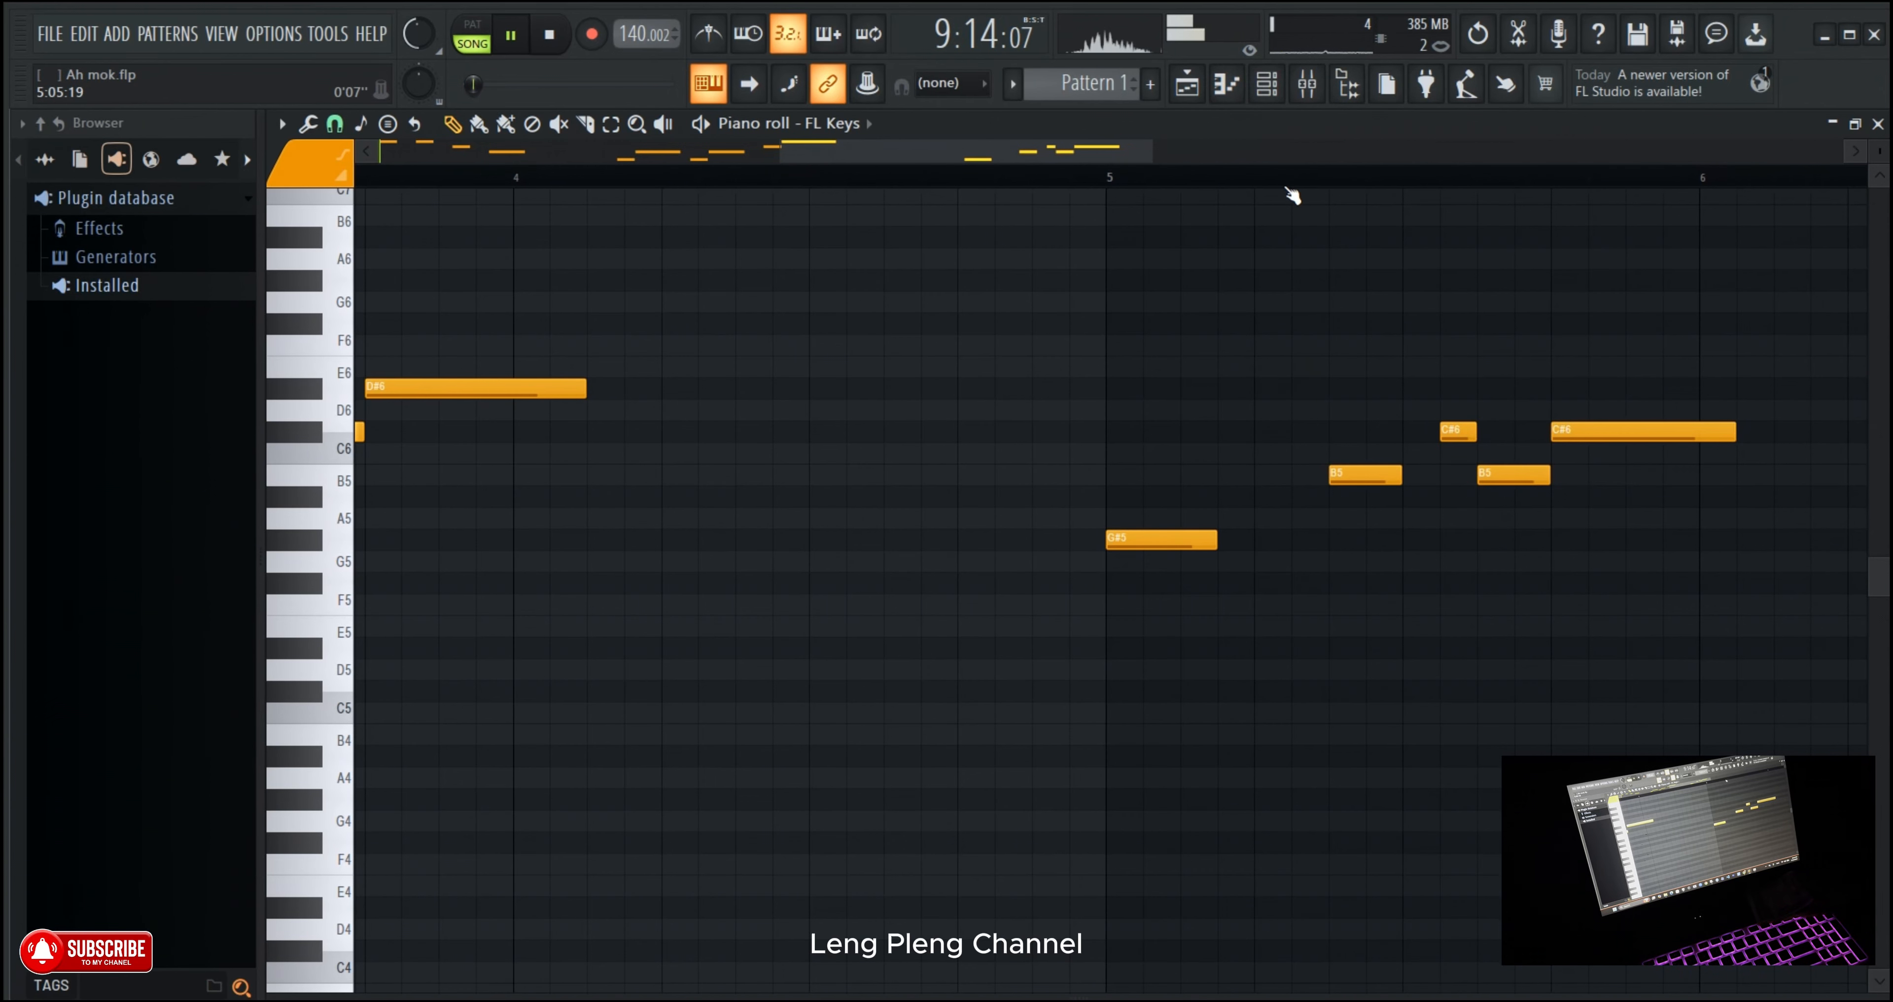
# Step: Listen on from bar 5 into bar 6 and place a two-step A#5 note at step 14 of bar 6
pyautogui.scroll(-2, 1287, 186)
pyautogui.click(1239, 182)
pyautogui.moveTo(1164, 147); pyautogui.dragTo(1487, 207)
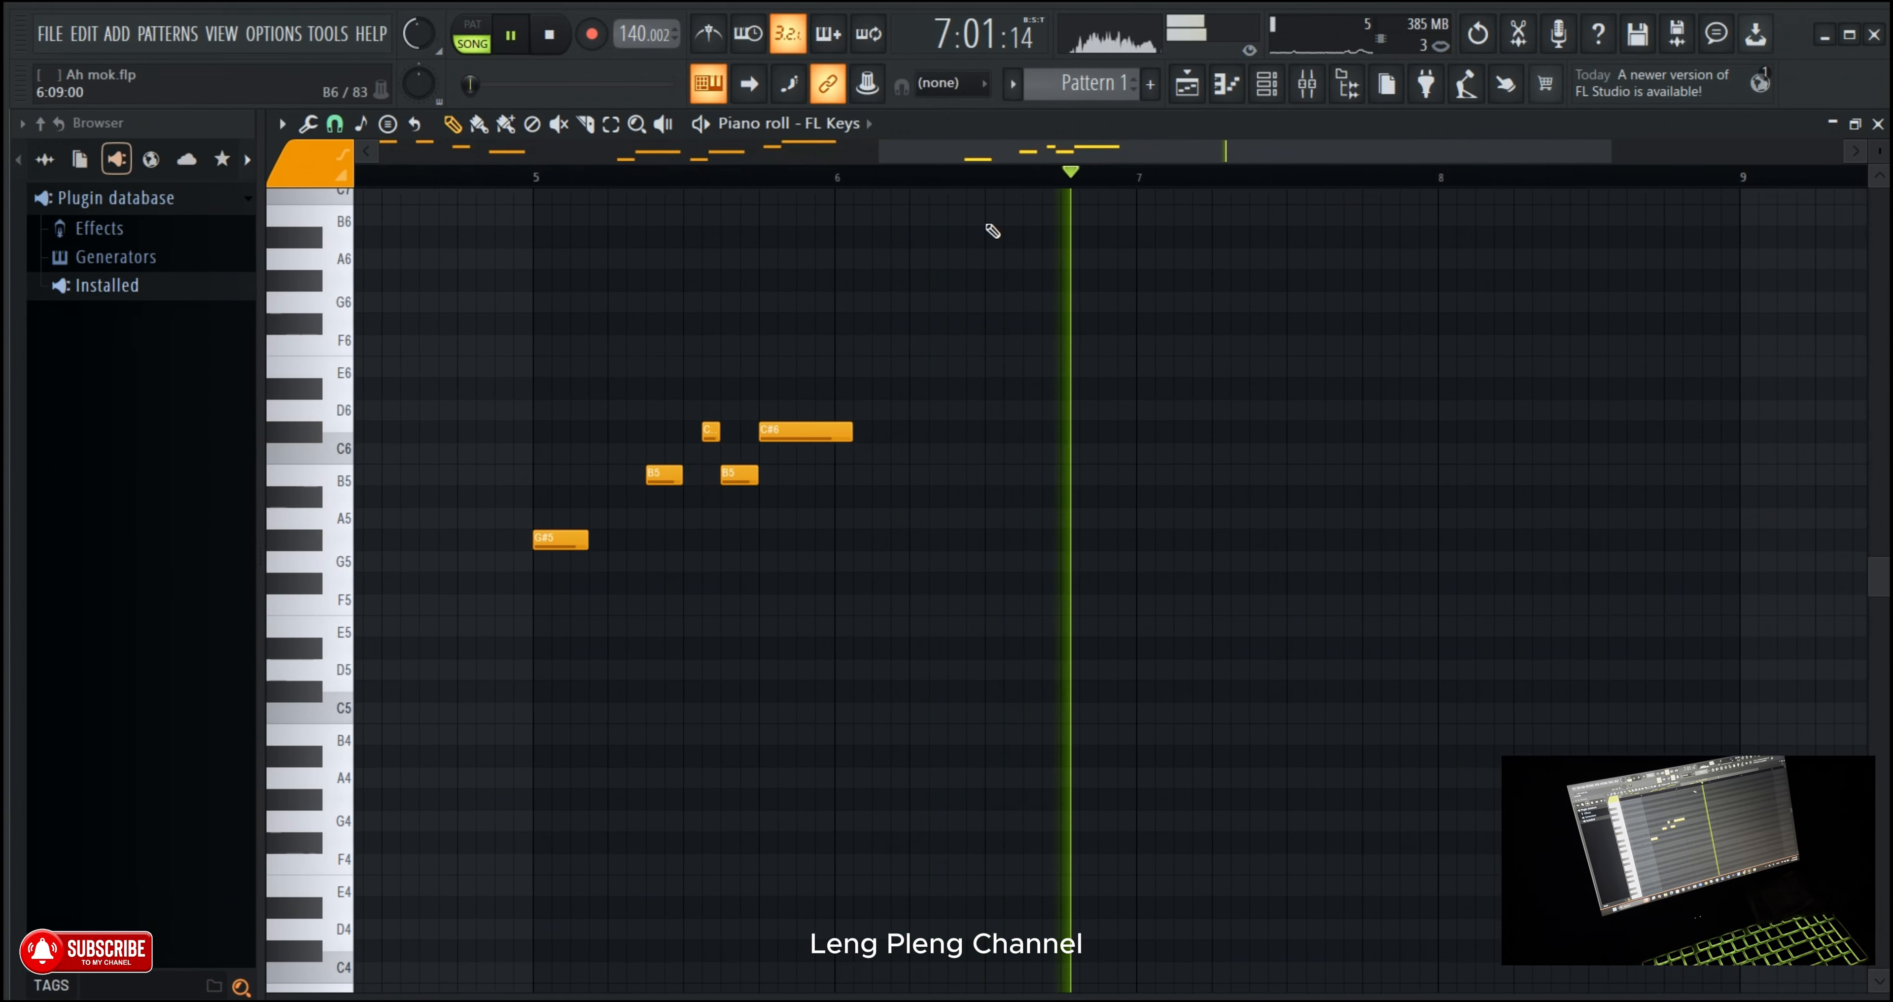
pyautogui.click(853, 176)
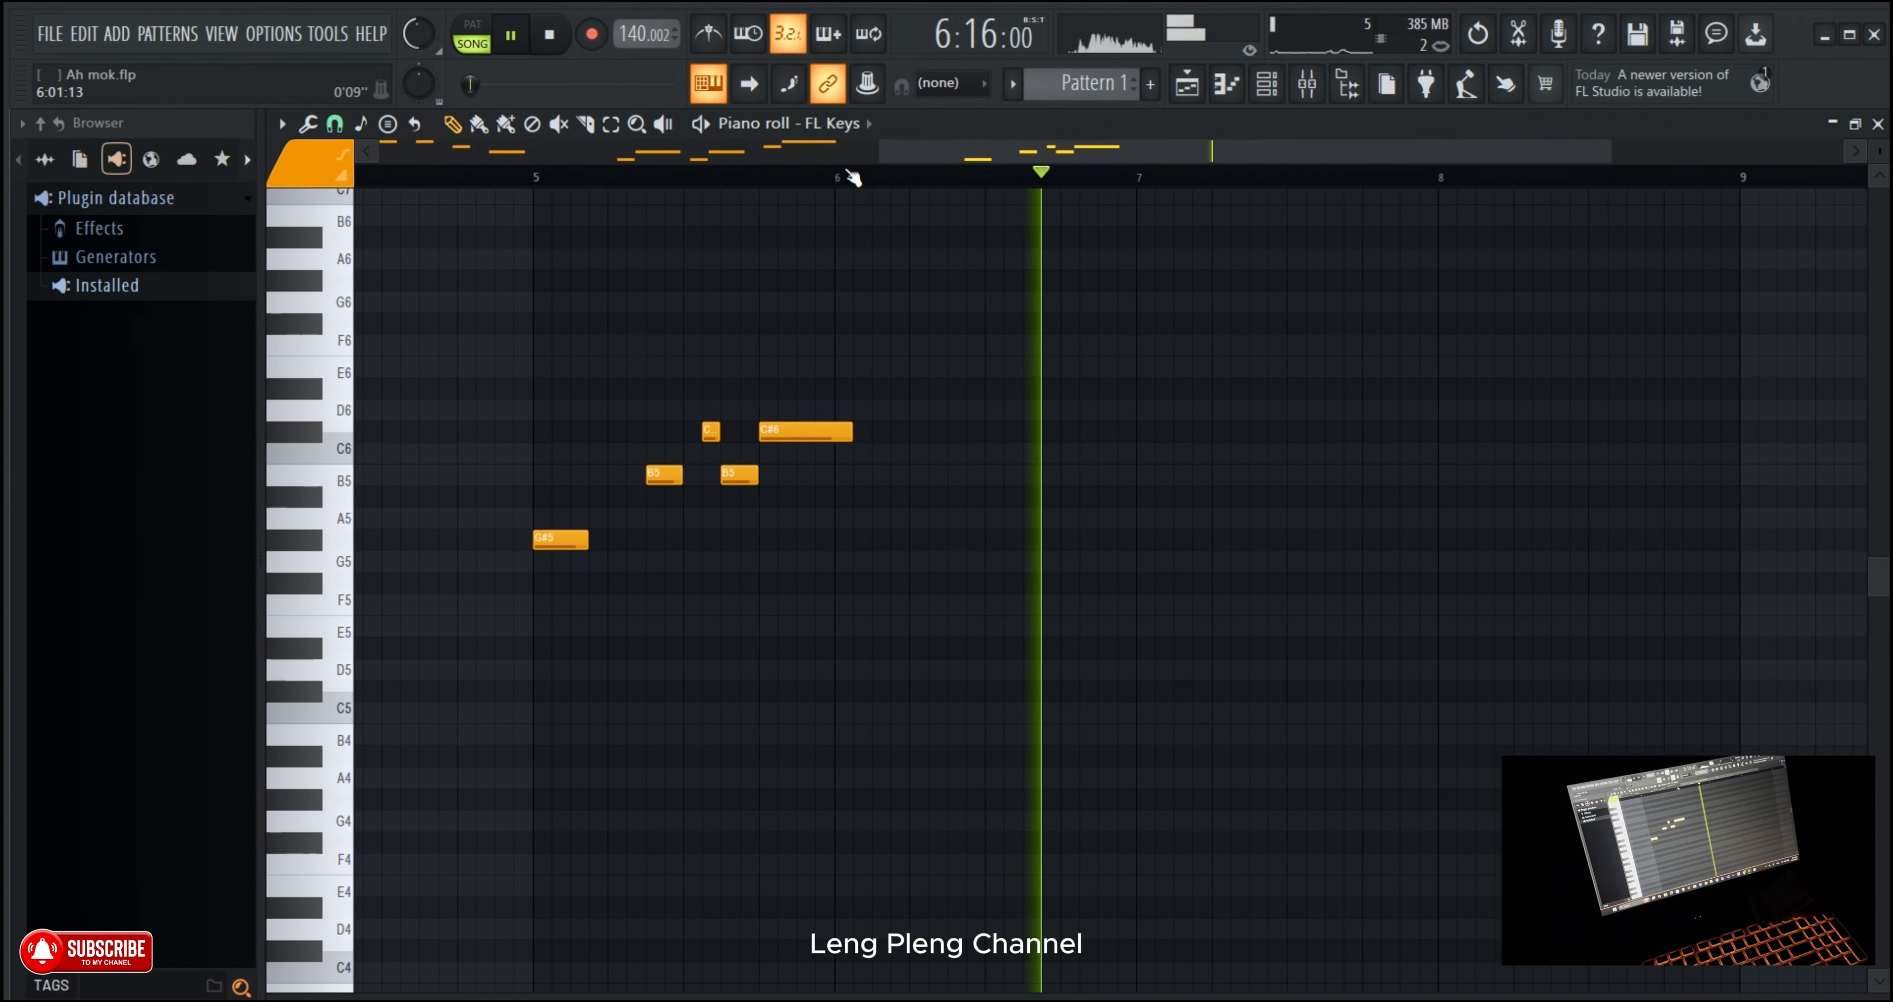
pyautogui.click(849, 174)
pyautogui.click(1063, 524)
pyautogui.rightClick(1067, 526)
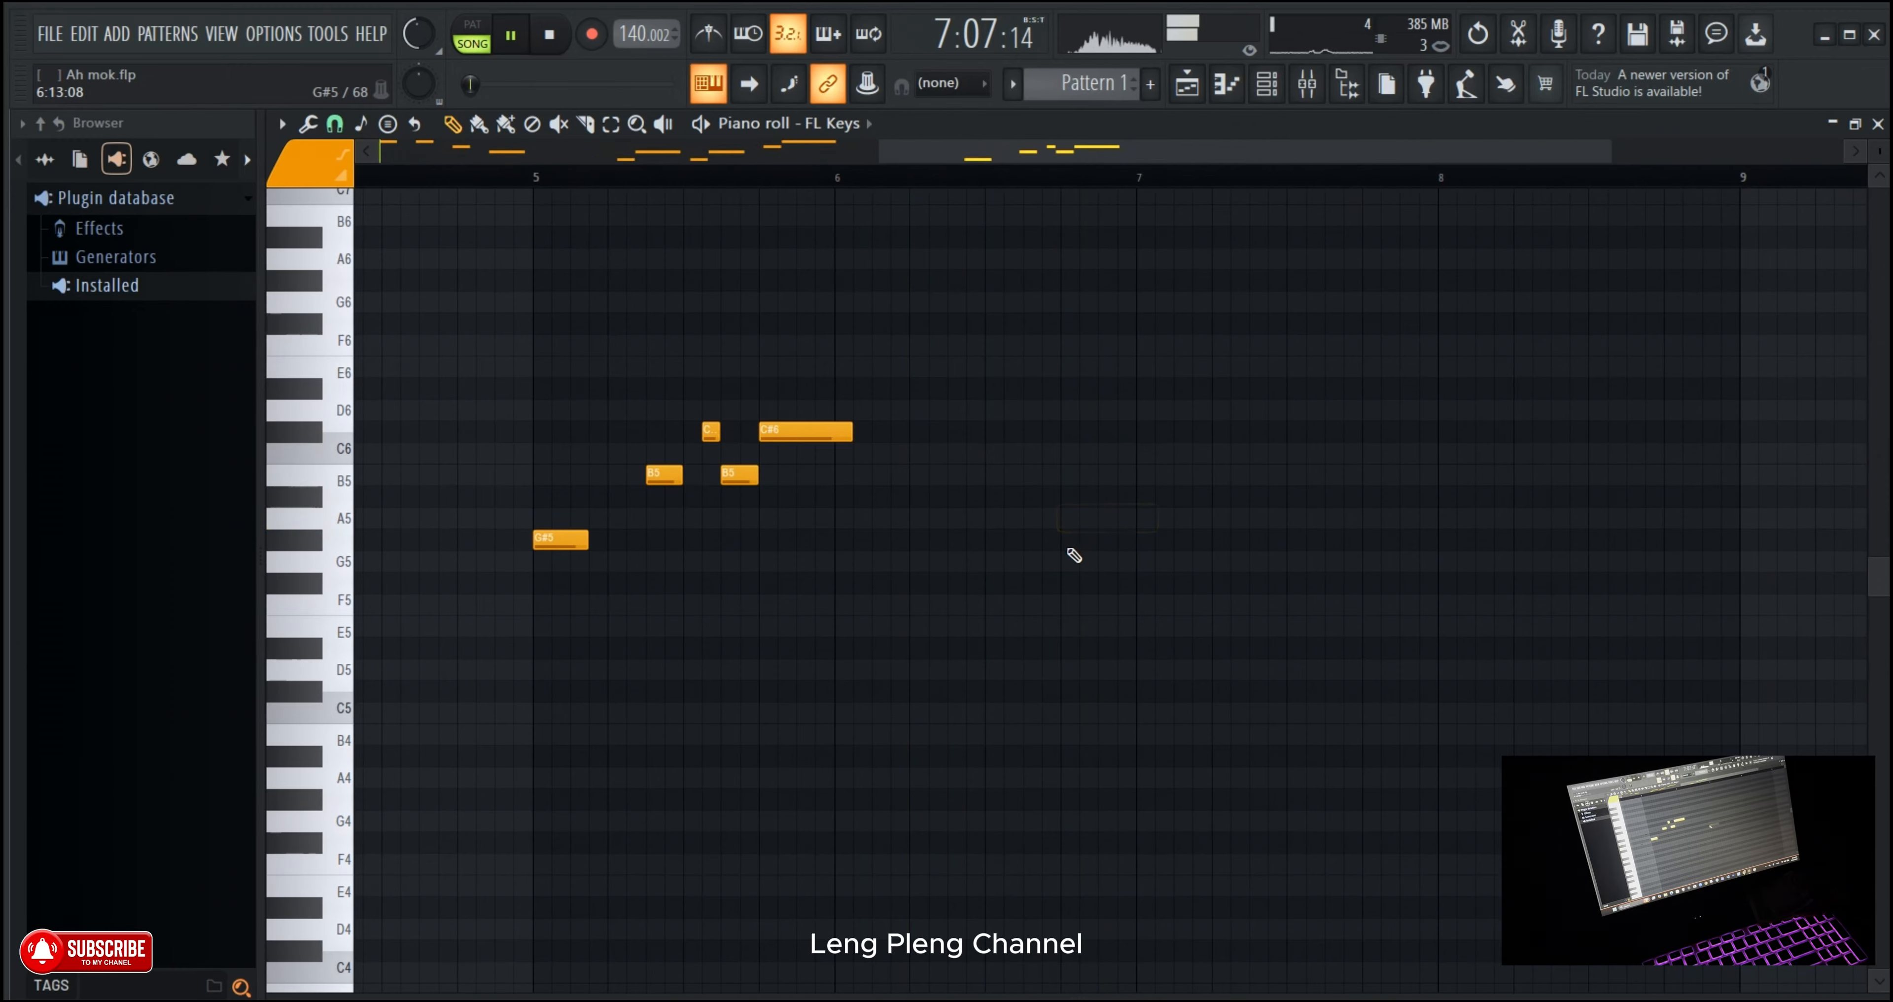
pyautogui.click(1069, 543)
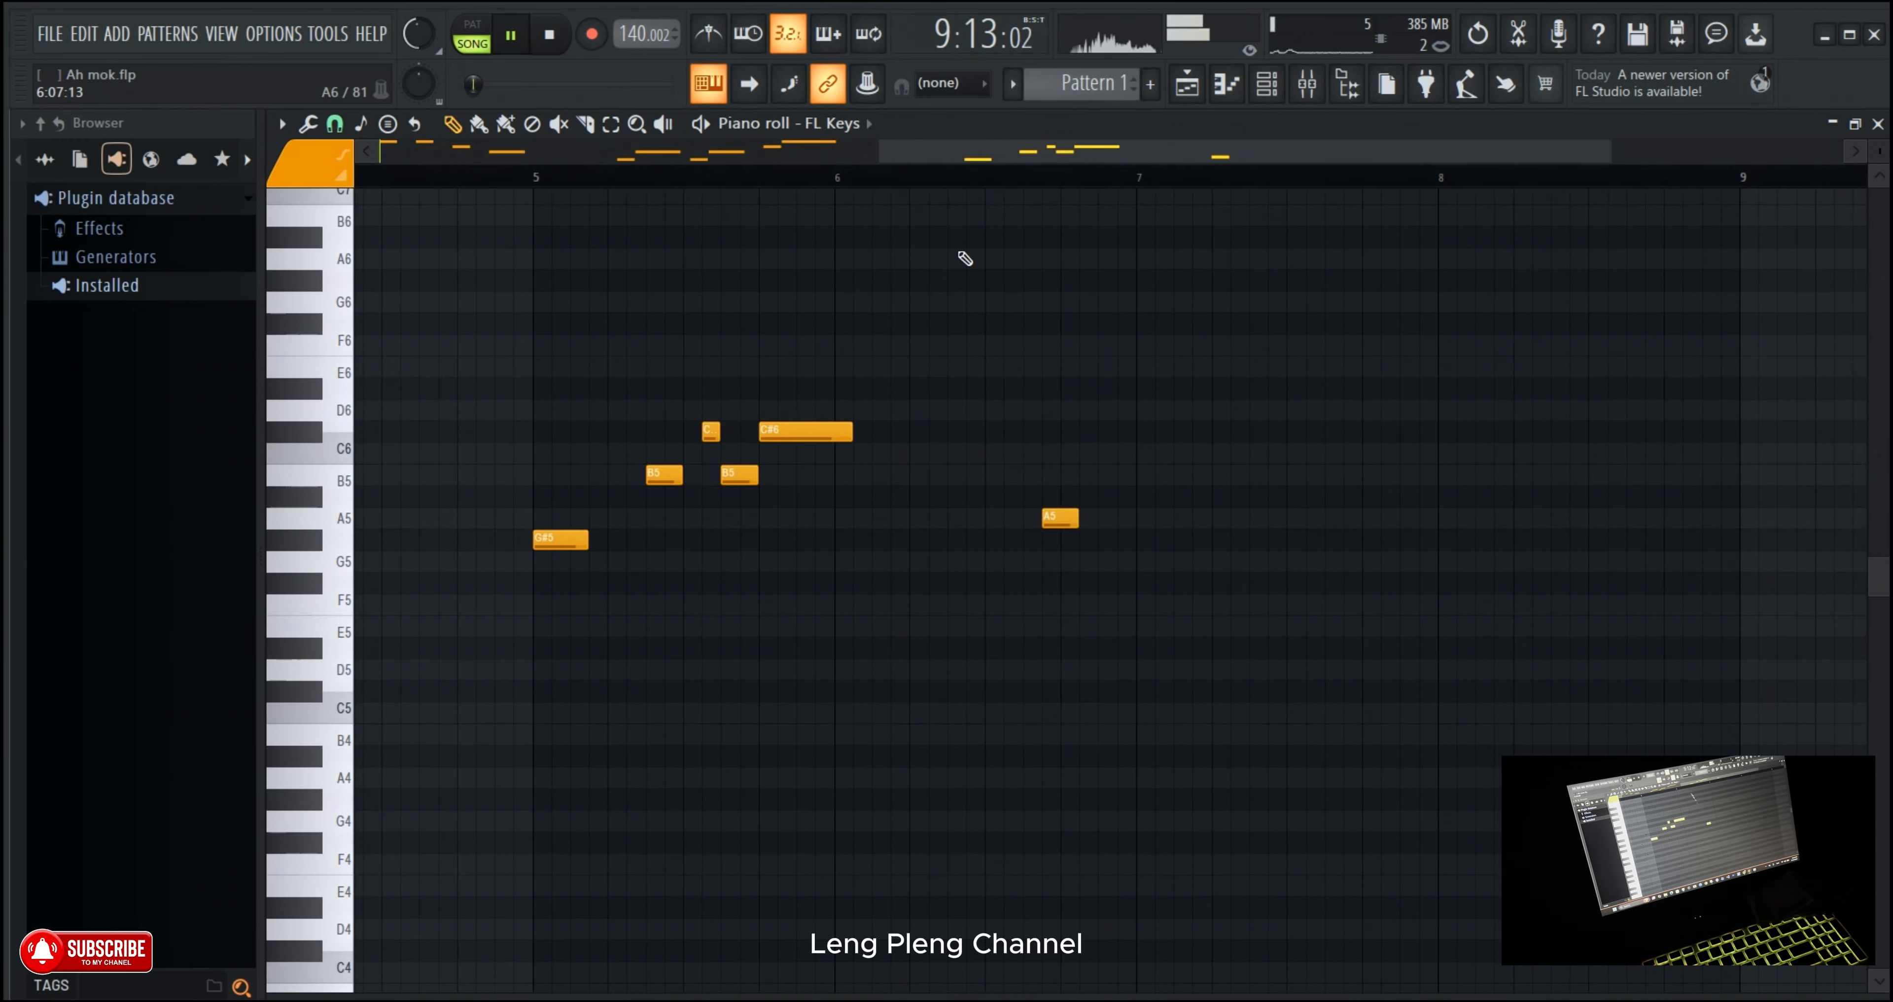
pyautogui.scroll(3, 887, 180)
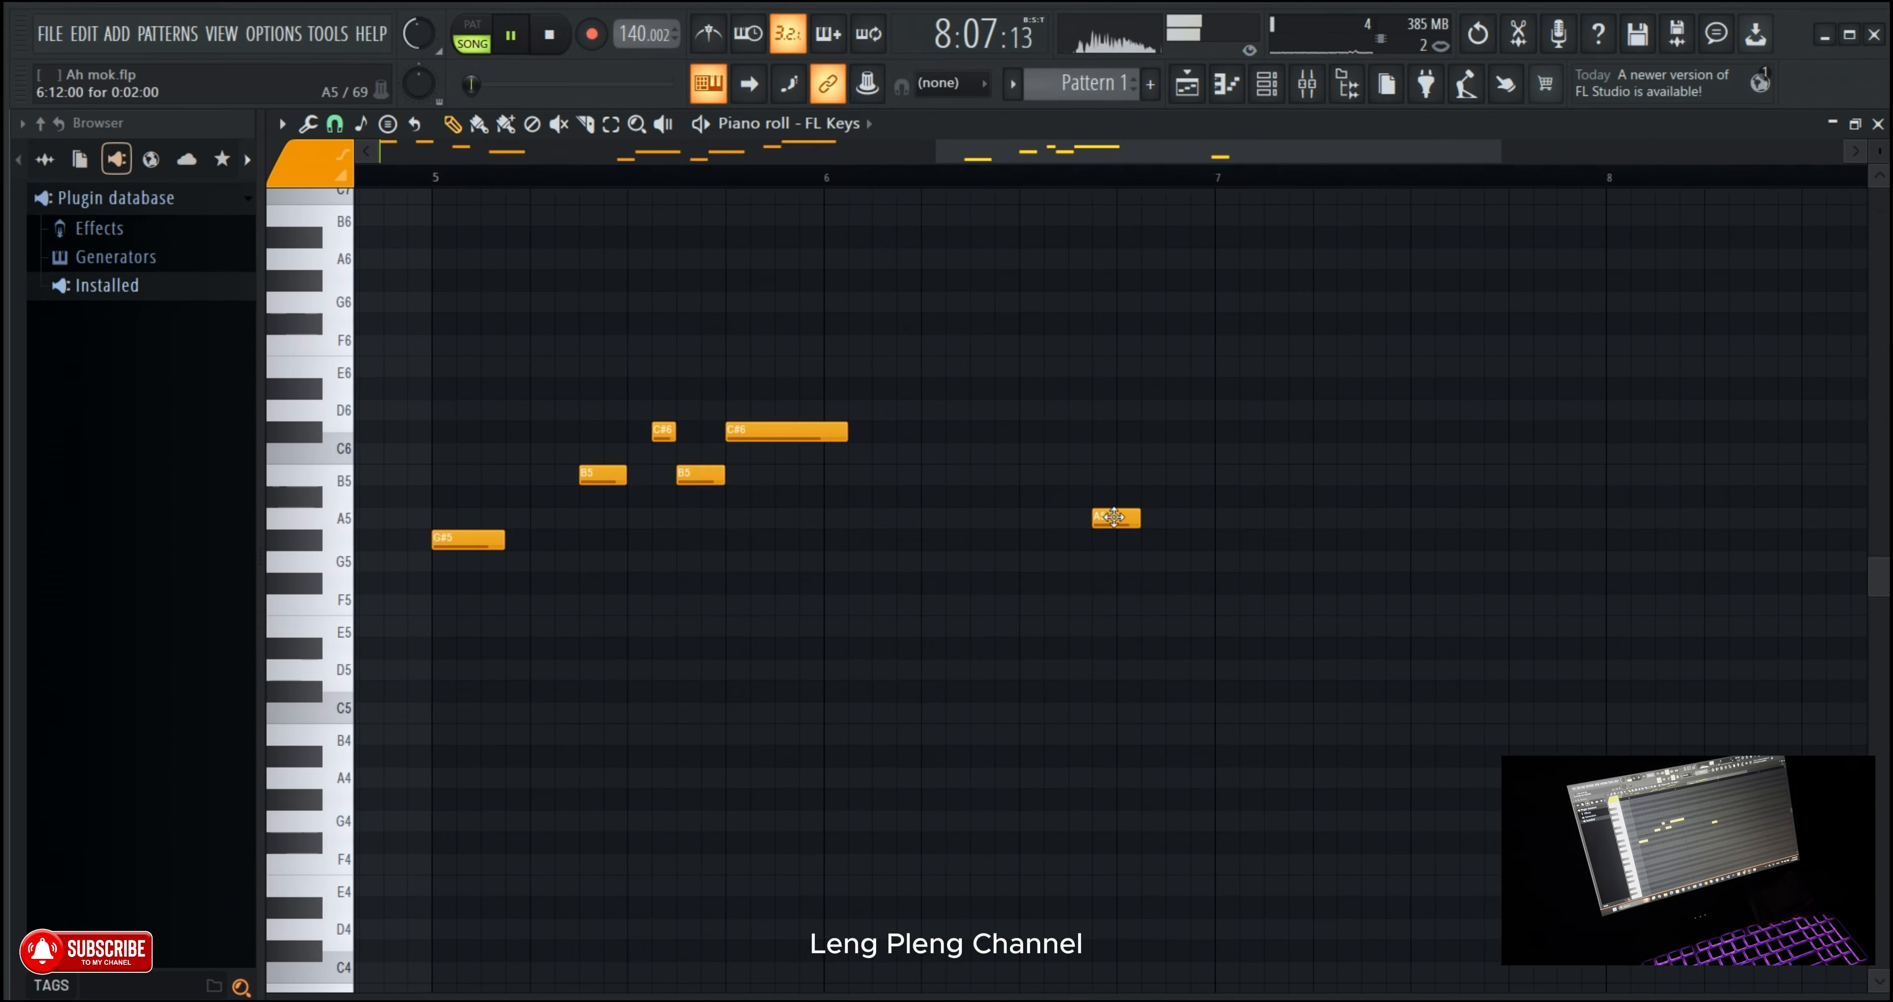
pyautogui.moveTo(1113, 516); pyautogui.dragTo(1174, 504)
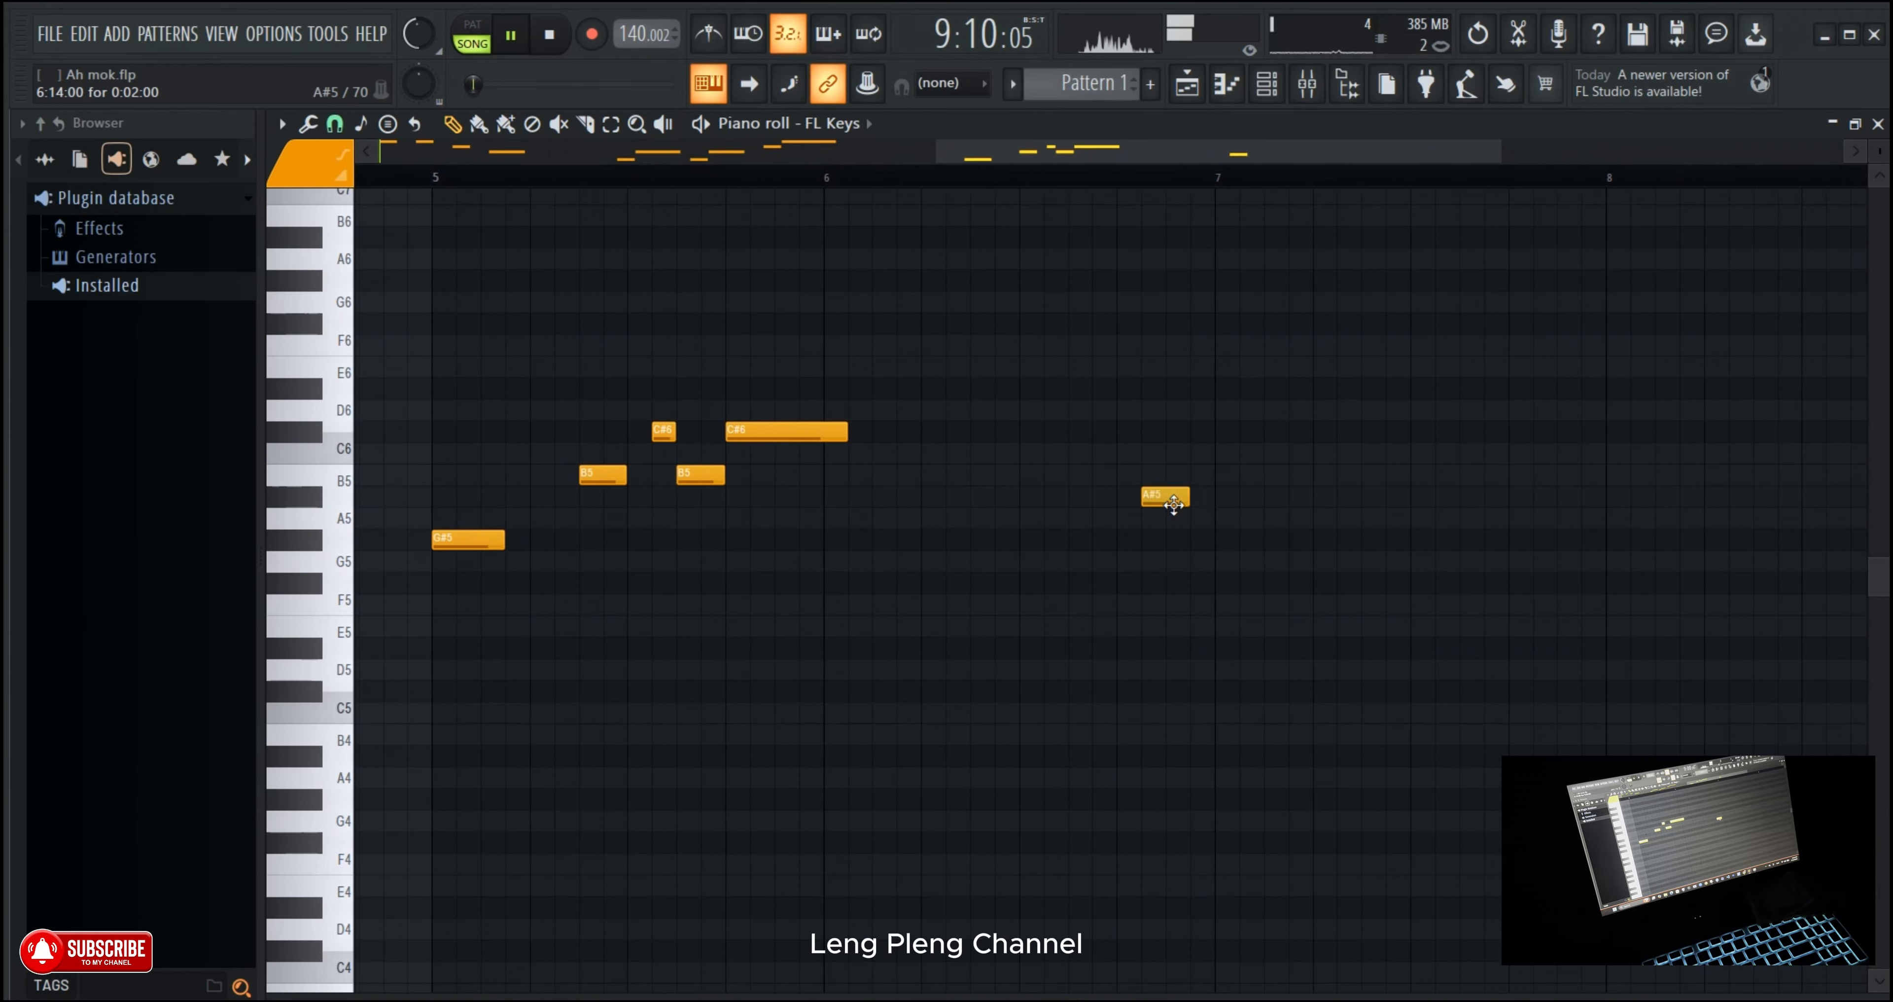
# Step: Try the two-step A#5 note at steps 15 and 13 of bar 6, and as a C#6, comparing each with the vocals
pyautogui.click(1106, 200)
pyautogui.rightClick(1116, 201)
pyautogui.click(1088, 179)
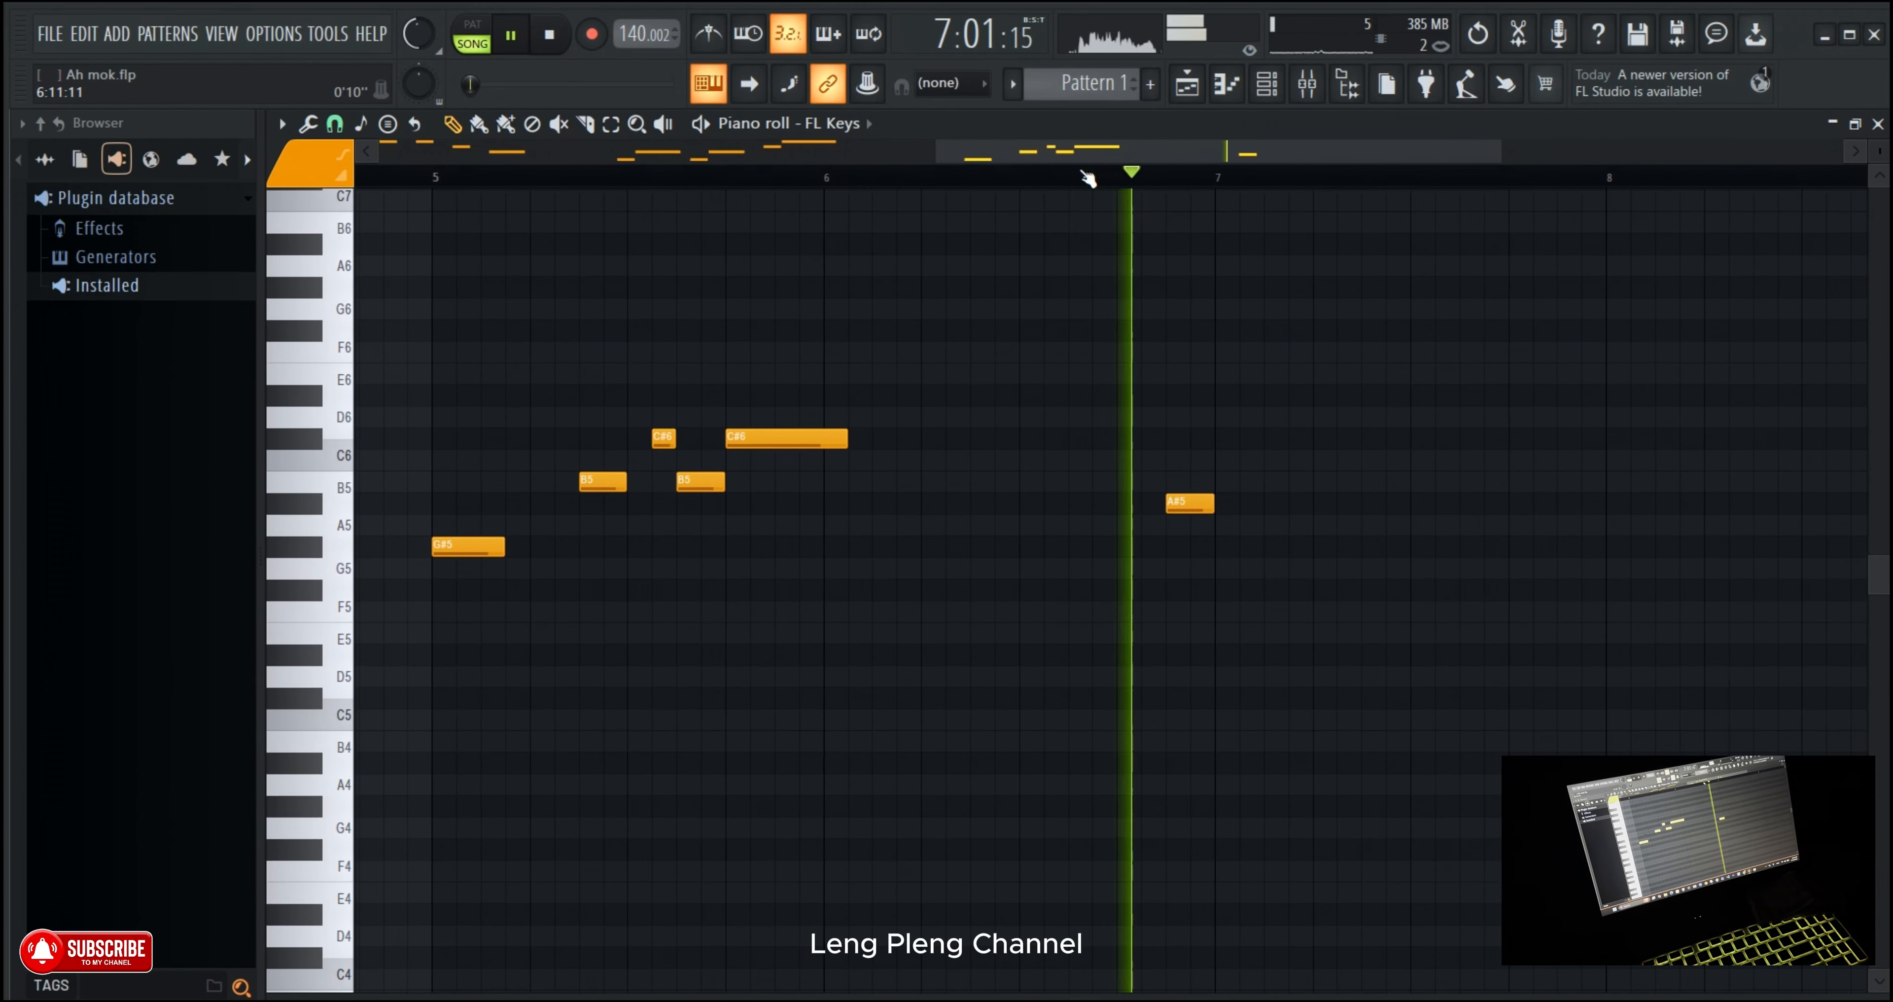
pyautogui.scroll(1, 1088, 179)
pyautogui.scroll(-1, 1089, 179)
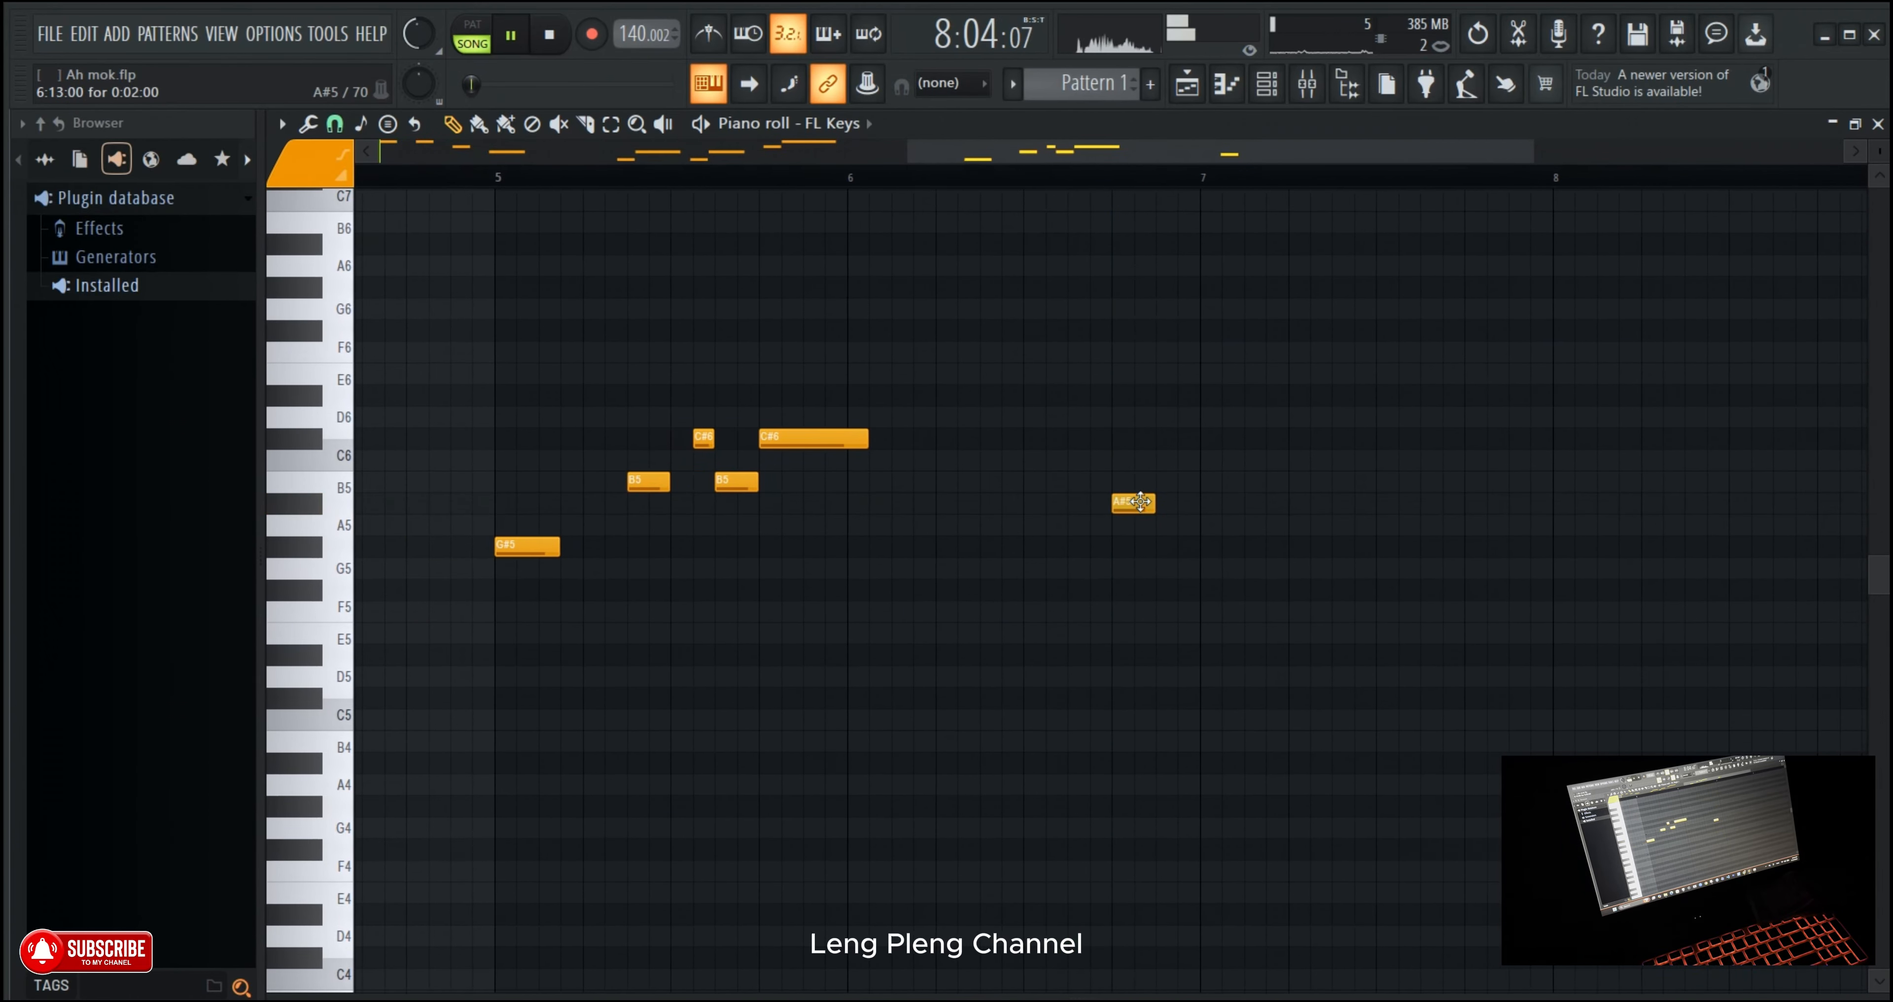
pyautogui.click(1026, 181)
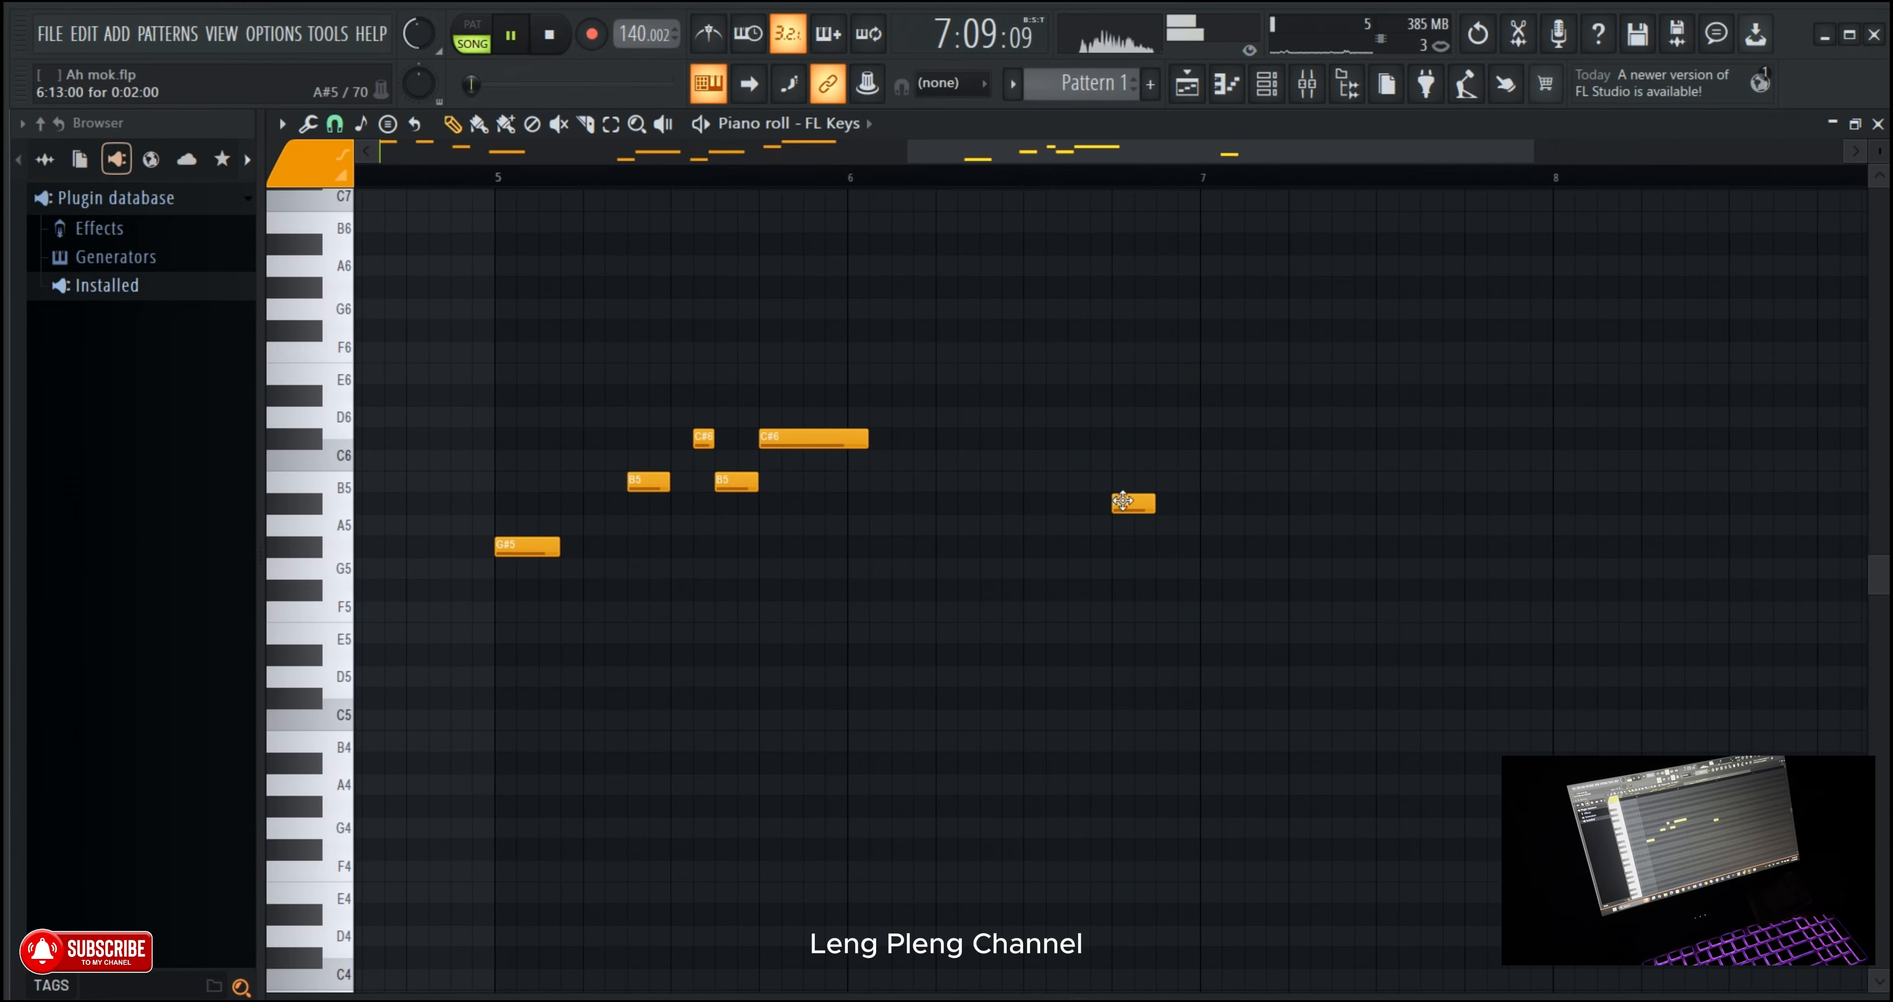
pyautogui.click(957, 185)
pyautogui.scroll(1, 957, 185)
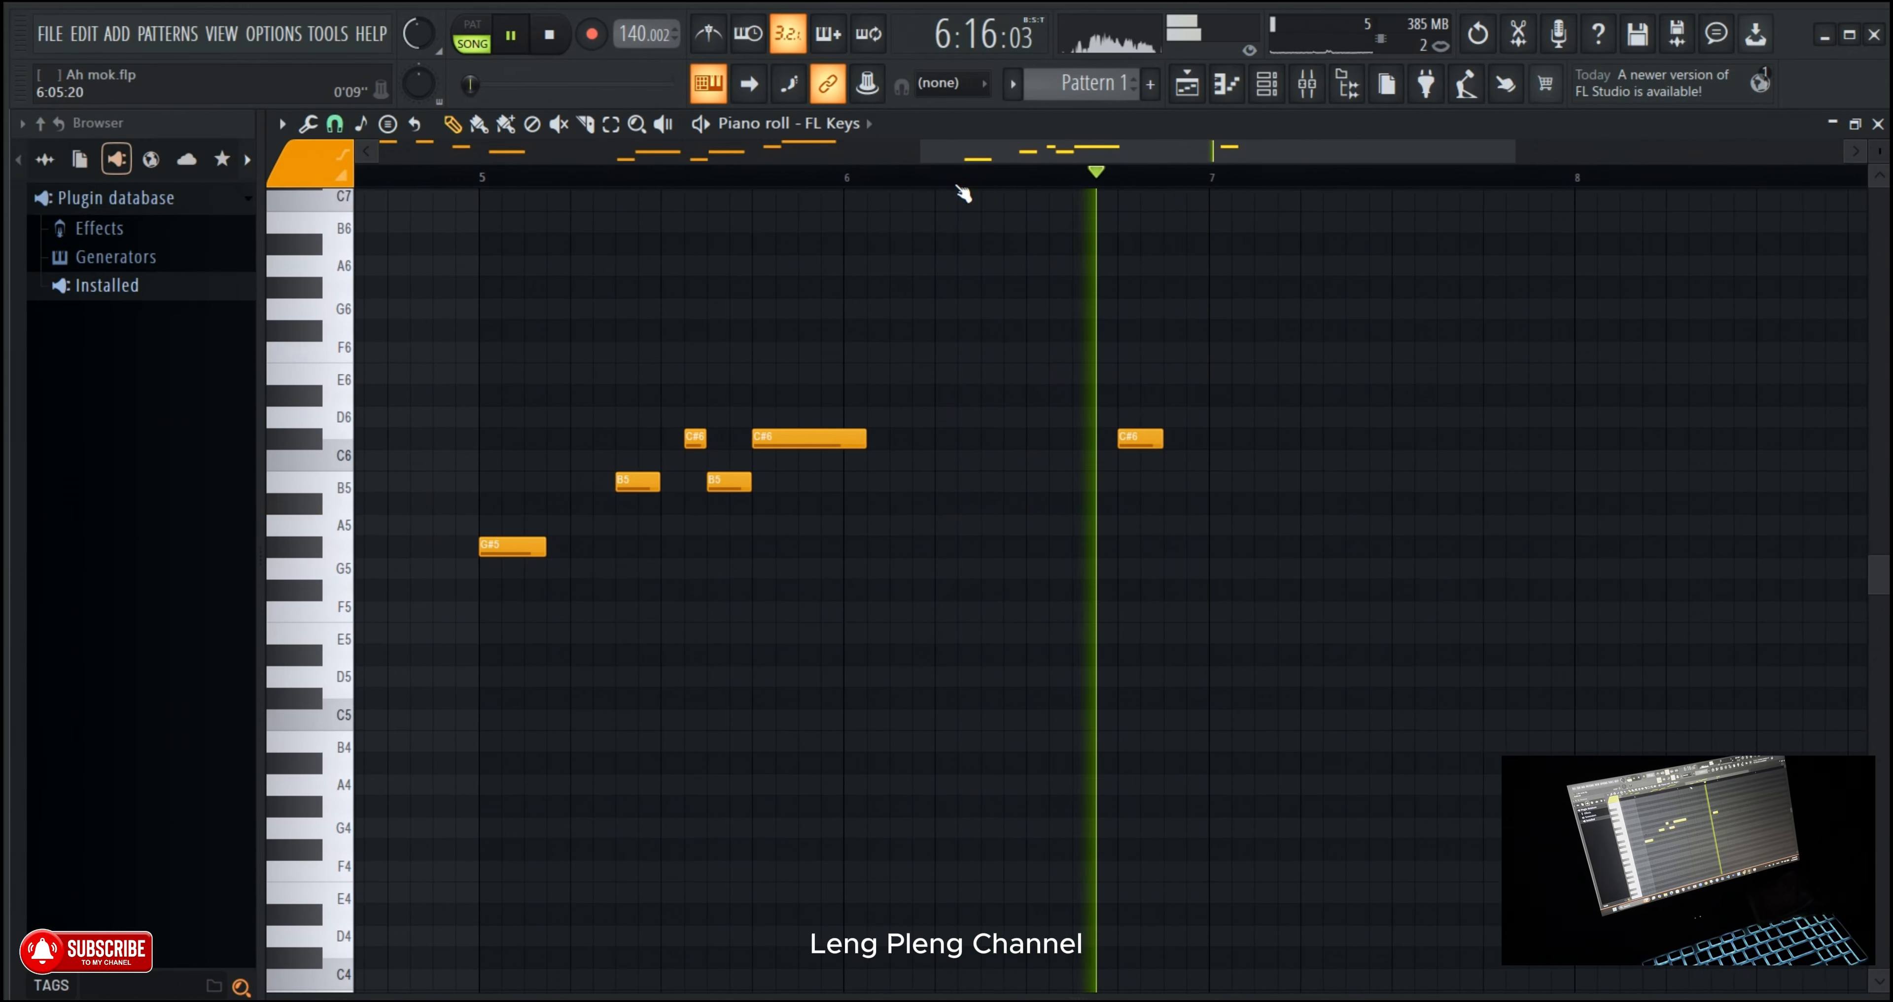
pyautogui.scroll(-2, 957, 186)
pyautogui.scroll(-3, 963, 192)
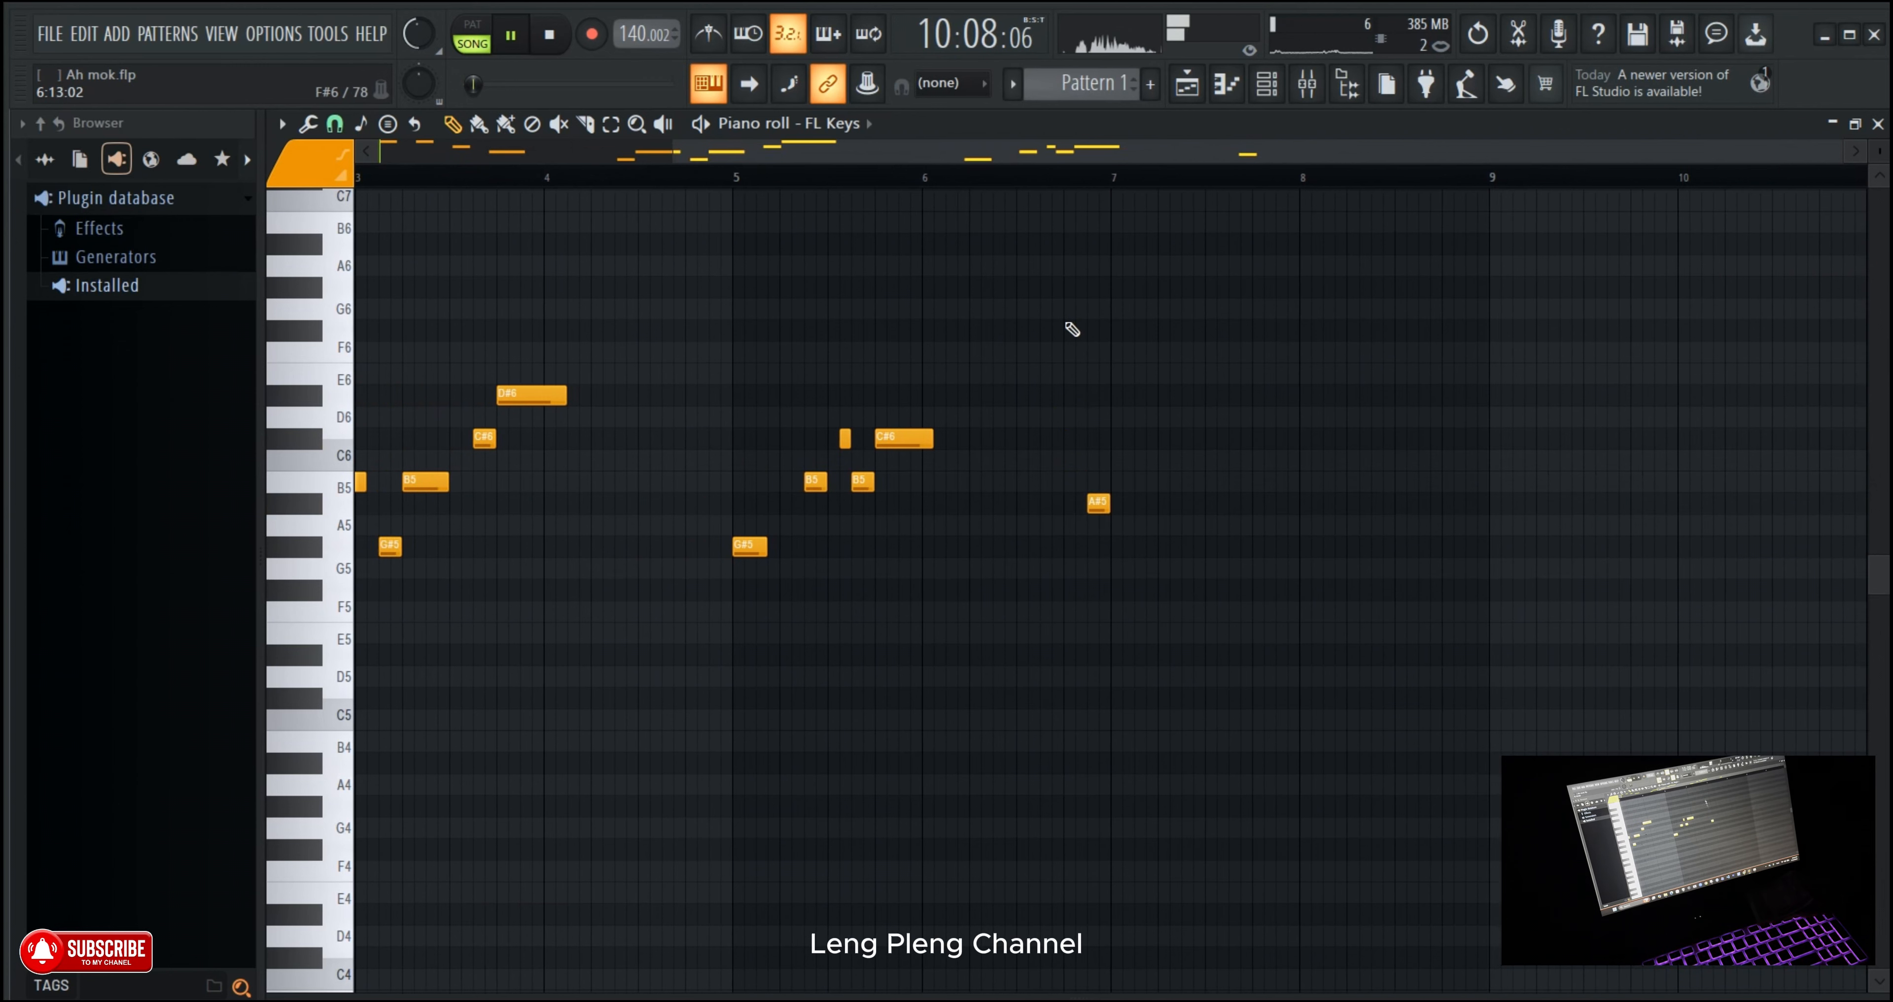
# Step: Place the bar 6 A#5 note at step 13, extend it to four steps, and play the passage back
pyautogui.click(1053, 180)
pyautogui.scroll(1, 1047, 180)
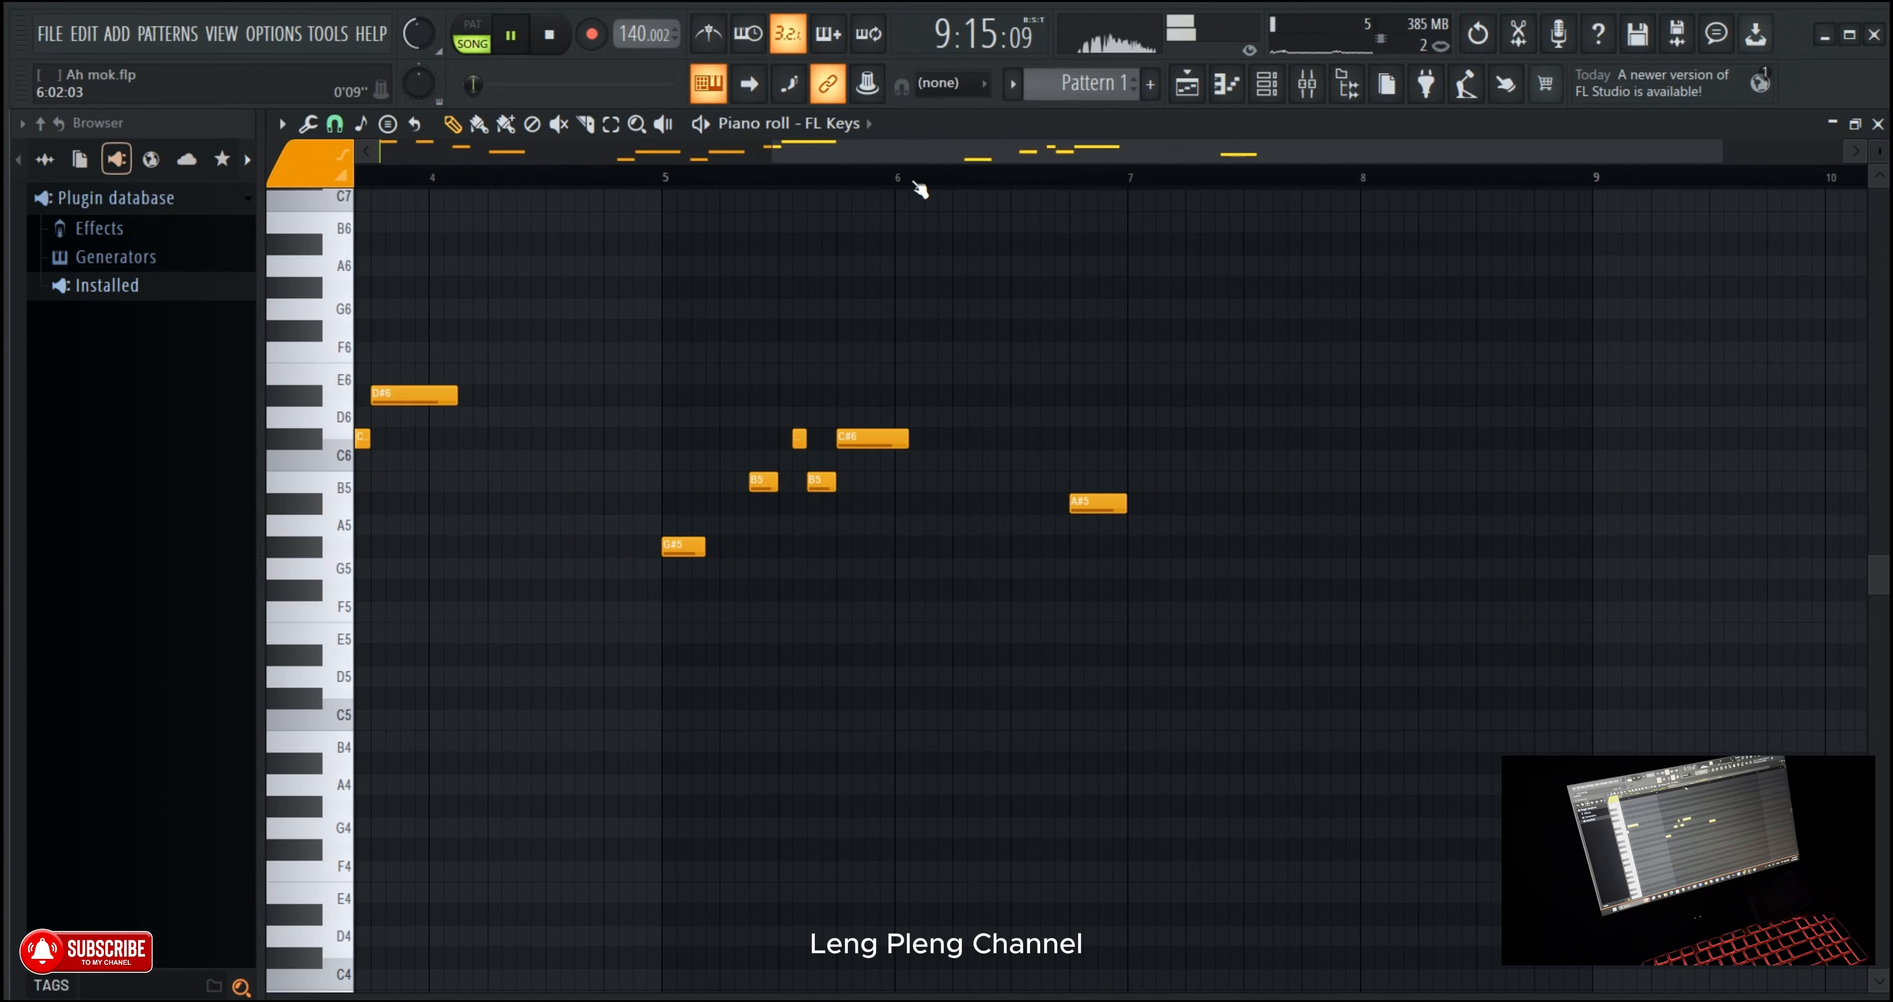
pyautogui.scroll(2, 918, 189)
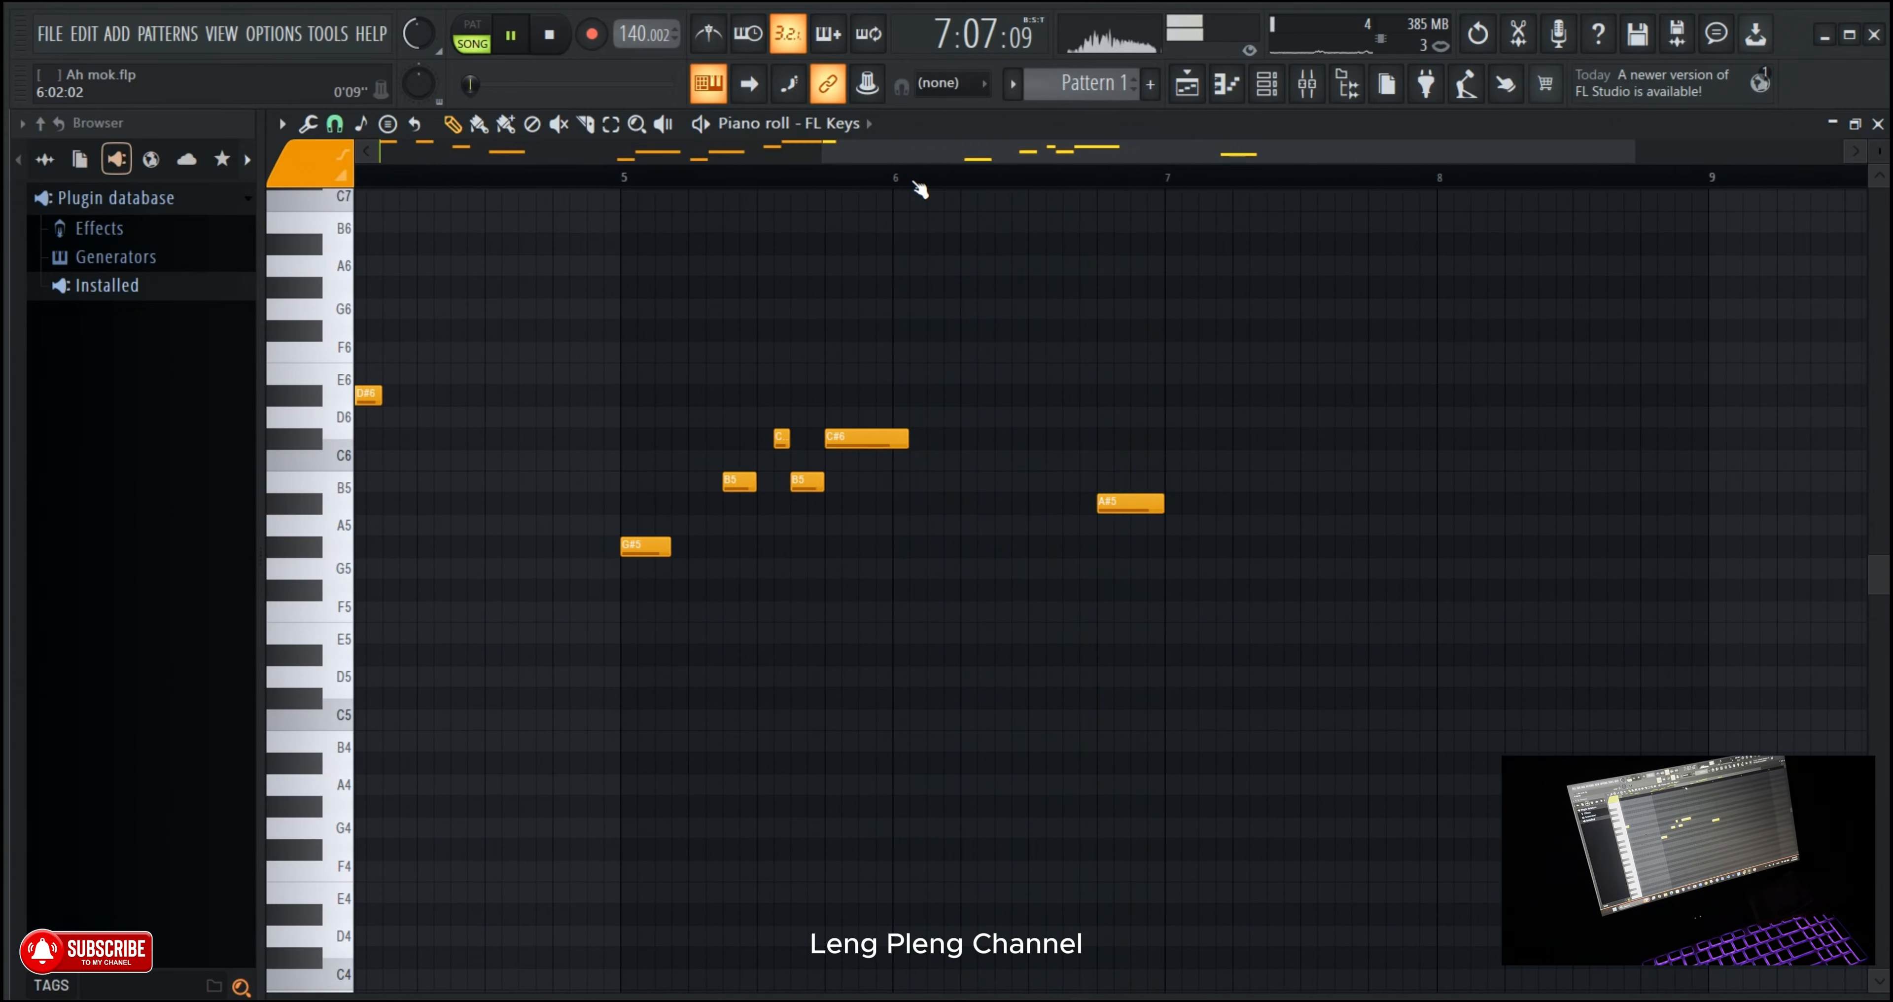
pyautogui.scroll(1, 913, 182)
pyautogui.click(914, 182)
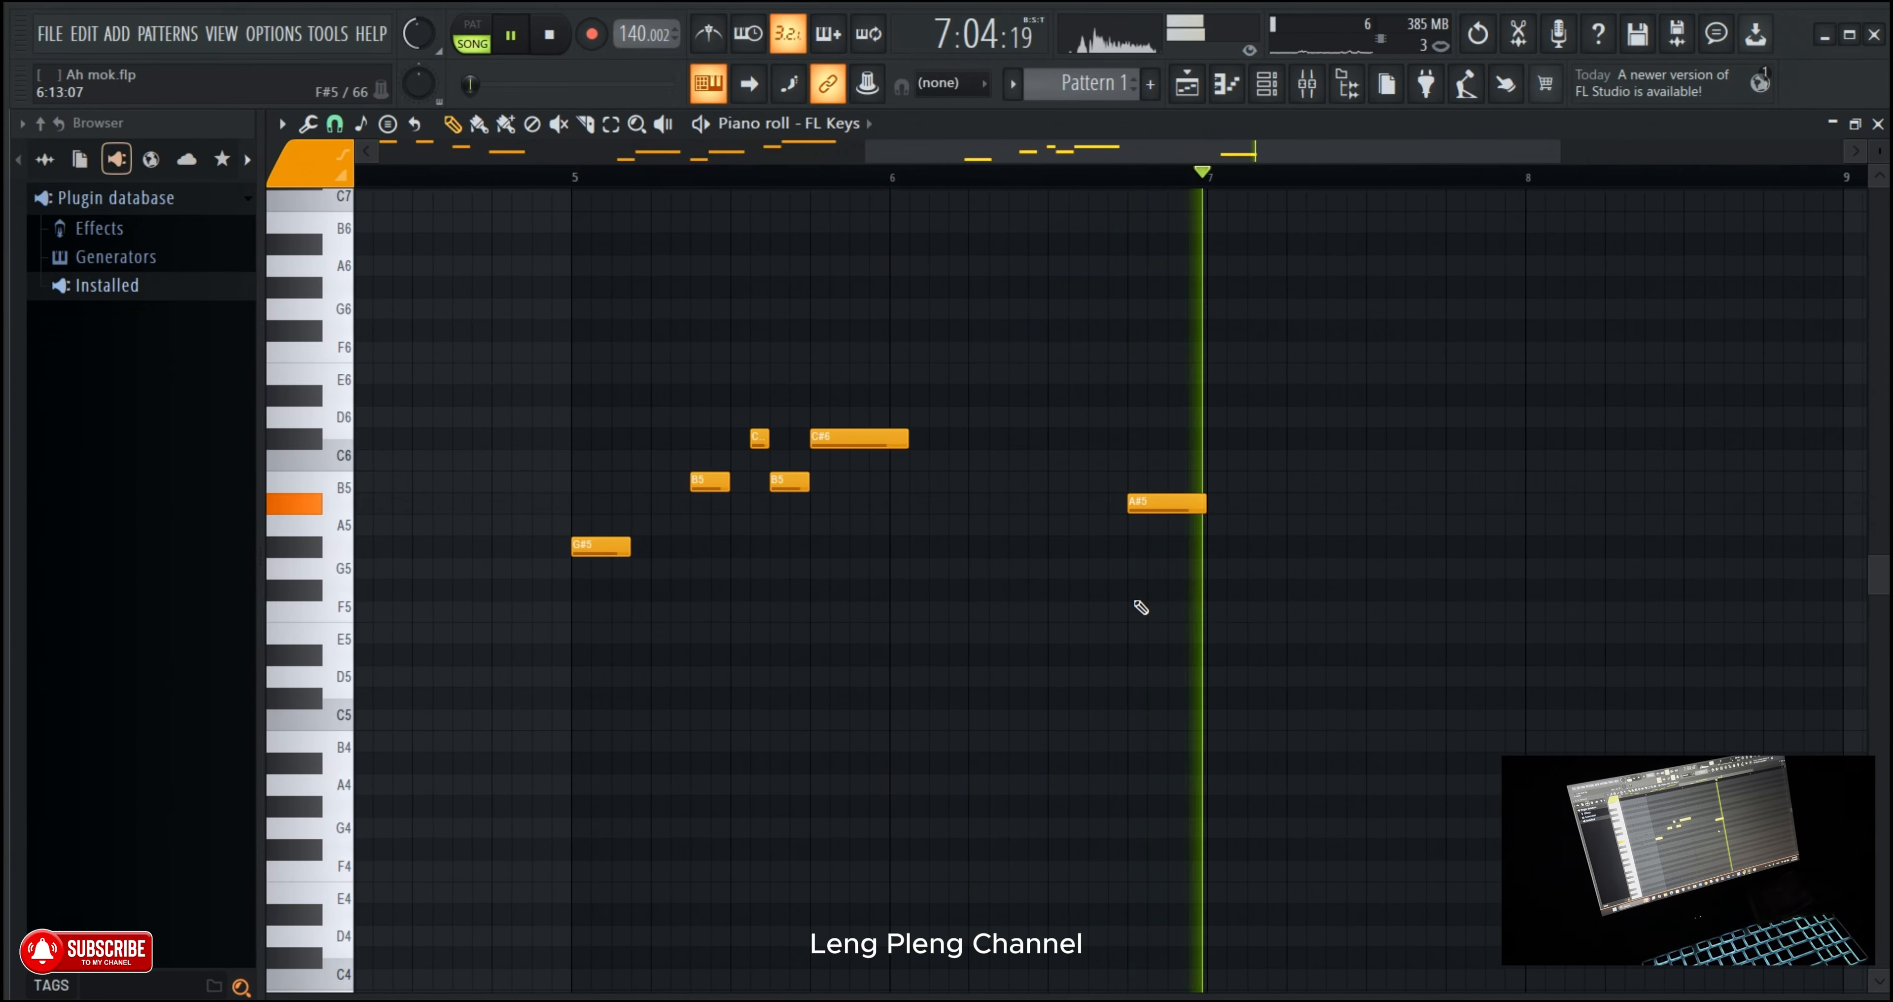
# Step: Add a one-step G#5 note at step 11 of bar 6 and a one-step C#6 note at step 2 of bar 7
pyautogui.click(890, 187)
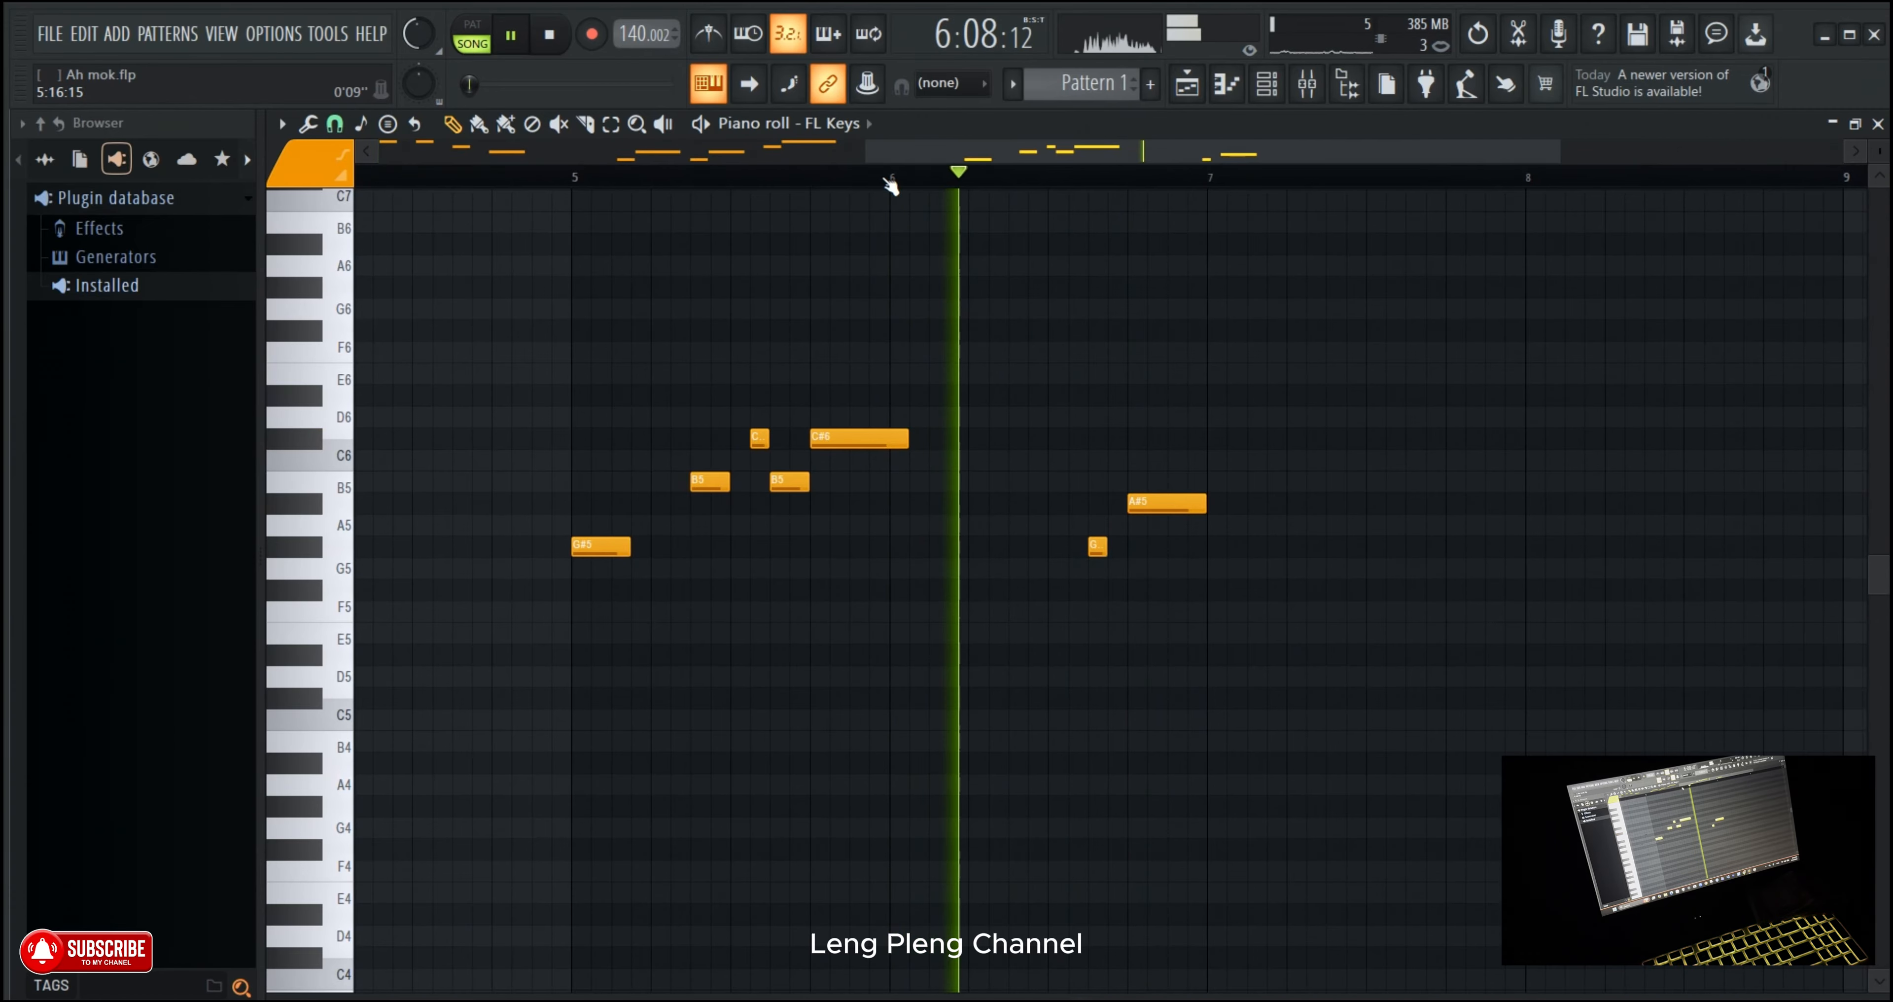
pyautogui.scroll(1, 889, 187)
pyautogui.scroll(-1, 890, 187)
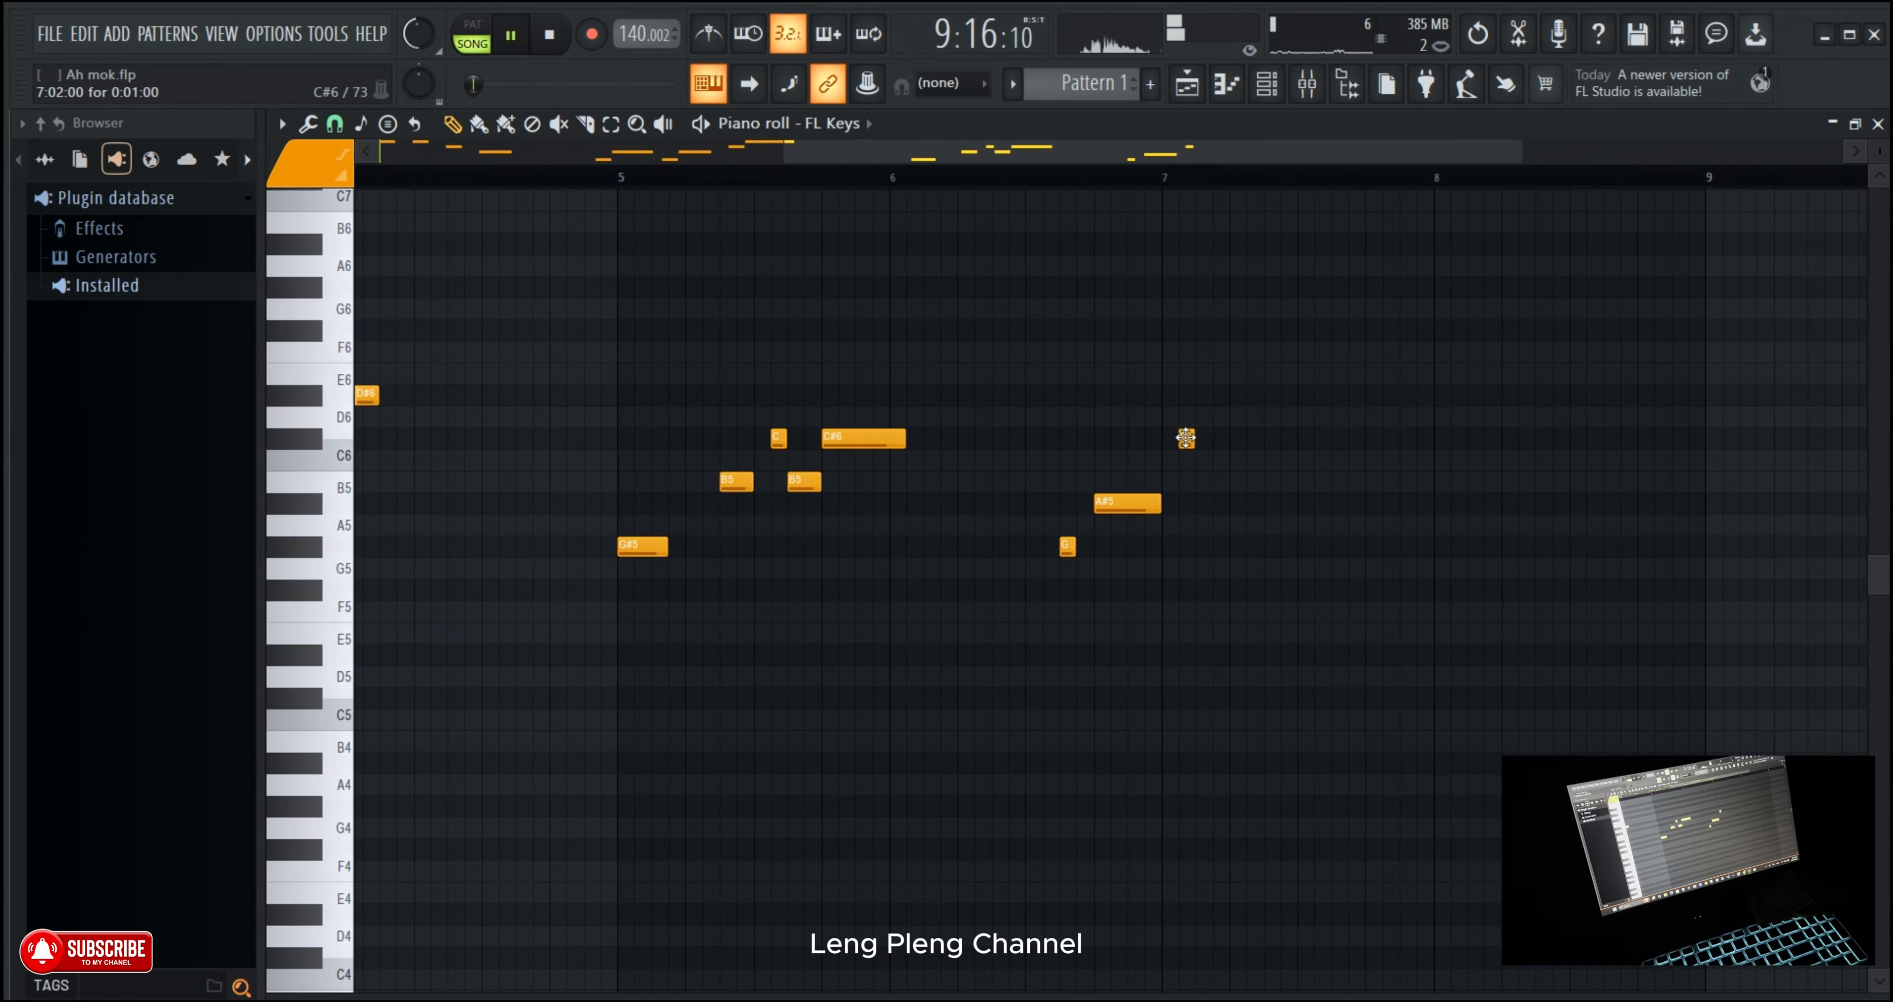
pyautogui.rightClick(1186, 438)
pyautogui.click(1183, 438)
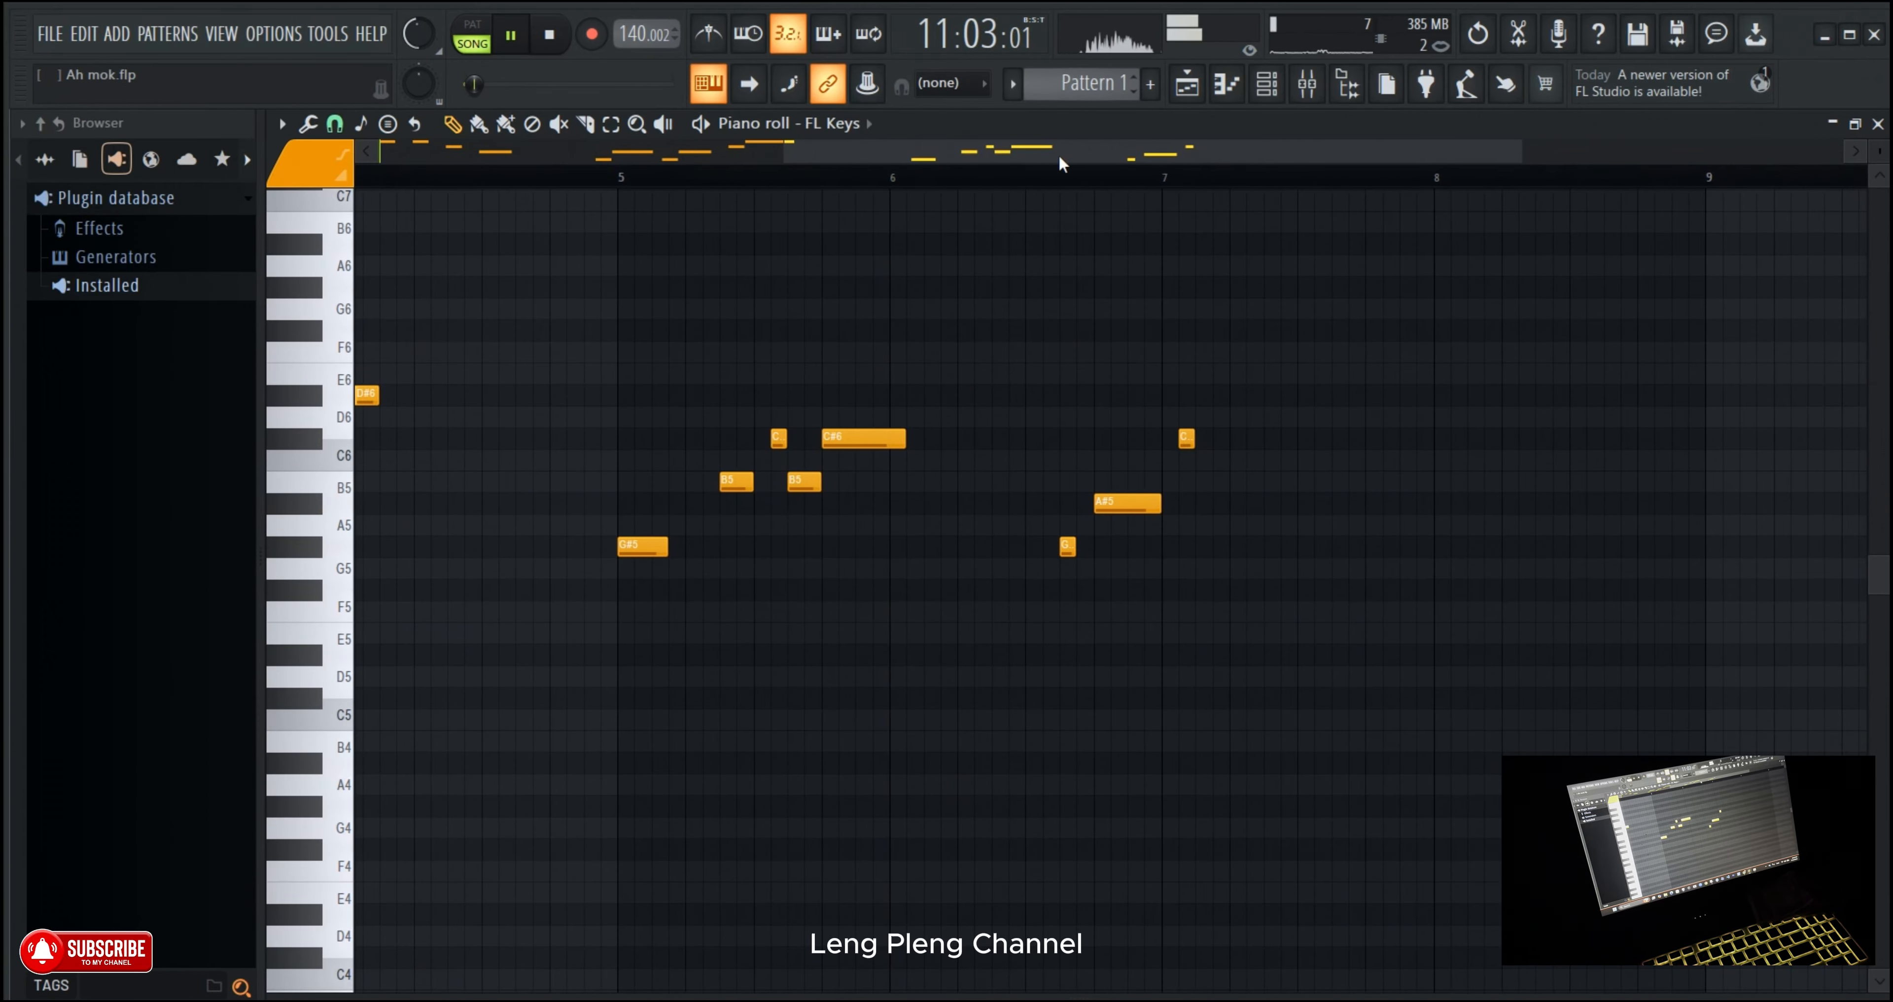
# Step: Move the bar 7 C#6 note to step 3 with a two-step length, and add a two-step A#5 note at step 5
pyautogui.click(1022, 177)
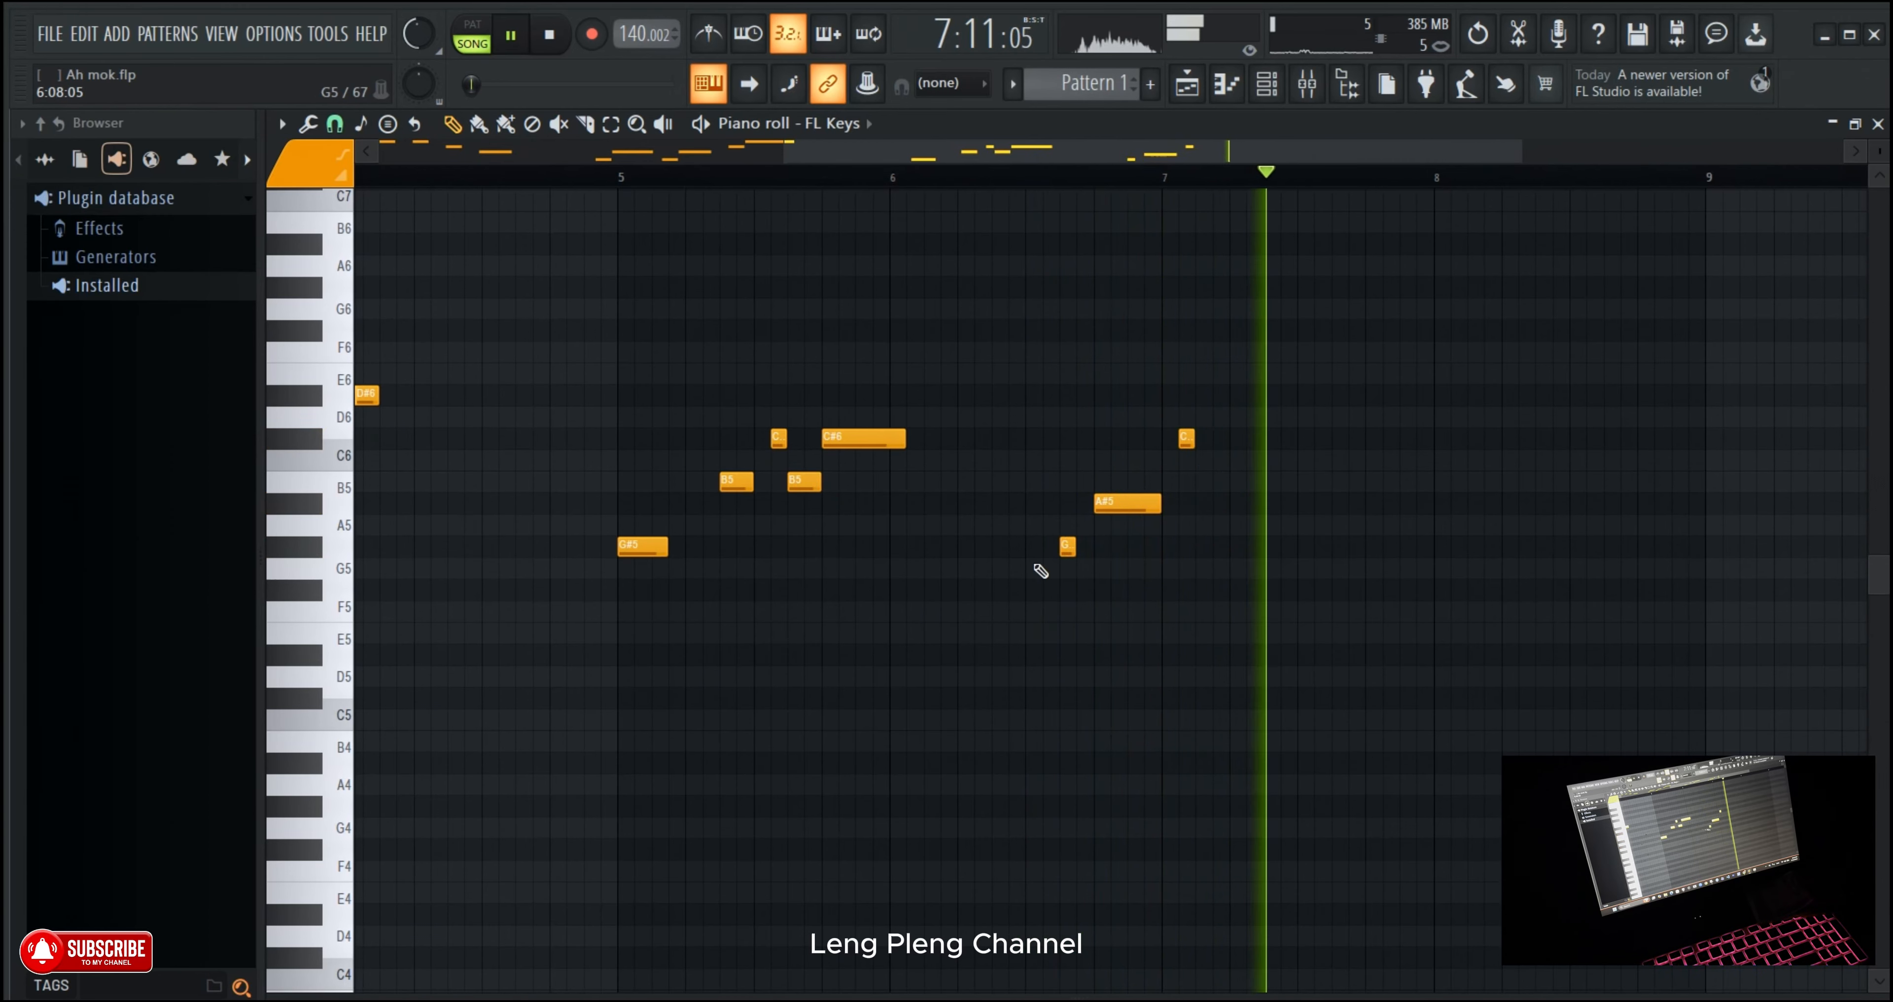
pyautogui.moveTo(1186, 438); pyautogui.dragTo(1205, 441)
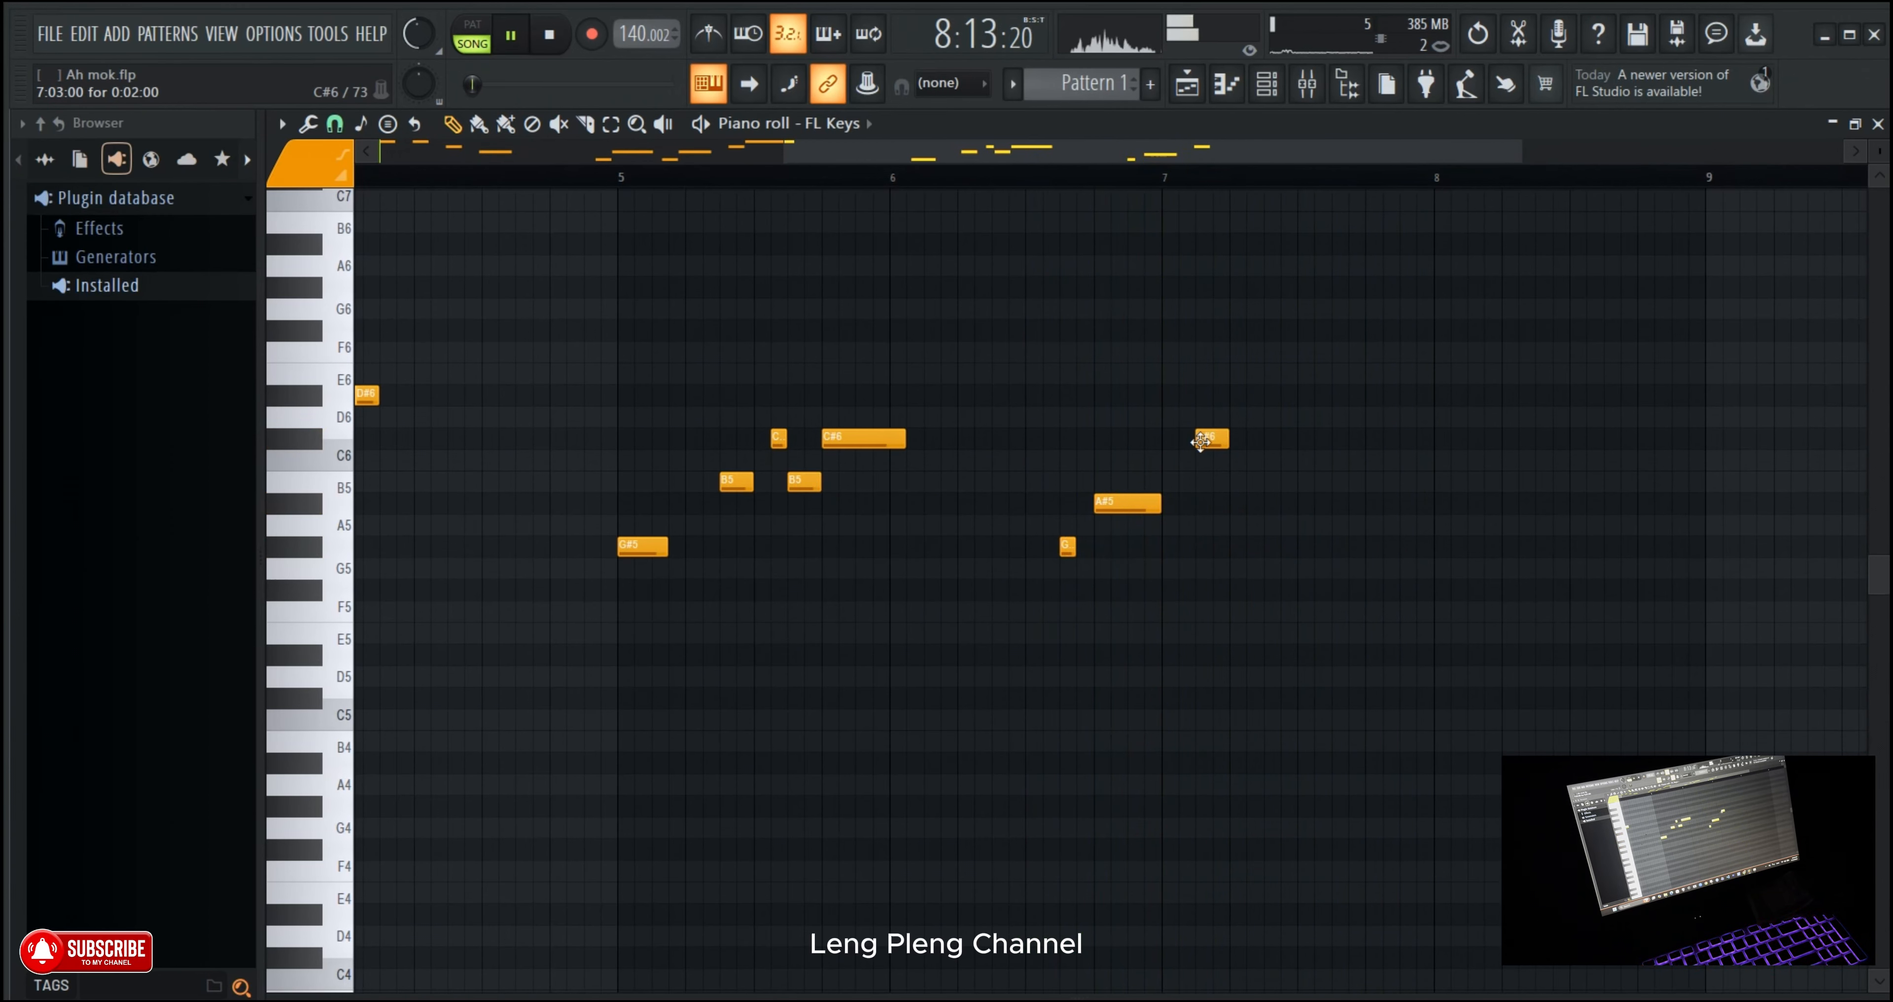
pyautogui.click(1051, 177)
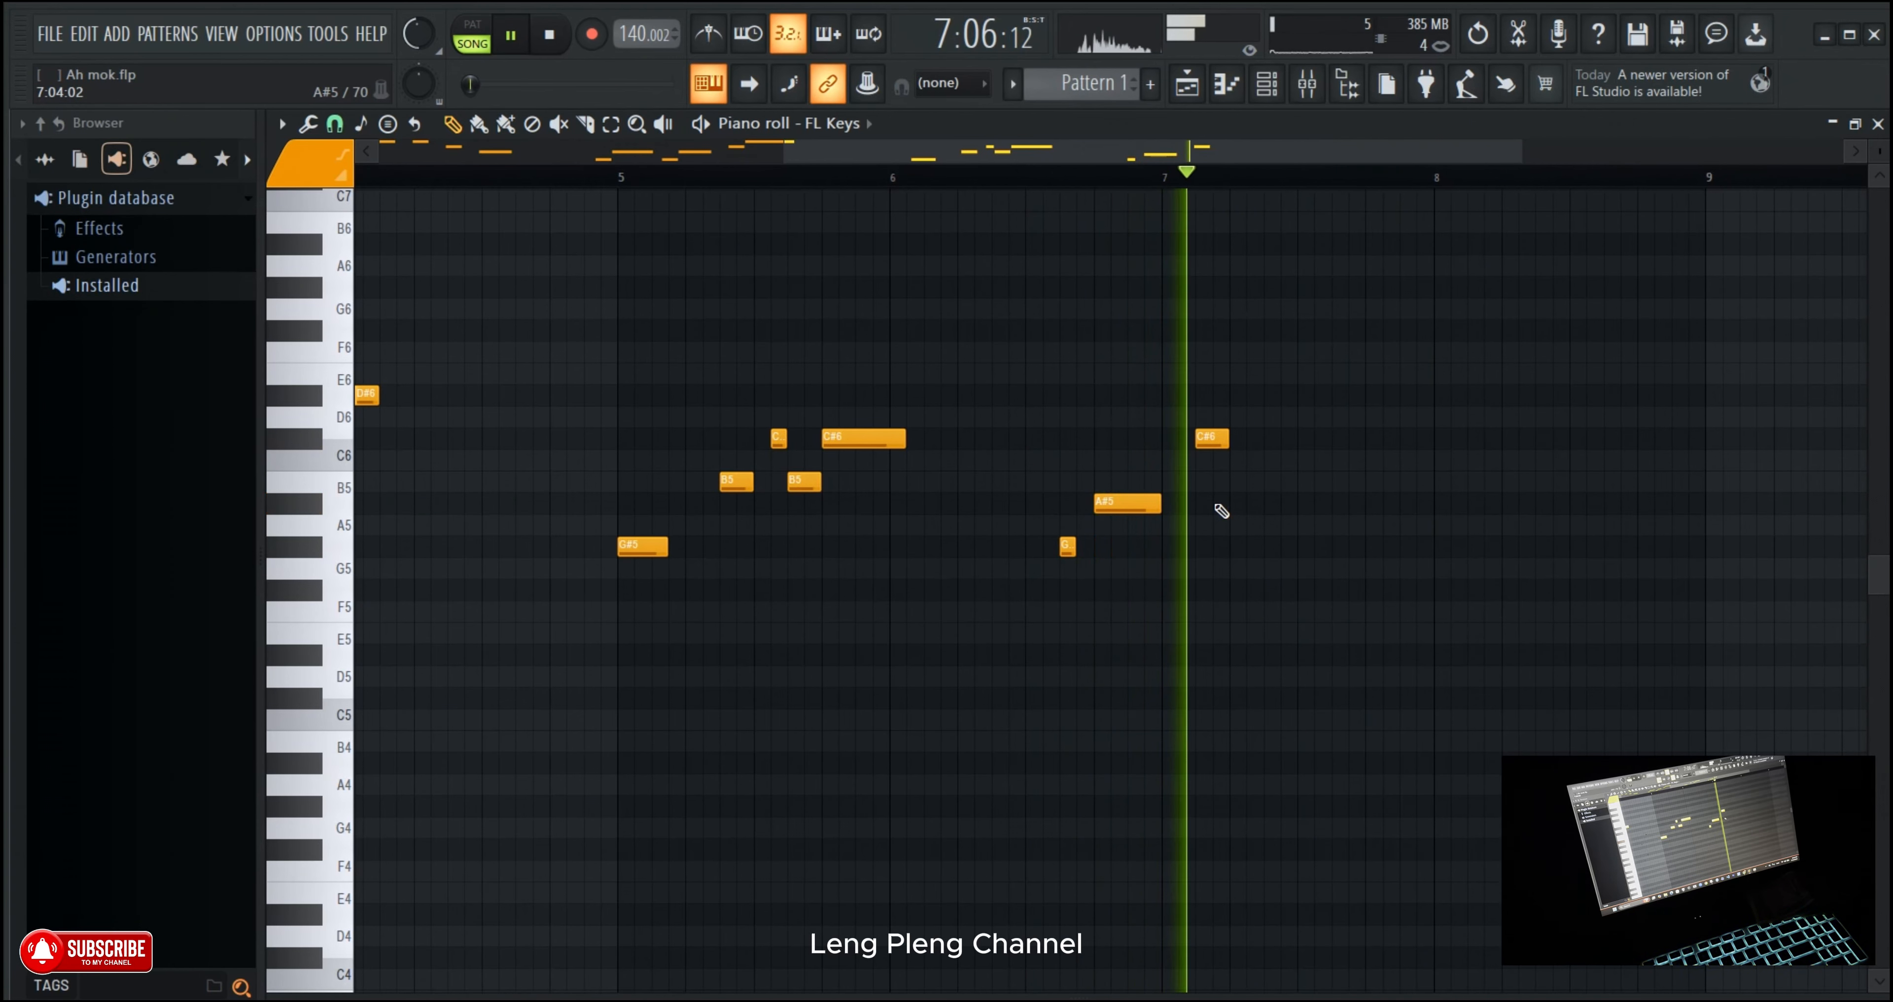
pyautogui.click(1235, 504)
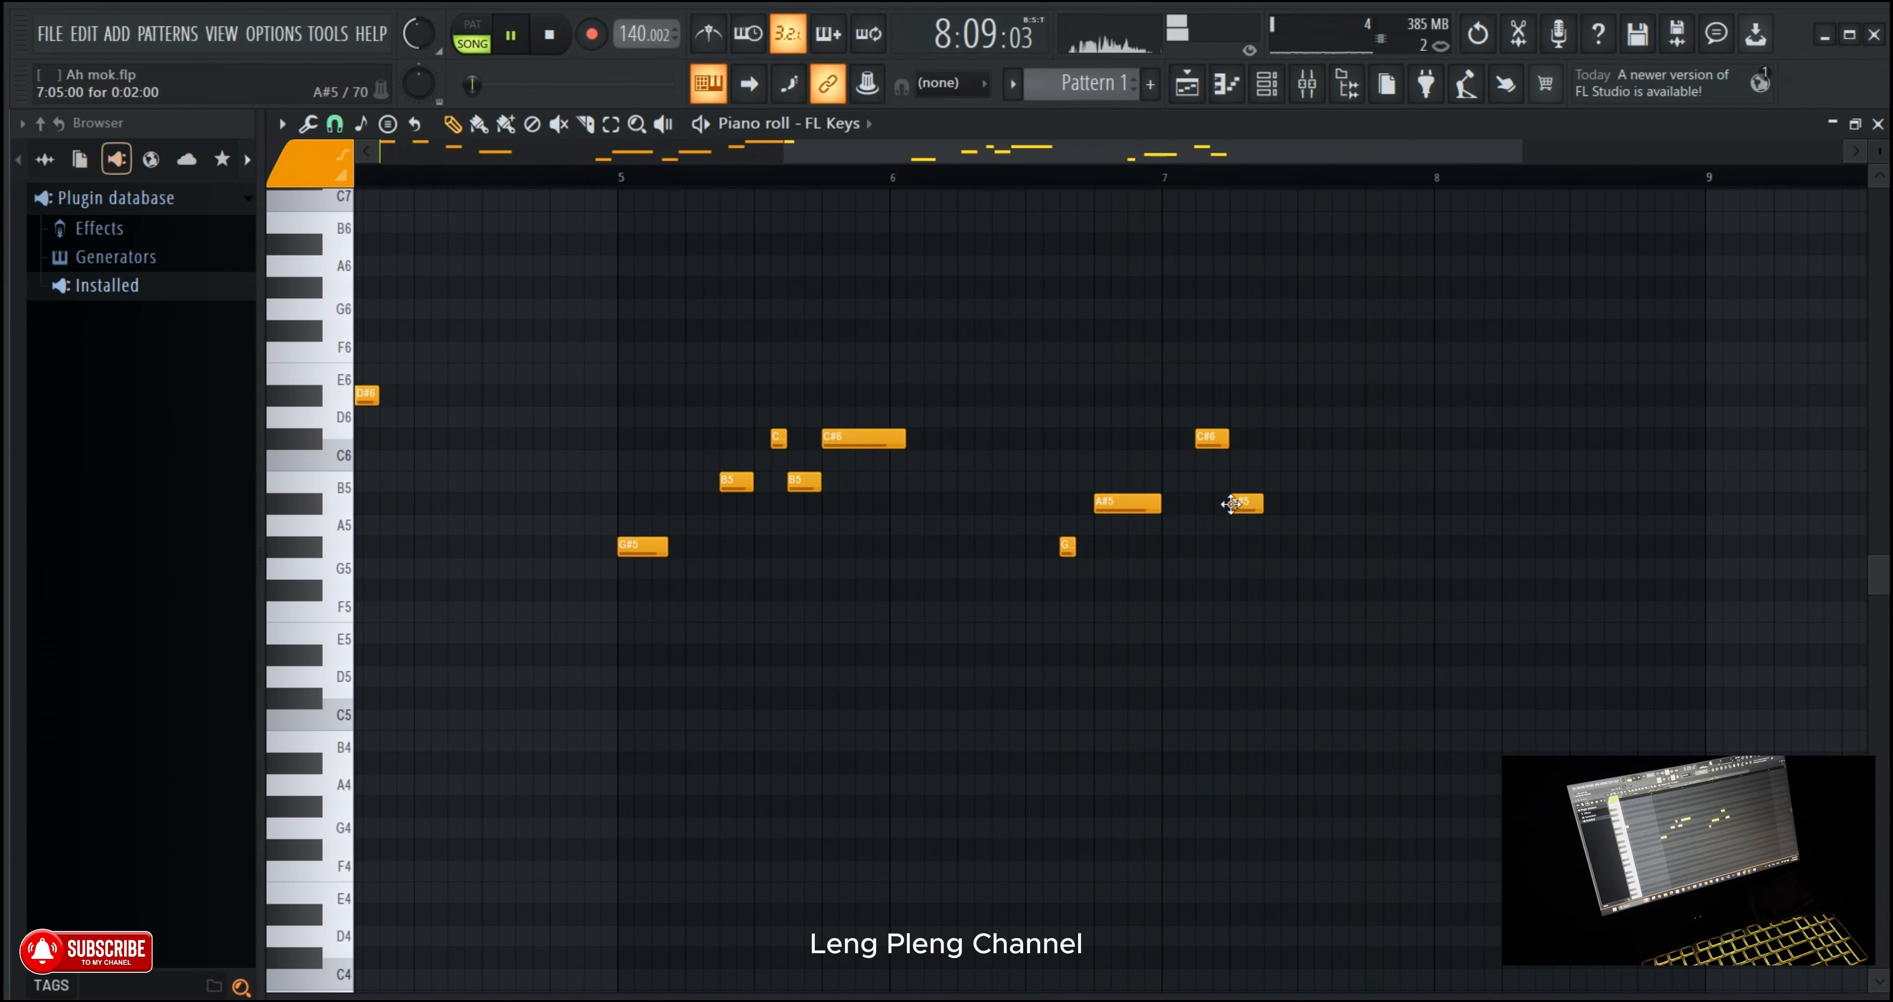
pyautogui.click(1013, 175)
# Step: Add a G#5 note in bar 7, fit it by ear to step 13 with a six-step length, and replay the phrase
pyautogui.scroll(2, 1014, 175)
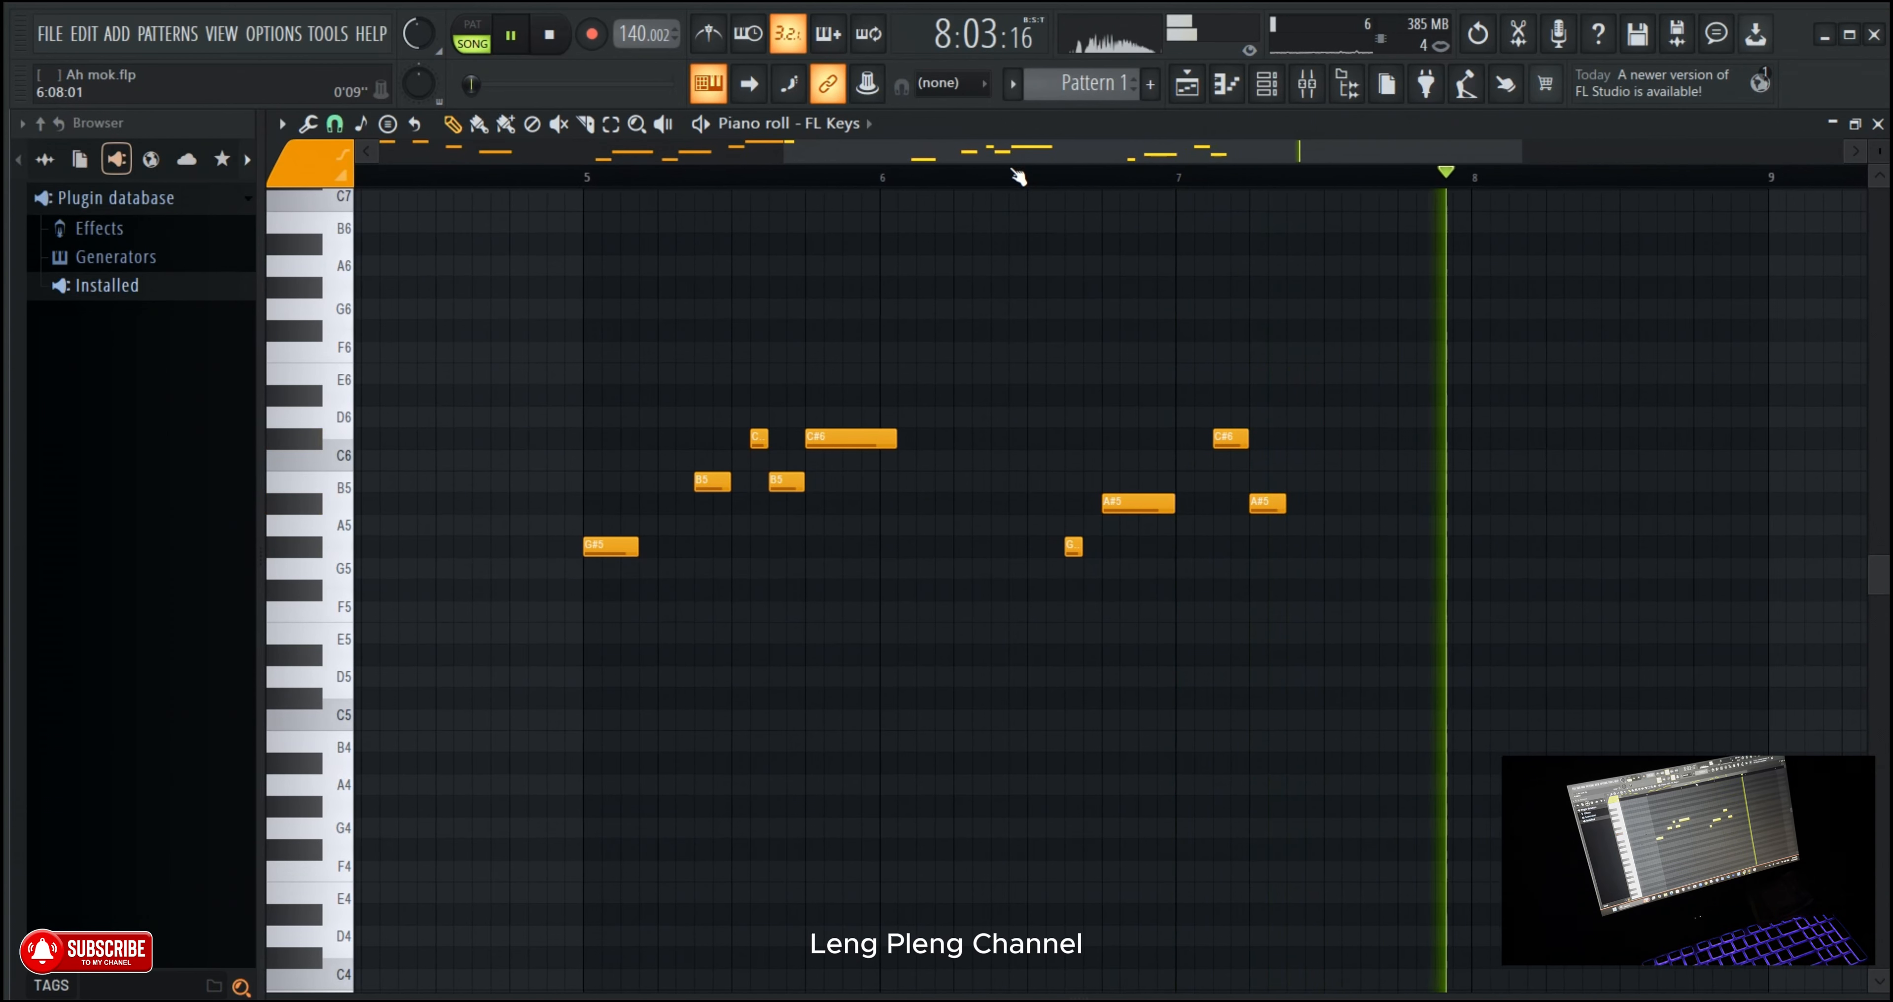
pyautogui.scroll(-1, 1015, 175)
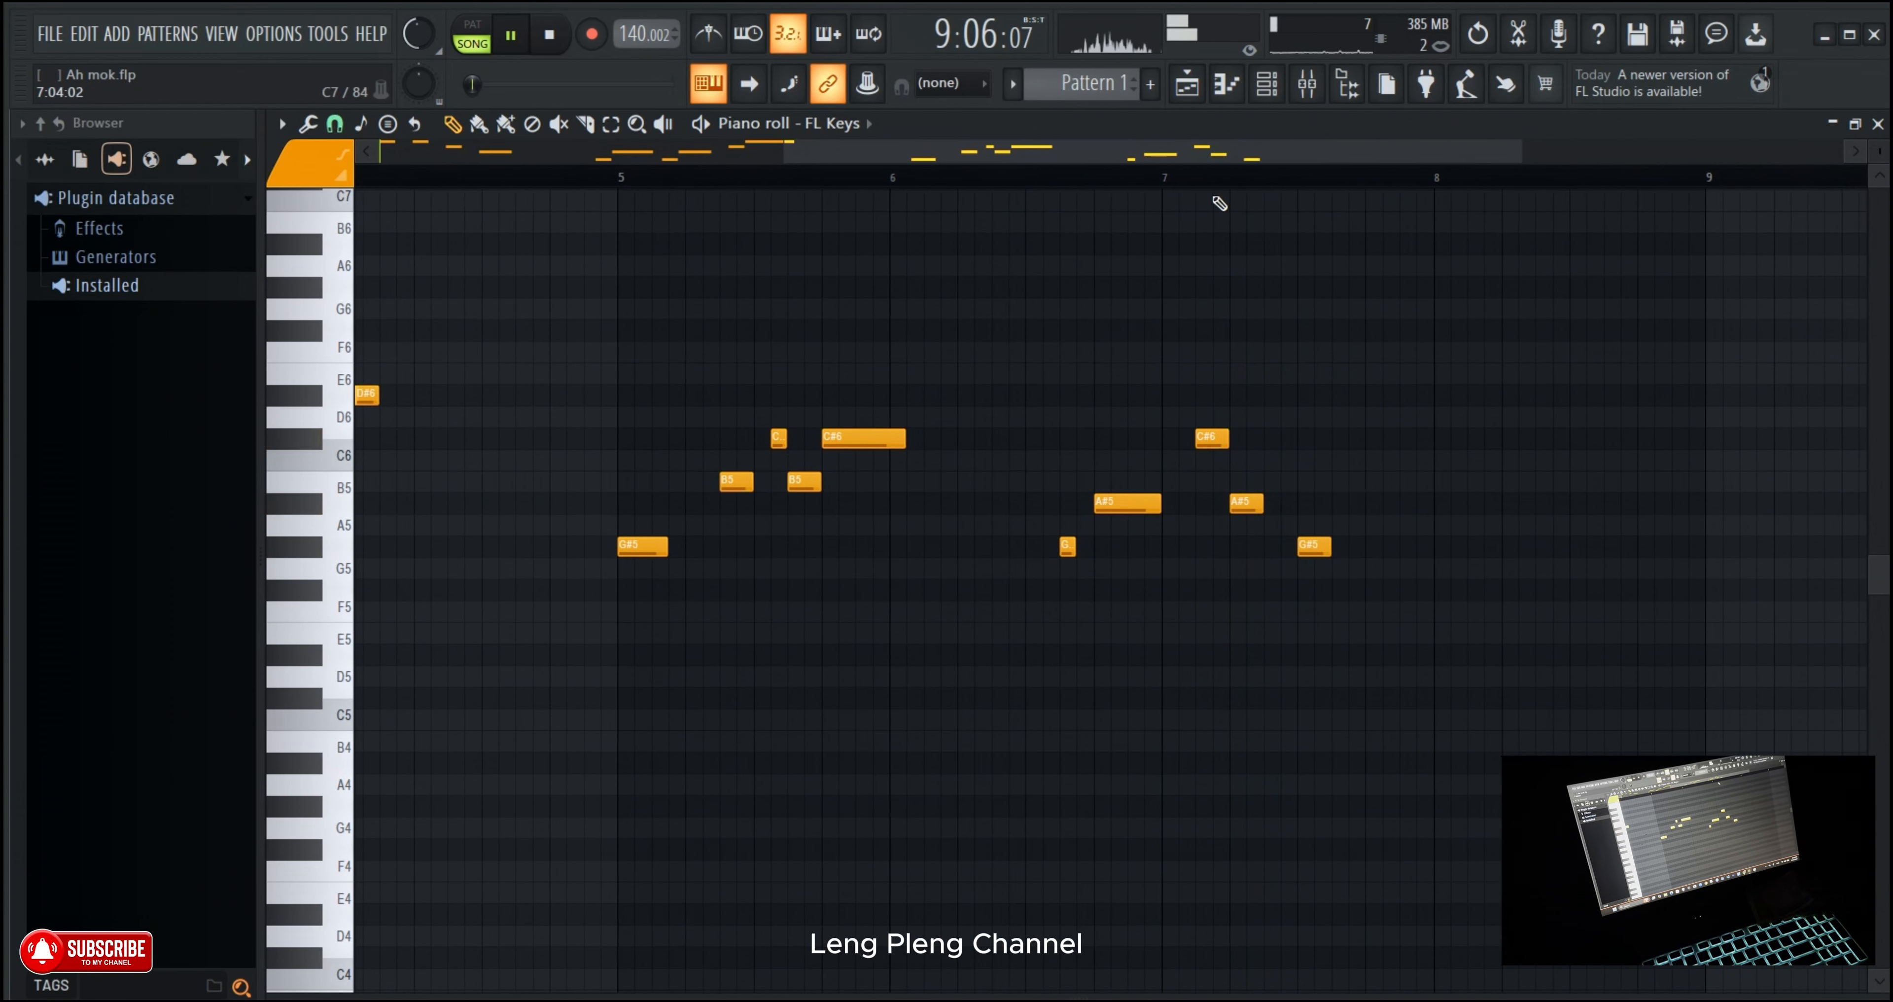
pyautogui.click(1198, 177)
pyautogui.scroll(1, 1200, 177)
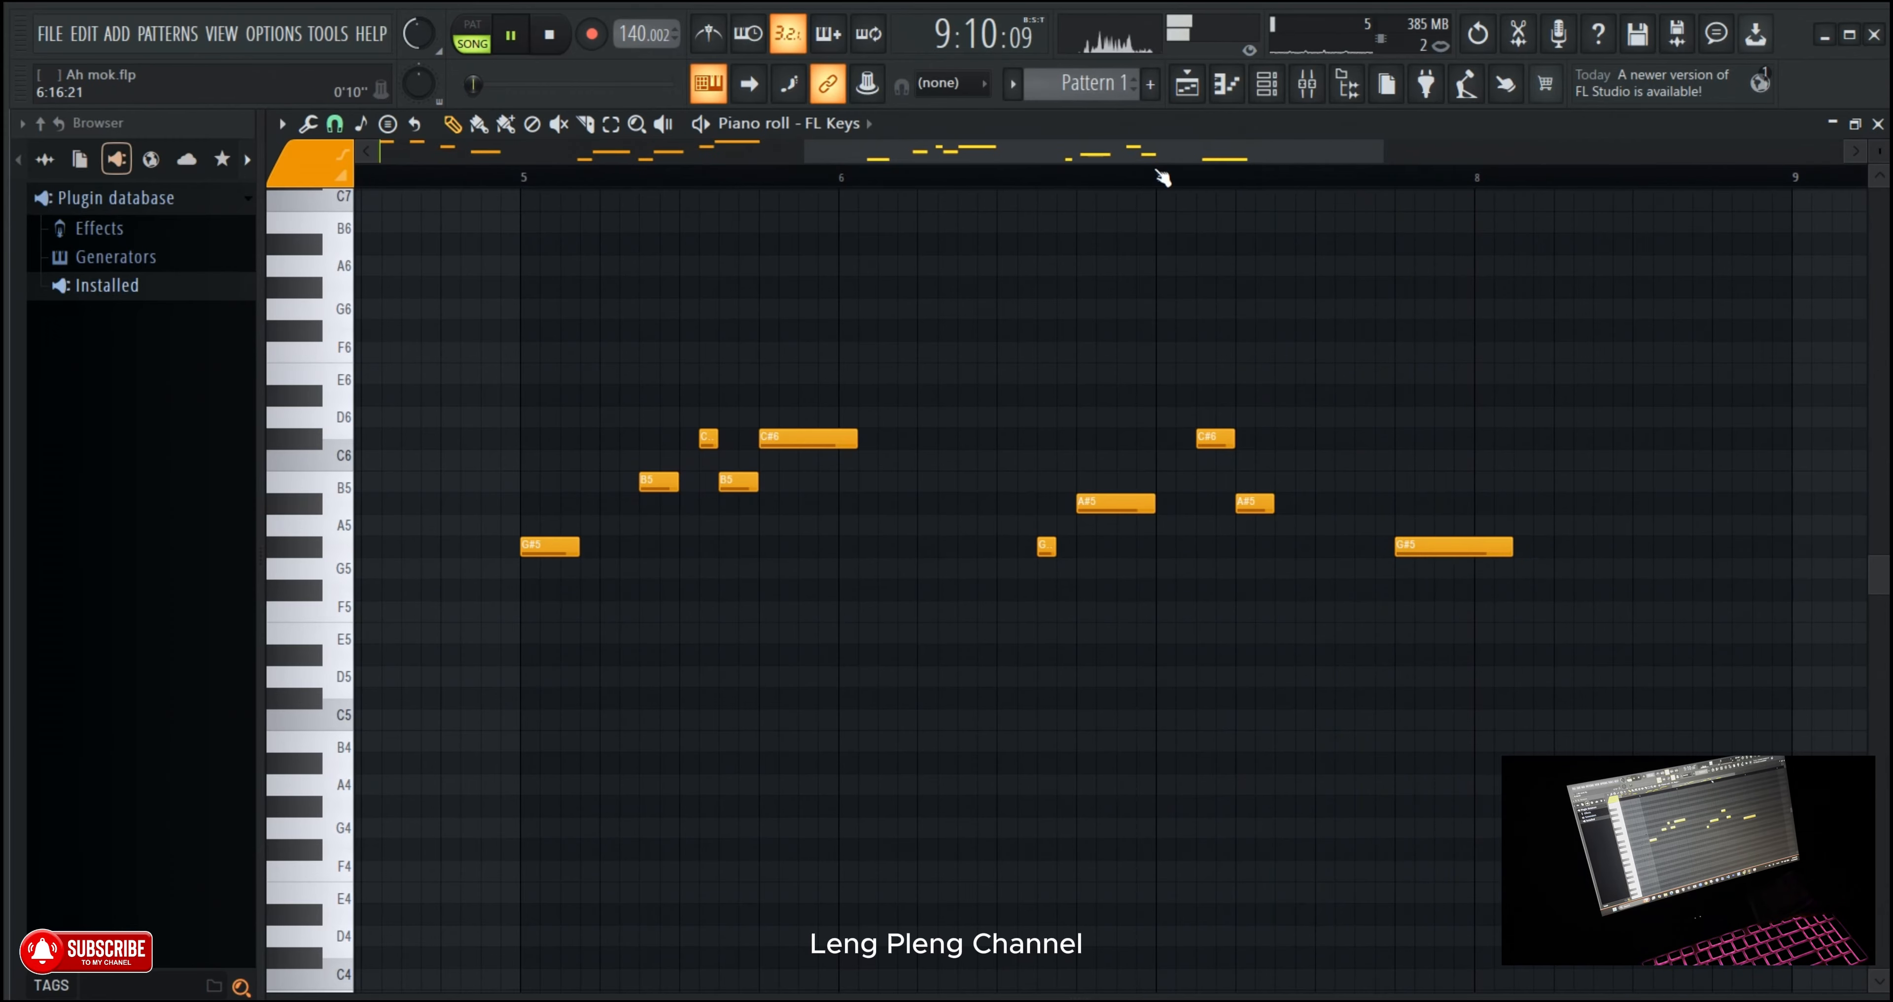
pyautogui.click(1137, 182)
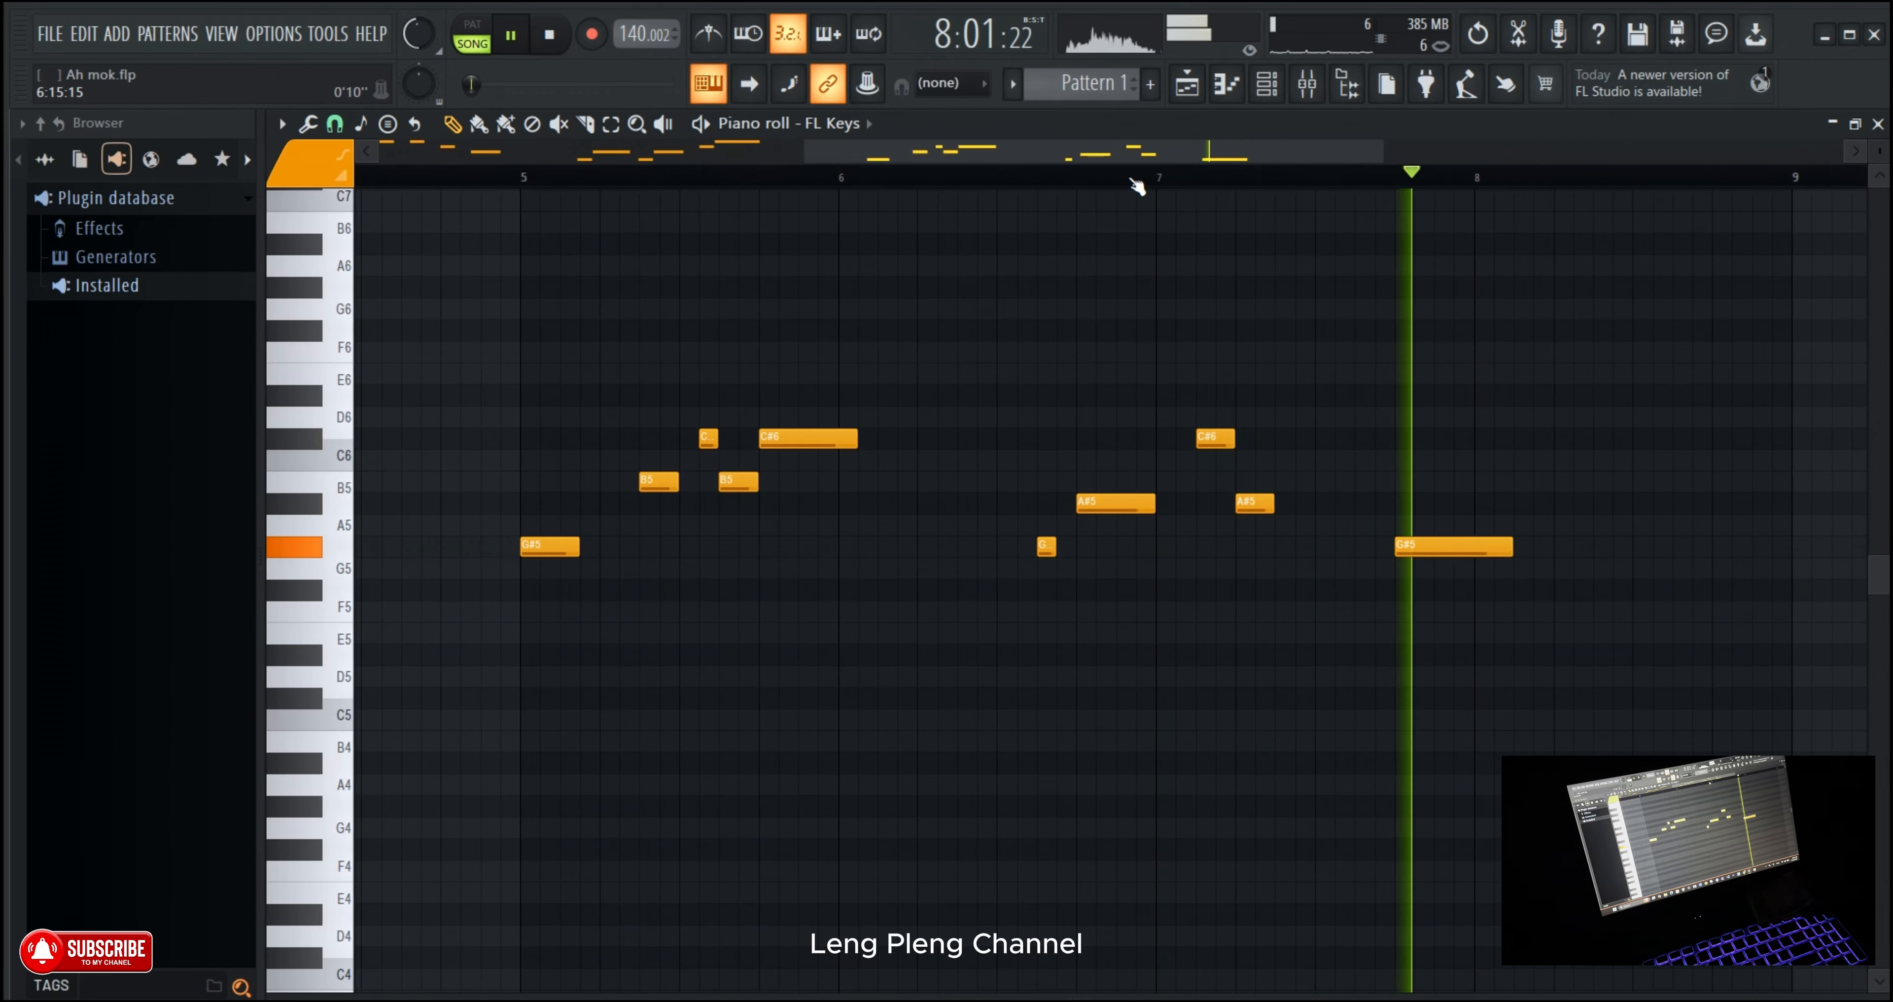
pyautogui.scroll(-2, 1137, 182)
pyautogui.click(1136, 182)
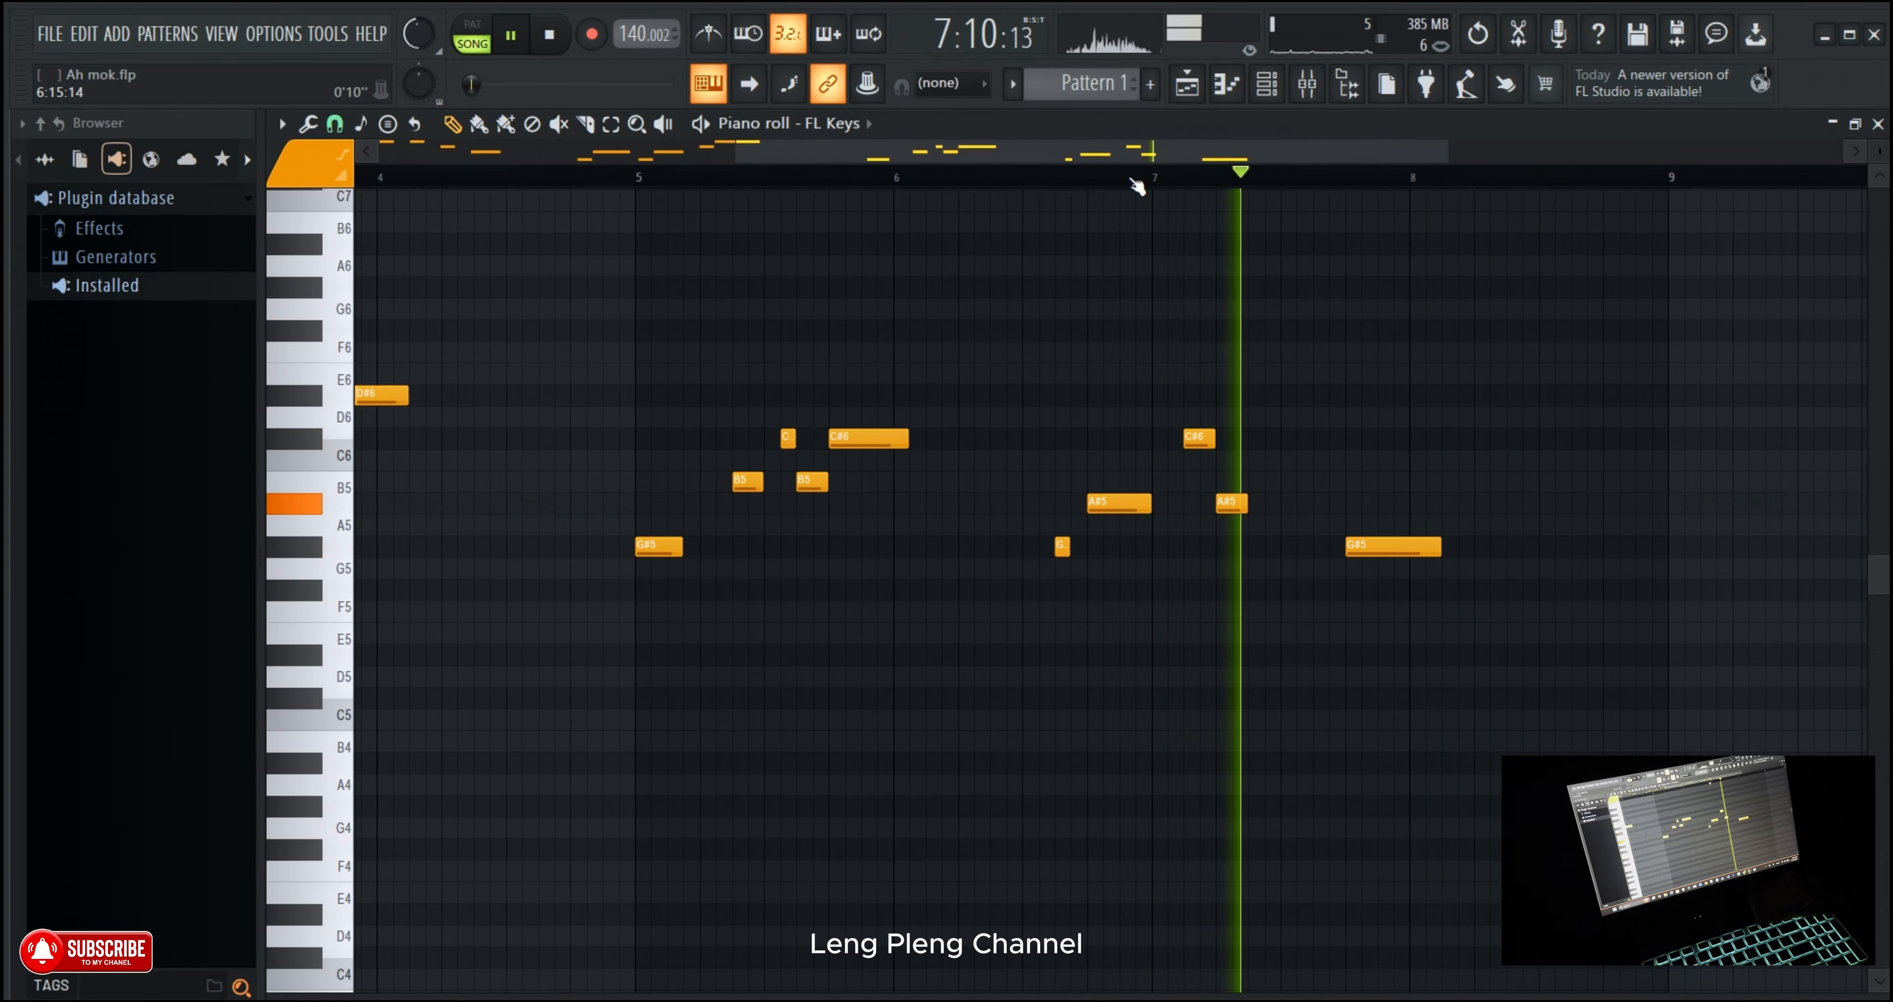
pyautogui.scroll(-2, 1132, 180)
pyautogui.scroll(3, 1132, 180)
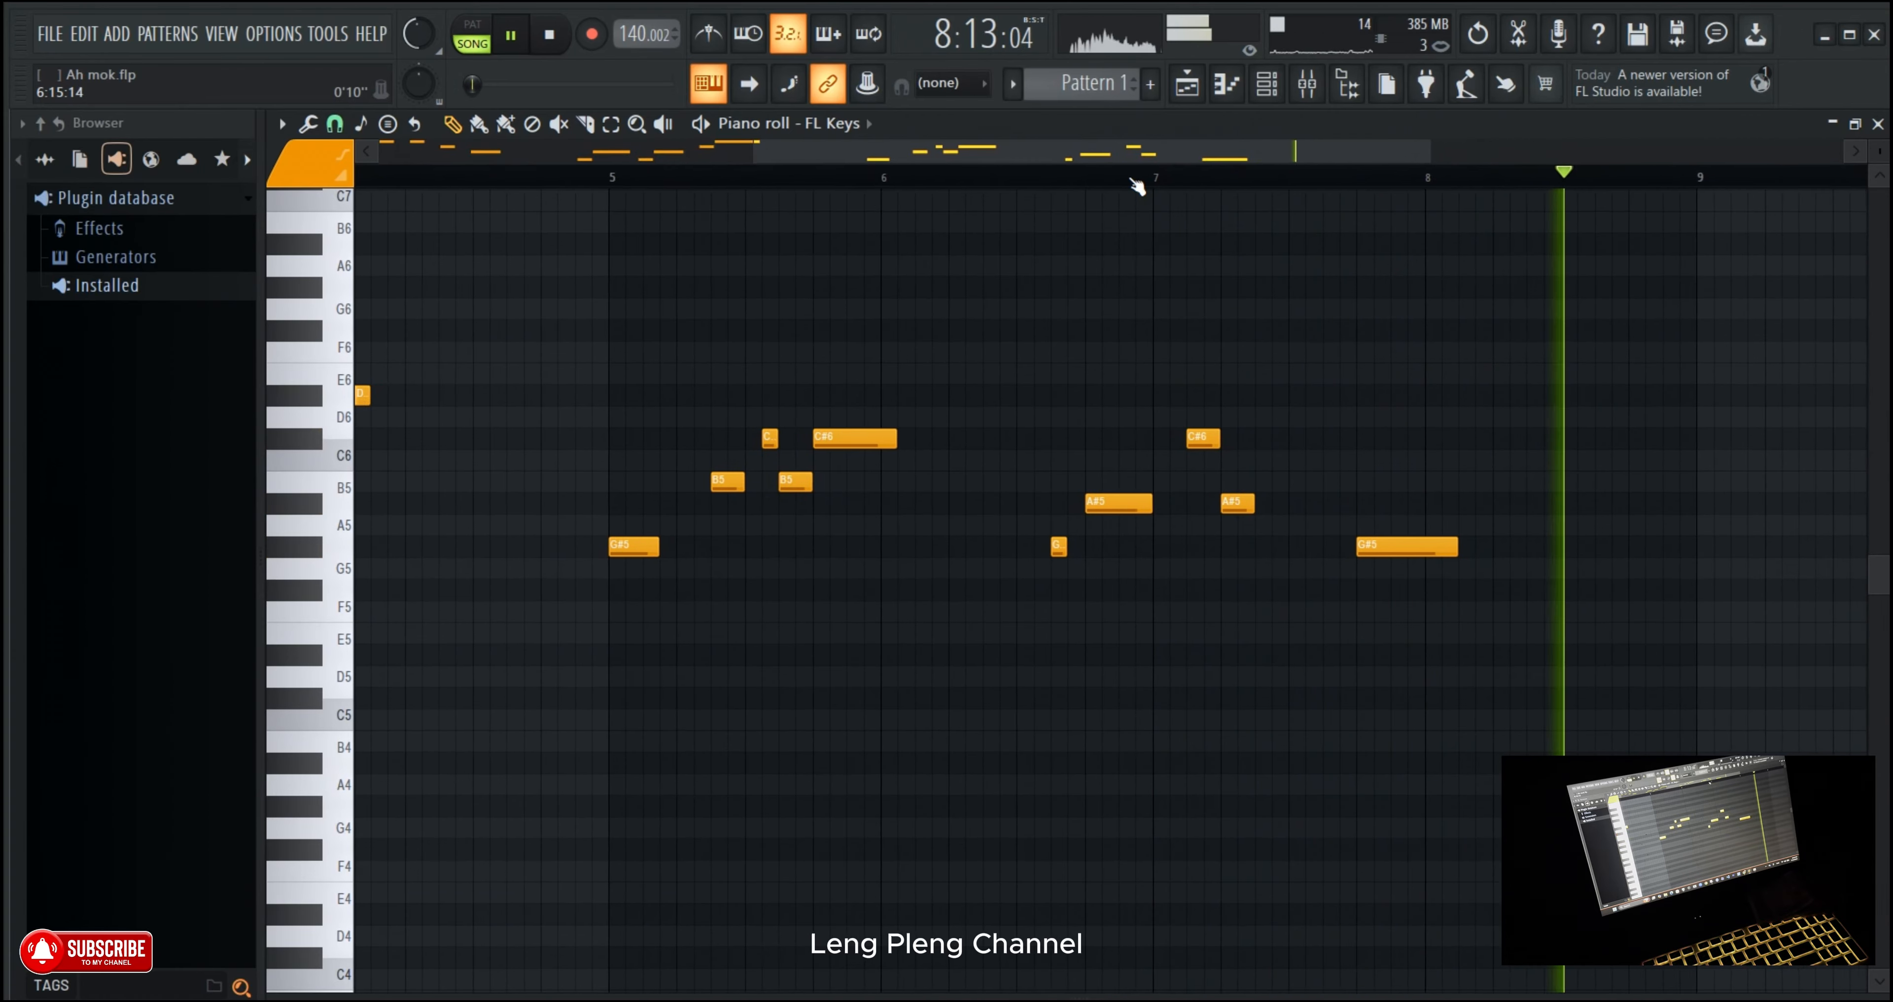
# Step: Add an F#5 note at step 11 of bar 7 and shorten it to two steps
pyautogui.scroll(-1, 1132, 180)
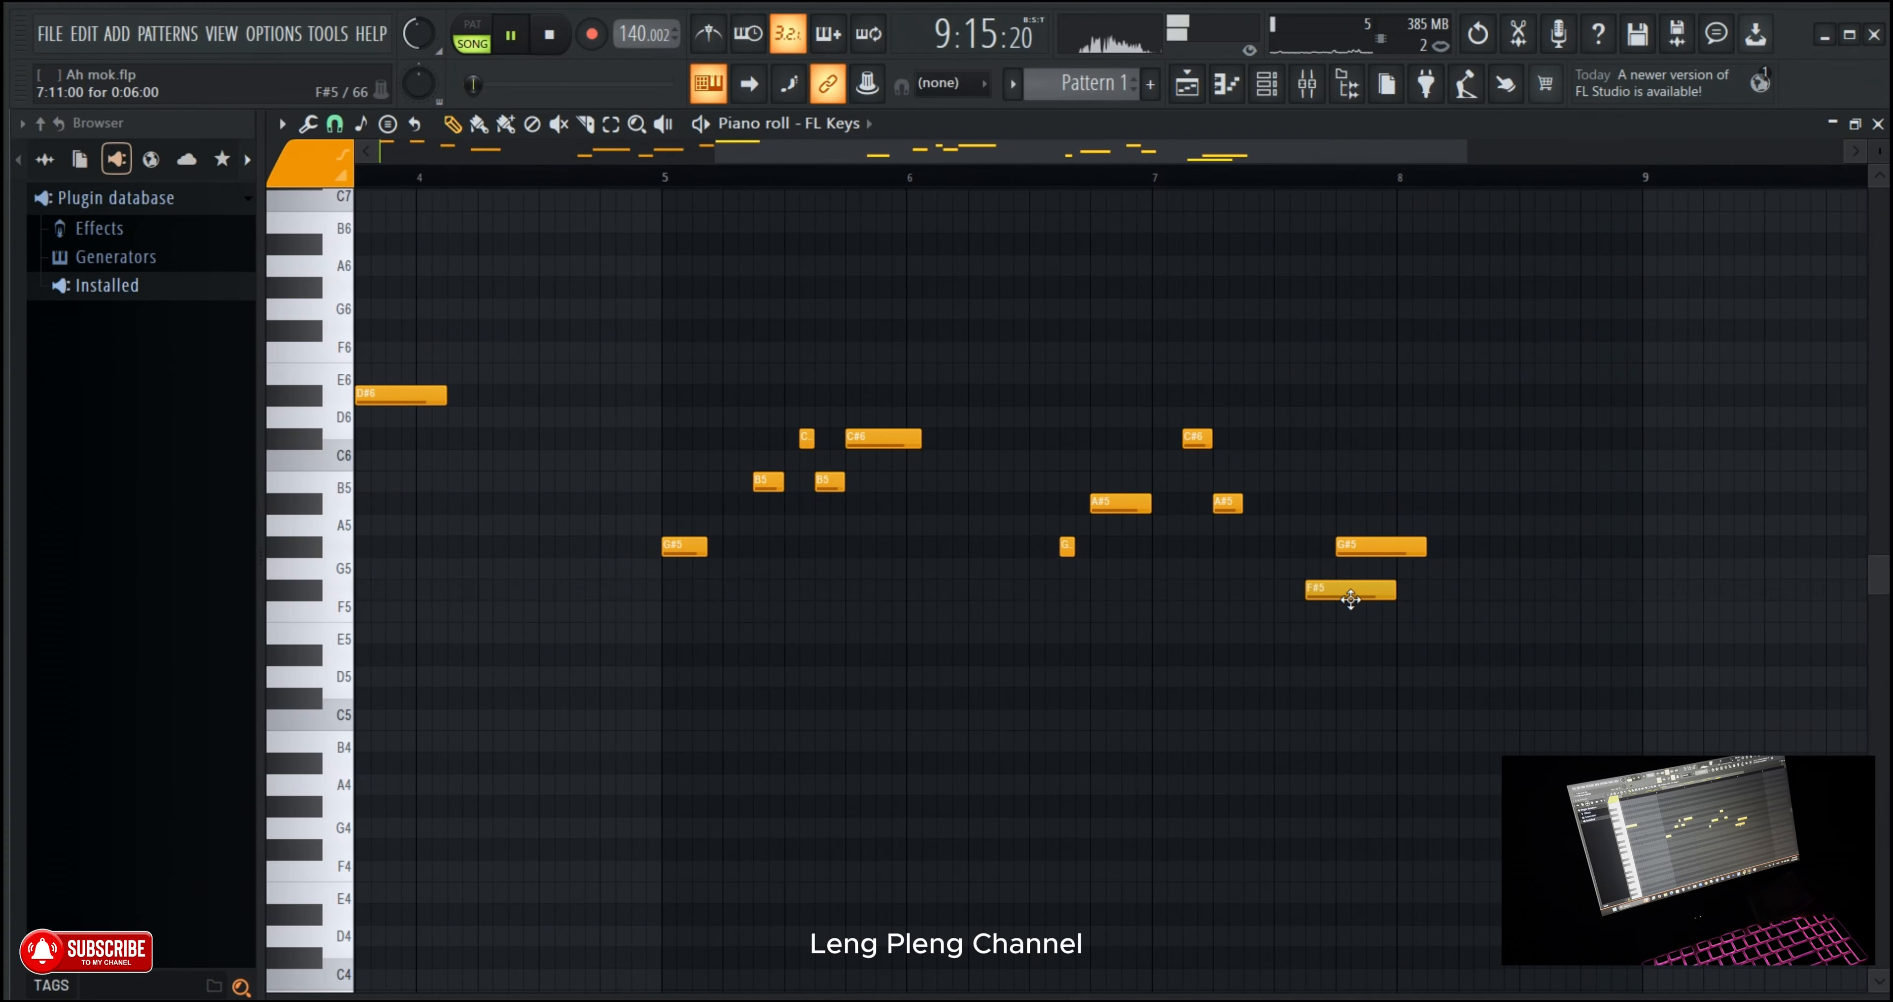
pyautogui.click(1111, 178)
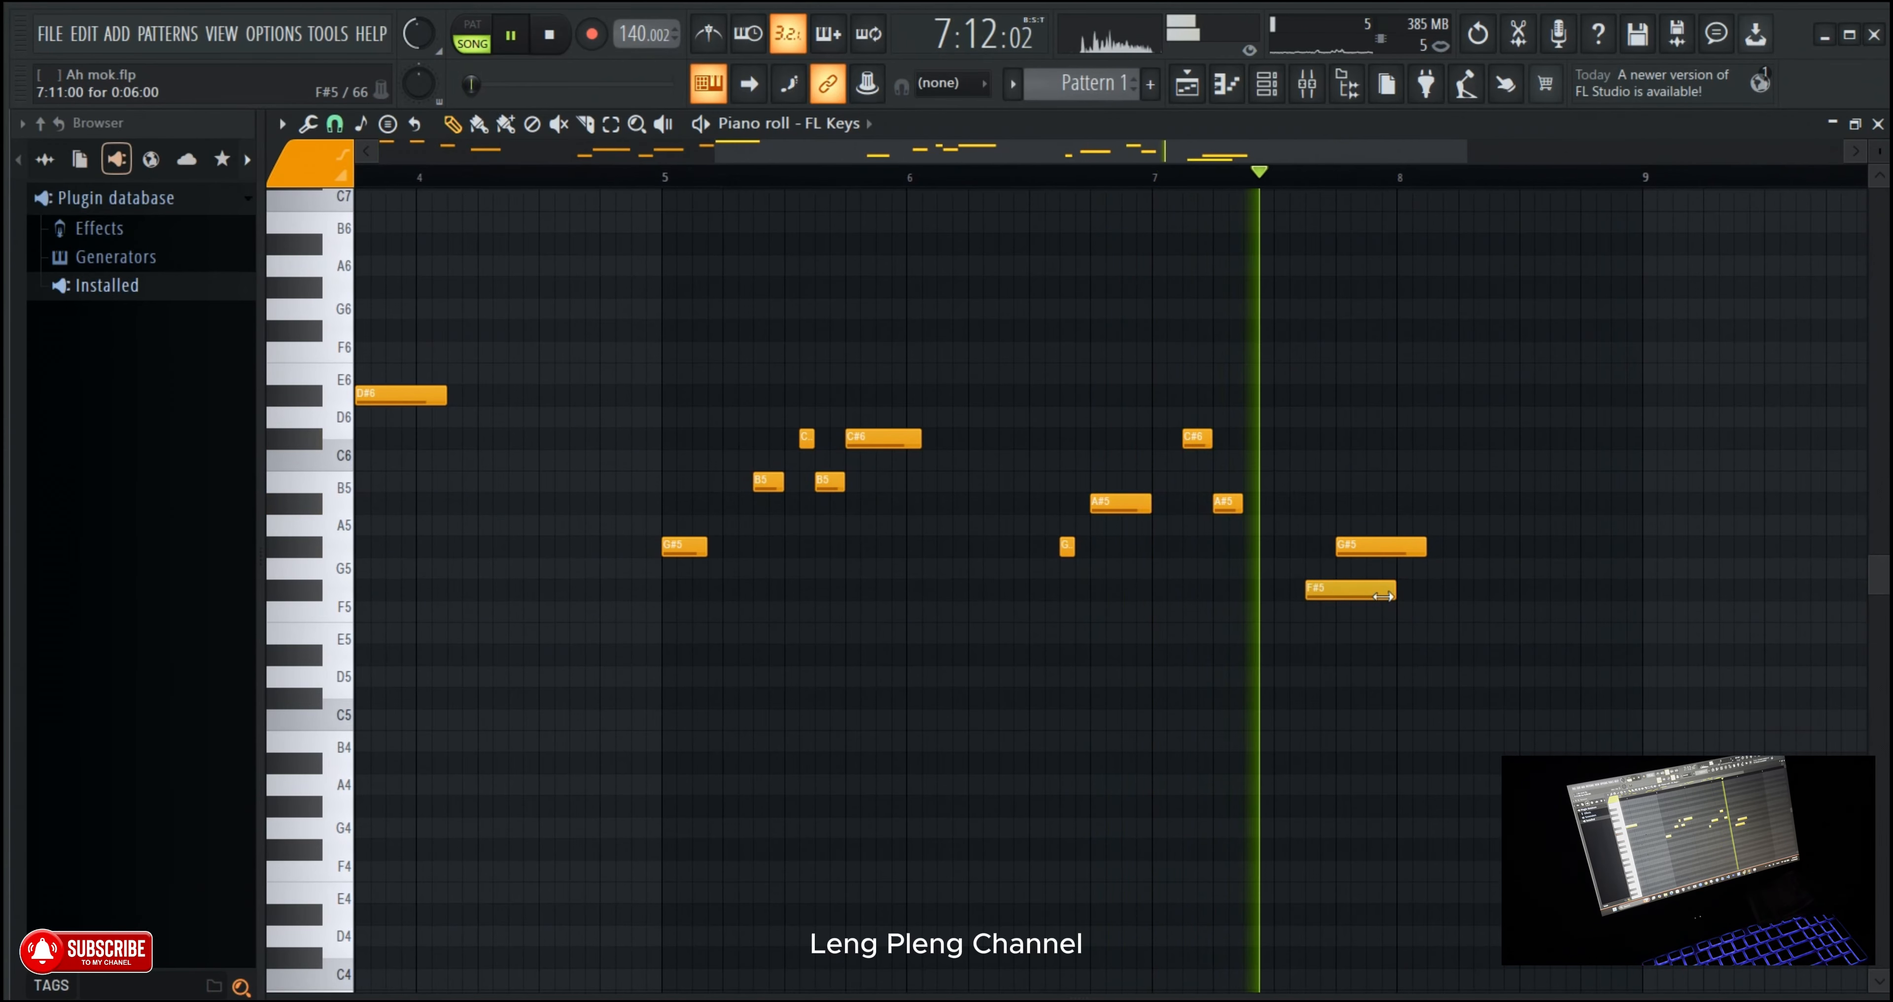
pyautogui.moveTo(1394, 591); pyautogui.dragTo(1334, 592)
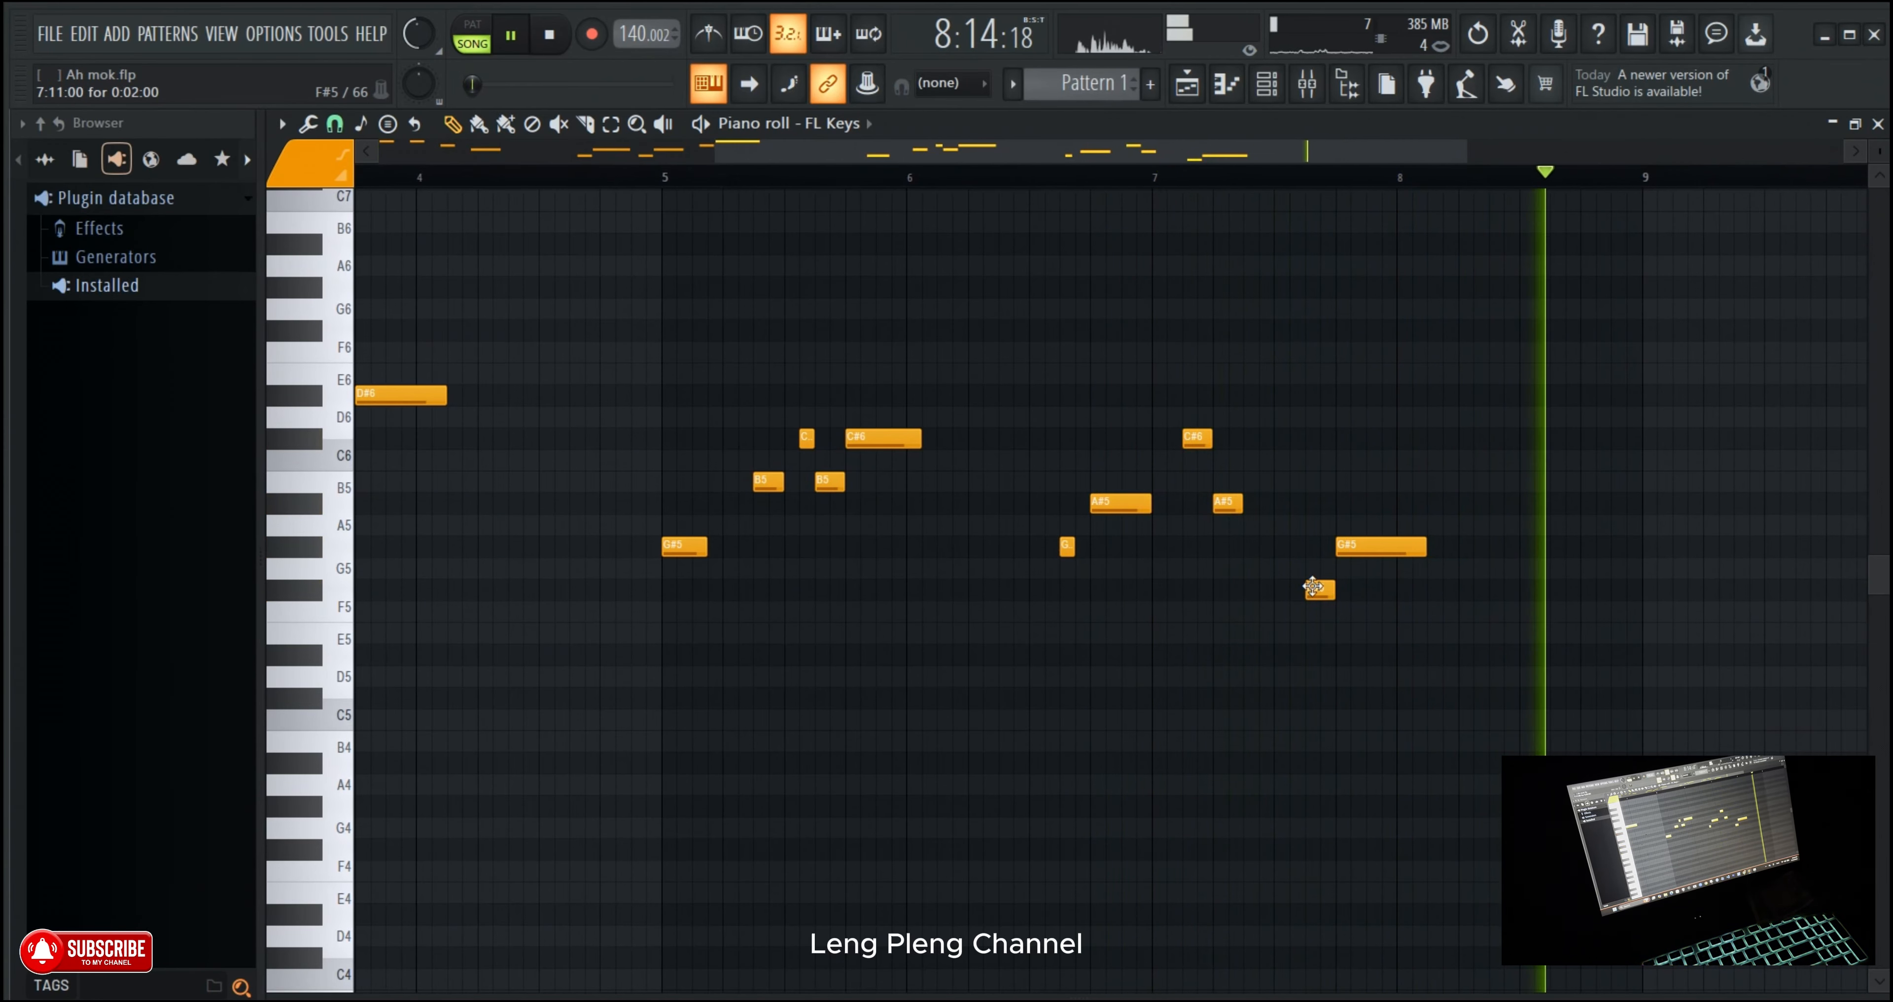
# Step: Duplicate the four bar 1 notes (D#6, D#6, C#6, B5) and move the copies to start at bar 9
pyautogui.scroll(-6, 1378, 182)
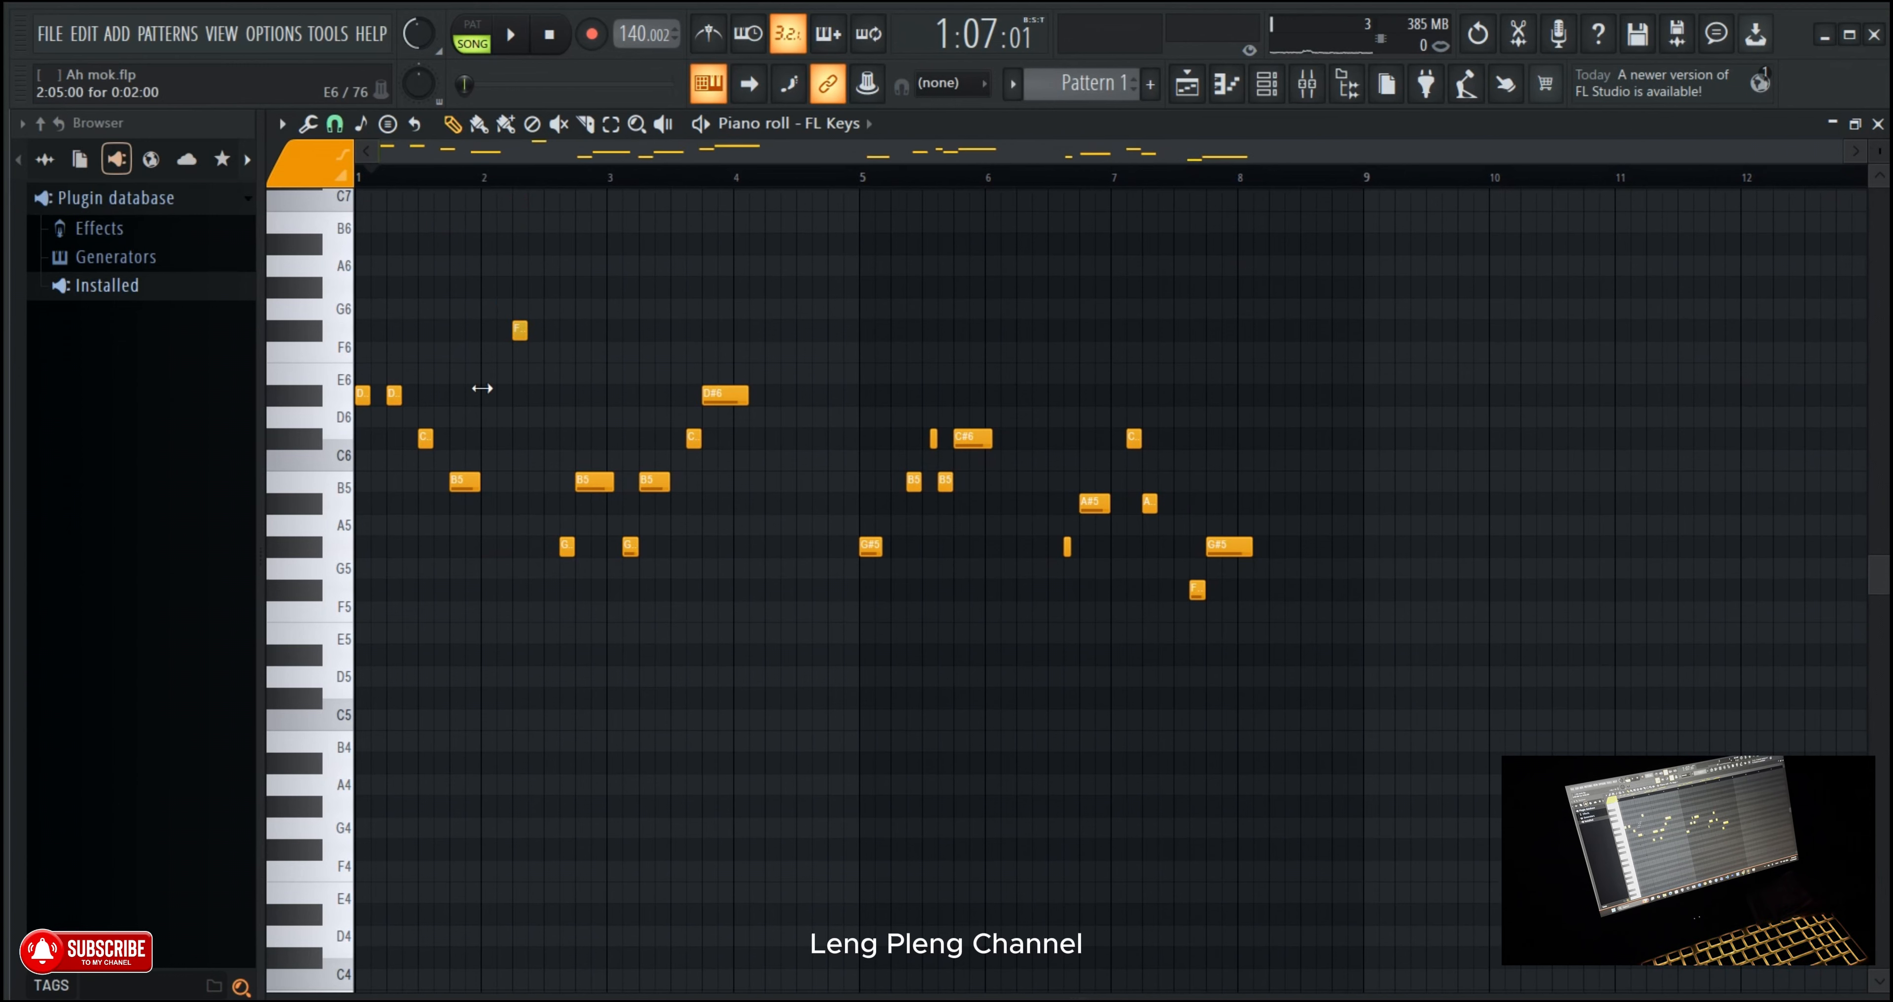
pyautogui.moveTo(534, 345)
pyautogui.mouseDown()
pyautogui.moveTo(478, 444)
pyautogui.moveTo(254, 554)
pyautogui.mouseUp()
pyautogui.hotkey('ctrl', 'b')
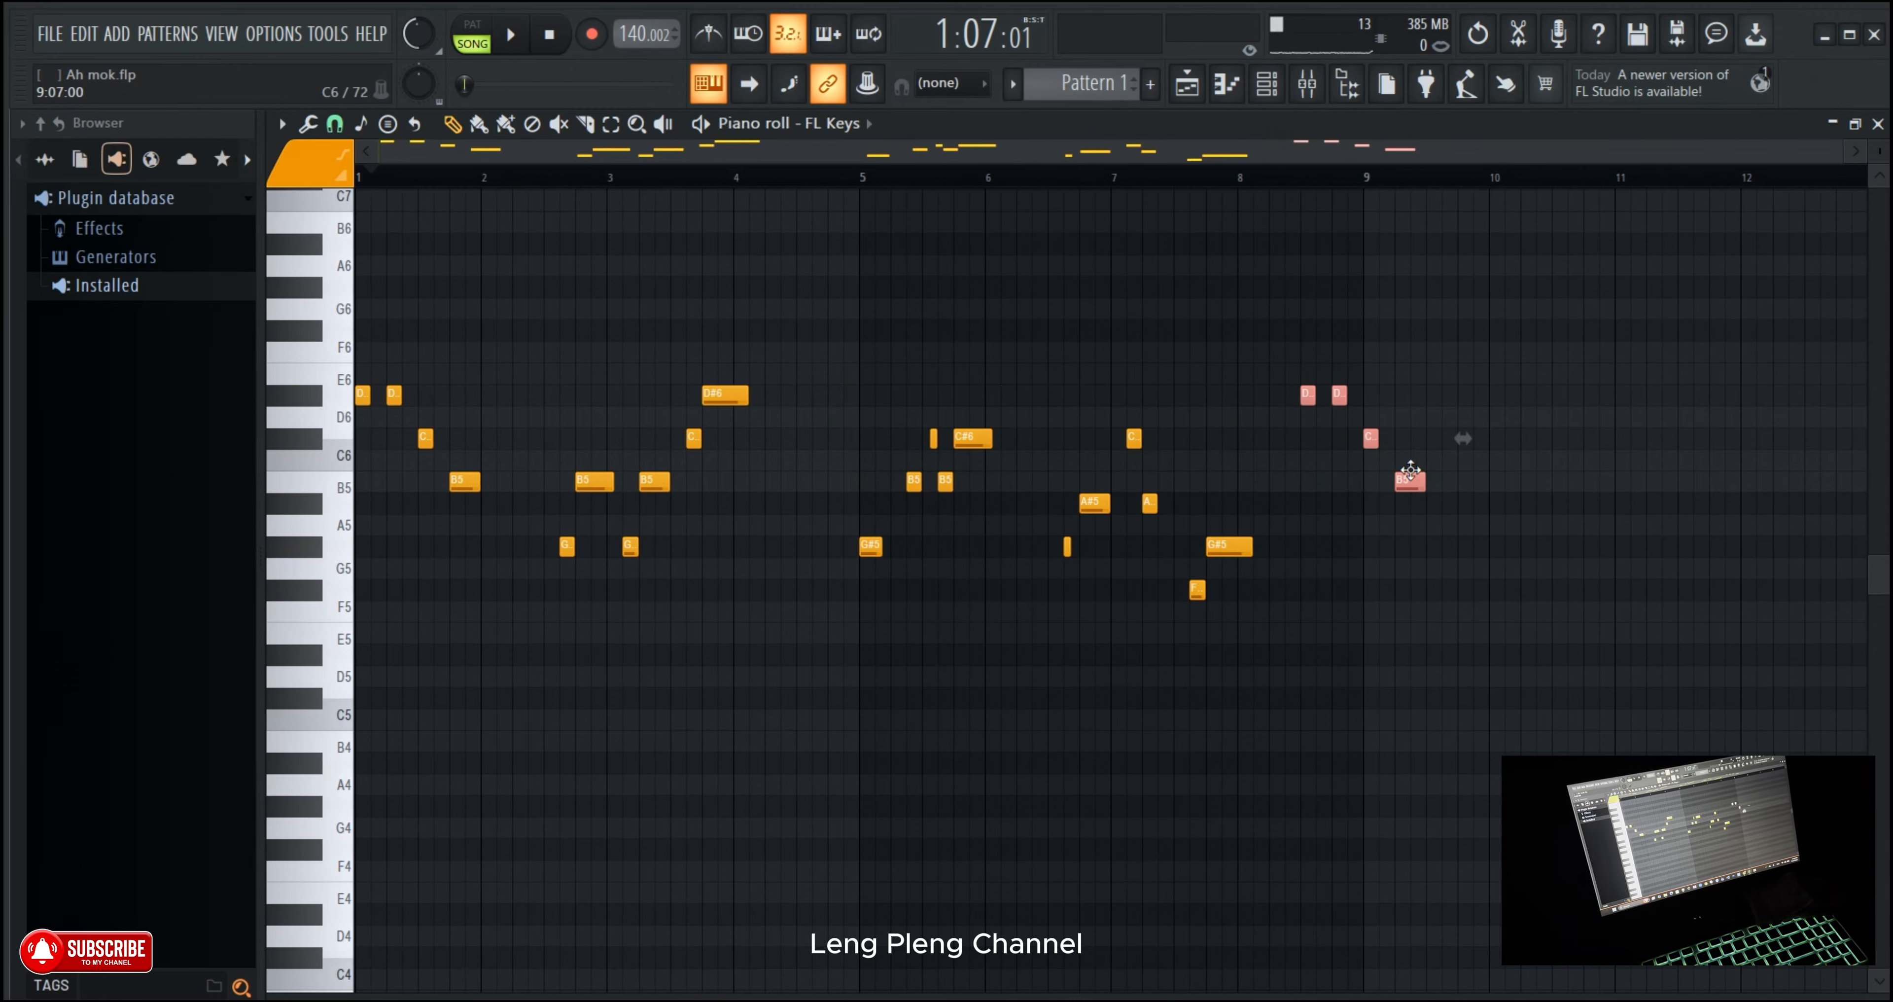
pyautogui.moveTo(1410, 470); pyautogui.dragTo(1472, 477)
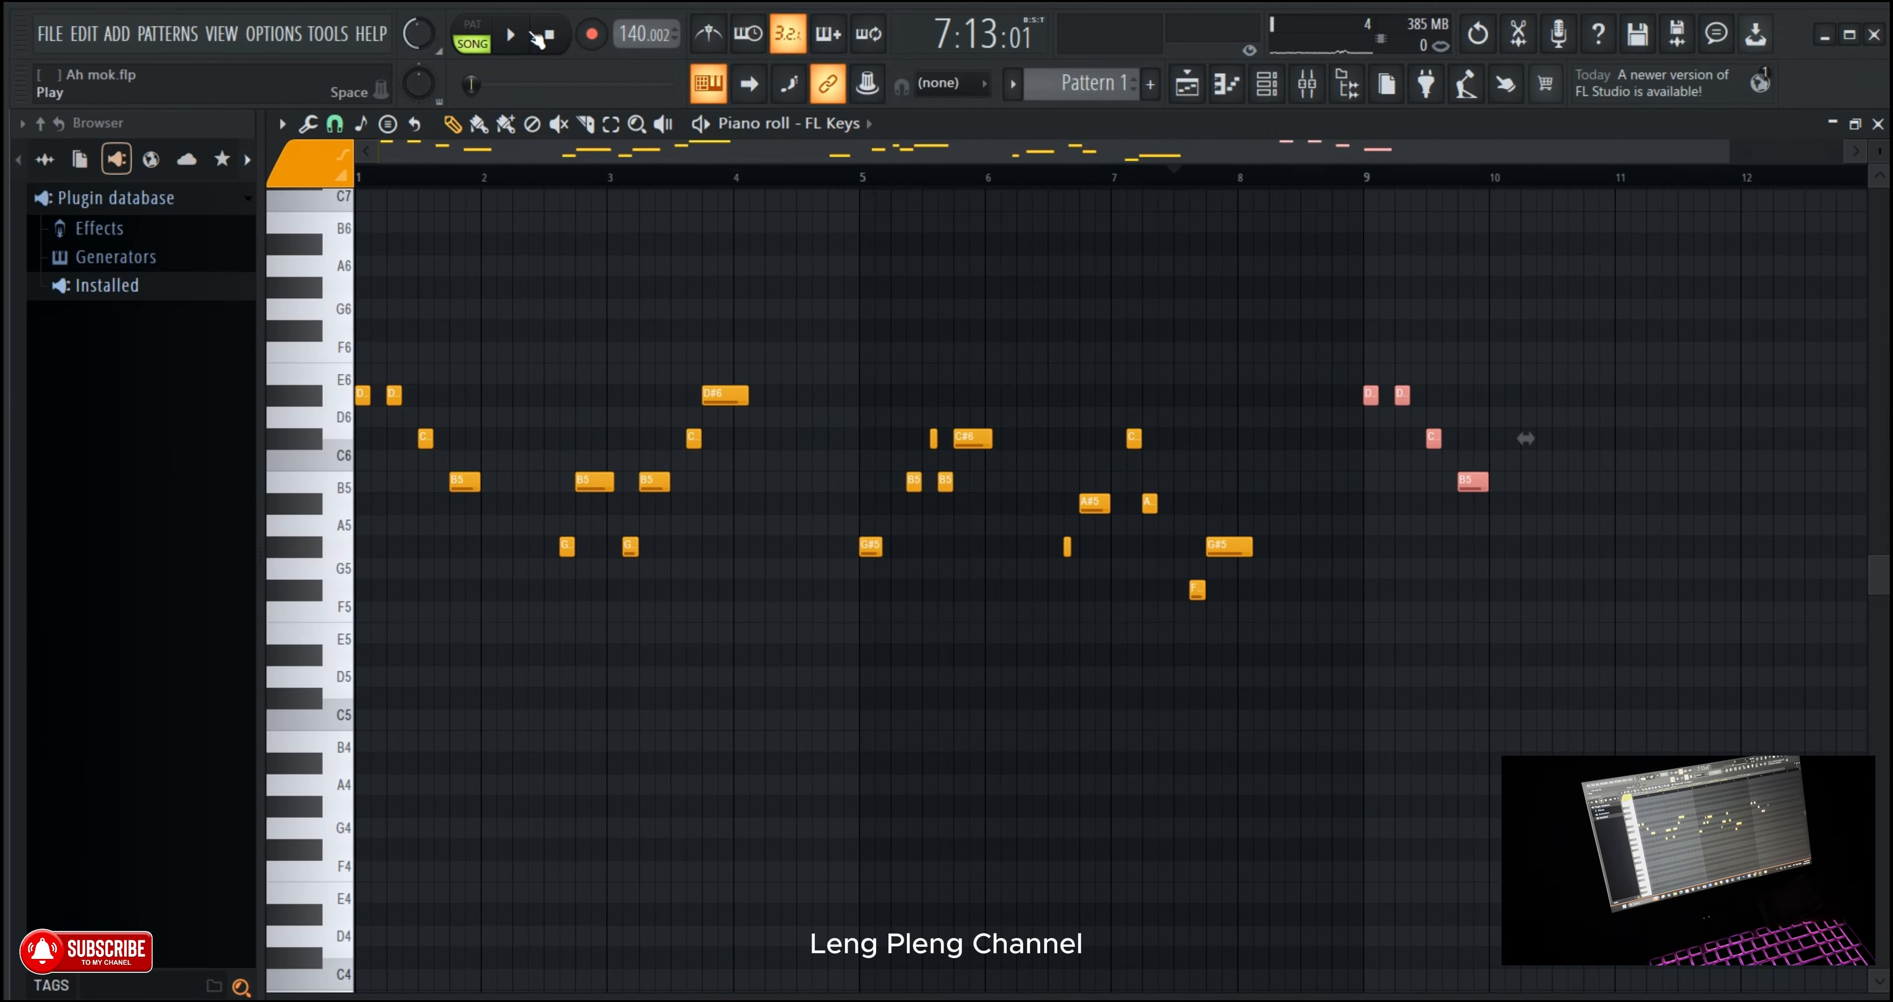
# Step: Play on from late bar 8 and add a two-step G#5 note in bar 10, shifting it to step 3
pyautogui.click(535, 35)
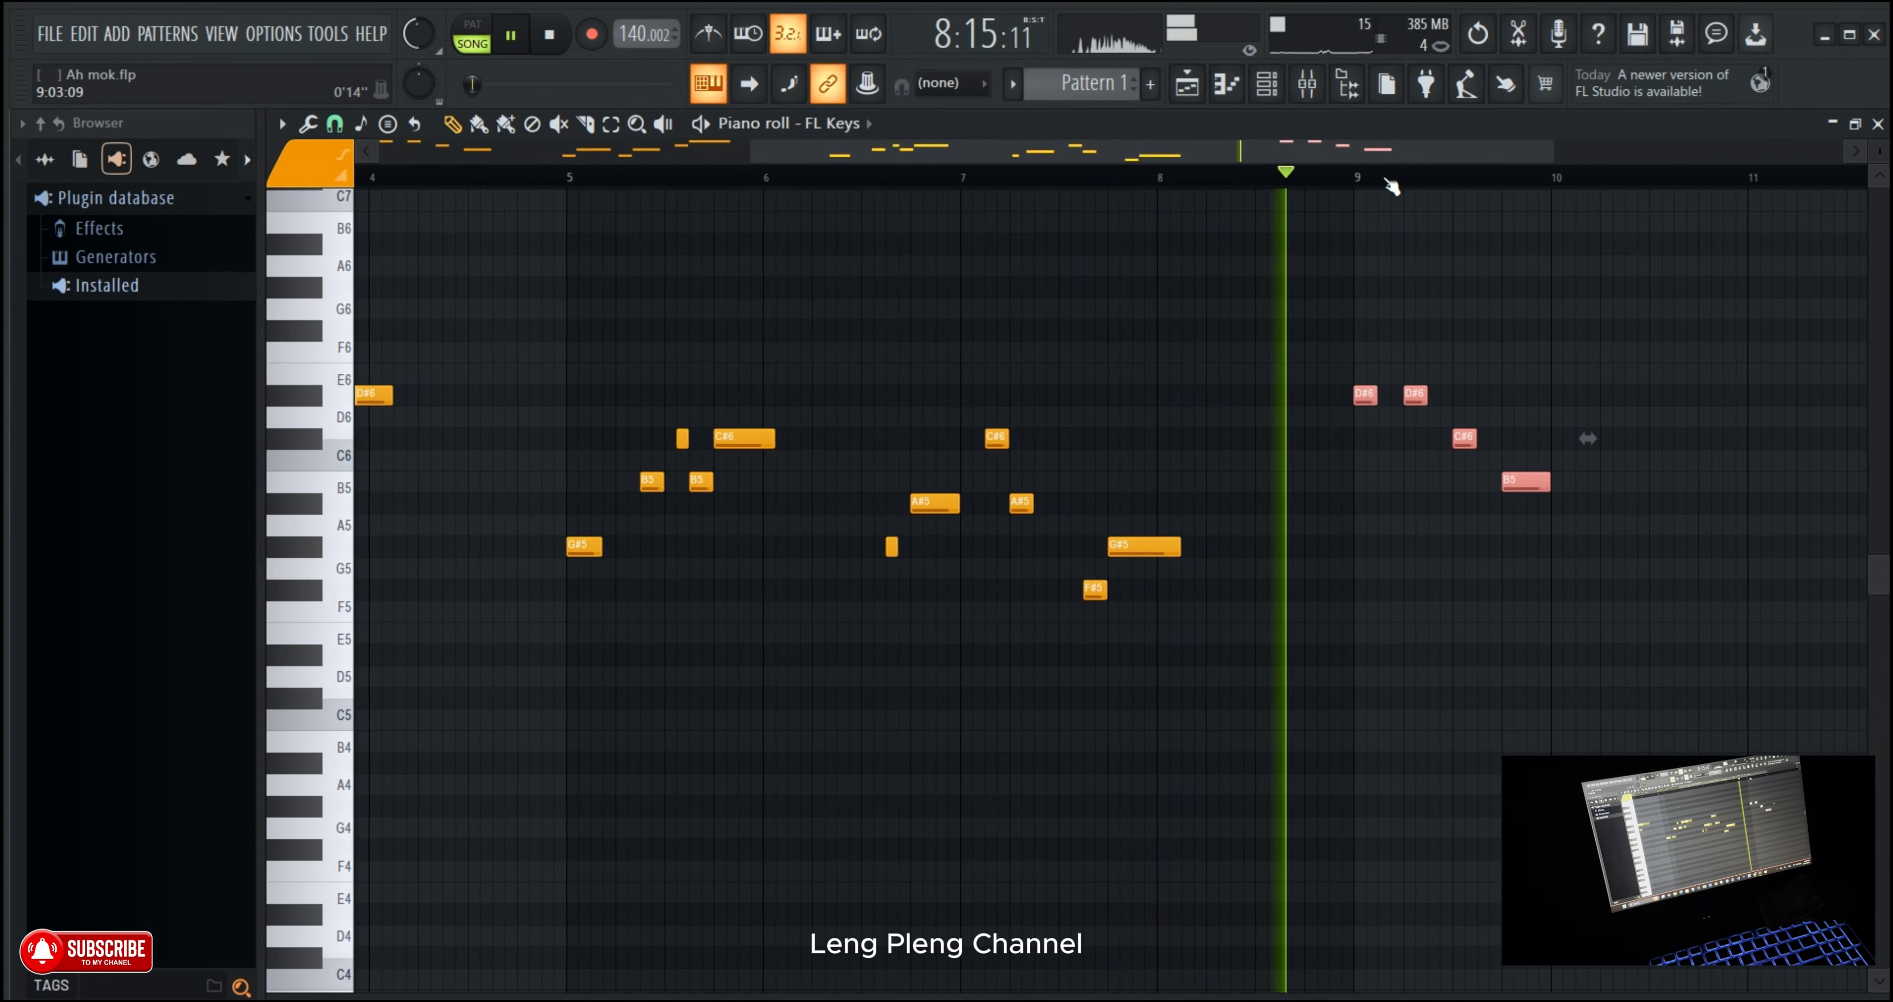
pyautogui.scroll(-3, 1391, 187)
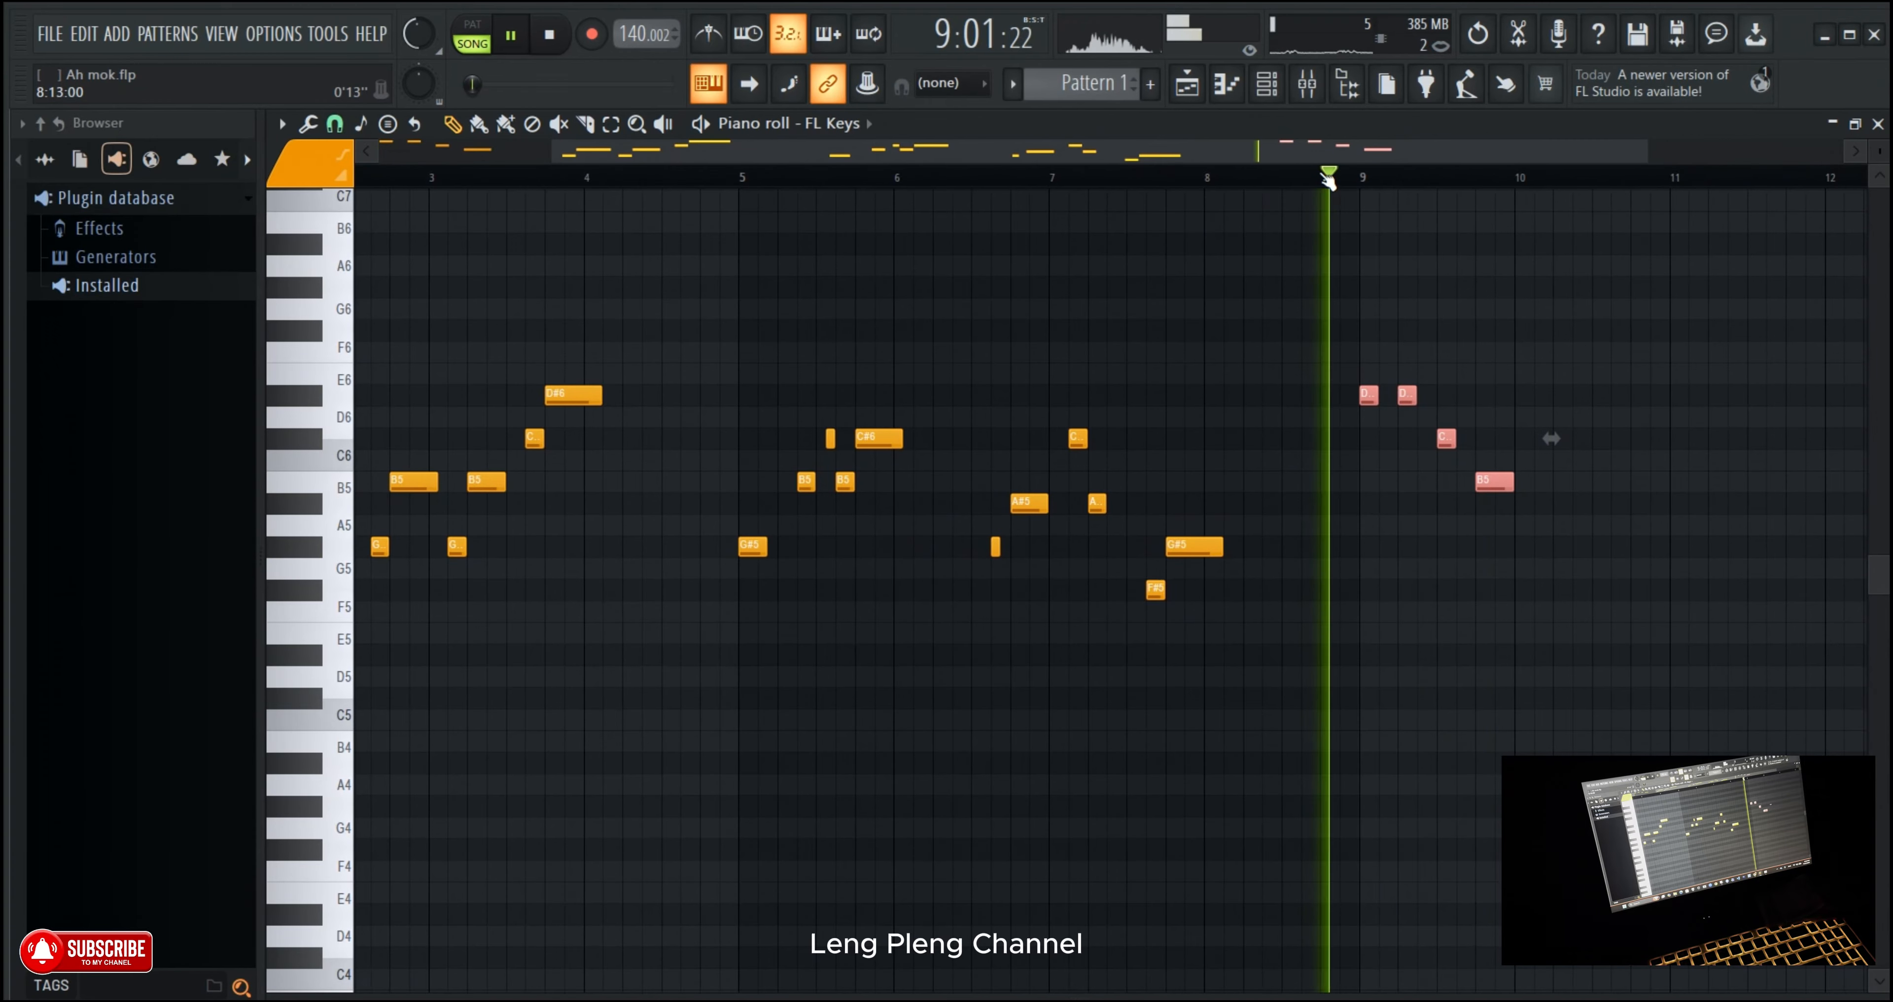
pyautogui.click(1521, 547)
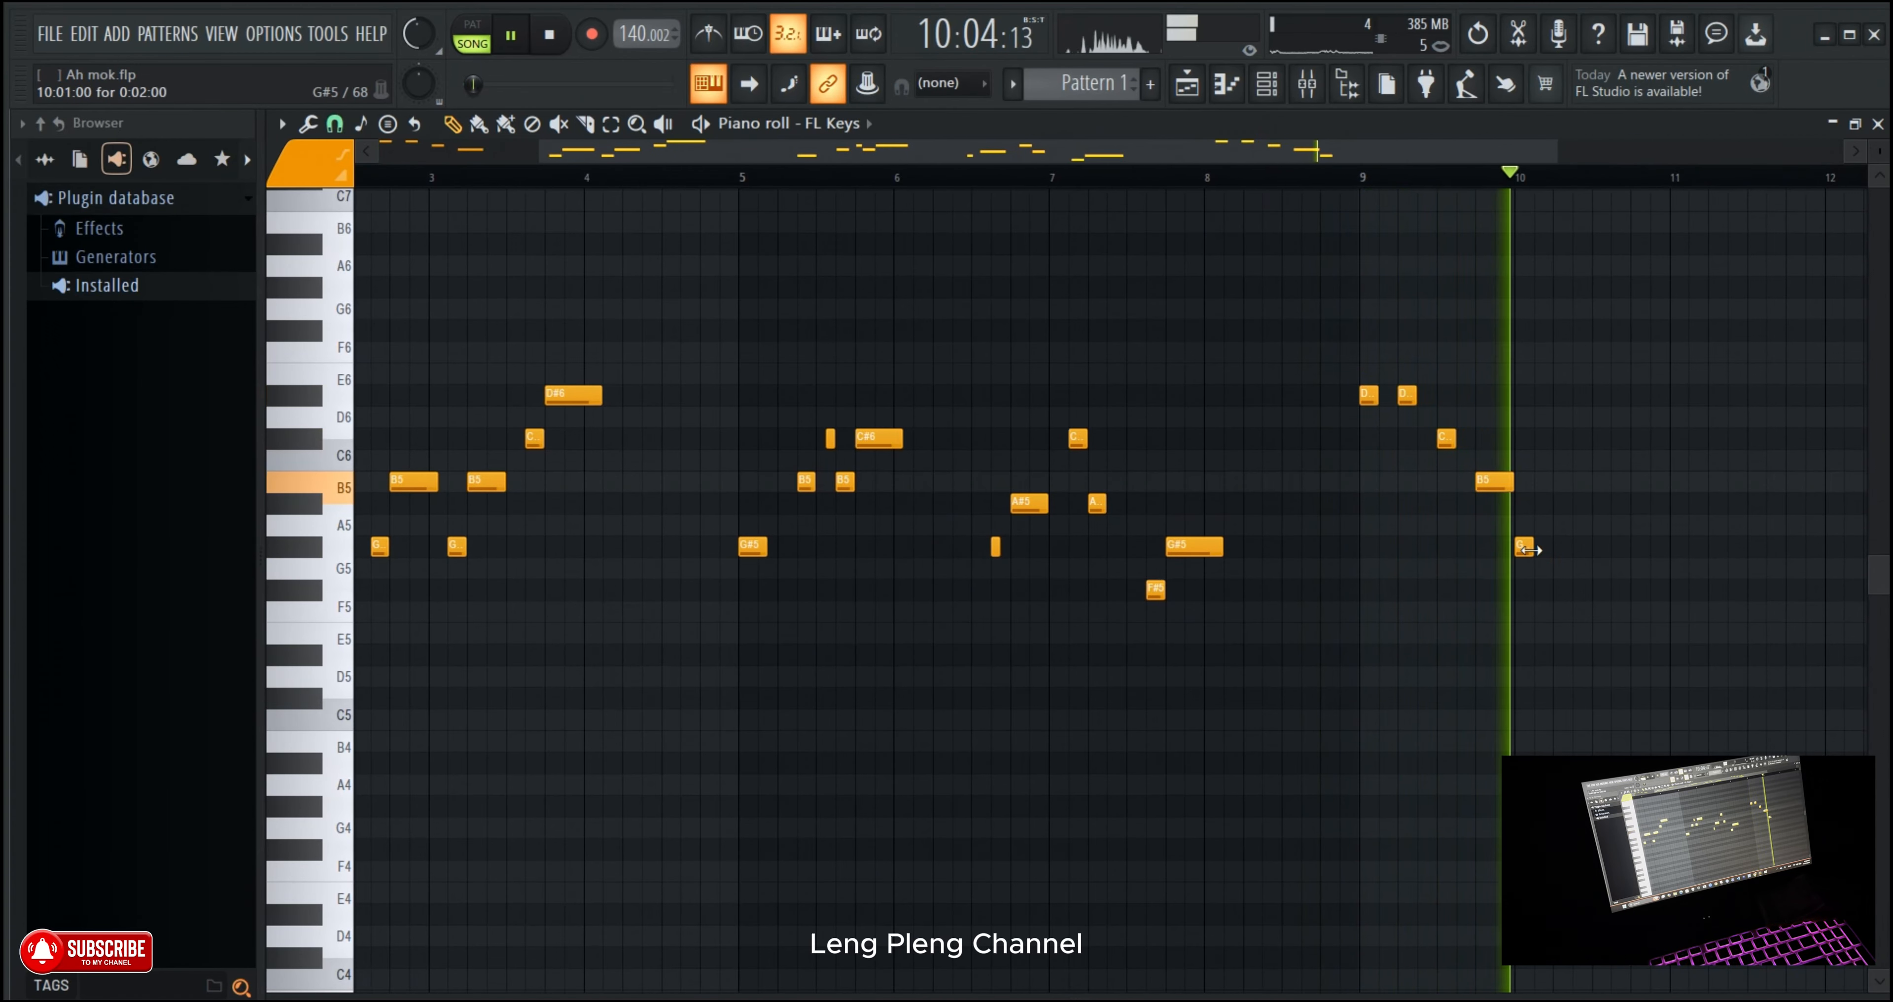
pyautogui.moveTo(1530, 549); pyautogui.dragTo(1549, 549)
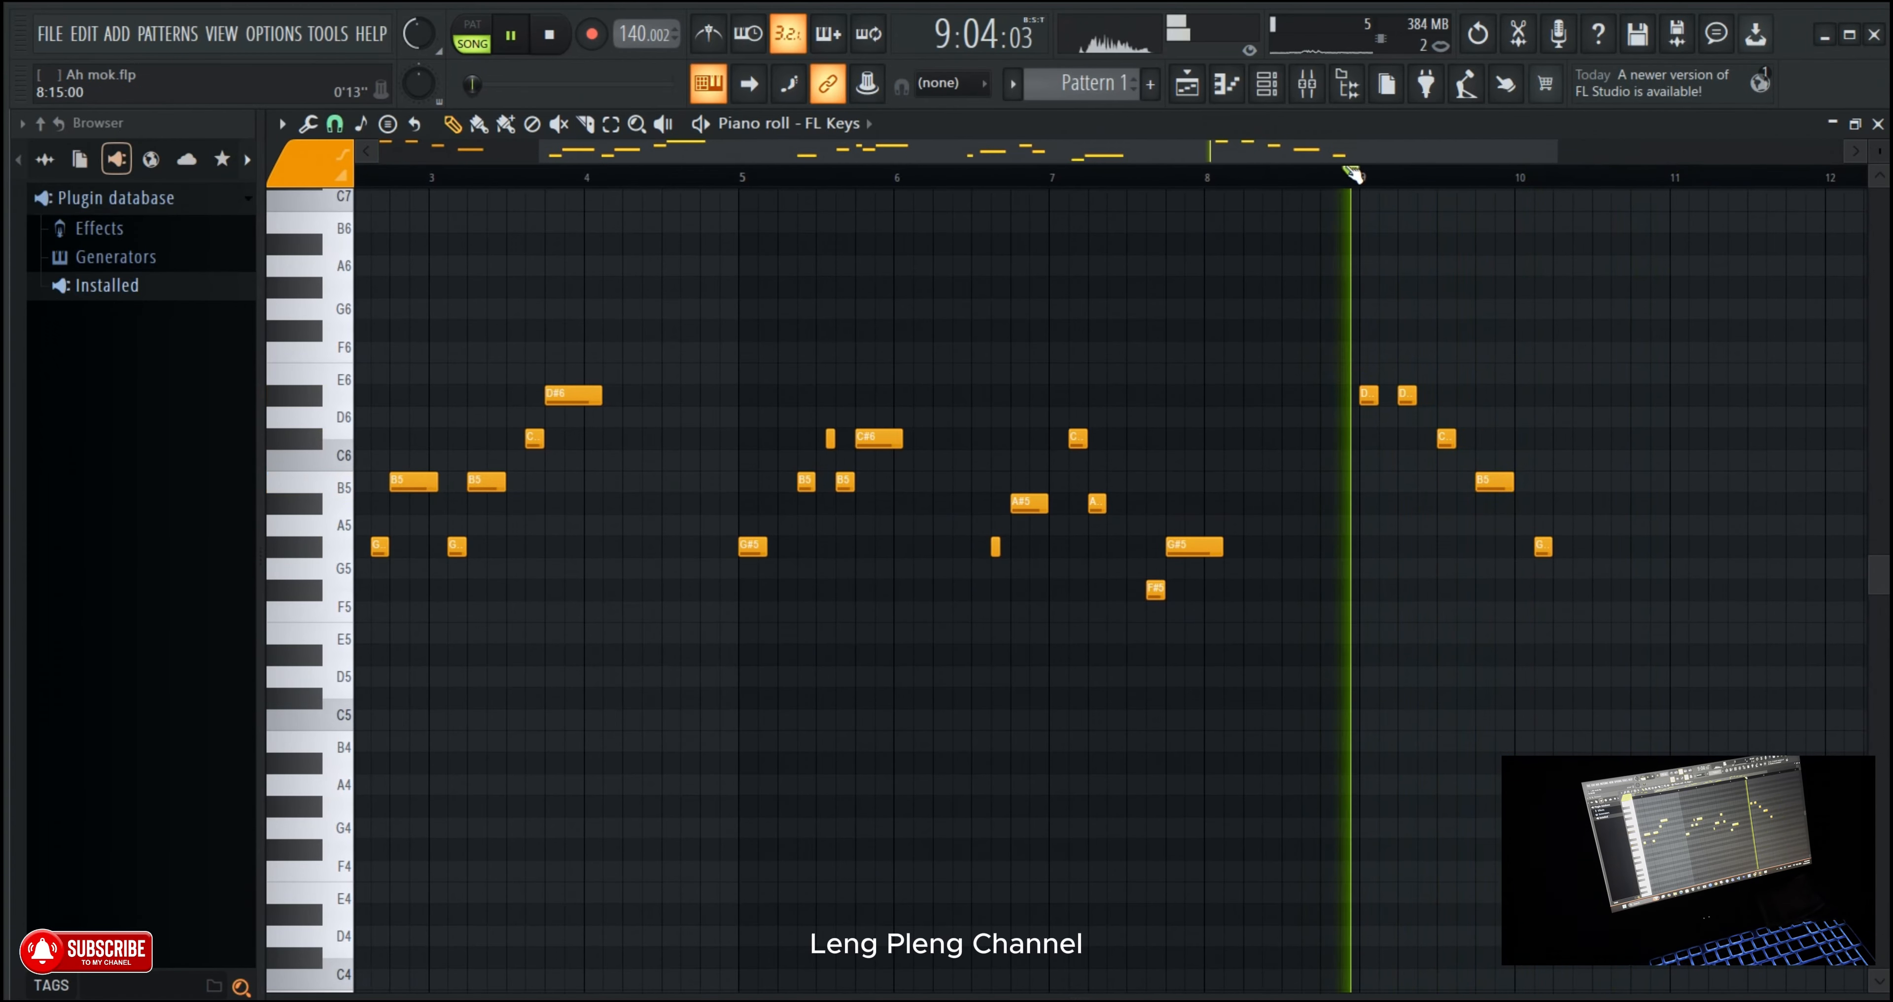
pyautogui.scroll(1, 1546, 178)
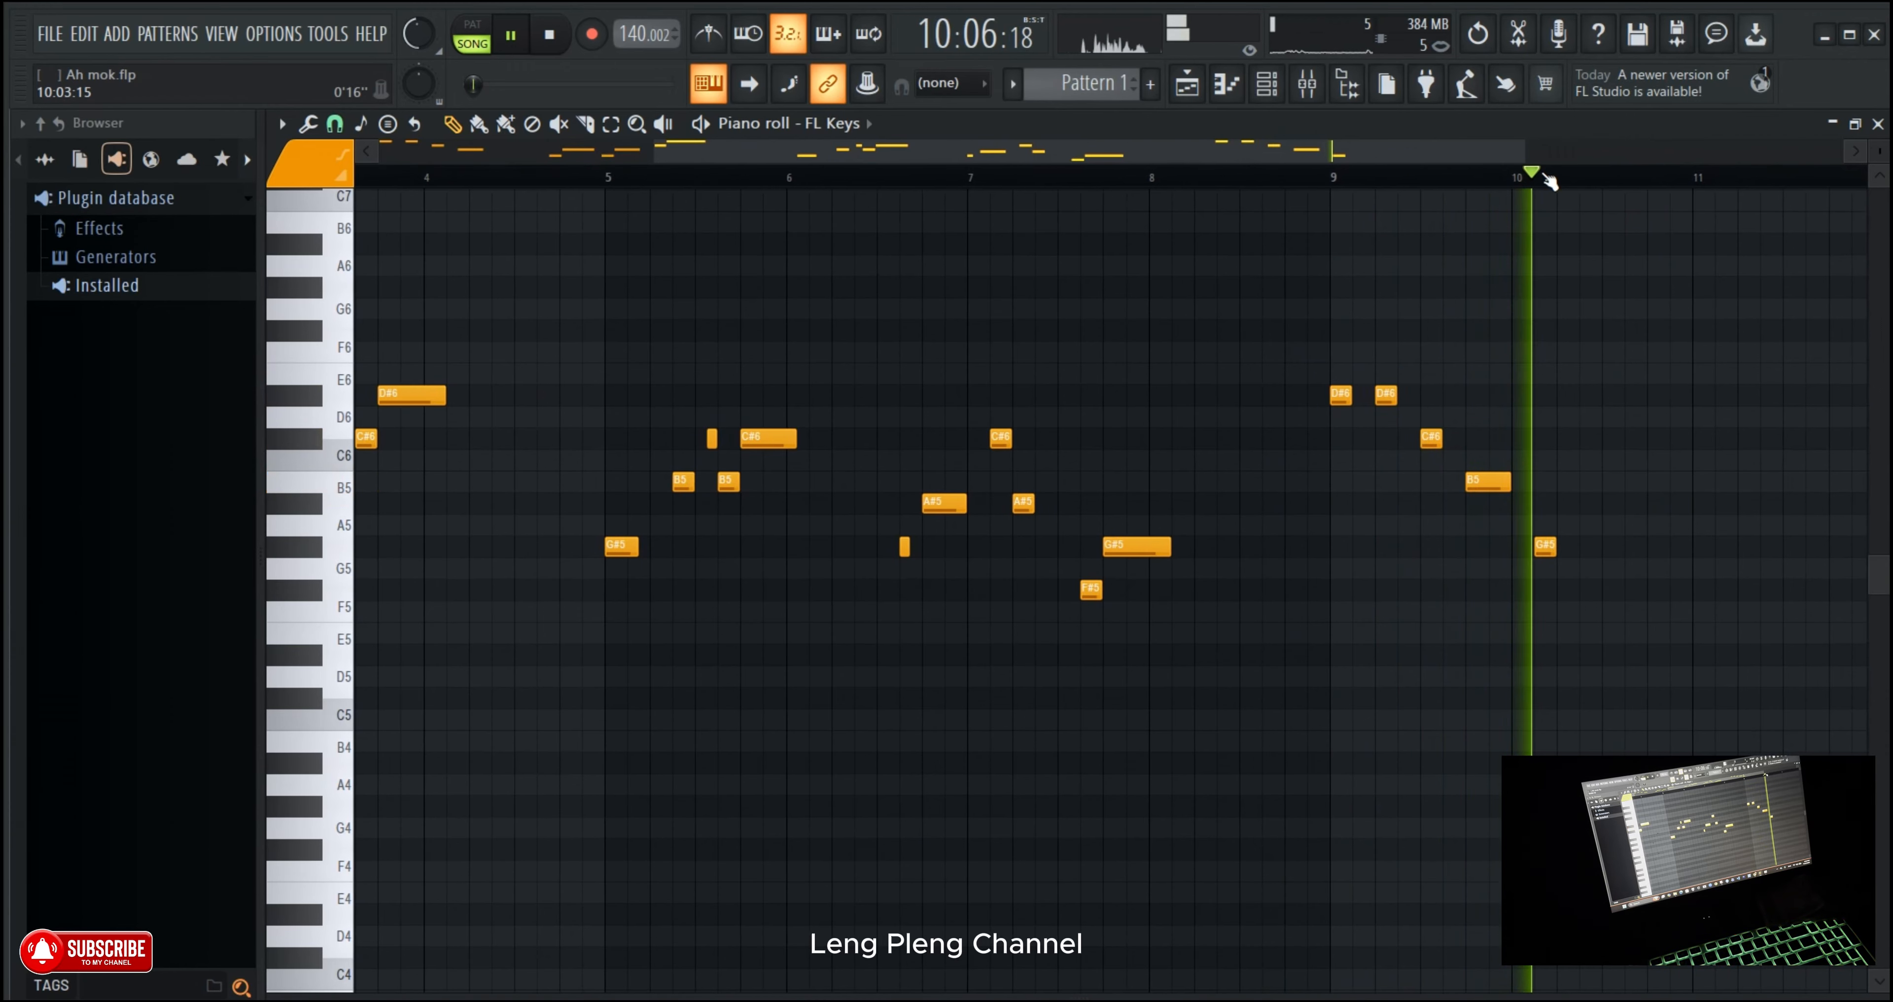
# Step: Move the bar 10 G#5 note to step 5 and lengthen the bar 9 B5 note to six steps after a playback check
pyautogui.scroll(1, 1573, 173)
pyautogui.moveTo(1558, 545); pyautogui.dragTo(1584, 545)
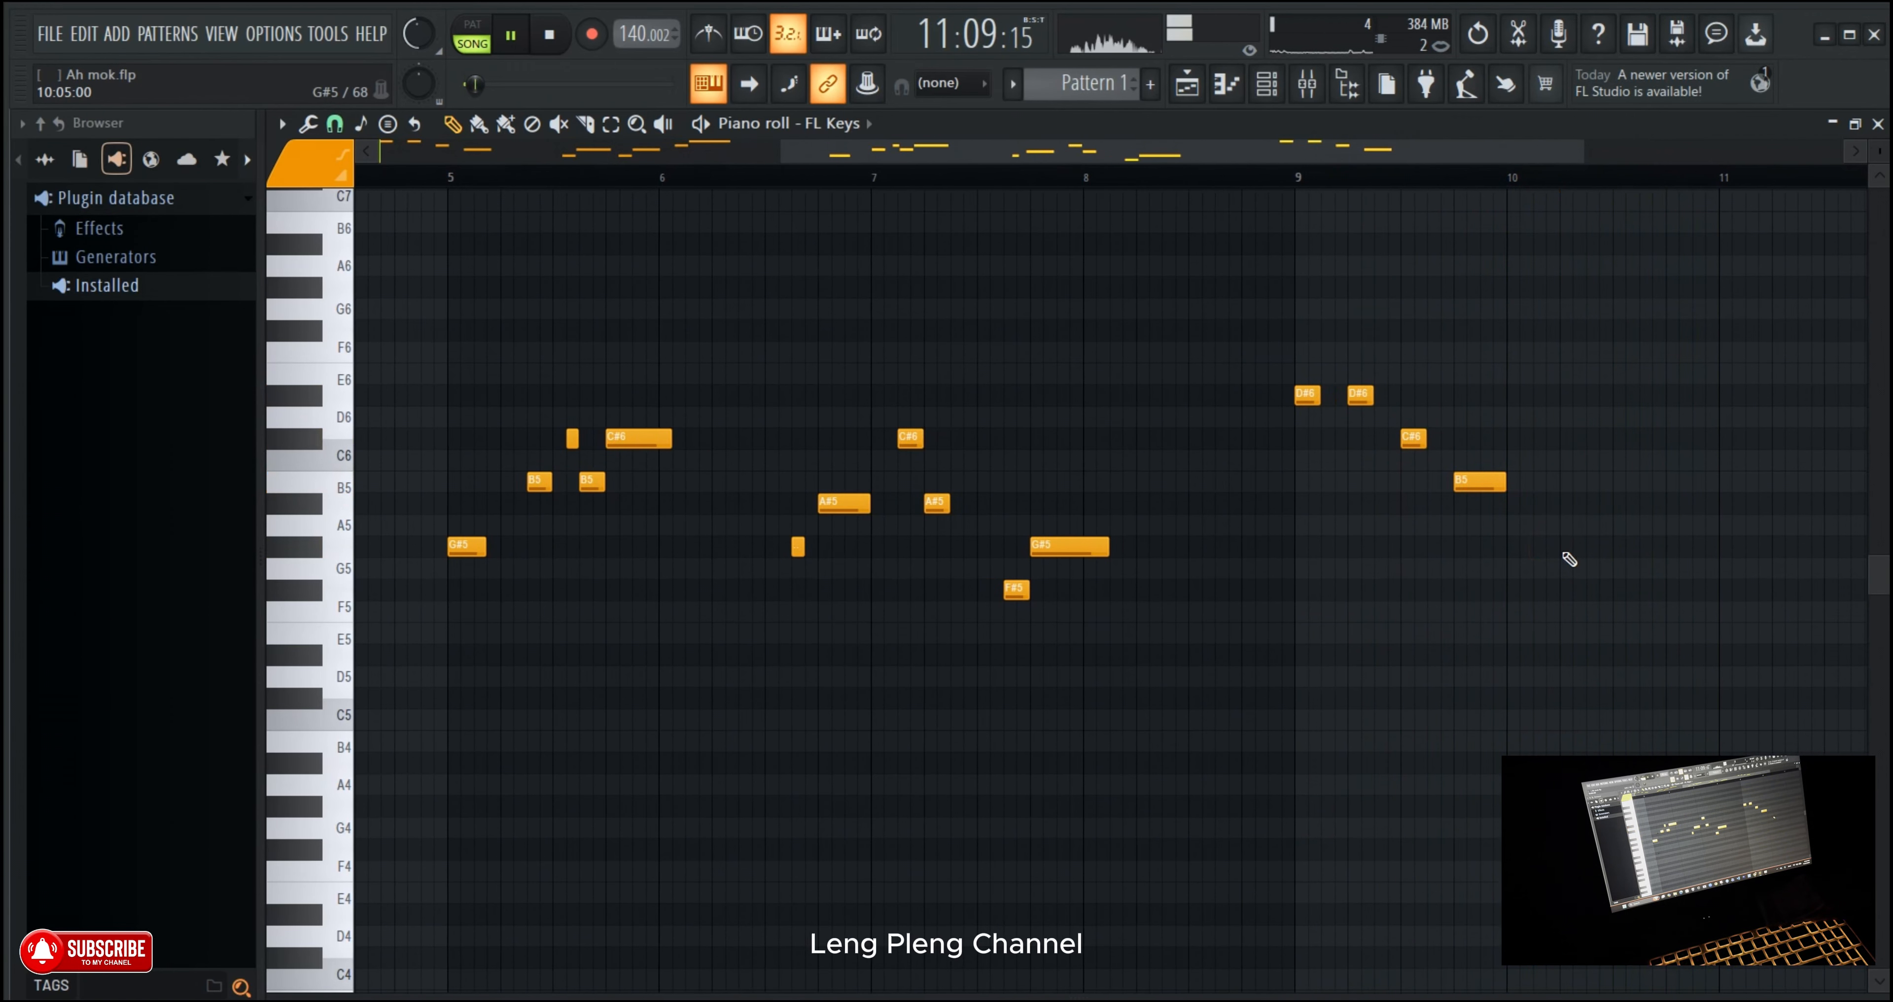
pyautogui.click(1256, 181)
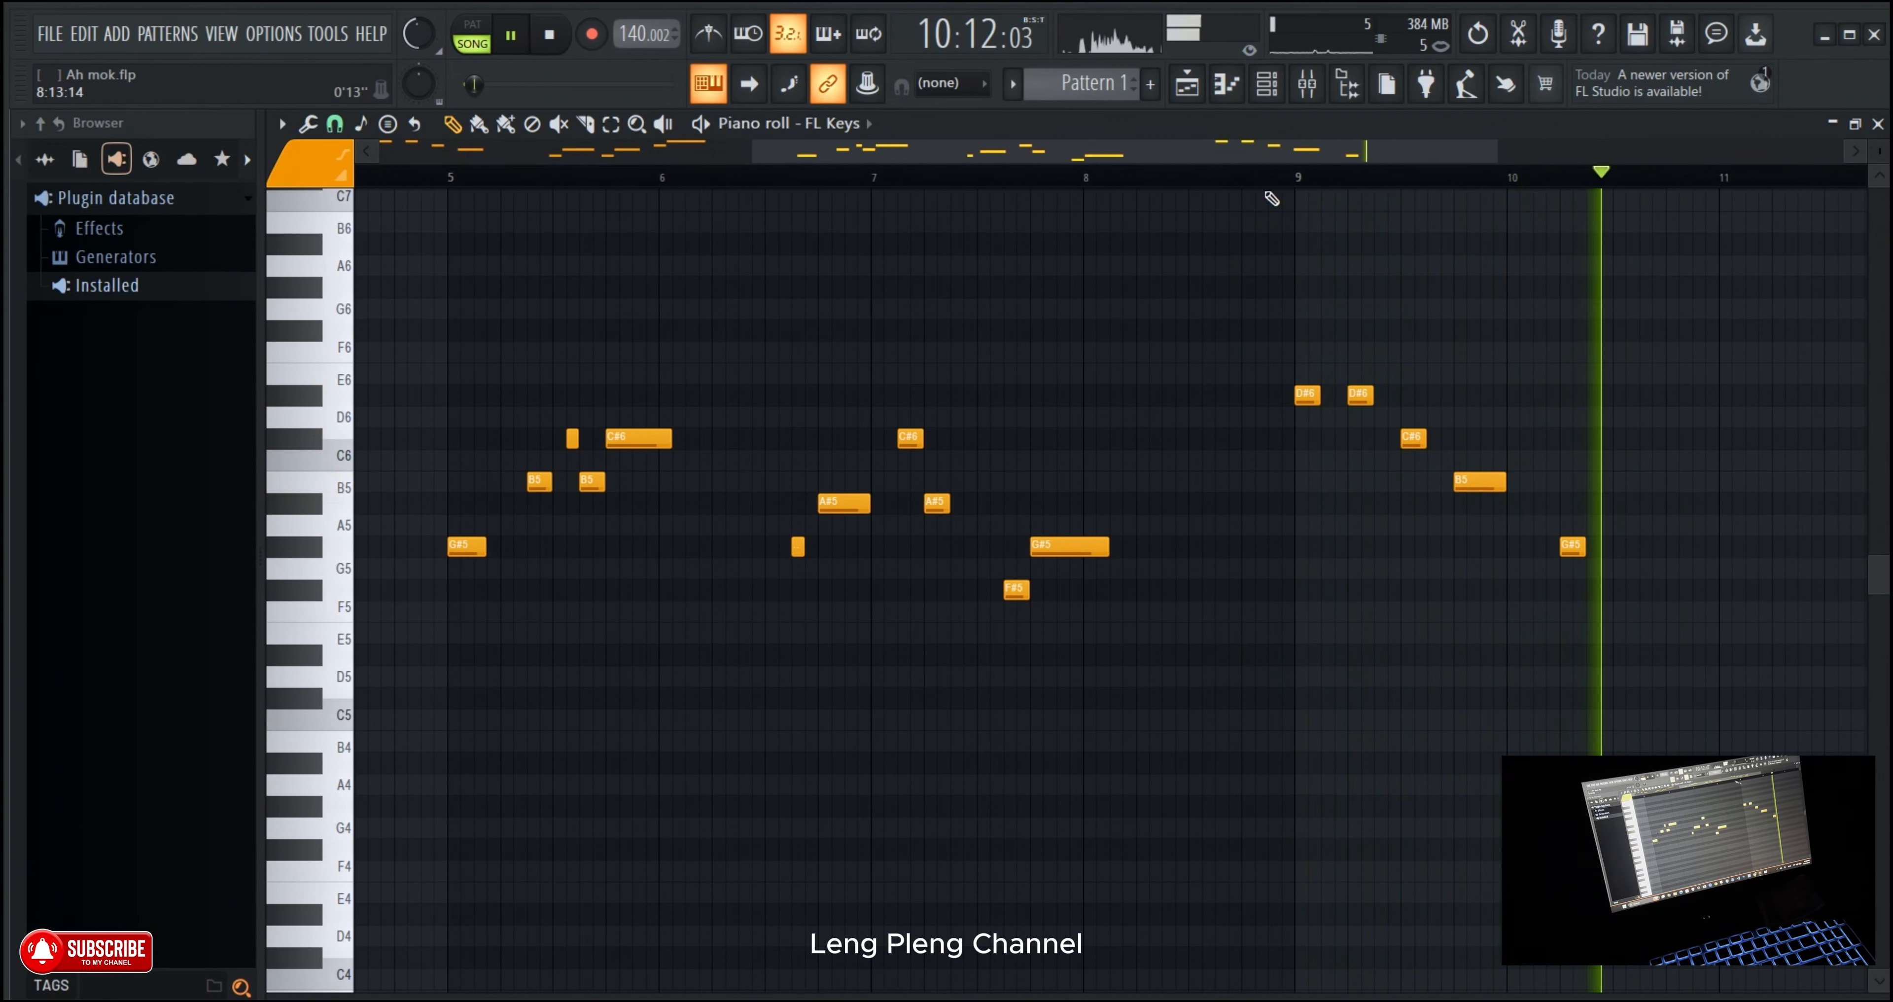
pyautogui.moveTo(1504, 481); pyautogui.dragTo(1516, 480)
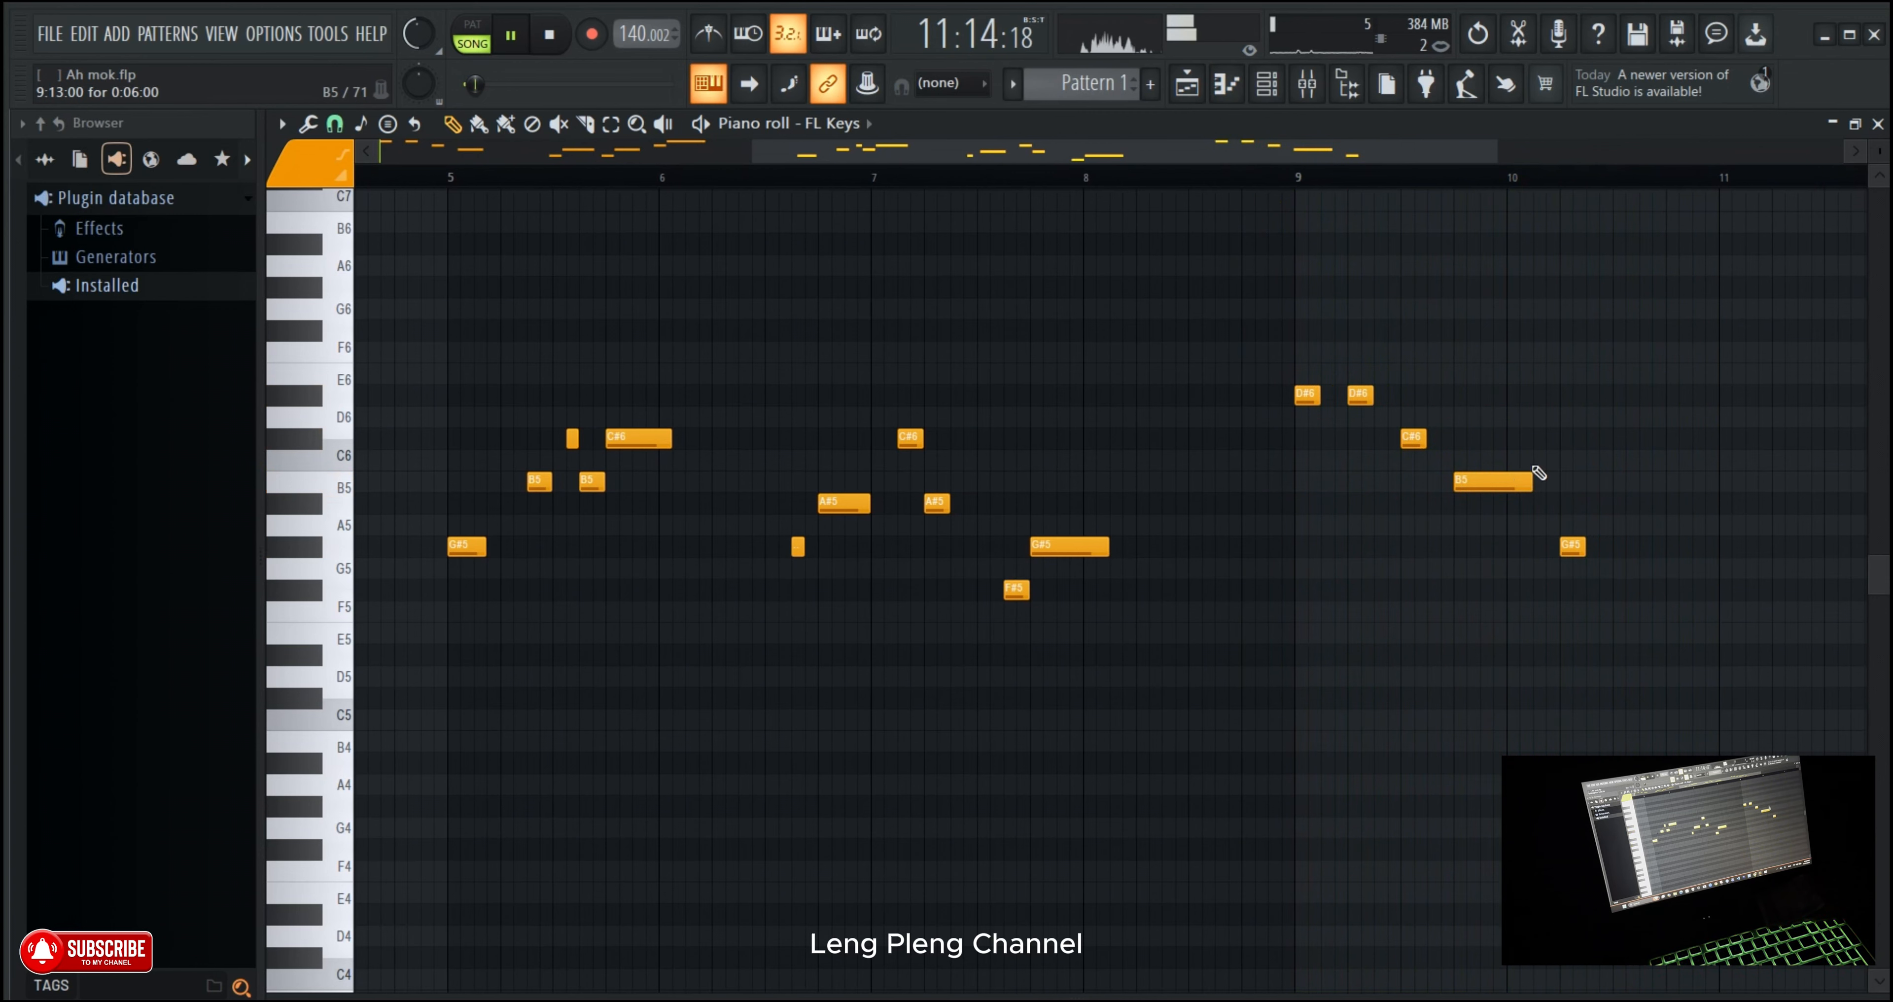
# Step: Add a one-step D#6 note after the bar 10 G#5 and settle it at step 9 by checking against playback
pyautogui.click(1492, 181)
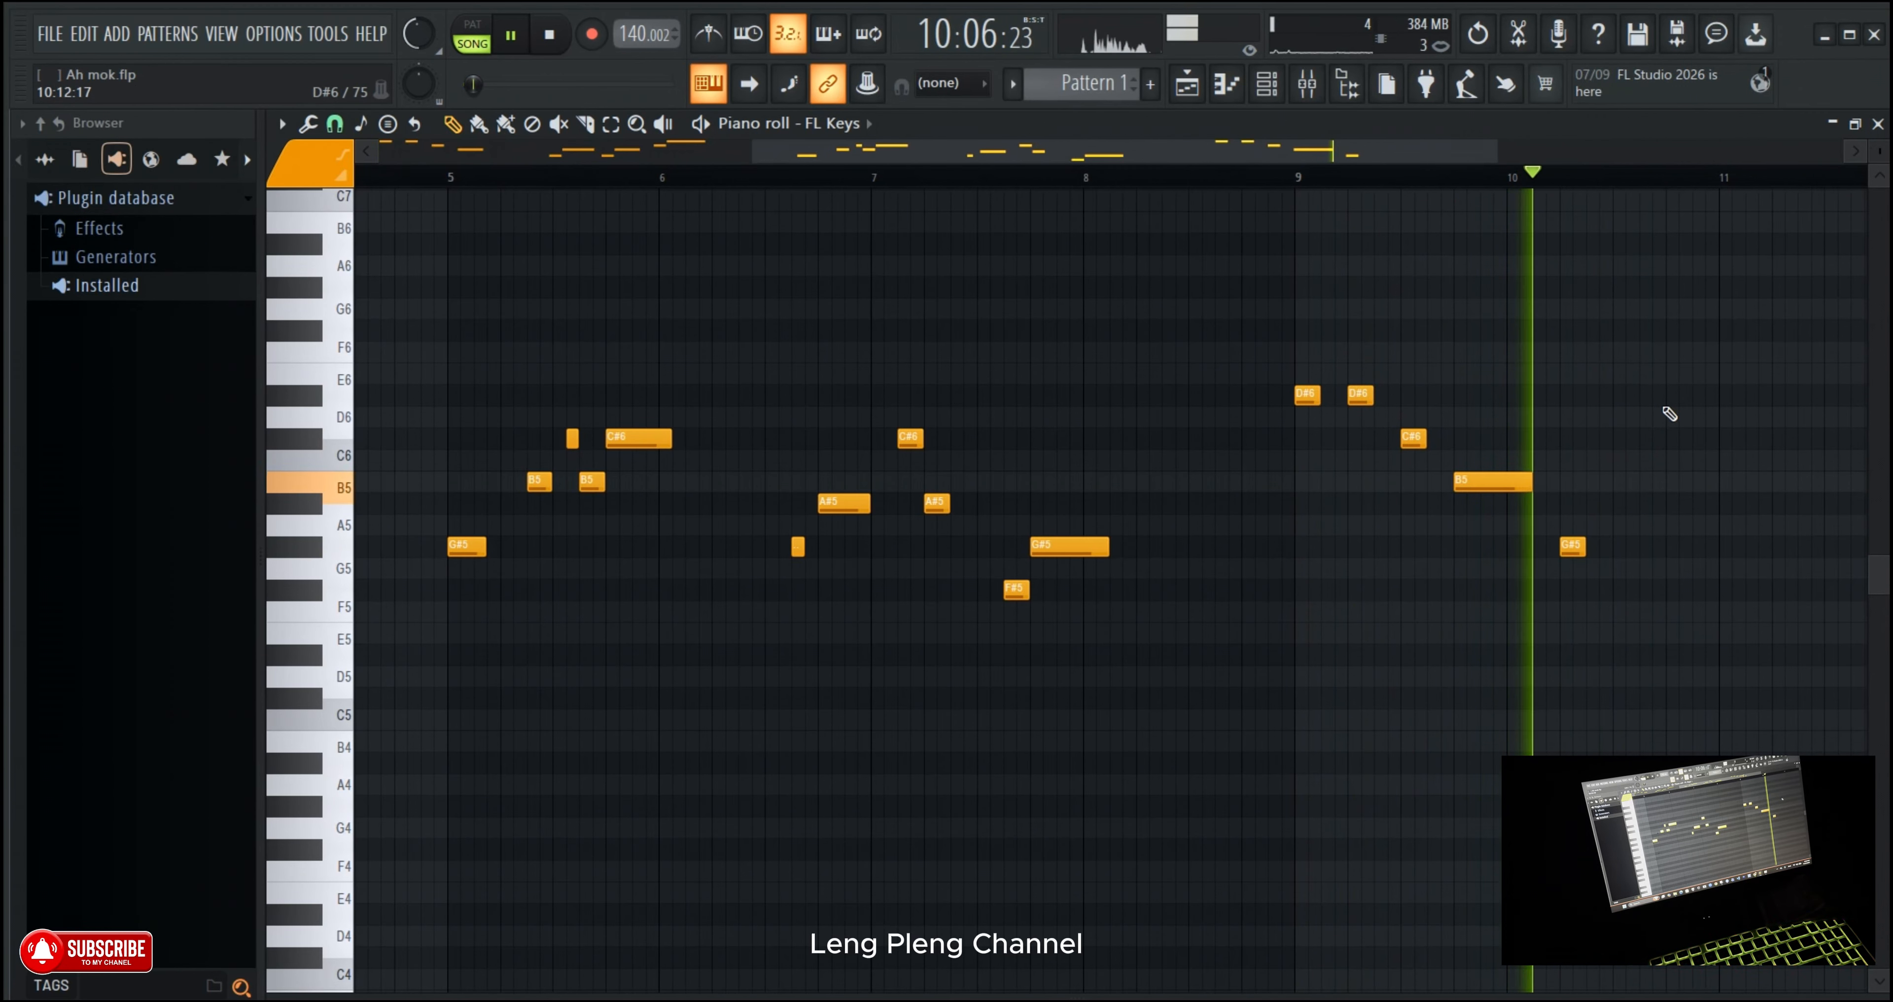
pyautogui.click(1625, 396)
pyautogui.click(1475, 180)
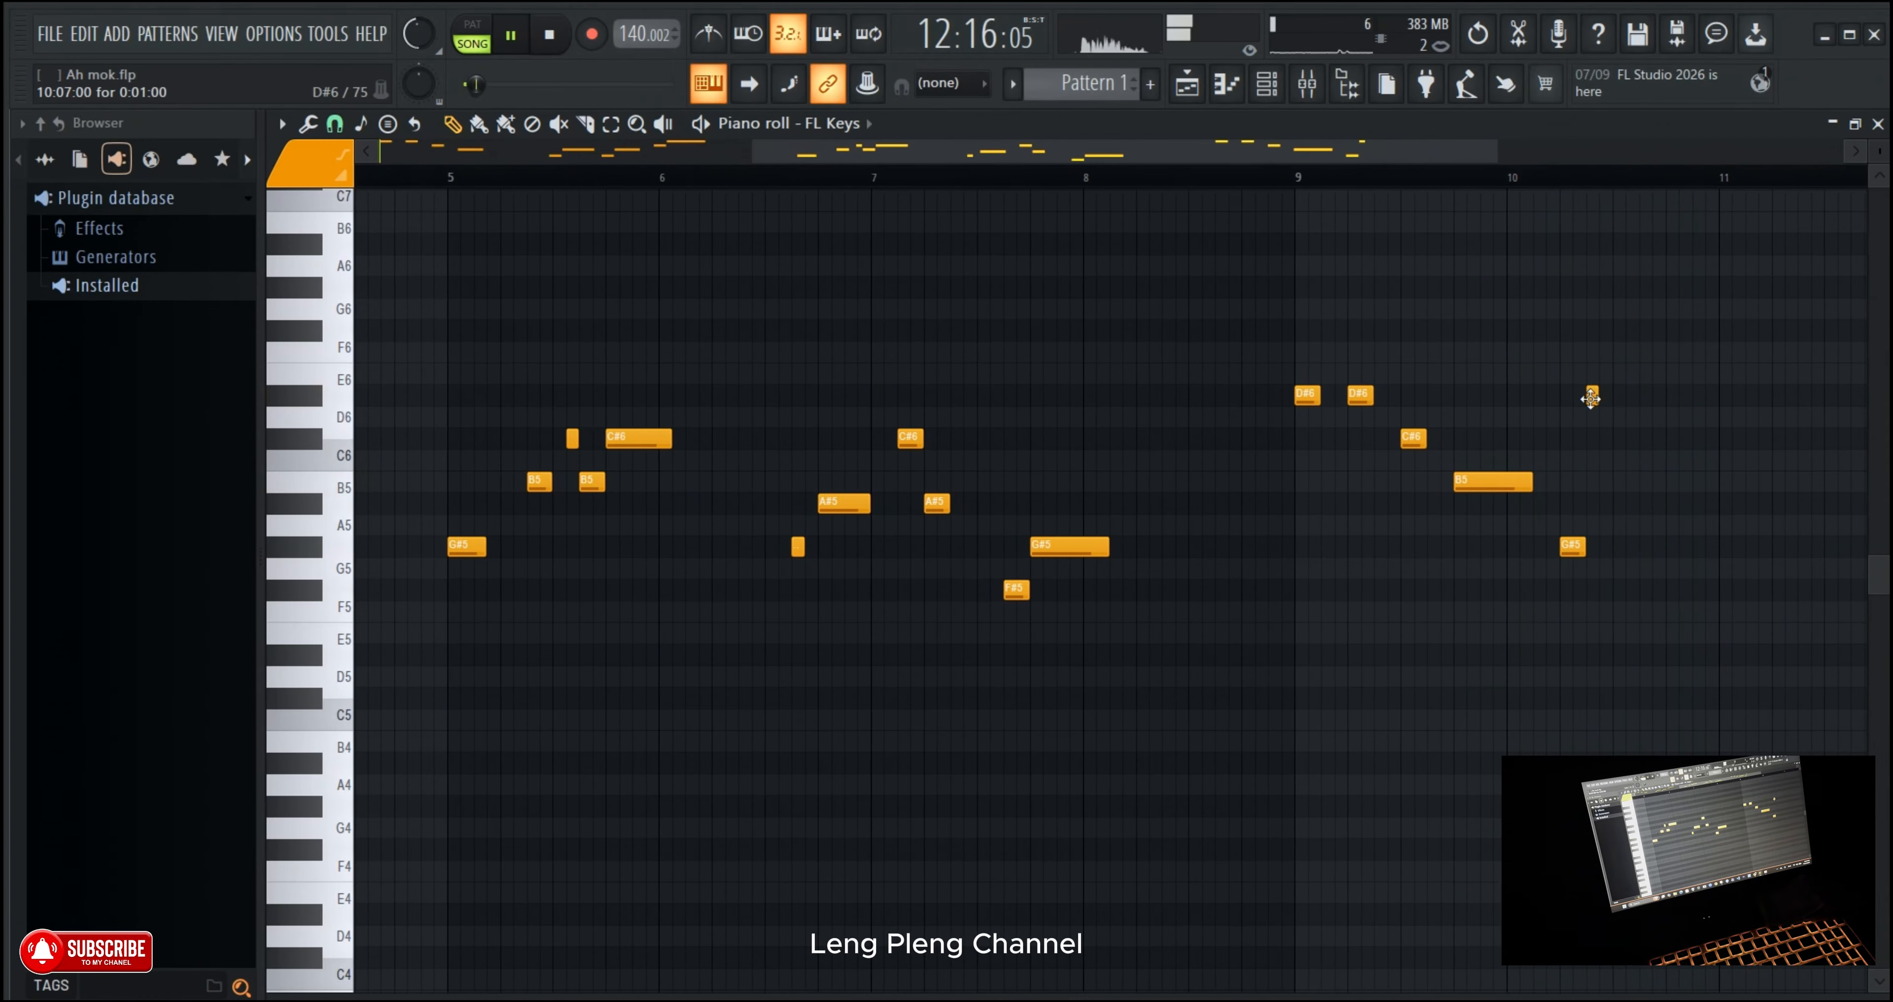
pyautogui.click(1460, 182)
pyautogui.moveTo(1468, 158); pyautogui.dragTo(1567, 162)
pyautogui.scroll(3, 1496, 257)
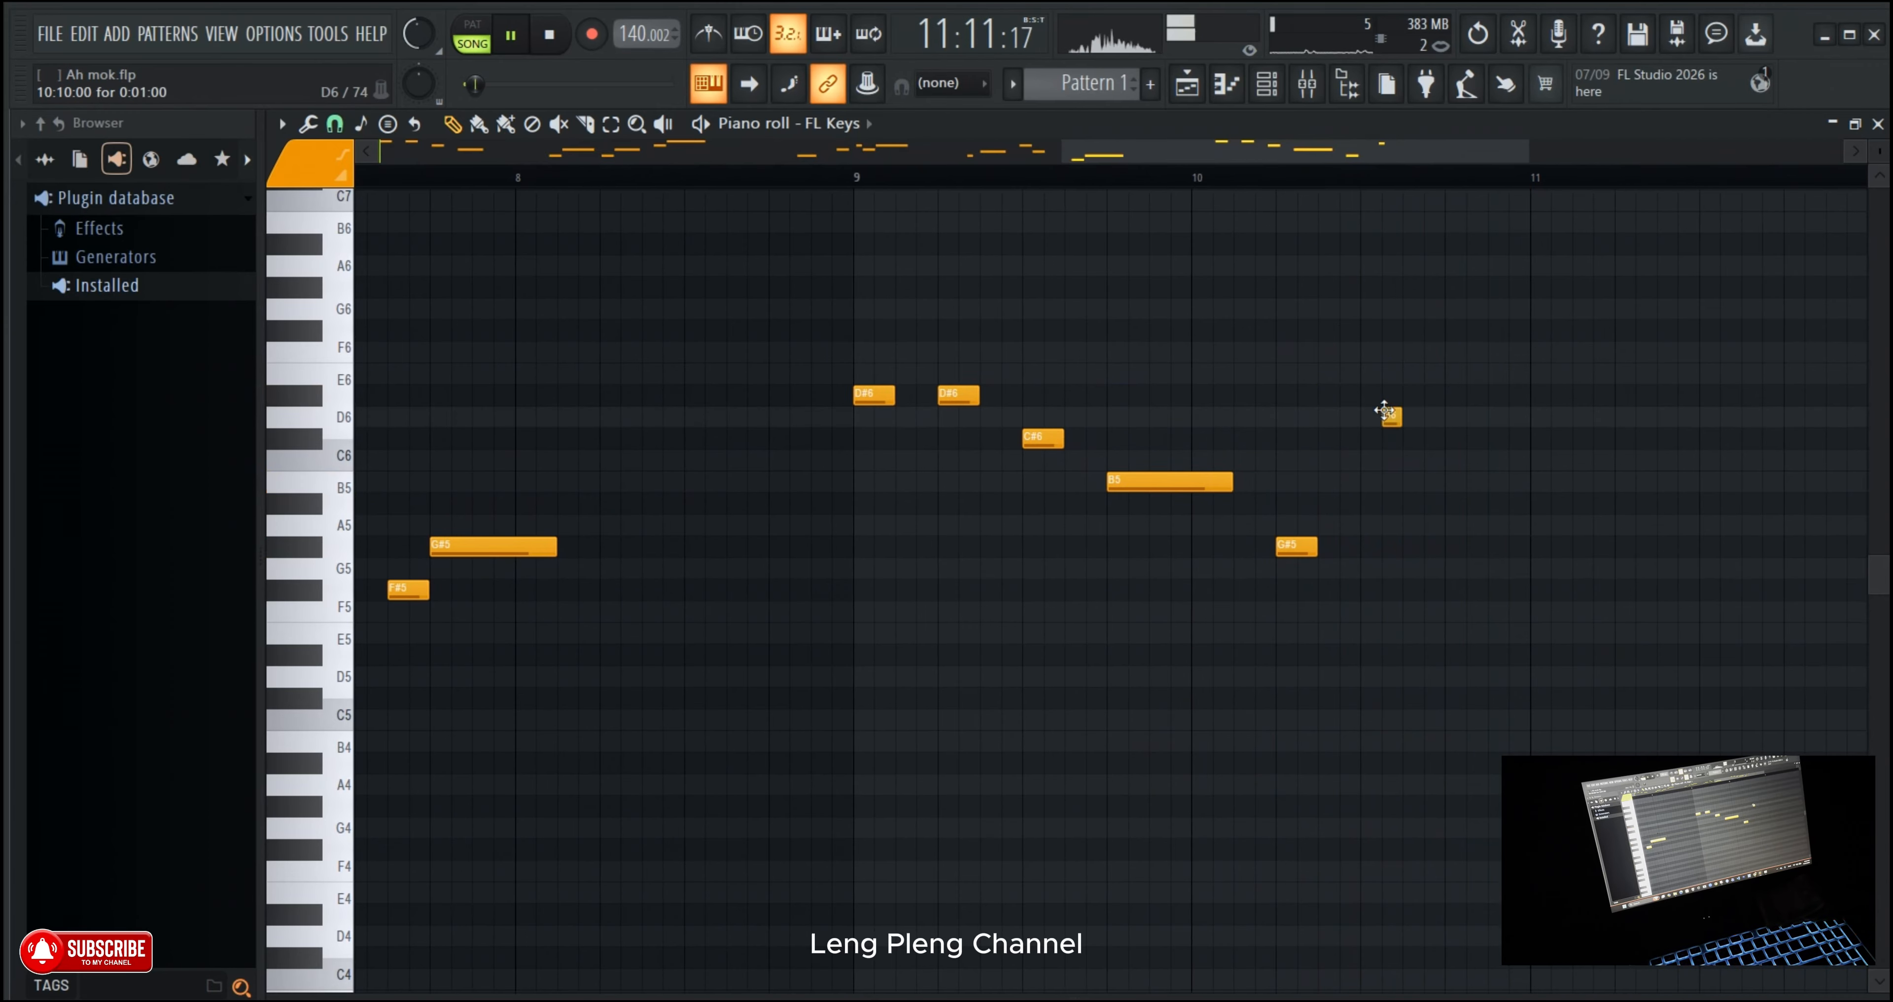
pyautogui.click(1224, 182)
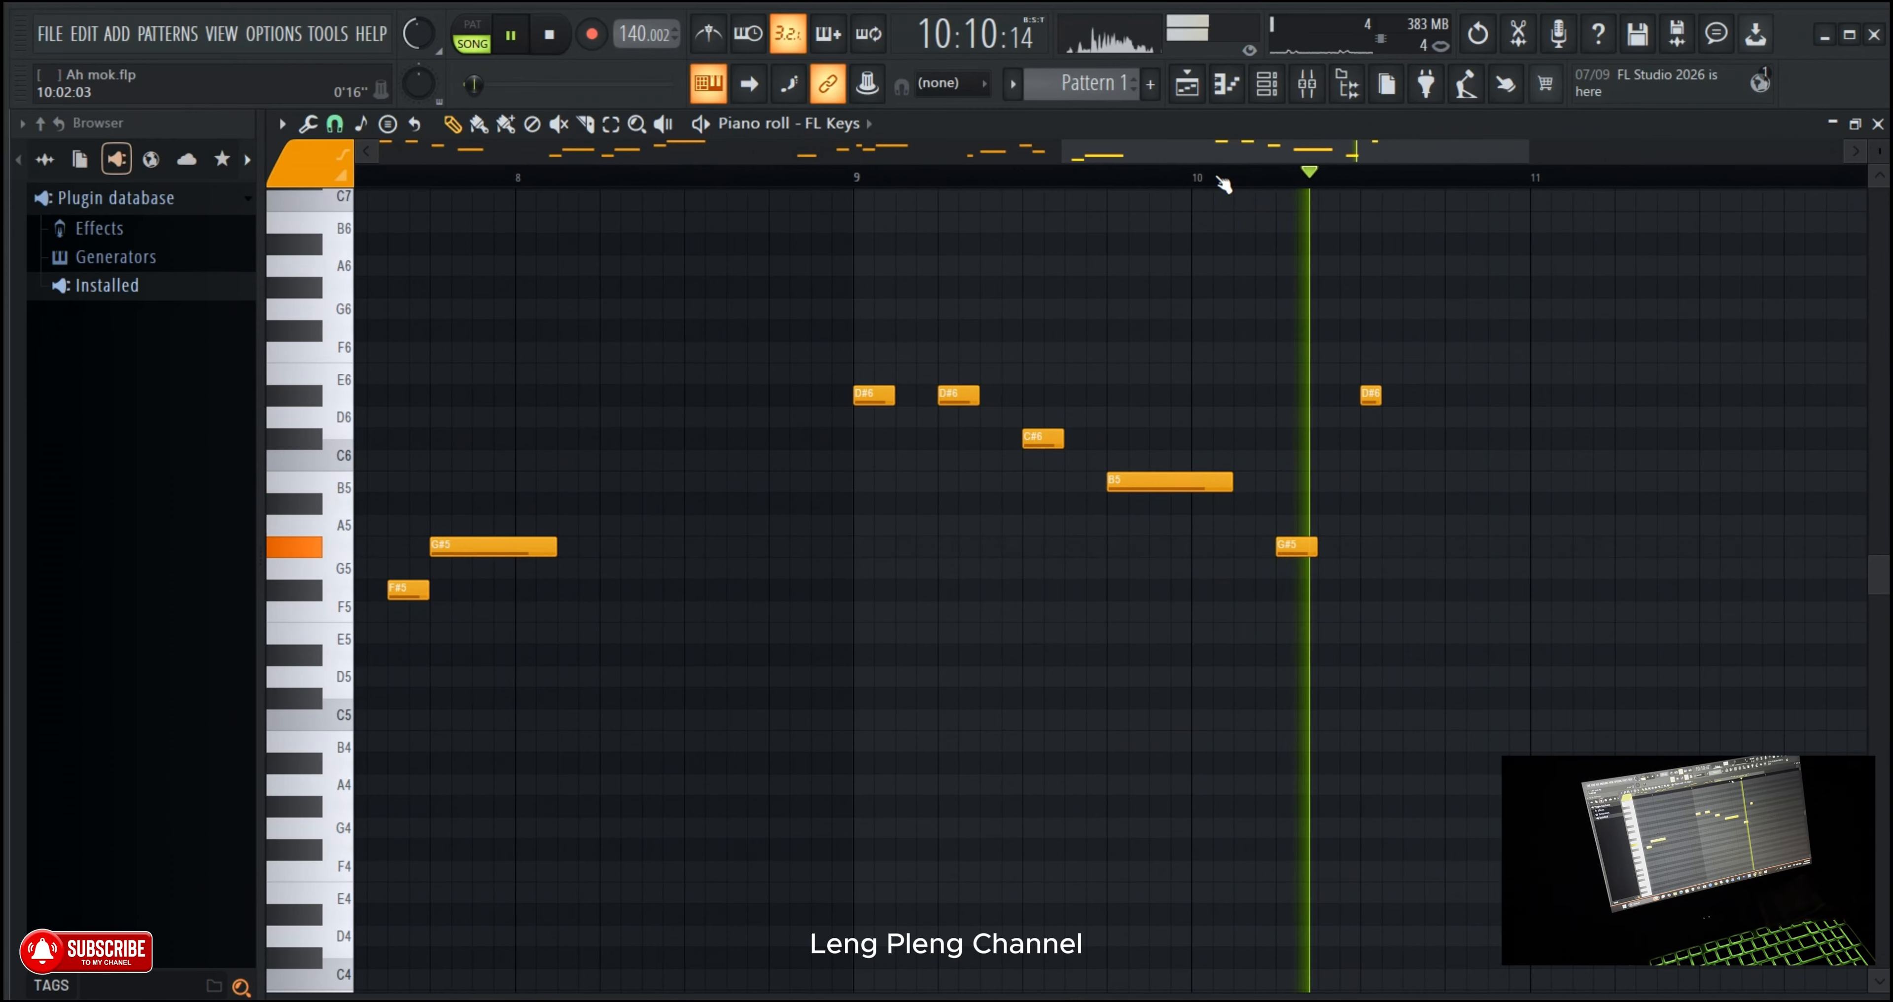
pyautogui.scroll(1, 1225, 179)
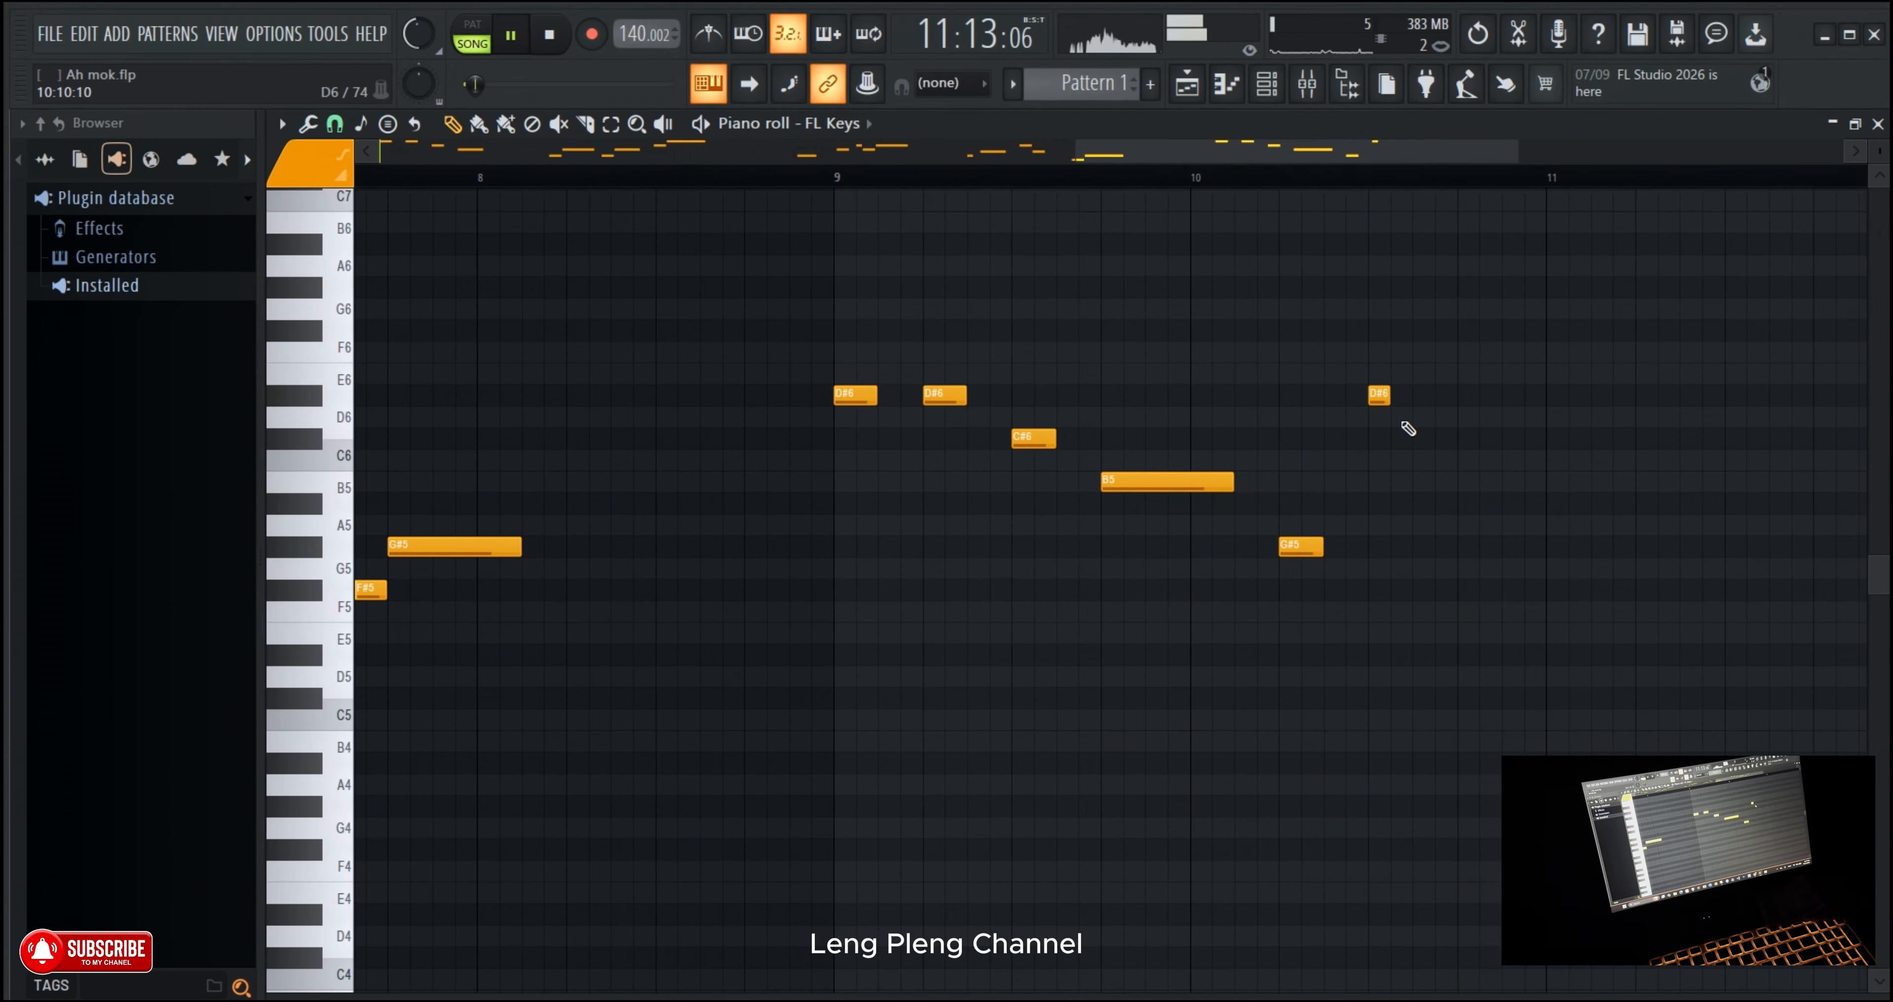
# Step: Shift the bar 10 D#6 to step 11 at two steps long, and follow it with a four-step F#6 and a two-step D#6 at bar 11 step 3
pyautogui.click(1294, 182)
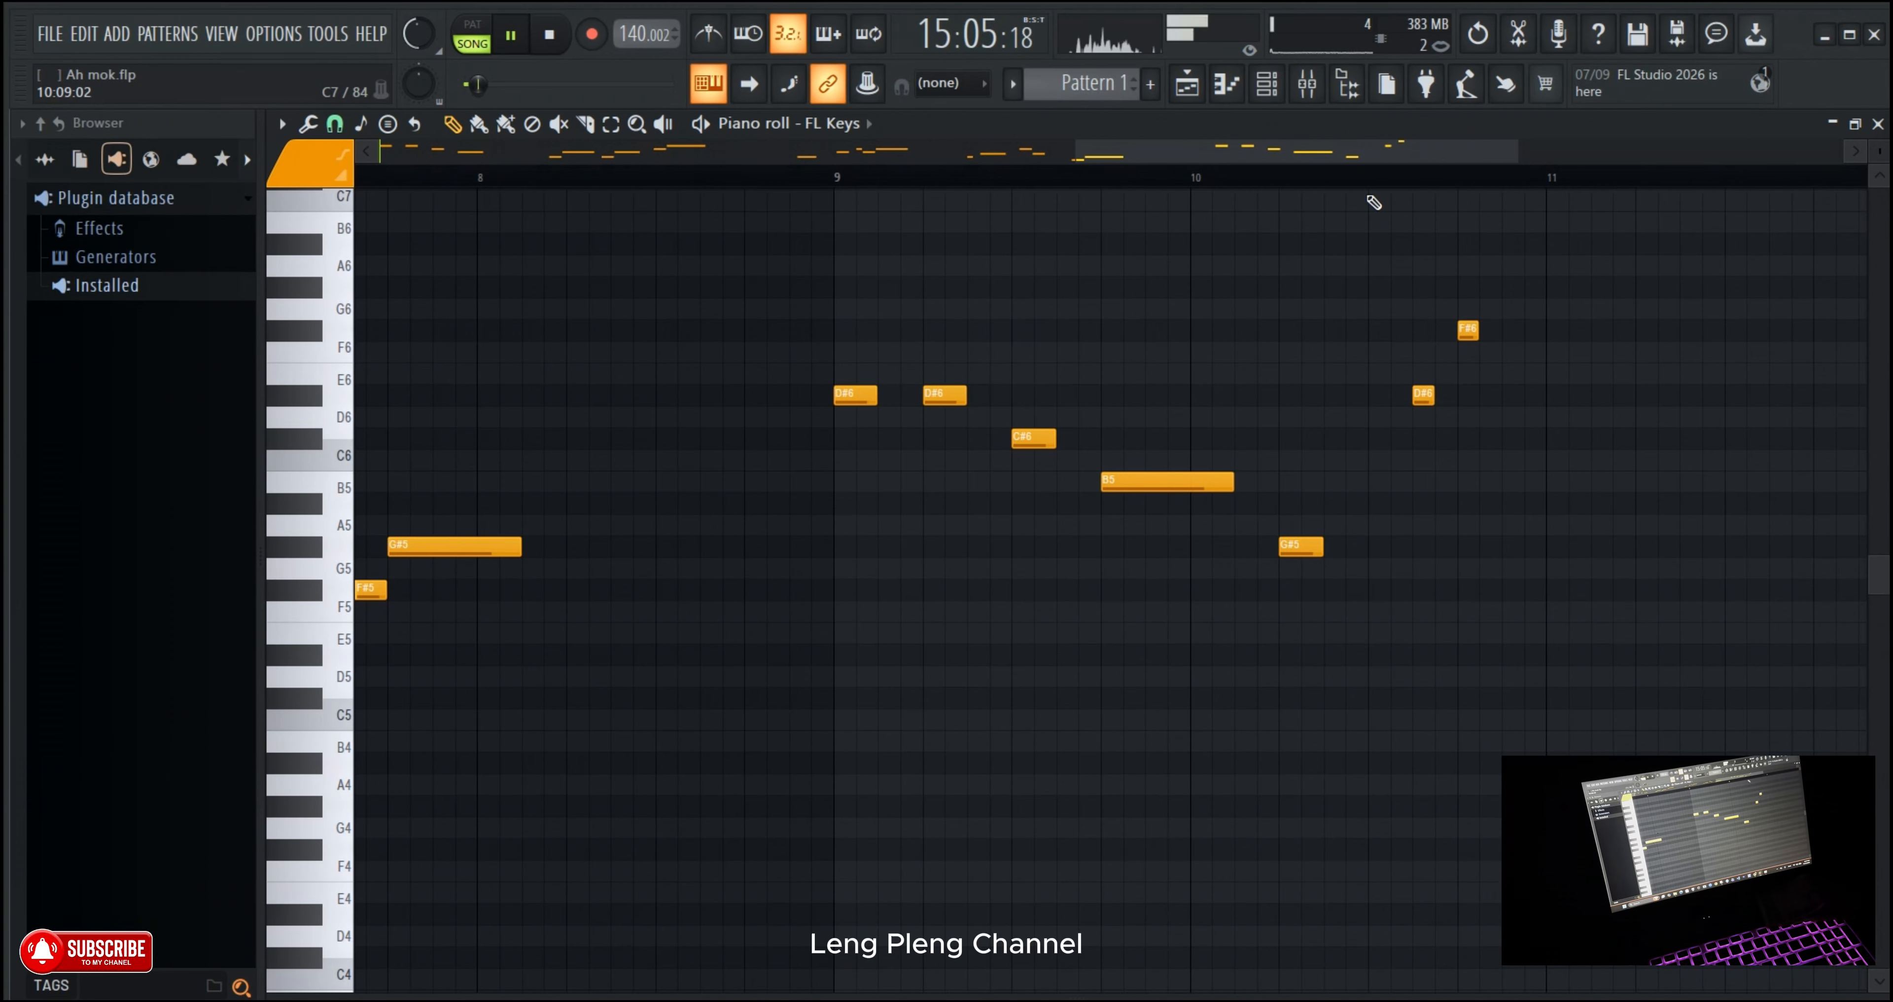
pyautogui.click(1335, 178)
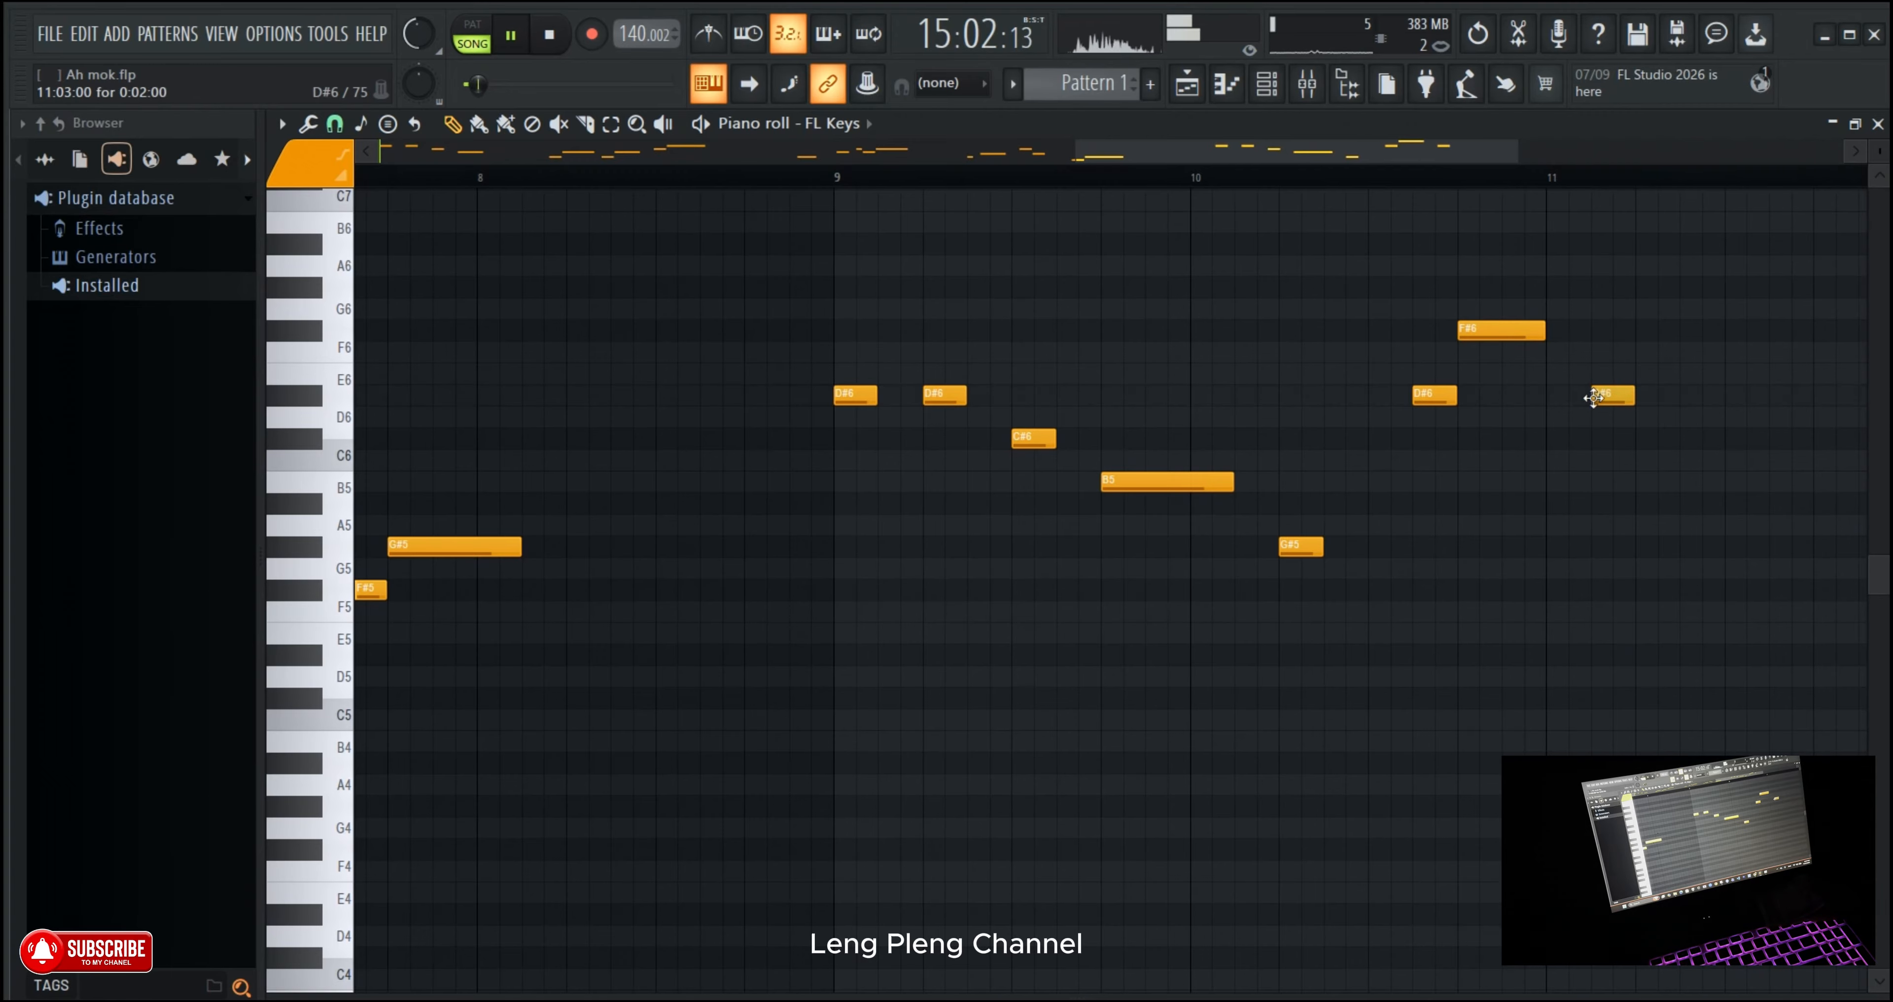
pyautogui.click(1295, 184)
pyautogui.scroll(-3, 1296, 184)
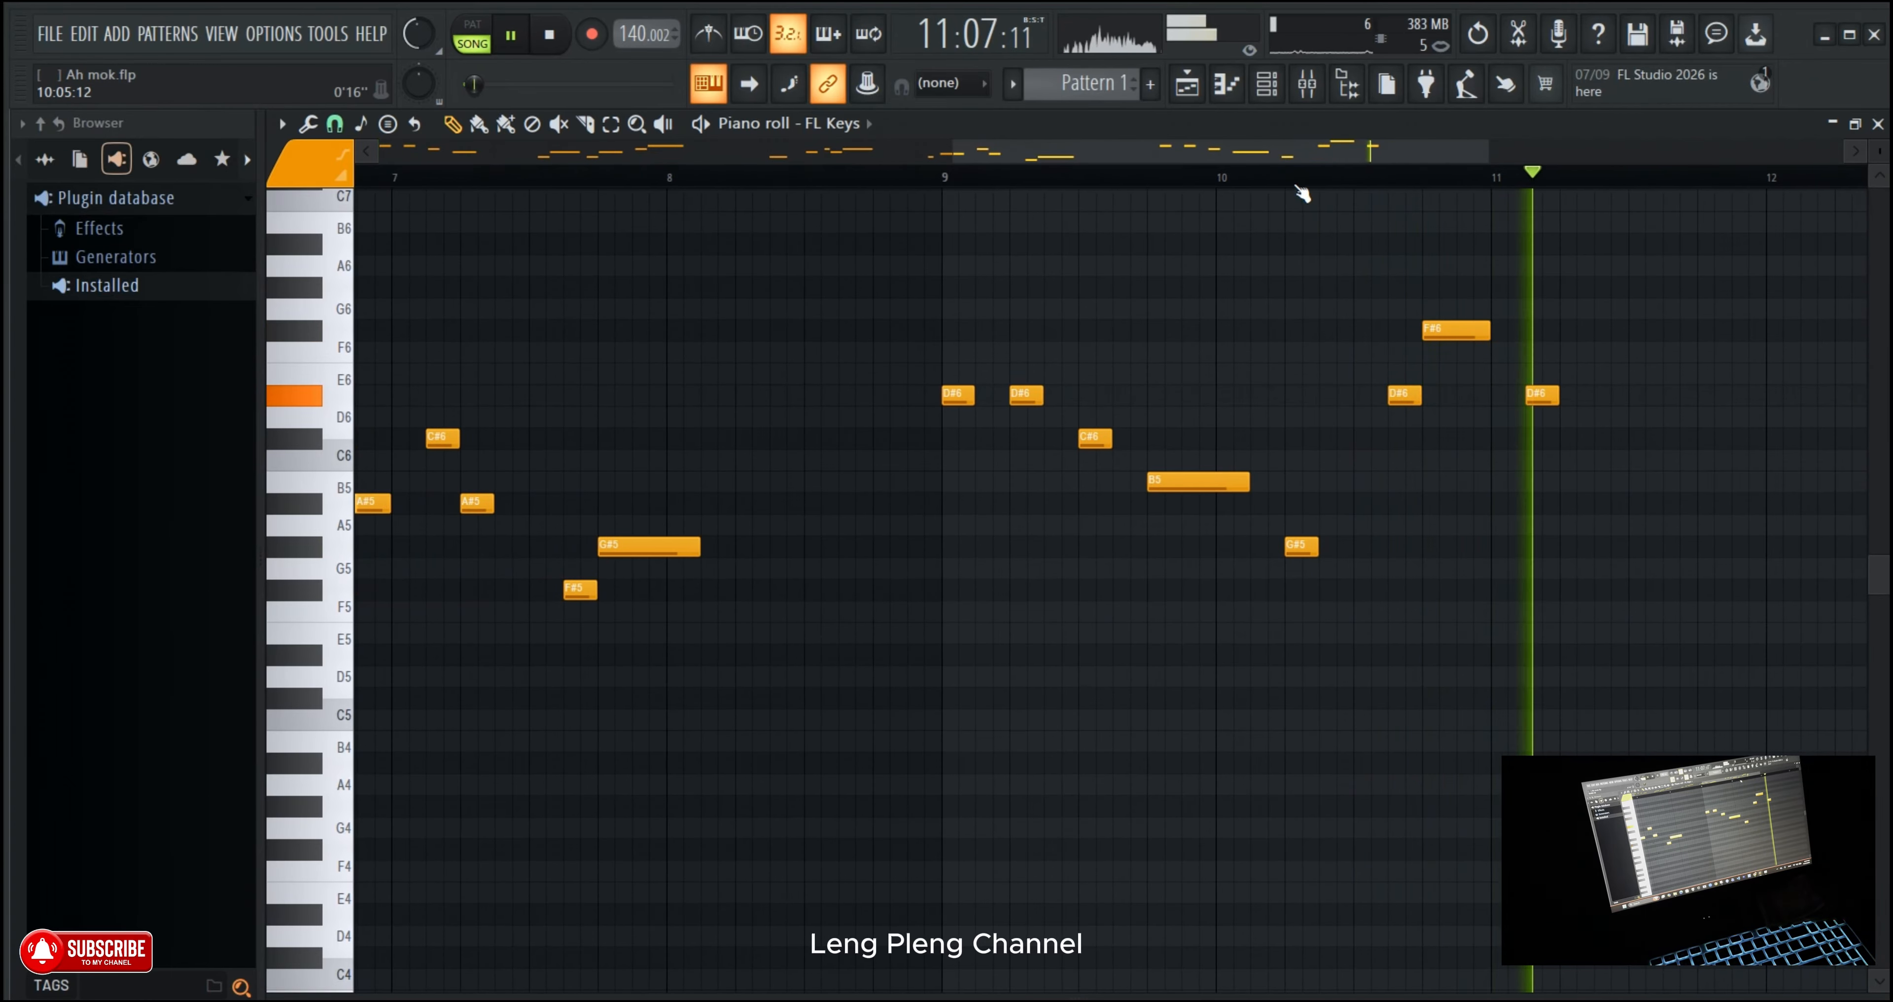
# Step: Add a two-step C#6 note in bar 11, trying step 7 before placing it at step 5
pyautogui.scroll(2, 1297, 186)
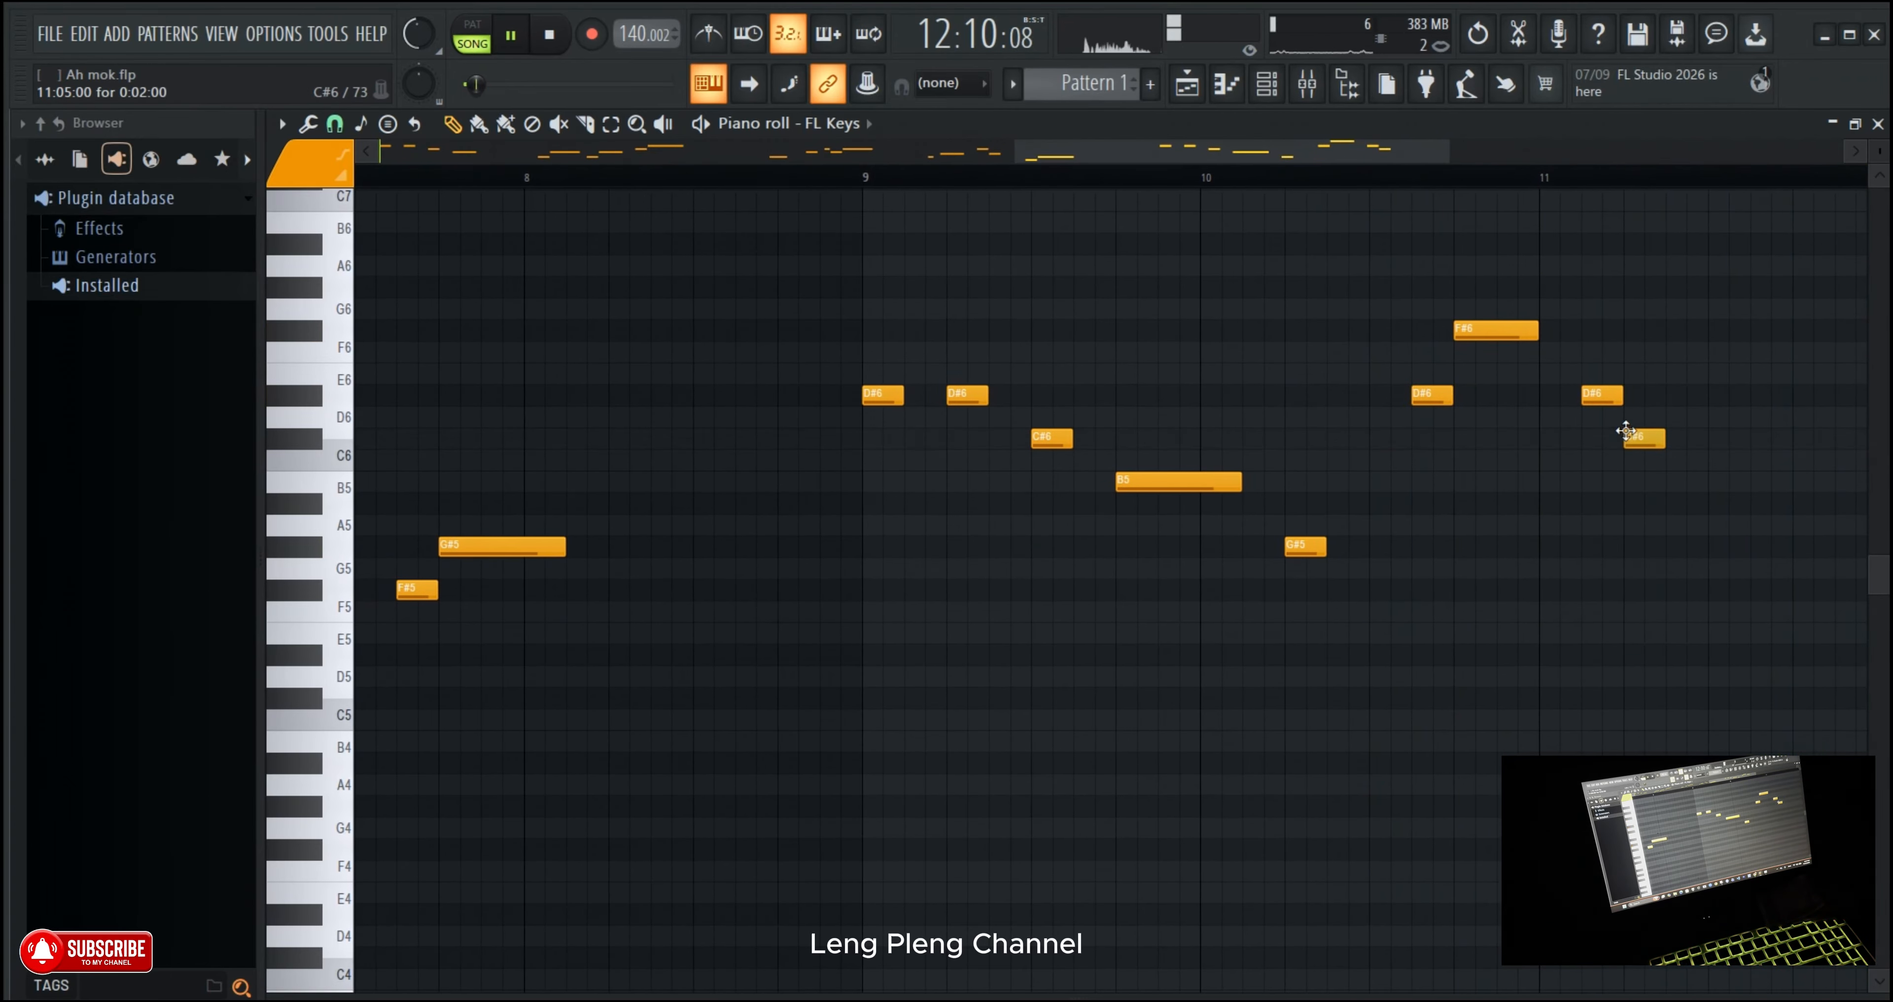
pyautogui.click(1360, 188)
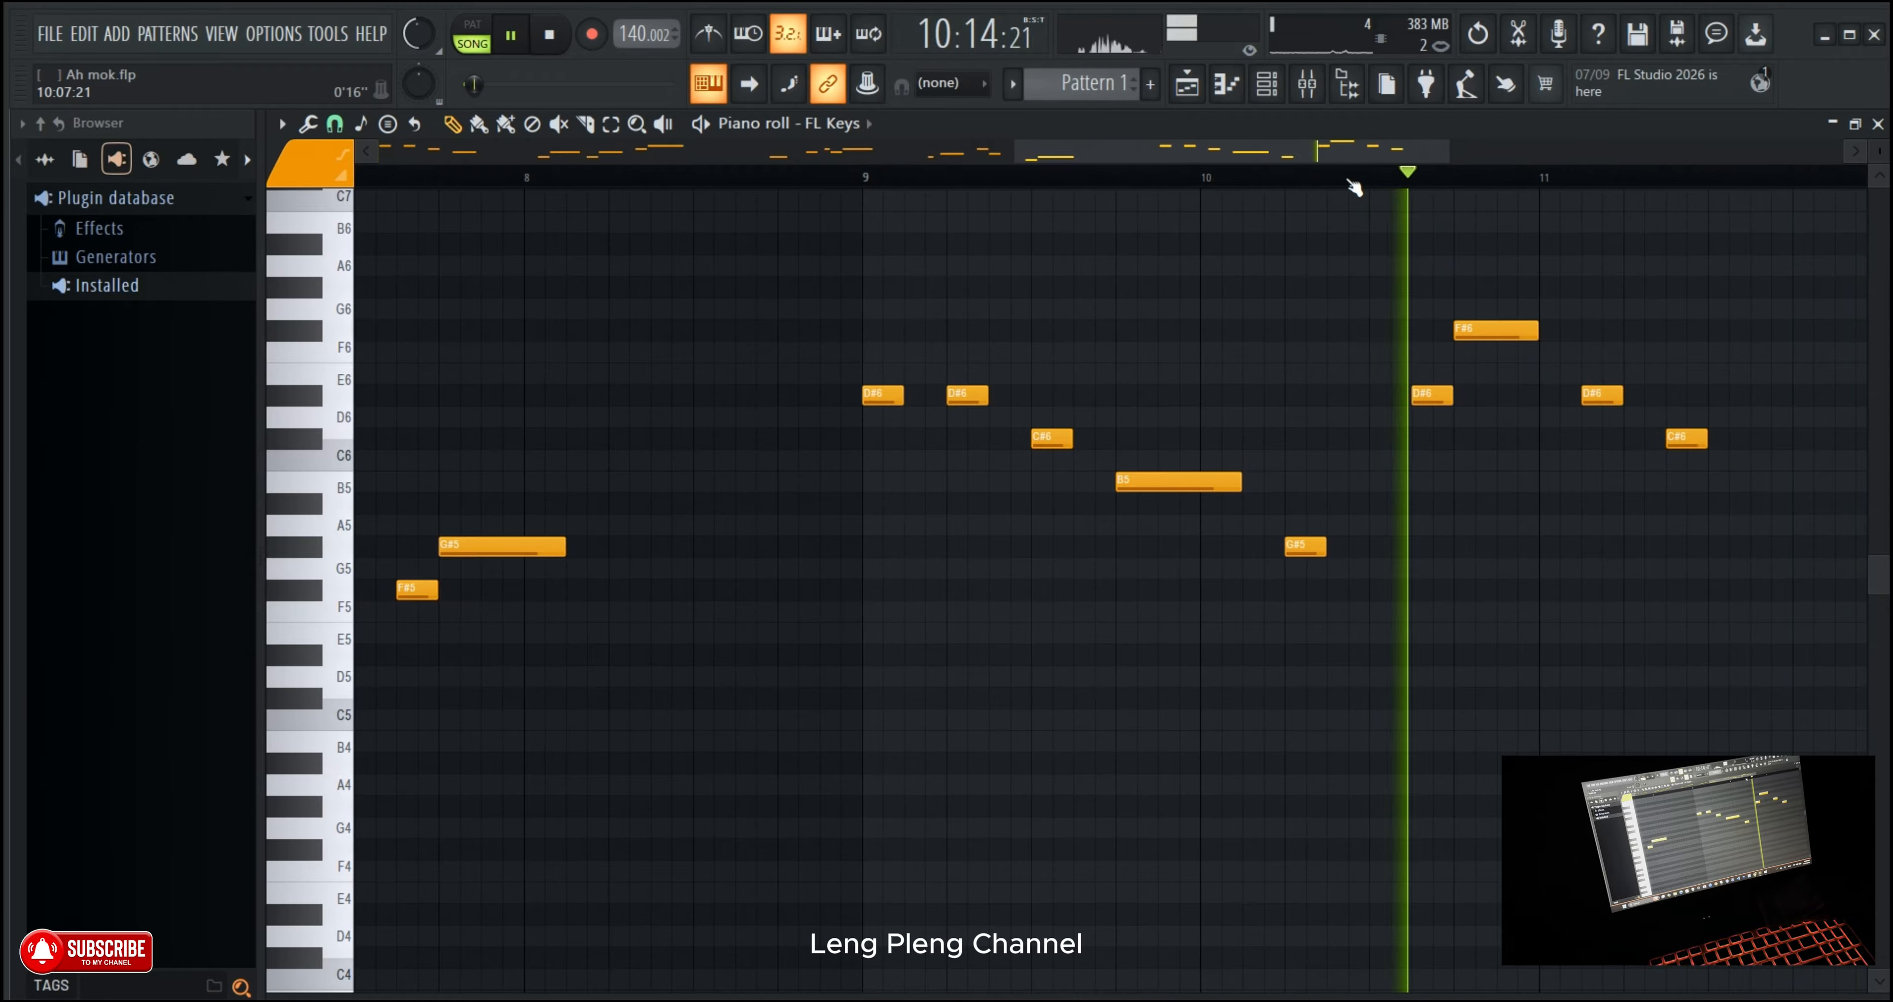
pyautogui.scroll(-2, 1357, 180)
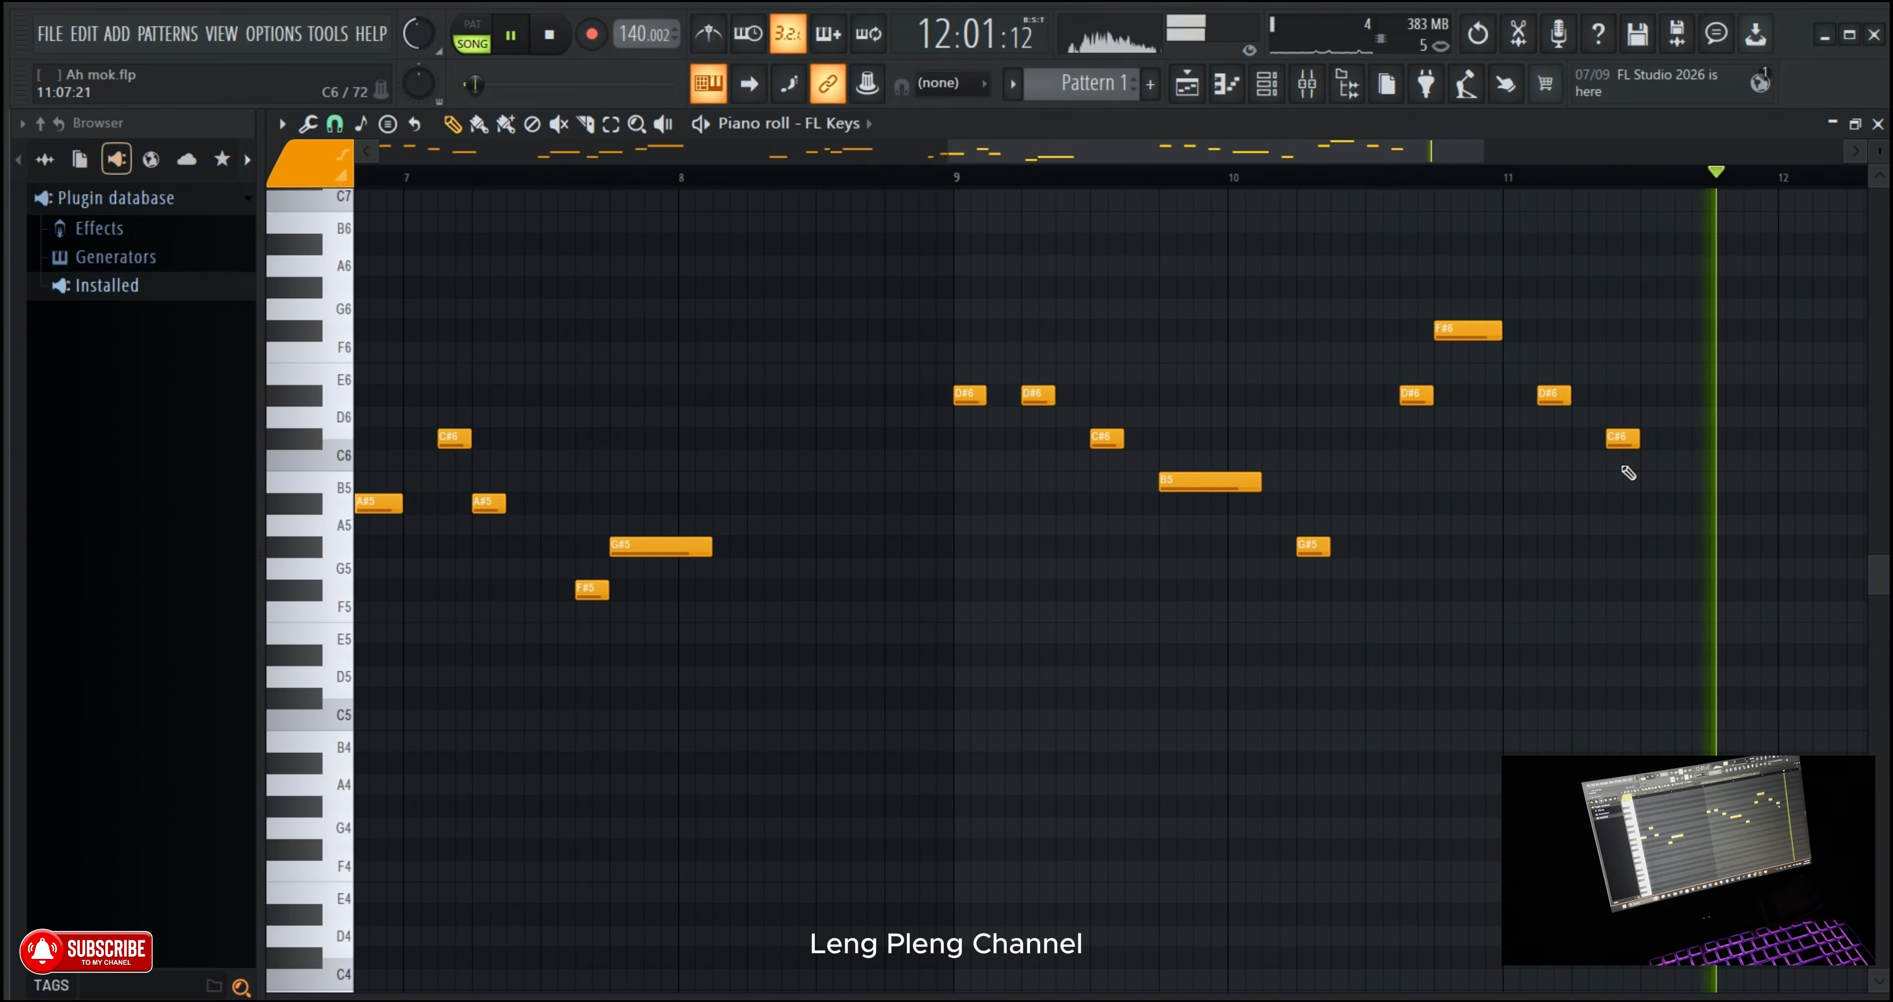
pyautogui.rightClick(1613, 441)
pyautogui.click(1354, 187)
pyautogui.scroll(-2, 1355, 186)
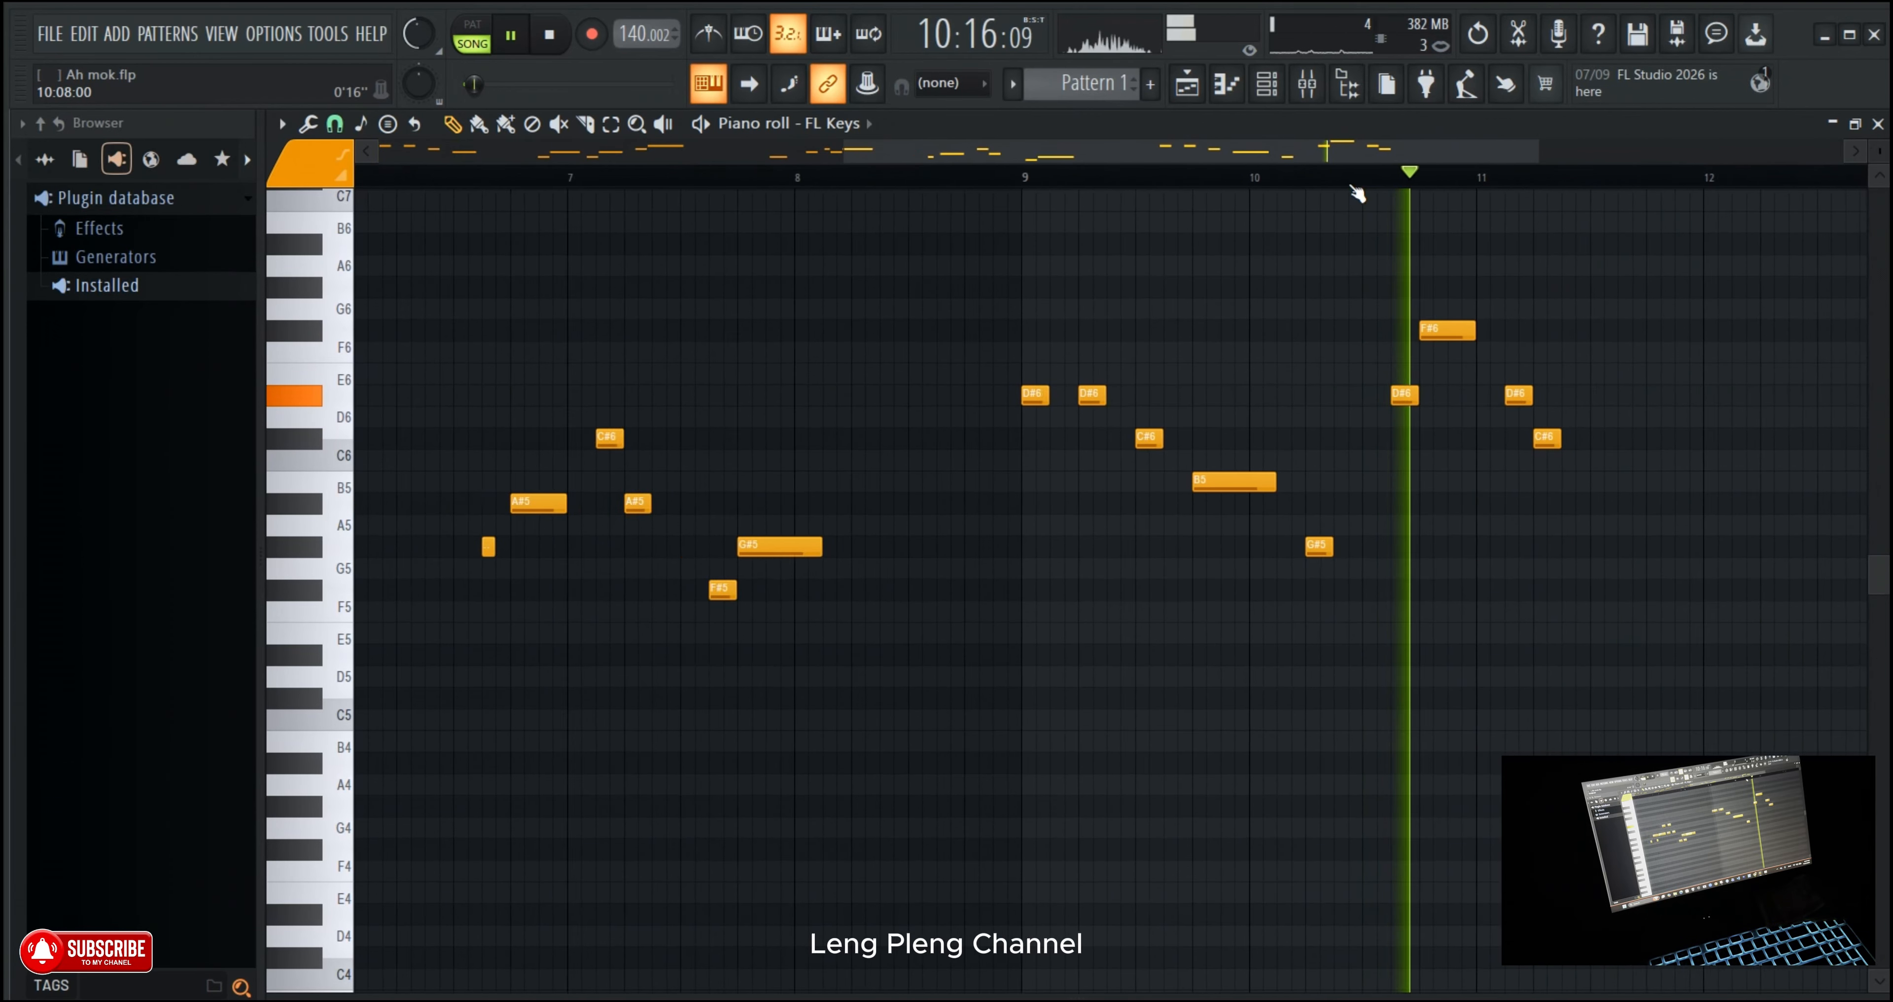
# Step: Add a one-step B5 note at step 9 of bar 11 and lengthen the preceding C#6 note to four steps
pyautogui.moveTo(1352, 156); pyautogui.dragTo(1416, 161)
pyautogui.scroll(1, 1418, 175)
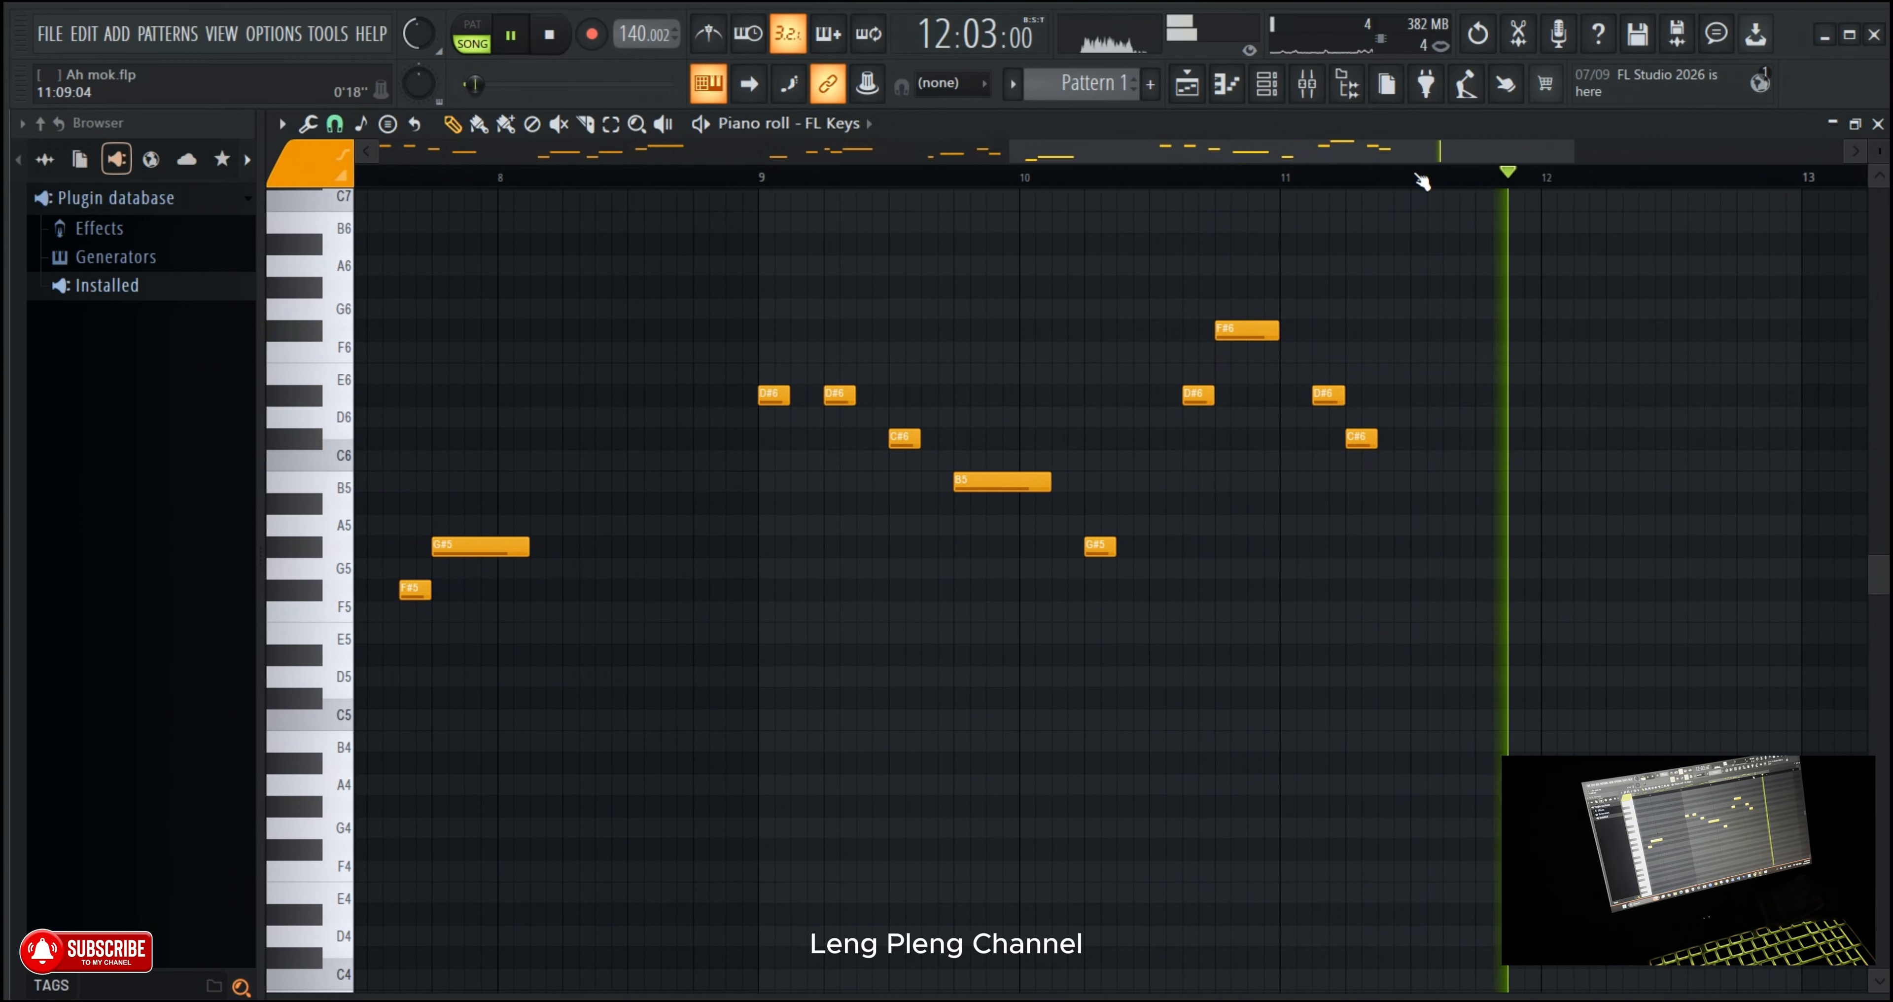
pyautogui.scroll(1, 1425, 176)
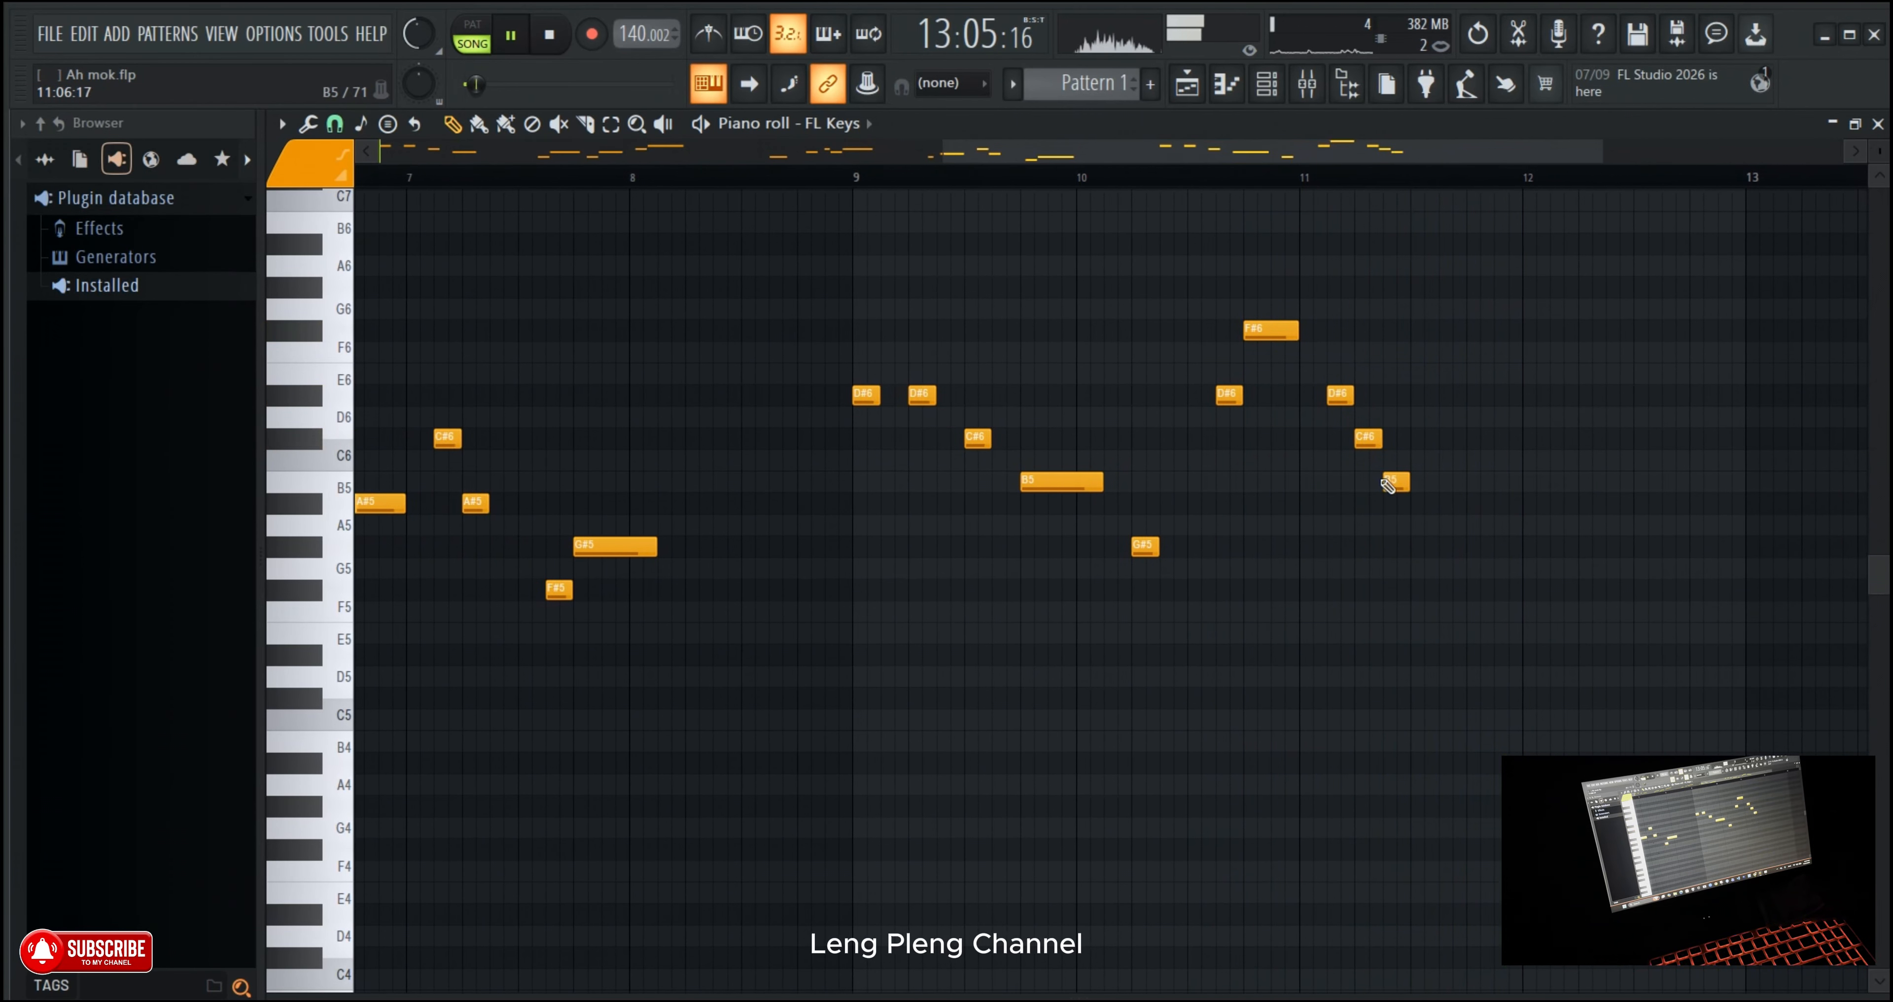
pyautogui.click(1205, 180)
pyautogui.scroll(1, 1204, 178)
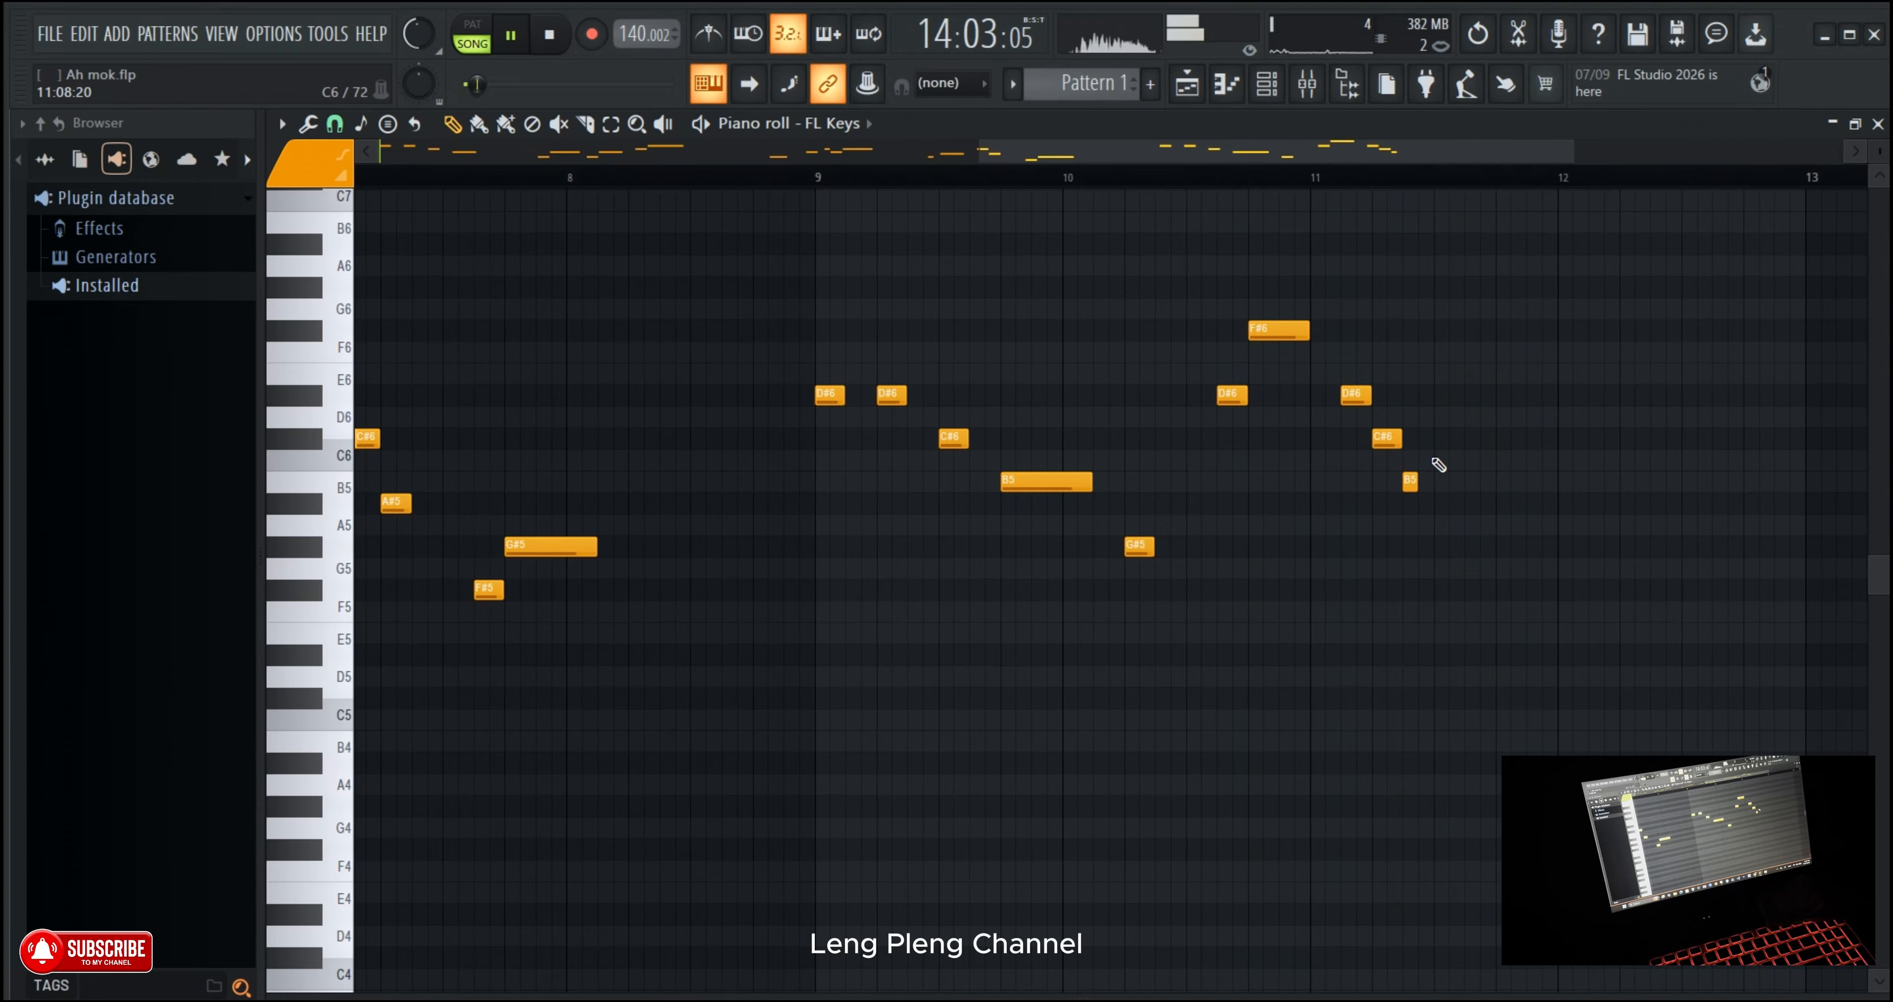
pyautogui.click(1166, 179)
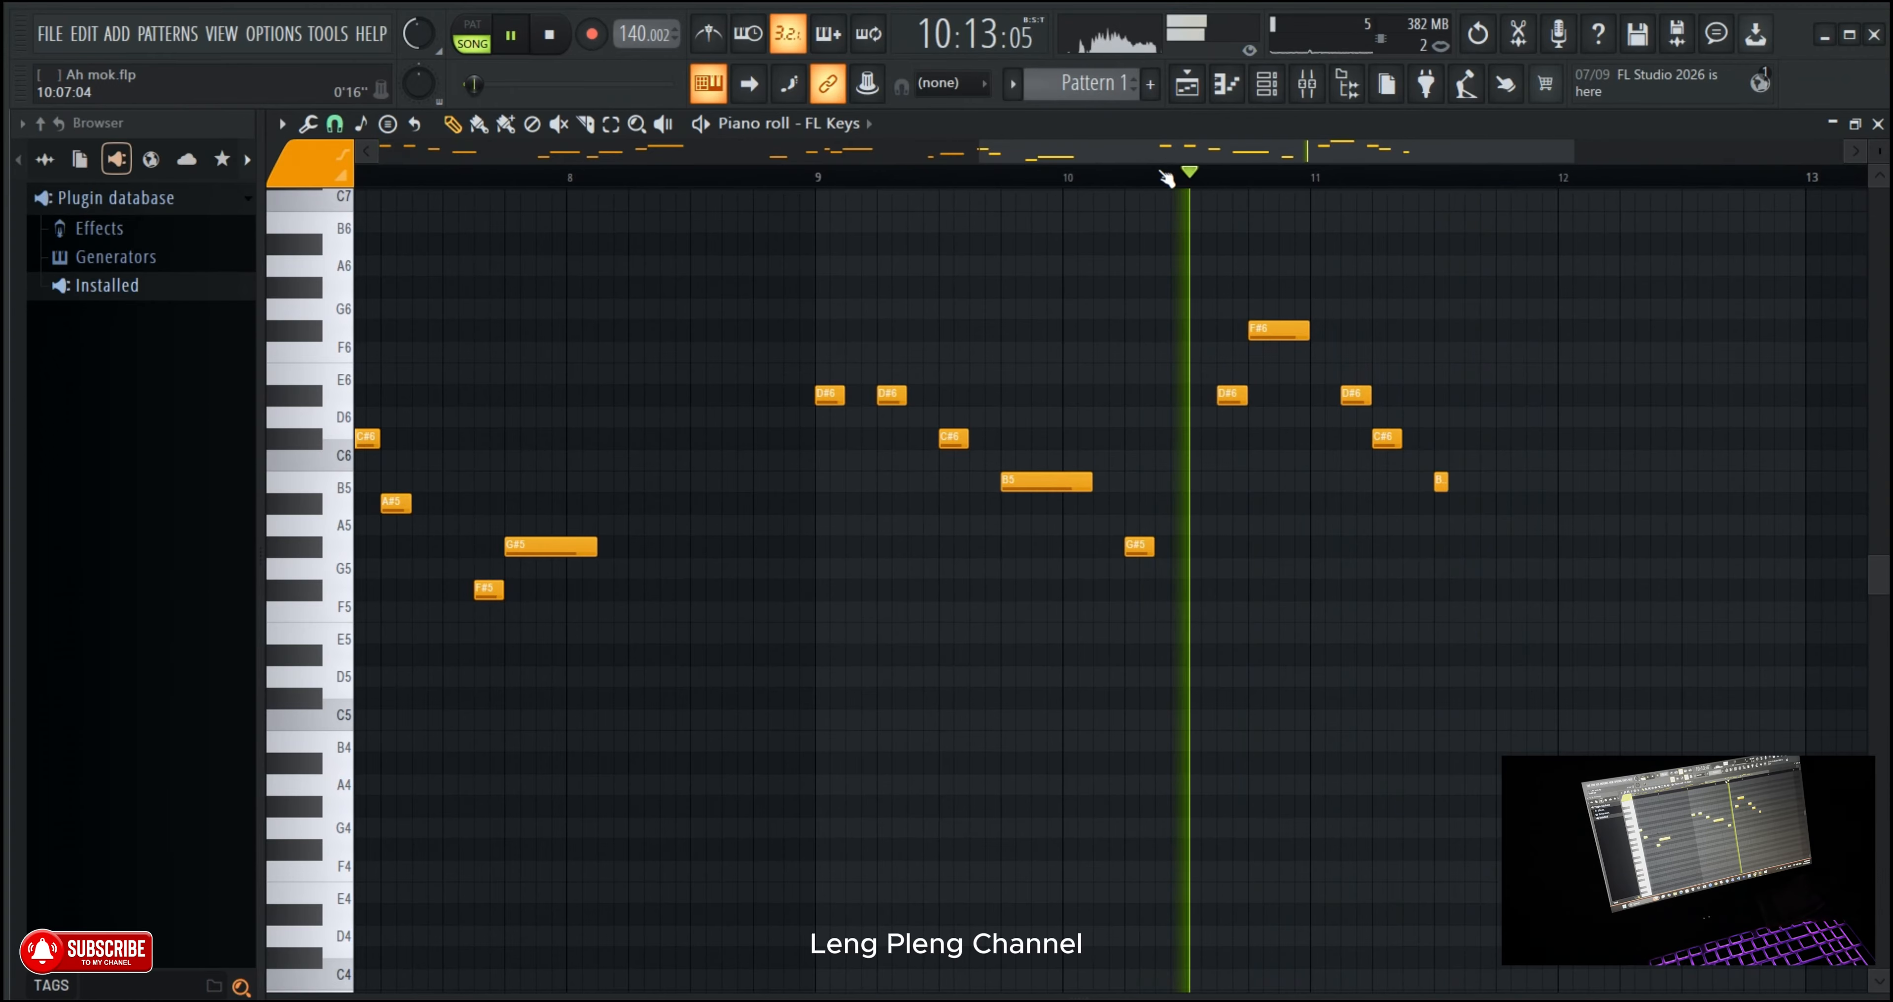
pyautogui.scroll(2, 1165, 178)
pyautogui.moveTo(1472, 442); pyautogui.dragTo(1505, 443)
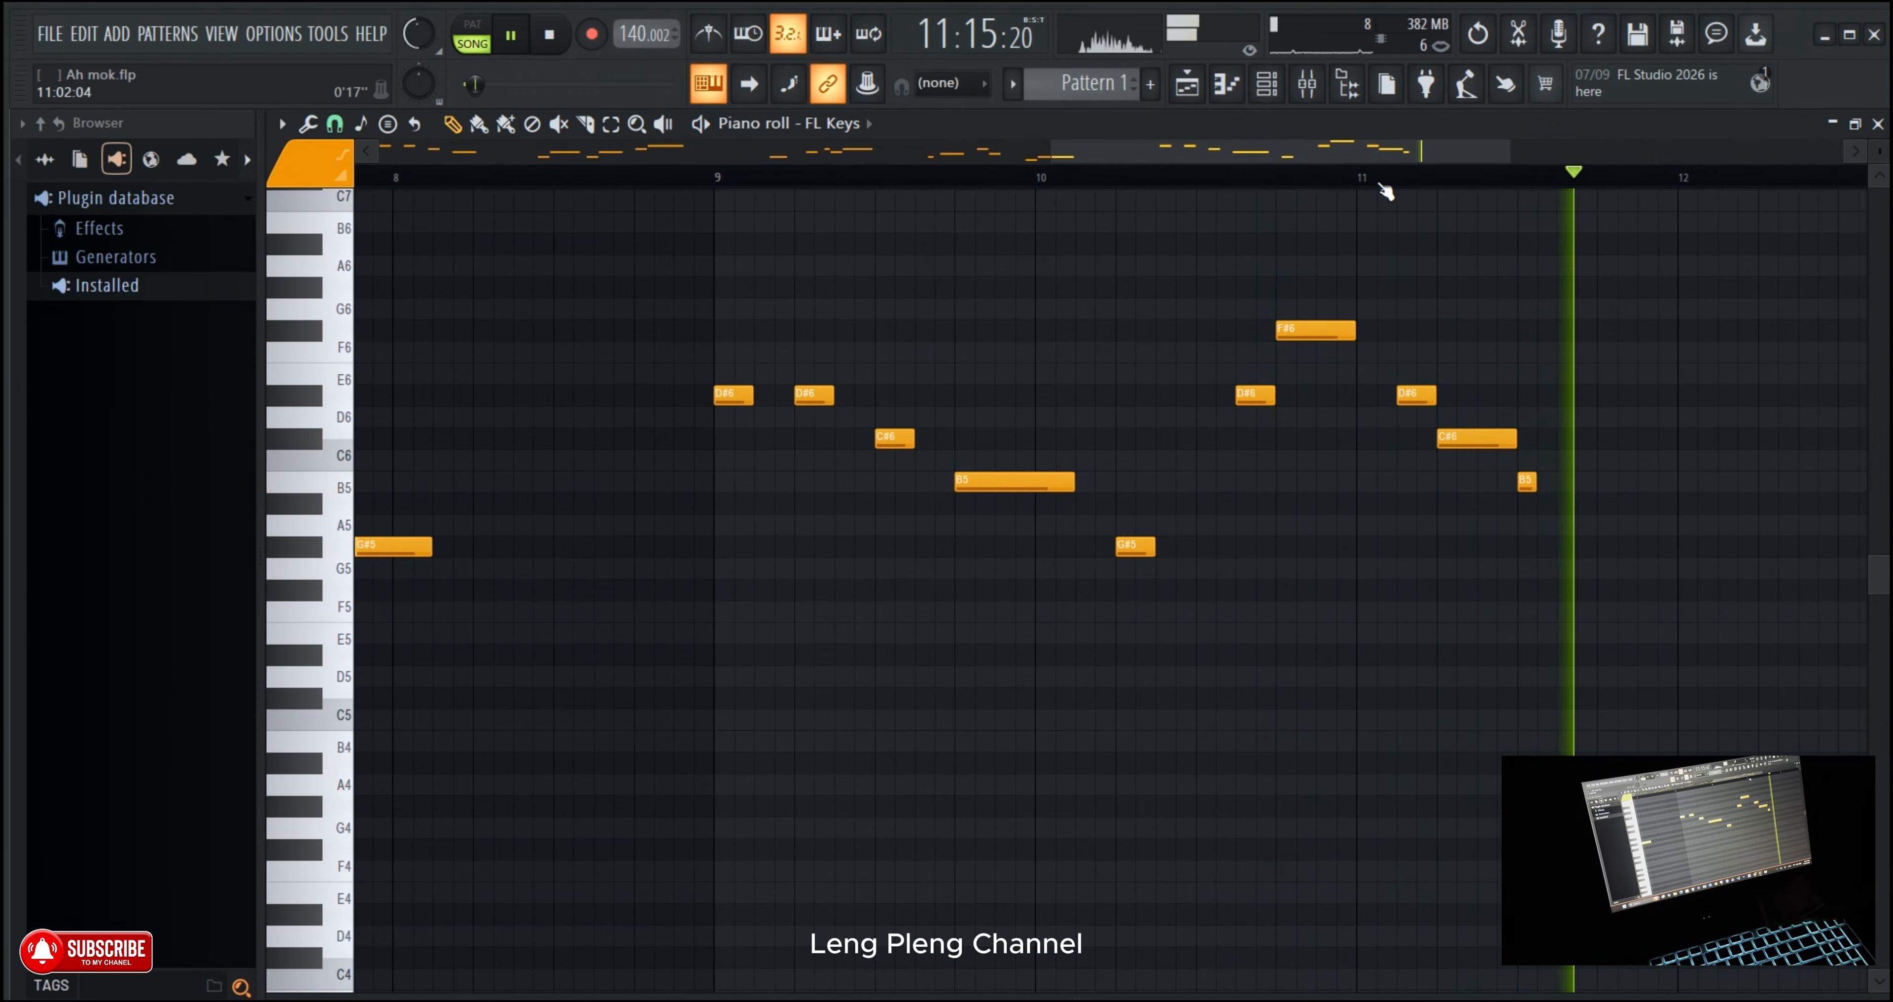
# Step: Lengthen the bar 11 B5 note to four steps and place a four-step C#6 note at step 13, discarding a trial C#6 at step 11
pyautogui.hscroll(2, 1450, 178)
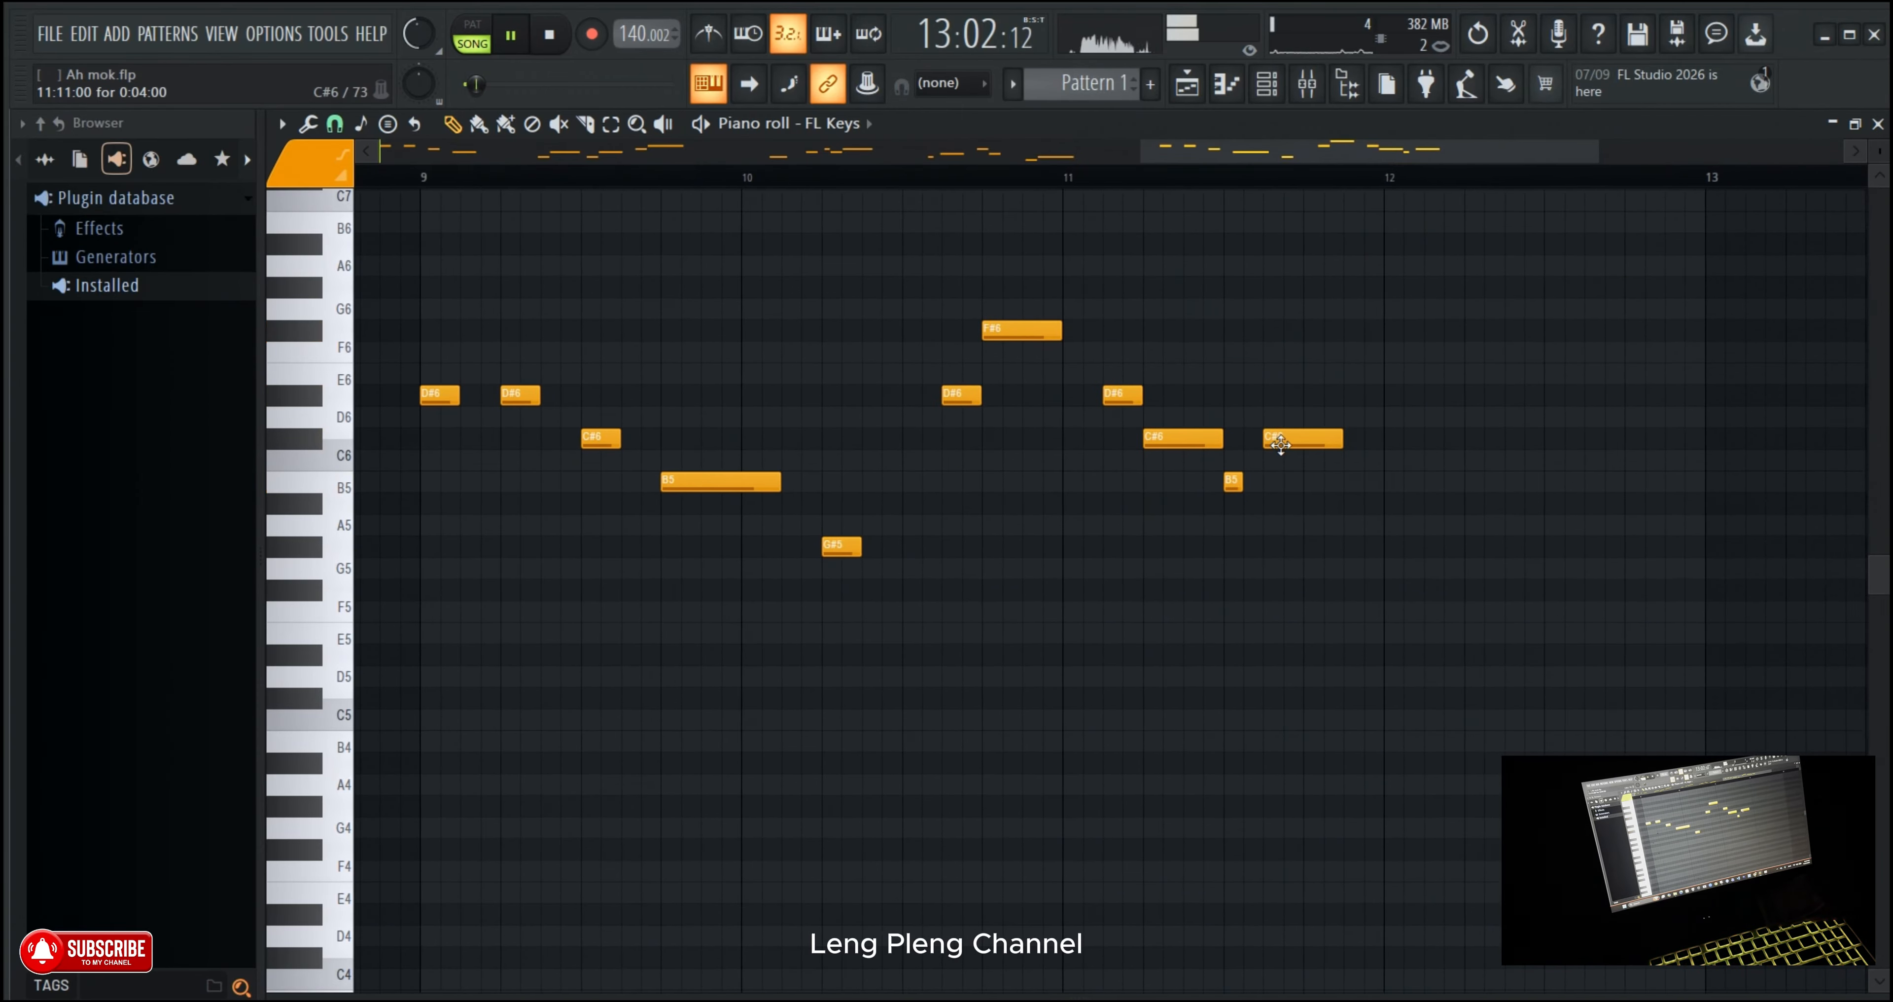
pyautogui.scroll(-1, 1033, 180)
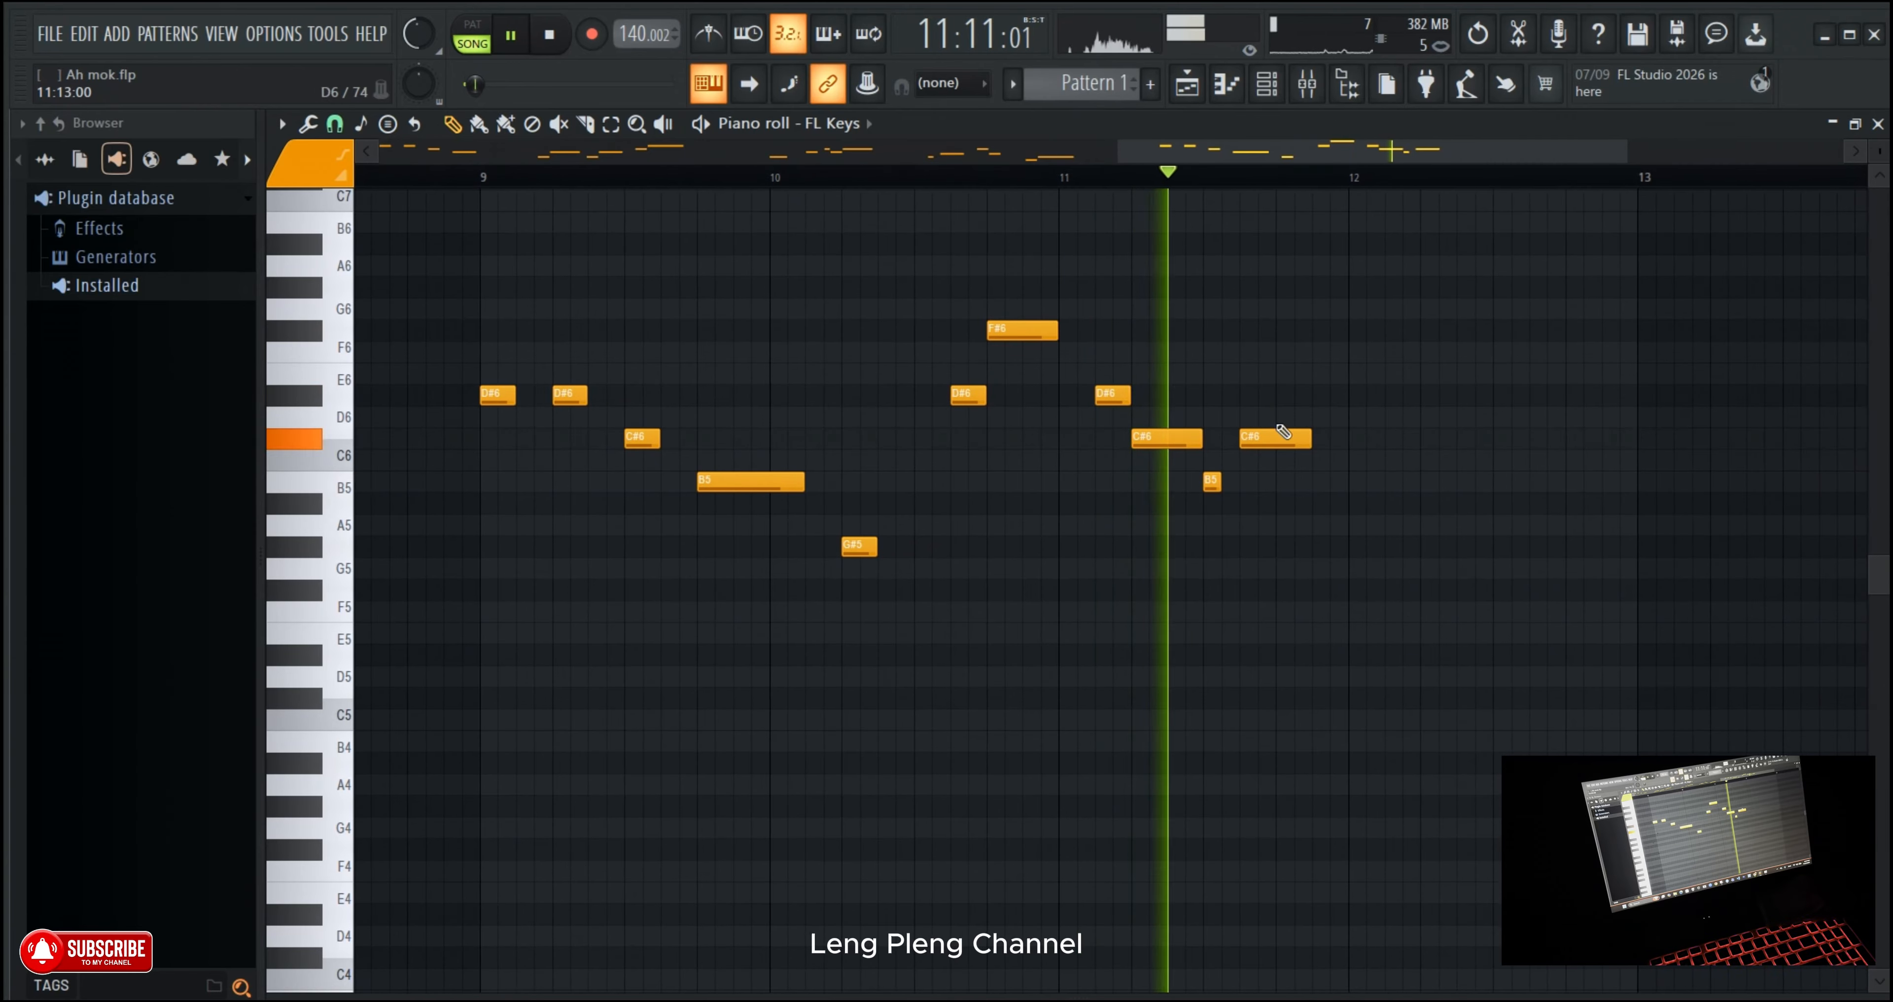
pyautogui.rightClick(1286, 441)
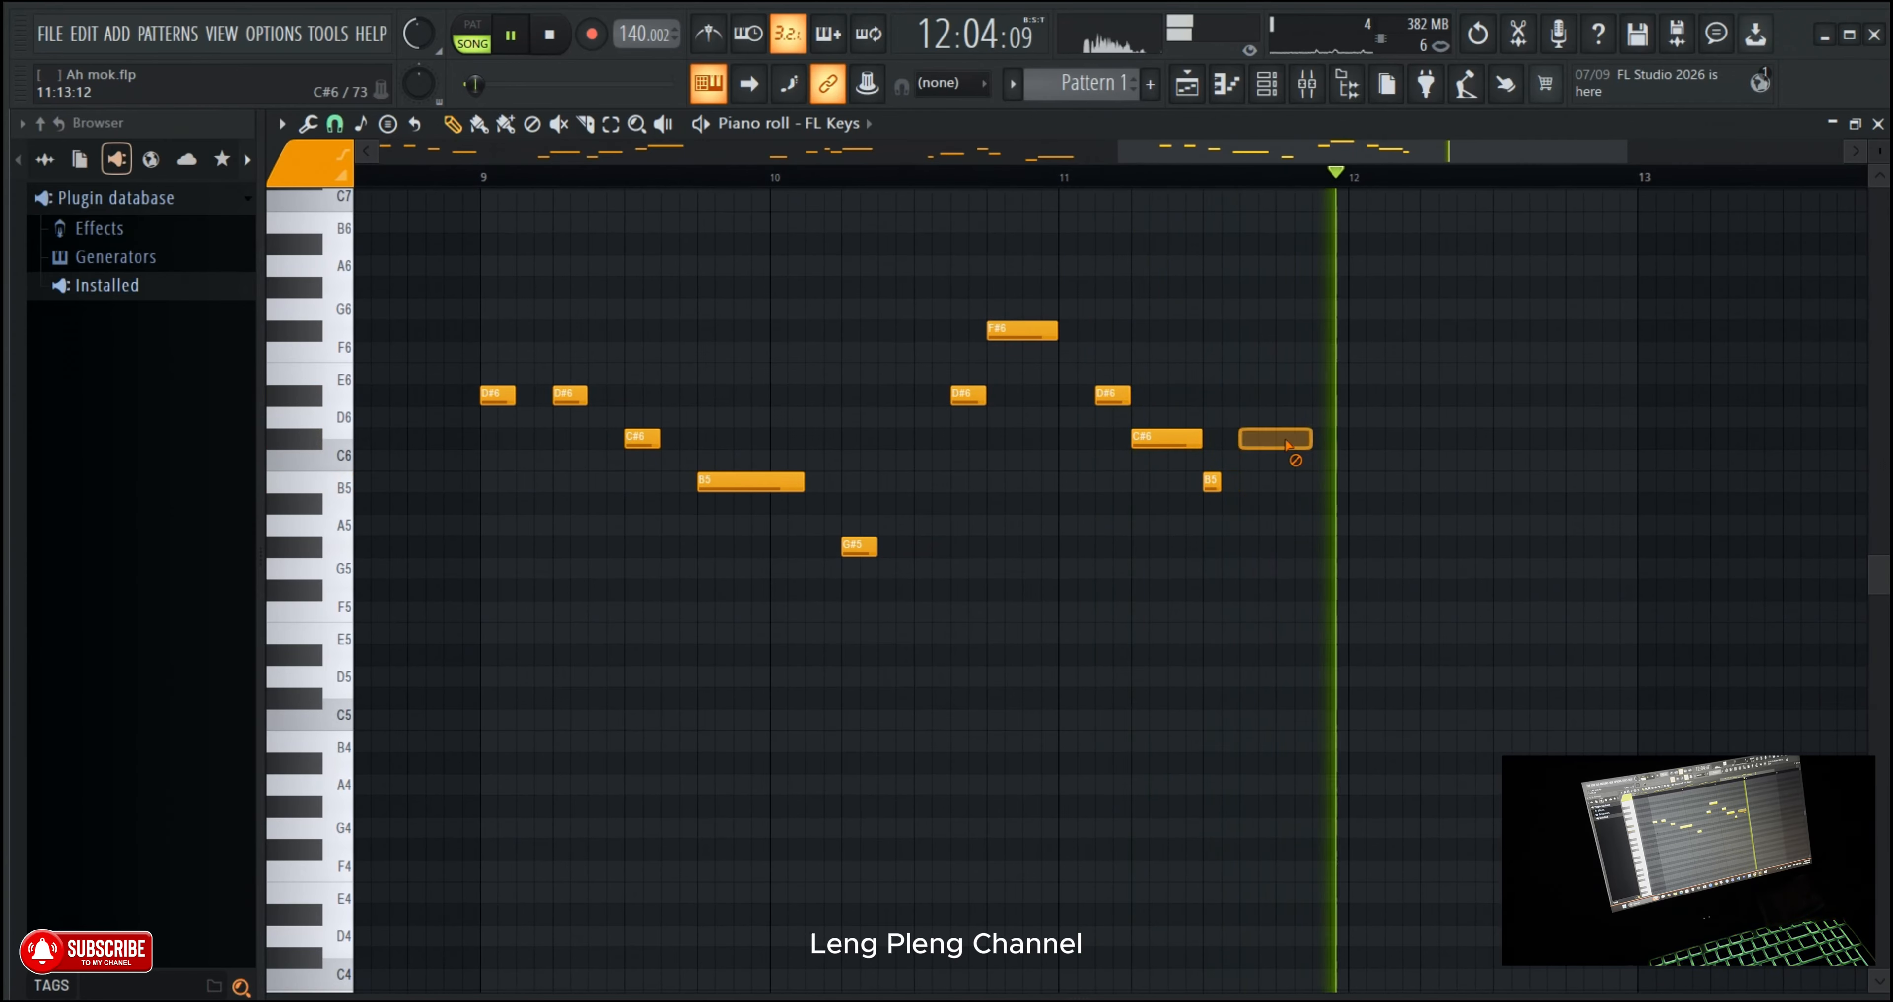
pyautogui.click(1080, 182)
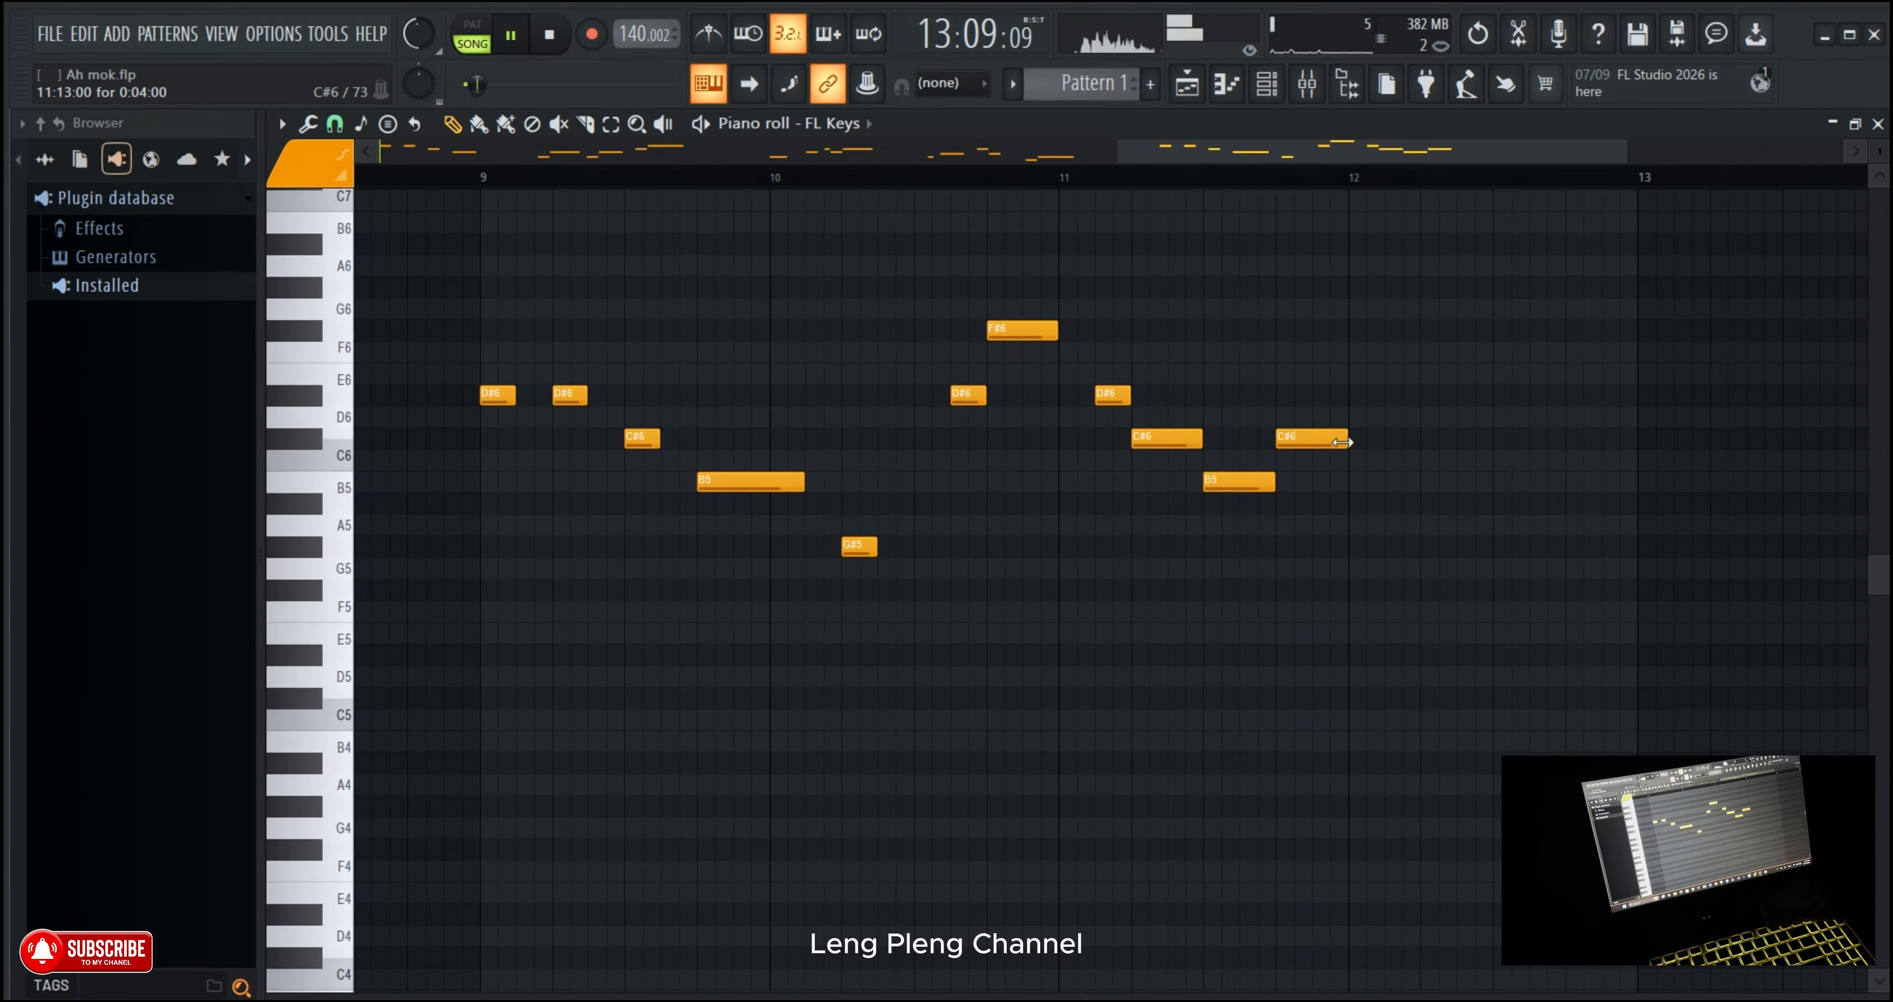
# Step: Extend the C#6 note at step 13 of bar 11 to eleven steps so it reaches into bar 12
pyautogui.click(1327, 177)
pyautogui.scroll(-1, 1323, 176)
pyautogui.click(1225, 175)
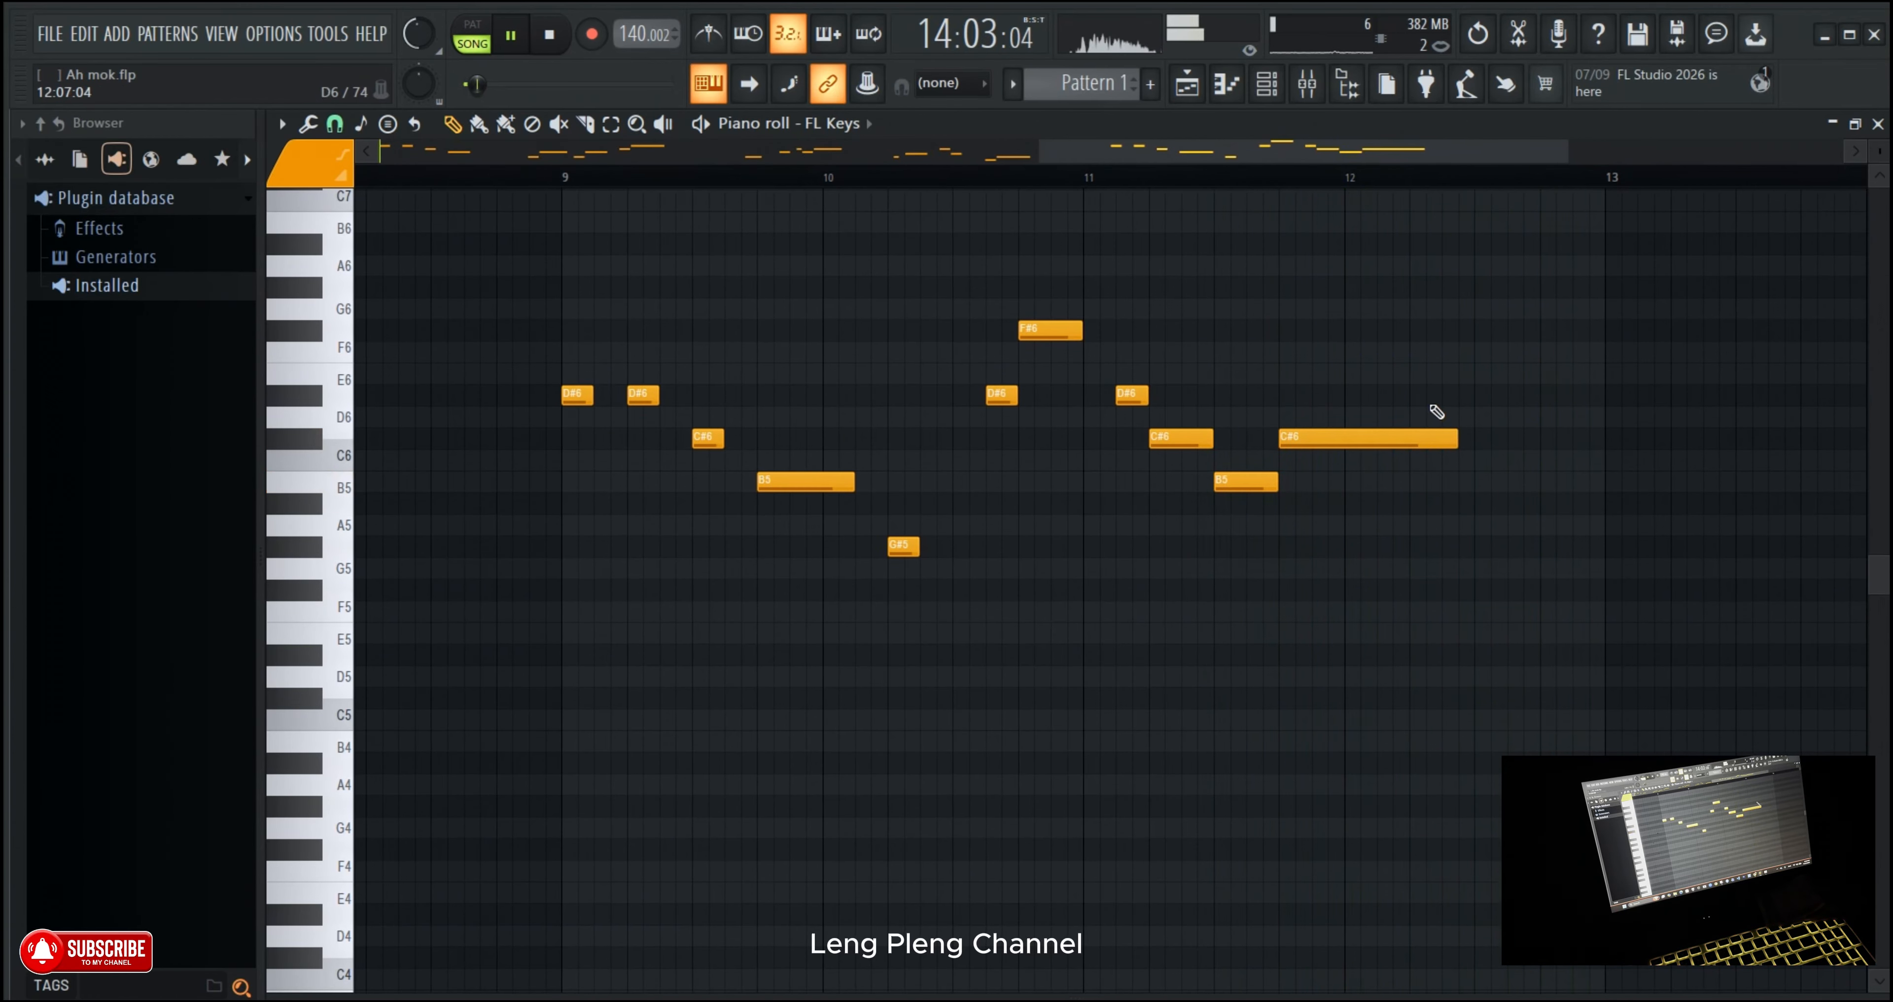
# Step: Replay bar 12 and add an eleven-step B5 note at step 9 of that bar
pyautogui.click(1279, 173)
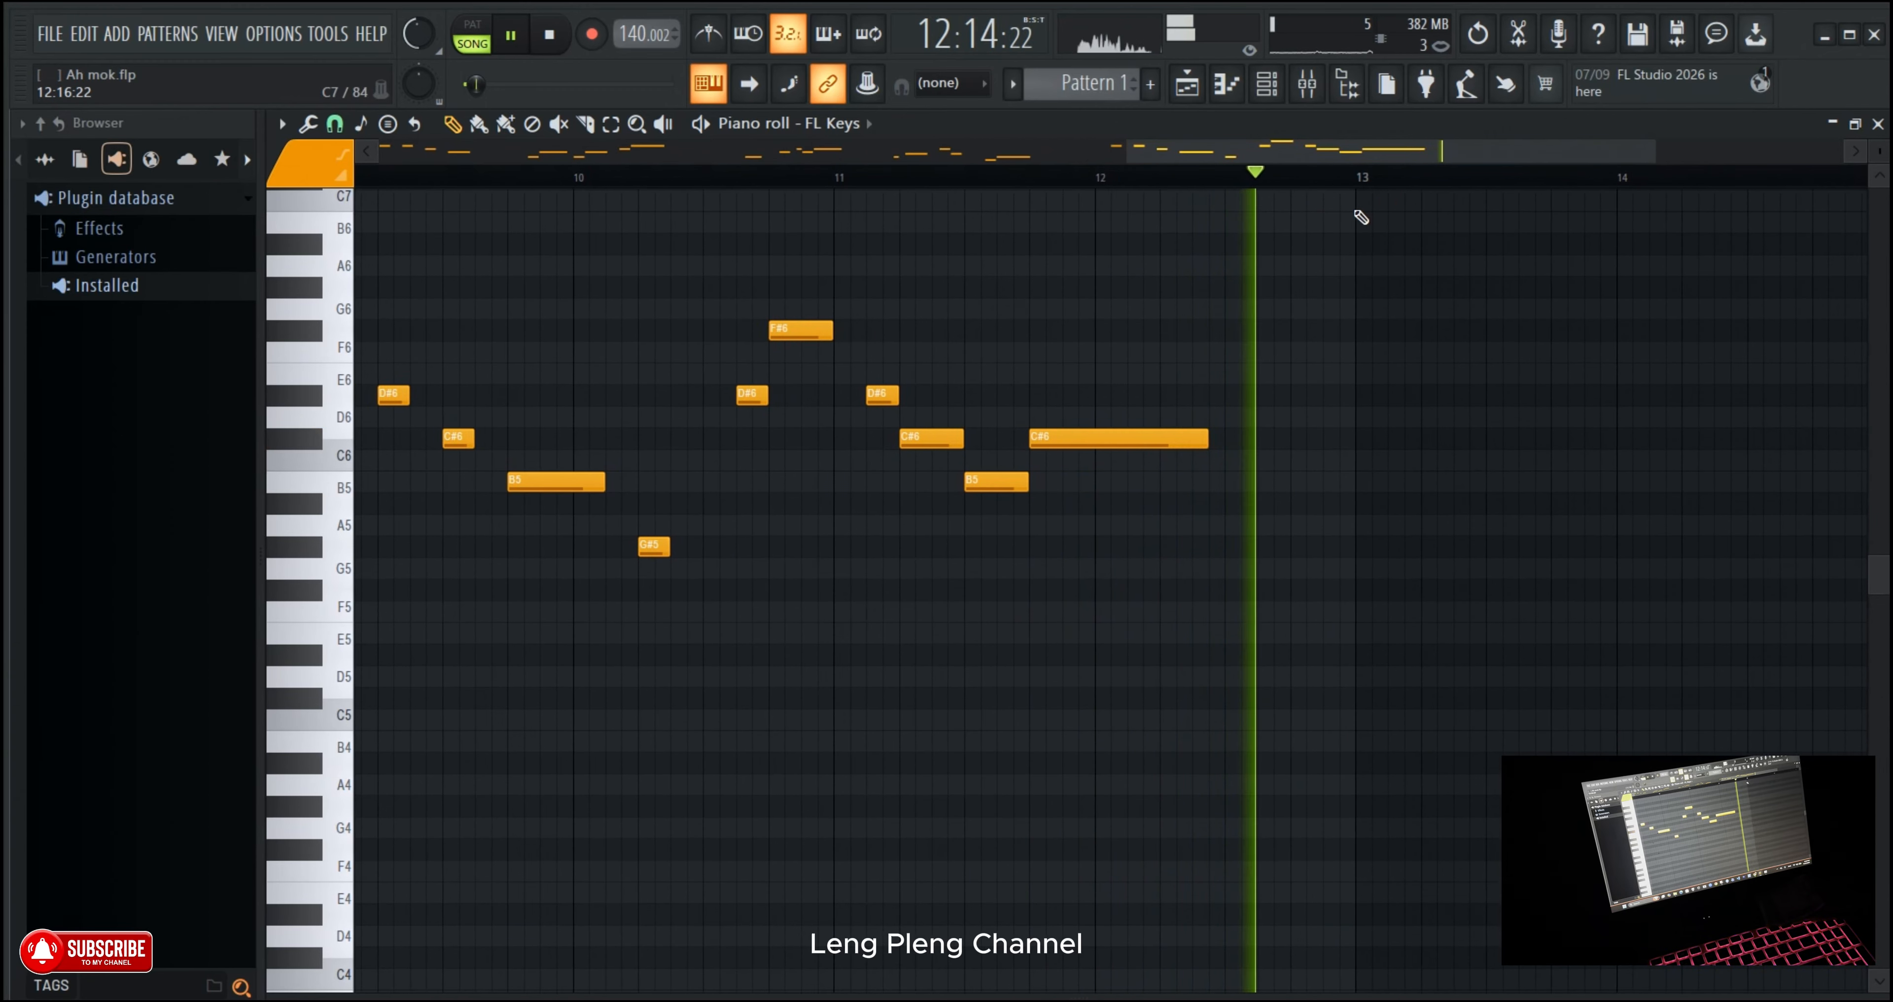
pyautogui.click(1212, 177)
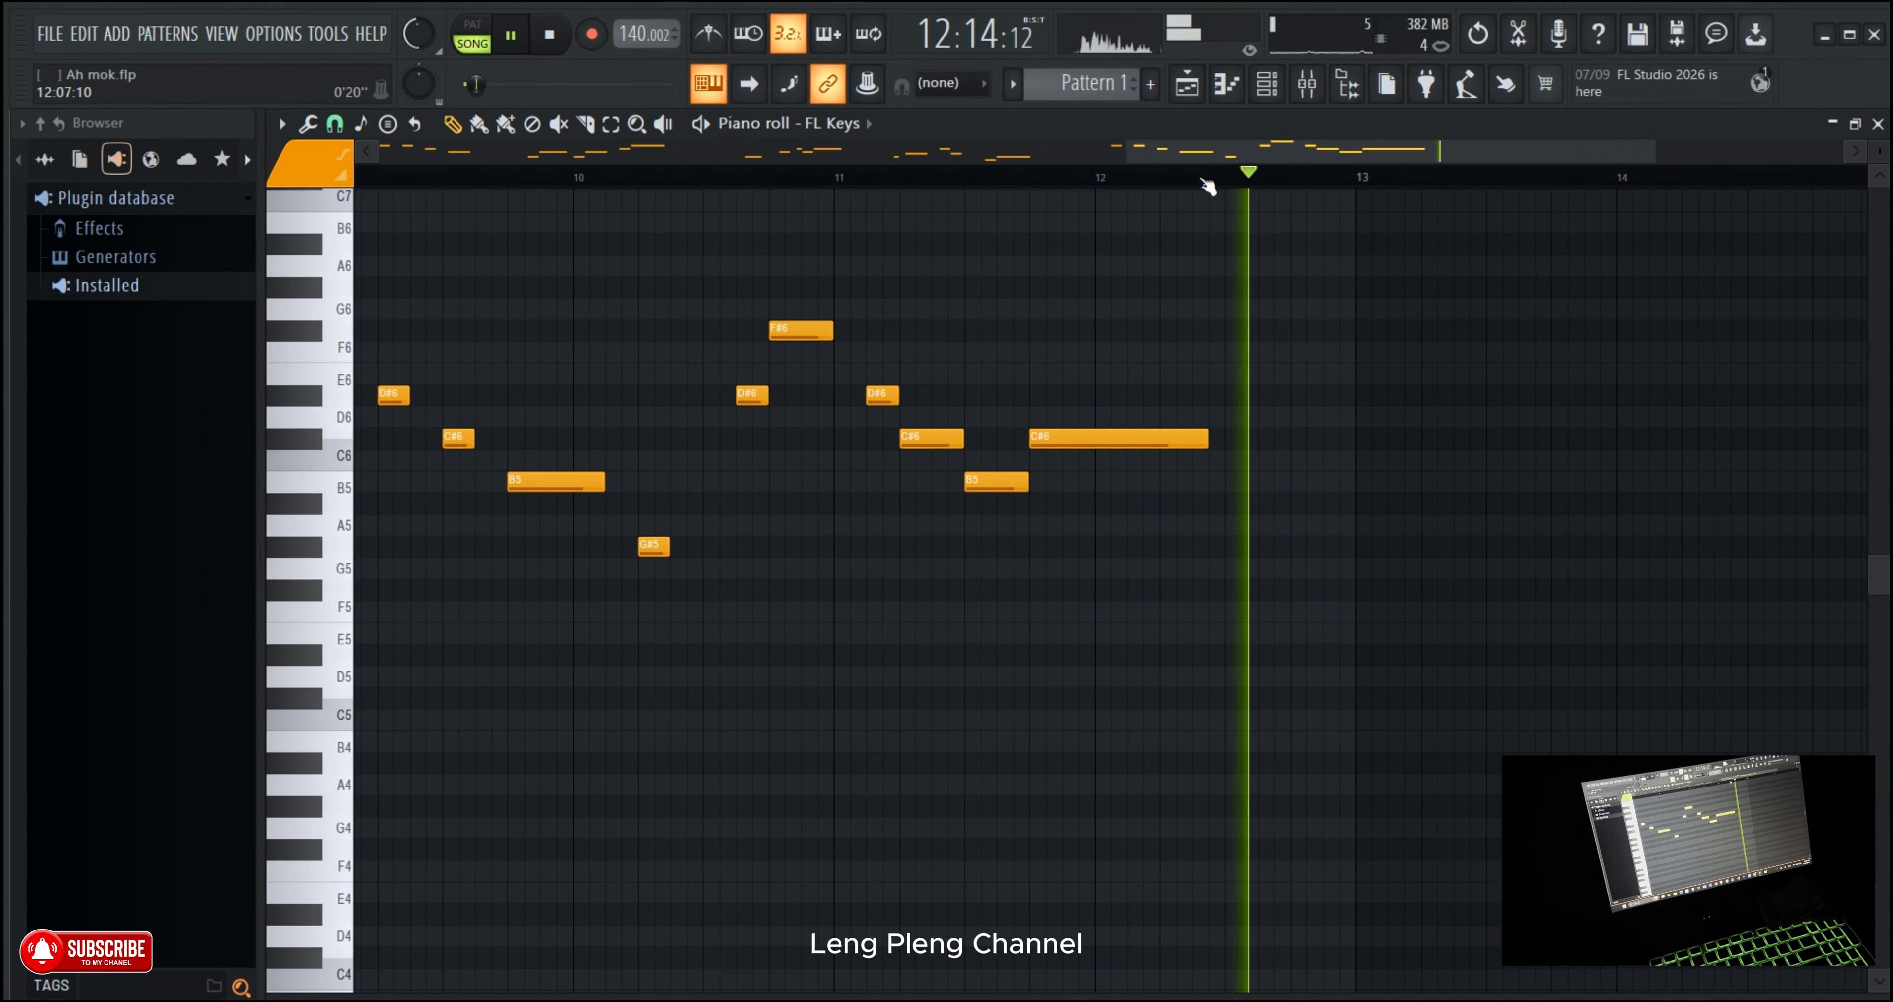
pyautogui.click(1238, 488)
pyautogui.click(1152, 180)
pyautogui.scroll(-1, 1153, 182)
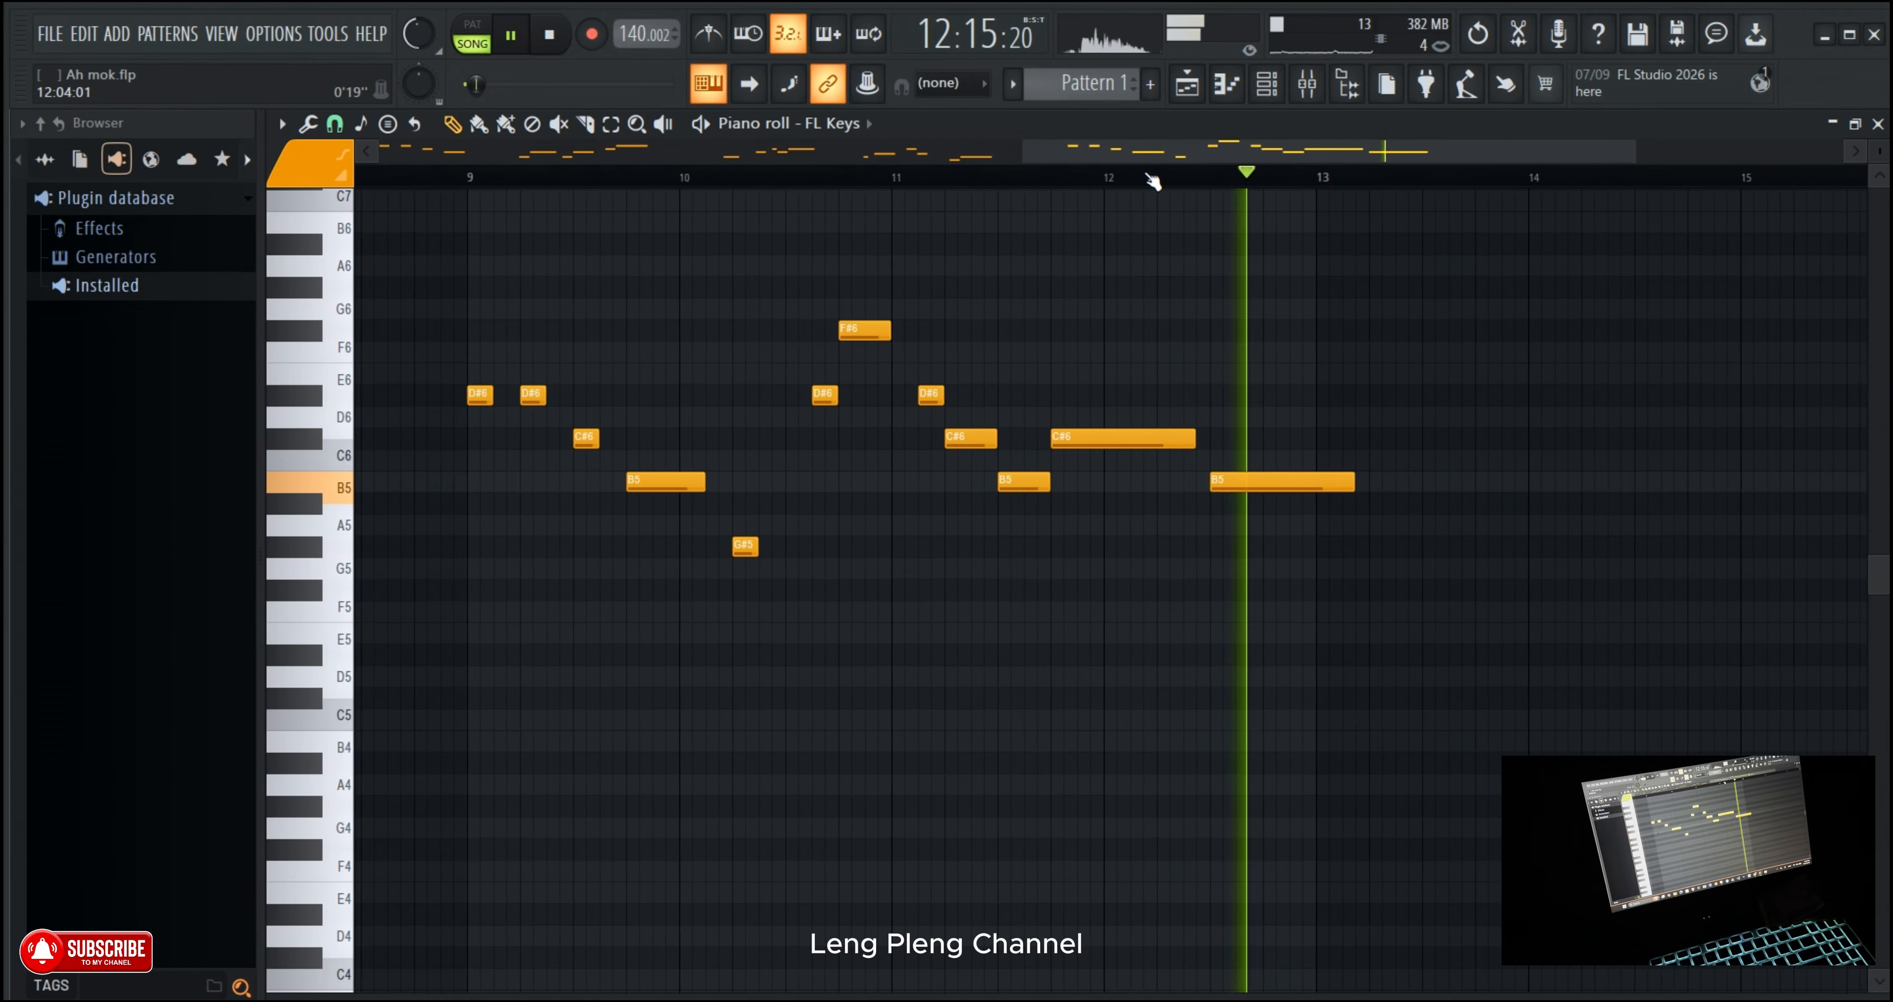
# Step: Pause playback and shorten the bar 12 B5 note to three steps
pyautogui.scroll(-1, 1151, 177)
pyautogui.click(711, 123)
pyautogui.click(712, 122)
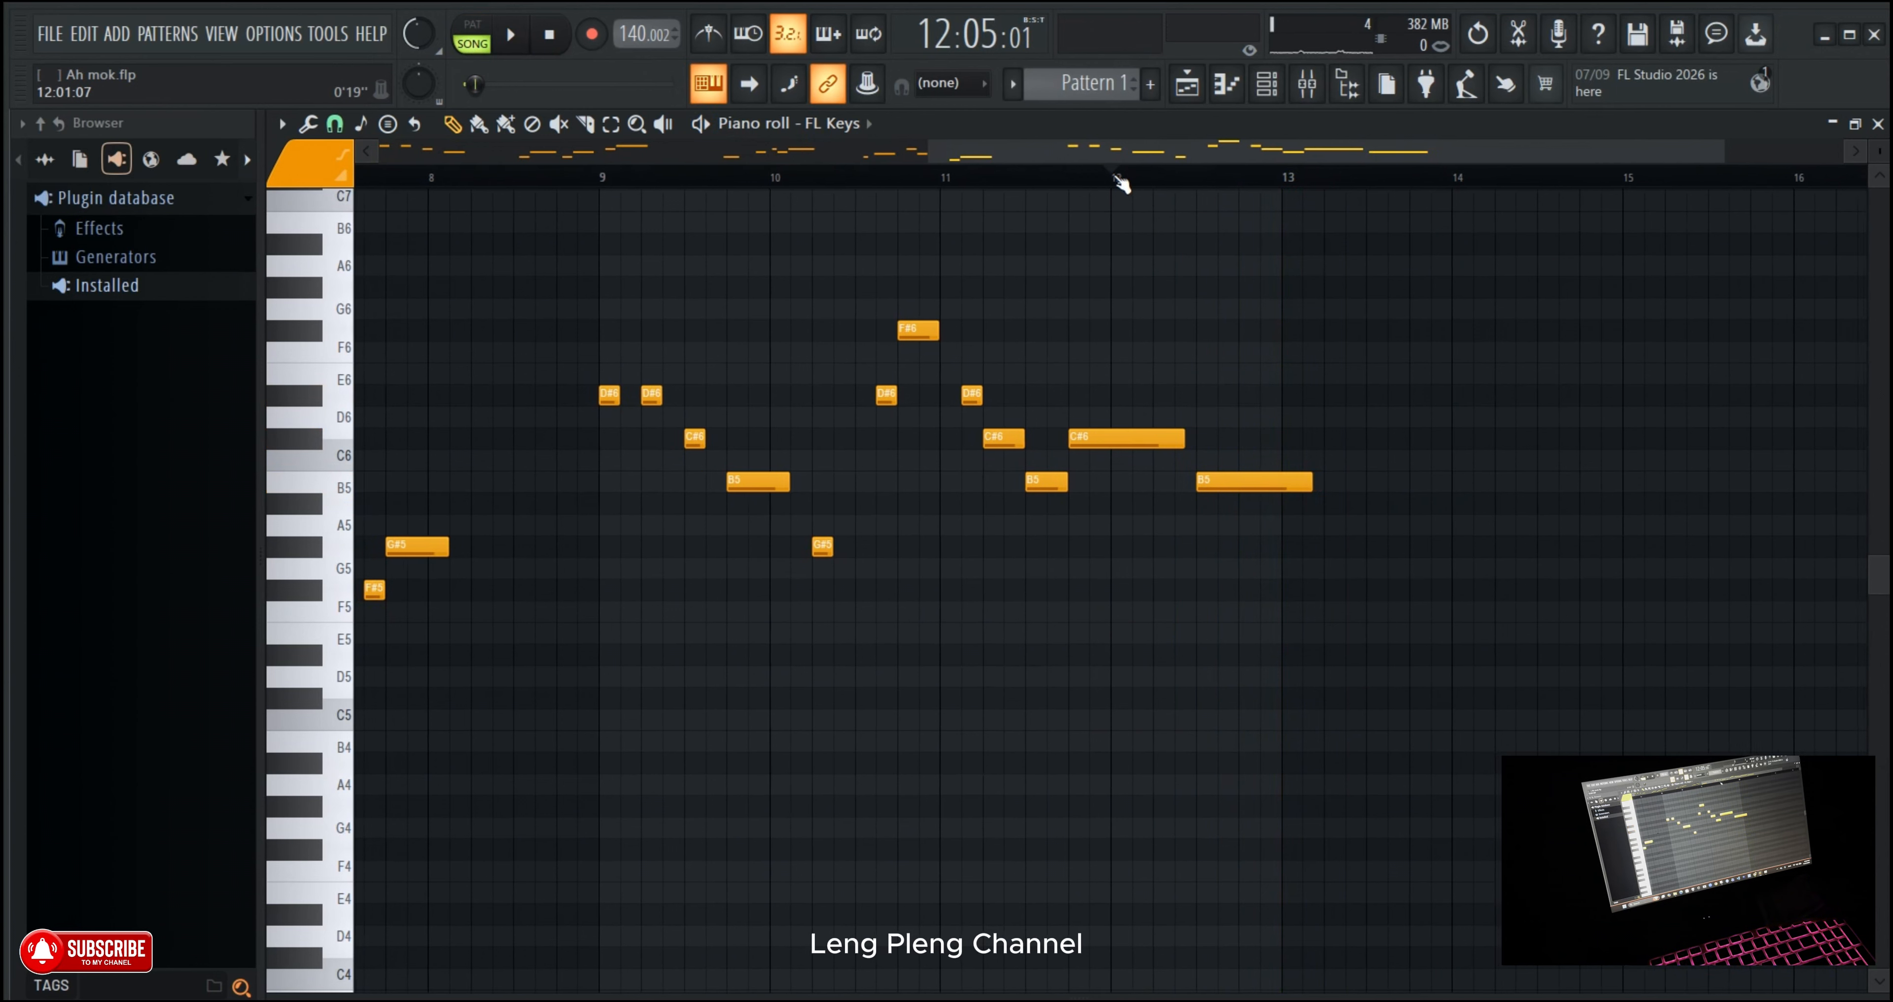
pyautogui.scroll(-2, 1122, 184)
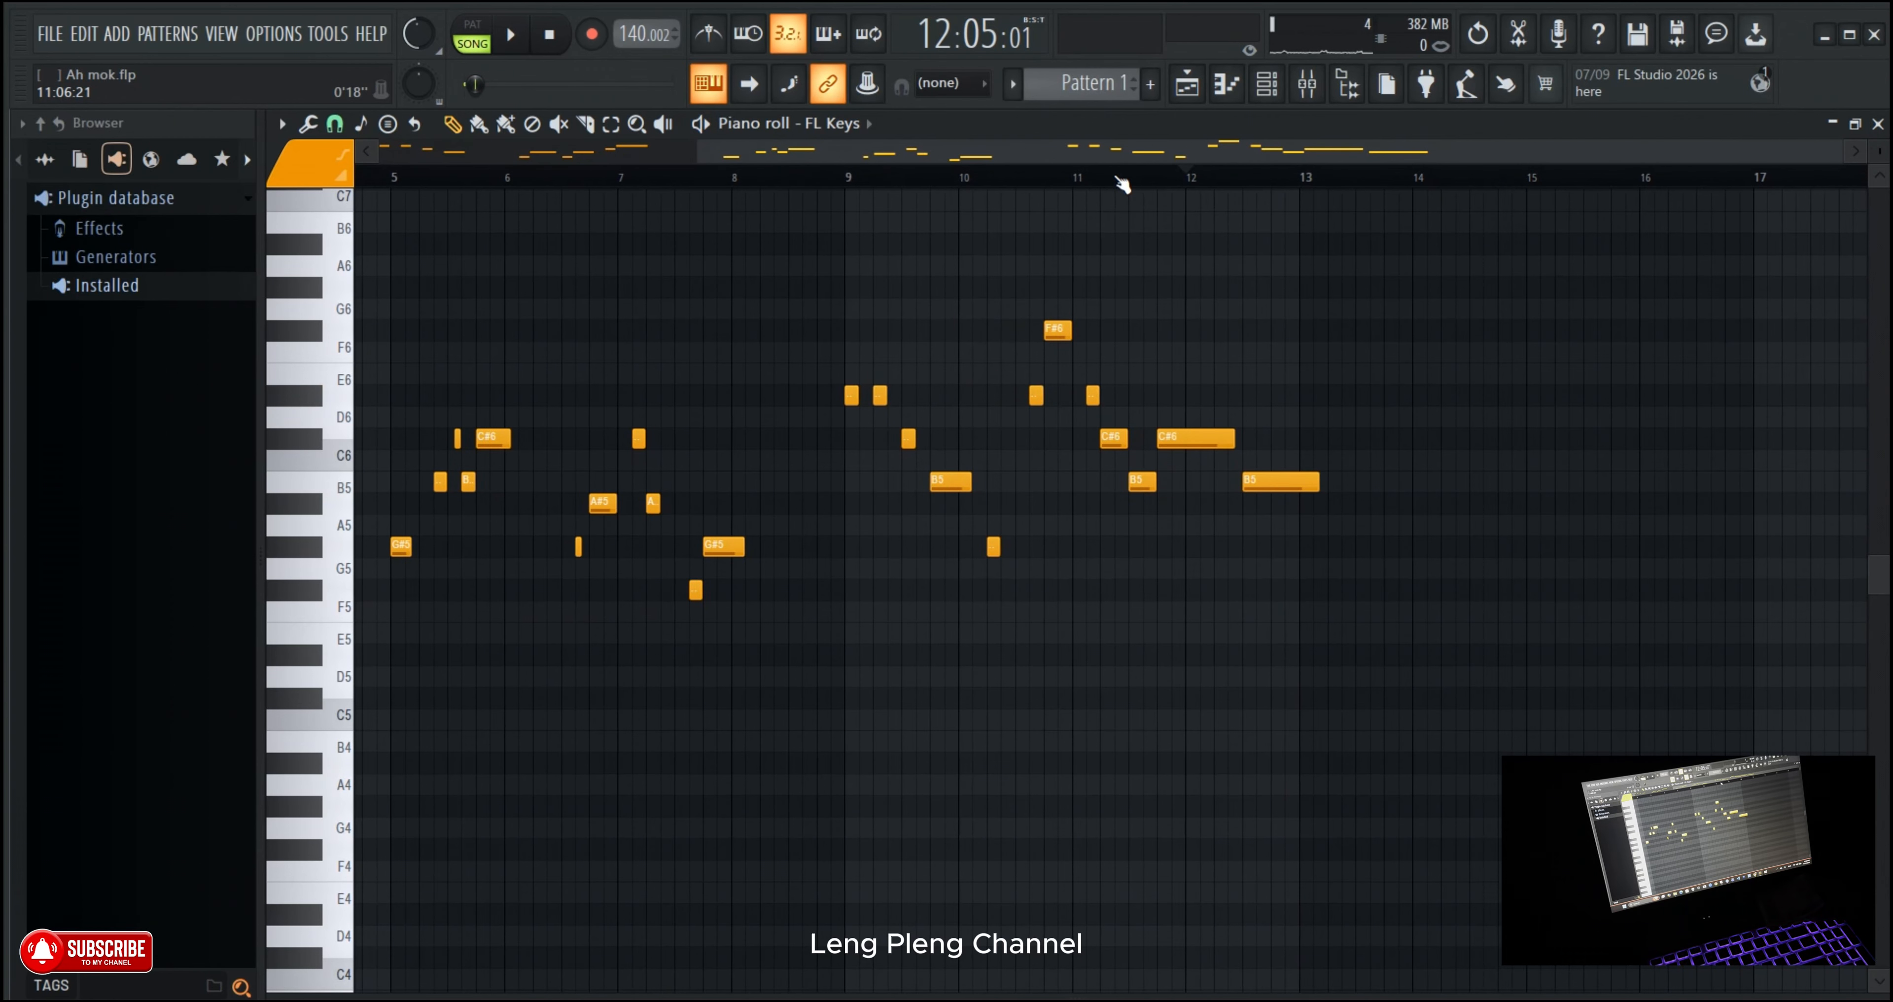
pyautogui.scroll(-3, 1122, 184)
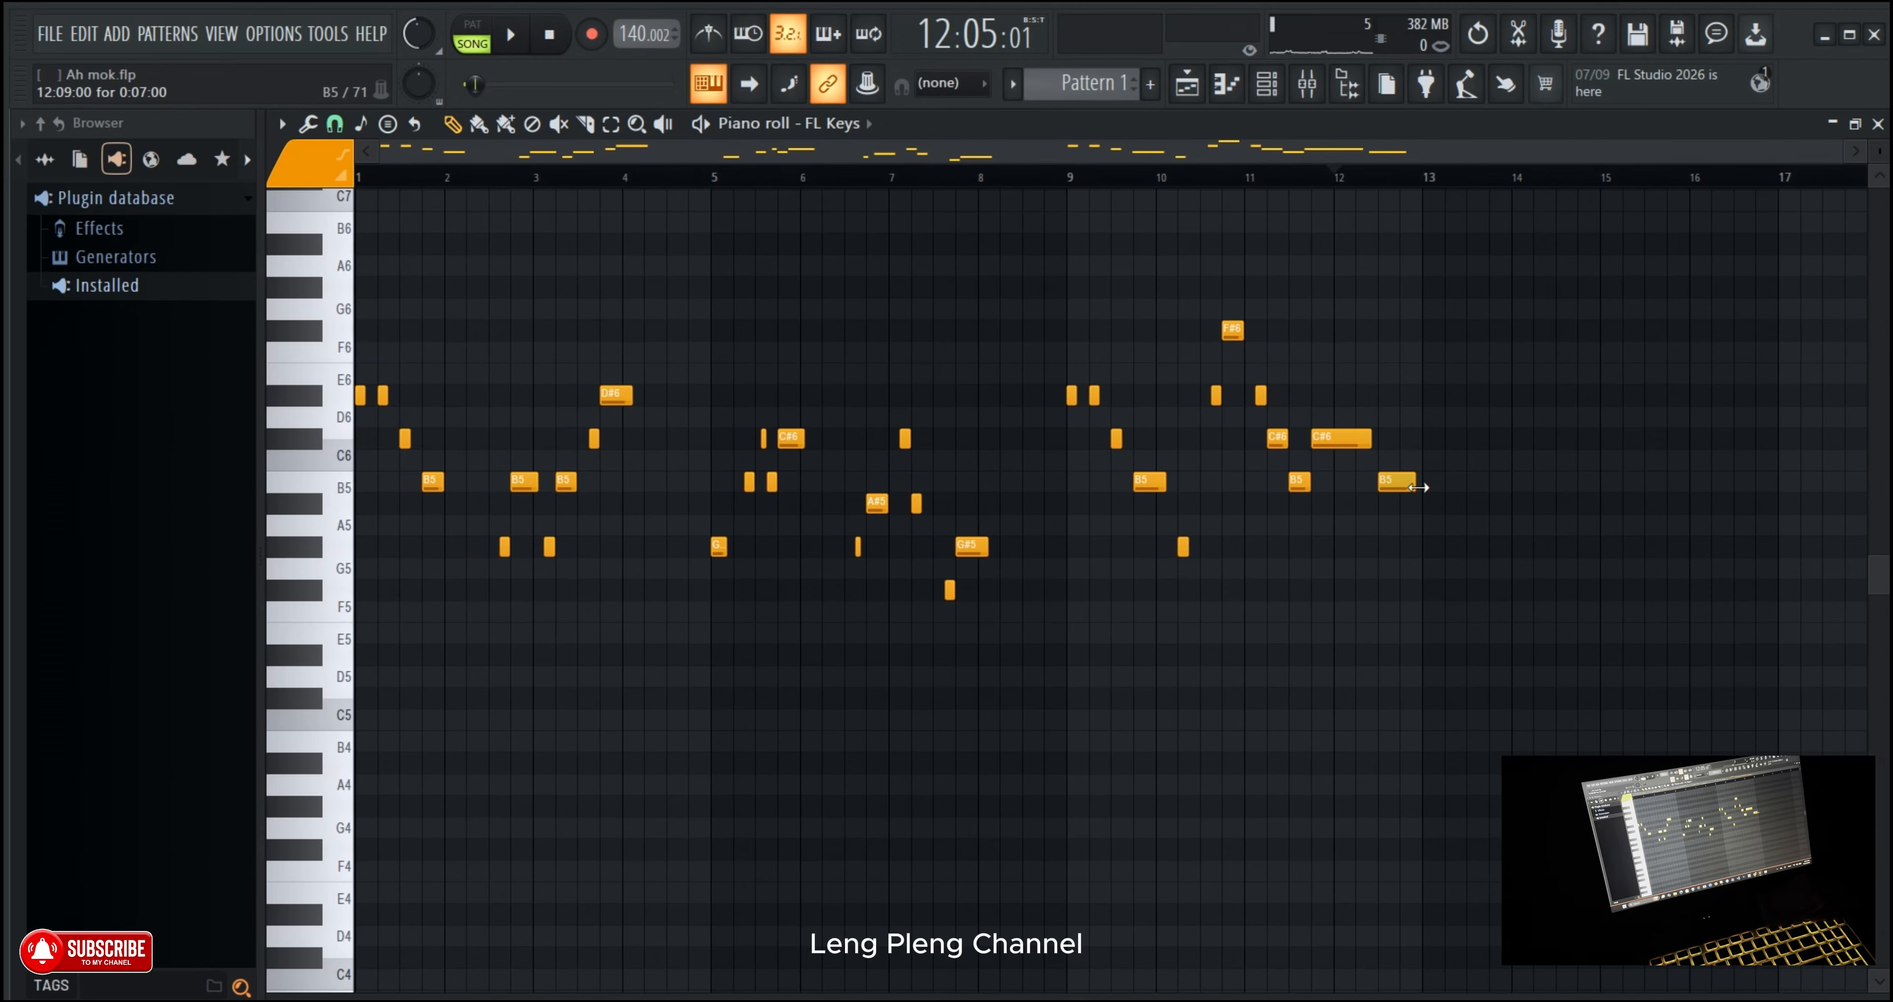
pyautogui.scroll(2, 1403, 183)
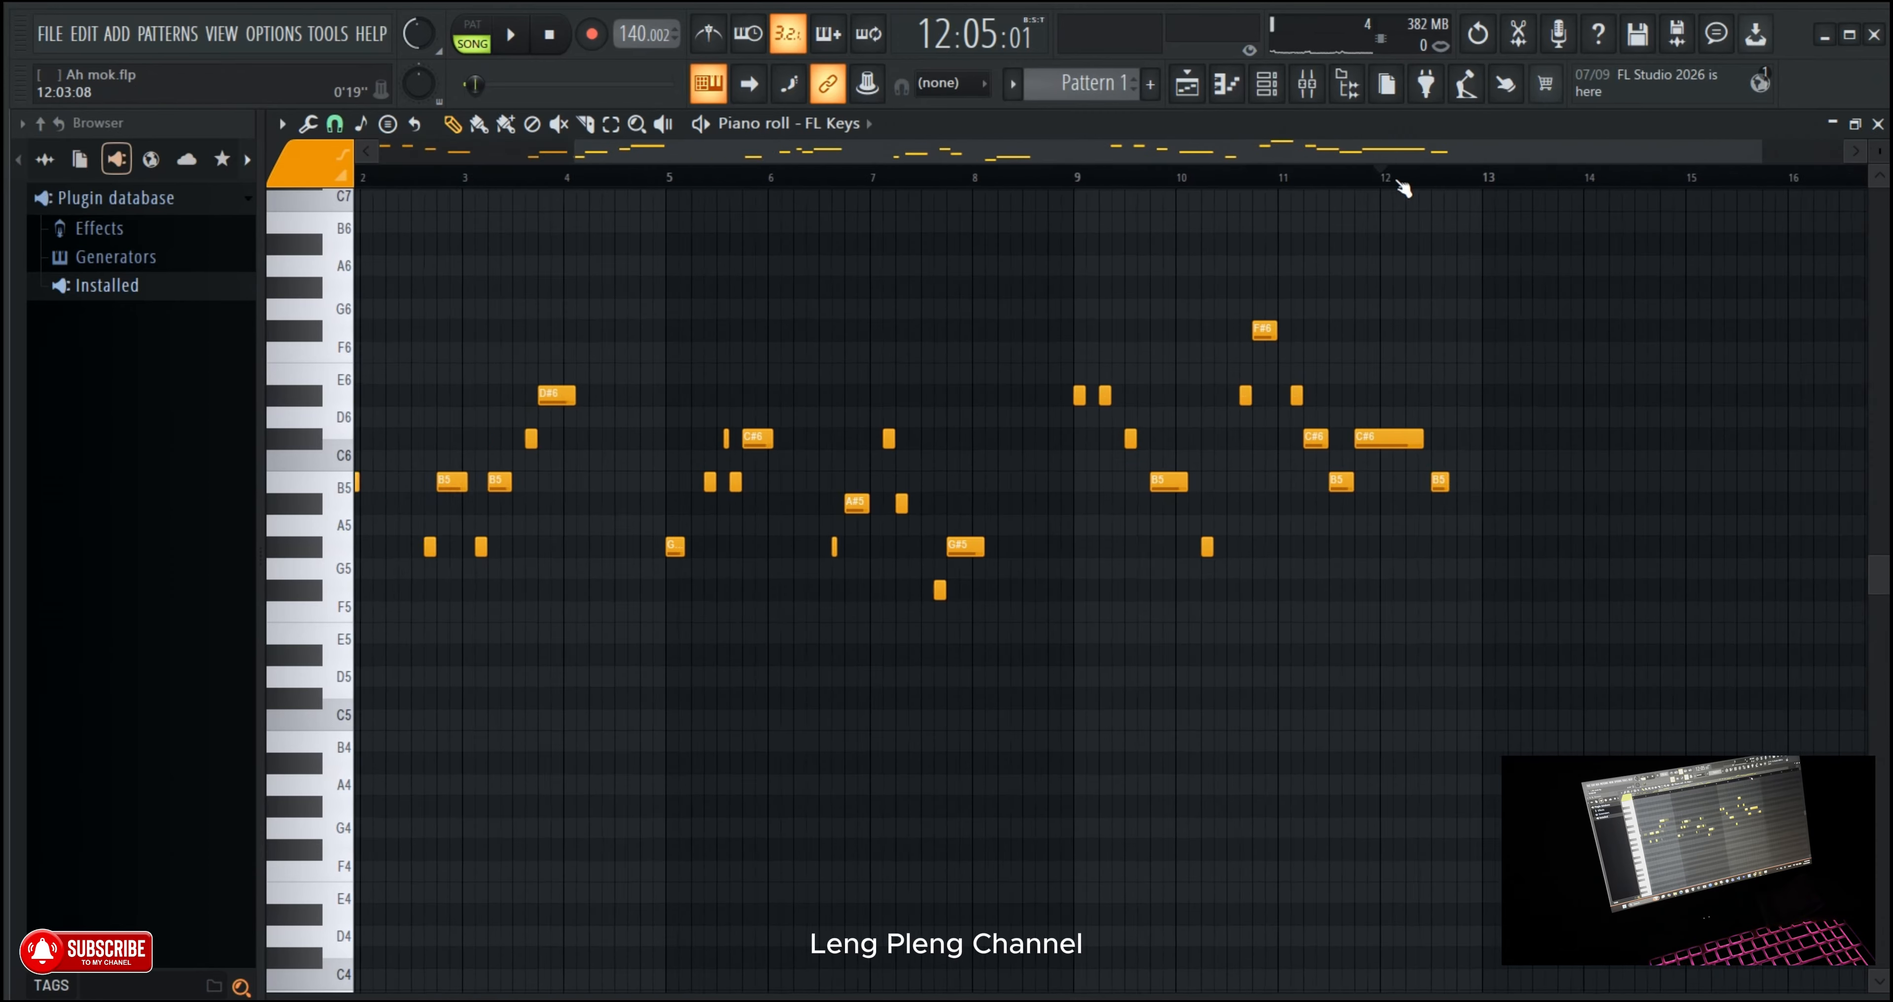
# Step: Resume playback, lower the bar 12 B5 note to A#5, and add another three-step A#5 at step 13
pyautogui.press('space')
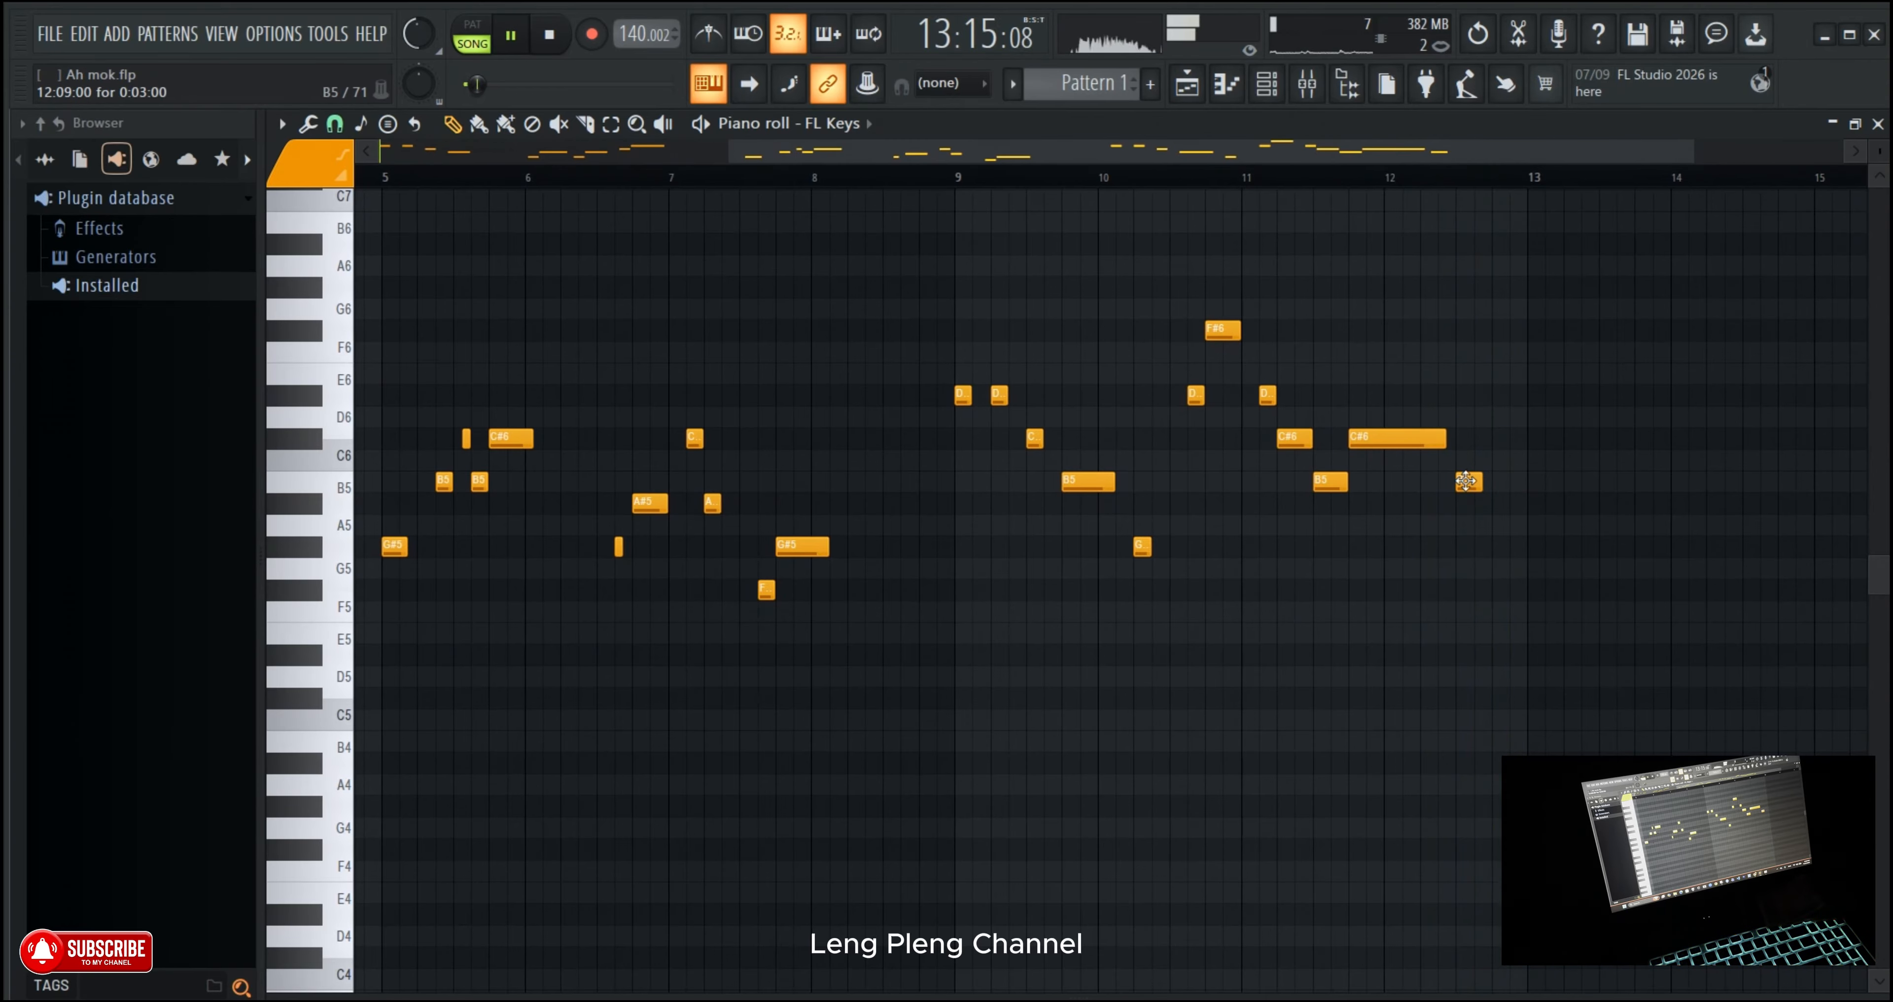
pyautogui.click(1492, 504)
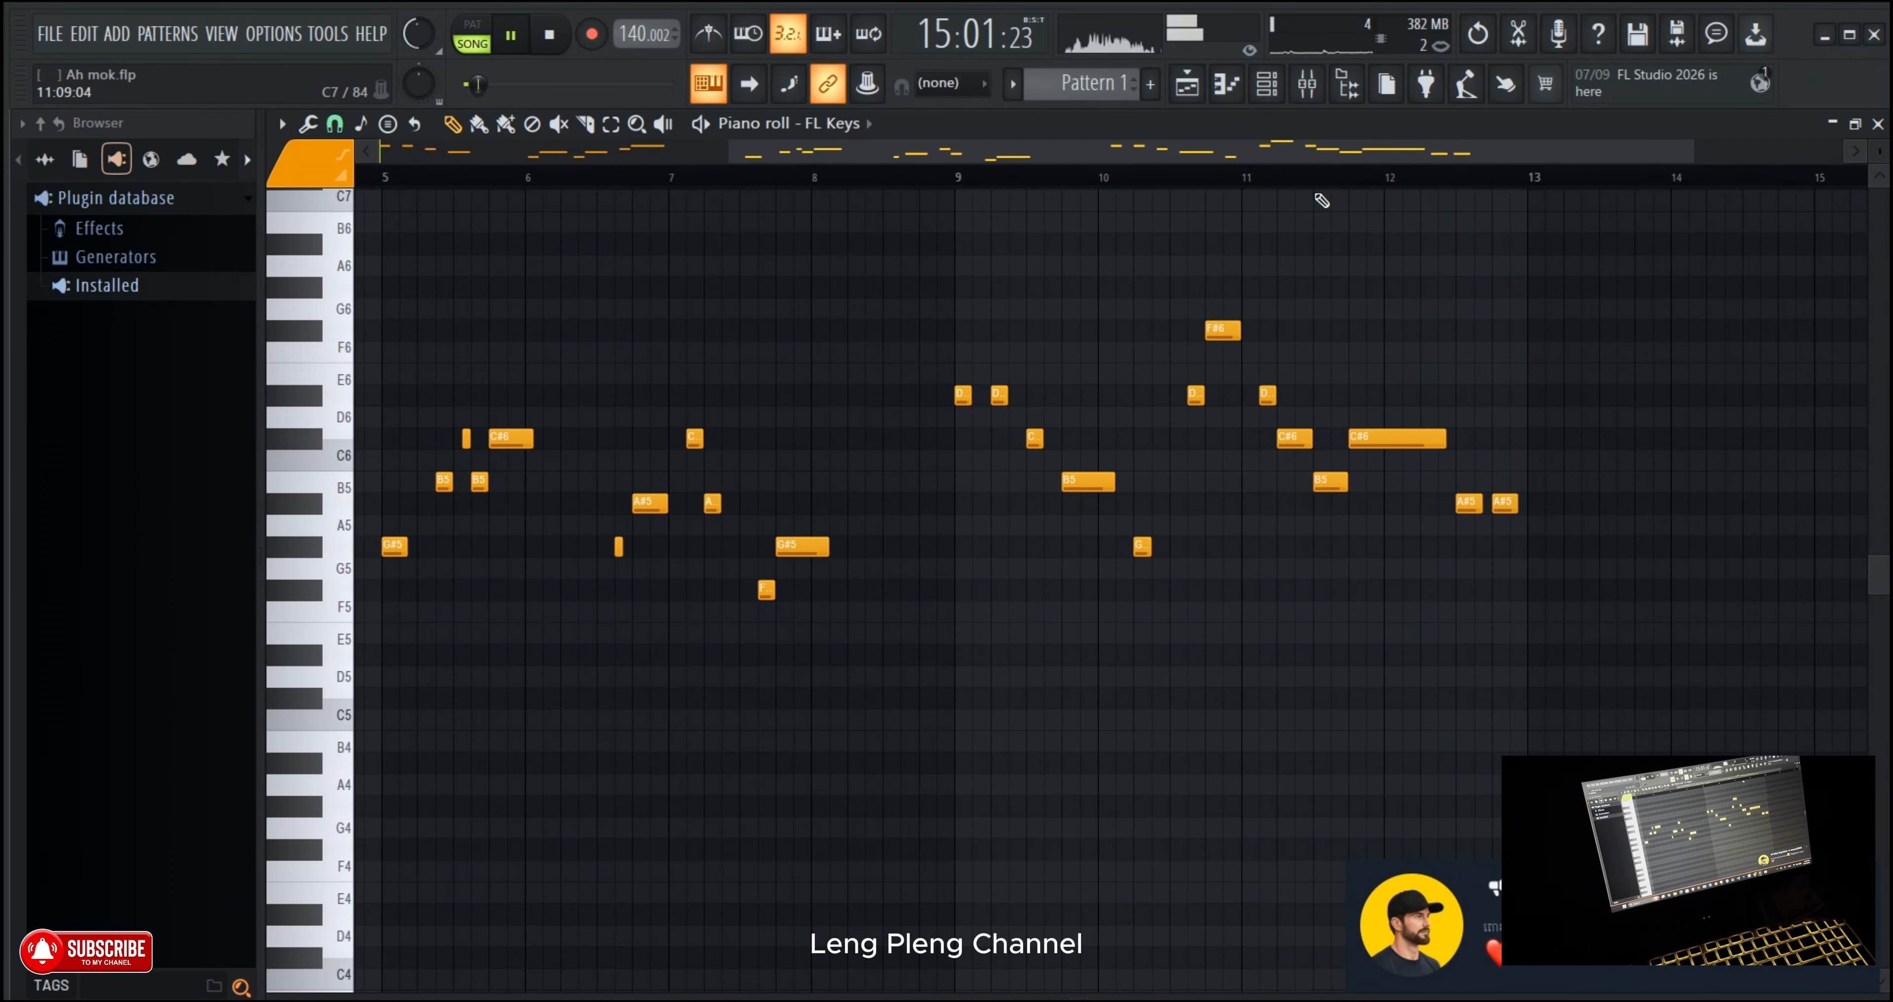
pyautogui.click(1330, 176)
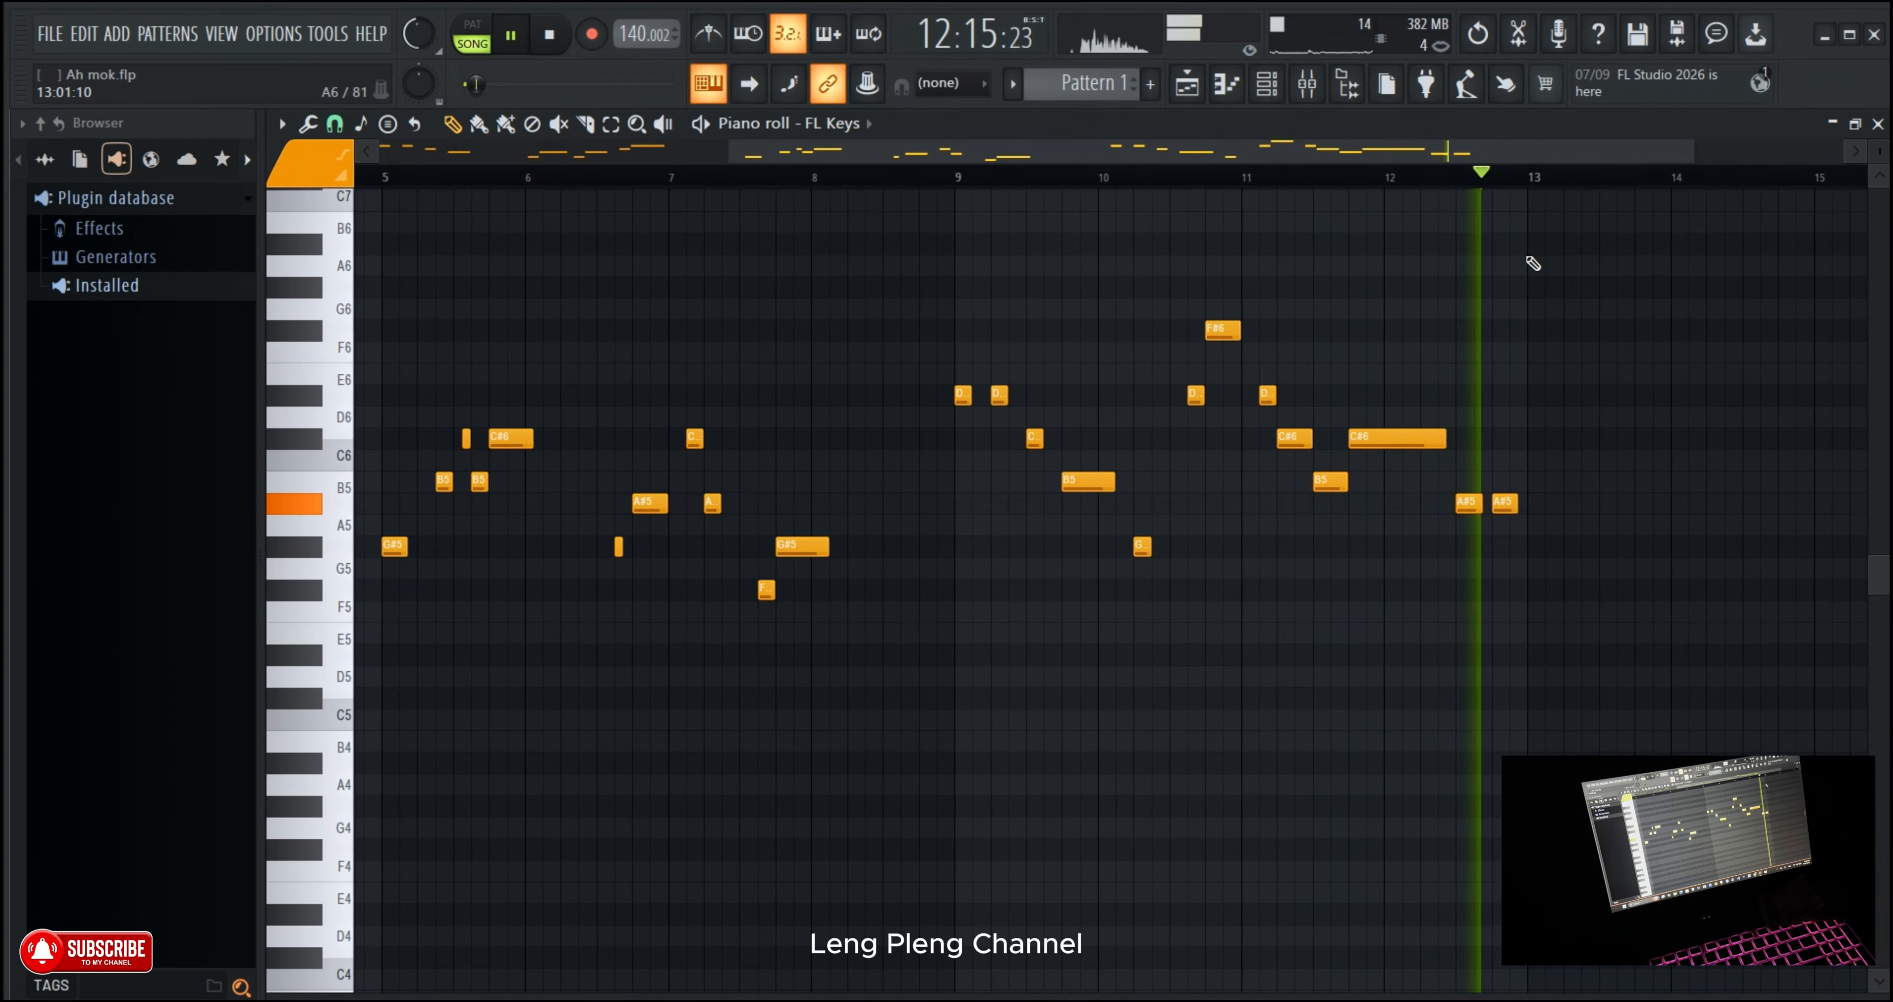
# Step: Add a C#6 note at the start of bar 13 and lengthen it to five steps during playback
pyautogui.scroll(2, 1519, 191)
pyautogui.scroll(-1, 1519, 191)
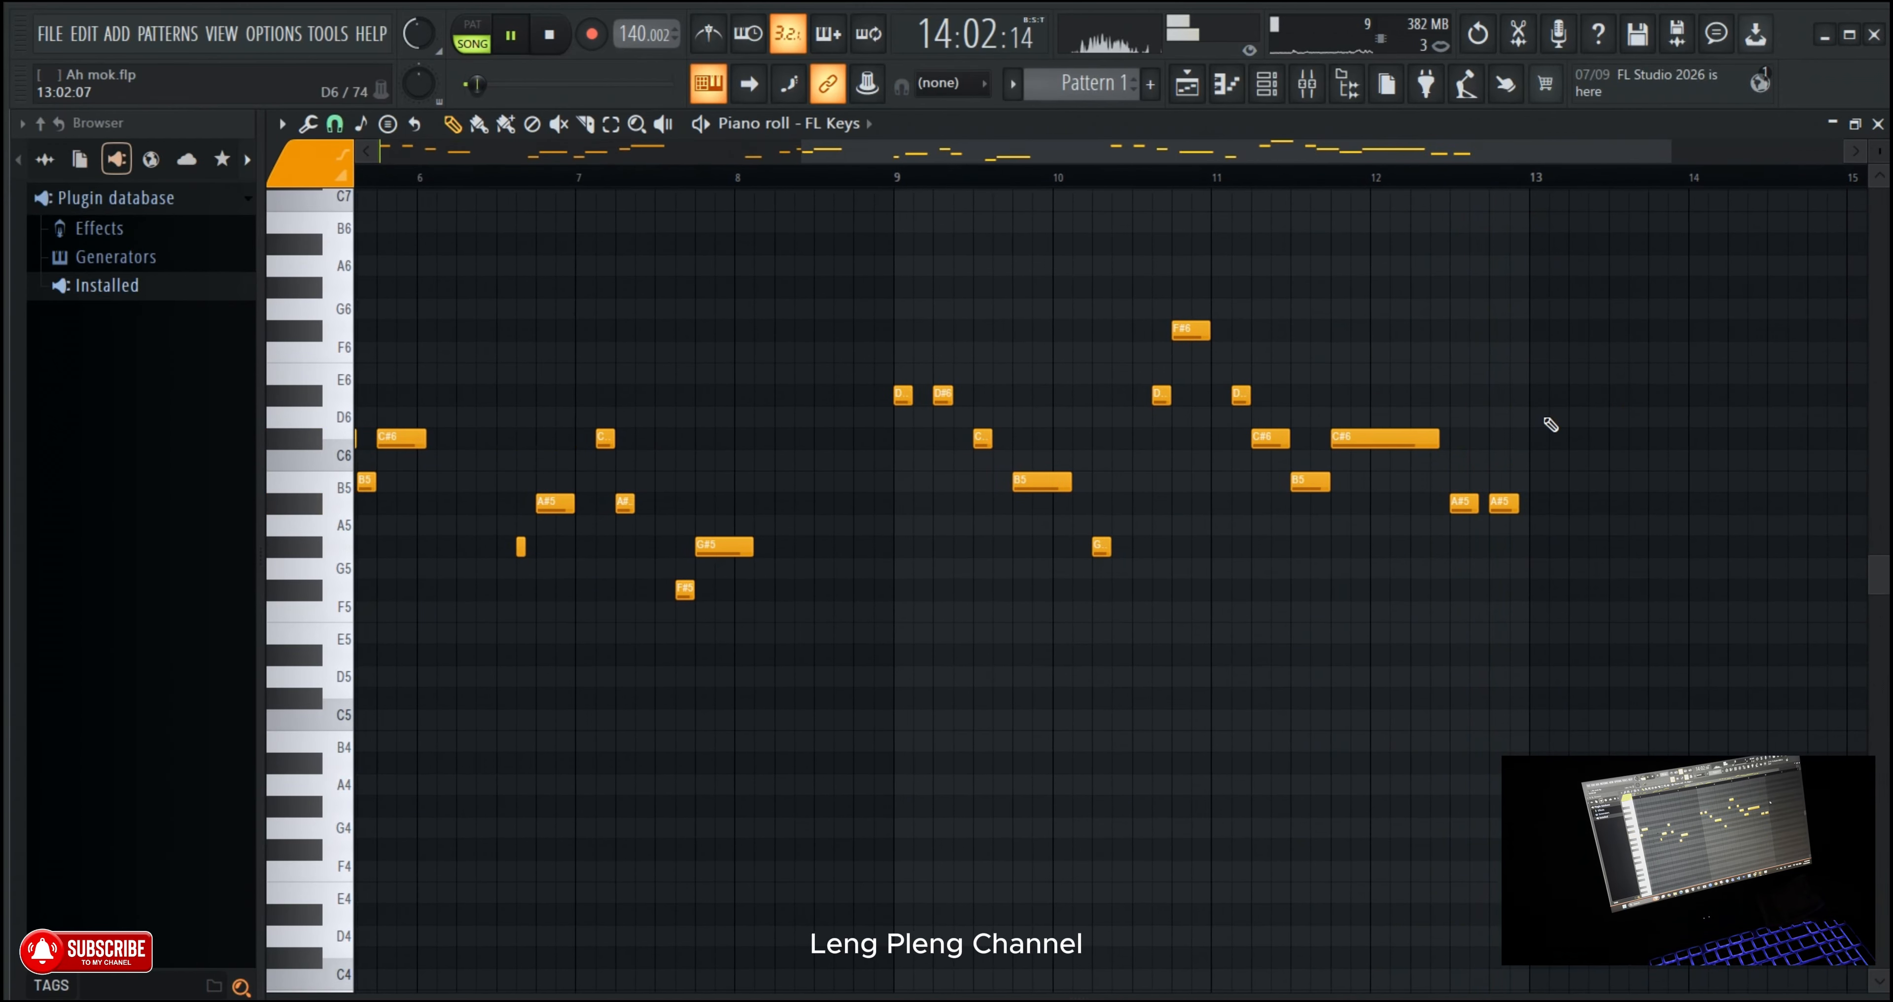
pyautogui.click(1347, 177)
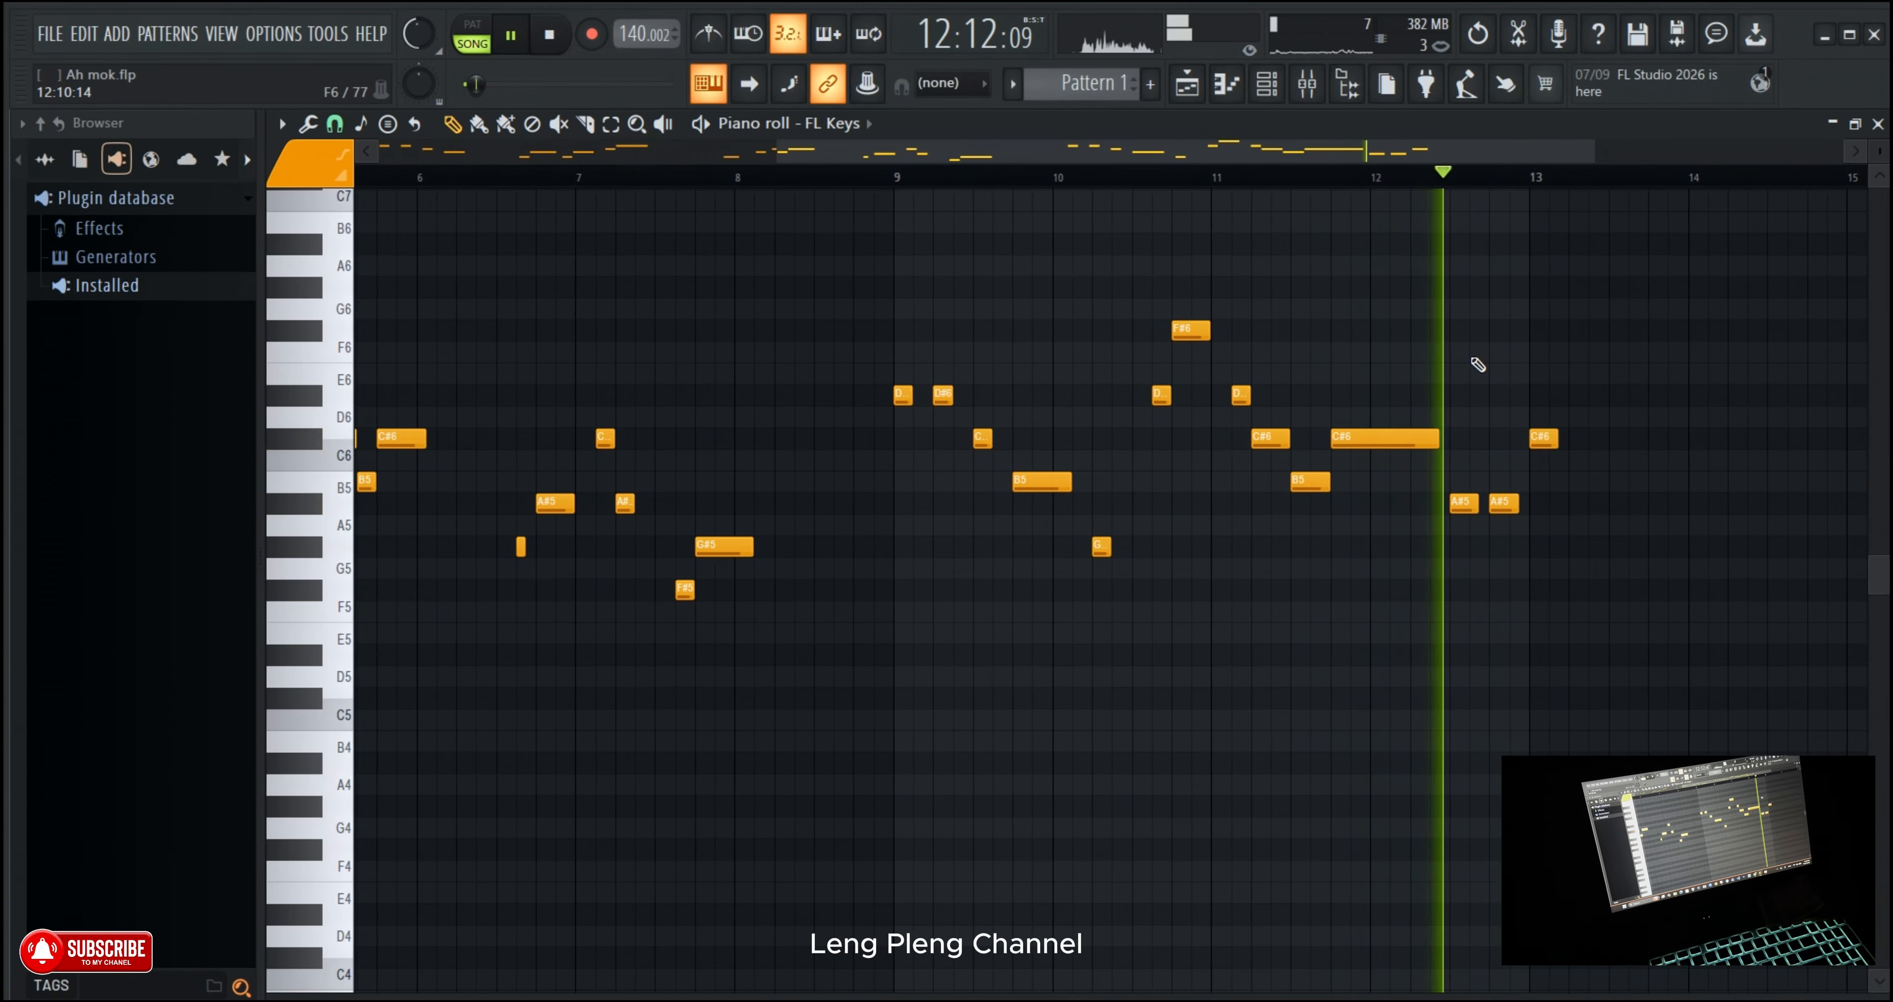
pyautogui.moveTo(1556, 440); pyautogui.dragTo(1577, 439)
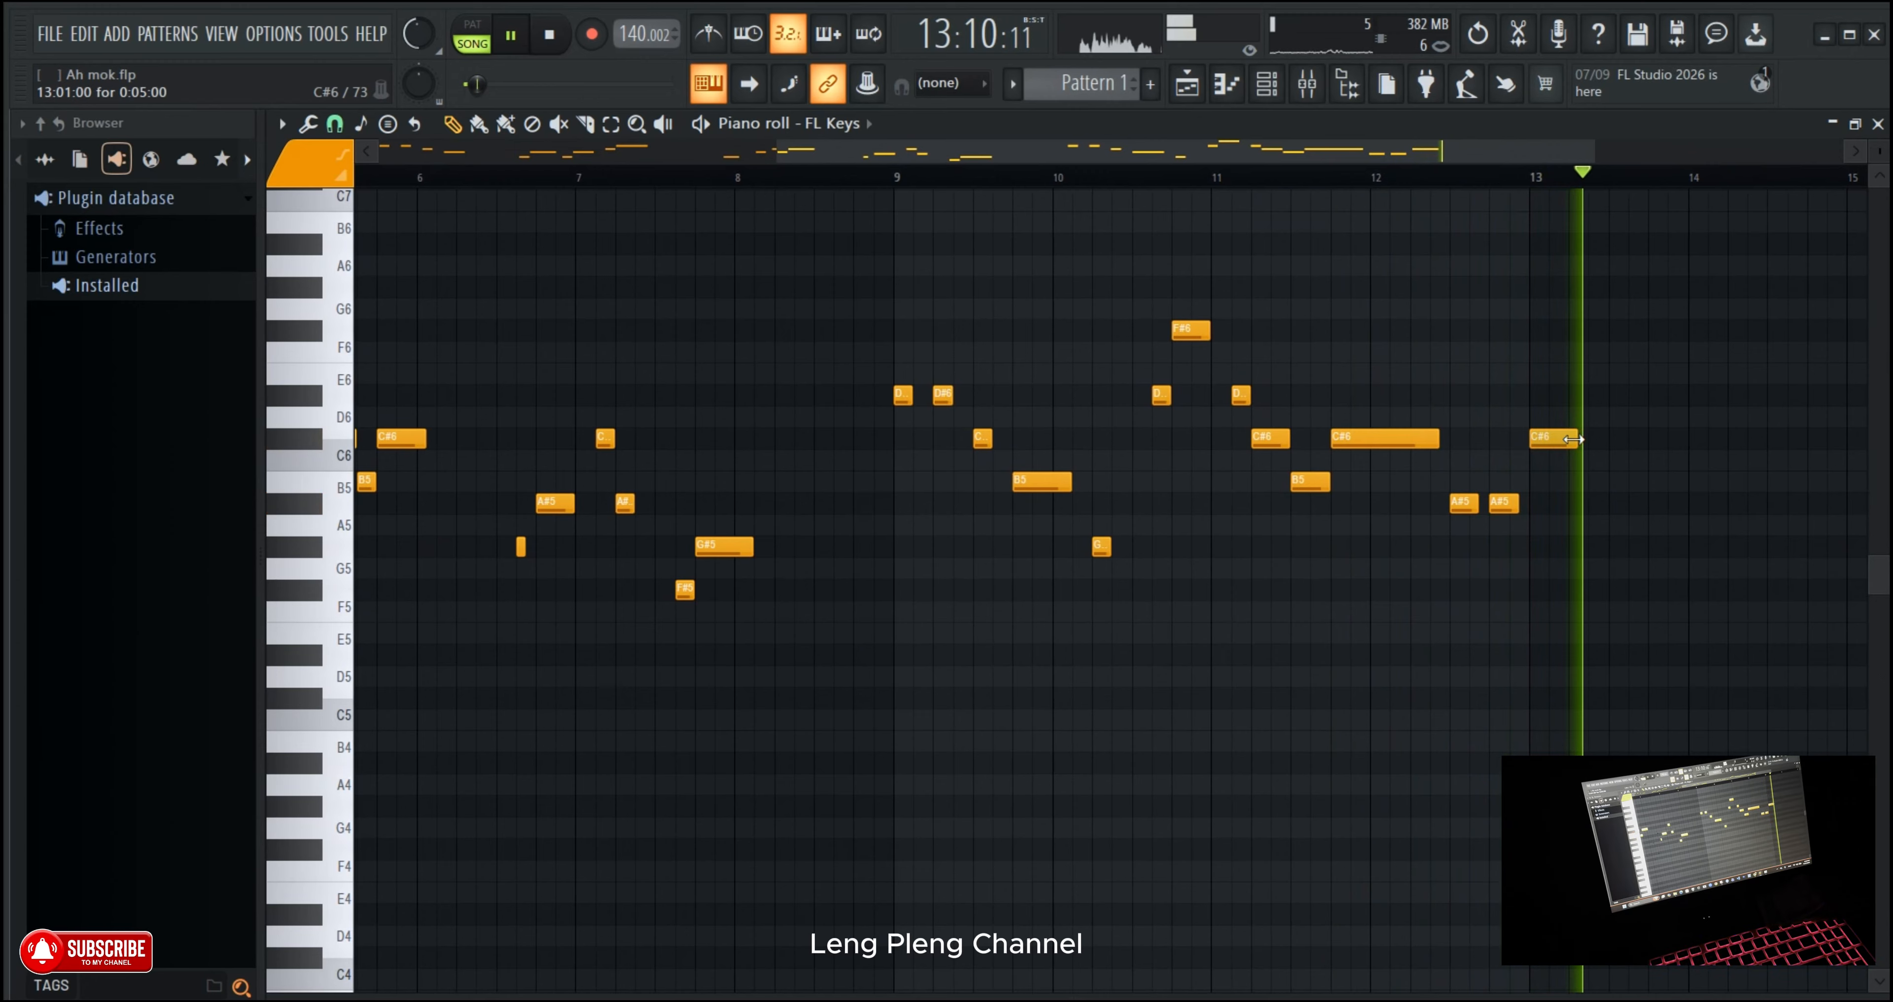
# Step: Shorten bar 13's C#6 to three steps, add a three-step A#5 at step 5 of that bar, and replay the passage
pyautogui.click(1580, 505)
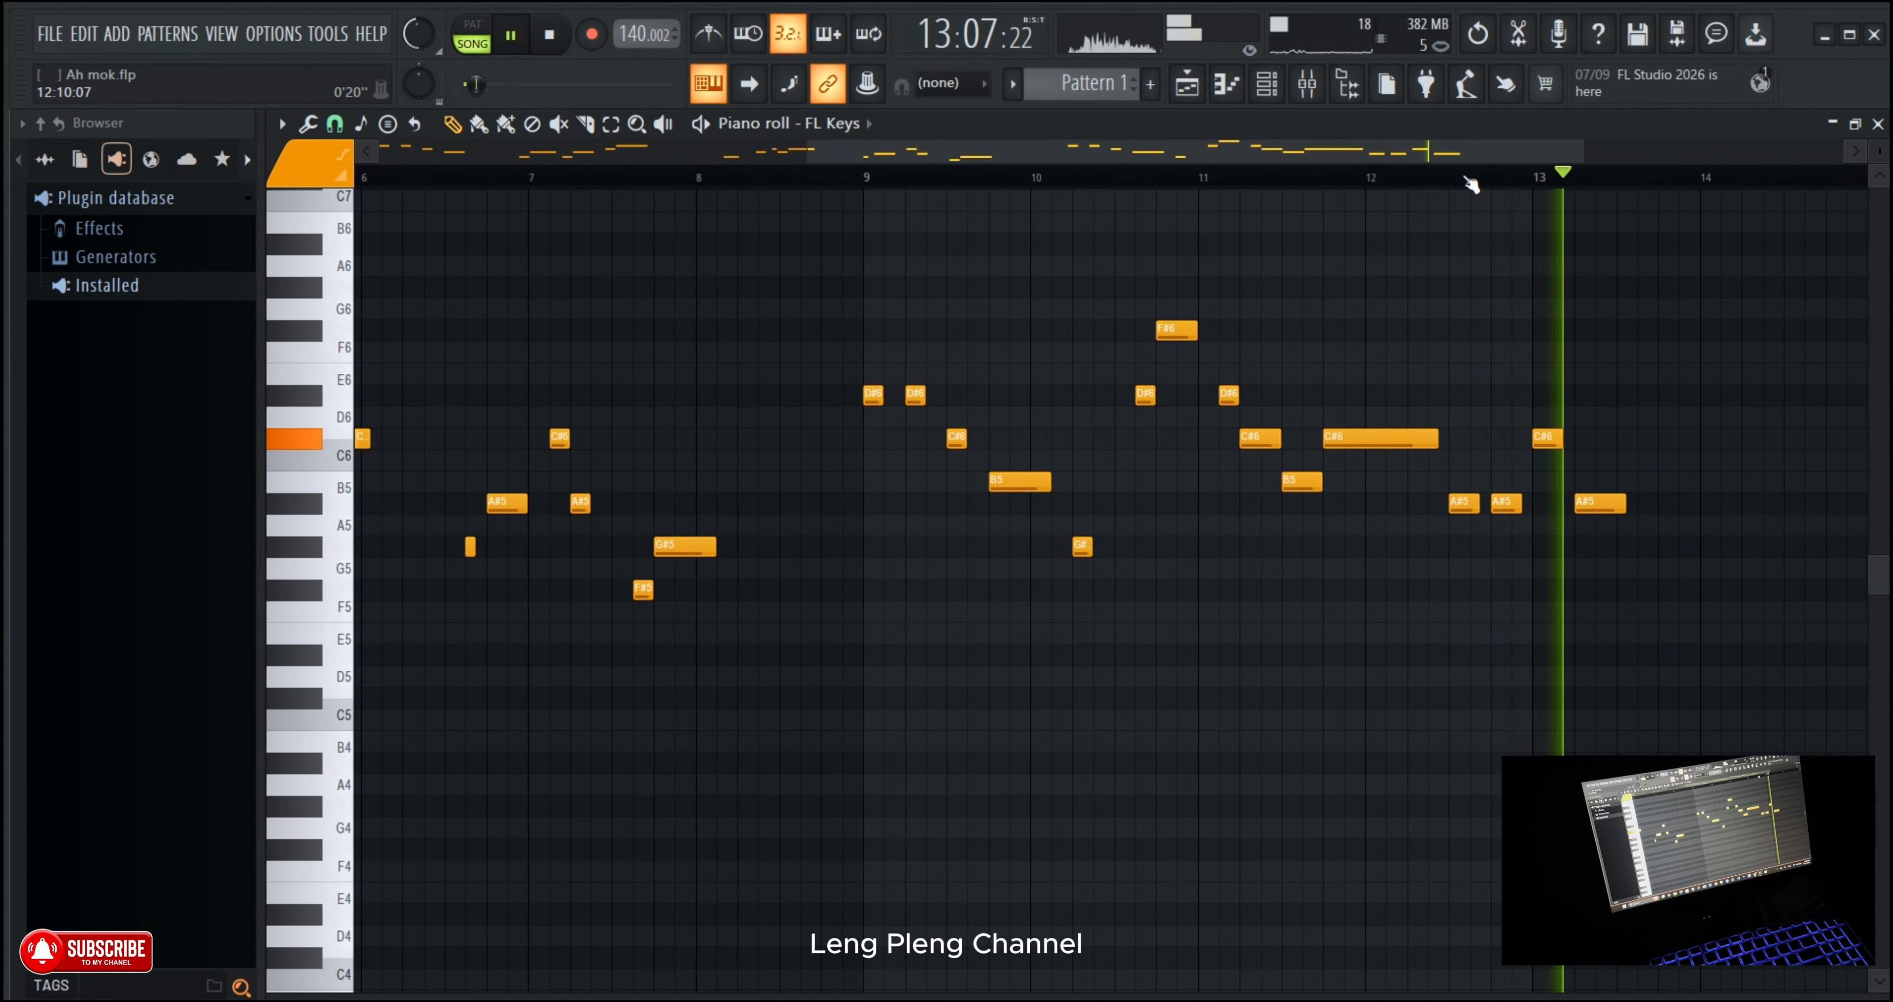
pyautogui.scroll(2, 1471, 184)
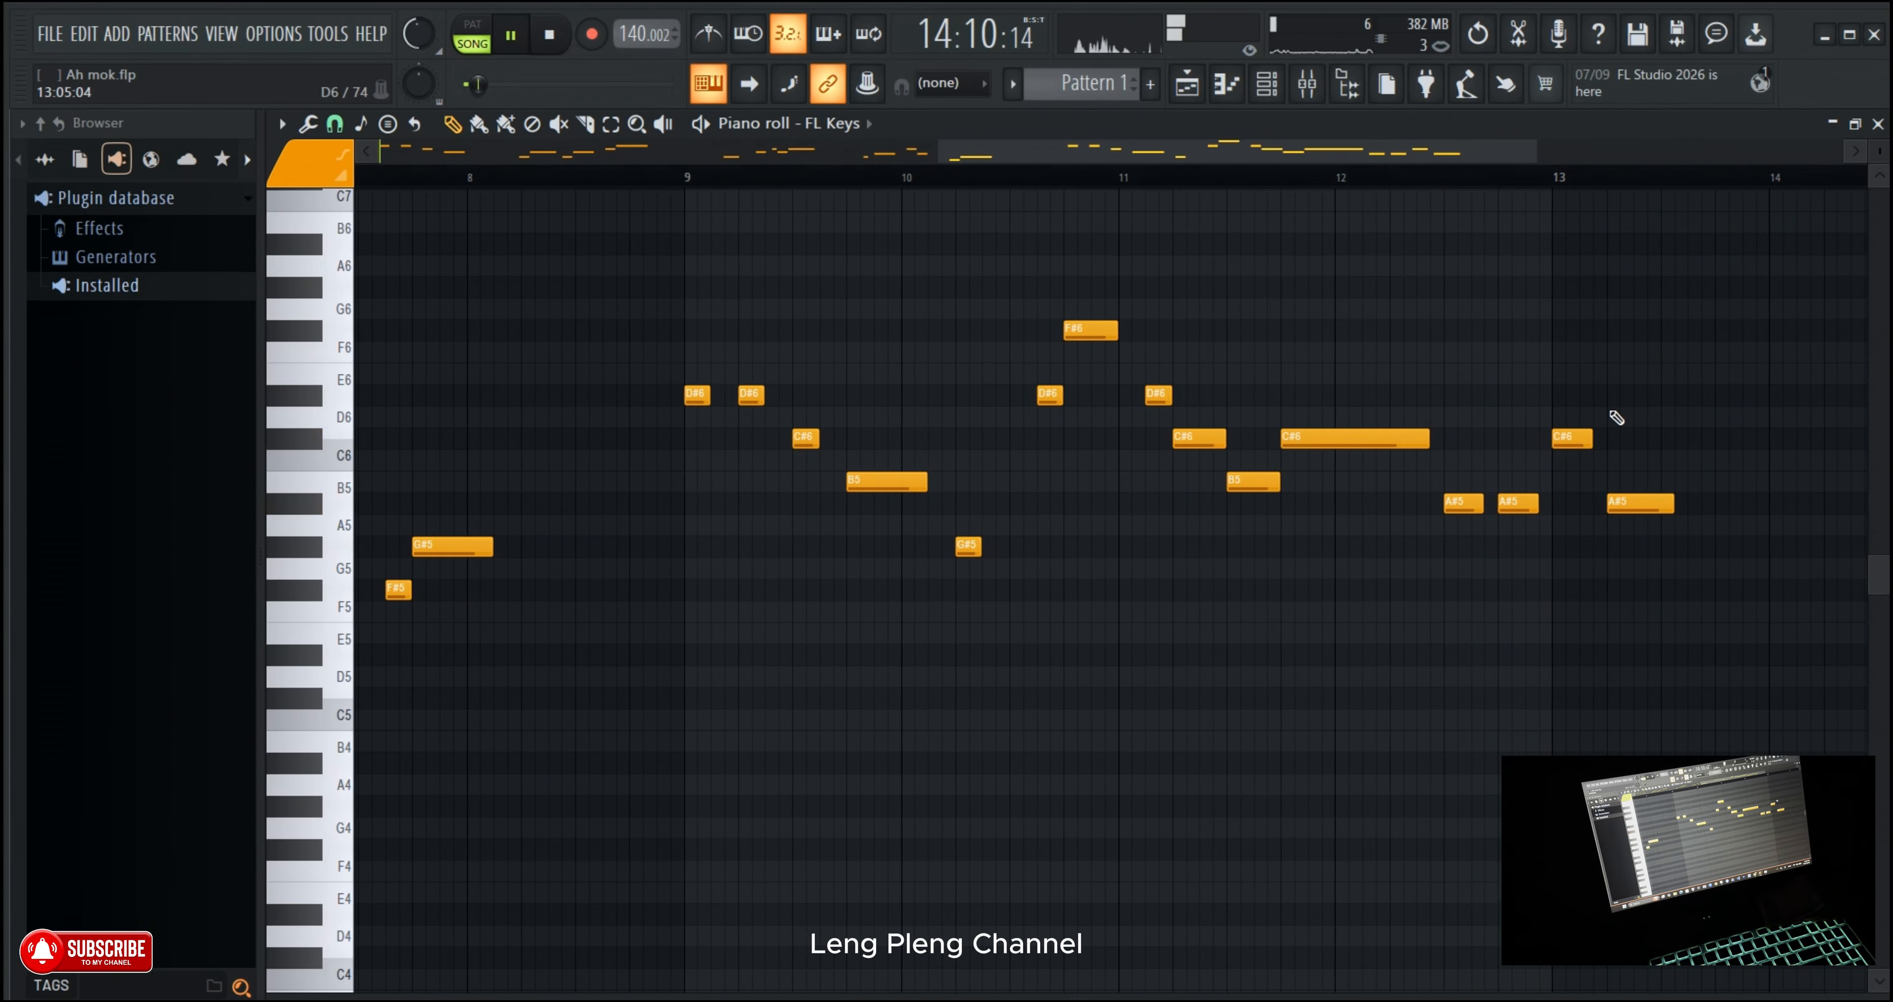
pyautogui.scroll(1, 1559, 178)
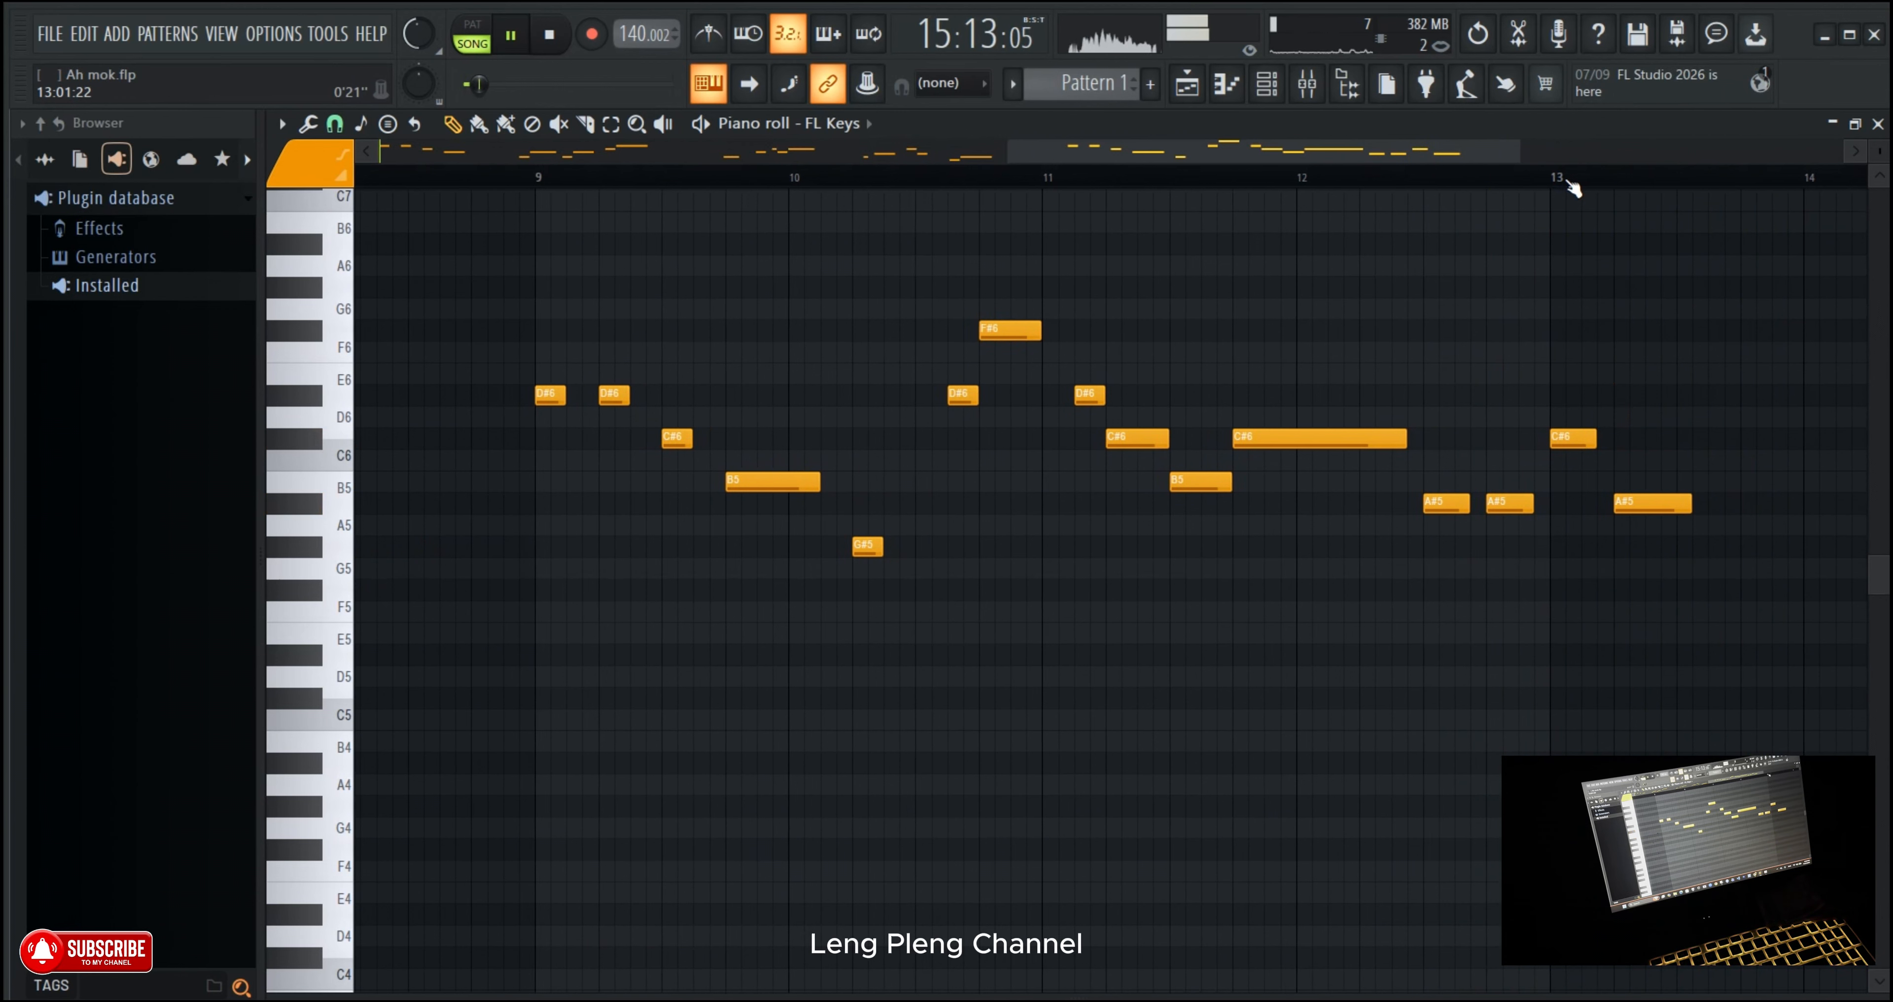
pyautogui.scroll(-2, 1571, 187)
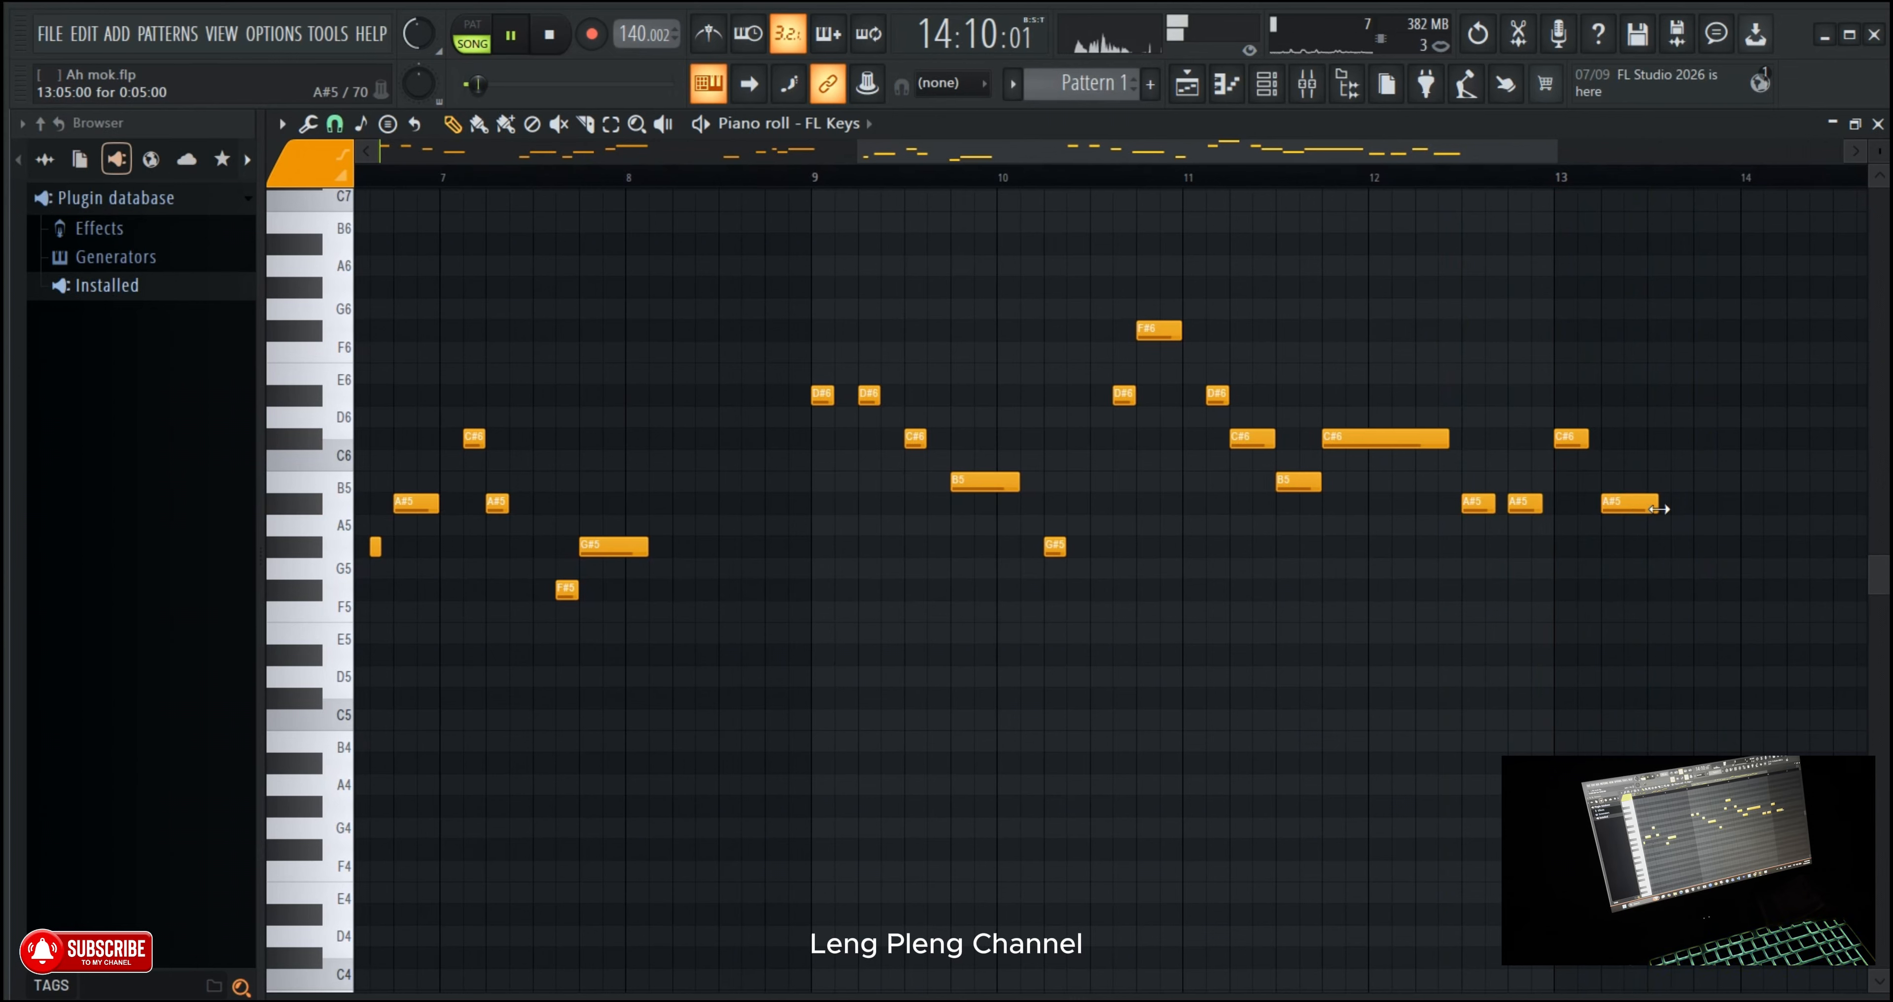
pyautogui.moveTo(1666, 508); pyautogui.dragTo(1644, 509)
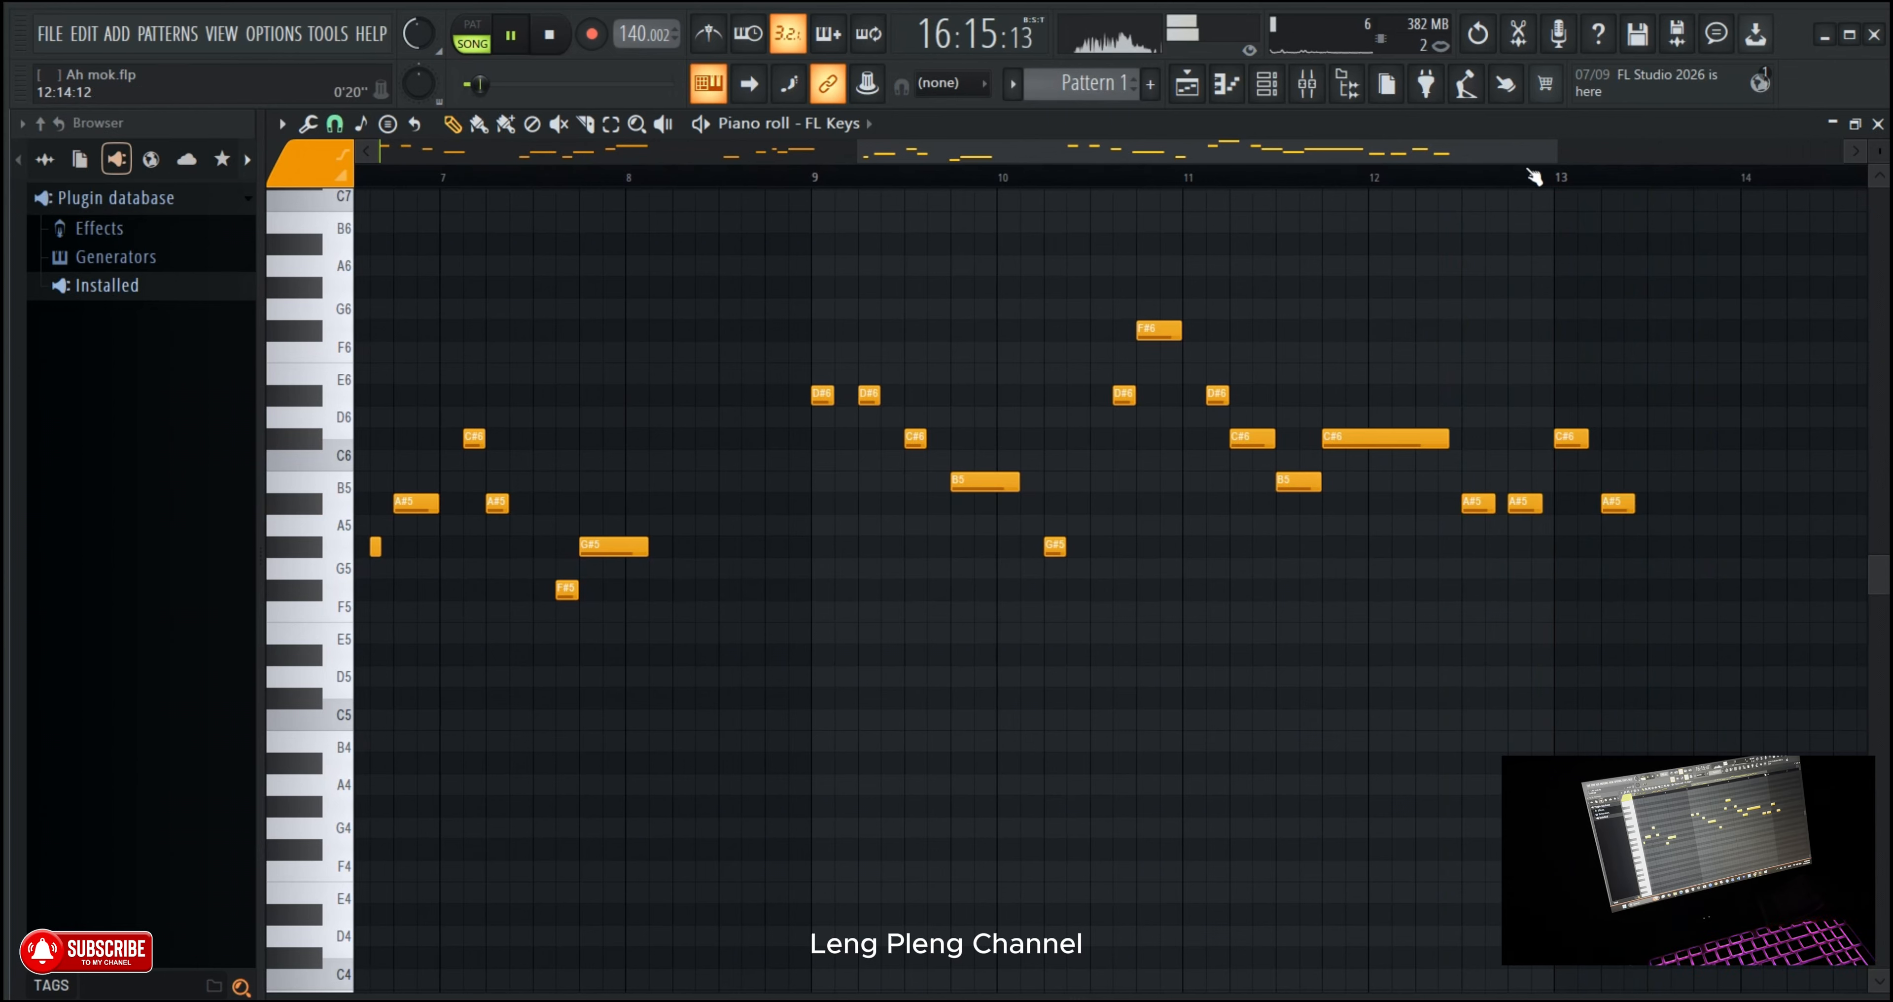
pyautogui.click(1534, 179)
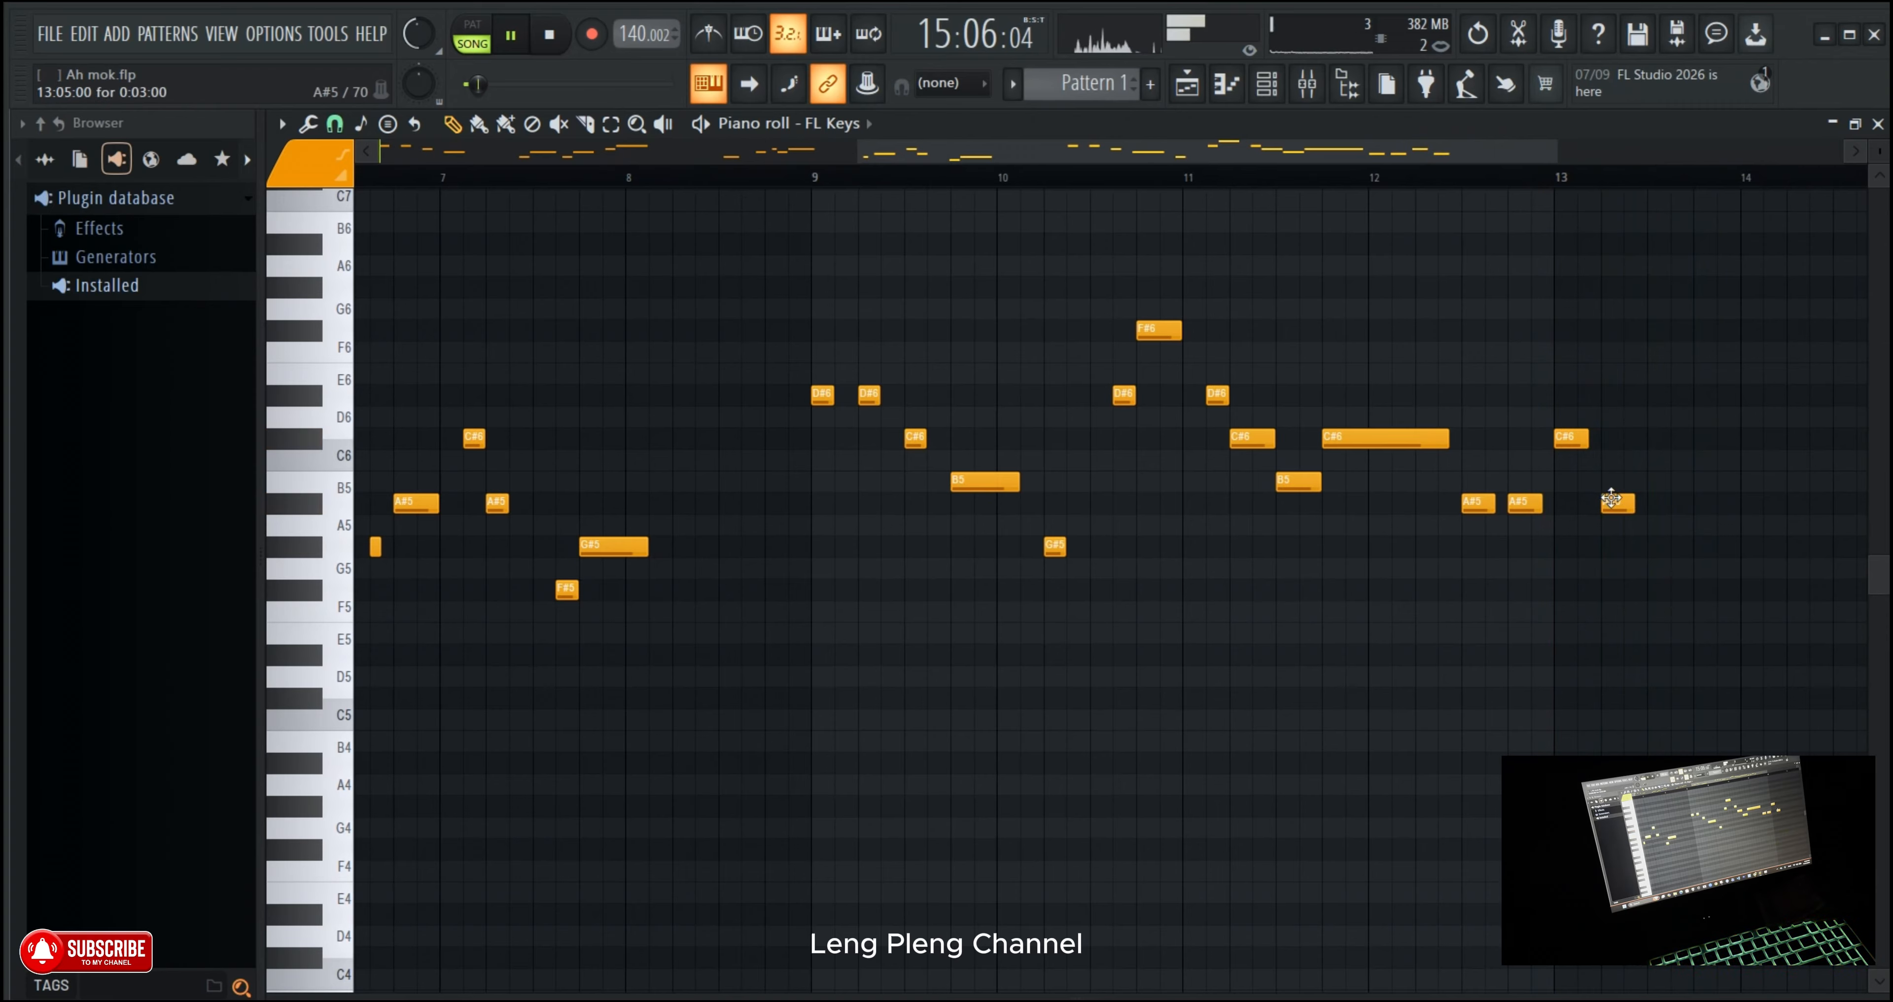
# Step: Add a three-step G#5 at step 9 and a fifteen-step F#5 at step 13 of bar 13, checking them against playback
pyautogui.click(1654, 570)
pyautogui.click(1496, 184)
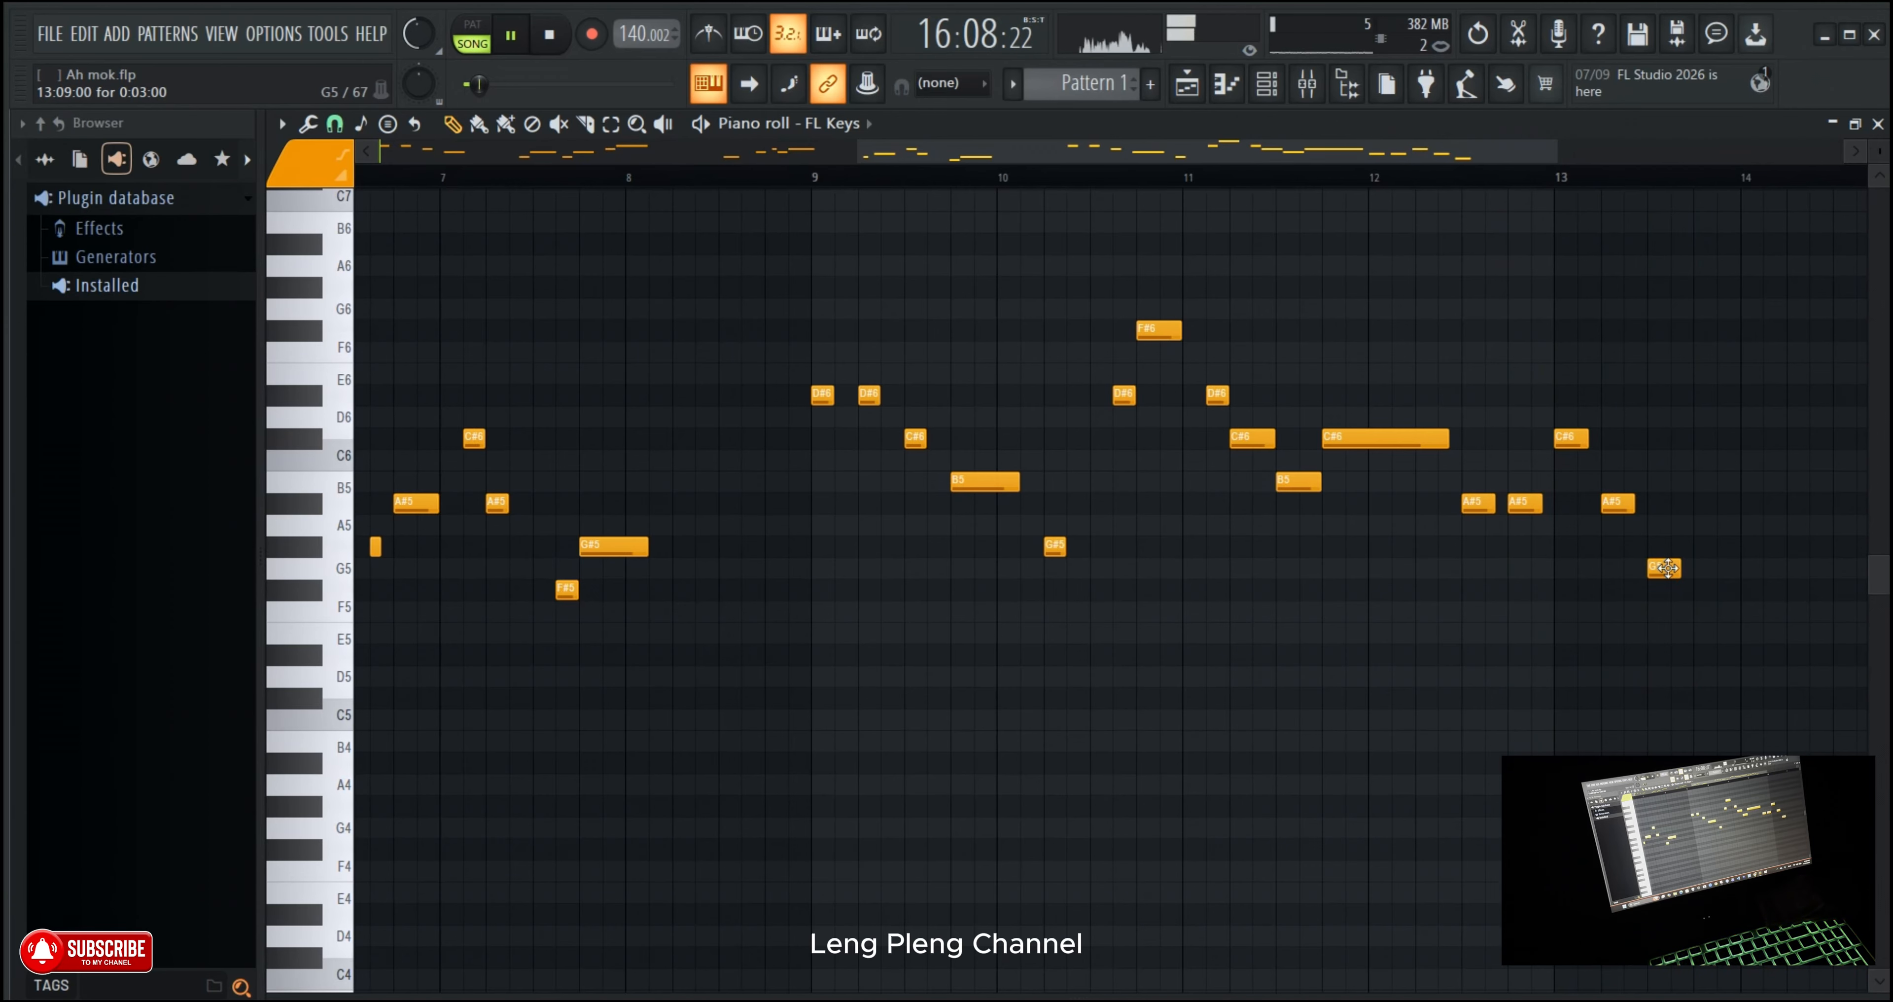
pyautogui.scroll(-3, 1615, 184)
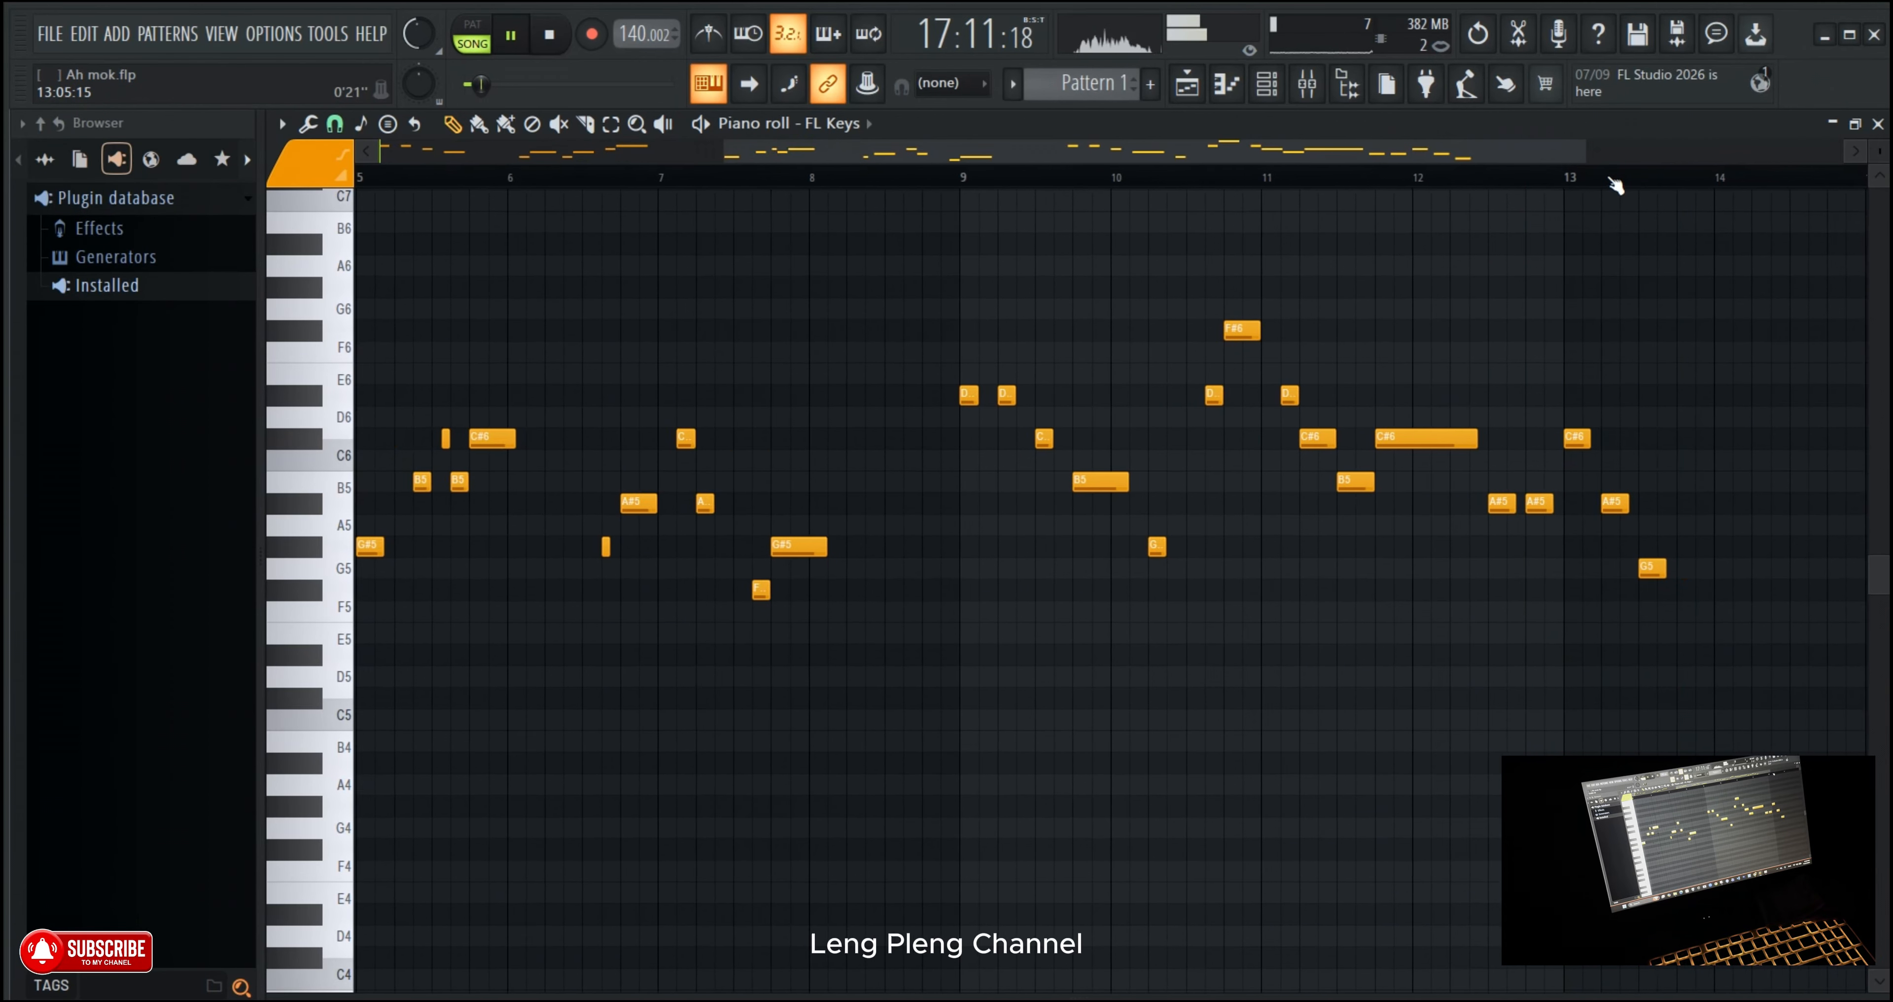
pyautogui.scroll(-2, 1615, 185)
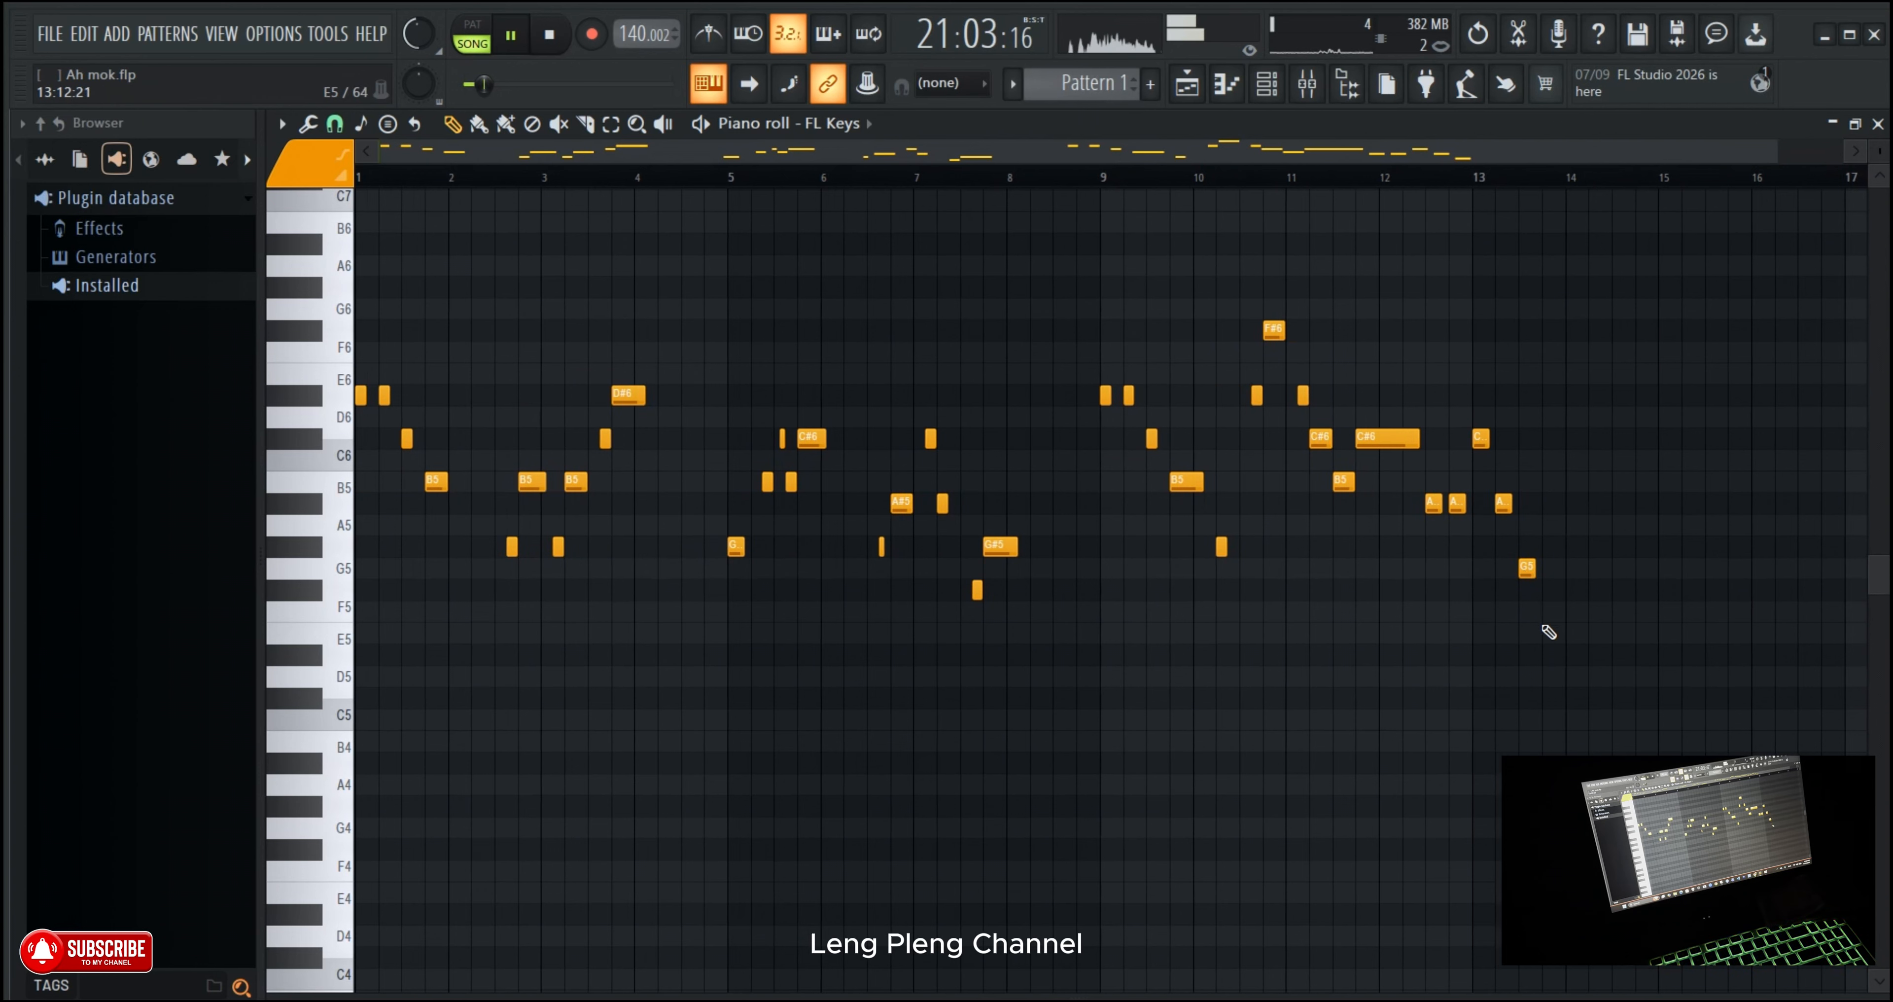
pyautogui.click(1548, 590)
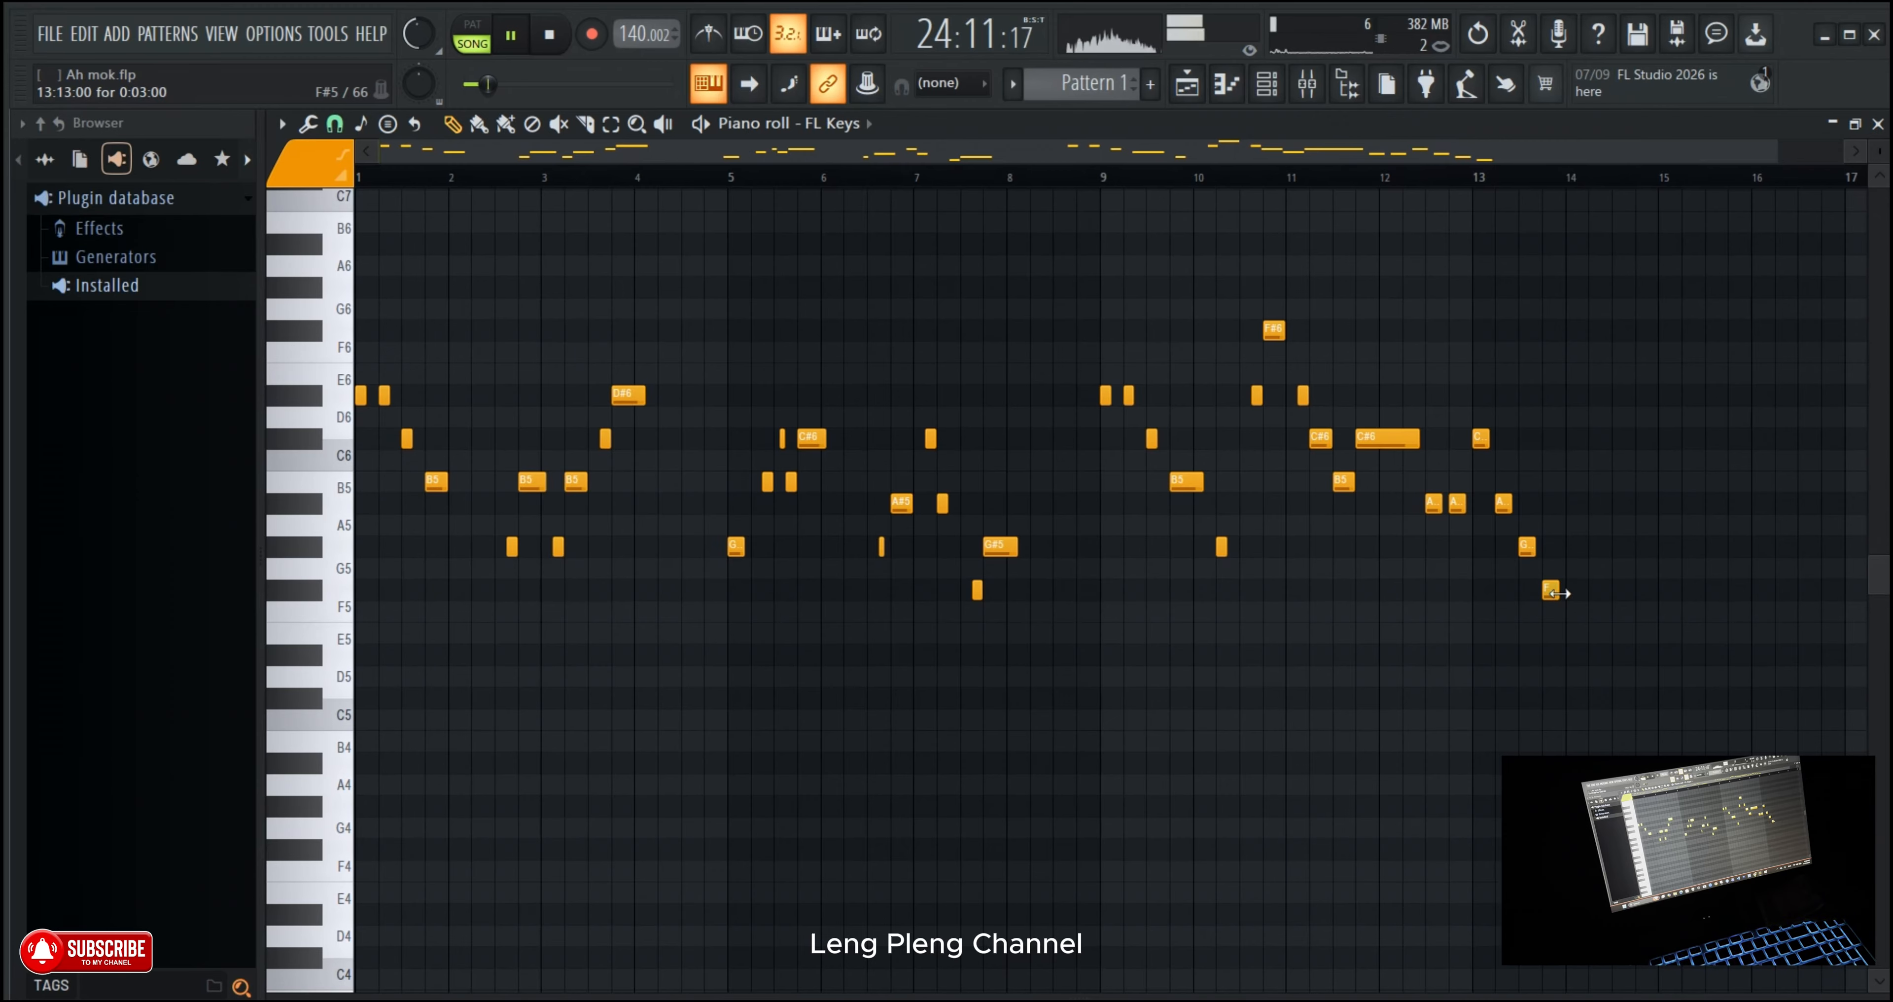
pyautogui.click(1236, 179)
pyautogui.scroll(-1, 1234, 180)
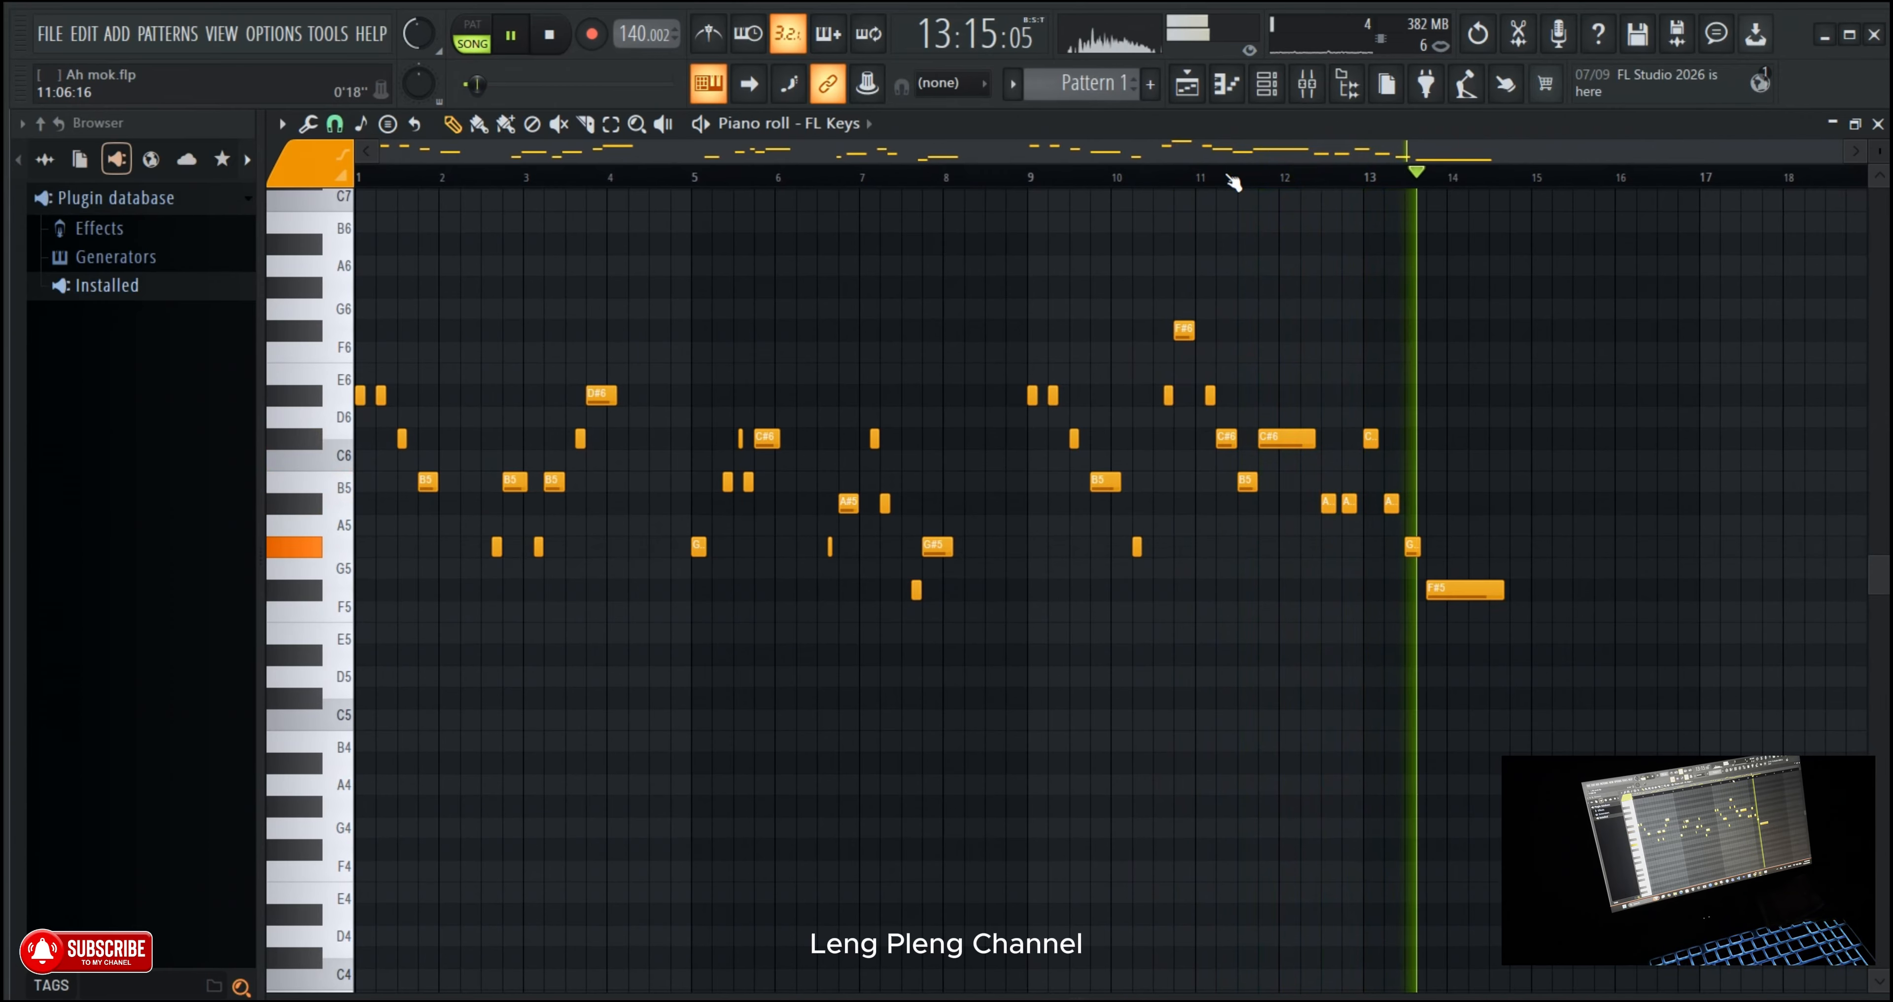
# Step: Pause playback and add a three-step D#5 at step 14 of bar 14, replacing the trial D5 at step 13
pyautogui.click(516, 45)
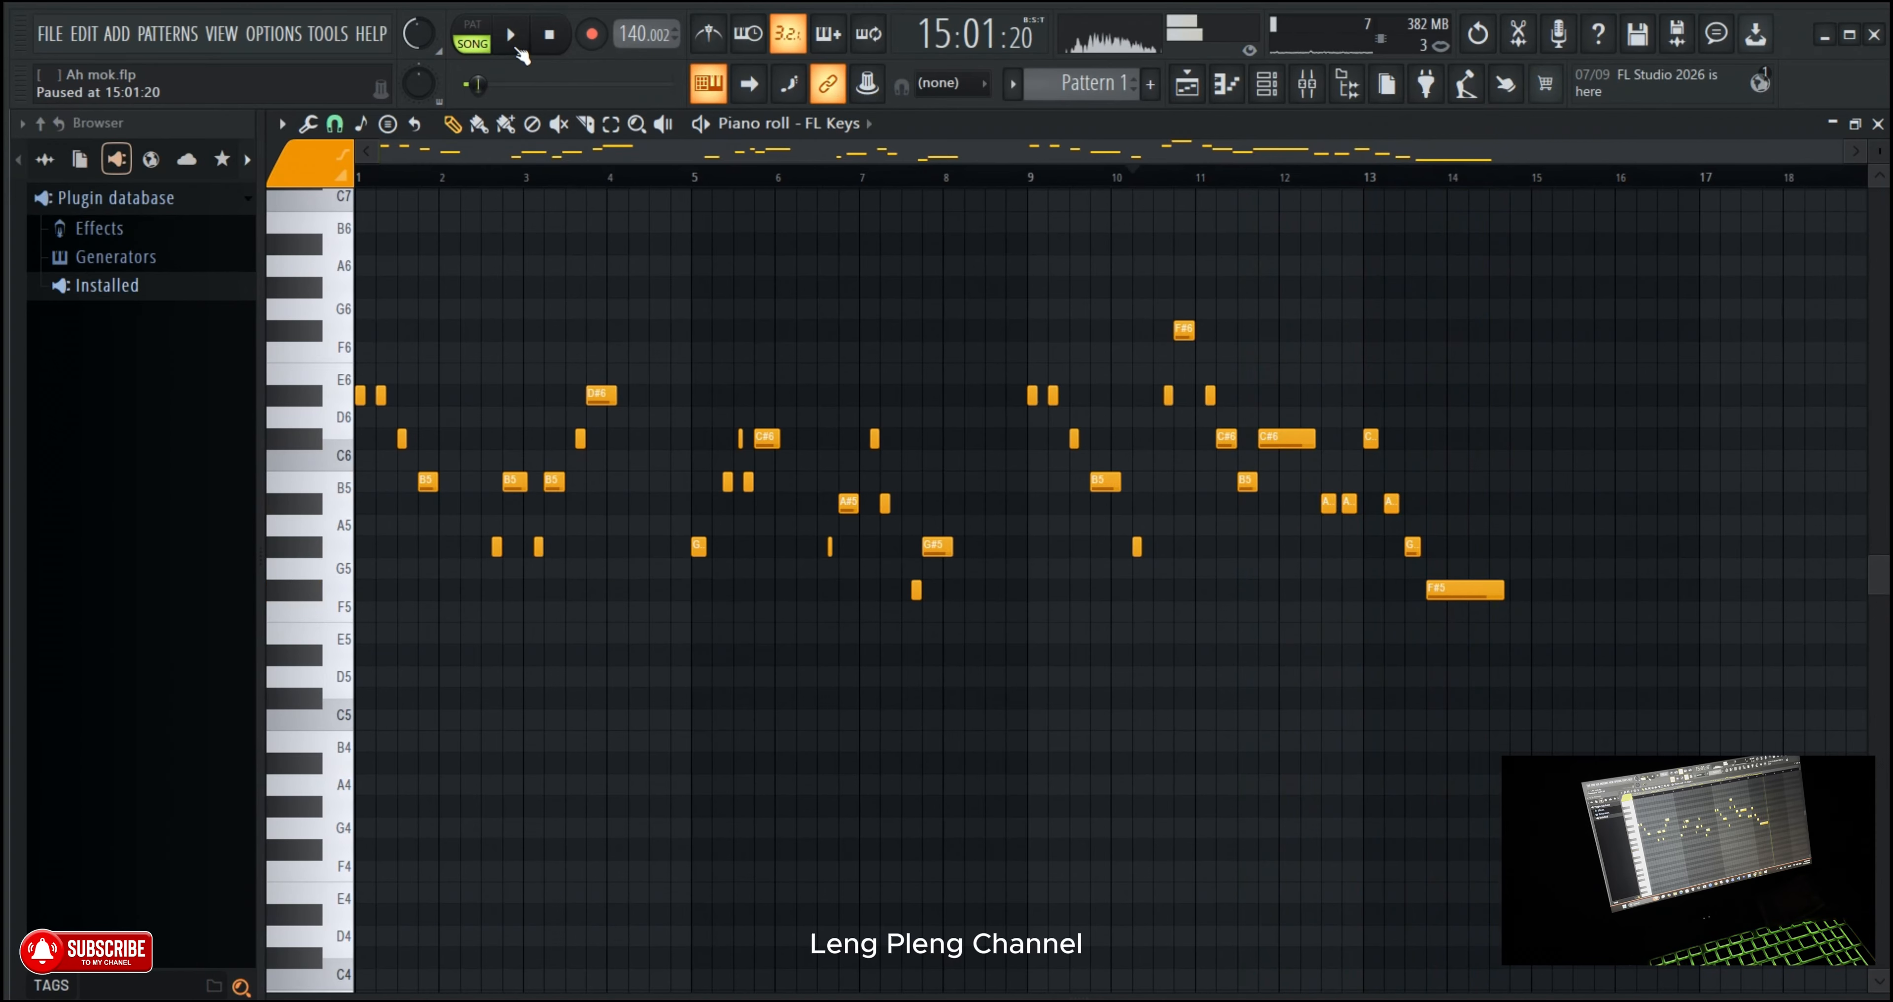
pyautogui.moveTo(1439, 182); pyautogui.dragTo(1565, 180)
pyautogui.scroll(3, 1405, 176)
pyautogui.scroll(1, 1406, 177)
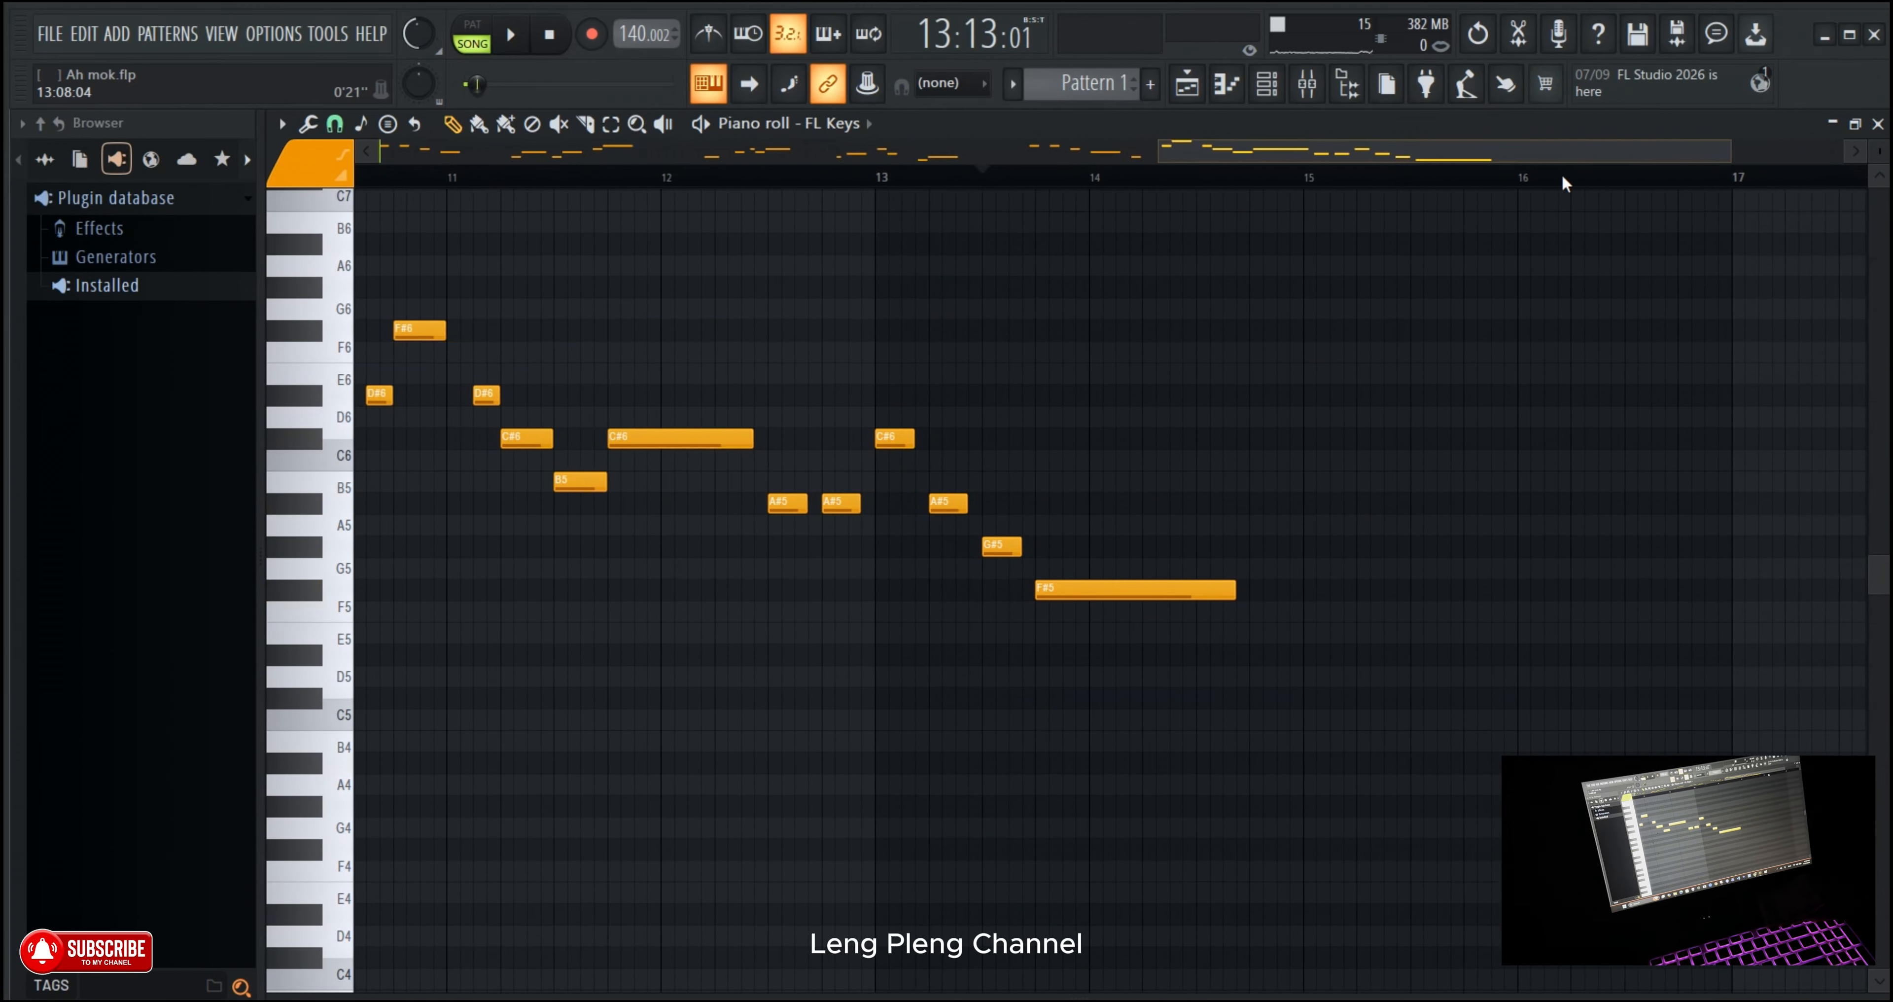
pyautogui.scroll(3, 1076, 461)
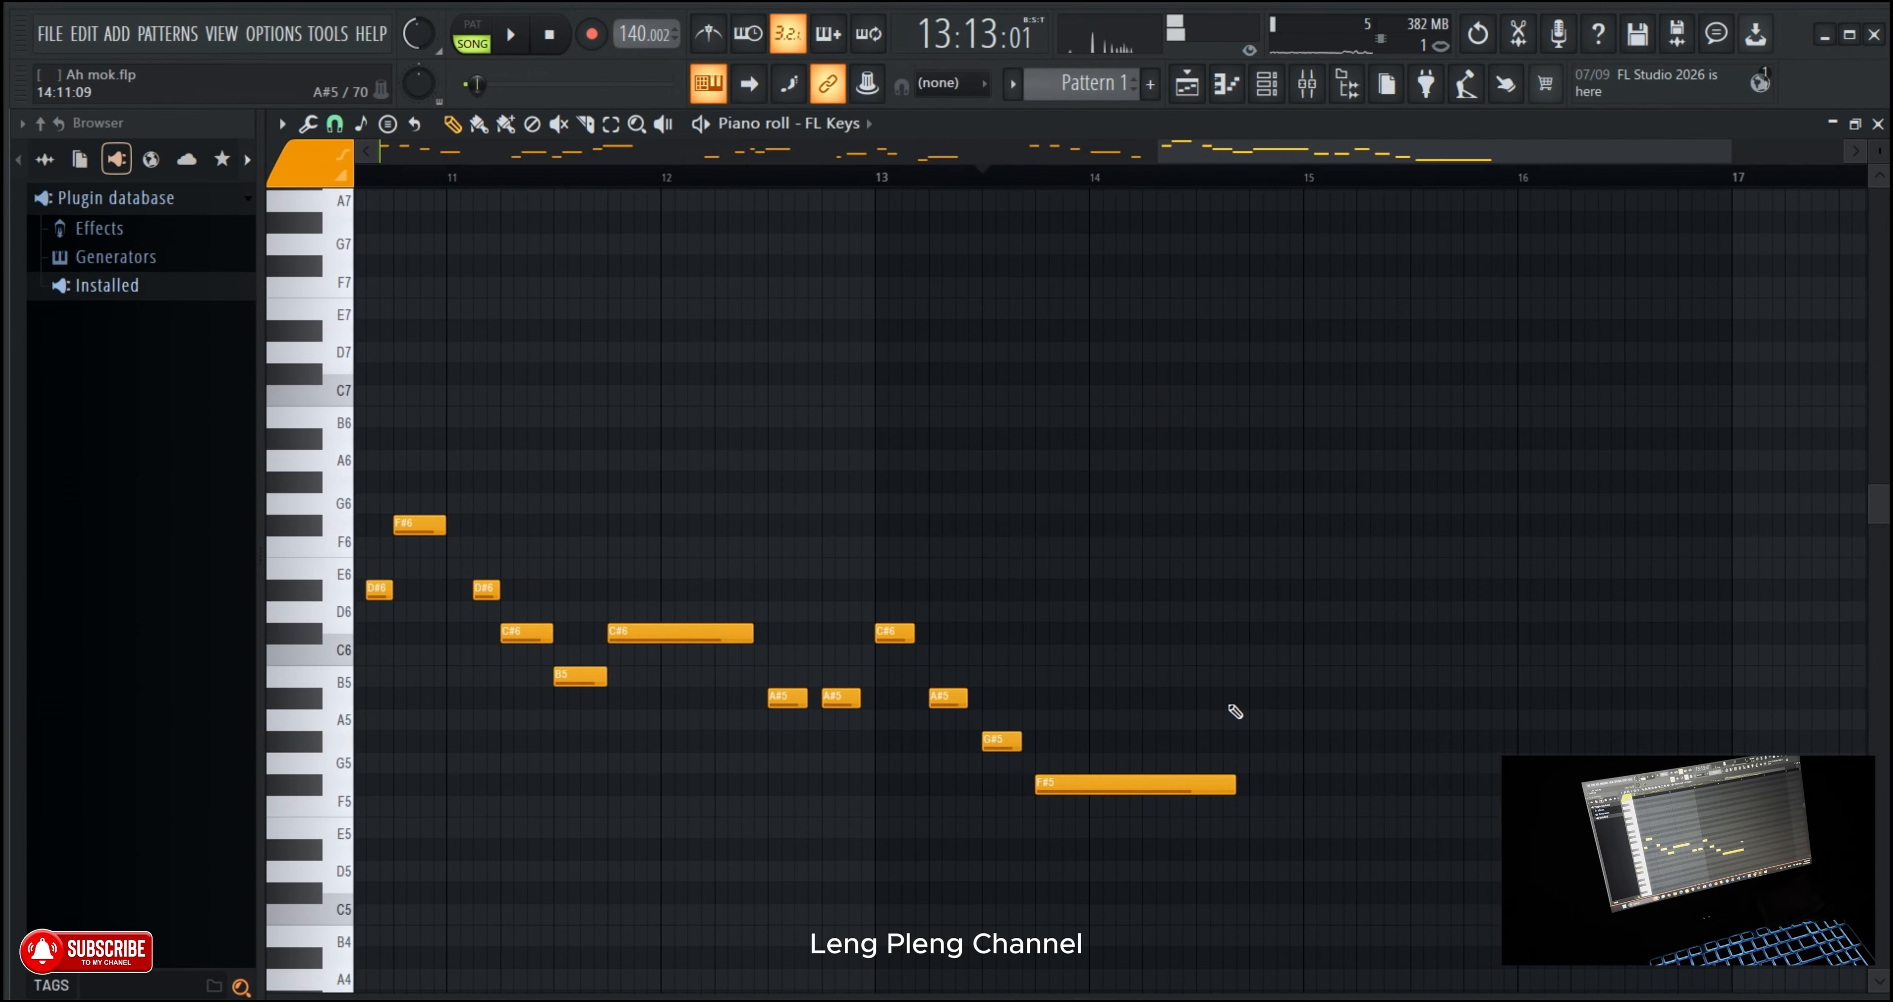
pyautogui.scroll(-4, 1234, 715)
pyautogui.scroll(1, 1274, 176)
pyautogui.click(1241, 169)
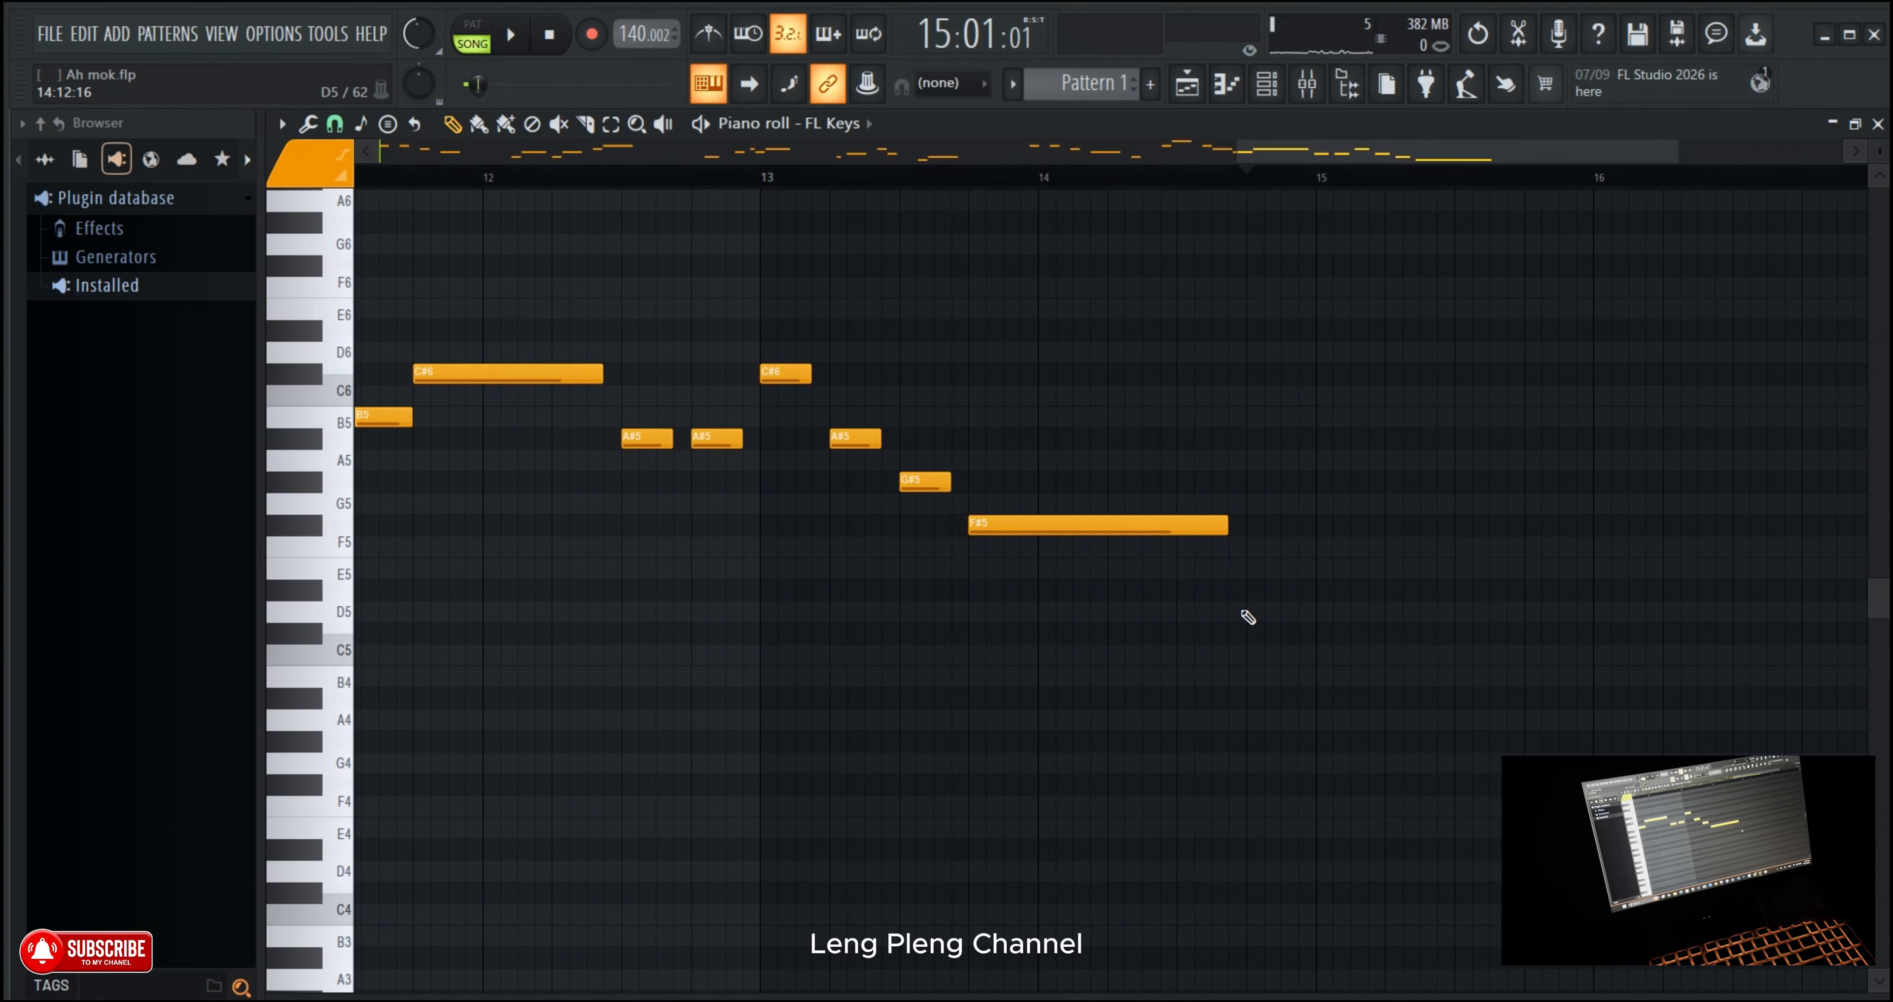
pyautogui.click(1253, 611)
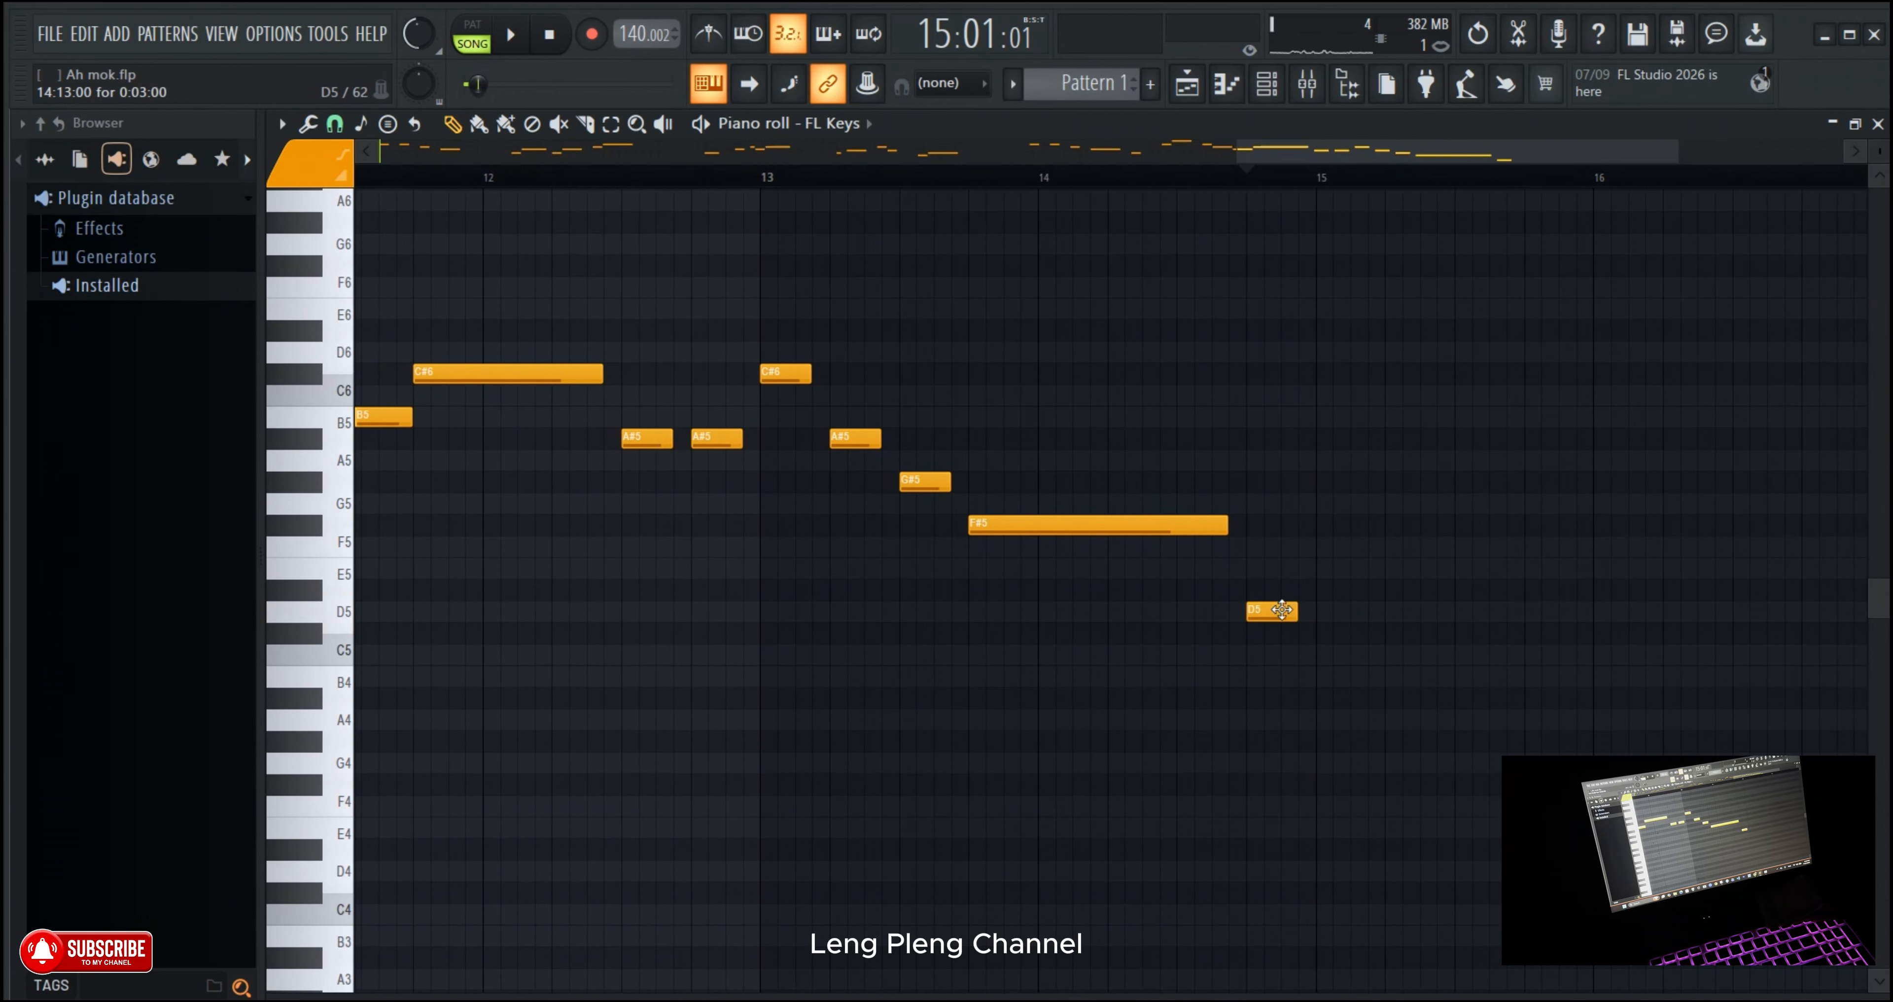
pyautogui.rightClick(1282, 610)
pyautogui.click(1271, 593)
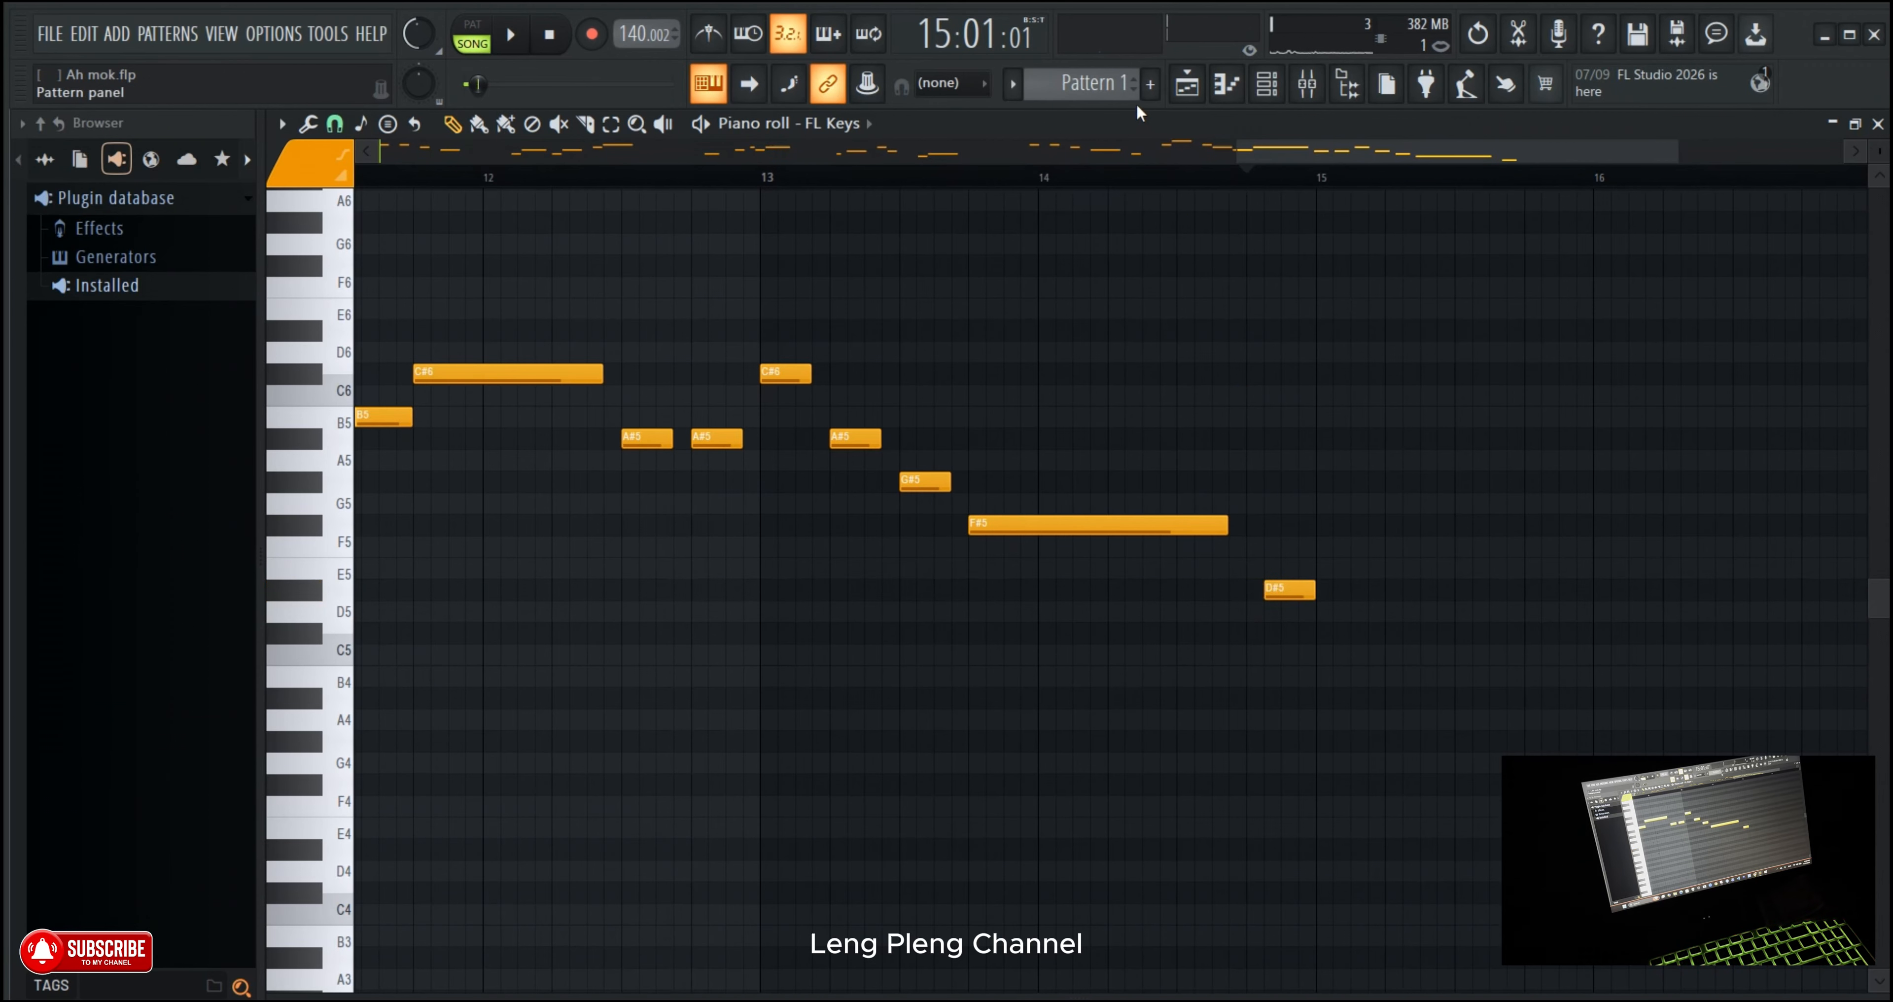
# Step: Audition the end of the melody in pattern mode, and return to song mode to replay bar 14 with the song
pyautogui.click(1144, 178)
pyautogui.press('space')
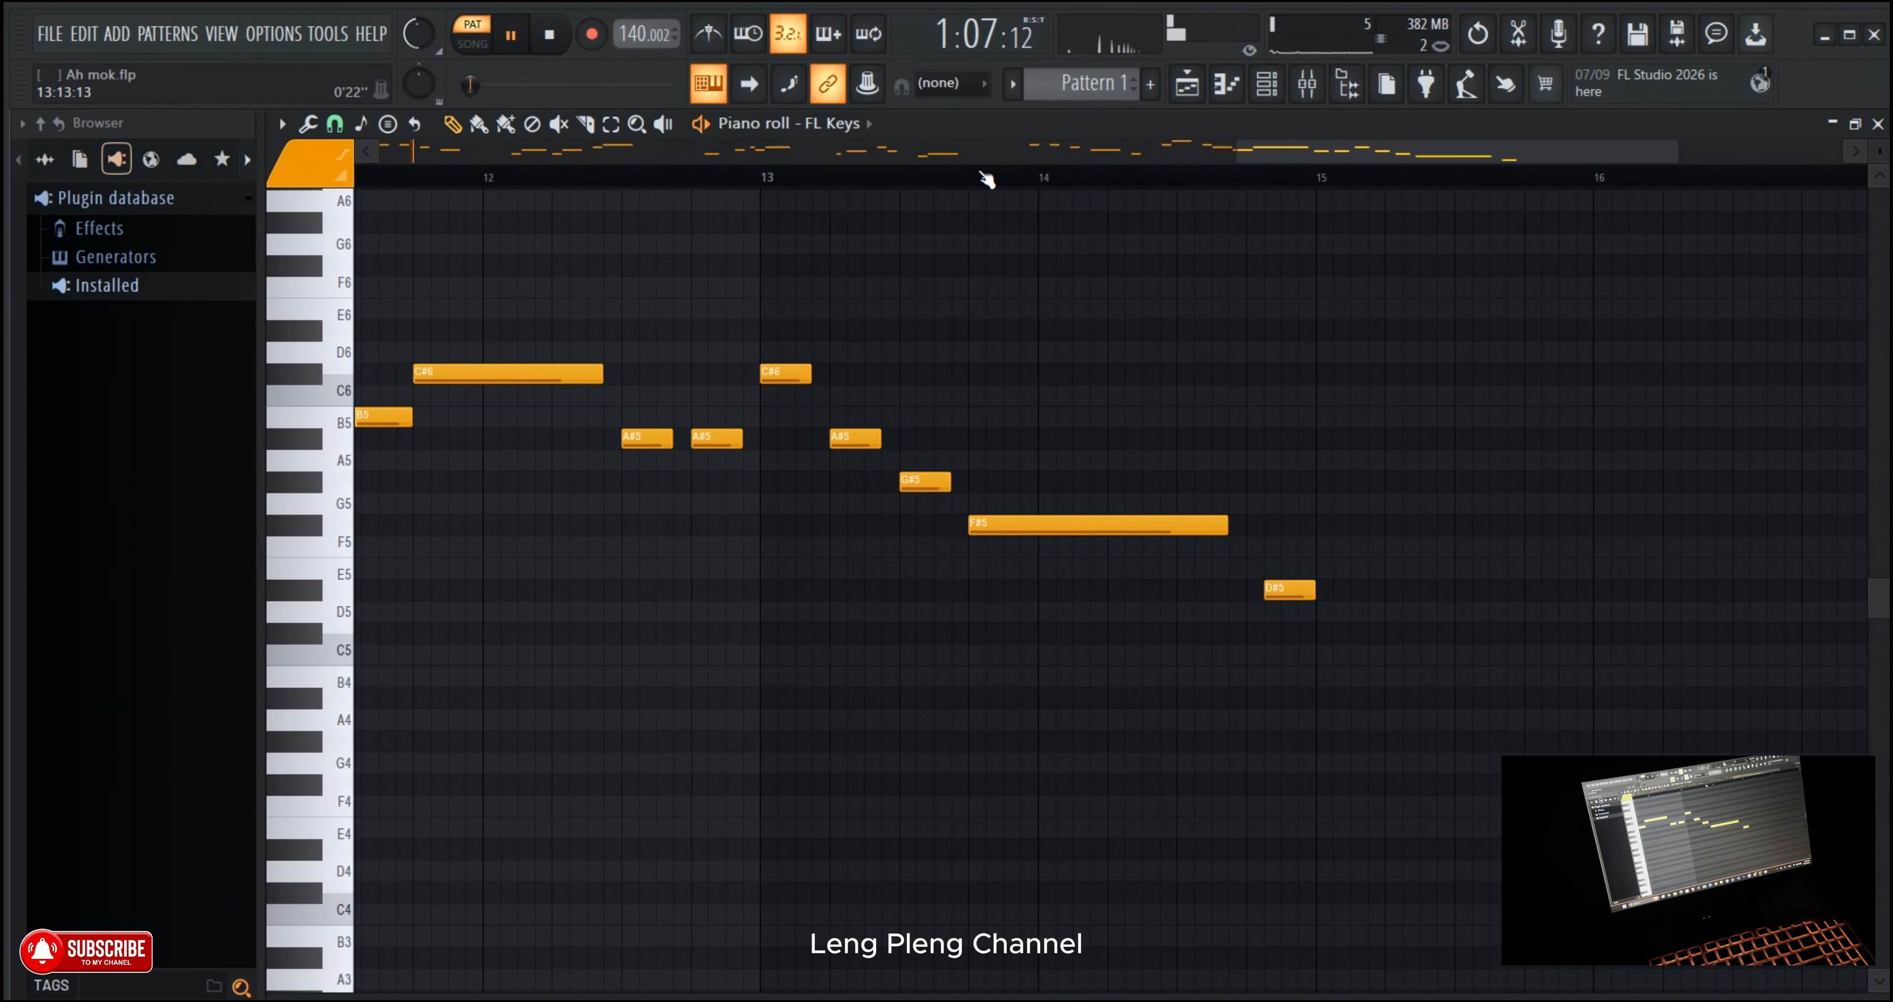
pyautogui.click(992, 175)
pyautogui.scroll(-1, 985, 178)
pyautogui.scroll(-1, 986, 178)
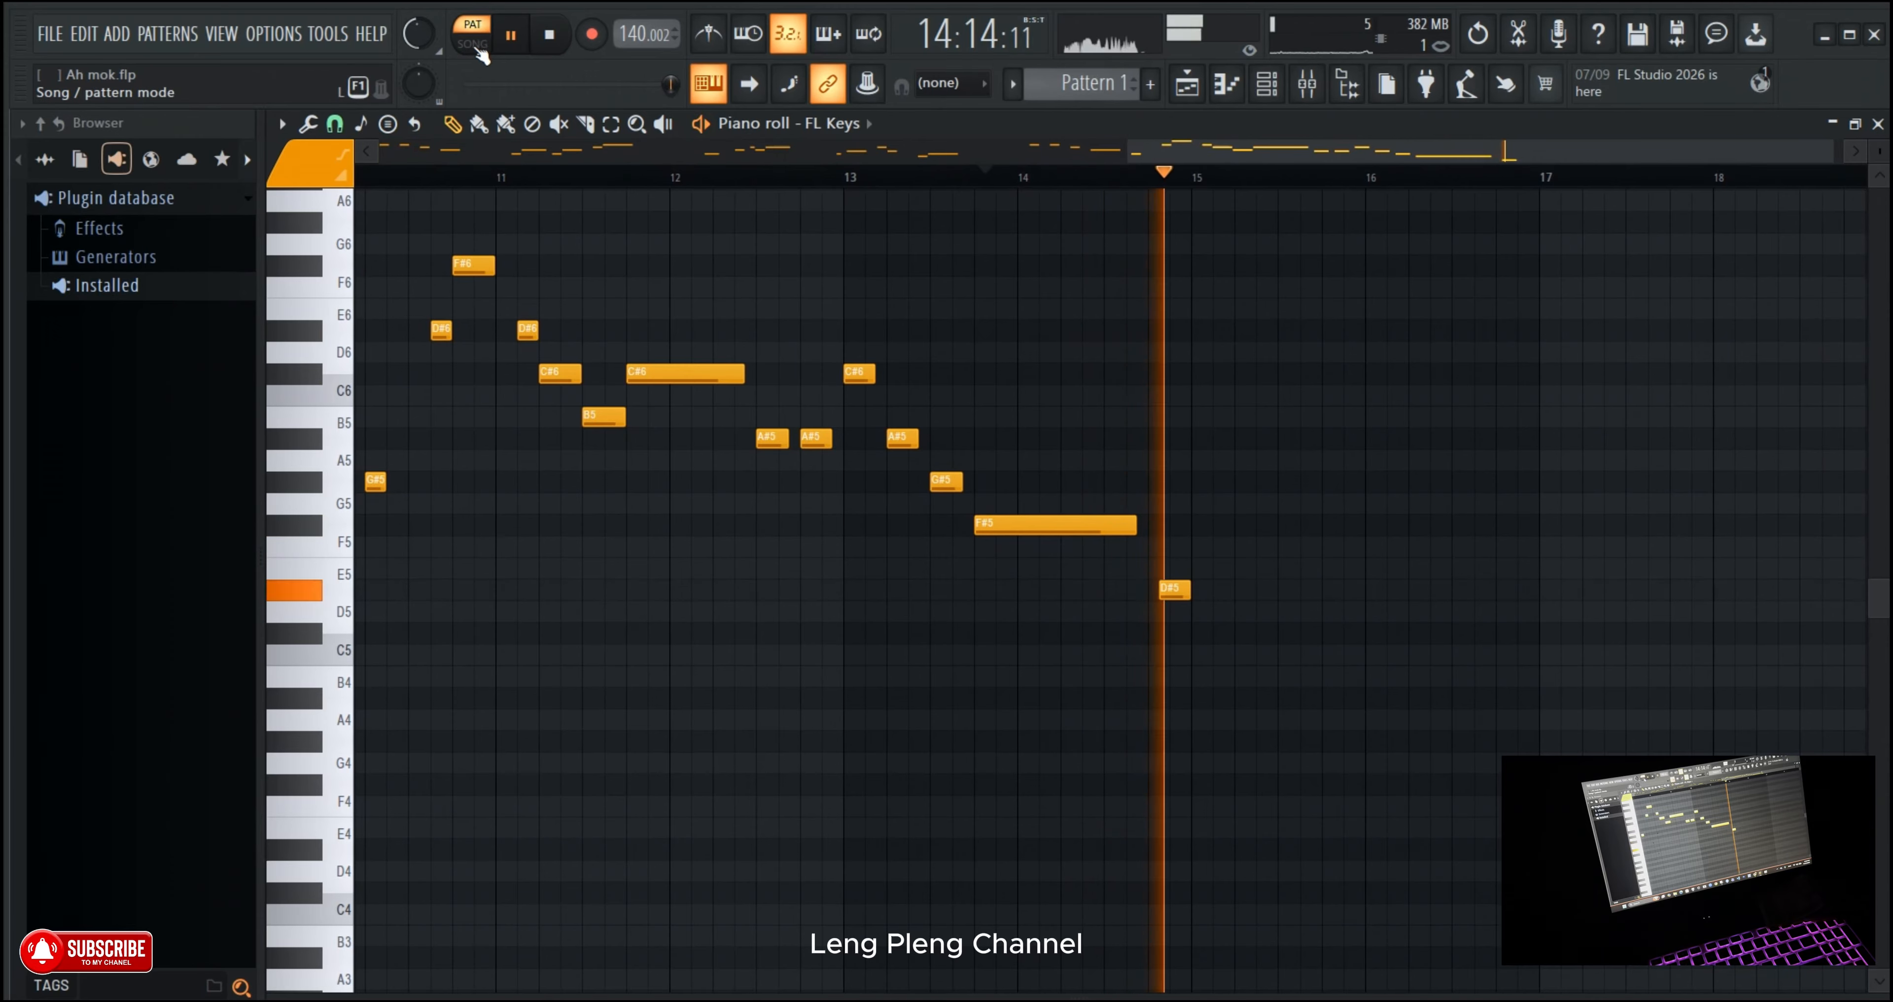
pyautogui.click(473, 43)
pyautogui.click(1036, 178)
pyautogui.scroll(2, 1183, 183)
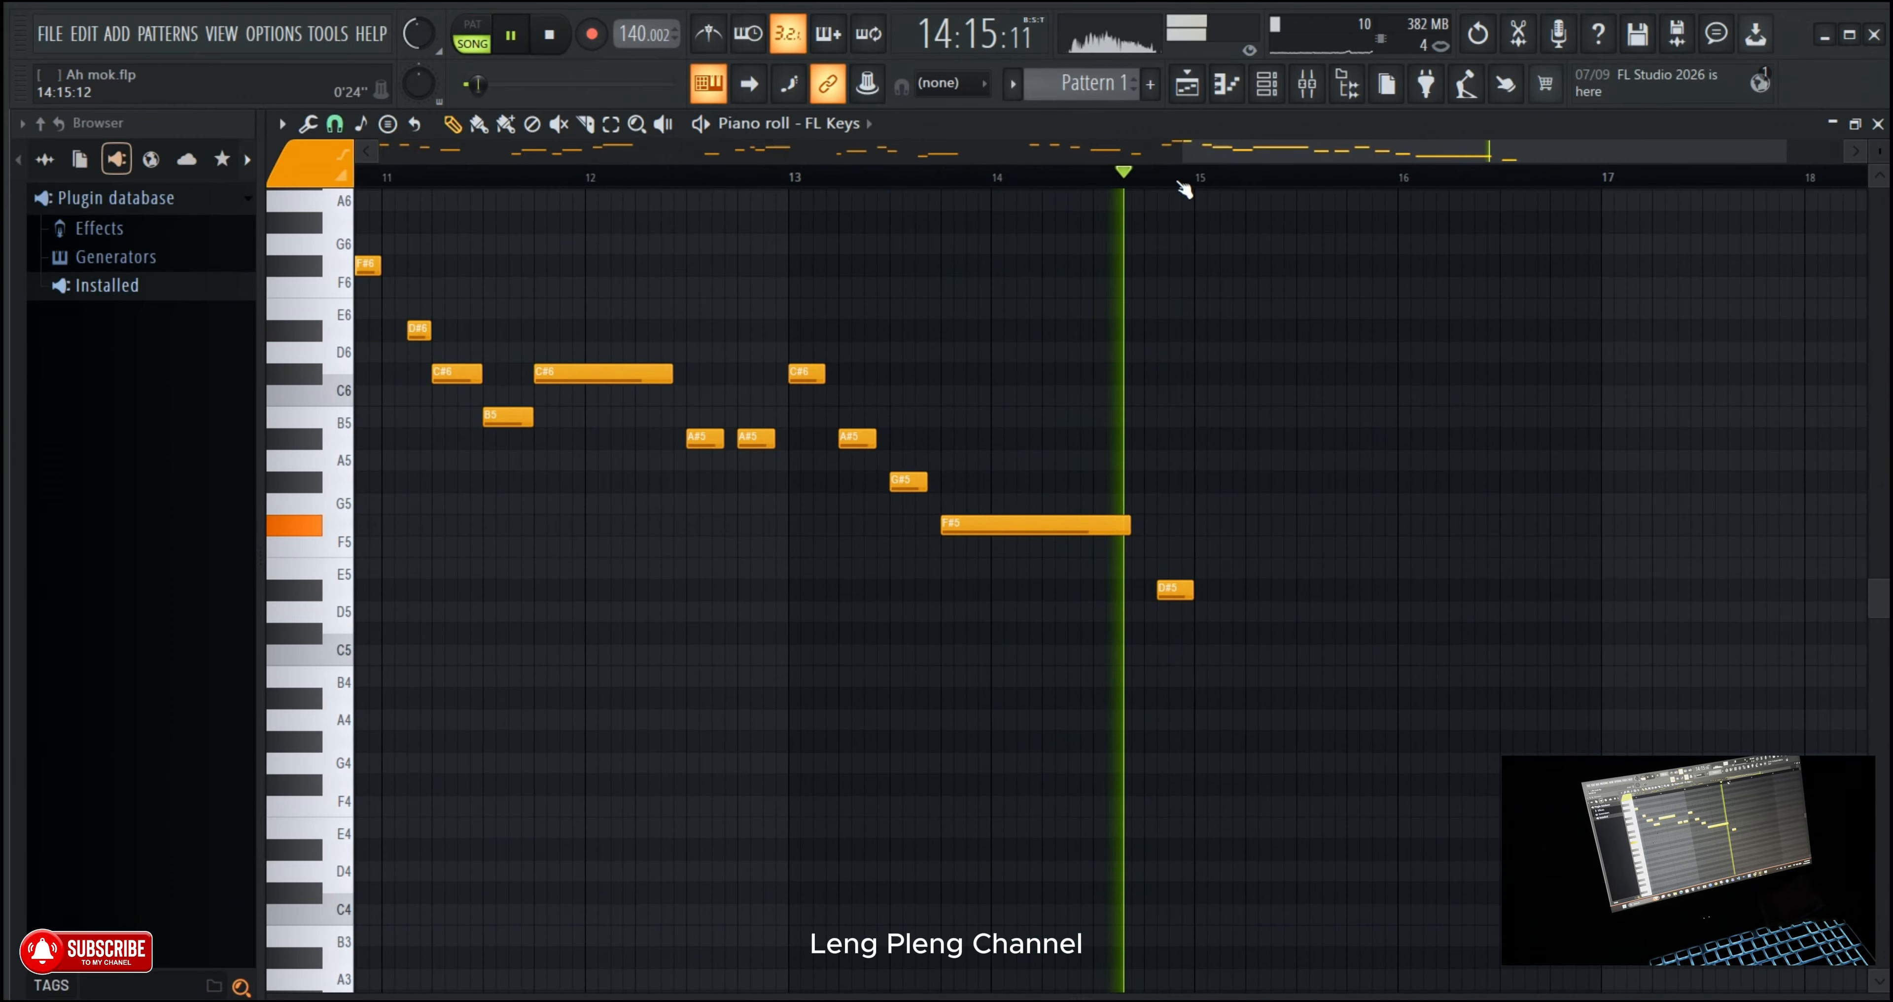
pyautogui.scroll(1, 1184, 190)
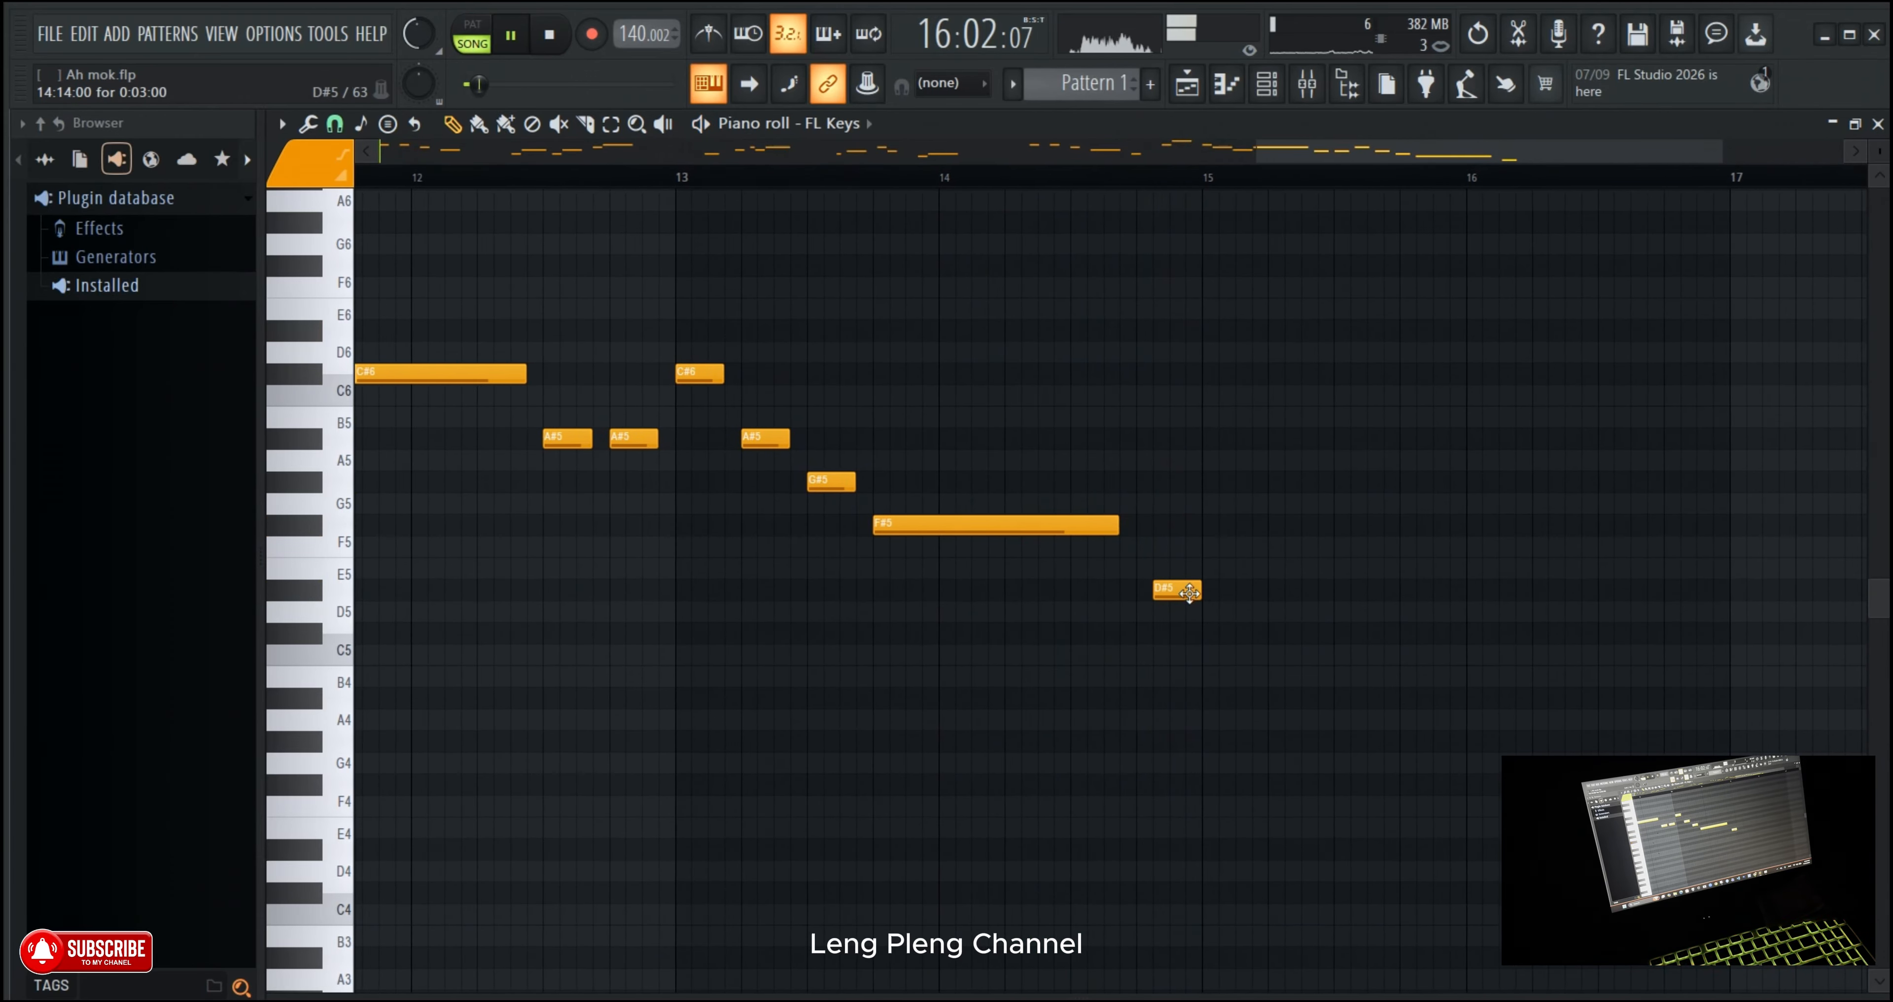
# Step: Shorten bar 14's D#5 to two steps and move it to step 11, replaying the bar to check
pyautogui.moveTo(1217, 592); pyautogui.dragTo(1203, 592)
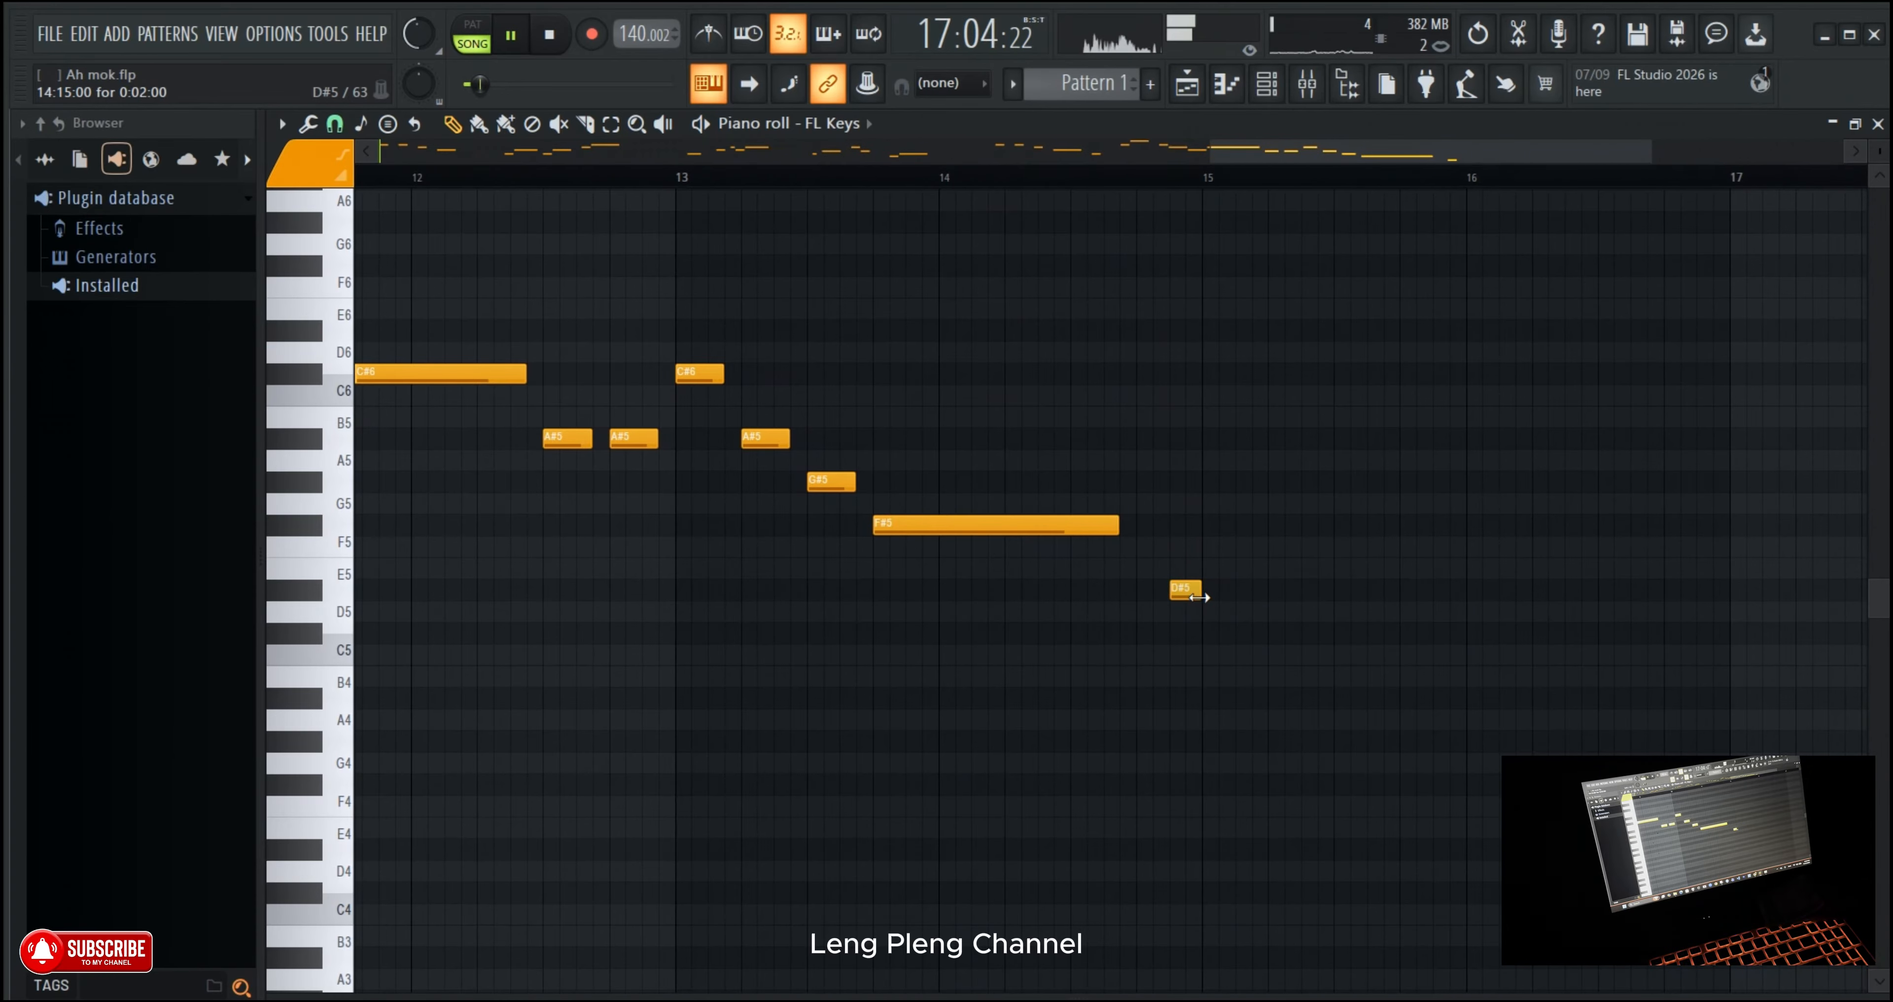
pyautogui.click(1054, 178)
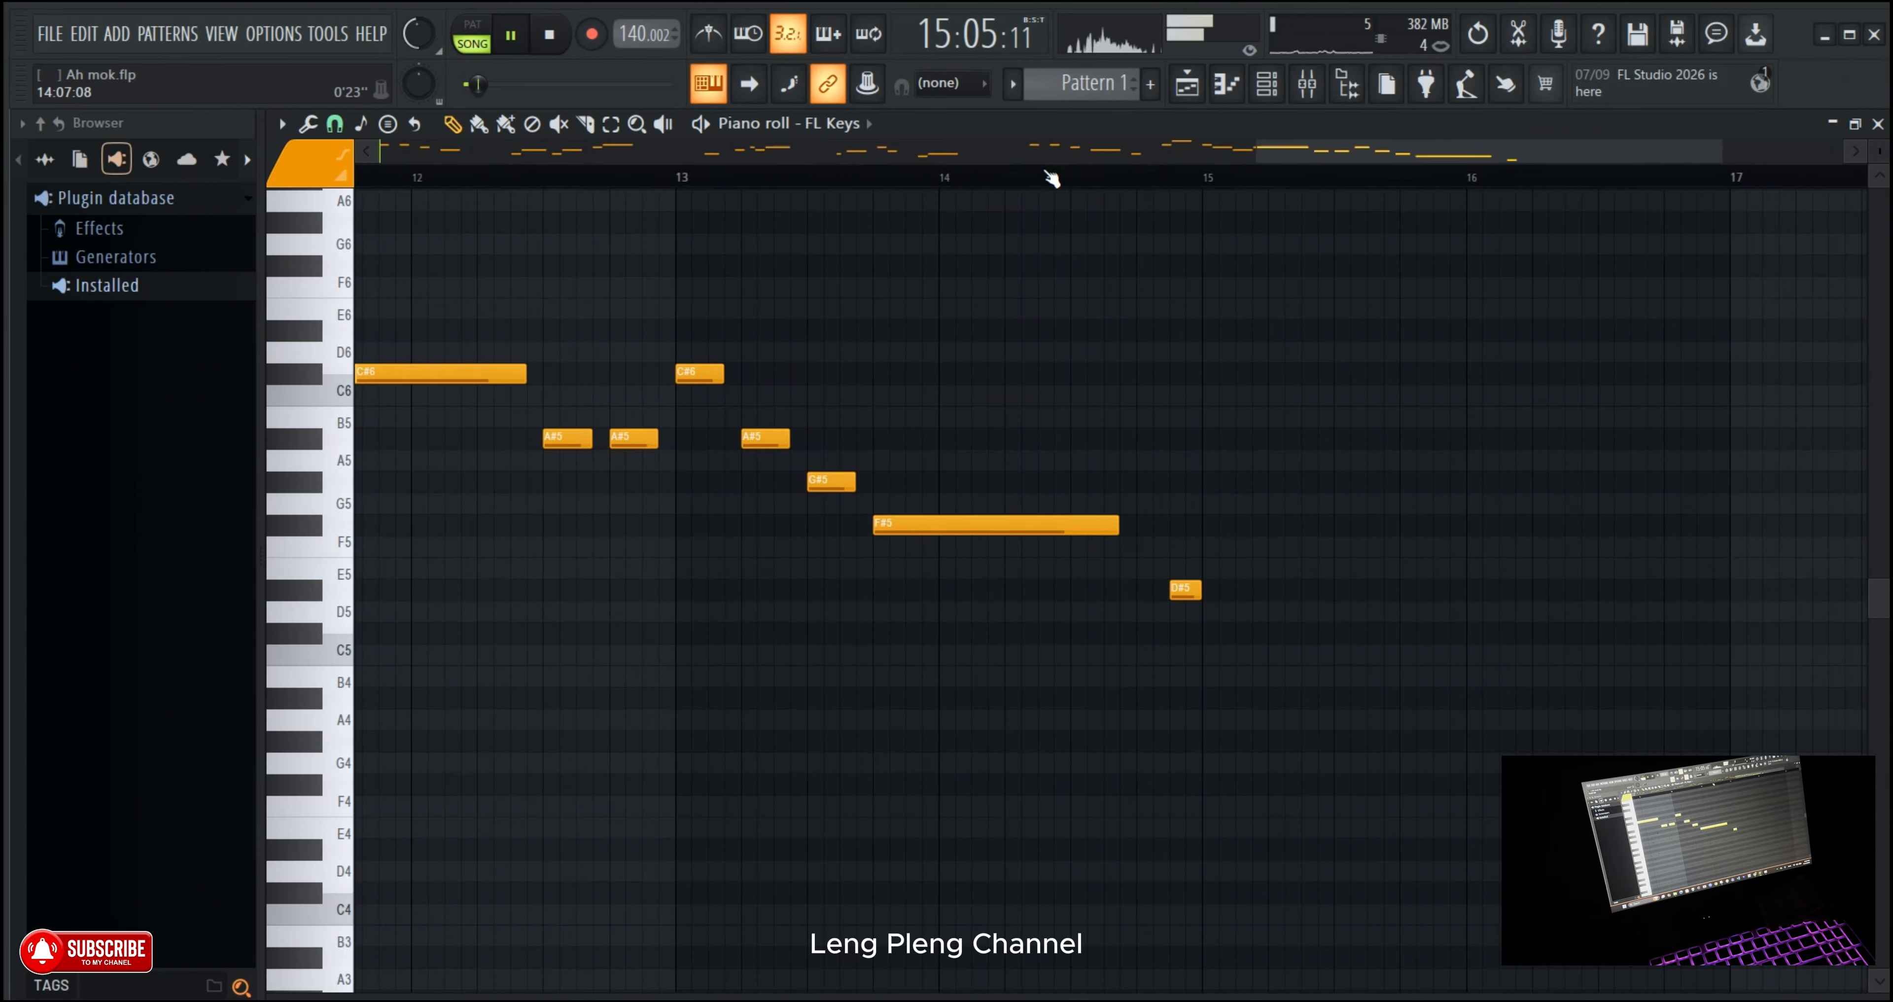
pyautogui.moveTo(1190, 589); pyautogui.dragTo(1125, 588)
pyautogui.click(1015, 178)
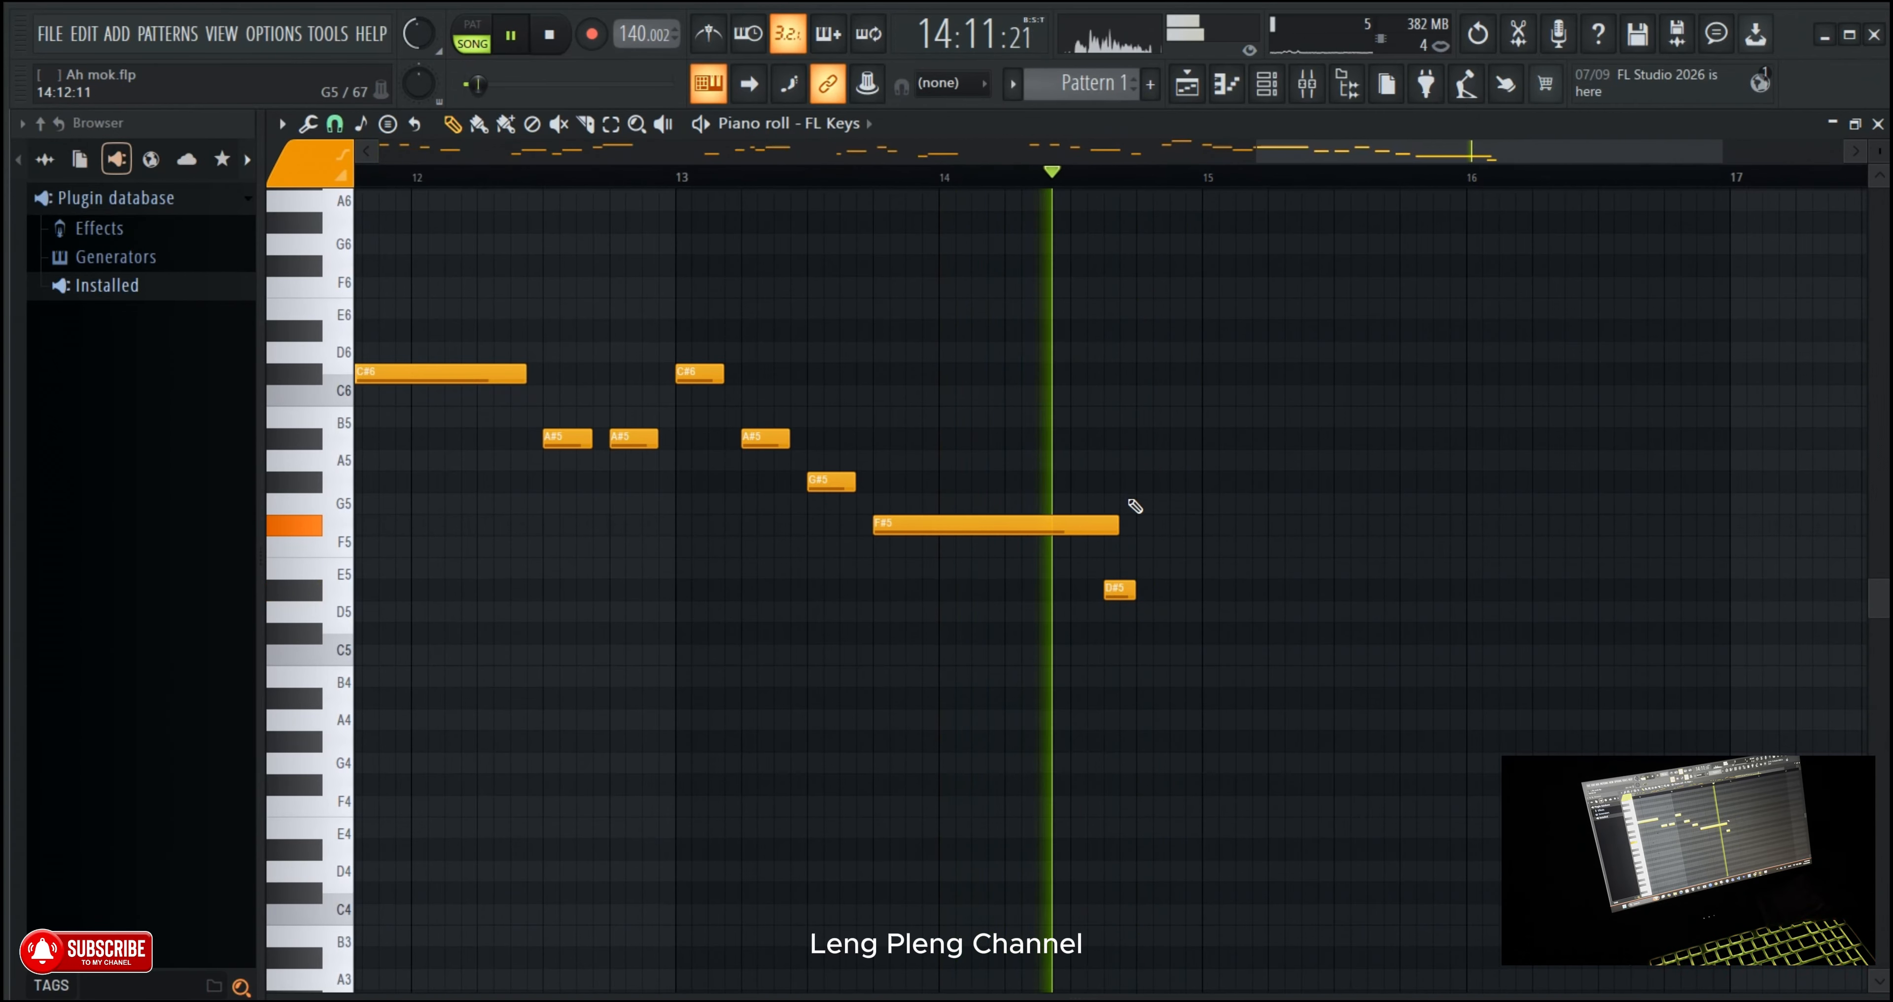
# Step: Trim the long F#5 starting in bar 13 to fourteen steps and add a four-step F#5 at step 13 of bar 14
pyautogui.moveTo(1088, 528); pyautogui.dragTo(1104, 527)
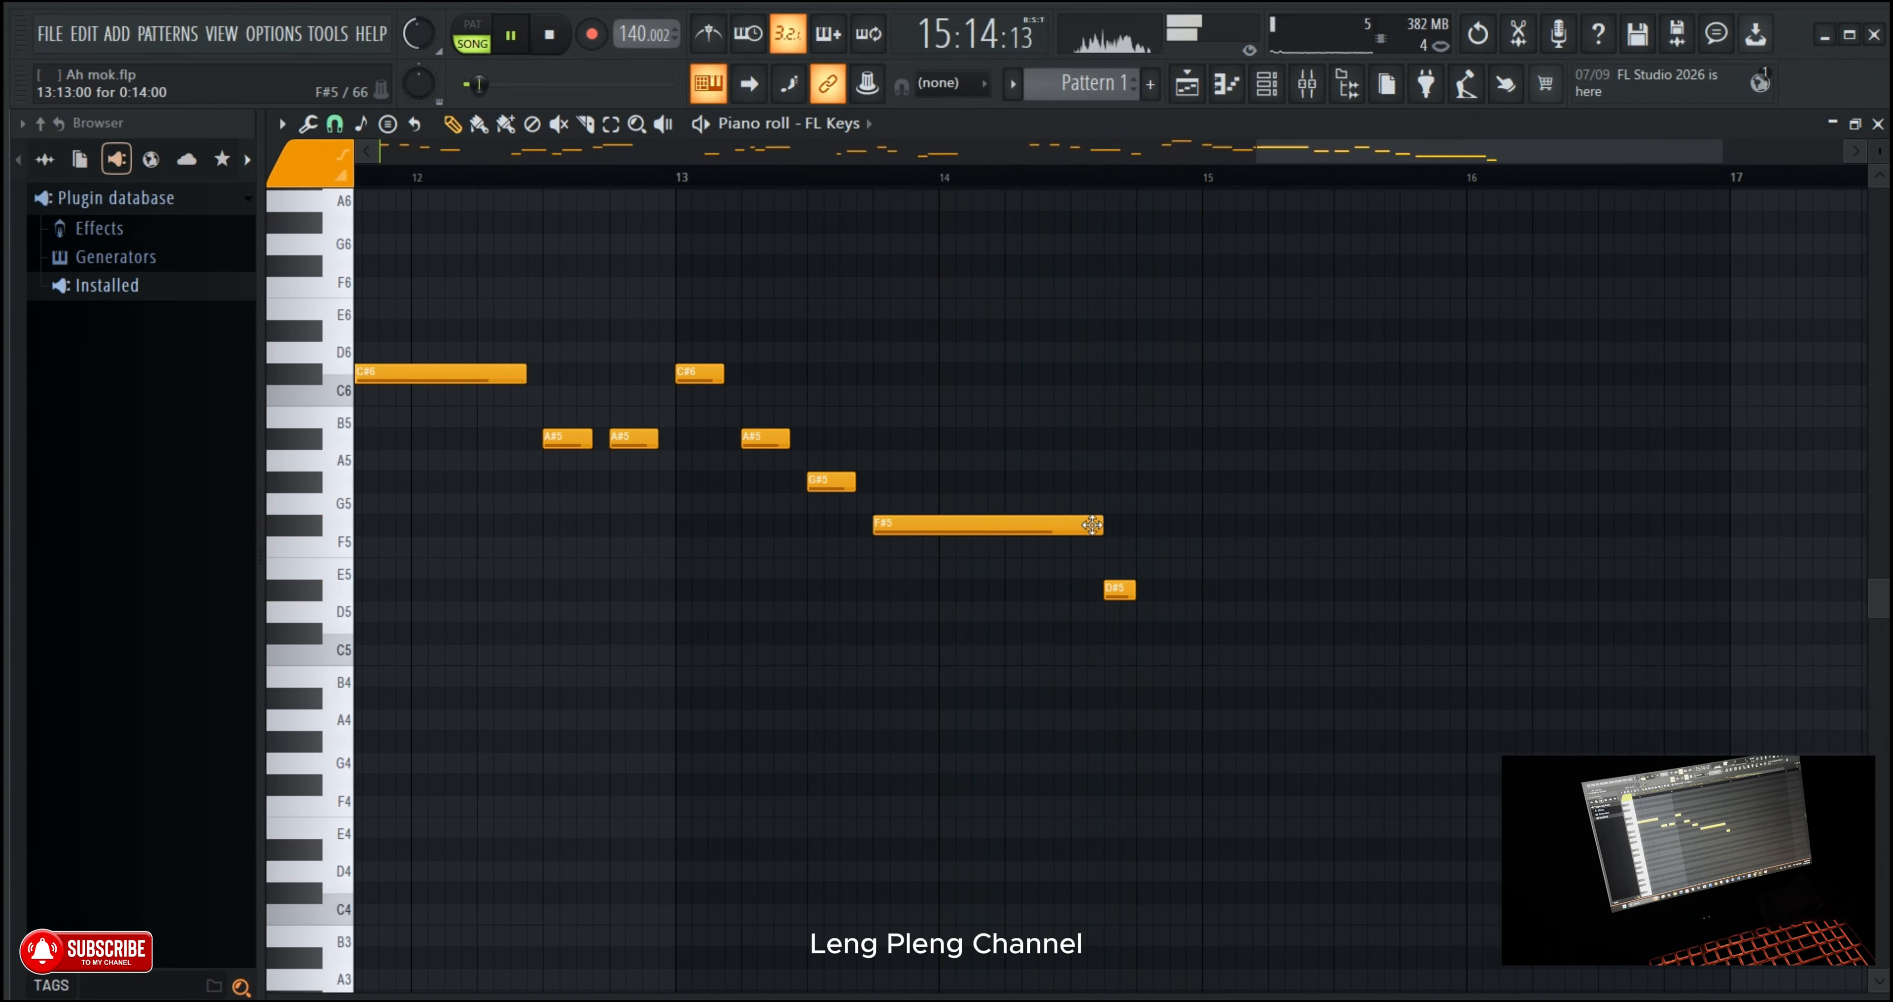
pyautogui.click(911, 179)
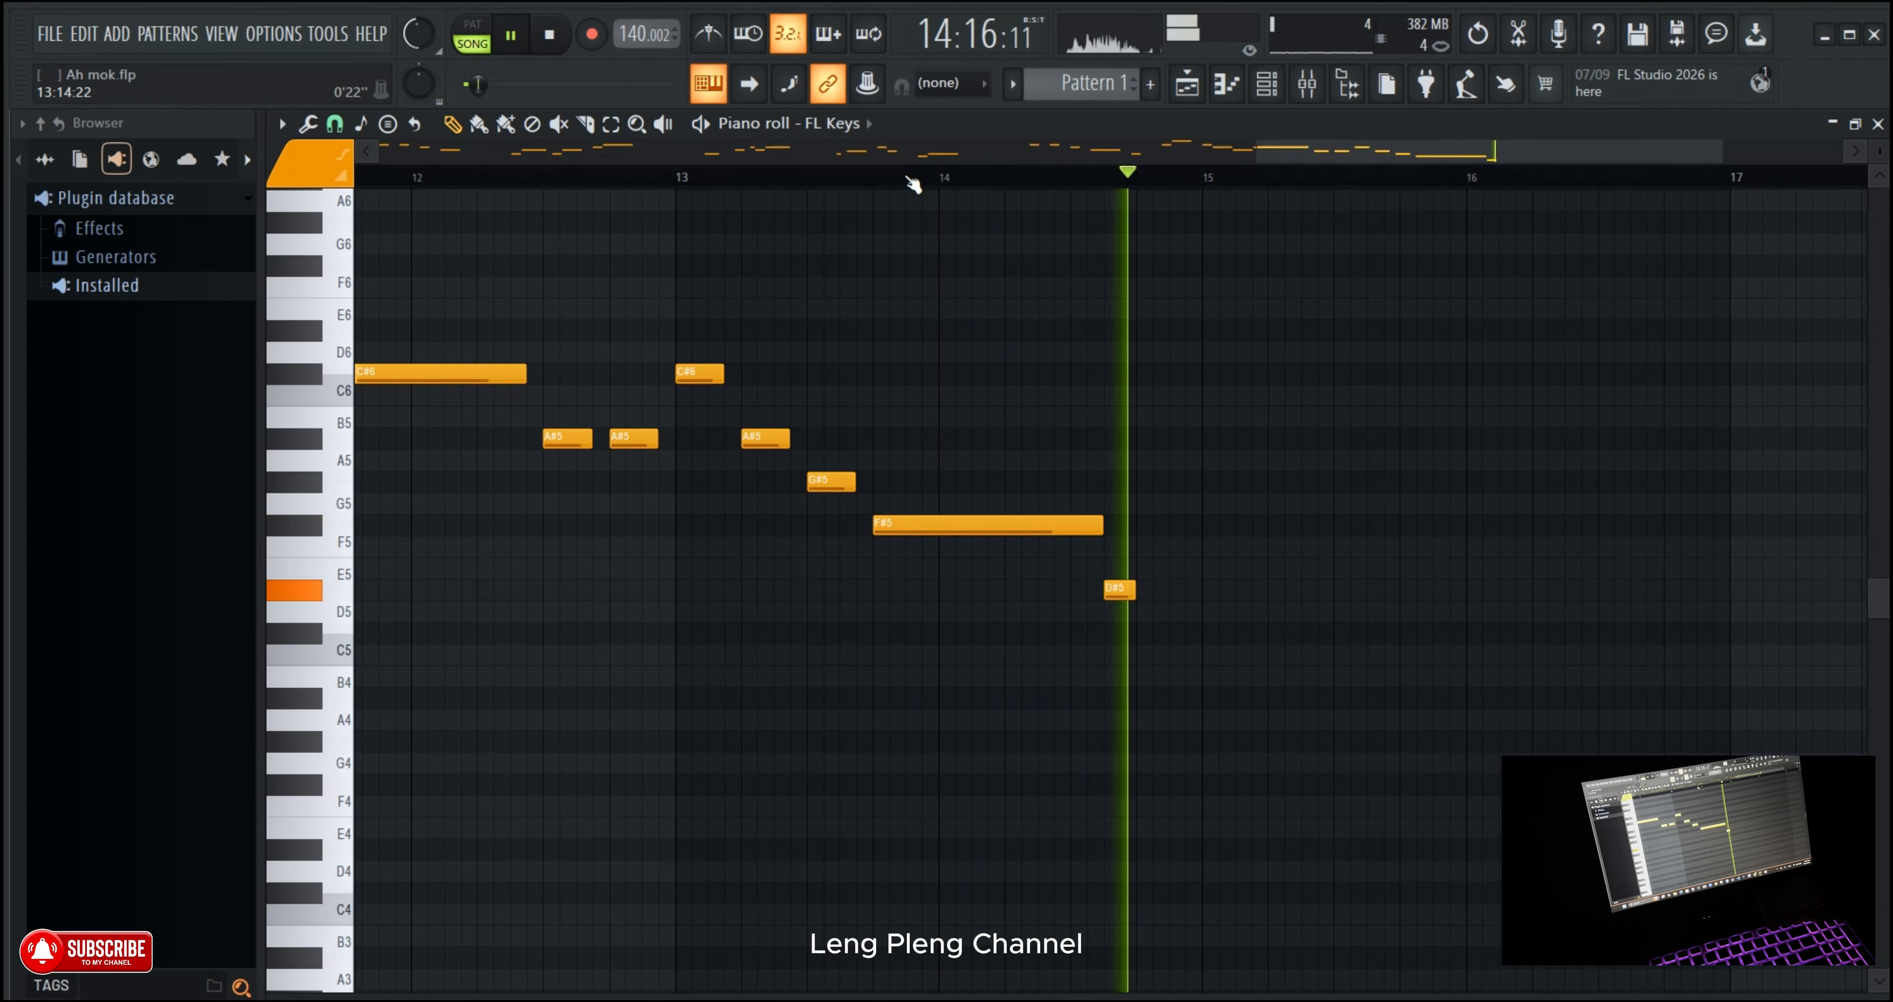
pyautogui.click(1140, 526)
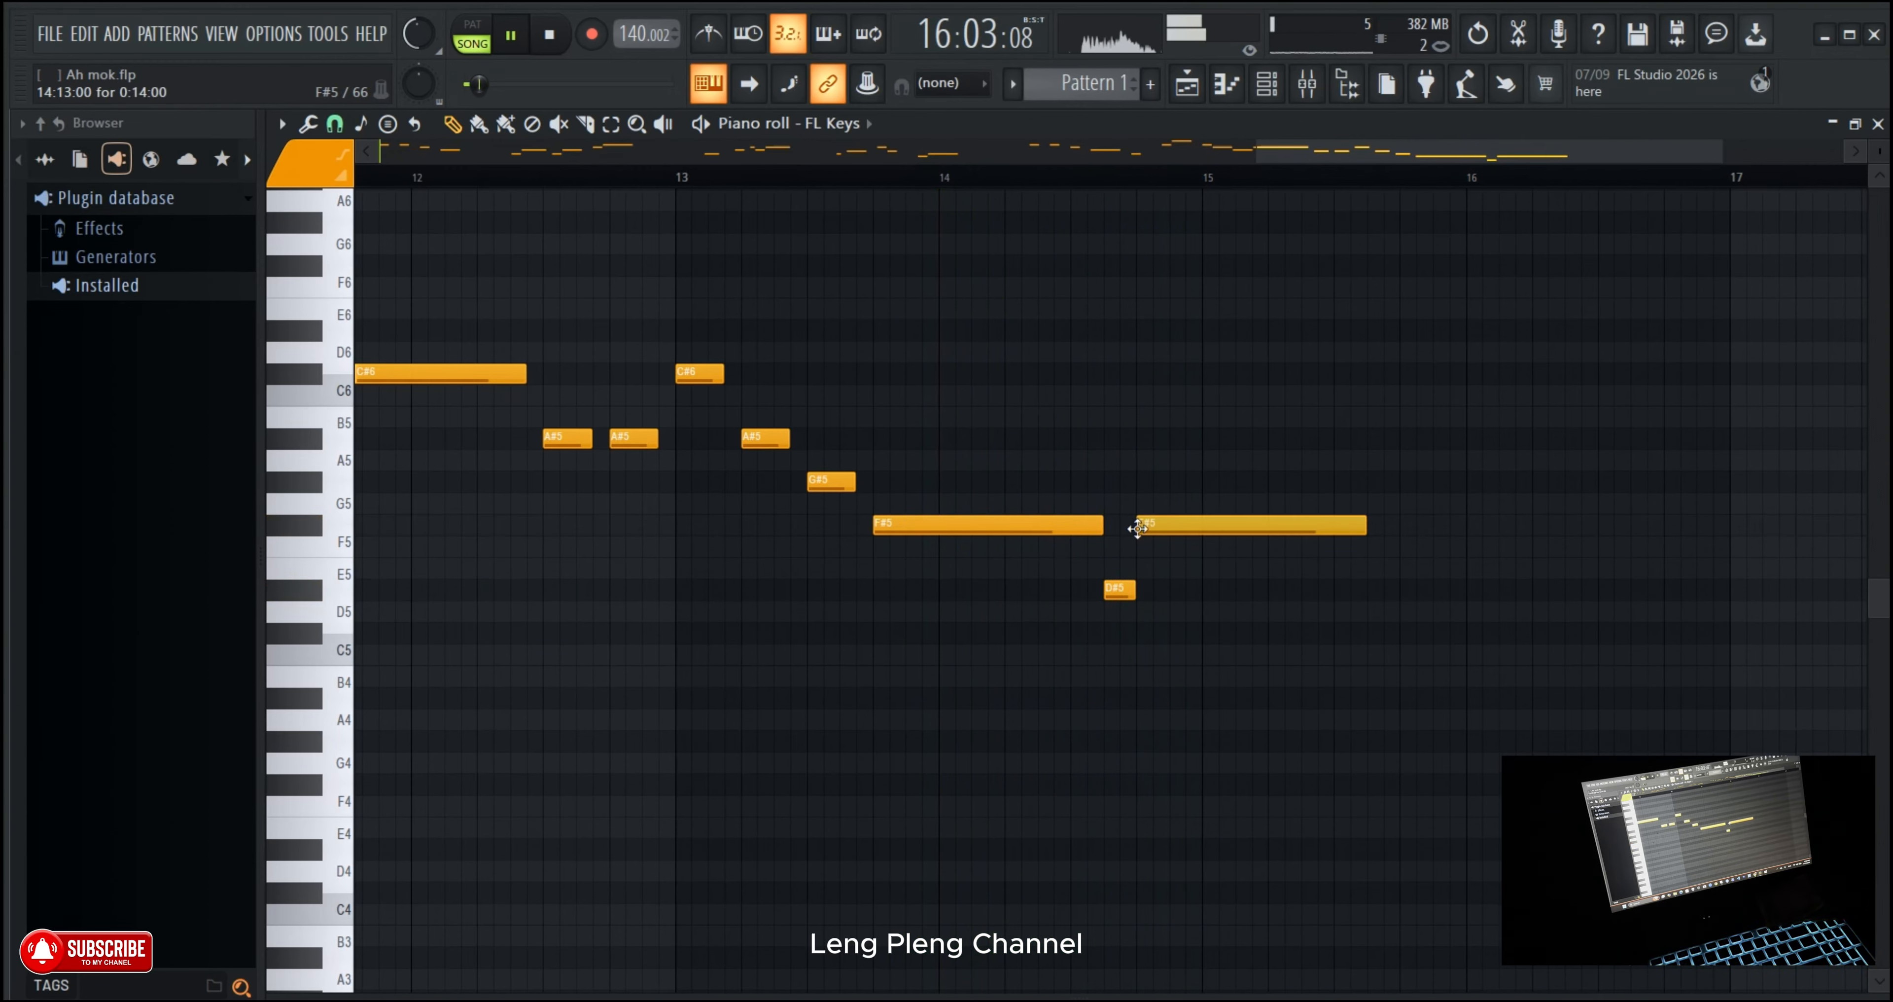
pyautogui.moveTo(1357, 528); pyautogui.dragTo(1202, 528)
pyautogui.click(958, 176)
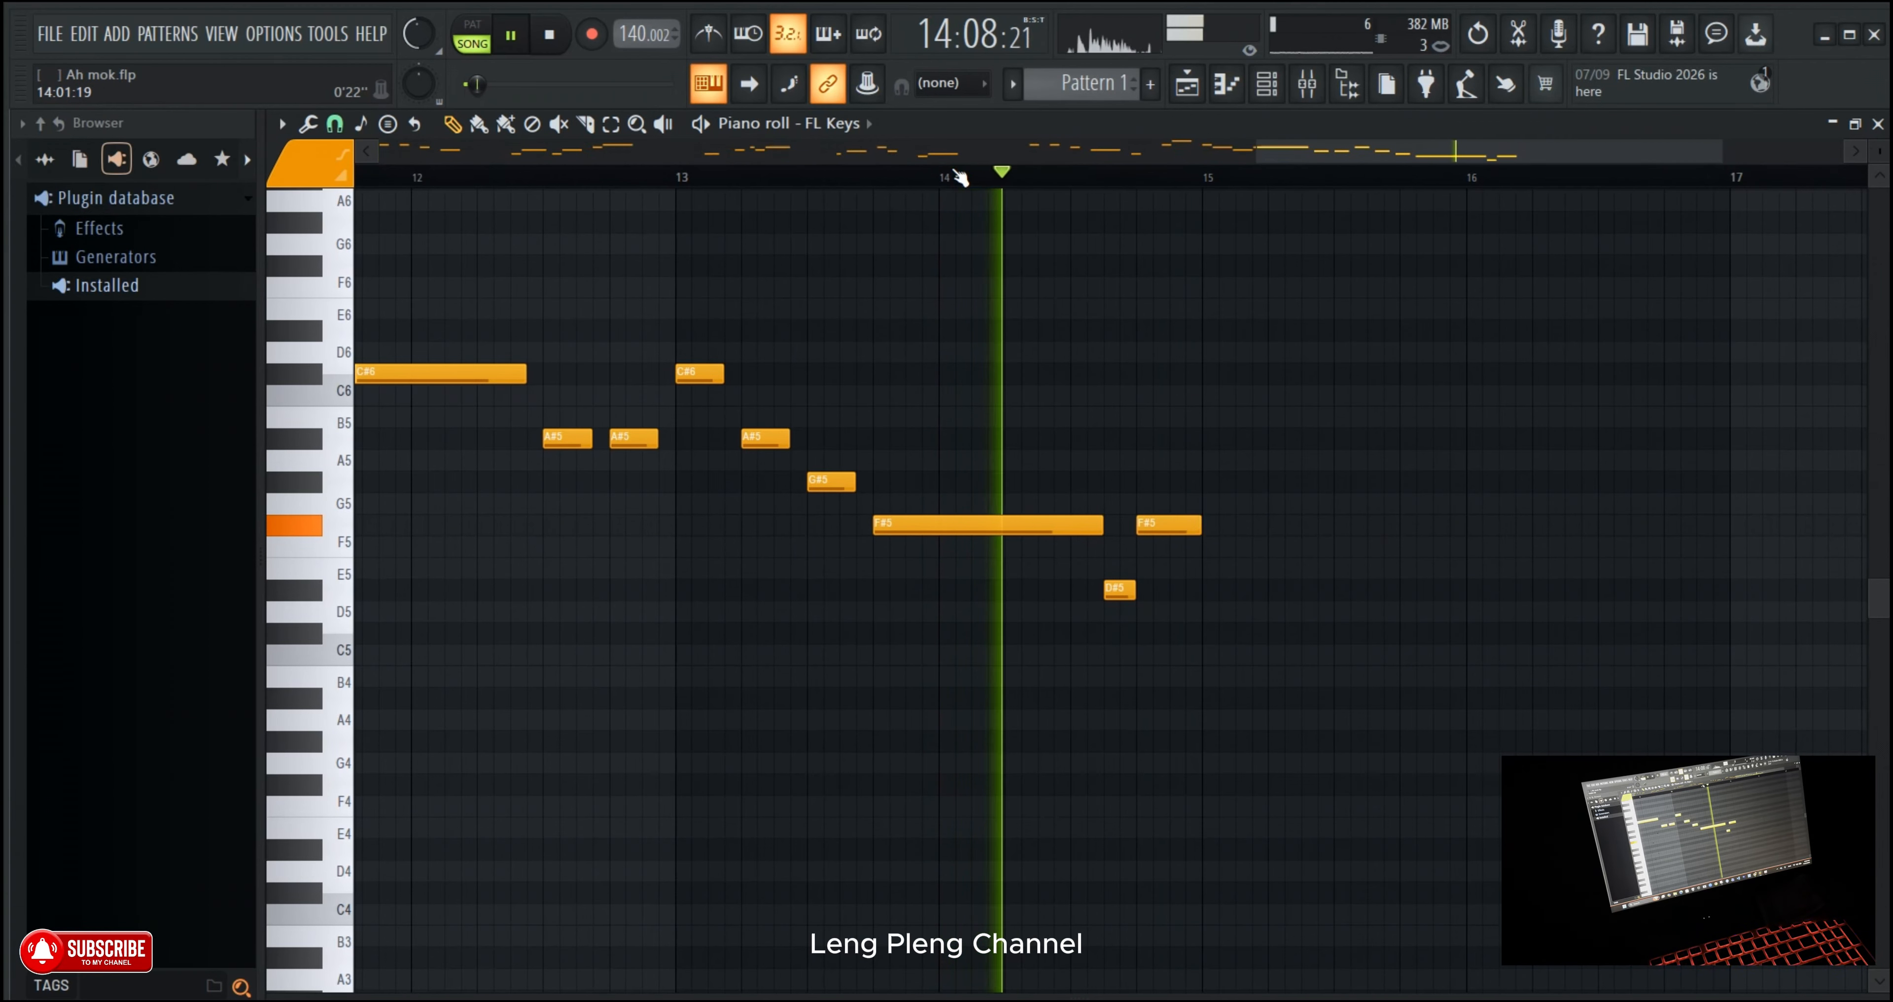
# Step: Add a two-step G#5 at step 3 and a two-step B5 at step 5 of bar 15, removing the trial C6 and C#6
pyautogui.click(1245, 481)
pyautogui.click(1004, 176)
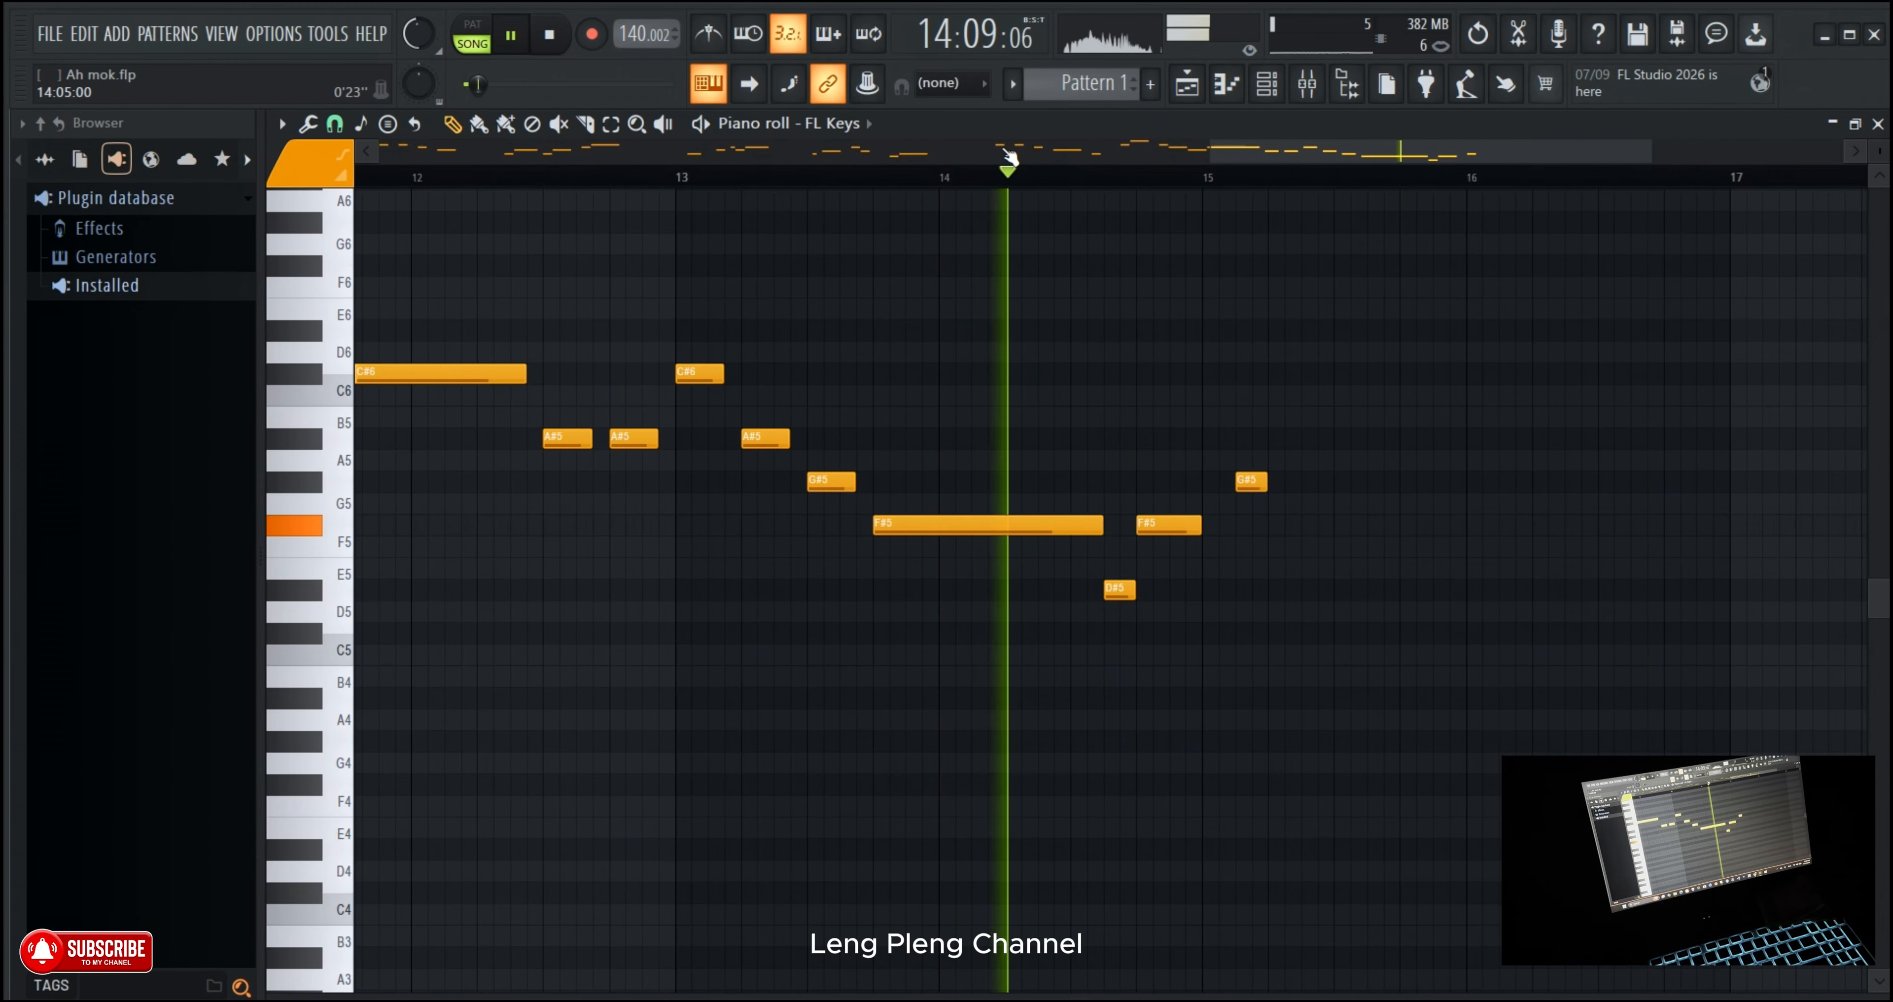
pyautogui.click(1274, 396)
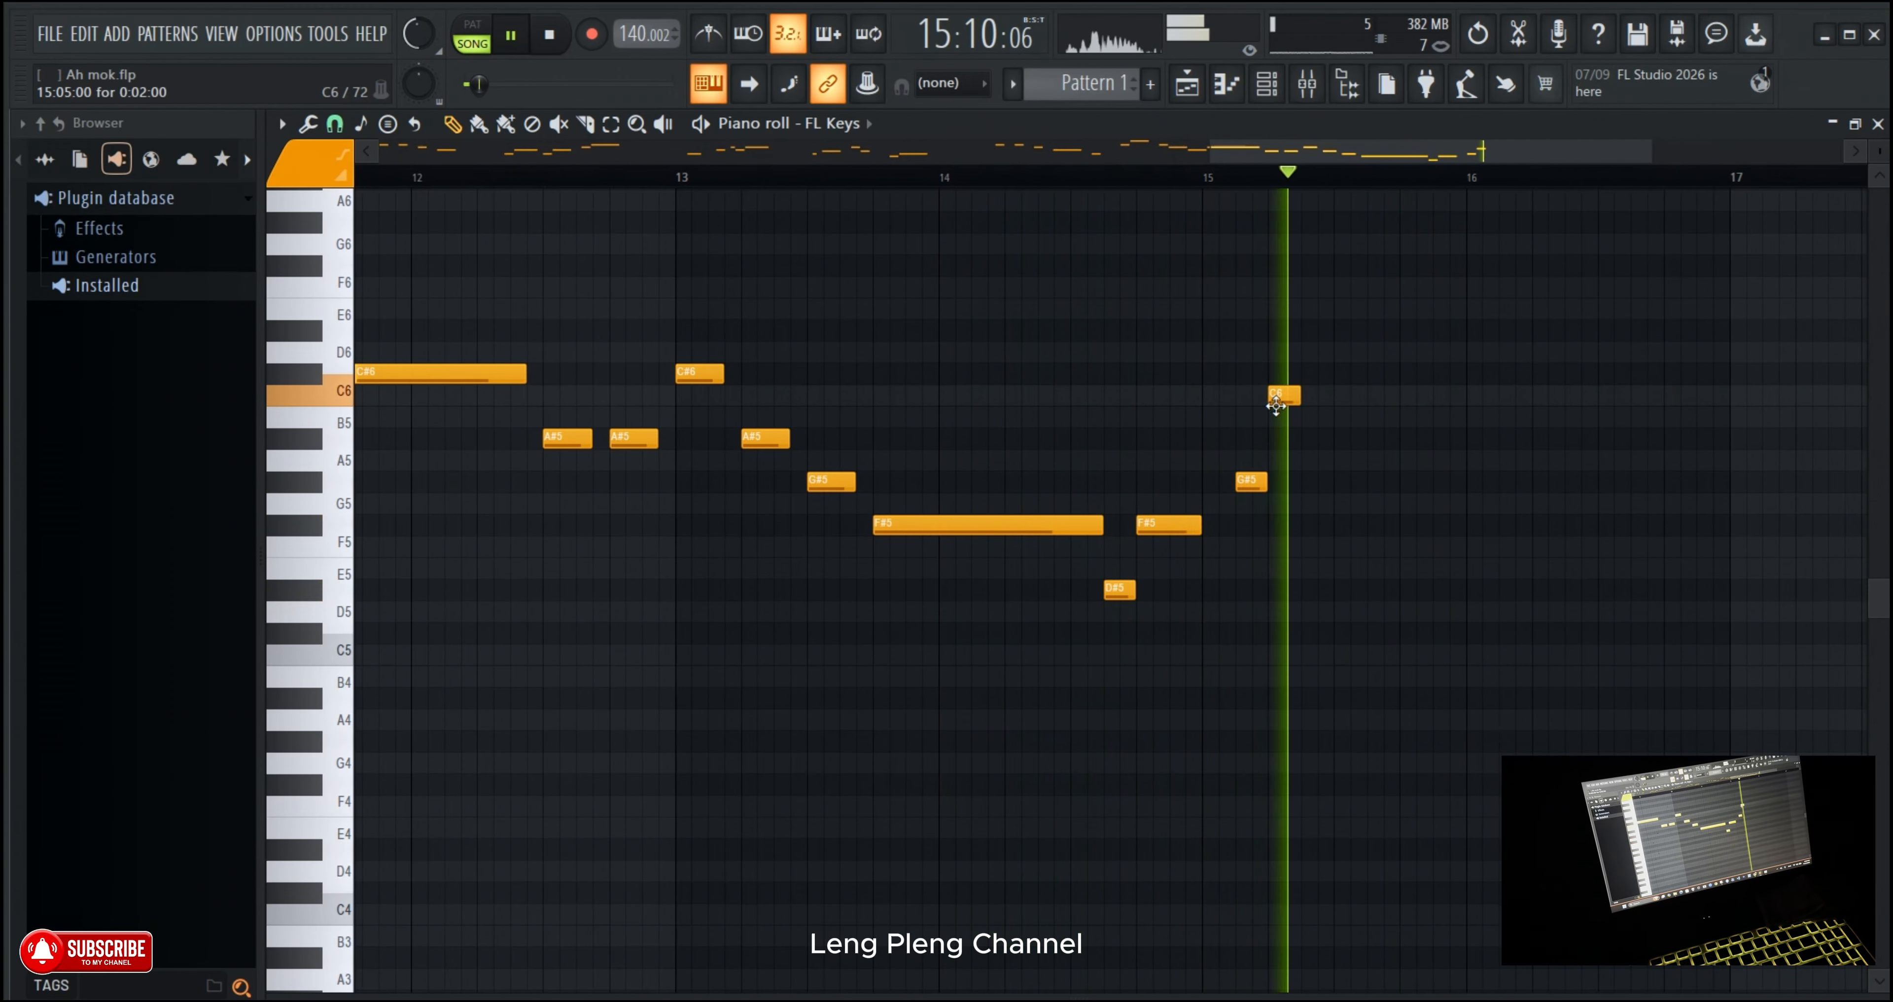
pyautogui.rightClick(1275, 397)
pyautogui.click(1276, 375)
pyautogui.click(1135, 176)
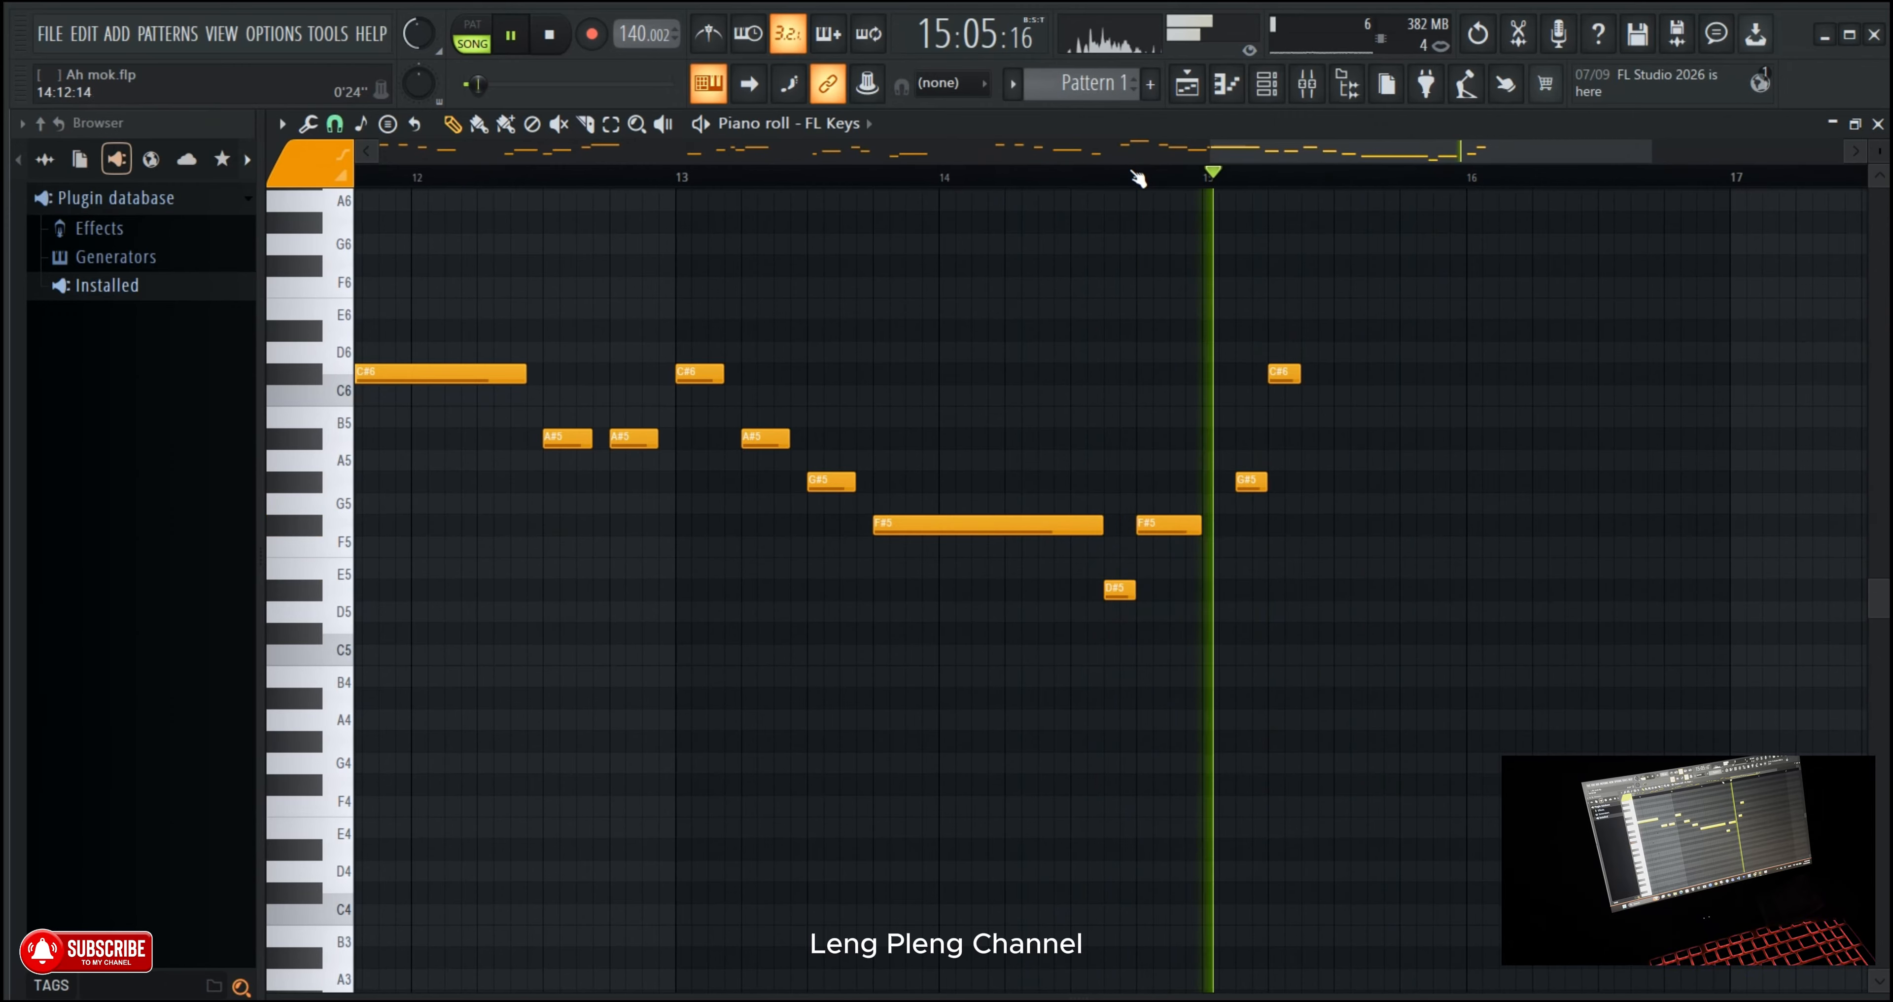
pyautogui.click(1280, 417)
pyautogui.rightClick(1282, 373)
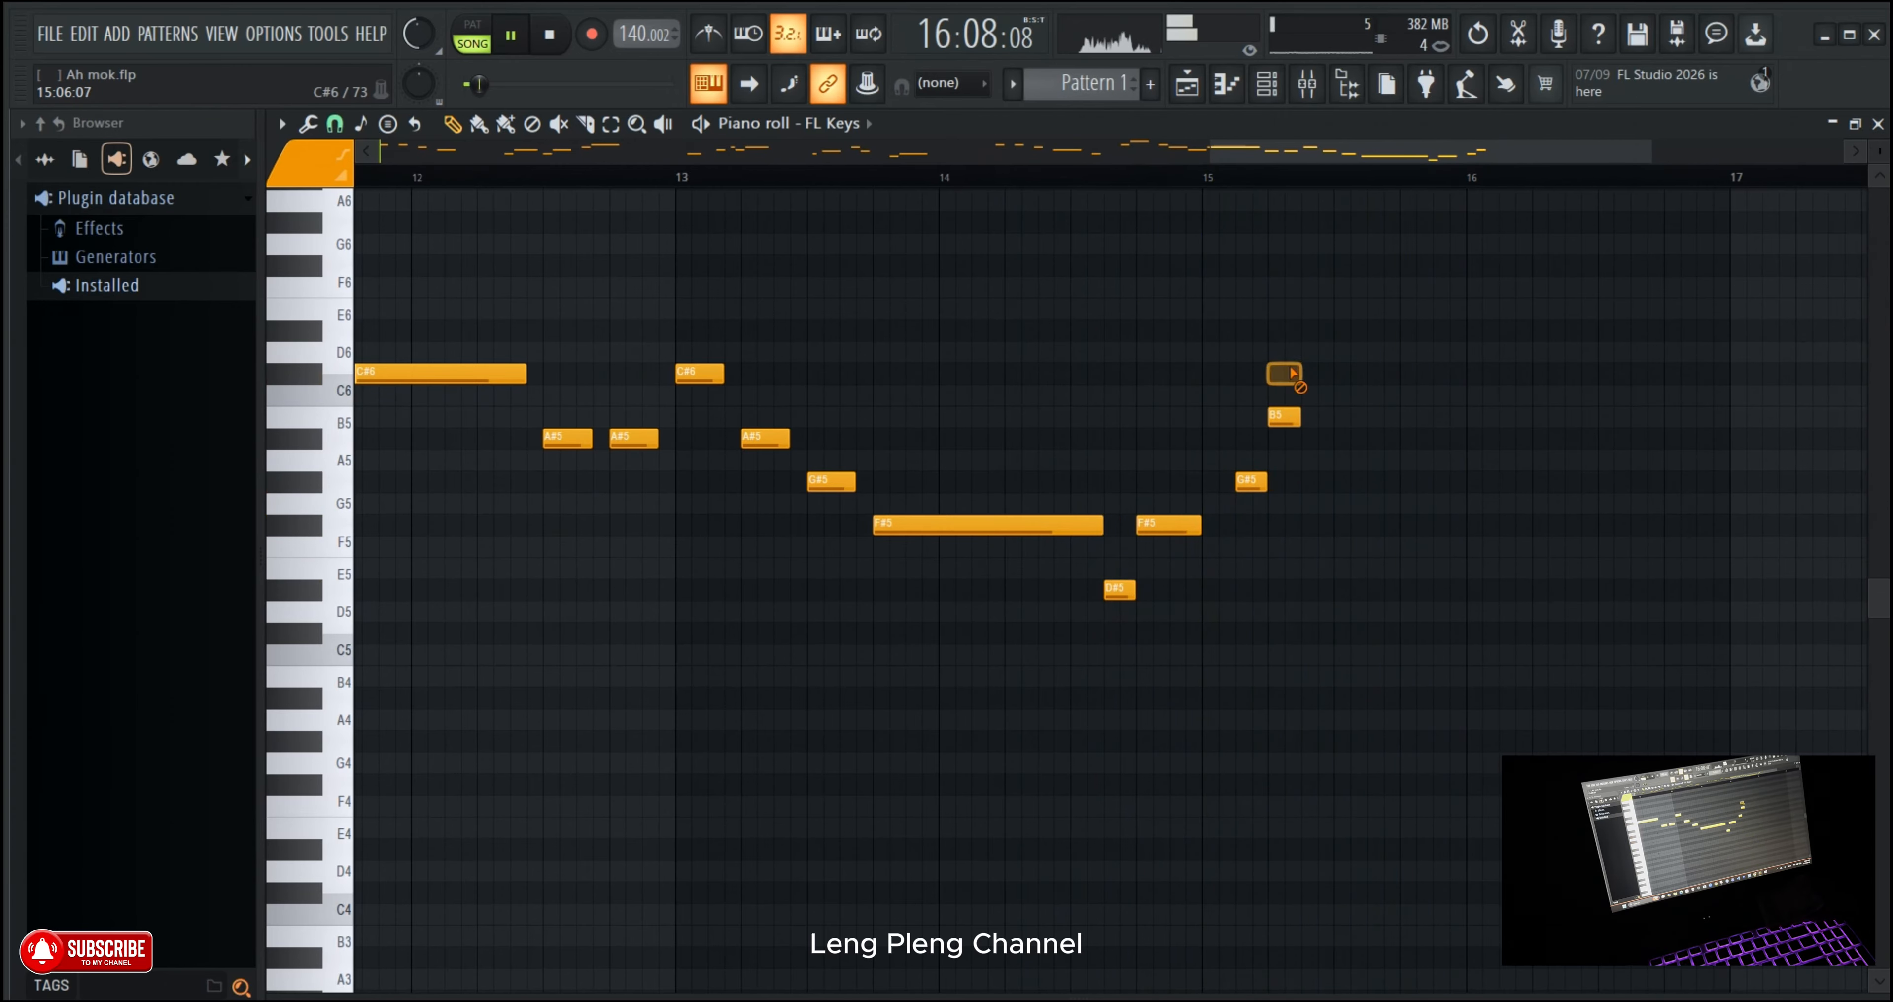
pyautogui.click(1122, 176)
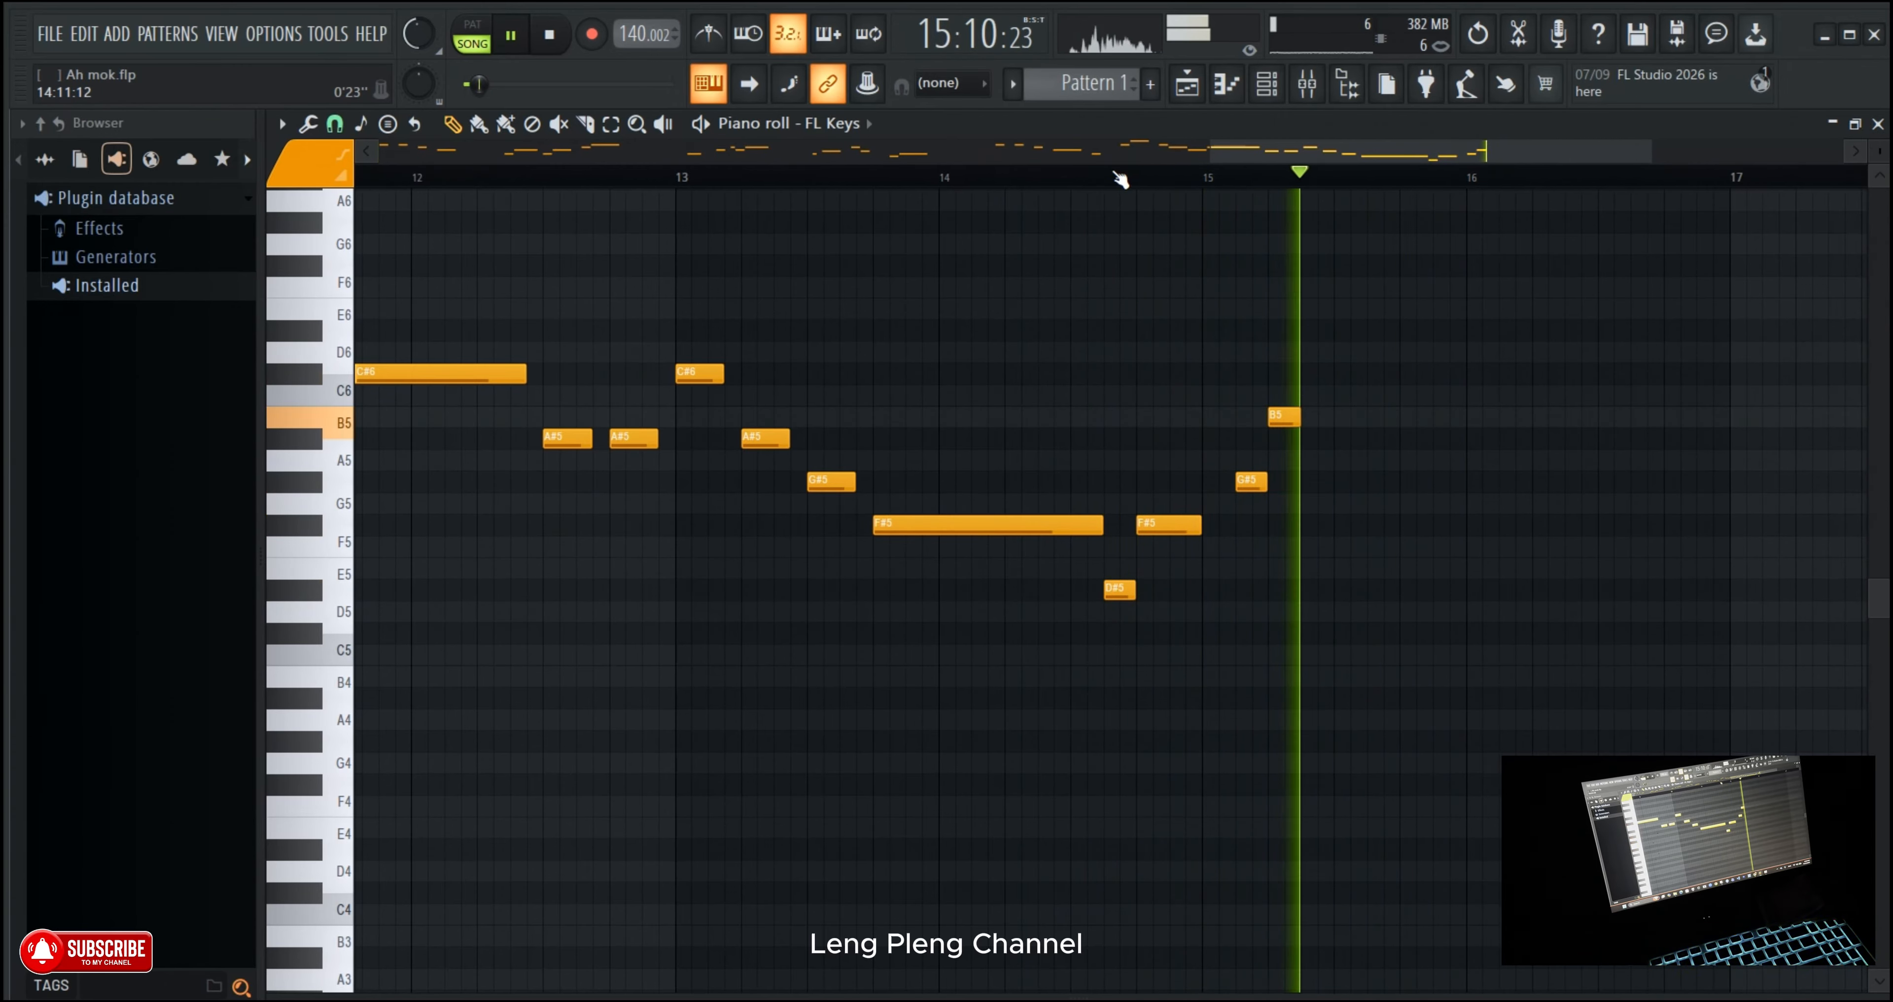
# Step: Add a one-step B5 at step 8 and an eleven-step C#6 at step 9 of bar 15
pyautogui.click(1336, 419)
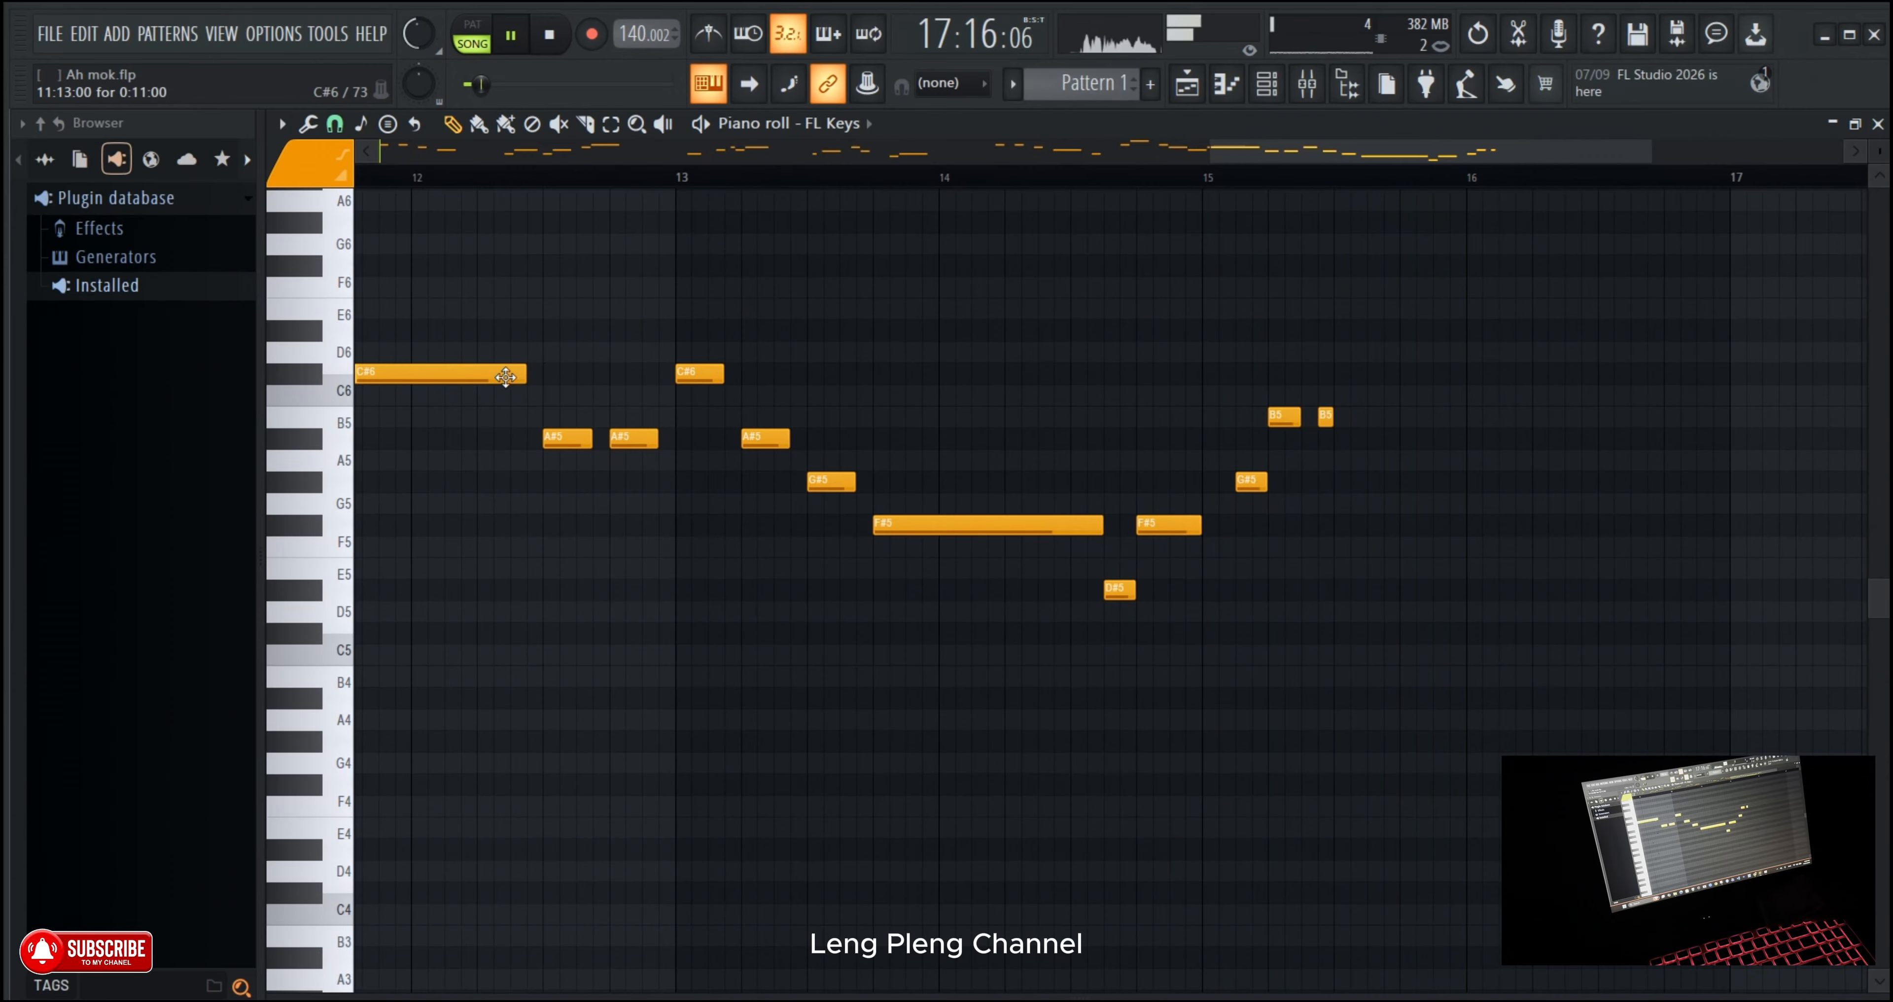
pyautogui.click(1335, 375)
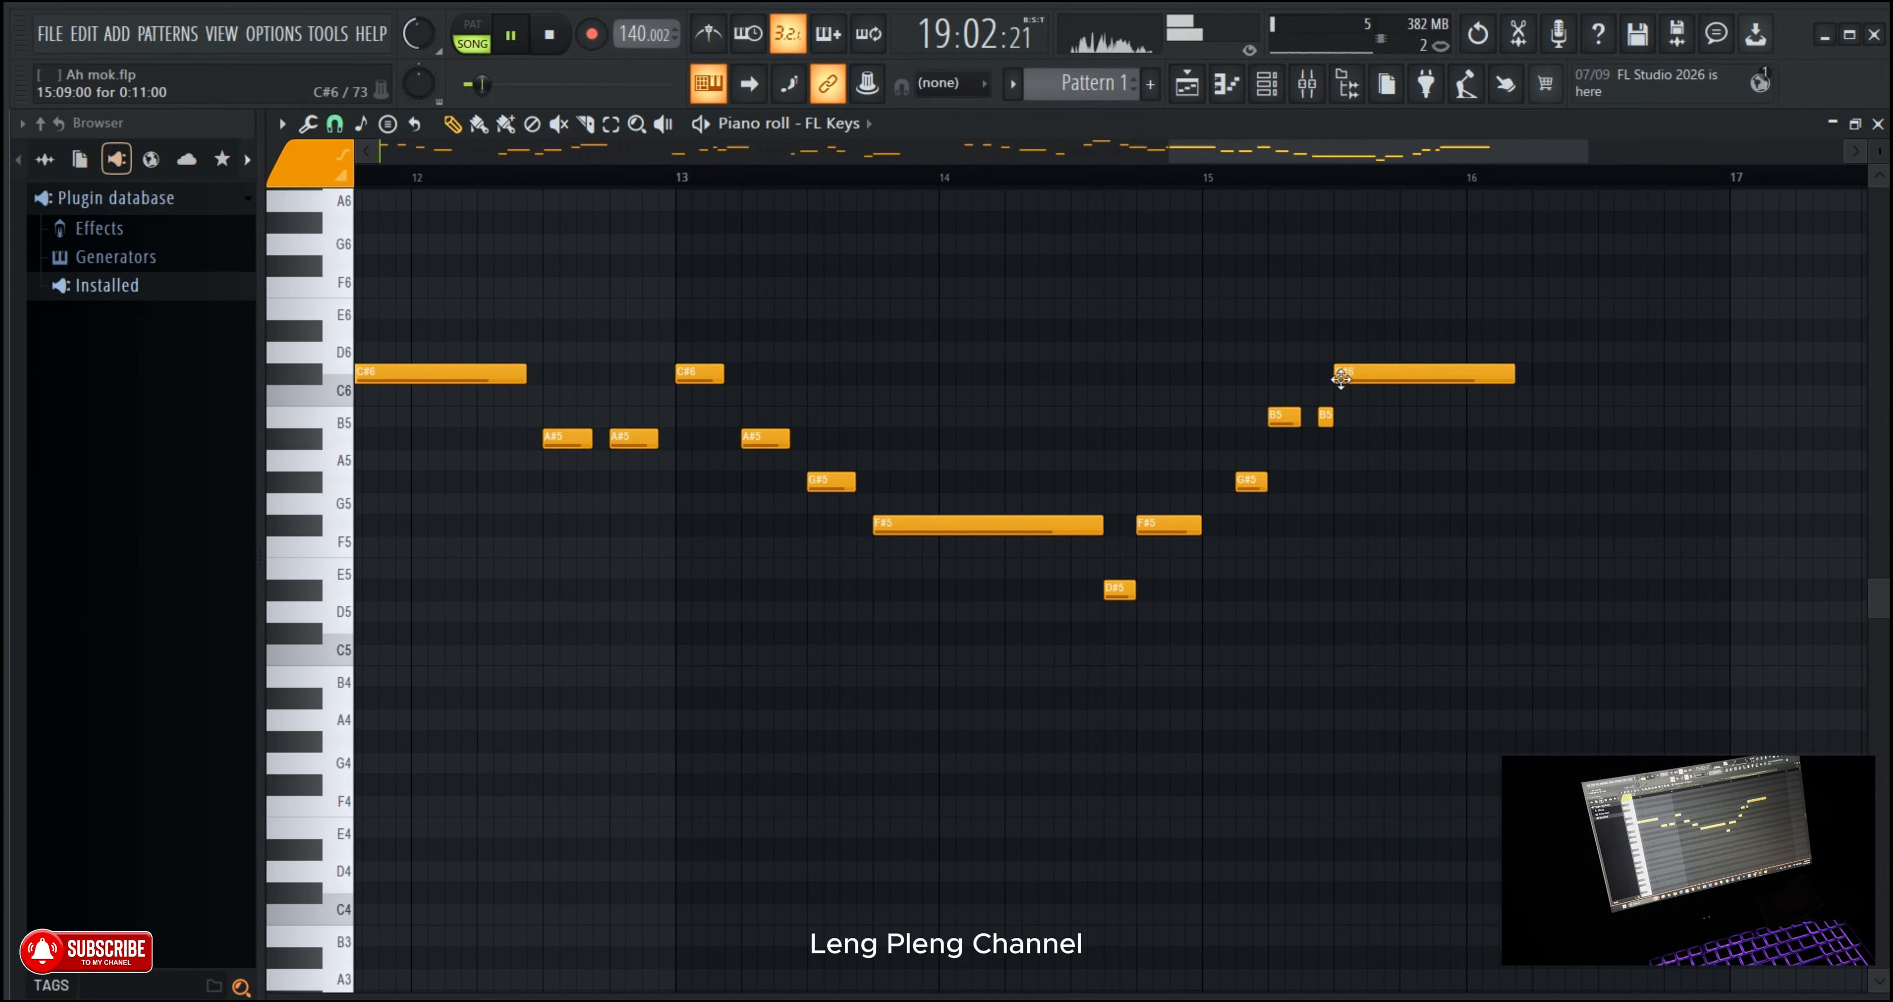
# Step: Delete the eleven-step C#6 at step 9 of bar 15, replaying the passage to check
pyautogui.click(1173, 178)
pyautogui.scroll(-2, 1168, 189)
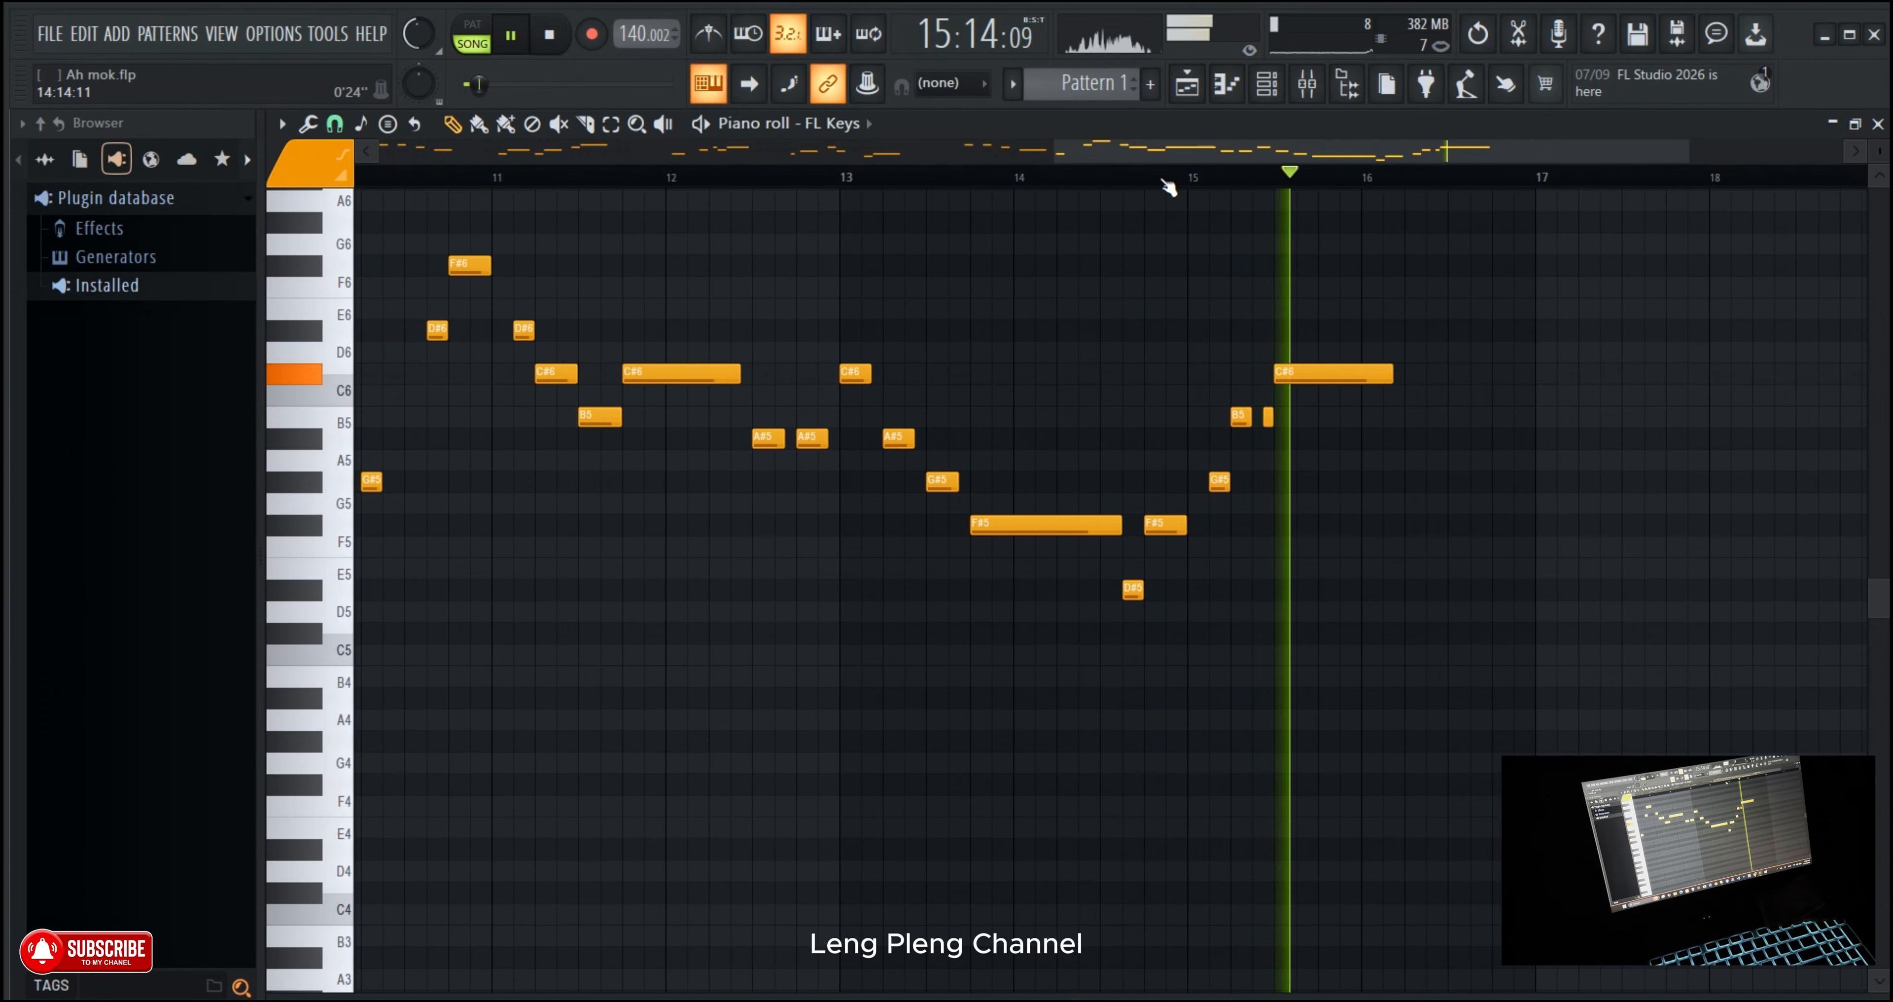
pyautogui.rightClick(1383, 378)
pyautogui.click(1078, 173)
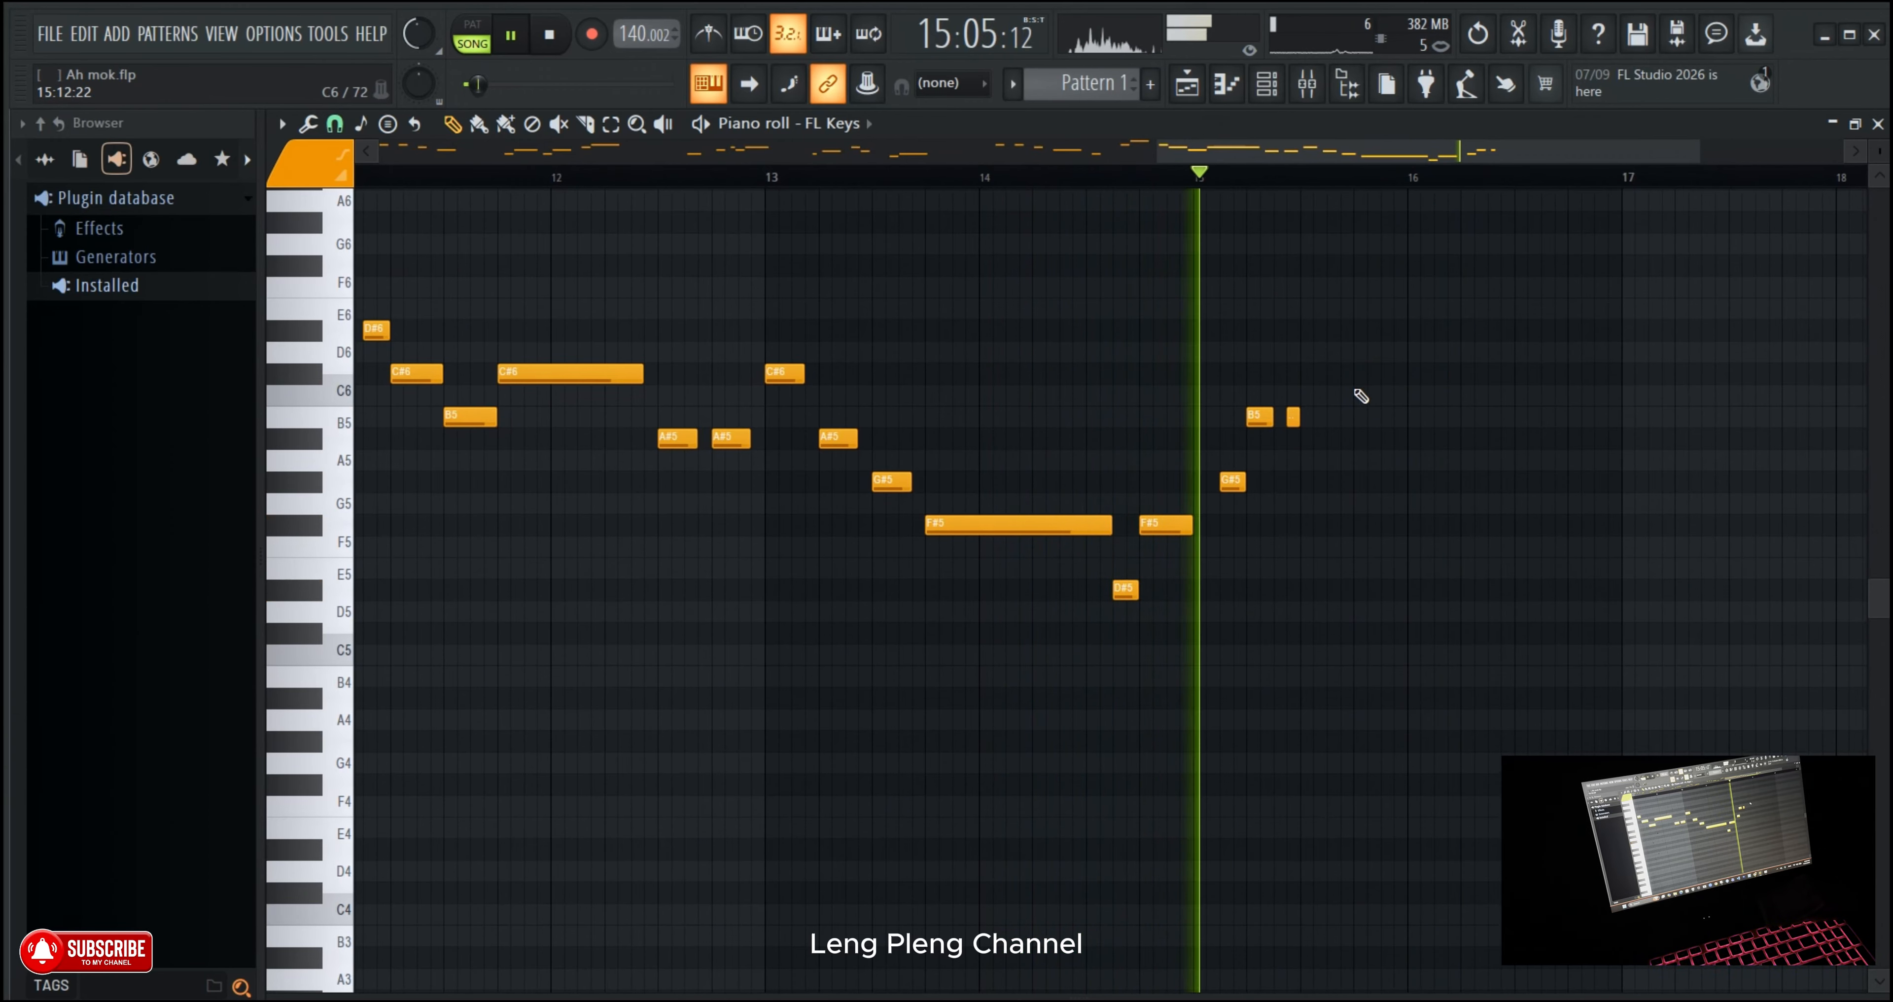
# Step: Replace the short B5 at step 8 of bar 15 with a one-step B5 at step 9, and replay the bar
pyautogui.rightClick(1292, 419)
pyautogui.click(1308, 417)
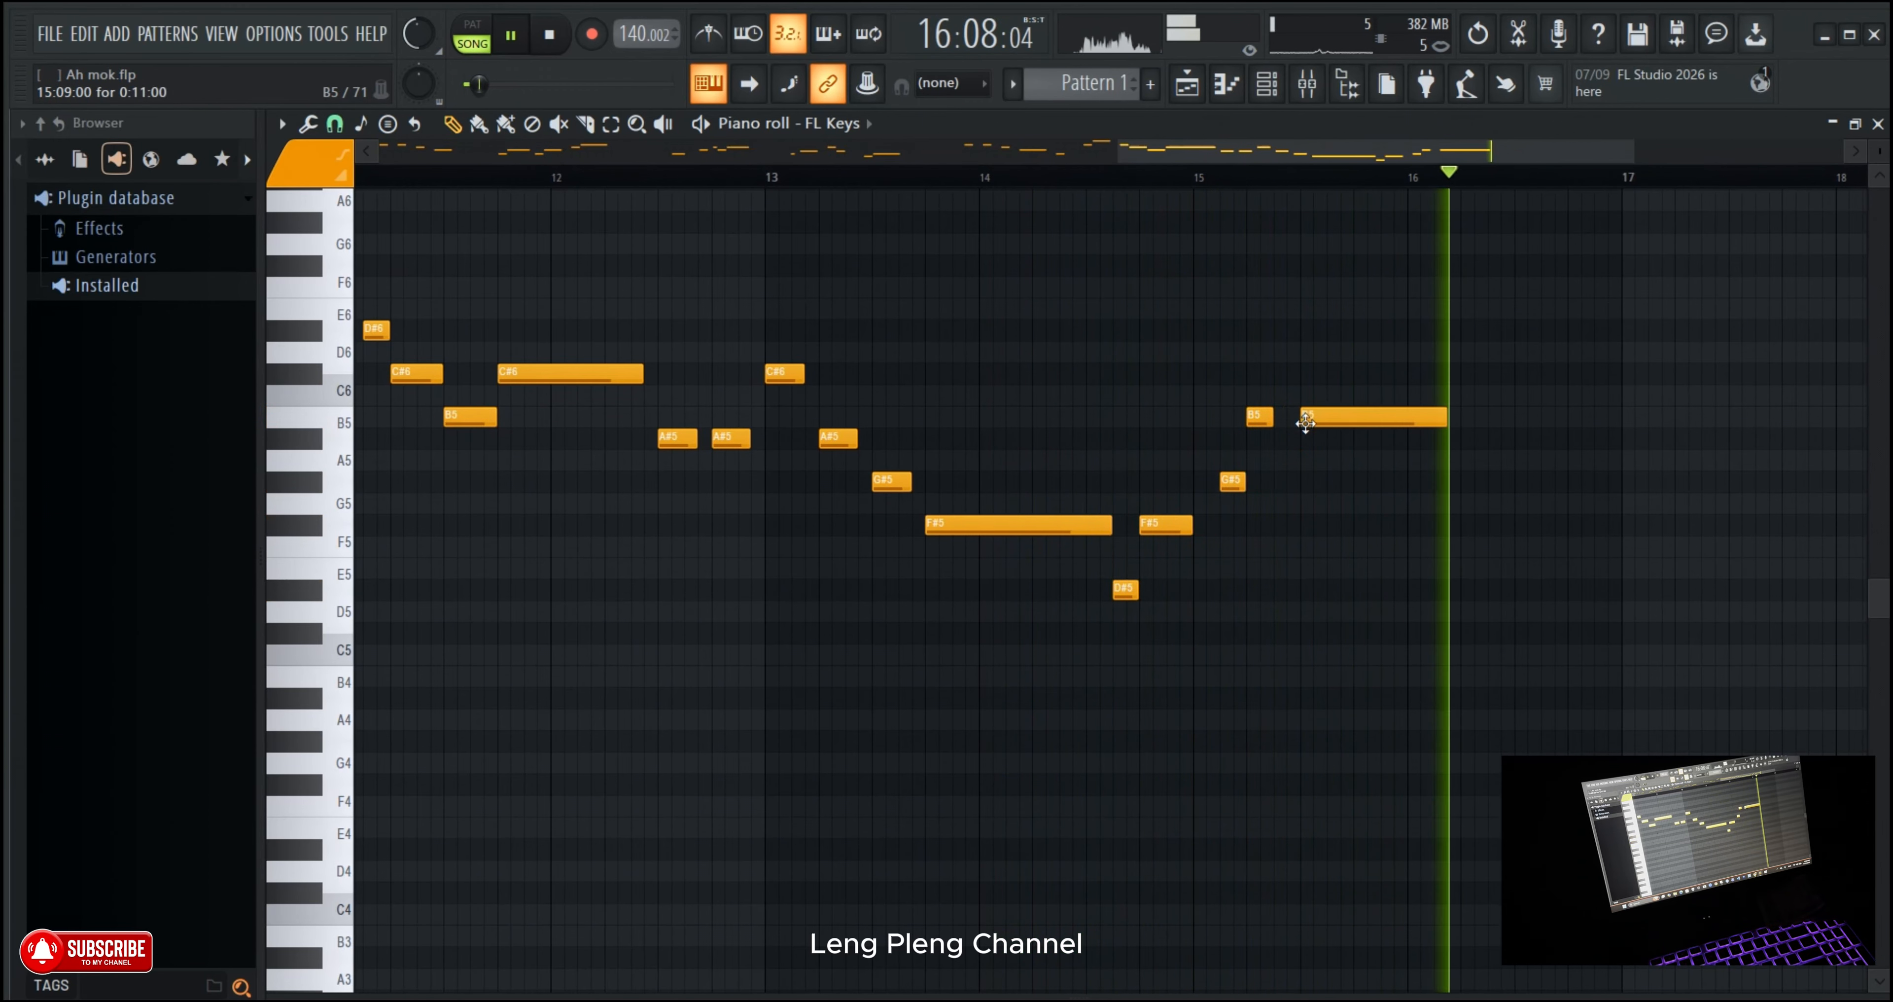
pyautogui.moveTo(1443, 417); pyautogui.dragTo(1311, 417)
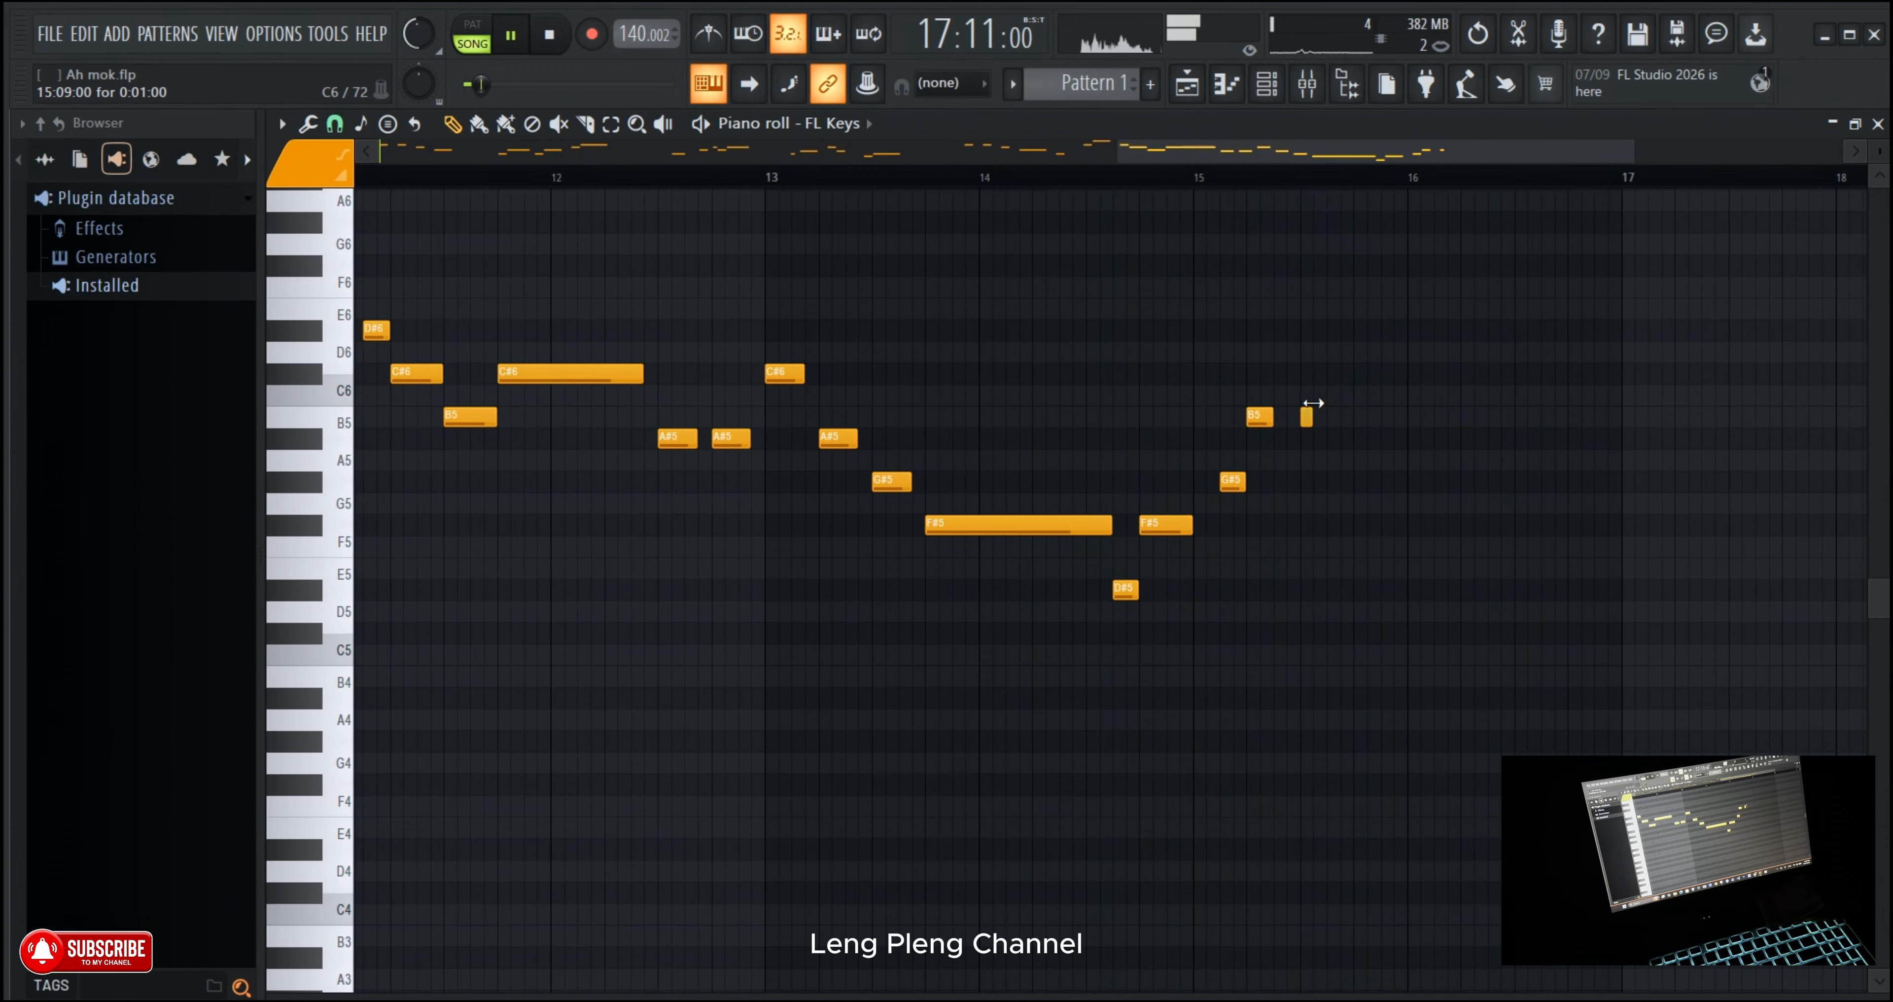
pyautogui.click(1192, 175)
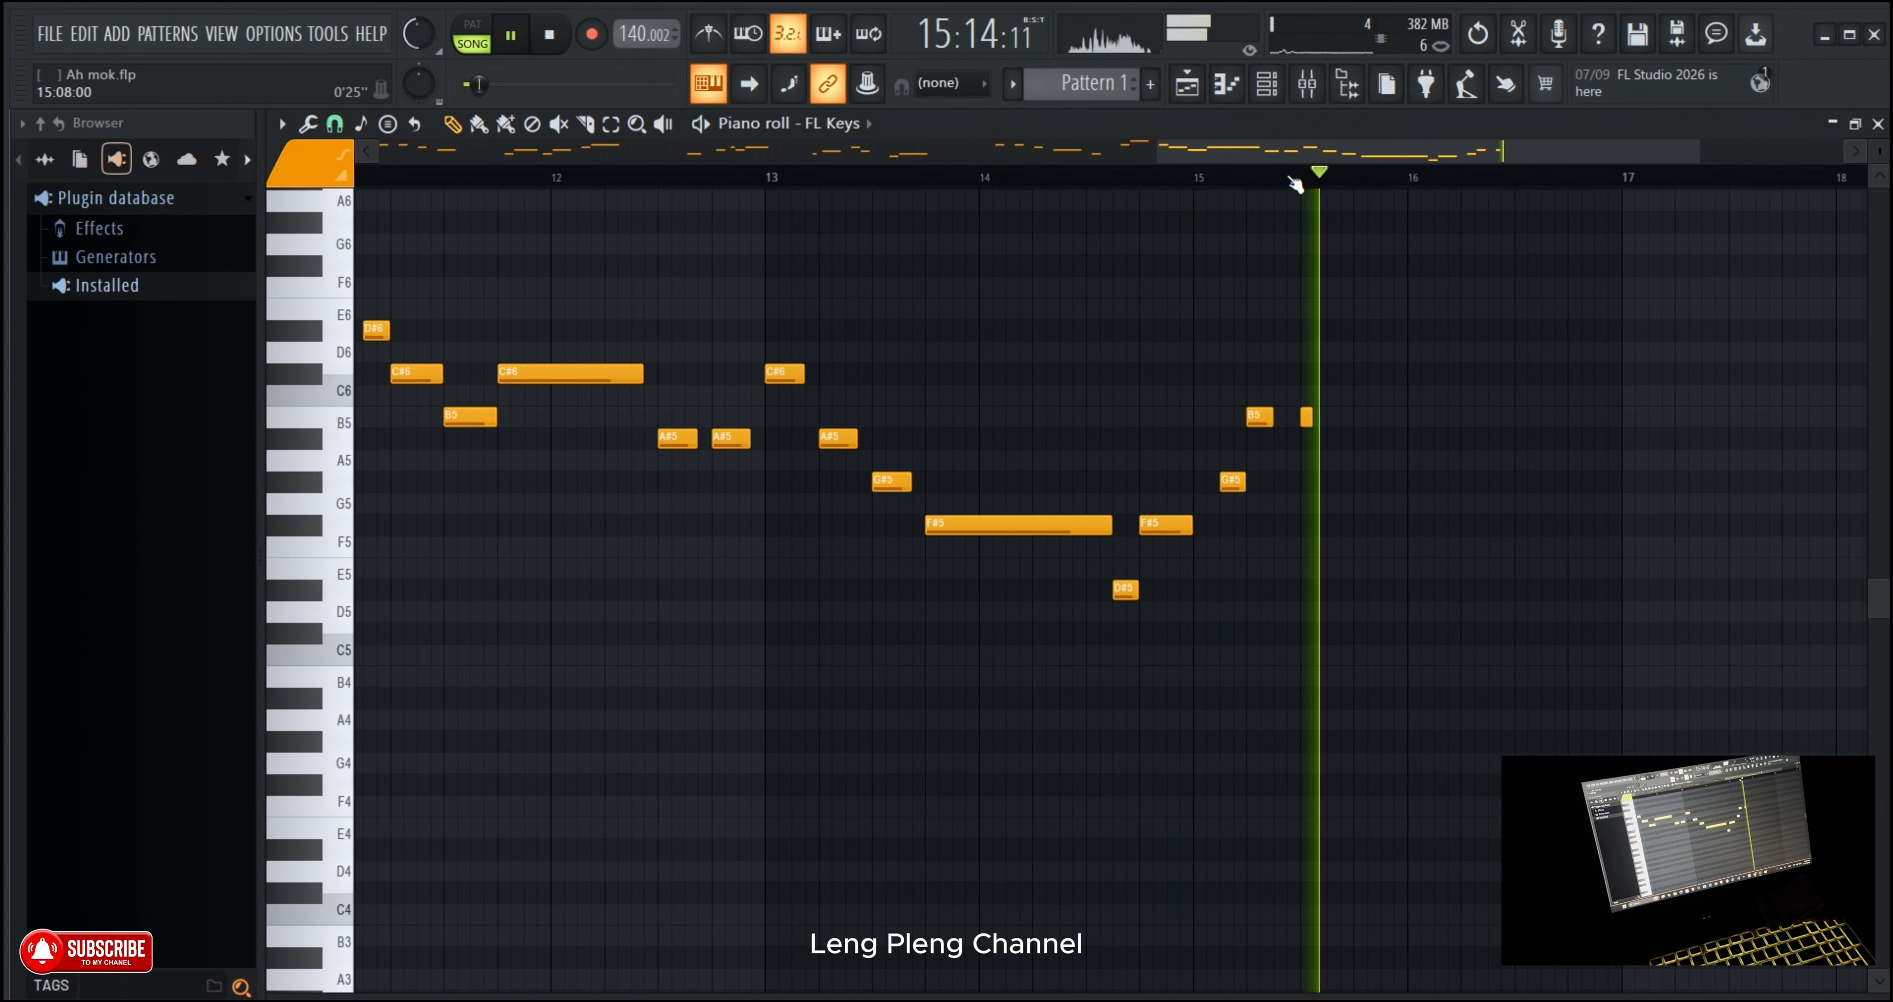
# Step: Replace bar 15's B5 at step 9 with a two-step B5 at step 11, replaying the bar to check
pyautogui.scroll(1, 1300, 417)
pyautogui.click(1341, 417)
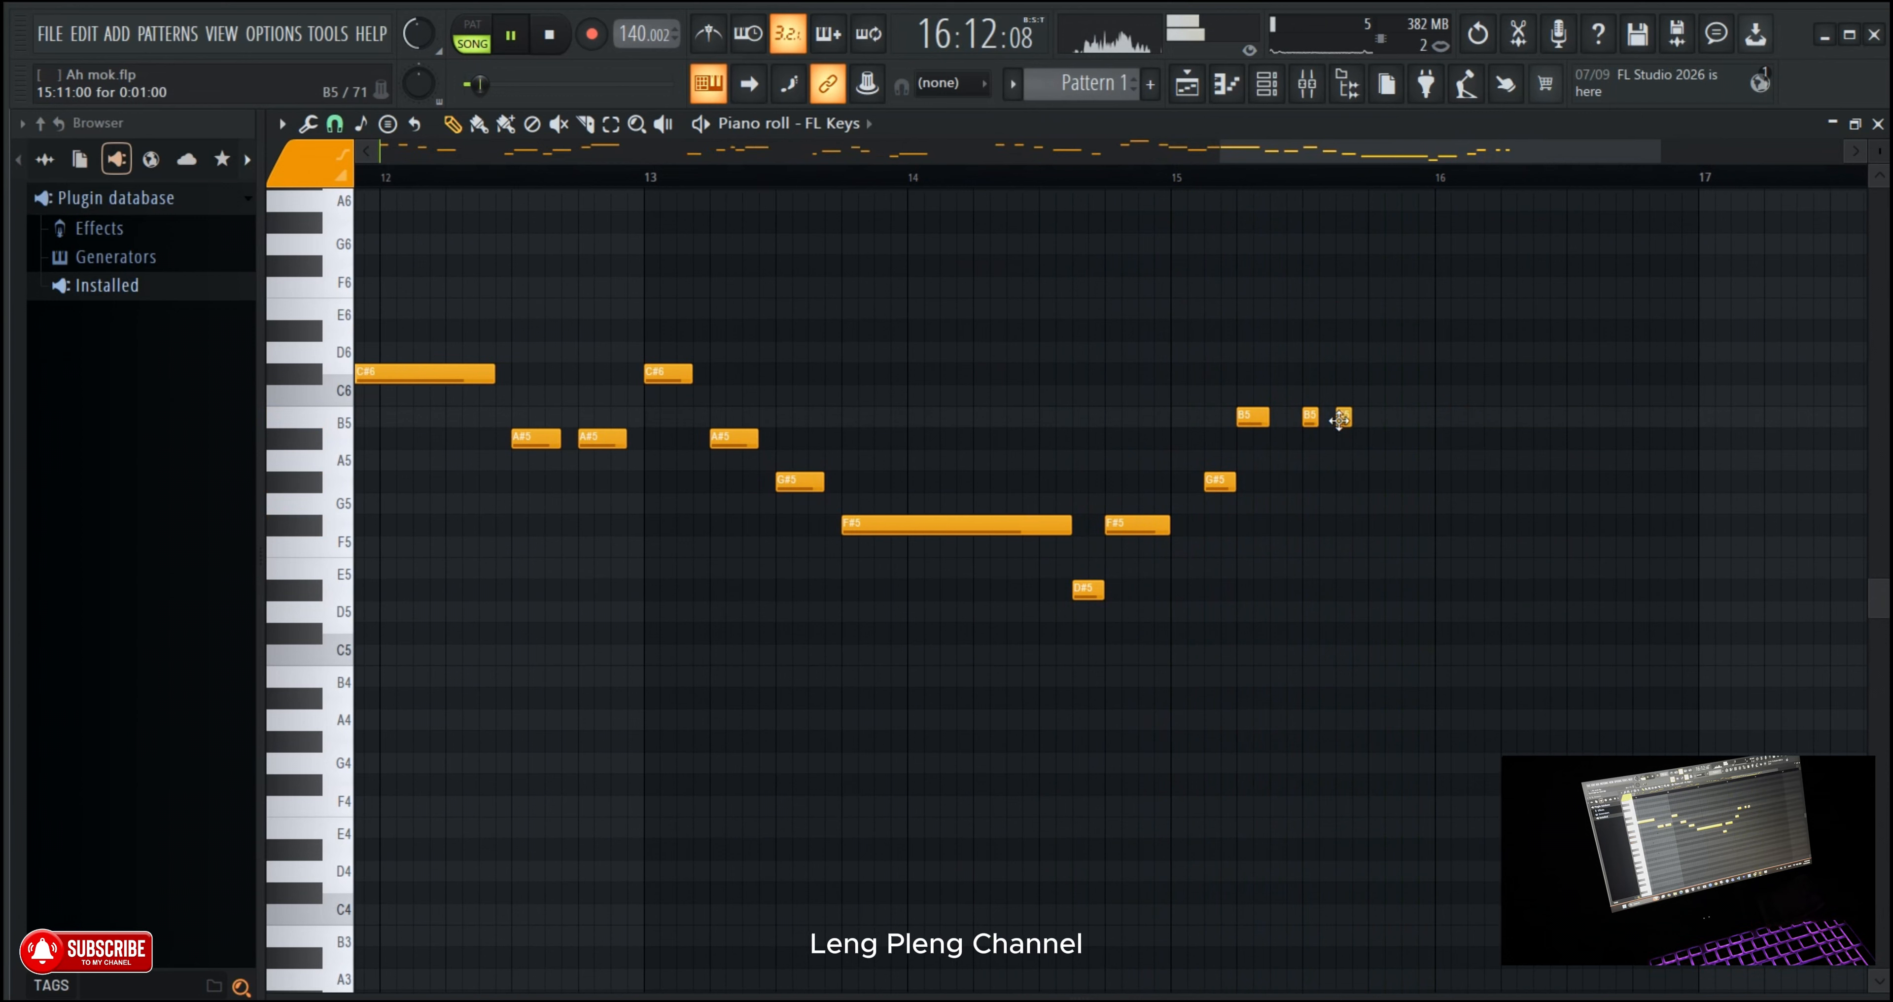
pyautogui.rightClick(1311, 416)
pyautogui.click(1196, 177)
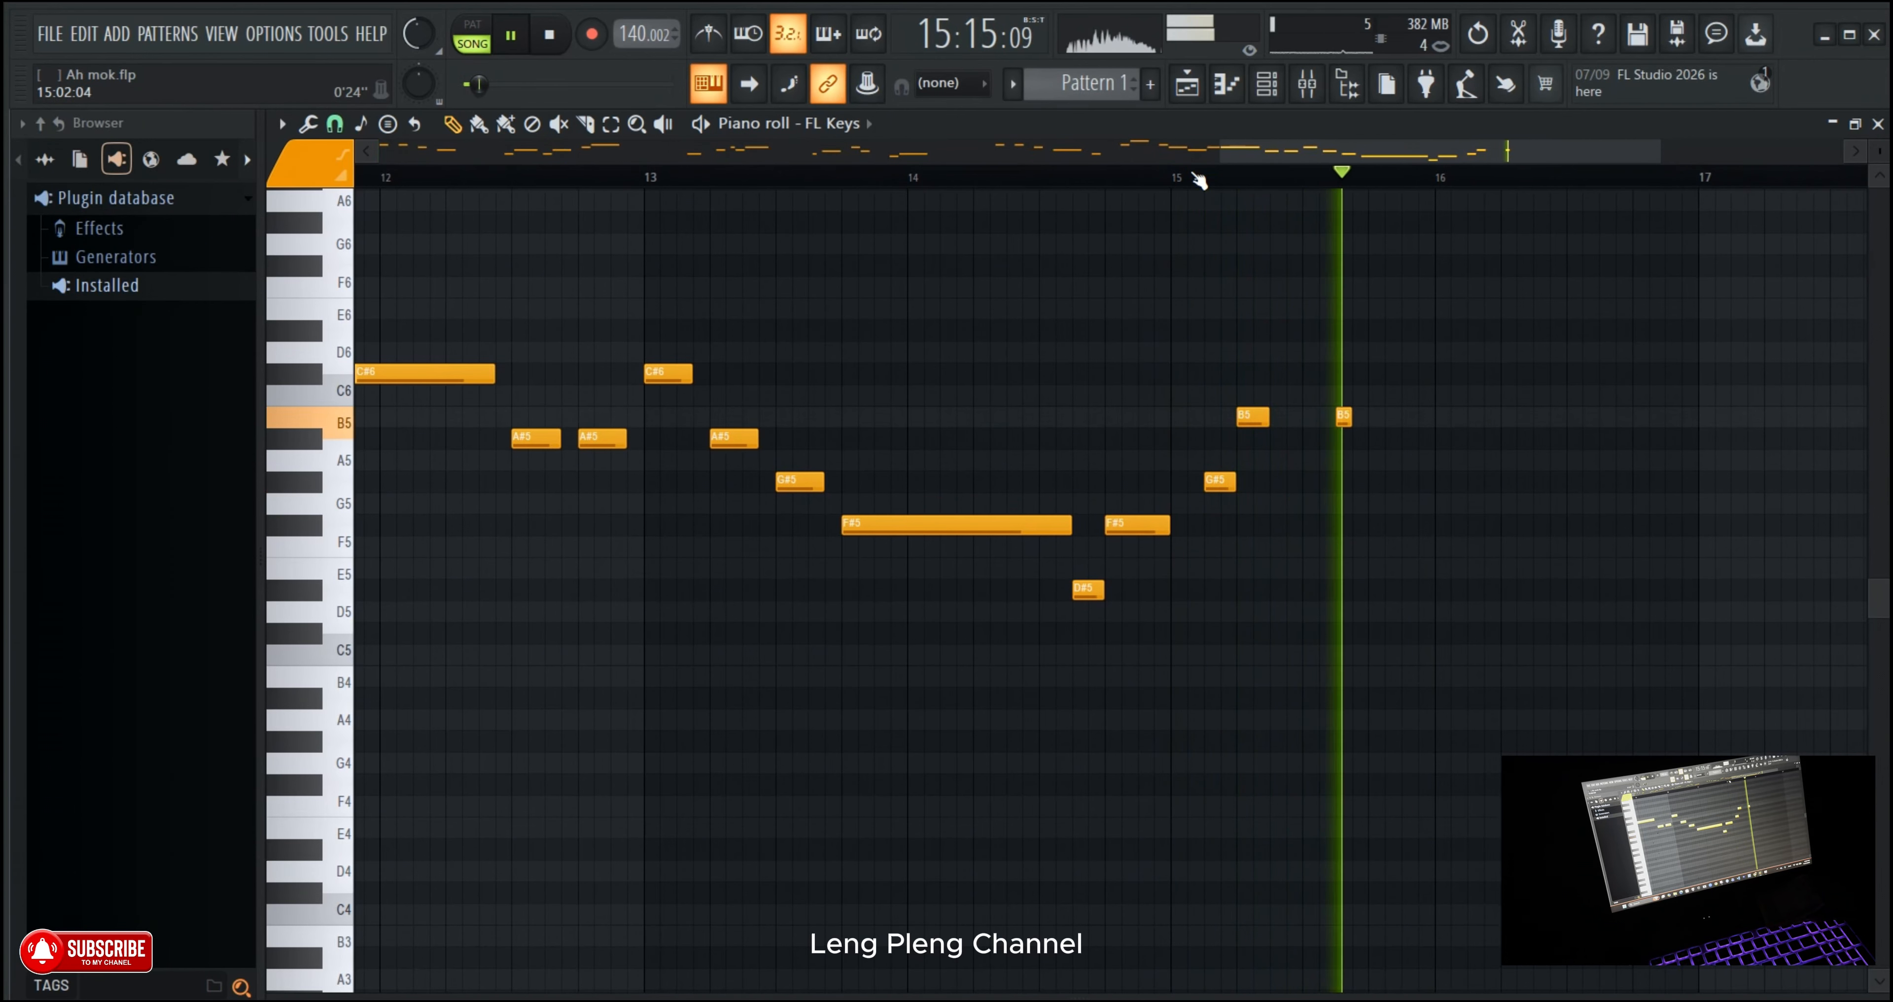
pyautogui.moveTo(1350, 419); pyautogui.dragTo(1365, 425)
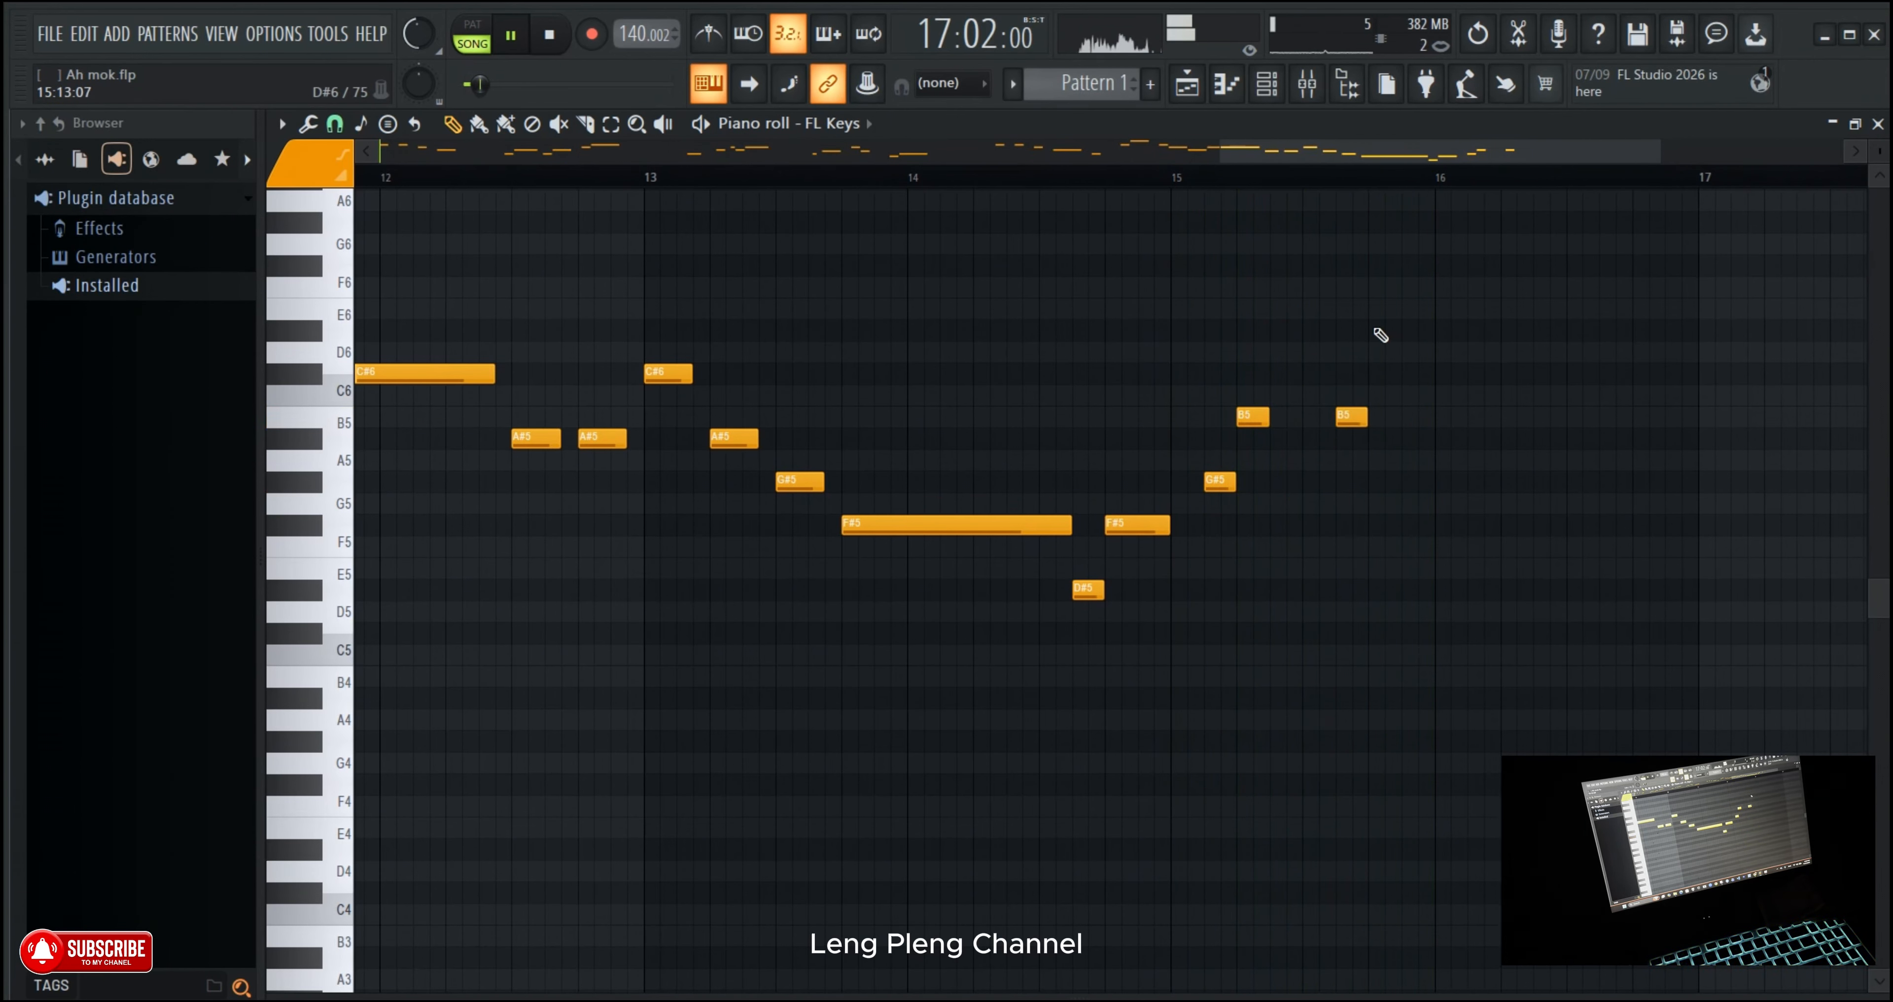
# Step: Add an eight-step C#6 at step 13 of bar 15, extending into bar 16
pyautogui.click(1376, 375)
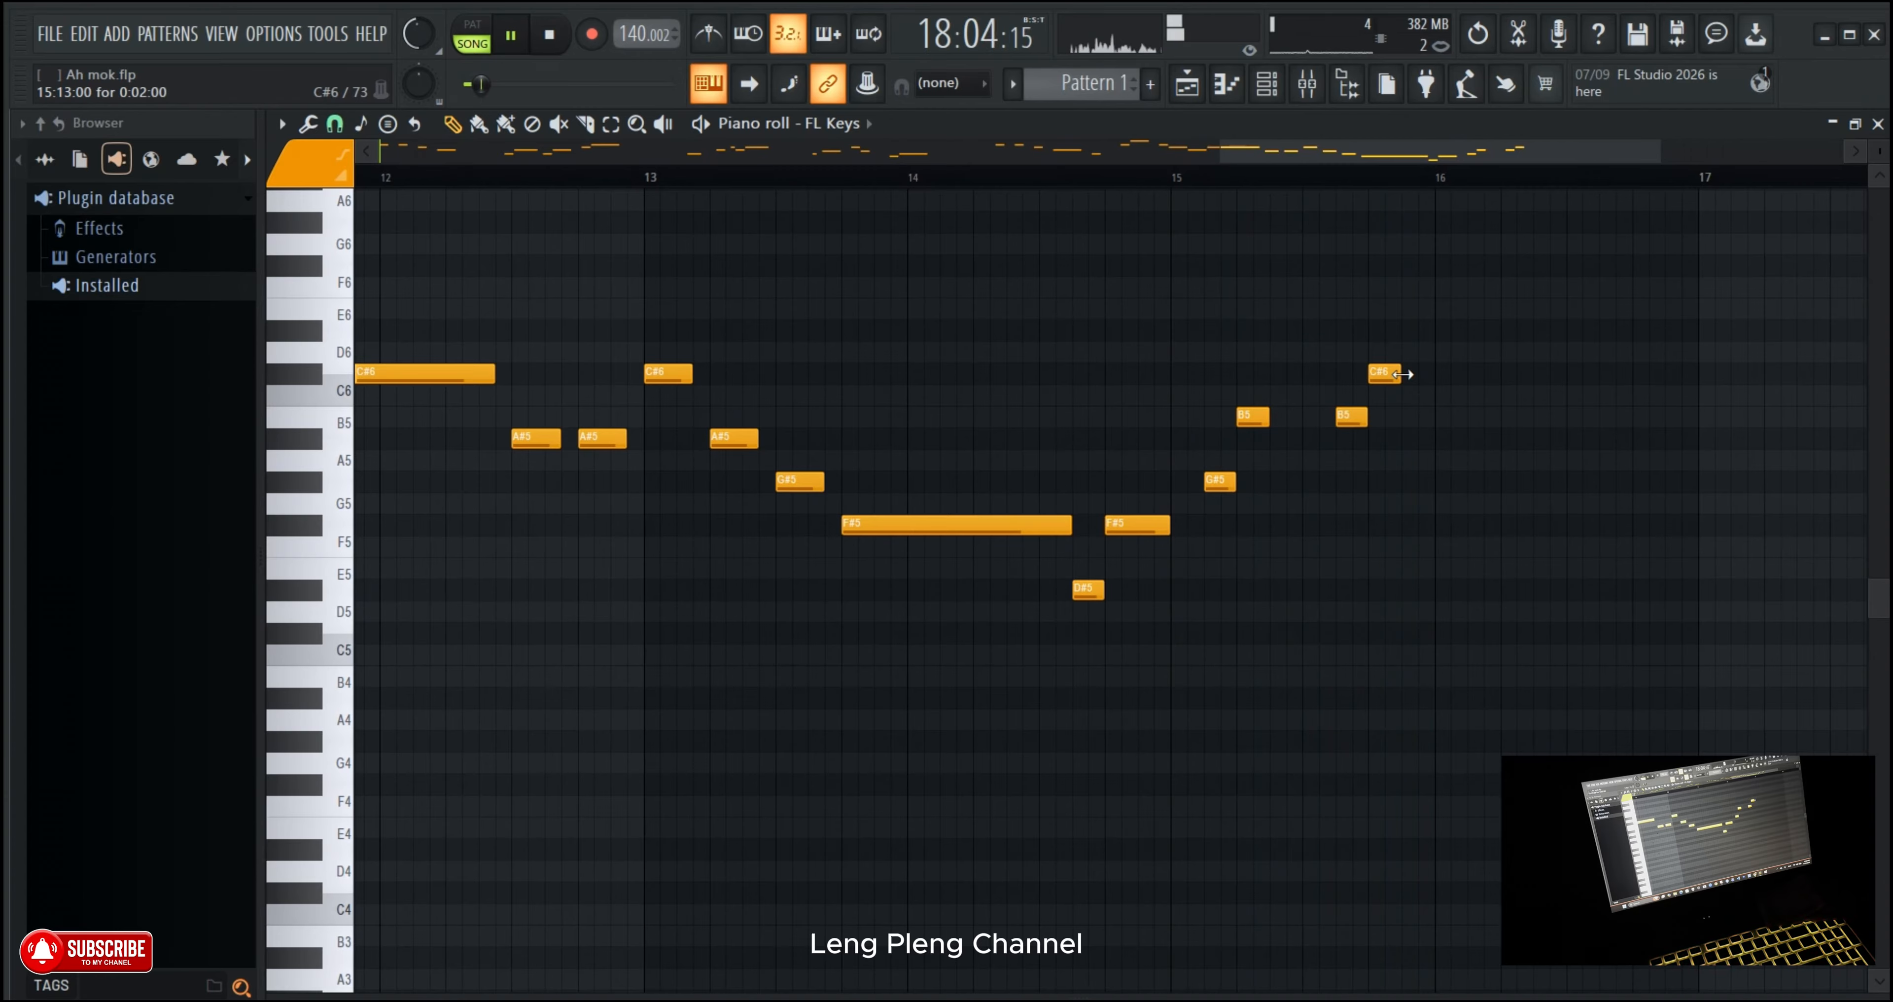
pyautogui.moveTo(1476, 386); pyautogui.dragTo(1499, 391)
pyautogui.scroll(-4, 1110, 183)
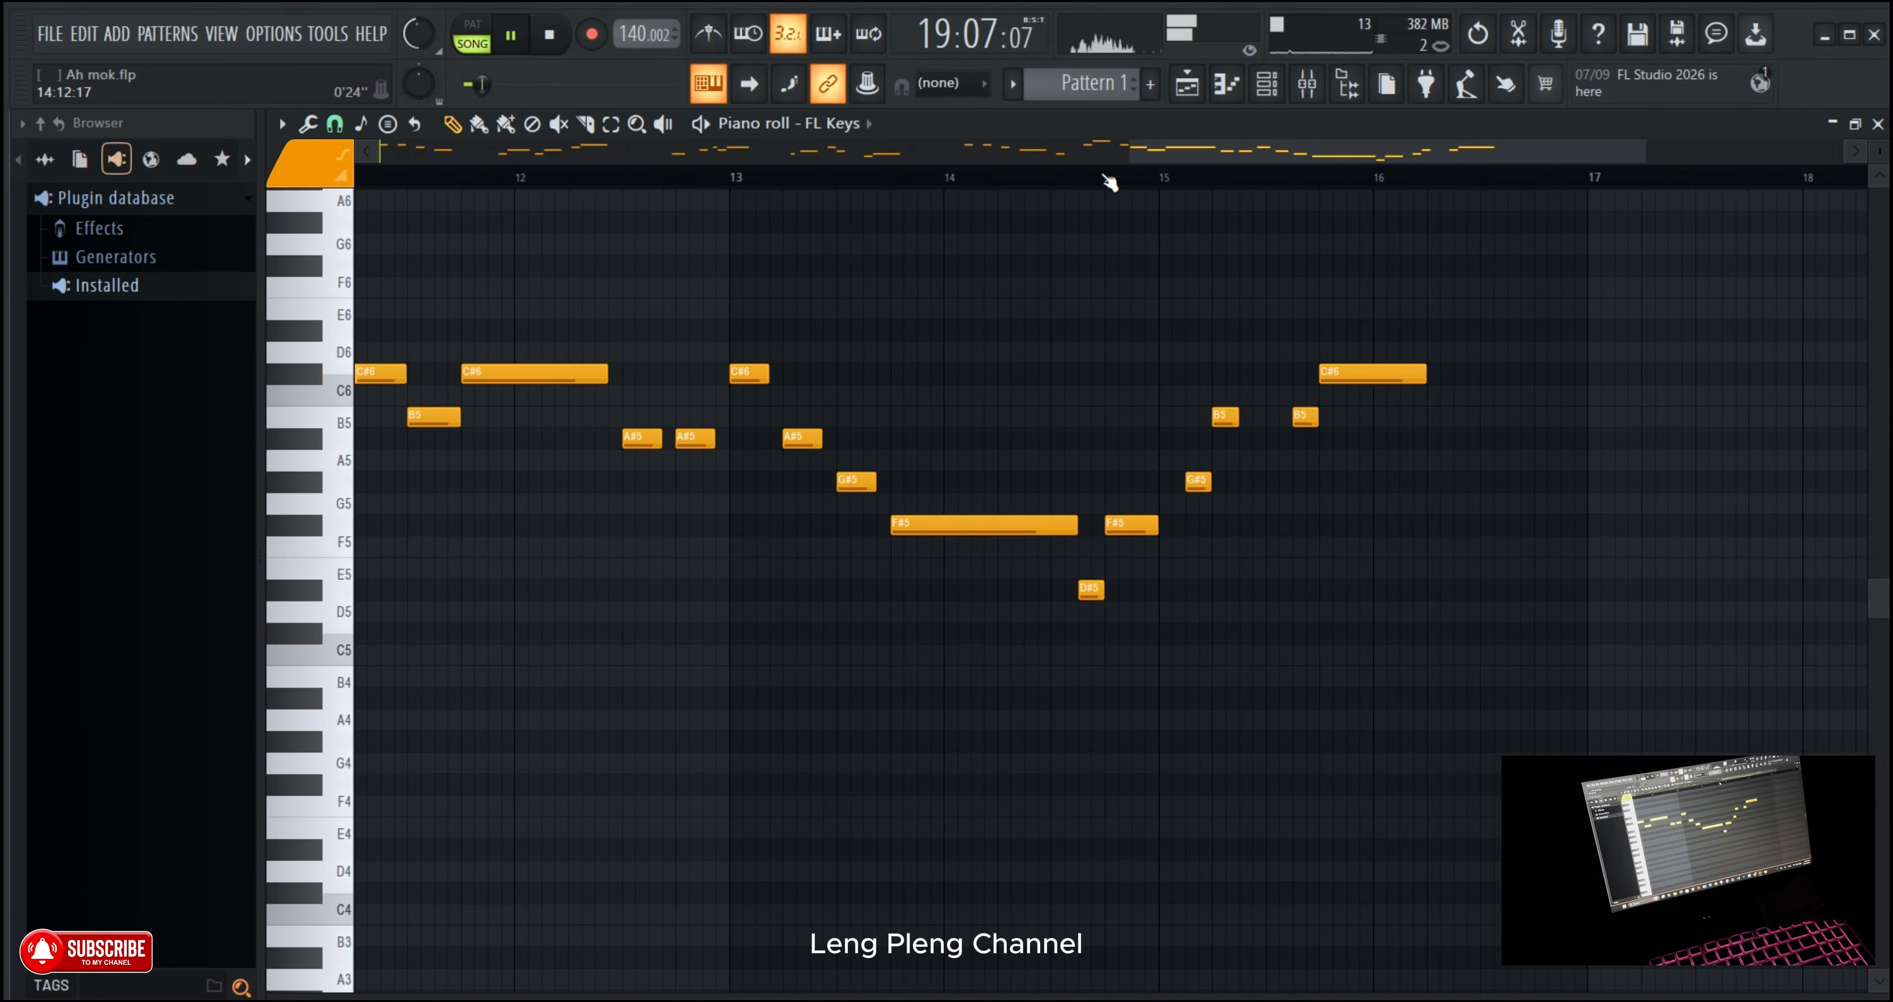
pyautogui.scroll(-2, 1110, 184)
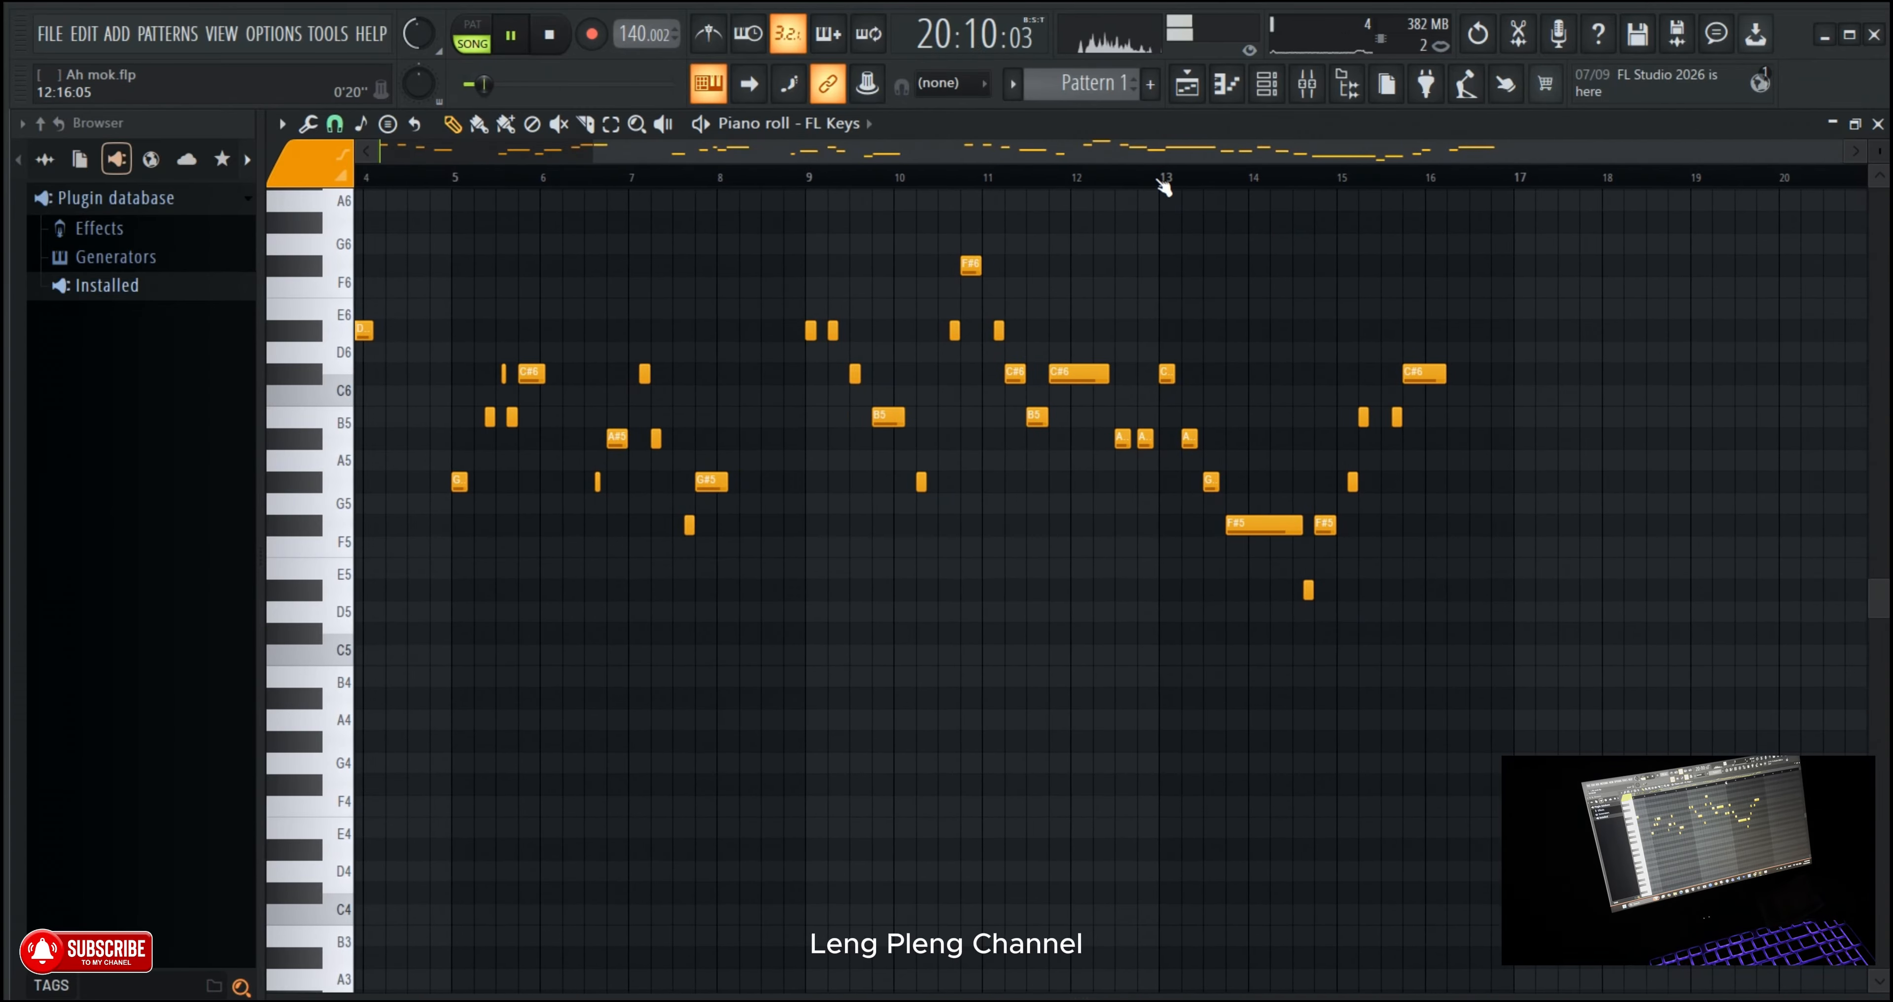
pyautogui.scroll(-2, 1164, 188)
# Step: Open the Playlist and place a copy of the Pattern 1 clip on Track 6 at about bar 18
pyautogui.click(1186, 84)
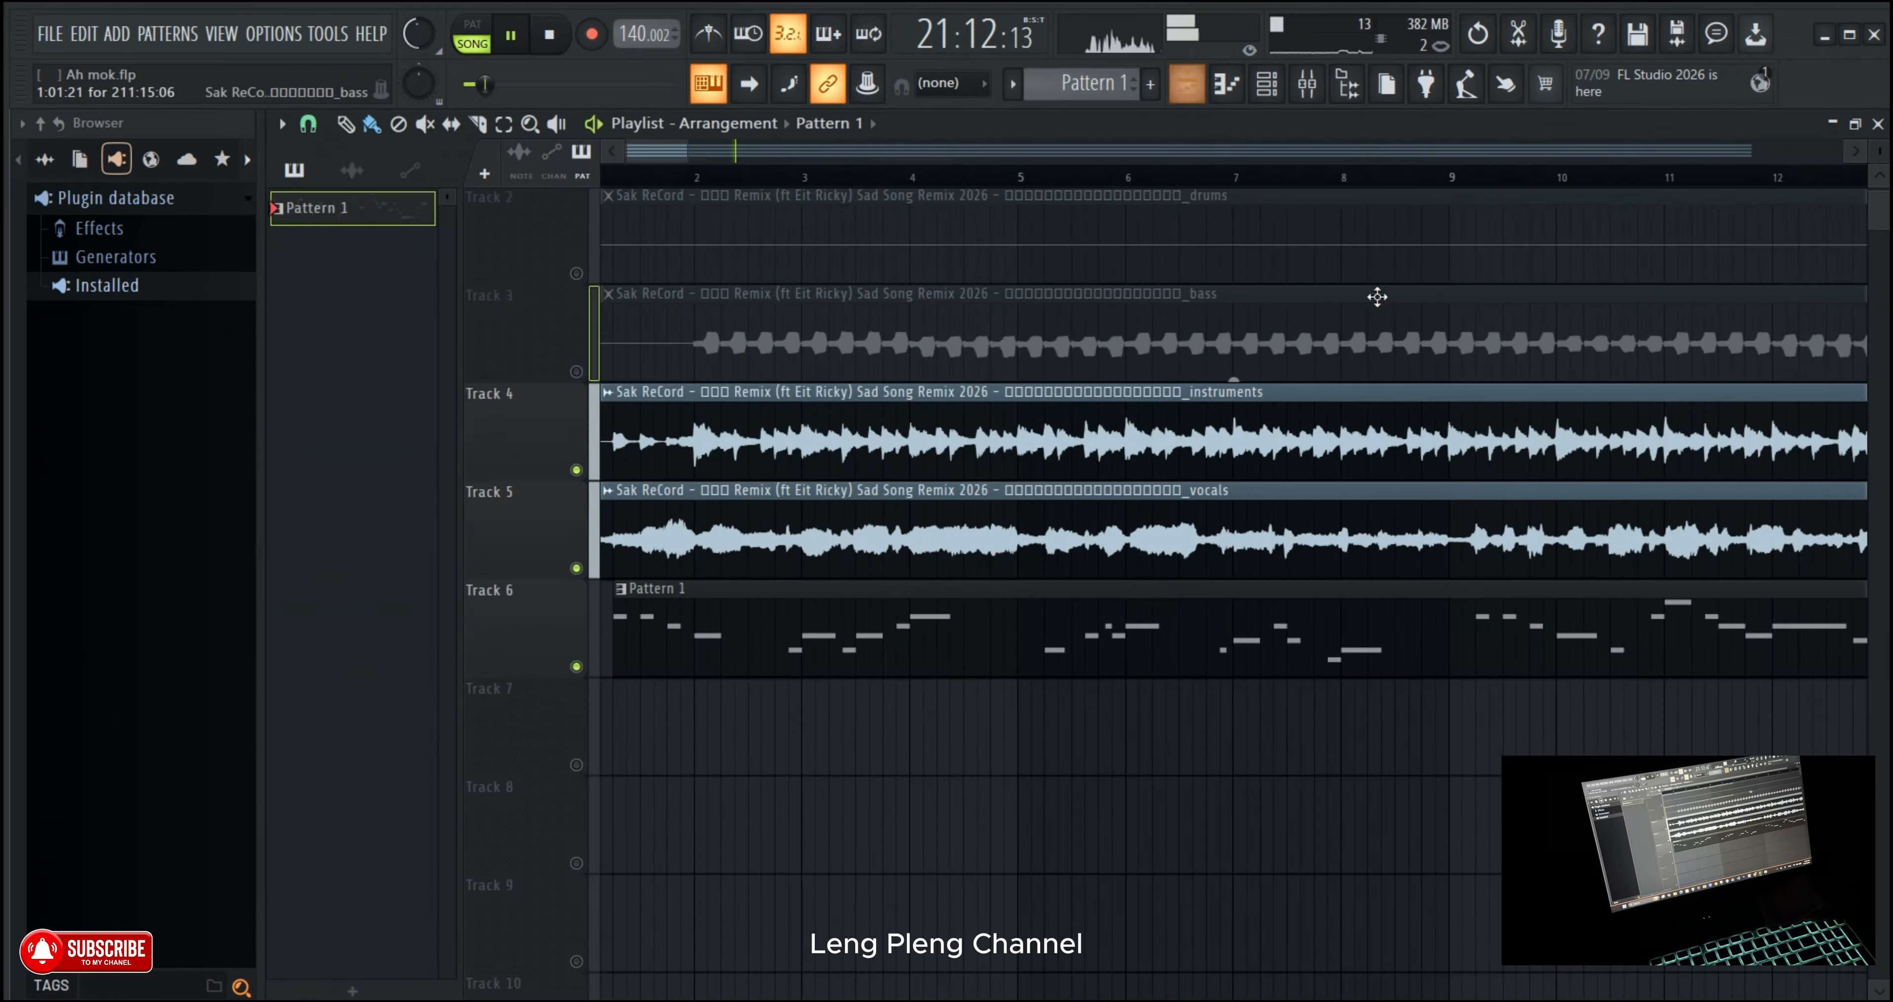
pyautogui.scroll(-4, 1408, 194)
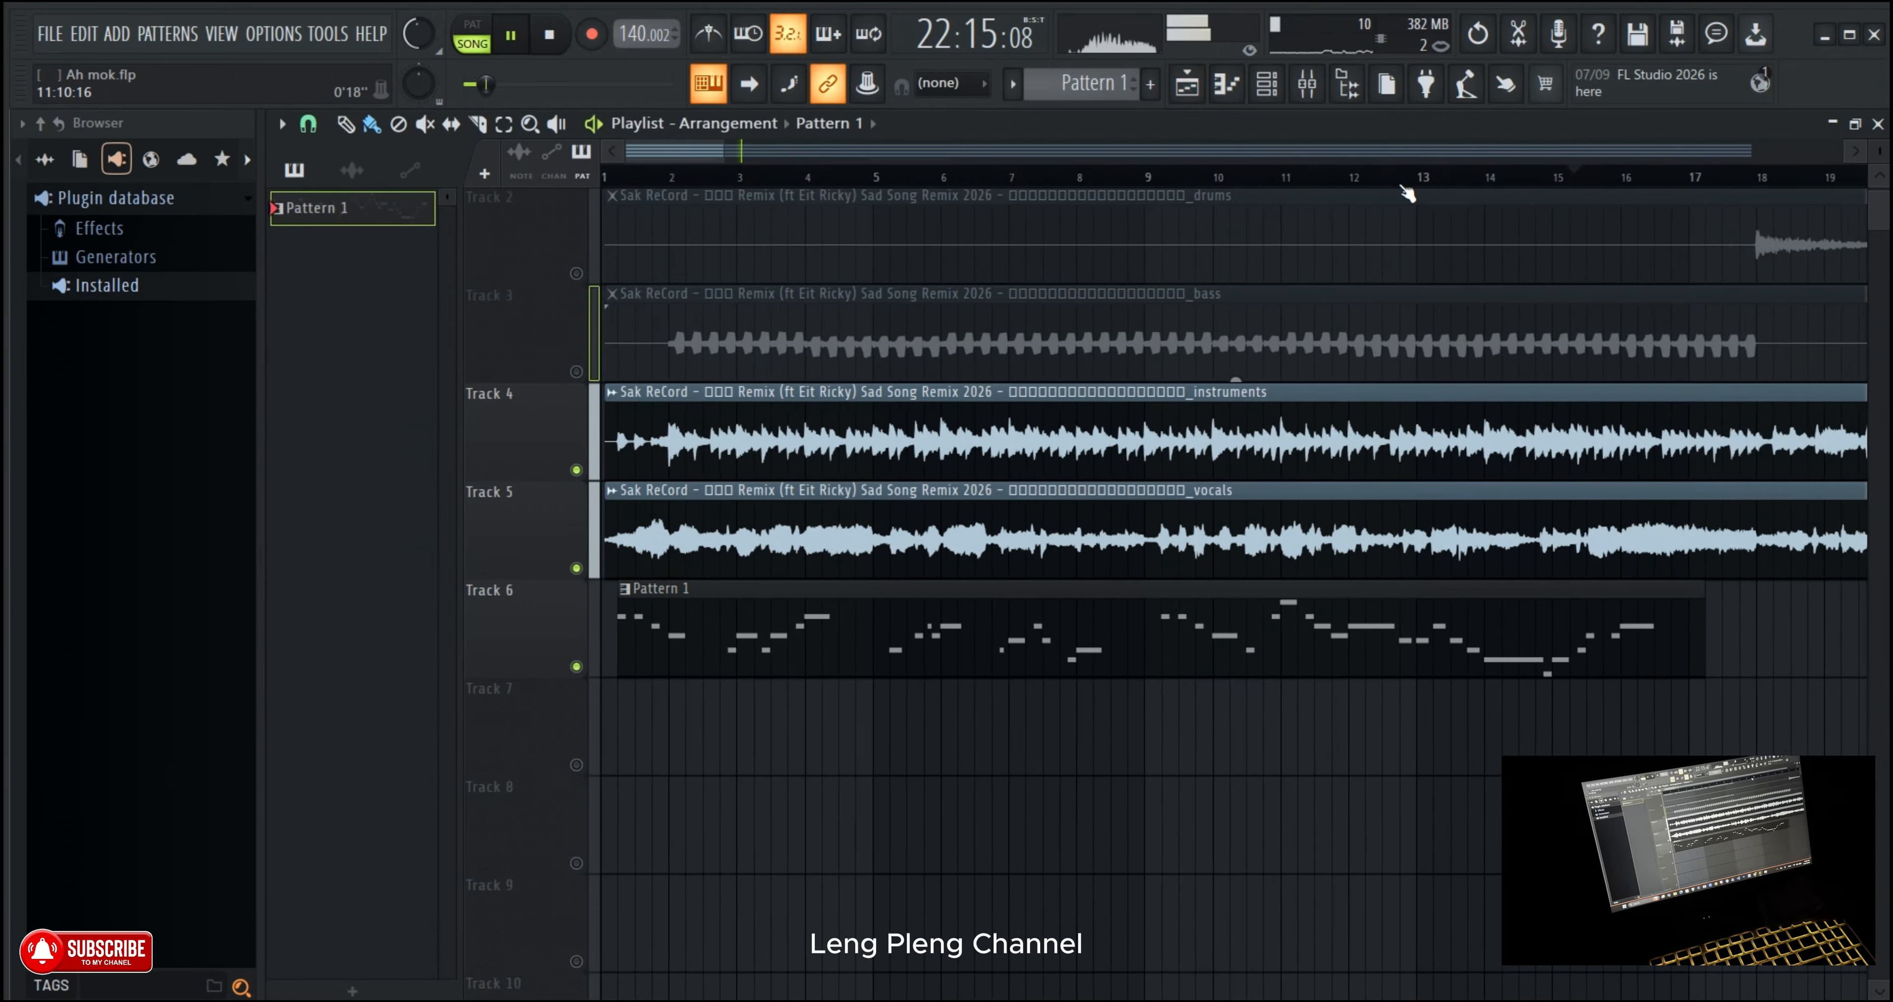
pyautogui.scroll(-1, 1408, 195)
pyautogui.moveTo(1478, 629); pyautogui.dragTo(1541, 635)
pyautogui.scroll(3, 1512, 180)
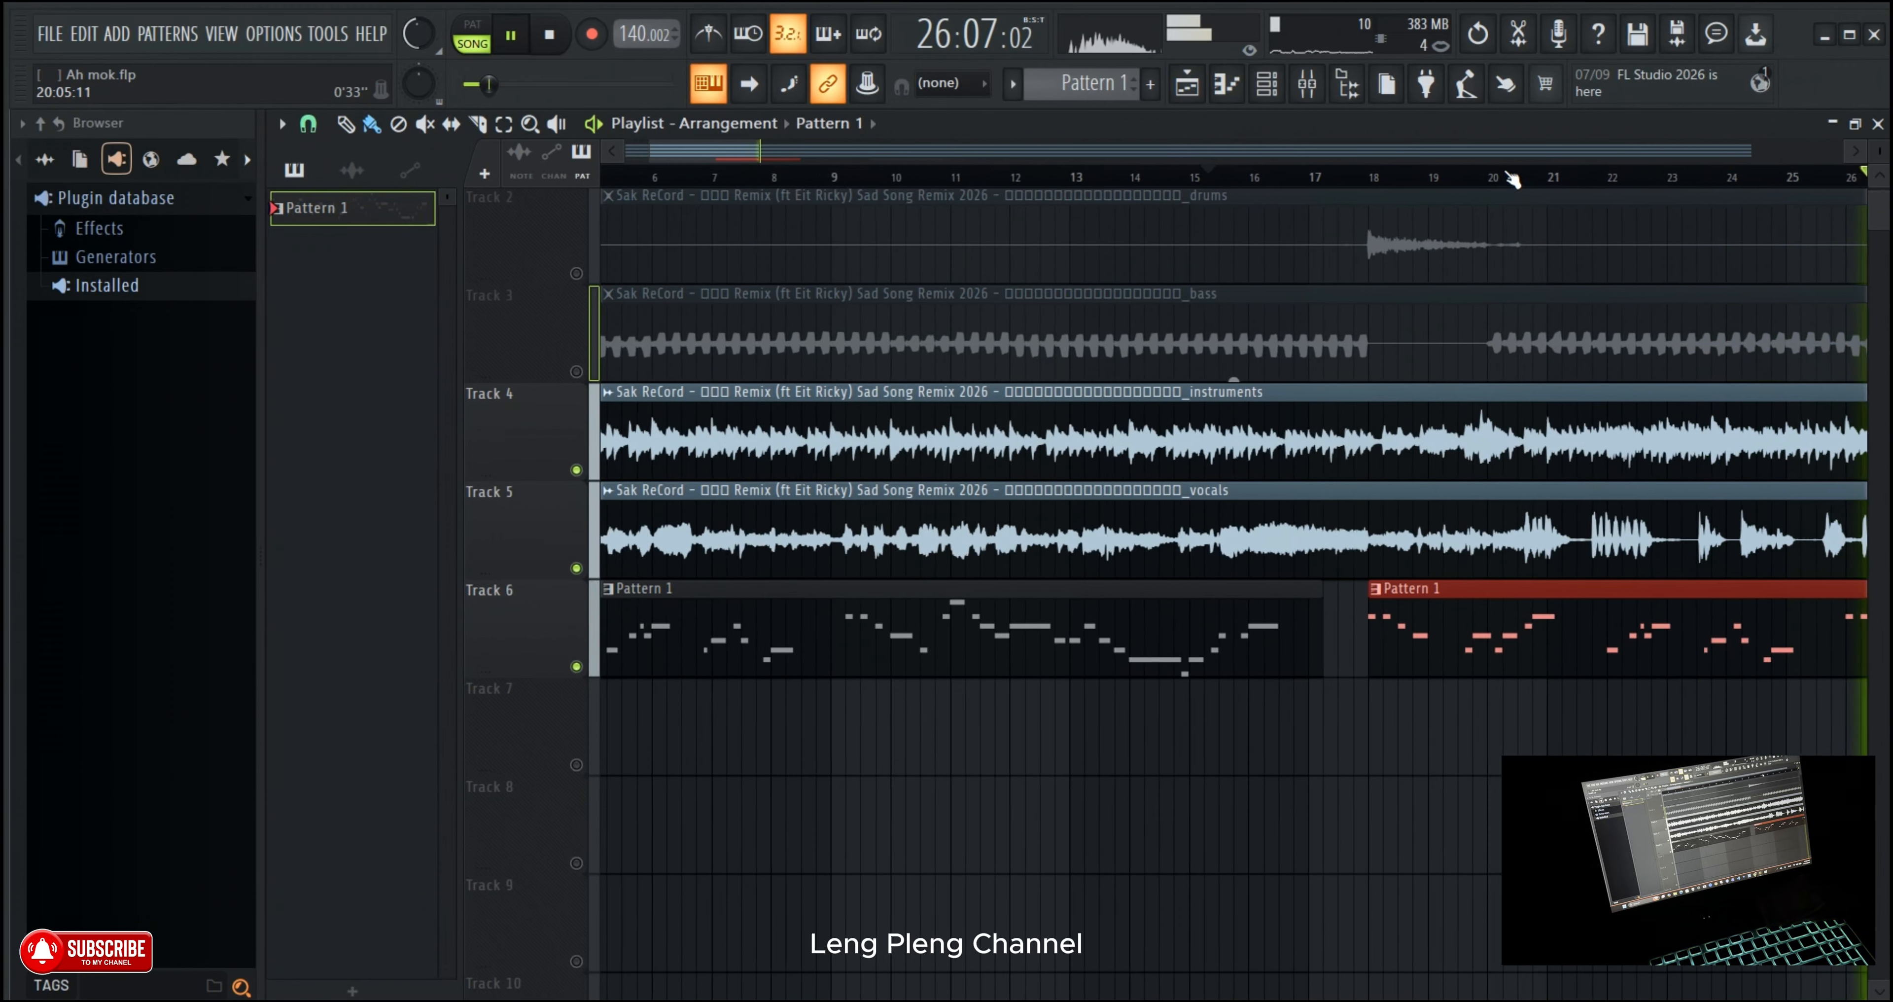
# Step: Try the copied Pattern 1 clip at 17:13:00 and at 18:05:00, replaying from bar 17 to compare it with the vocals
pyautogui.moveTo(1614, 642); pyautogui.dragTo(1595, 643)
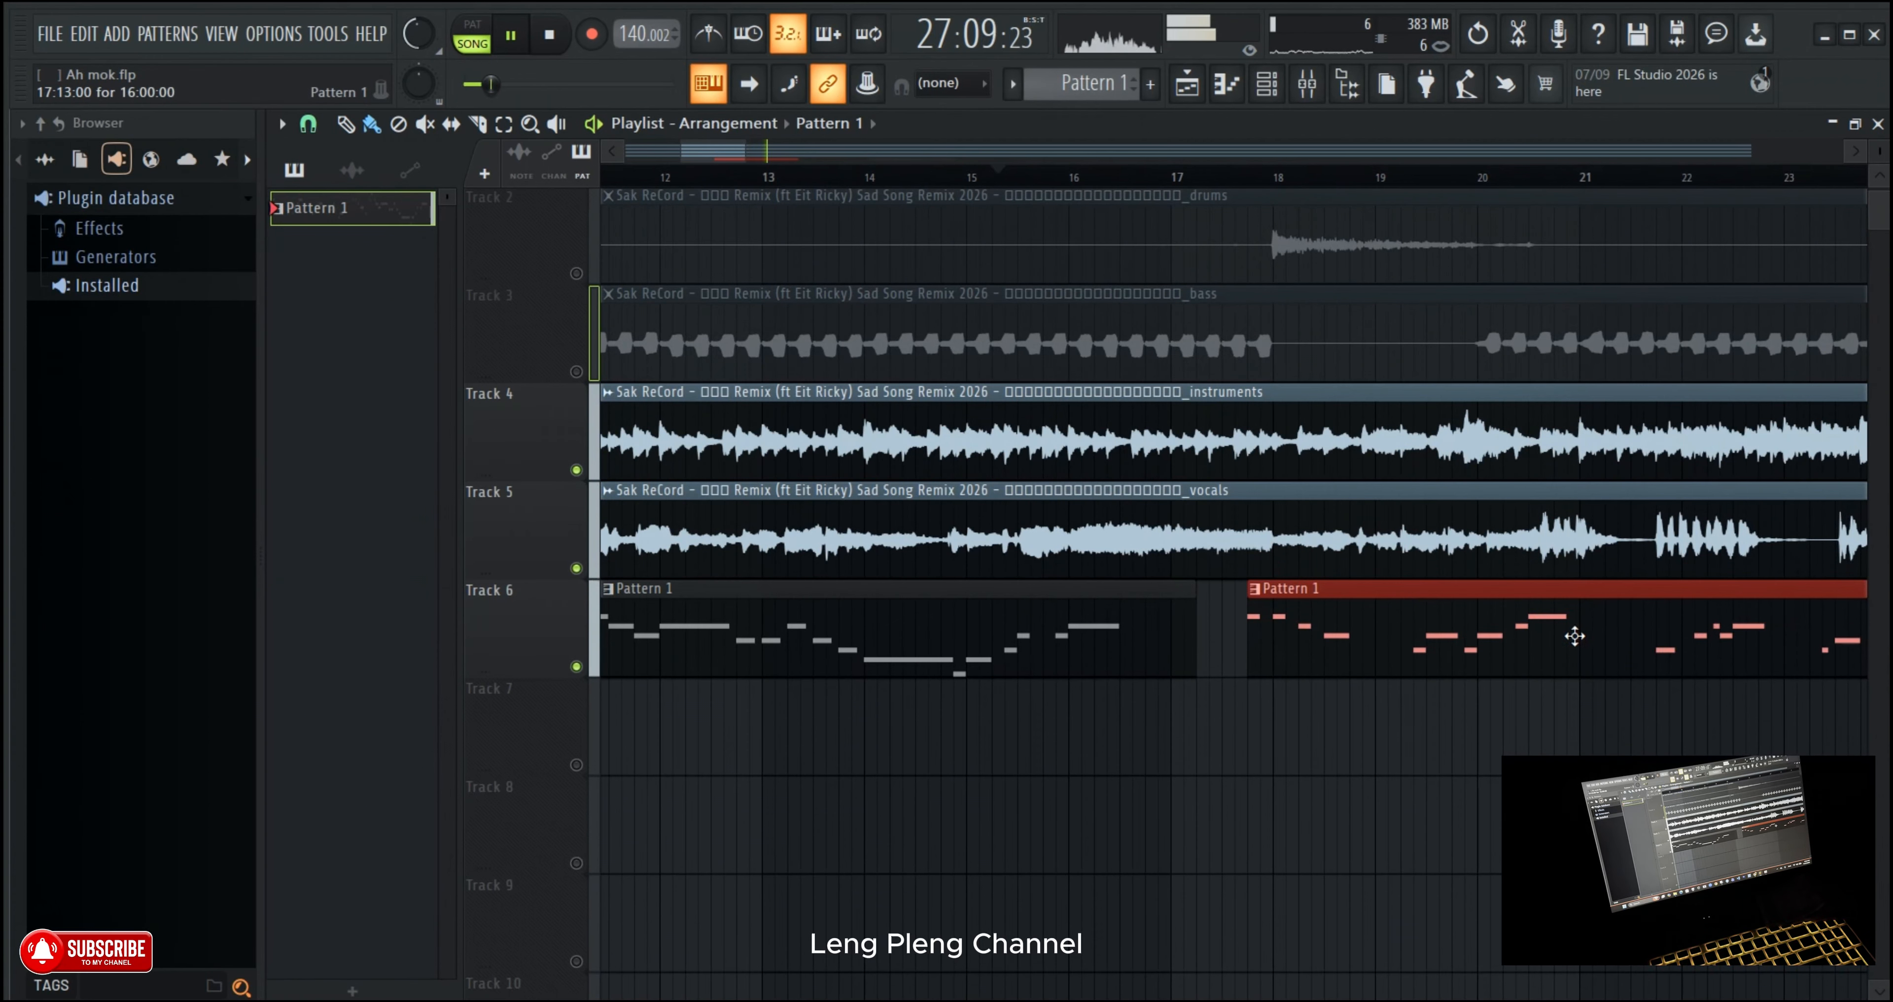
pyautogui.click(1177, 175)
pyautogui.scroll(2, 1177, 175)
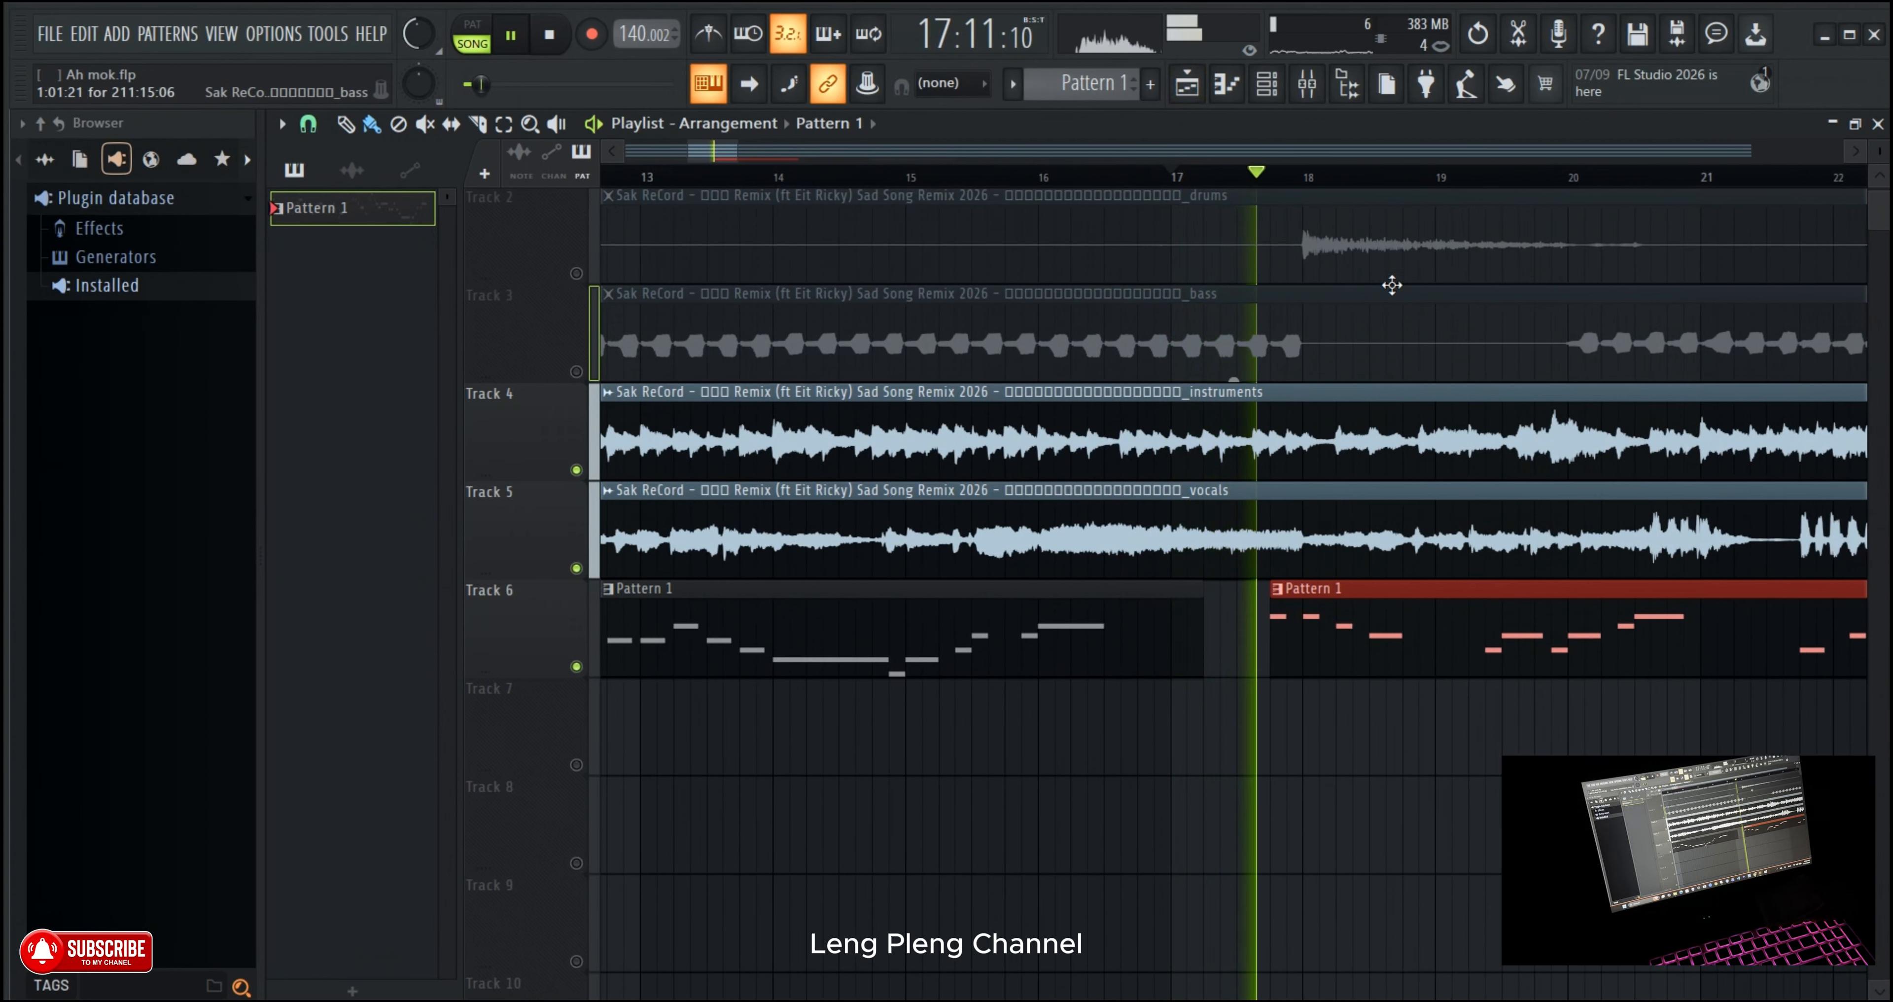
pyautogui.moveTo(1393, 617); pyautogui.dragTo(1459, 616)
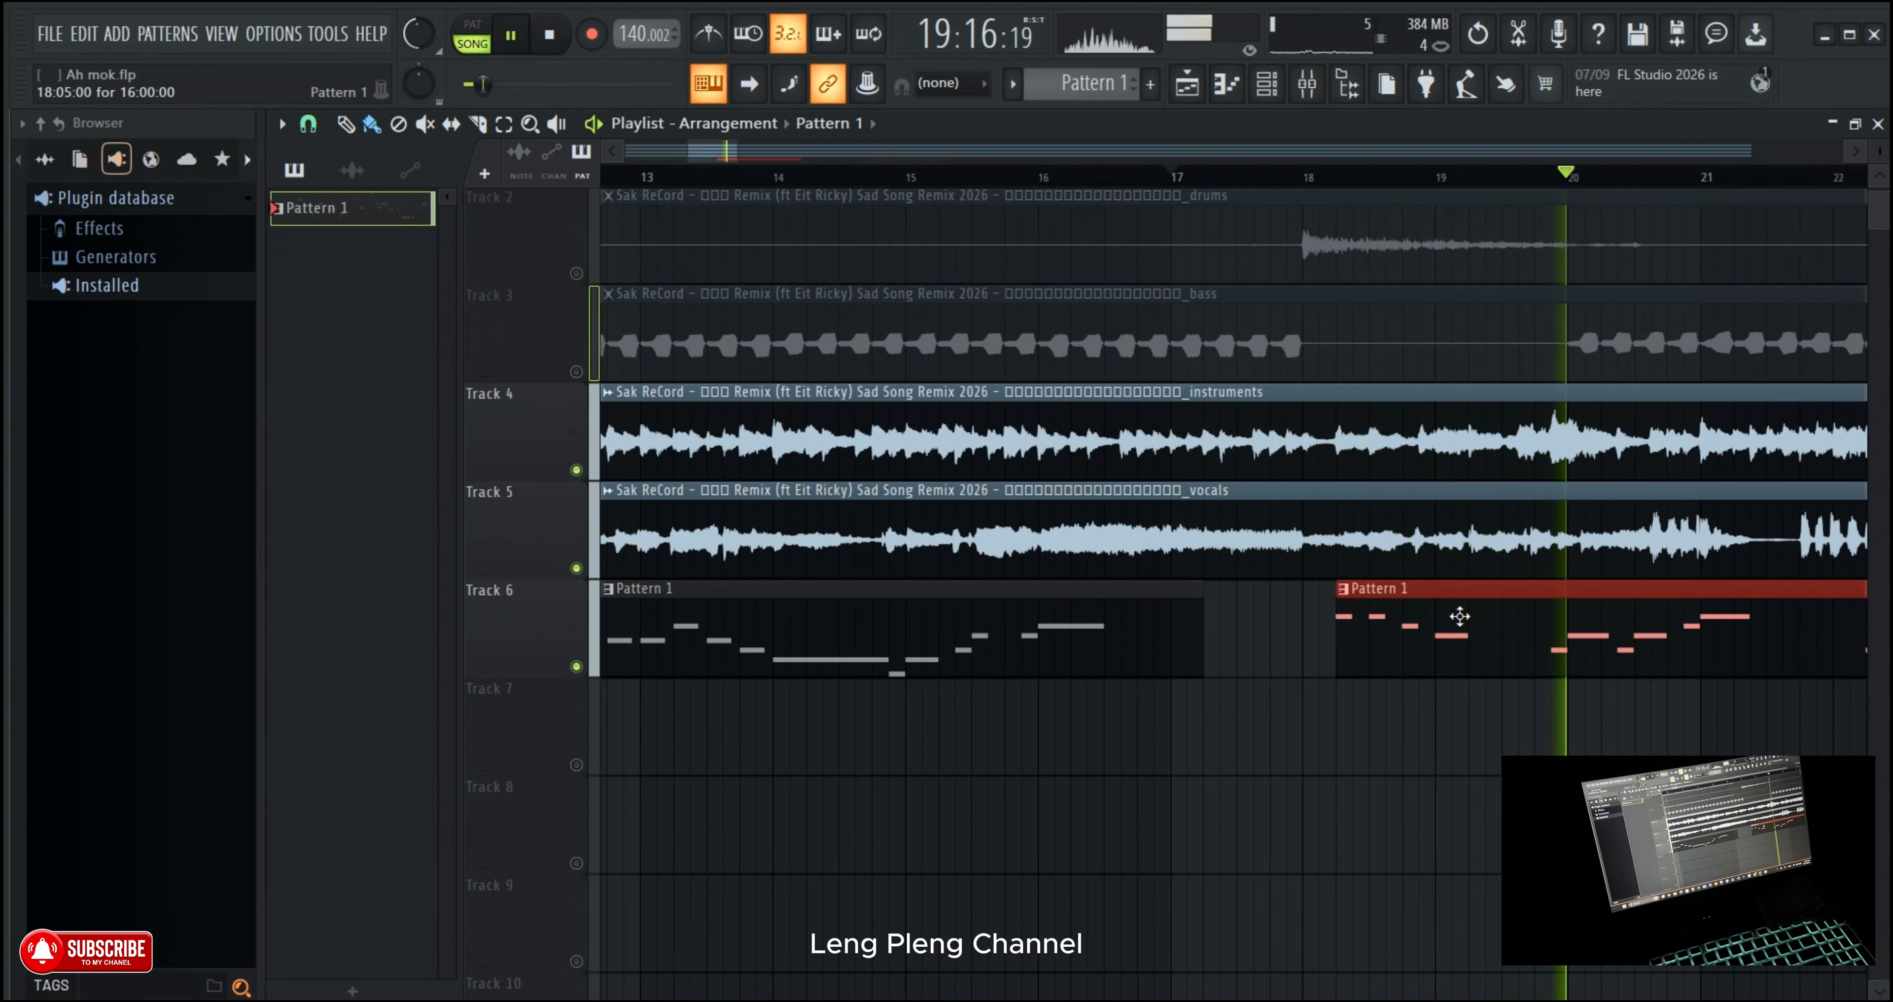
# Step: Move the copied Pattern 1 clip to 19:05:00 and fine-shift it to about 19:06
pyautogui.scroll(4, 1612, 180)
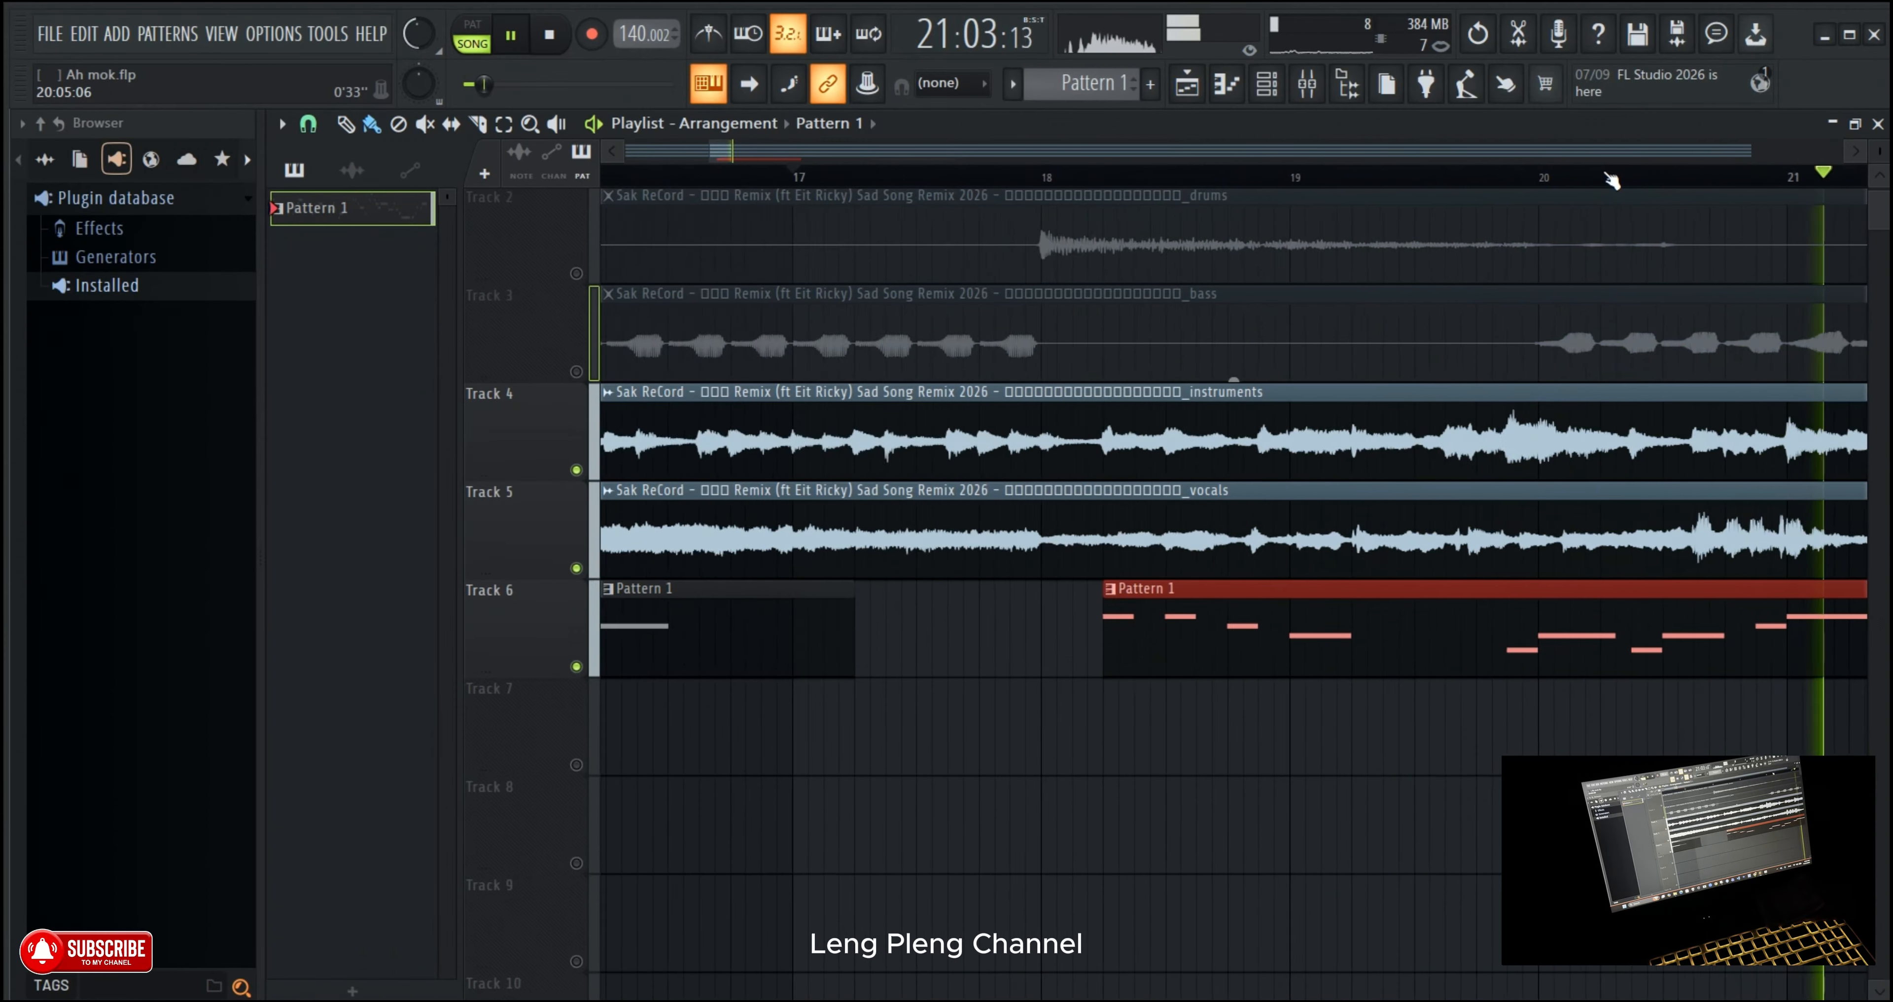
pyautogui.scroll(-4, 1612, 180)
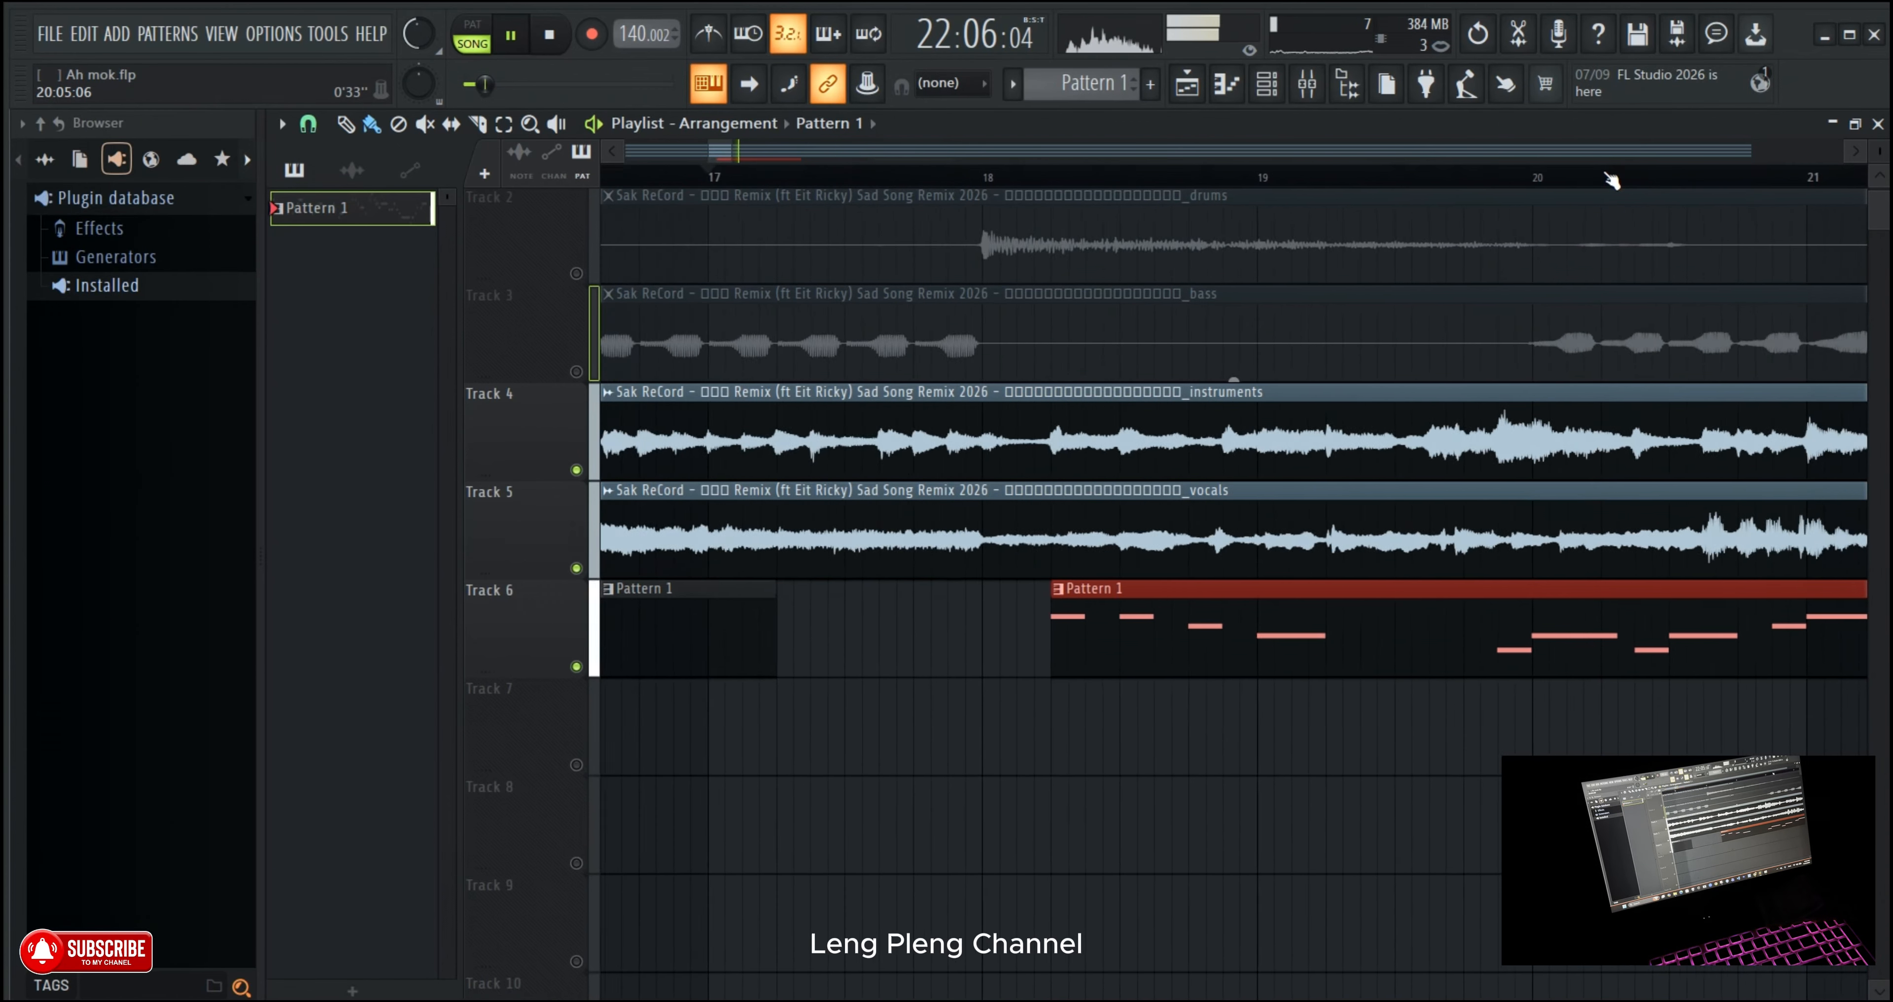
pyautogui.moveTo(1588, 604); pyautogui.dragTo(1735, 604)
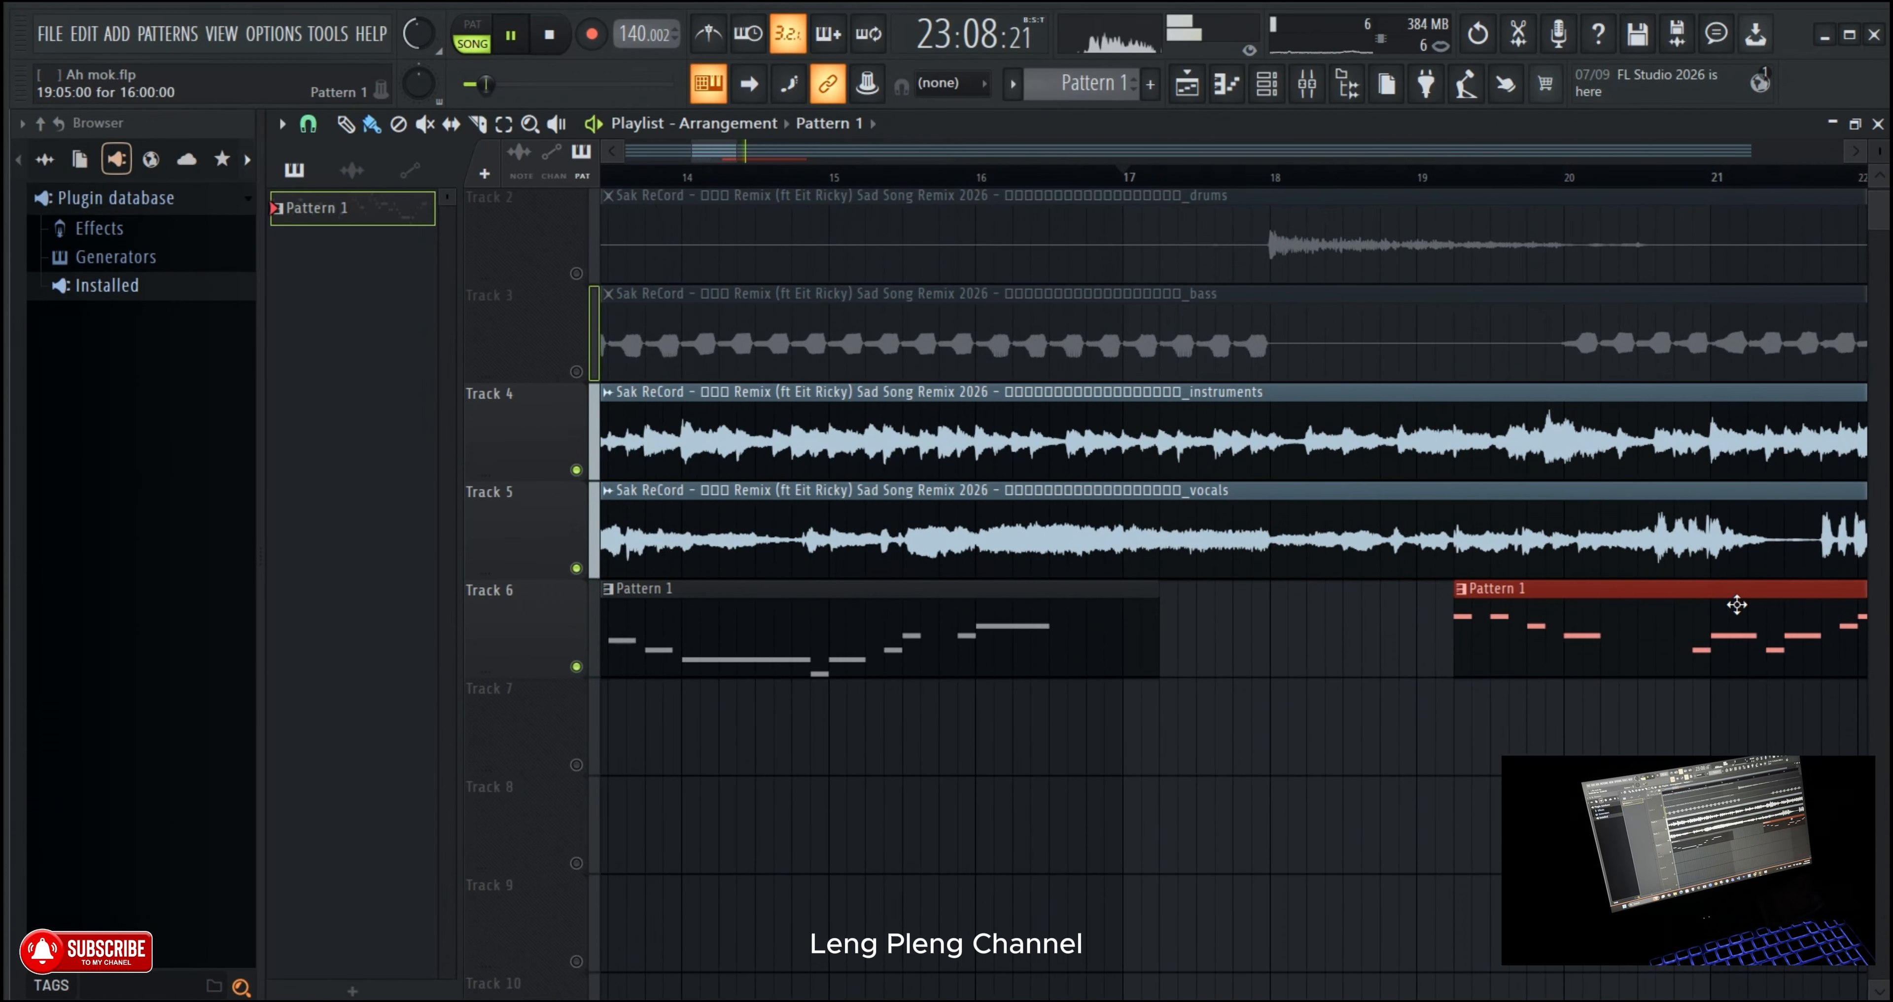
pyautogui.scroll(6, 1567, 186)
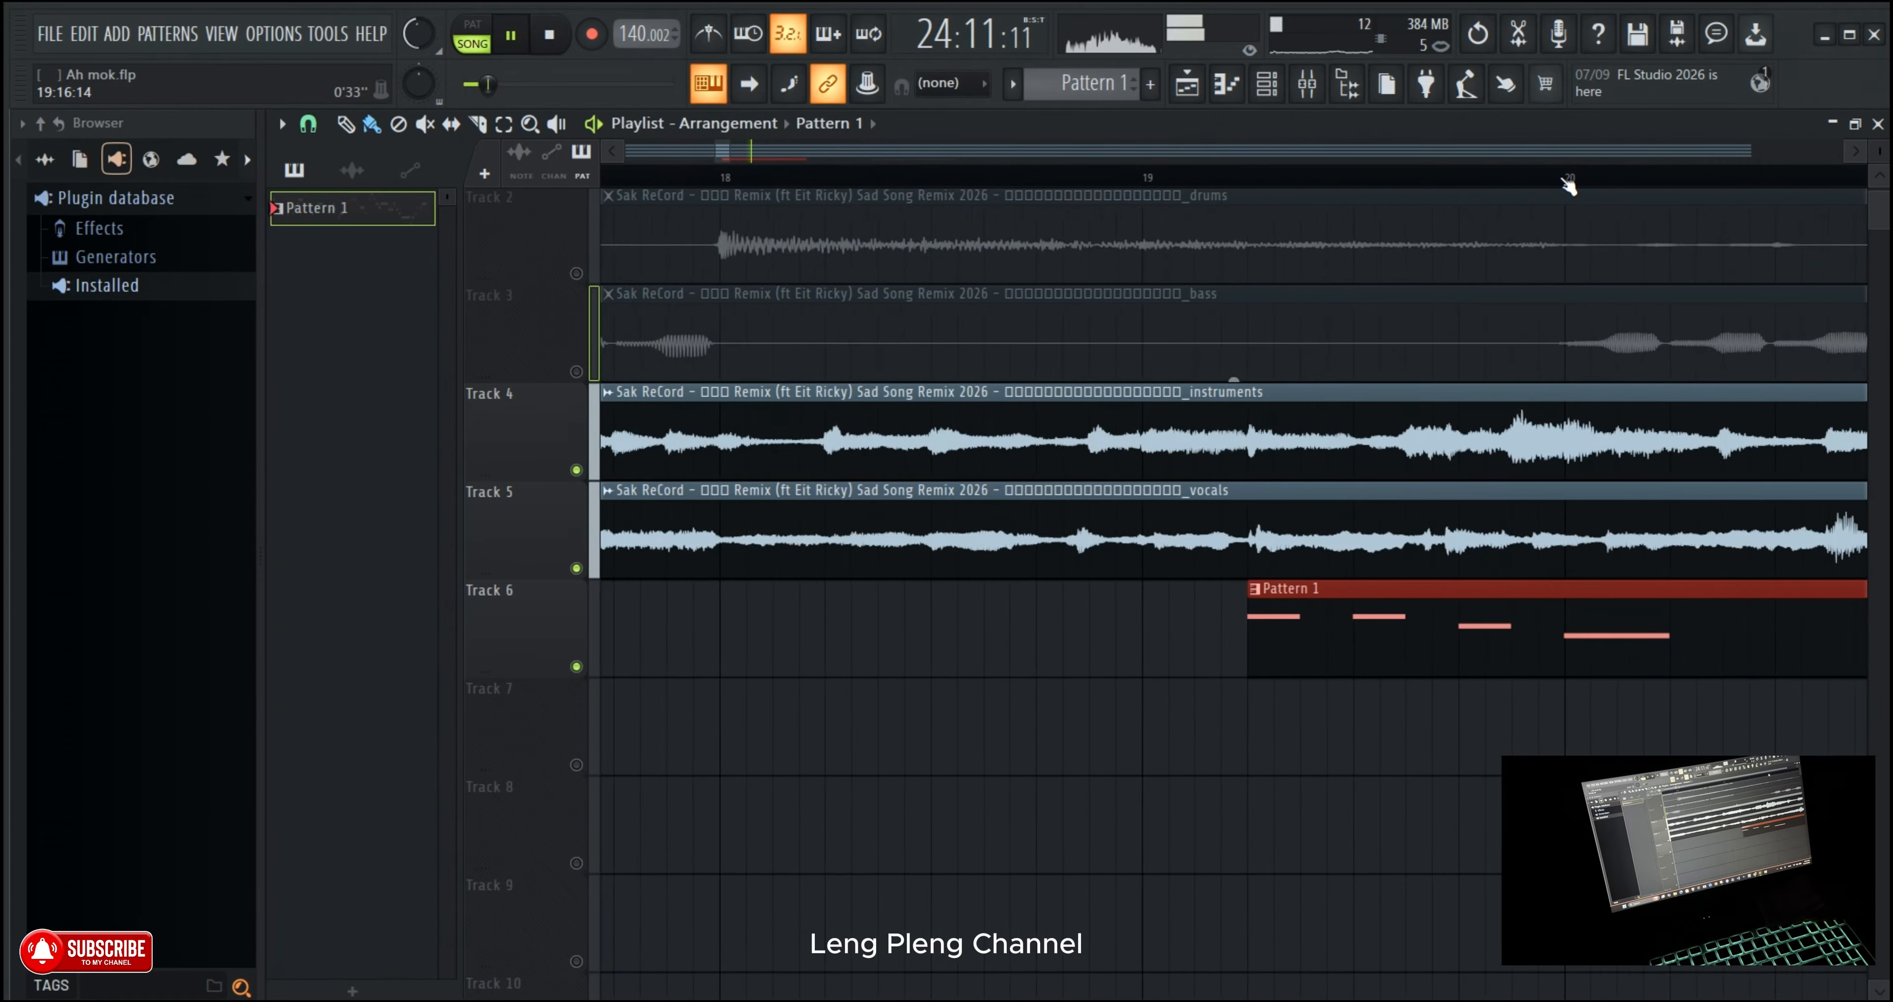
pyautogui.scroll(4, 1569, 182)
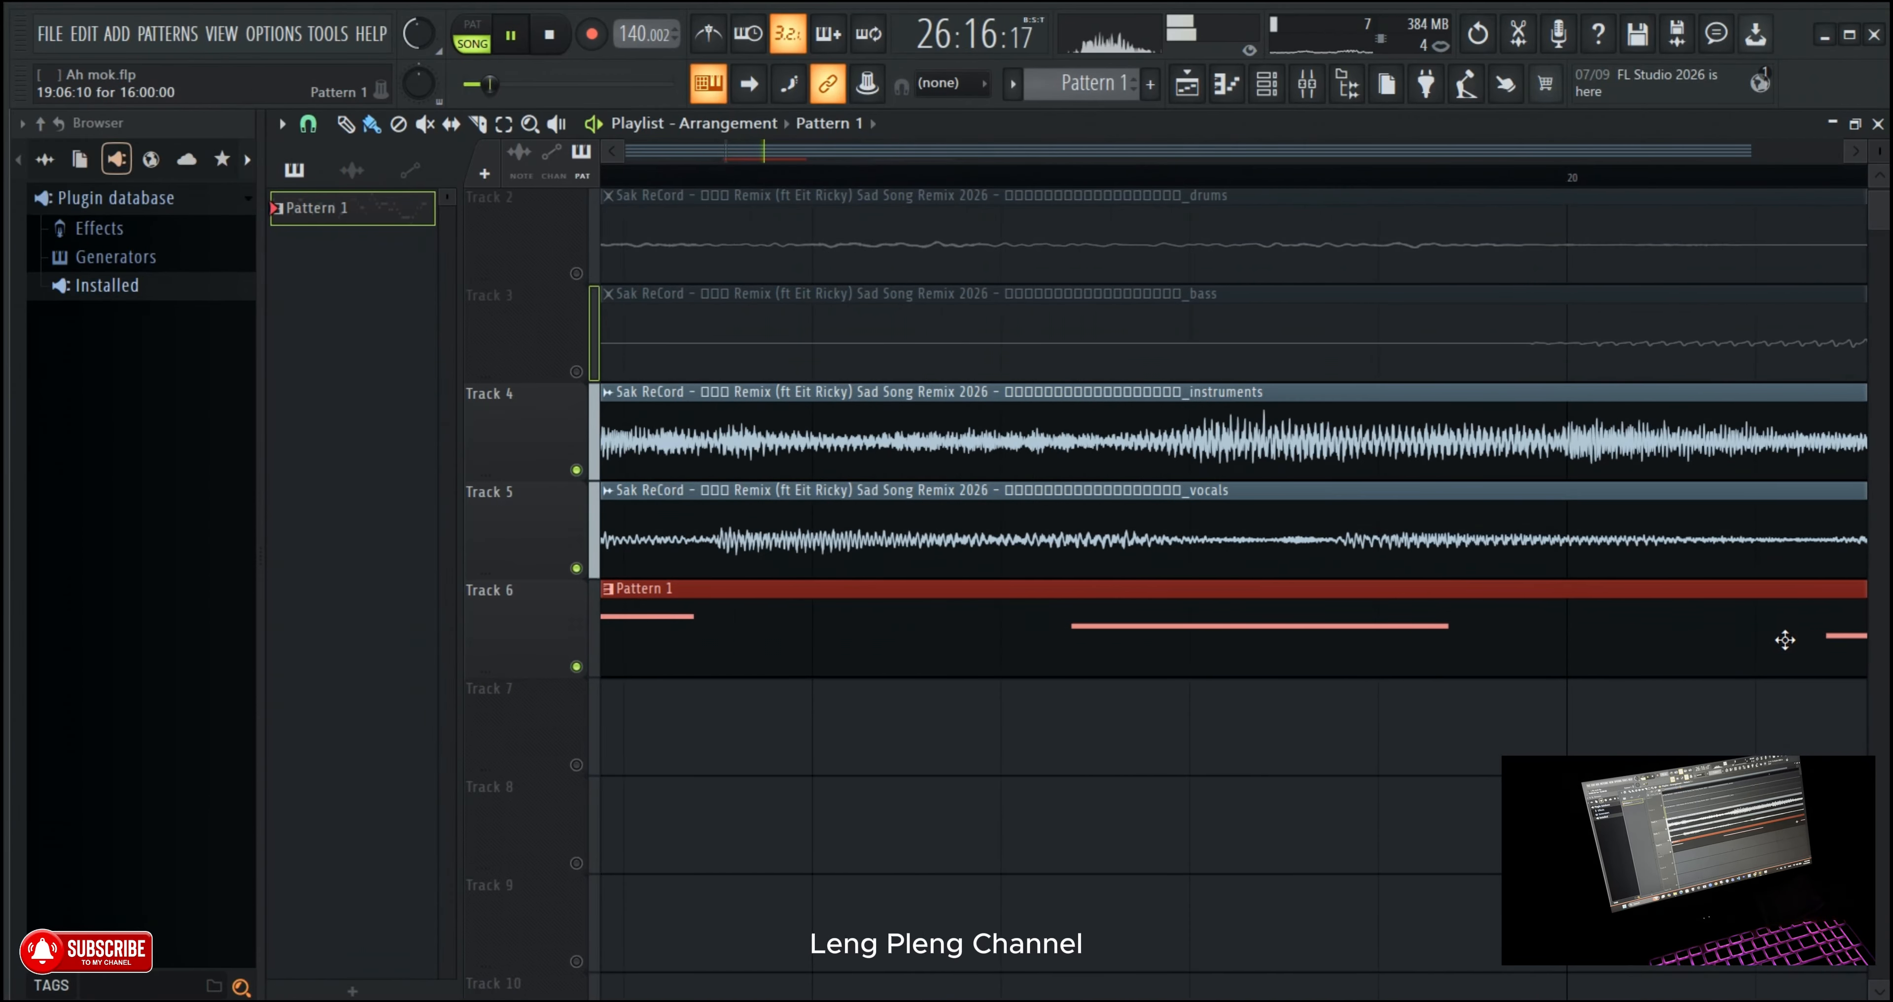
pyautogui.scroll(-4, 1624, 187)
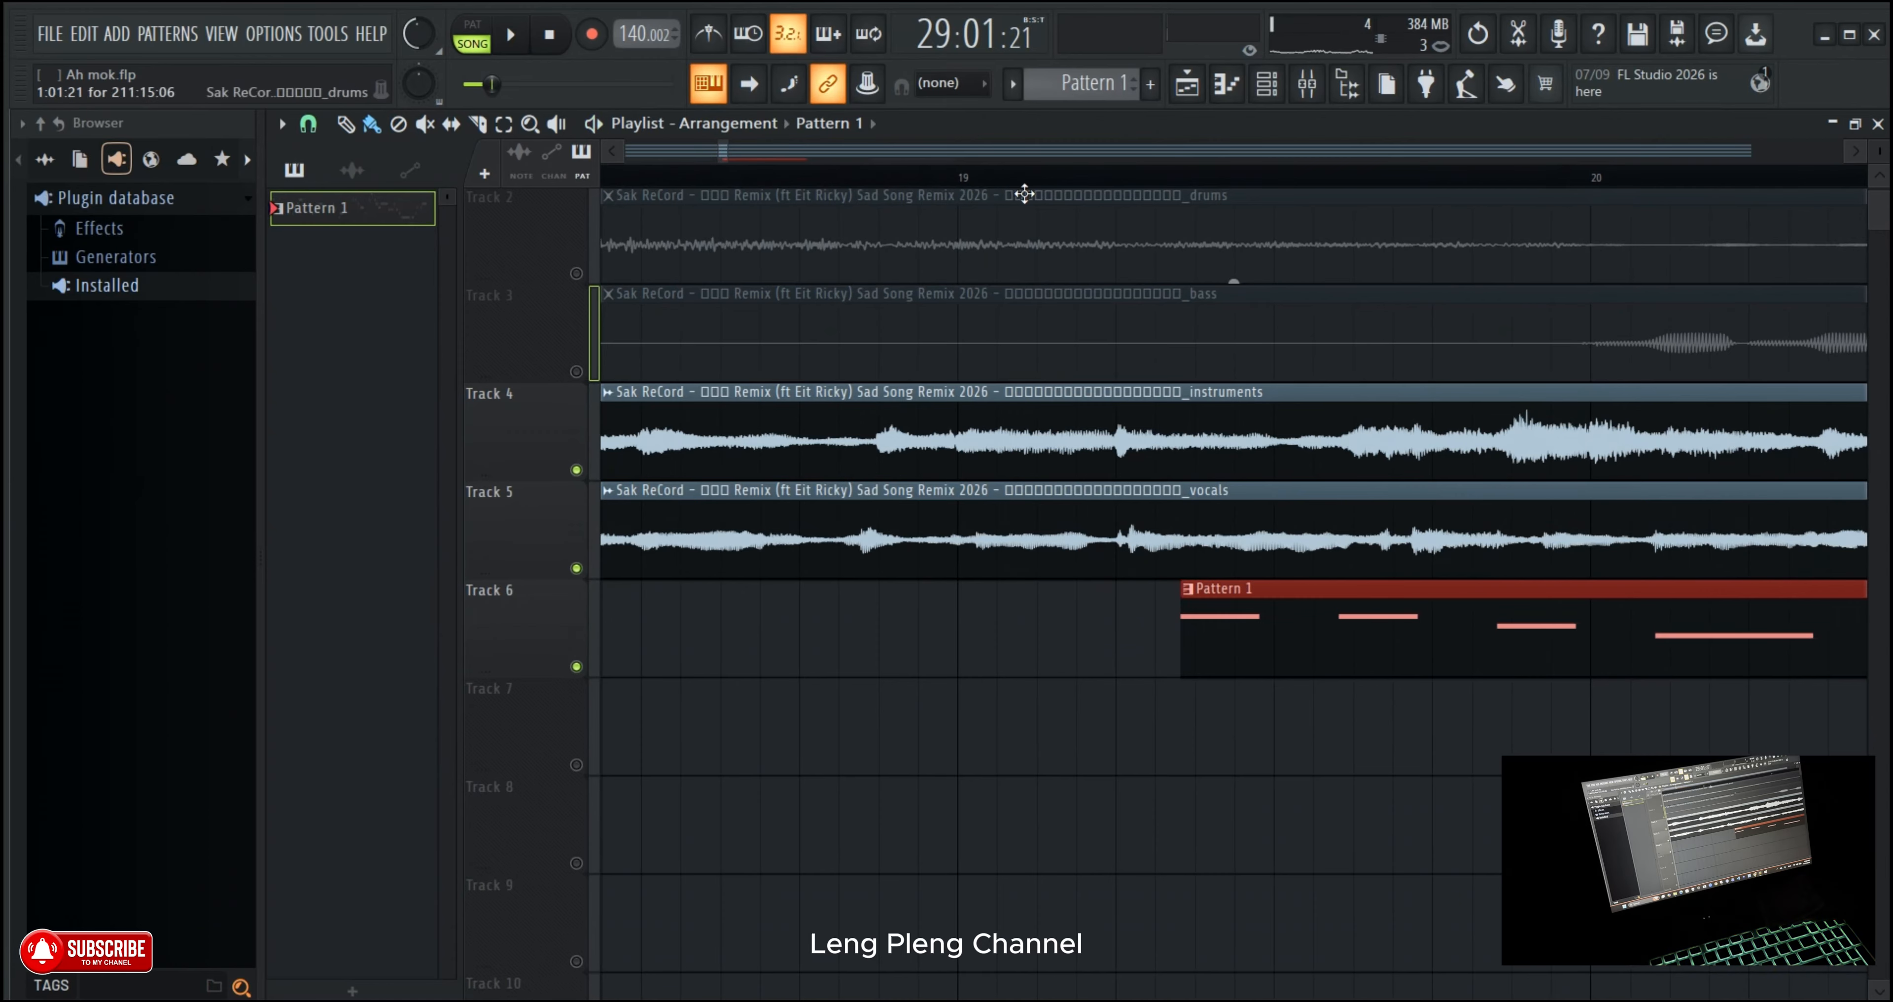
# Step: Mute Track 6 and replay the instruments and vocals from late bar 17 to hear where the vocal phrase begins
pyautogui.scroll(-5, 1011, 185)
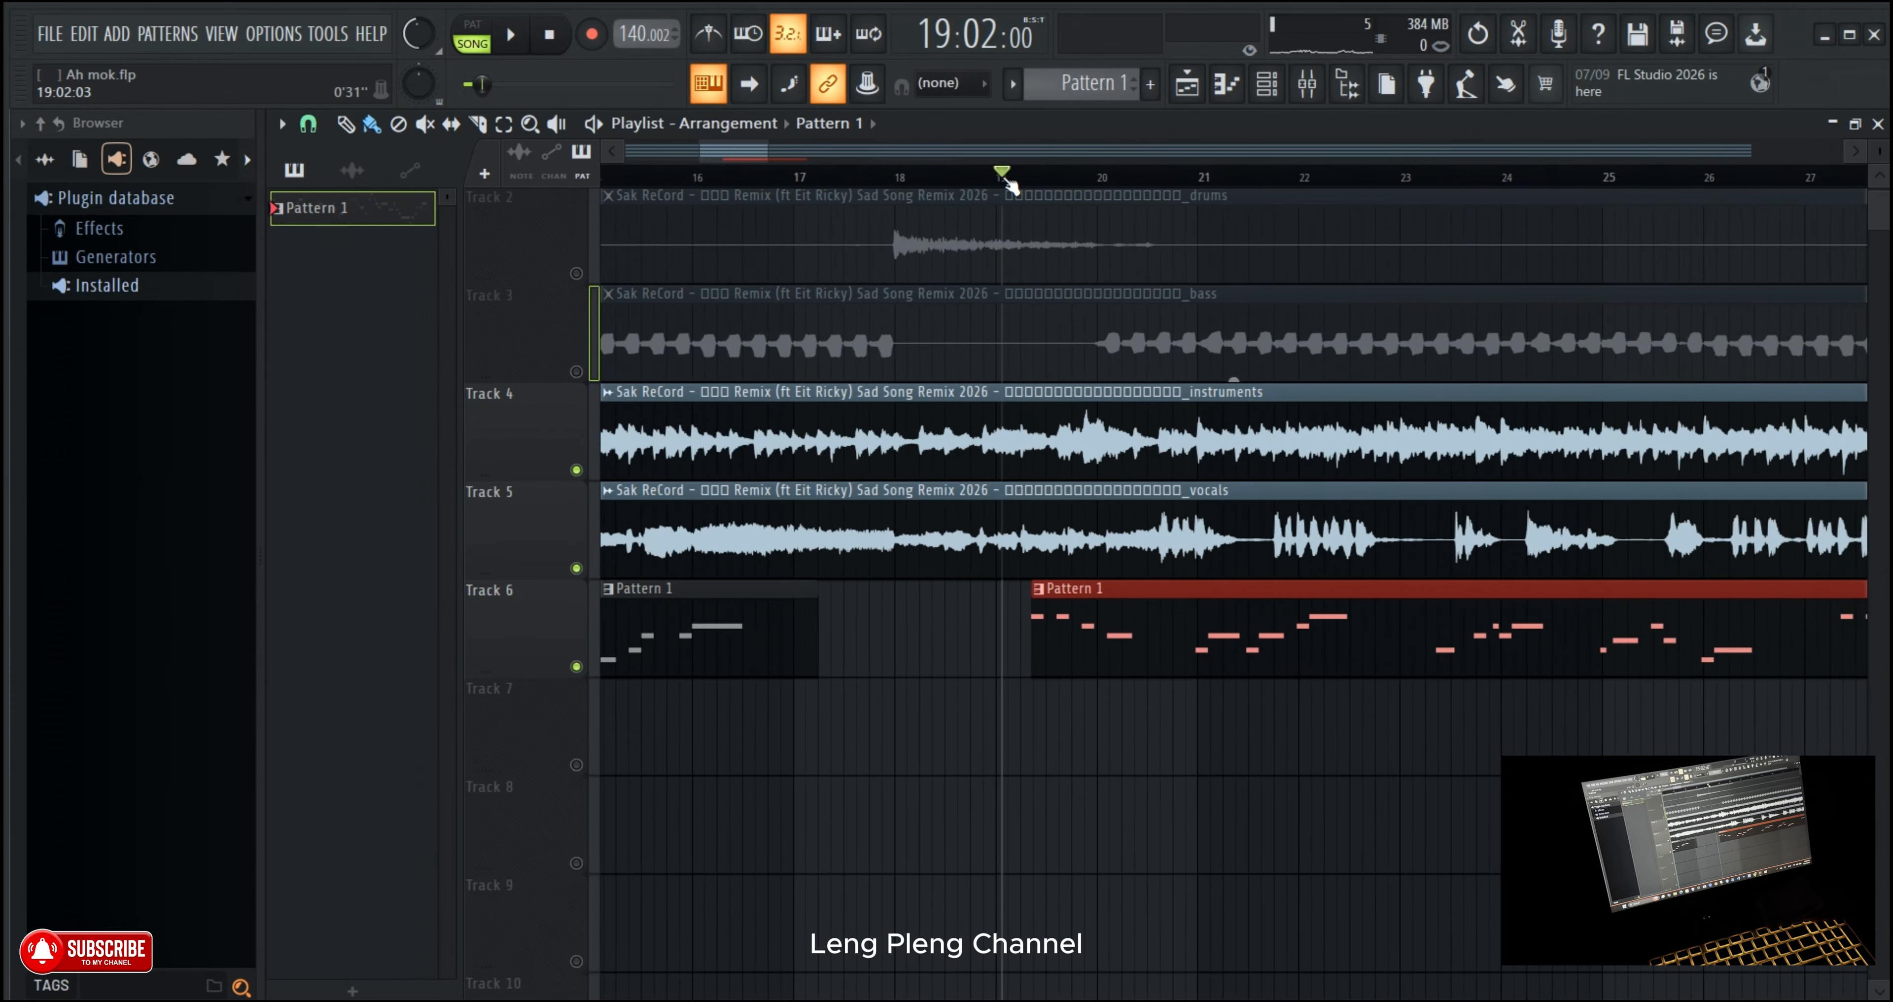
pyautogui.click(578, 666)
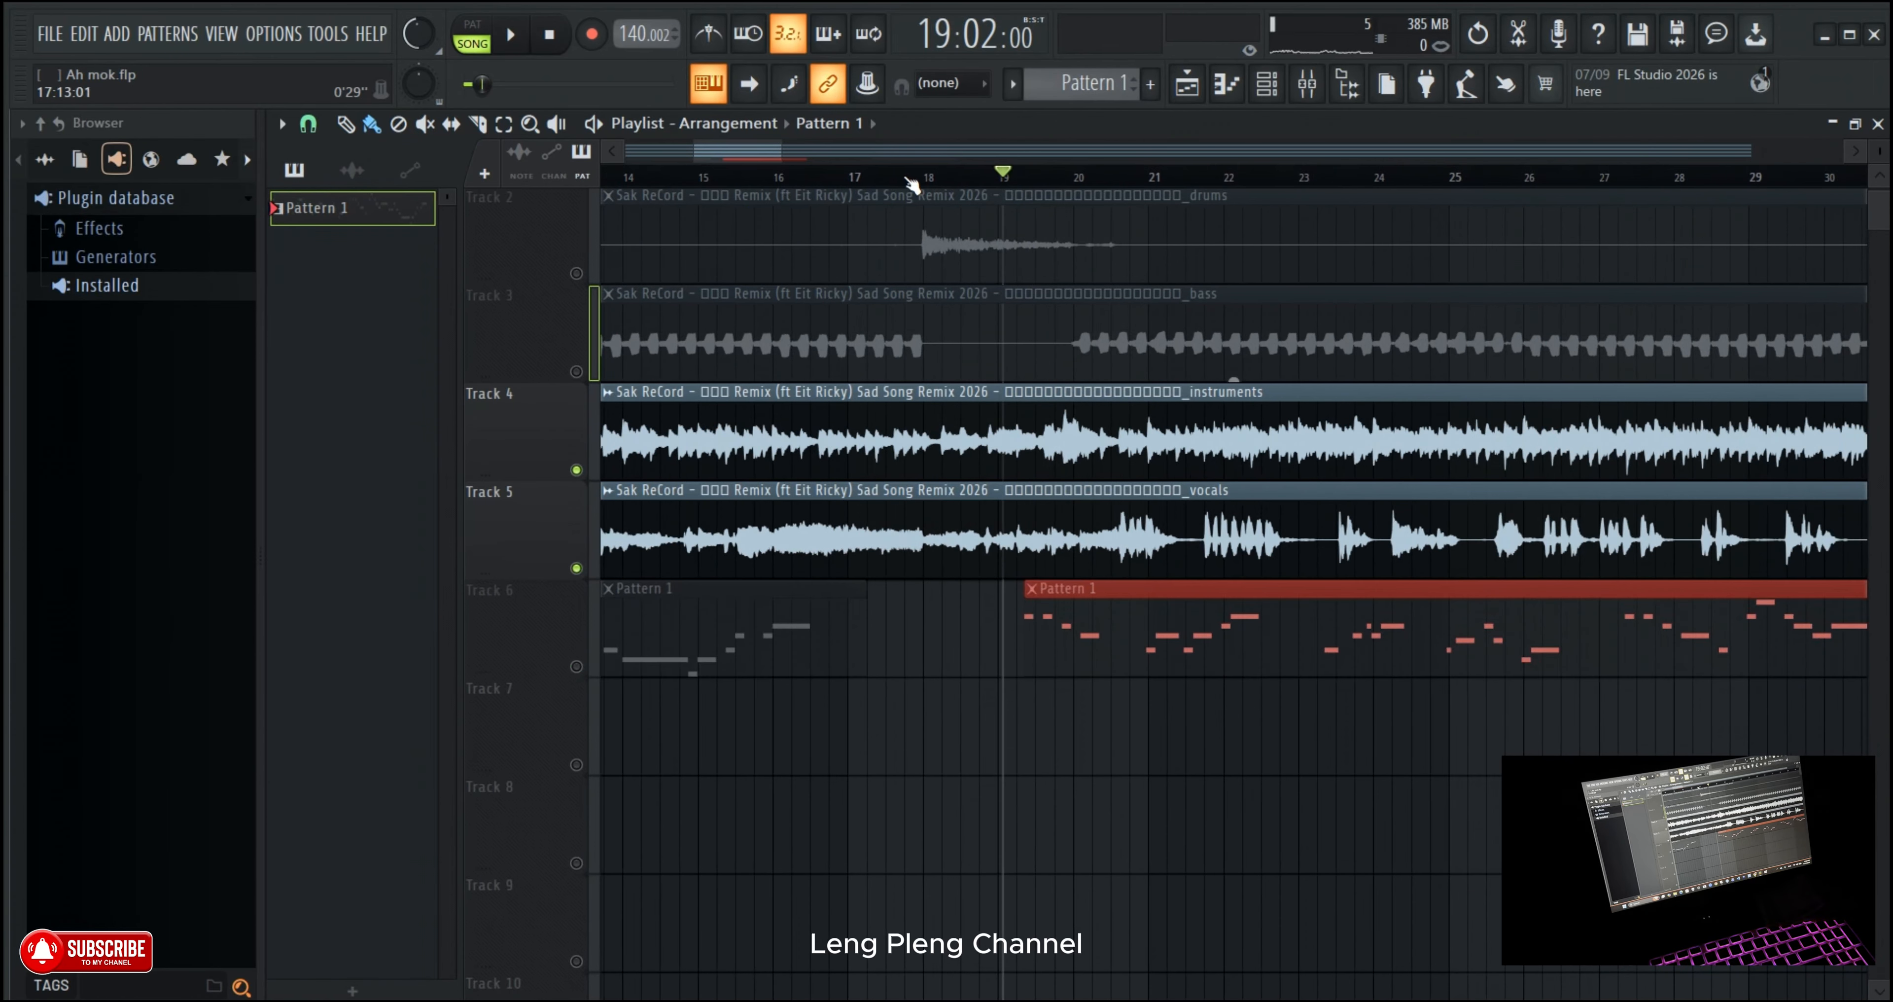
pyautogui.click(597, 123)
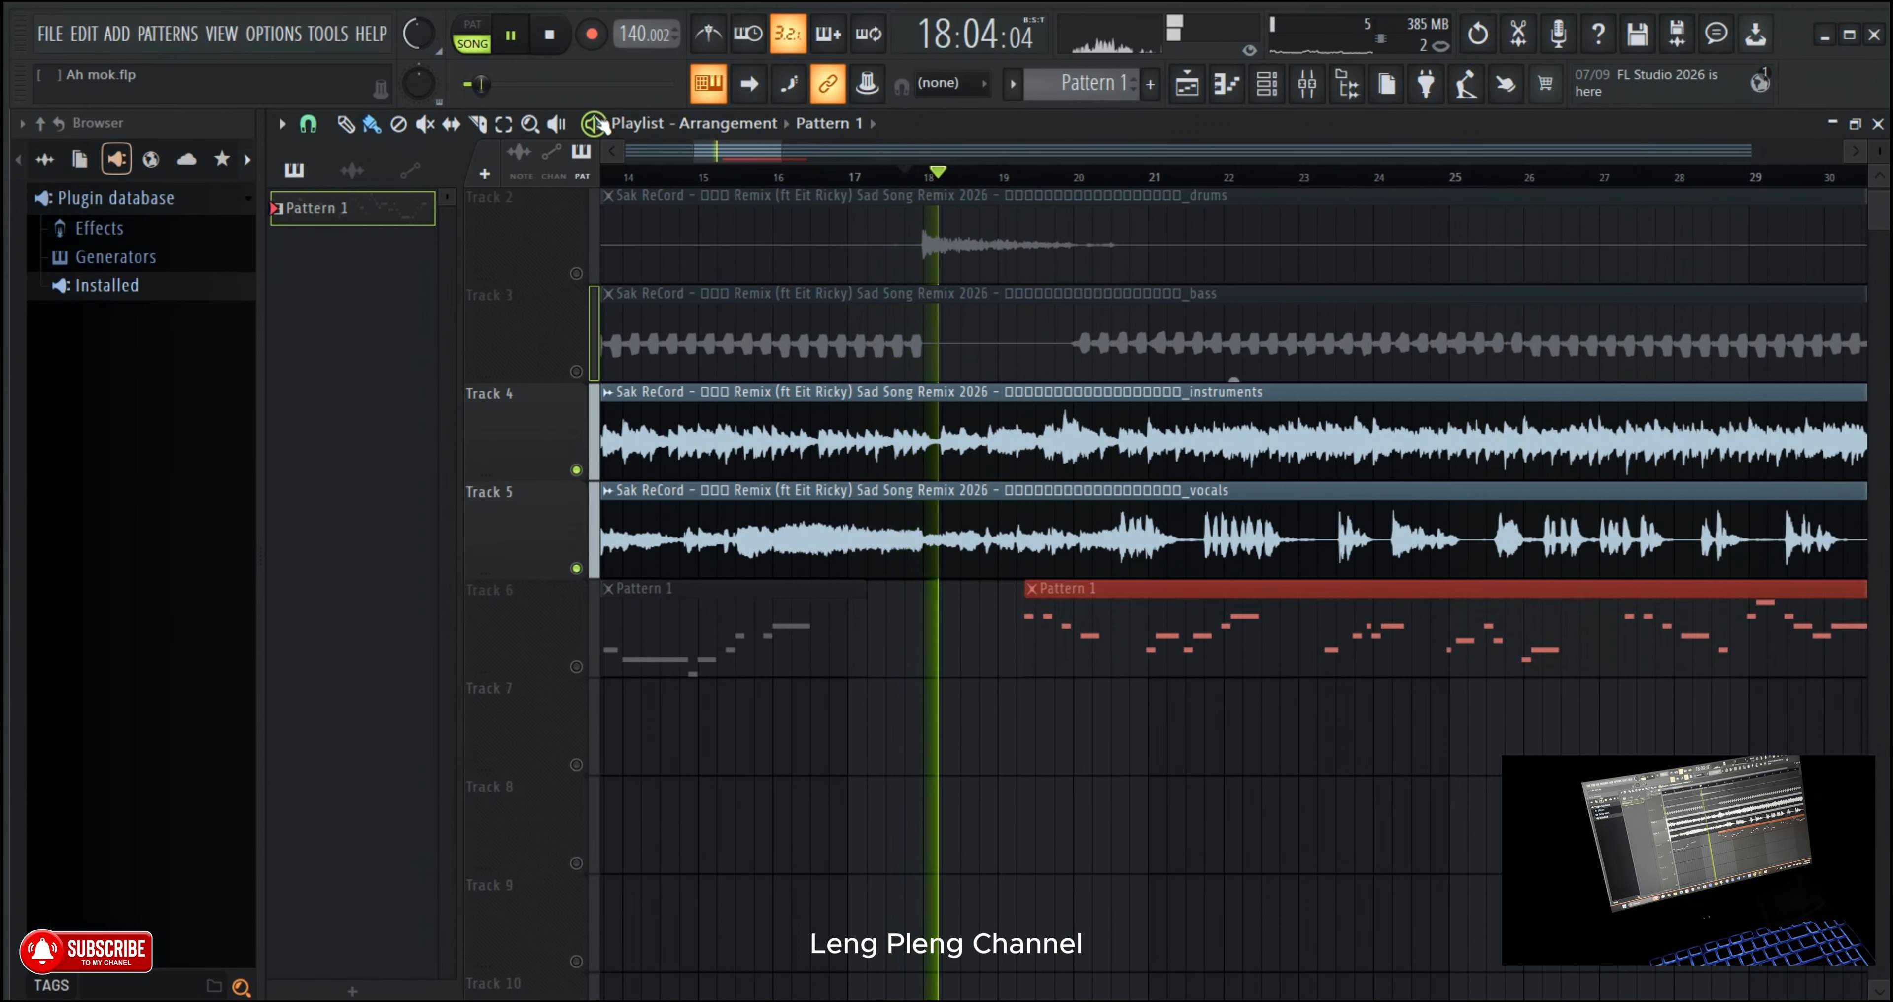
pyautogui.scroll(3, 907, 182)
pyautogui.click(908, 182)
pyautogui.scroll(2, 907, 182)
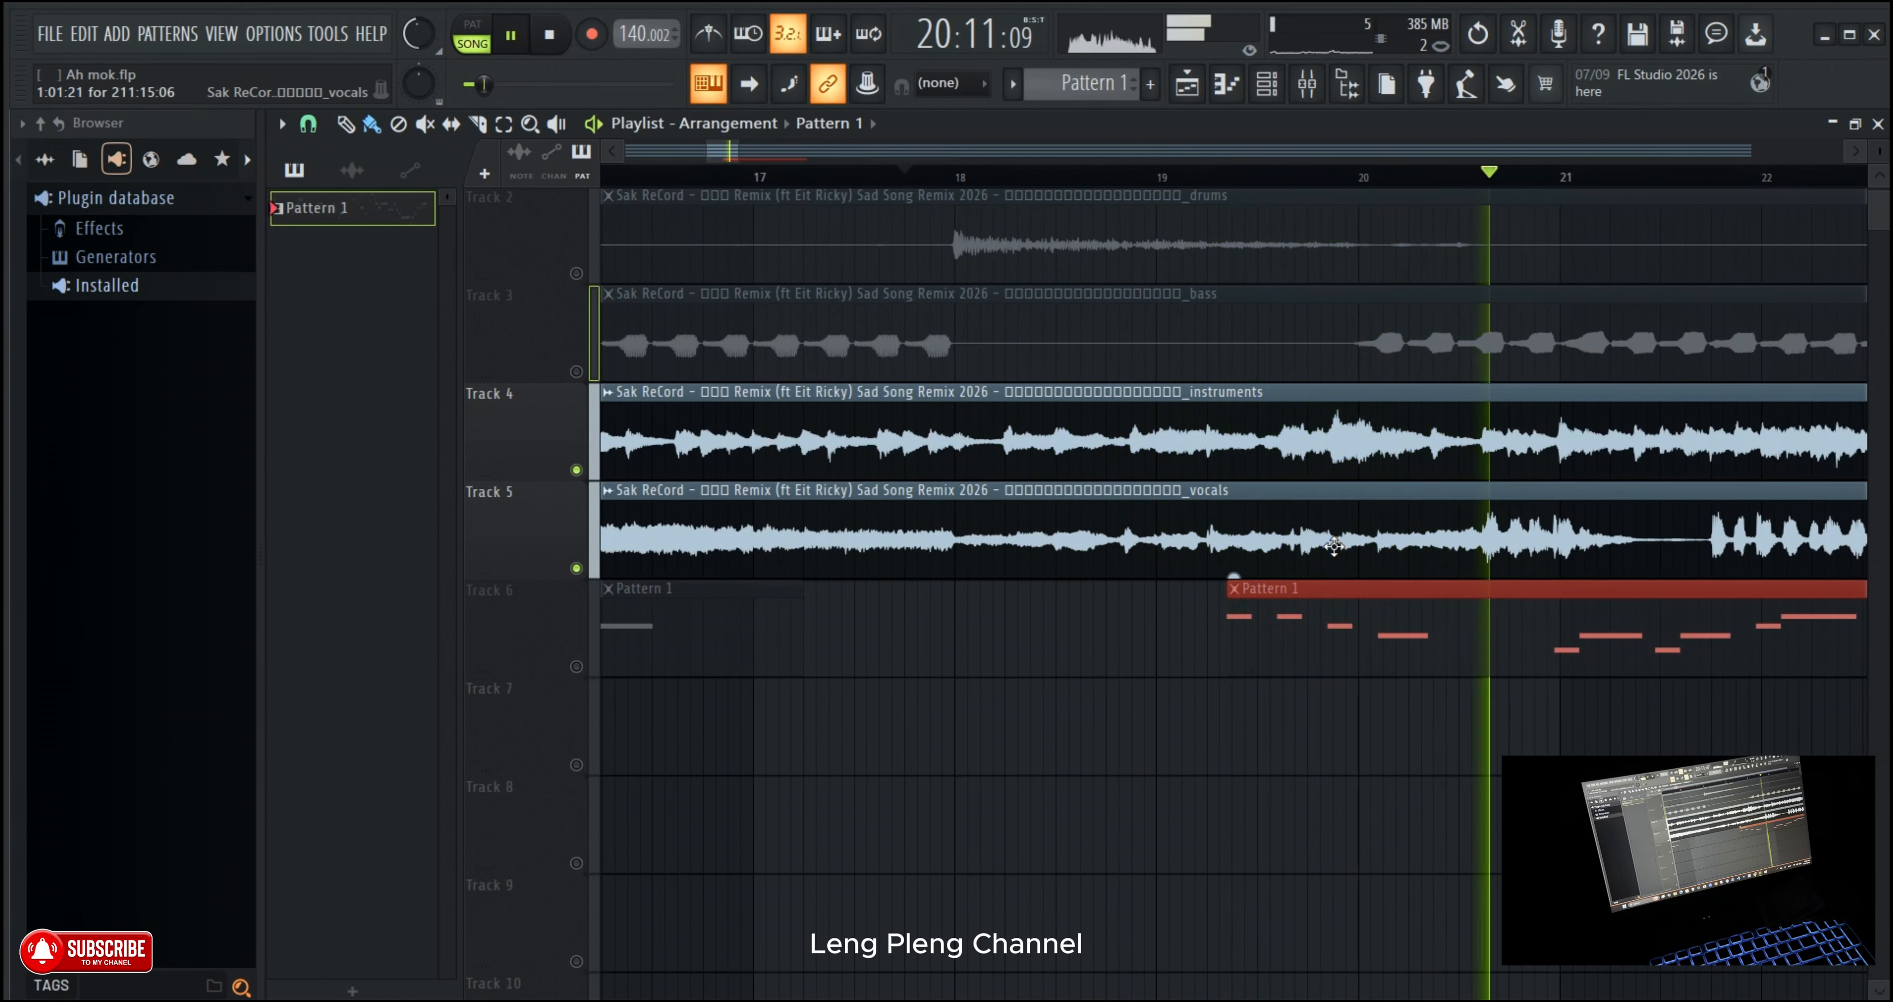
# Step: Try the copied Pattern 1 clip at 17:06:15, 16:16:15 and about 18:04, with Track 6 unmuted
pyautogui.moveTo(1348, 588); pyautogui.dragTo(938, 558)
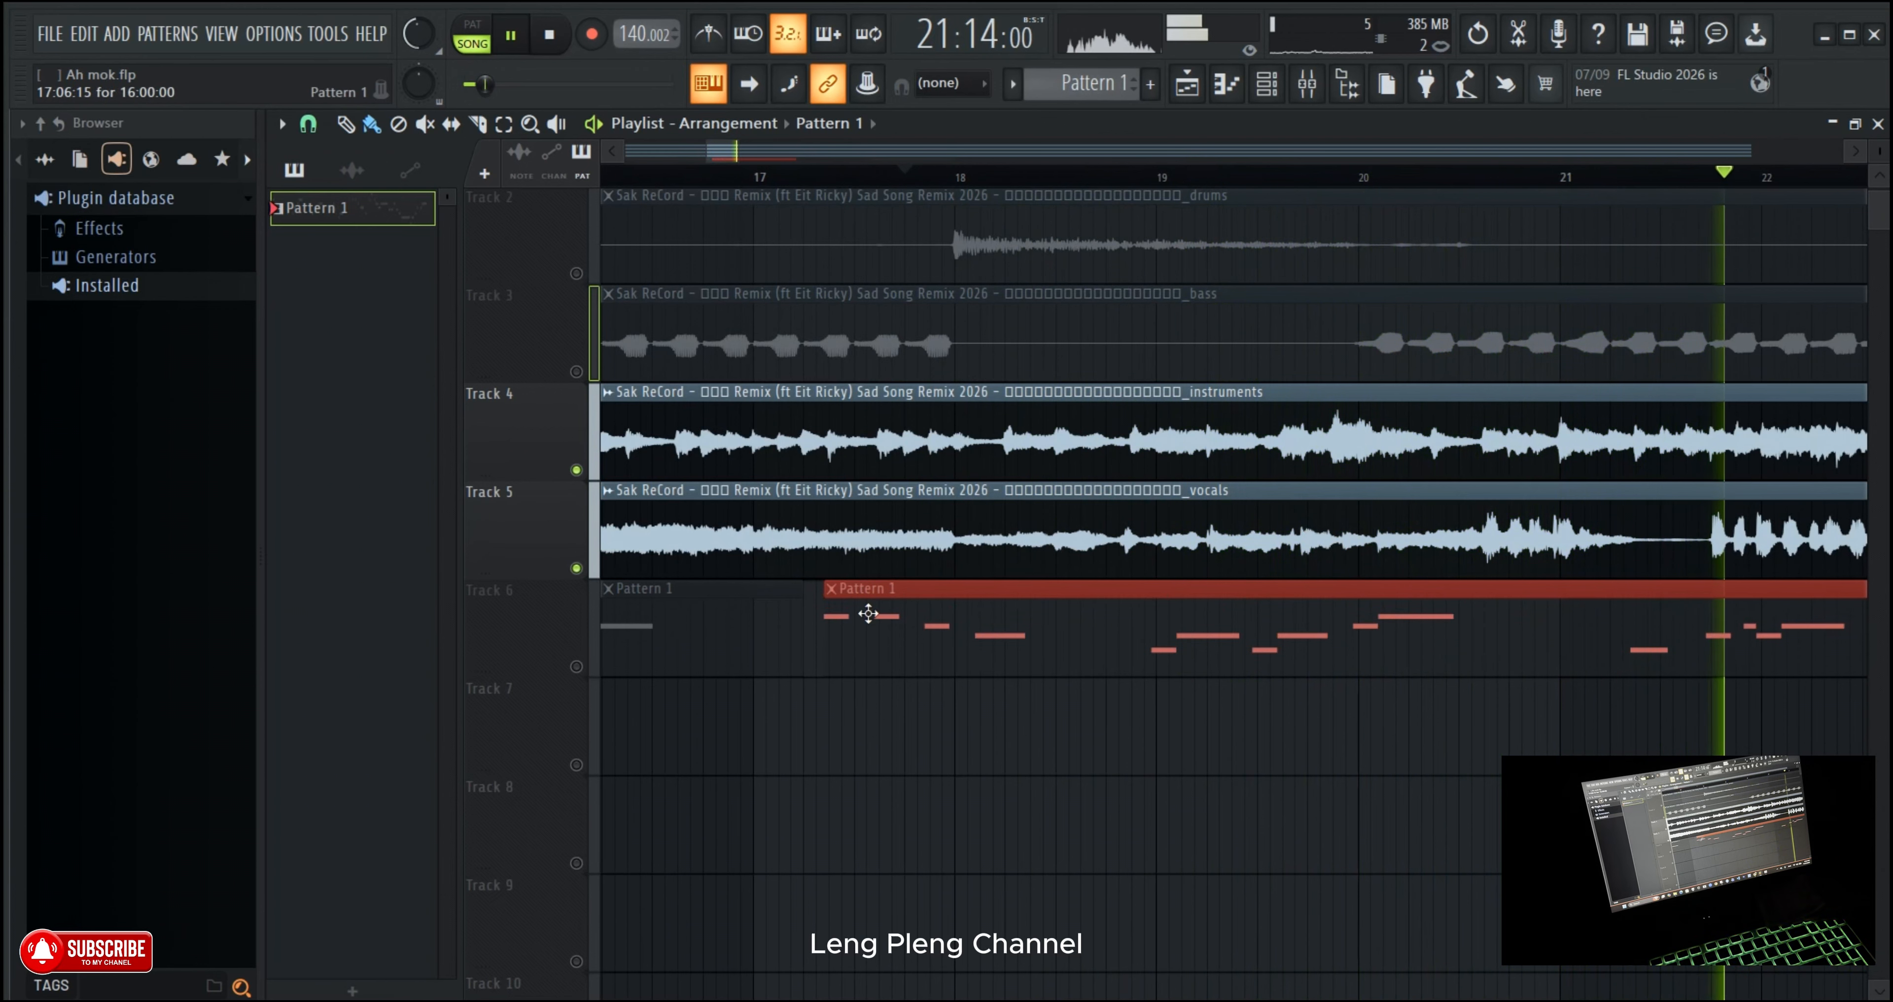
pyautogui.click(577, 667)
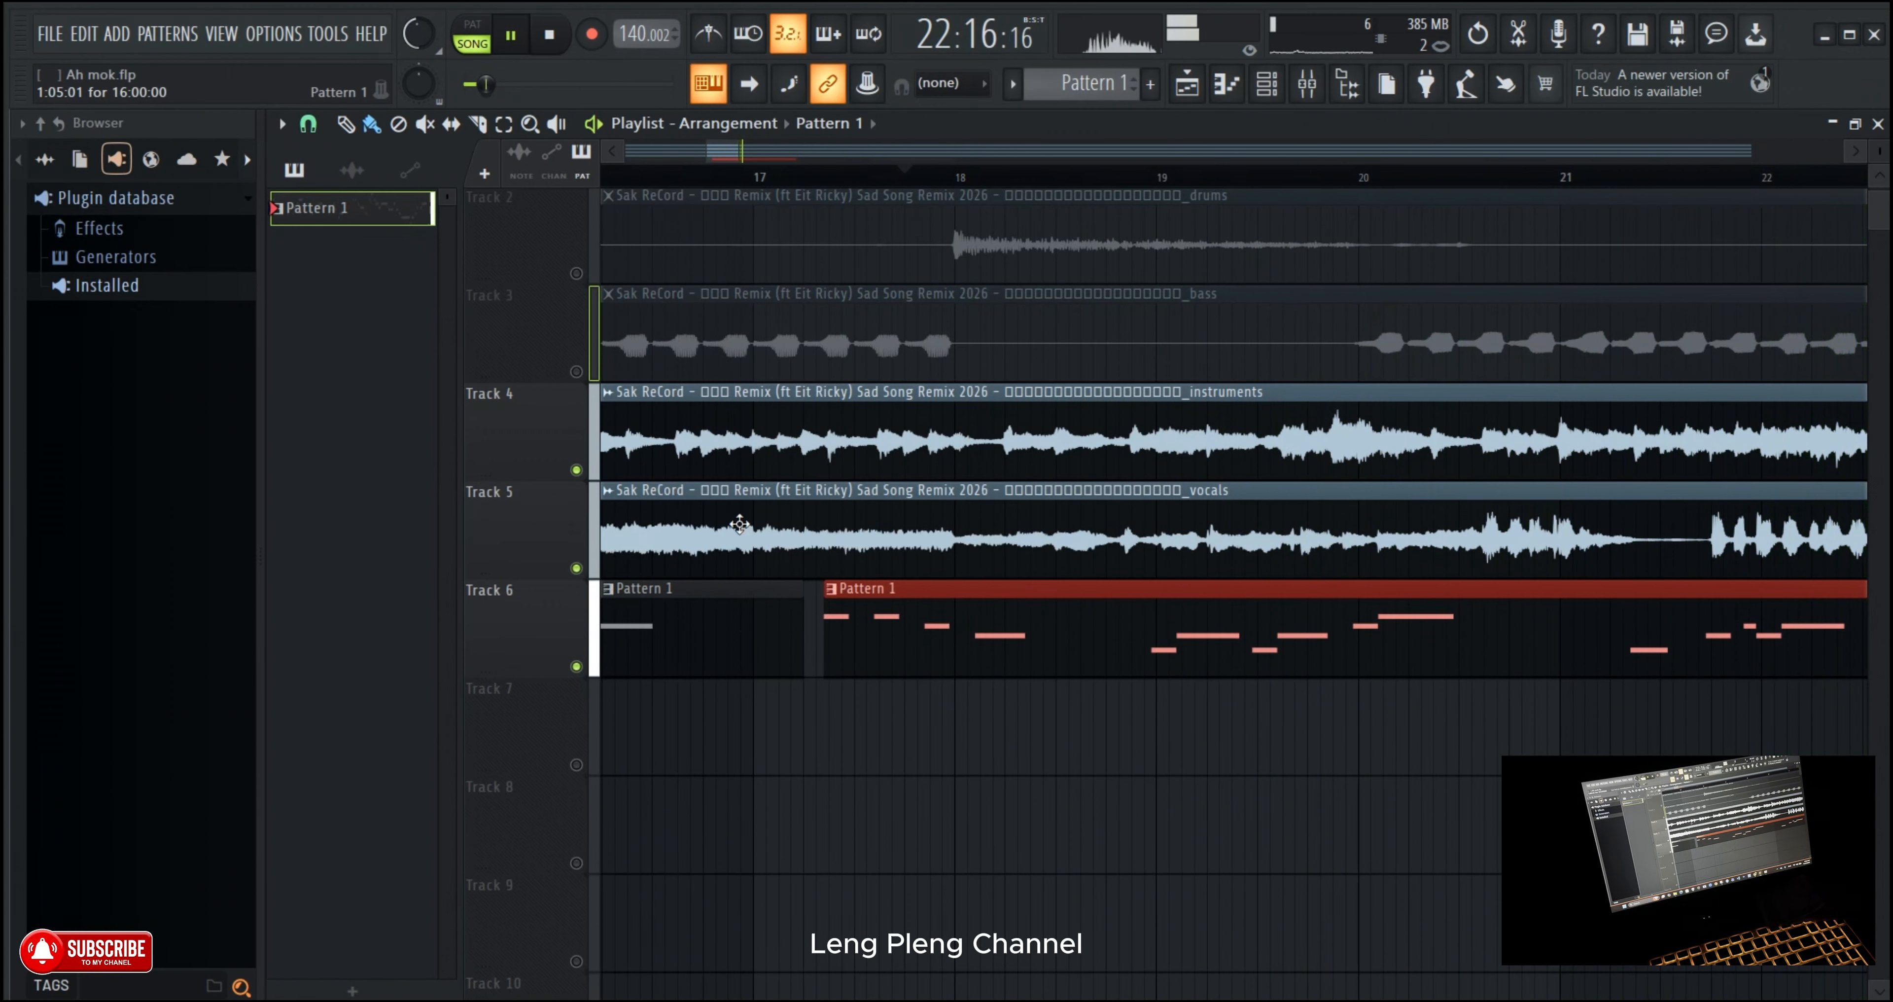
pyautogui.scroll(-1, 1038, 160)
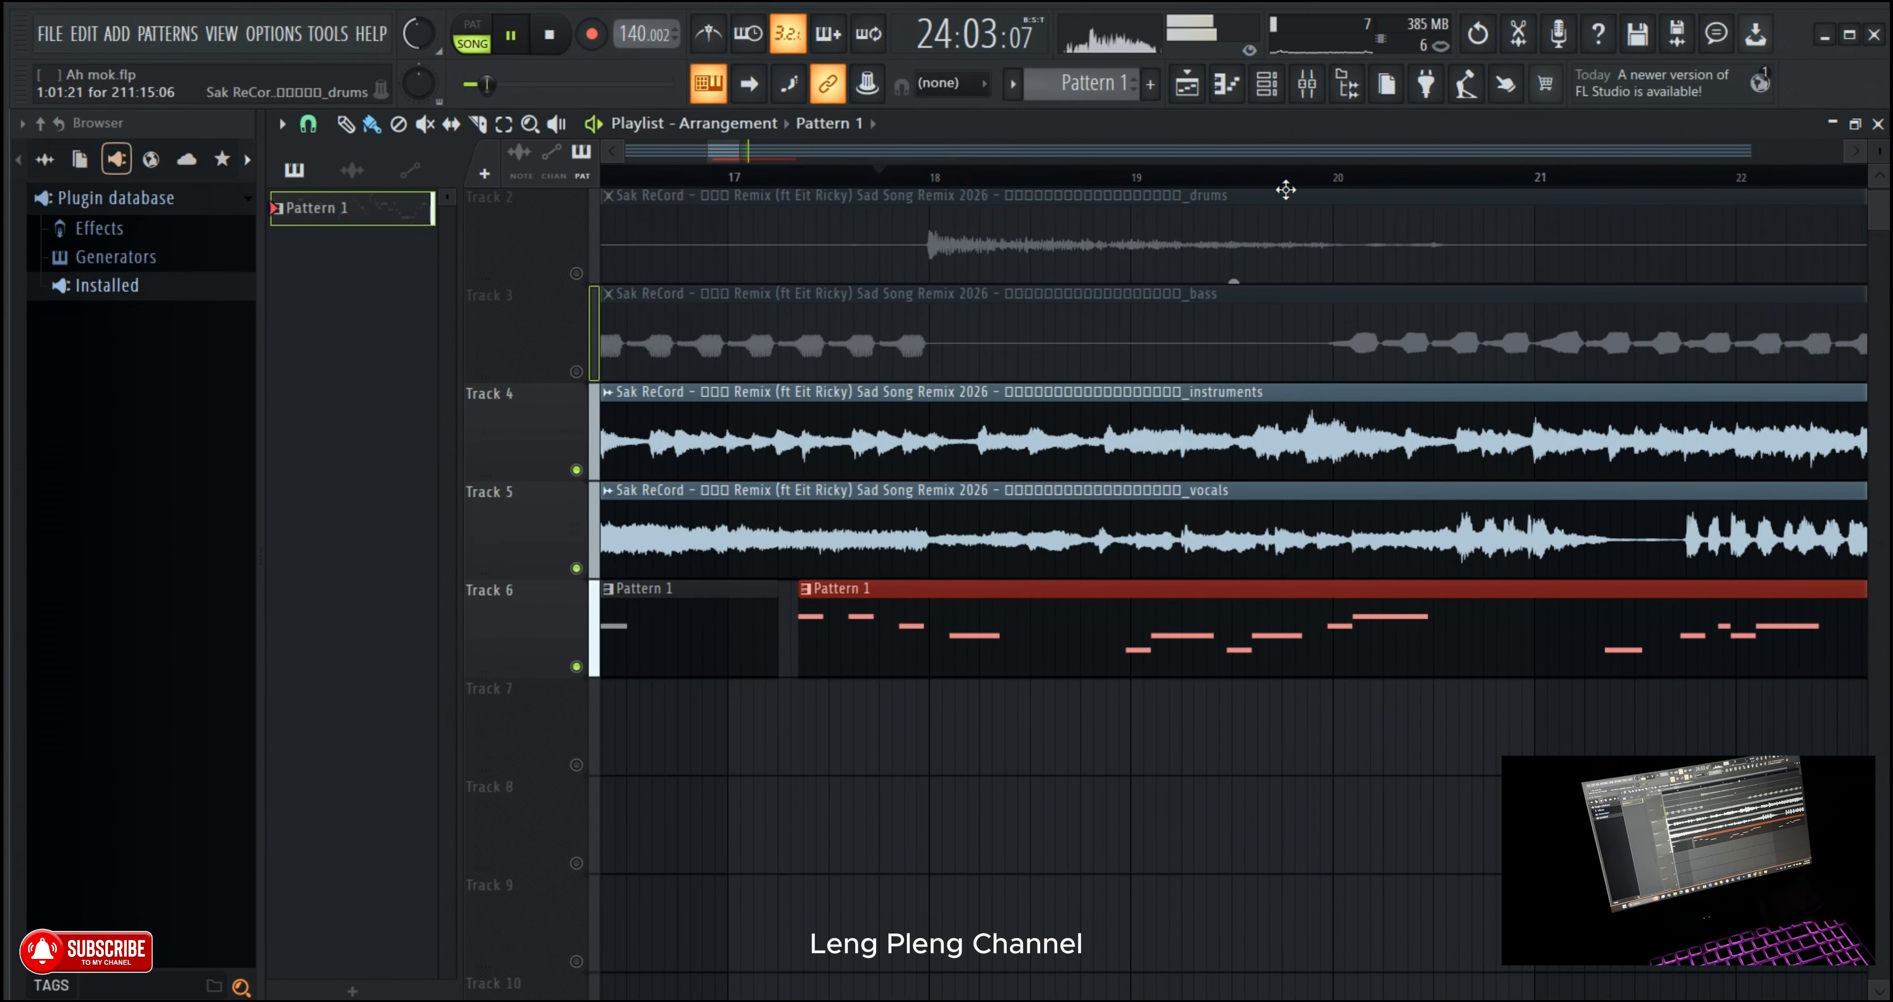
pyautogui.moveTo(1308, 617); pyautogui.dragTo(1236, 619)
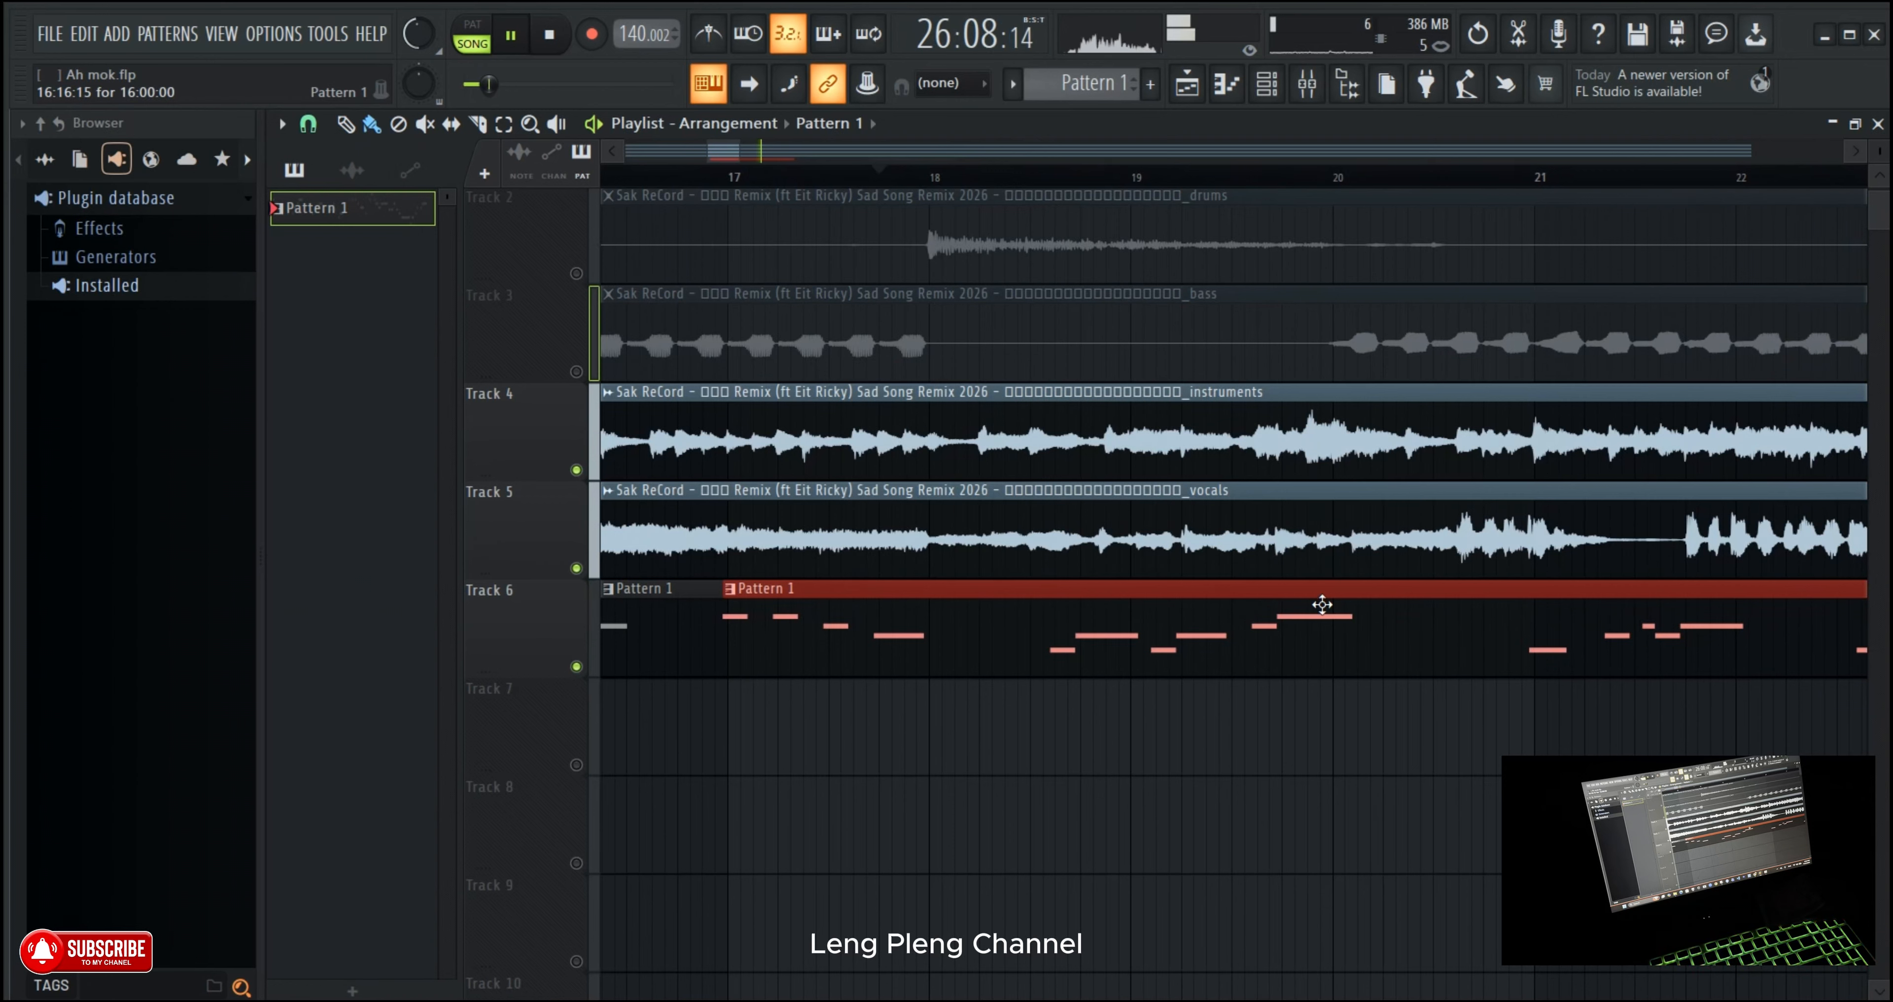
pyautogui.moveTo(1324, 604); pyautogui.dragTo(1566, 619)
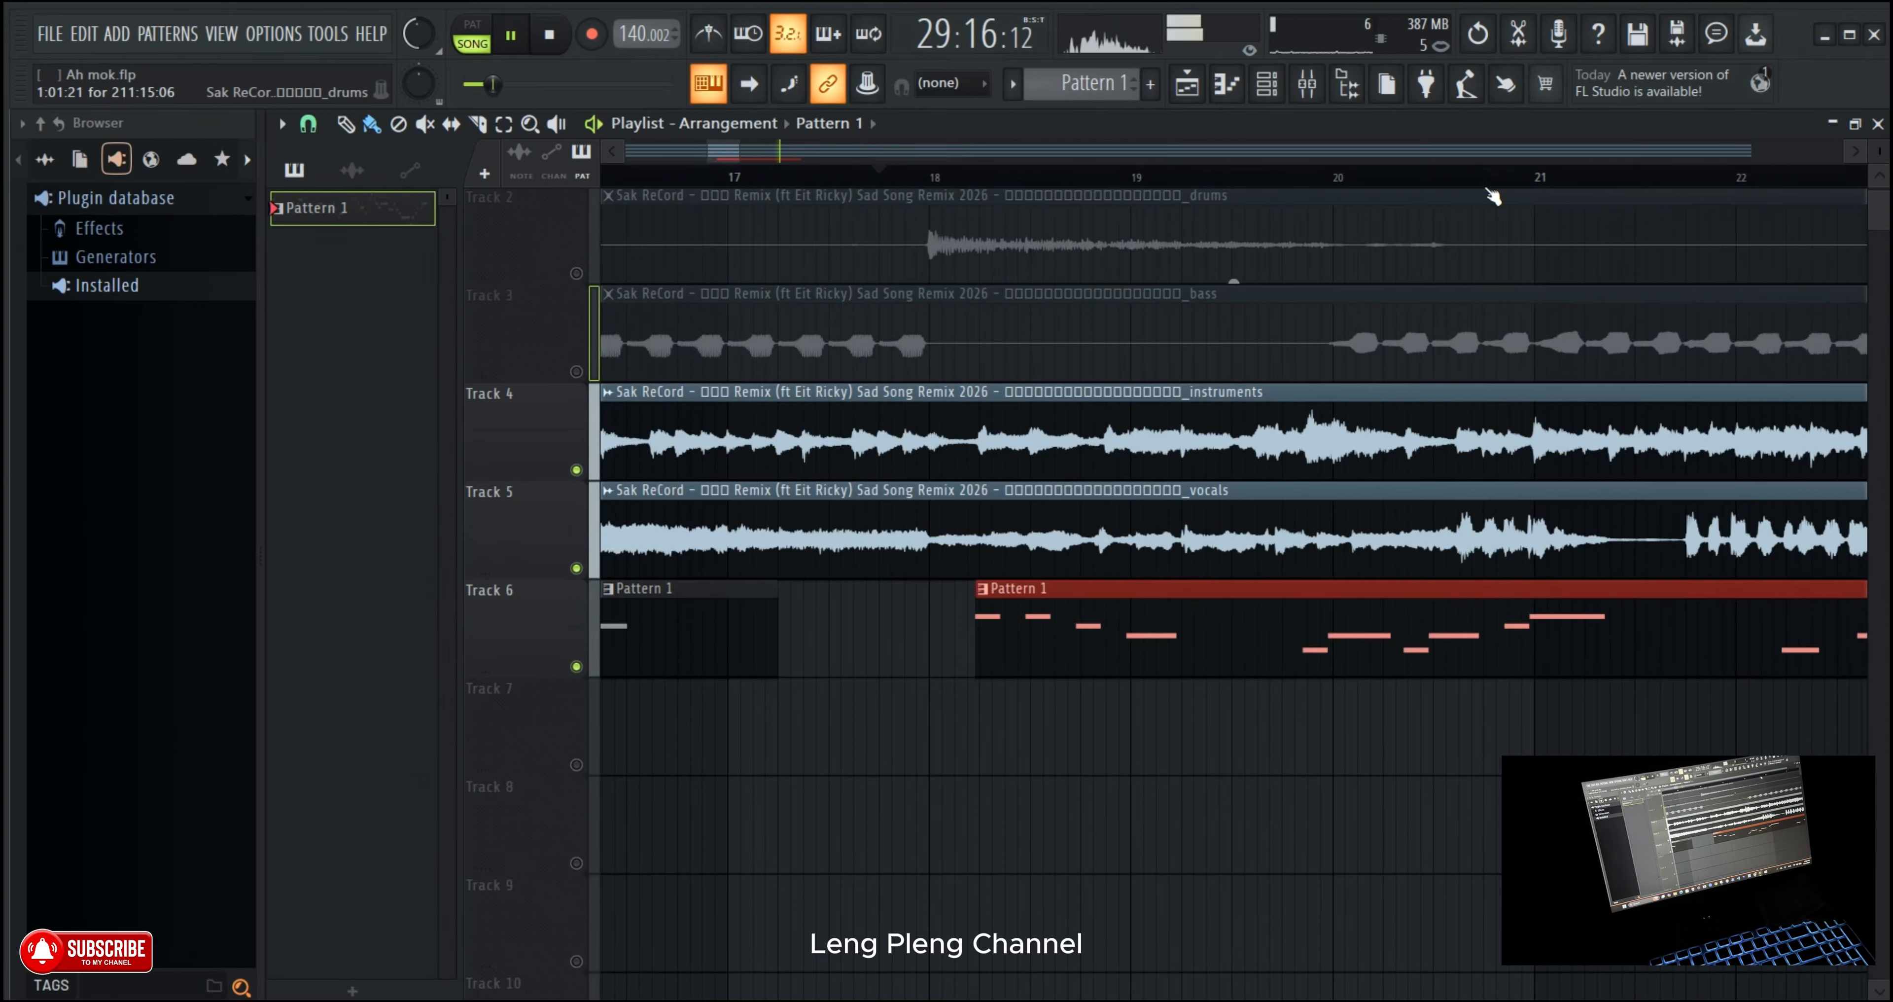
# Step: Stop playback and delete the copied Pattern 1 clip after bar 18 on Track 6
pyautogui.scroll(-3, 1497, 180)
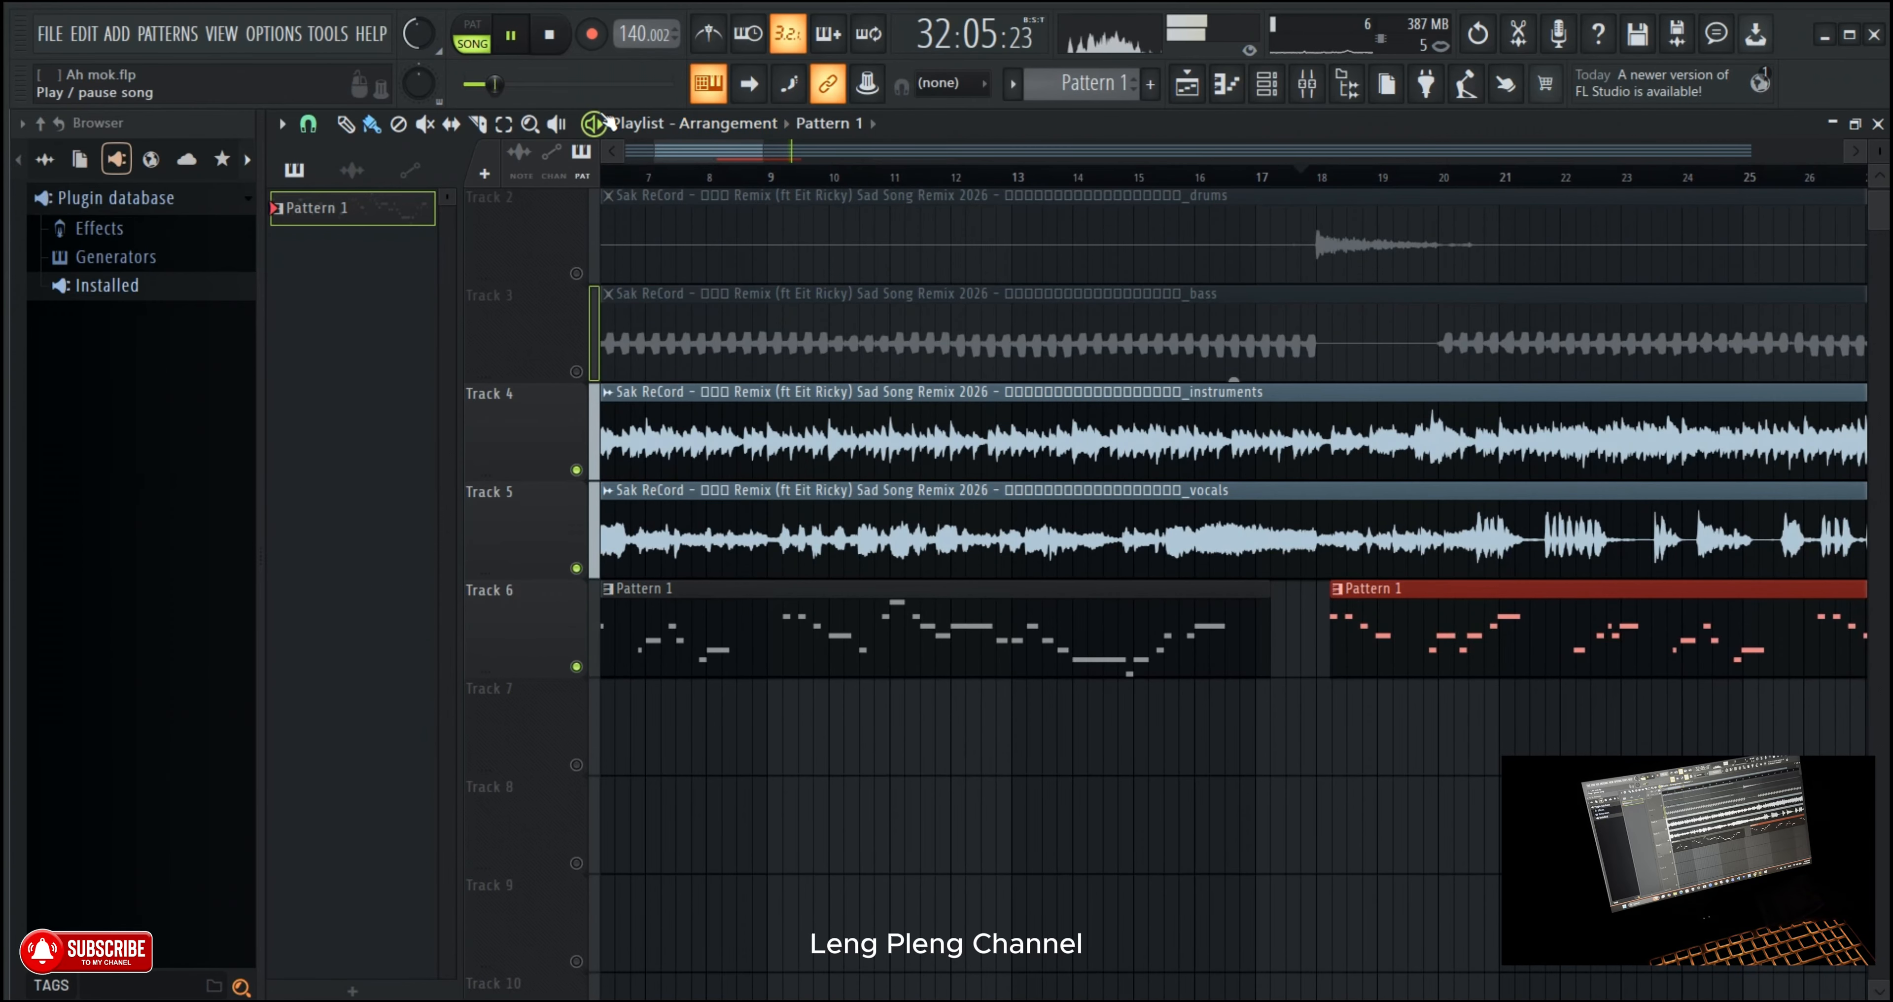
pyautogui.press('space')
pyautogui.rightClick(1369, 626)
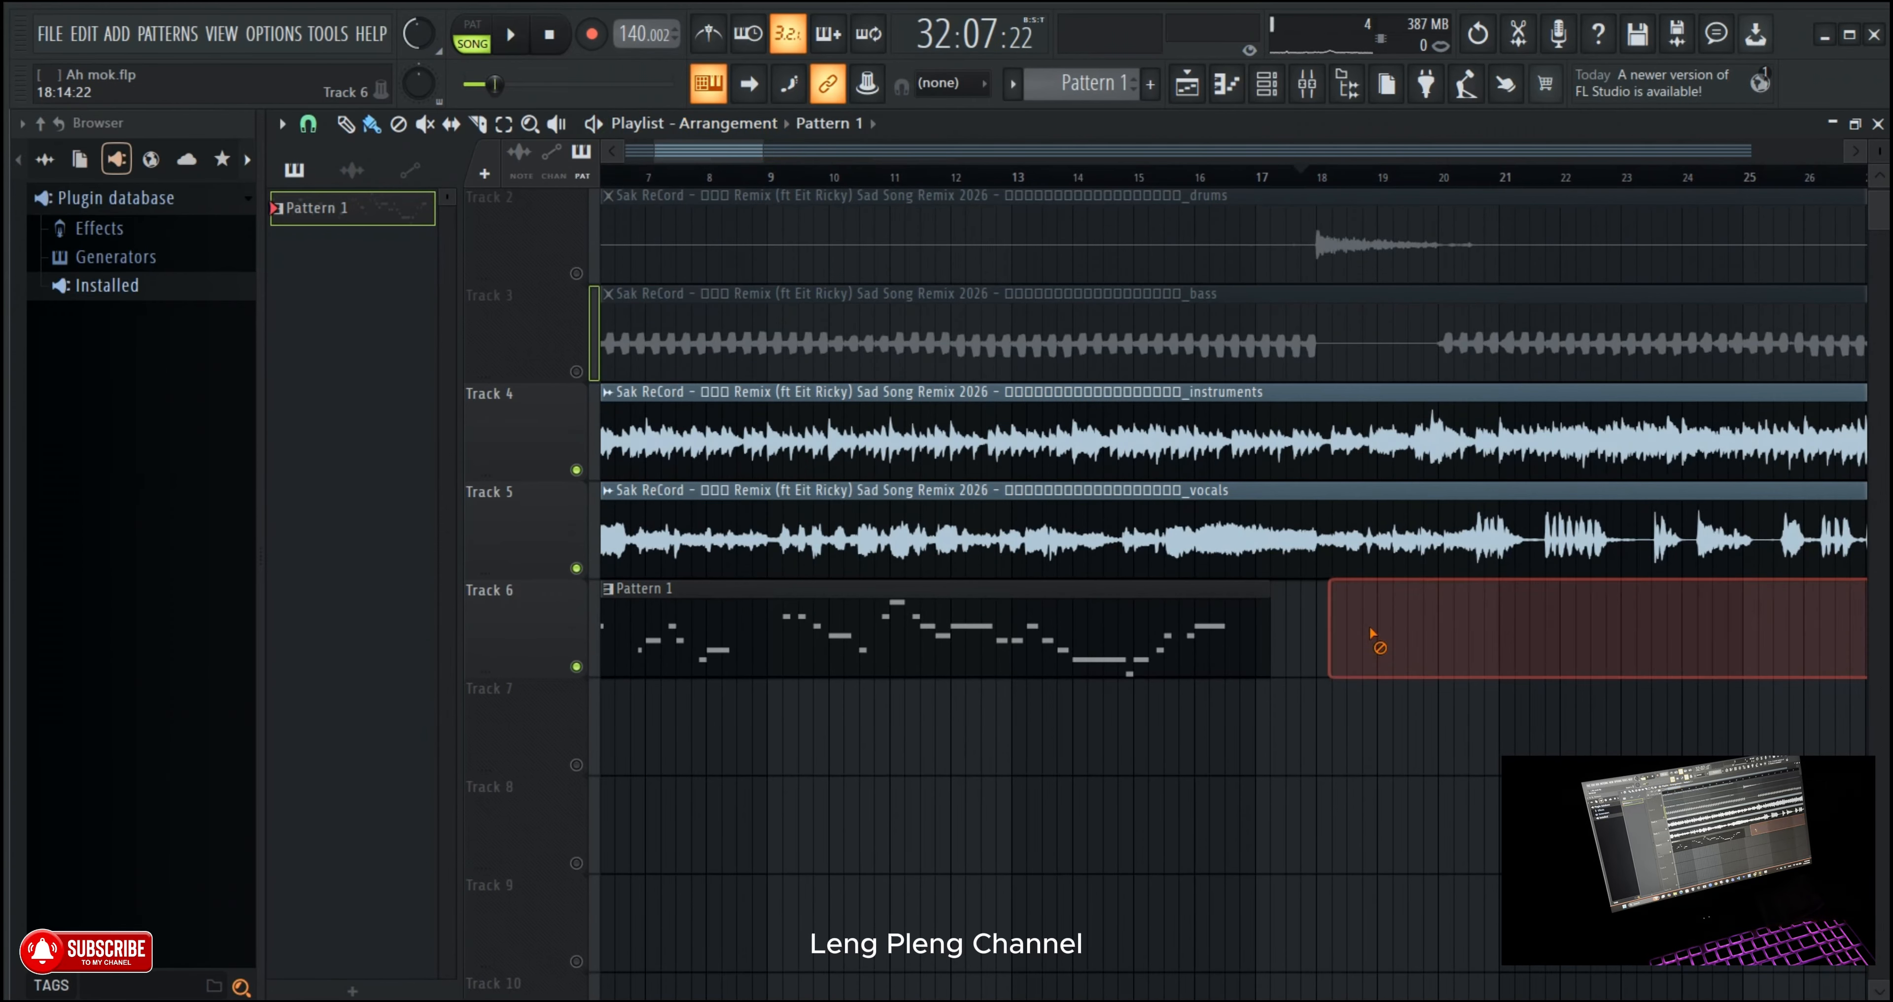
pyautogui.scroll(-5, 1299, 188)
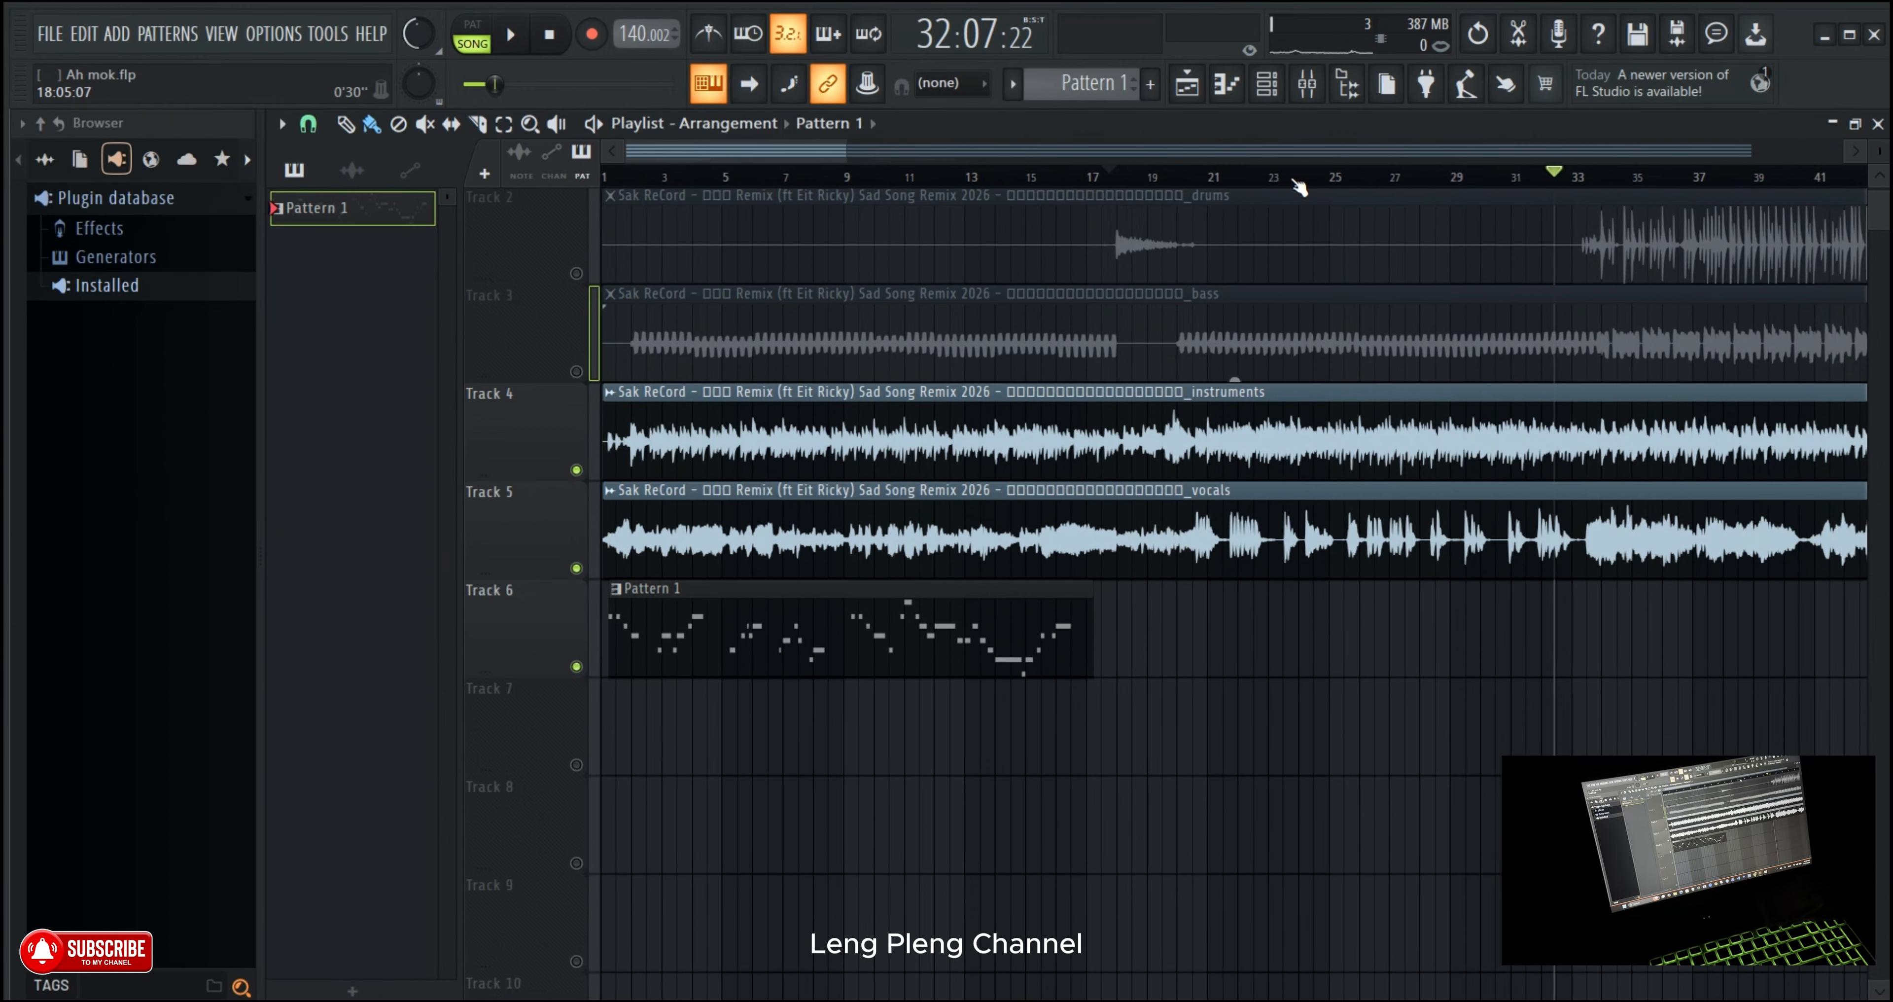
# Step: Open Pattern 1's FL Keys notes in the piano roll, play the pattern on its own and adjust the main volume
pyautogui.doubleClick(887, 636)
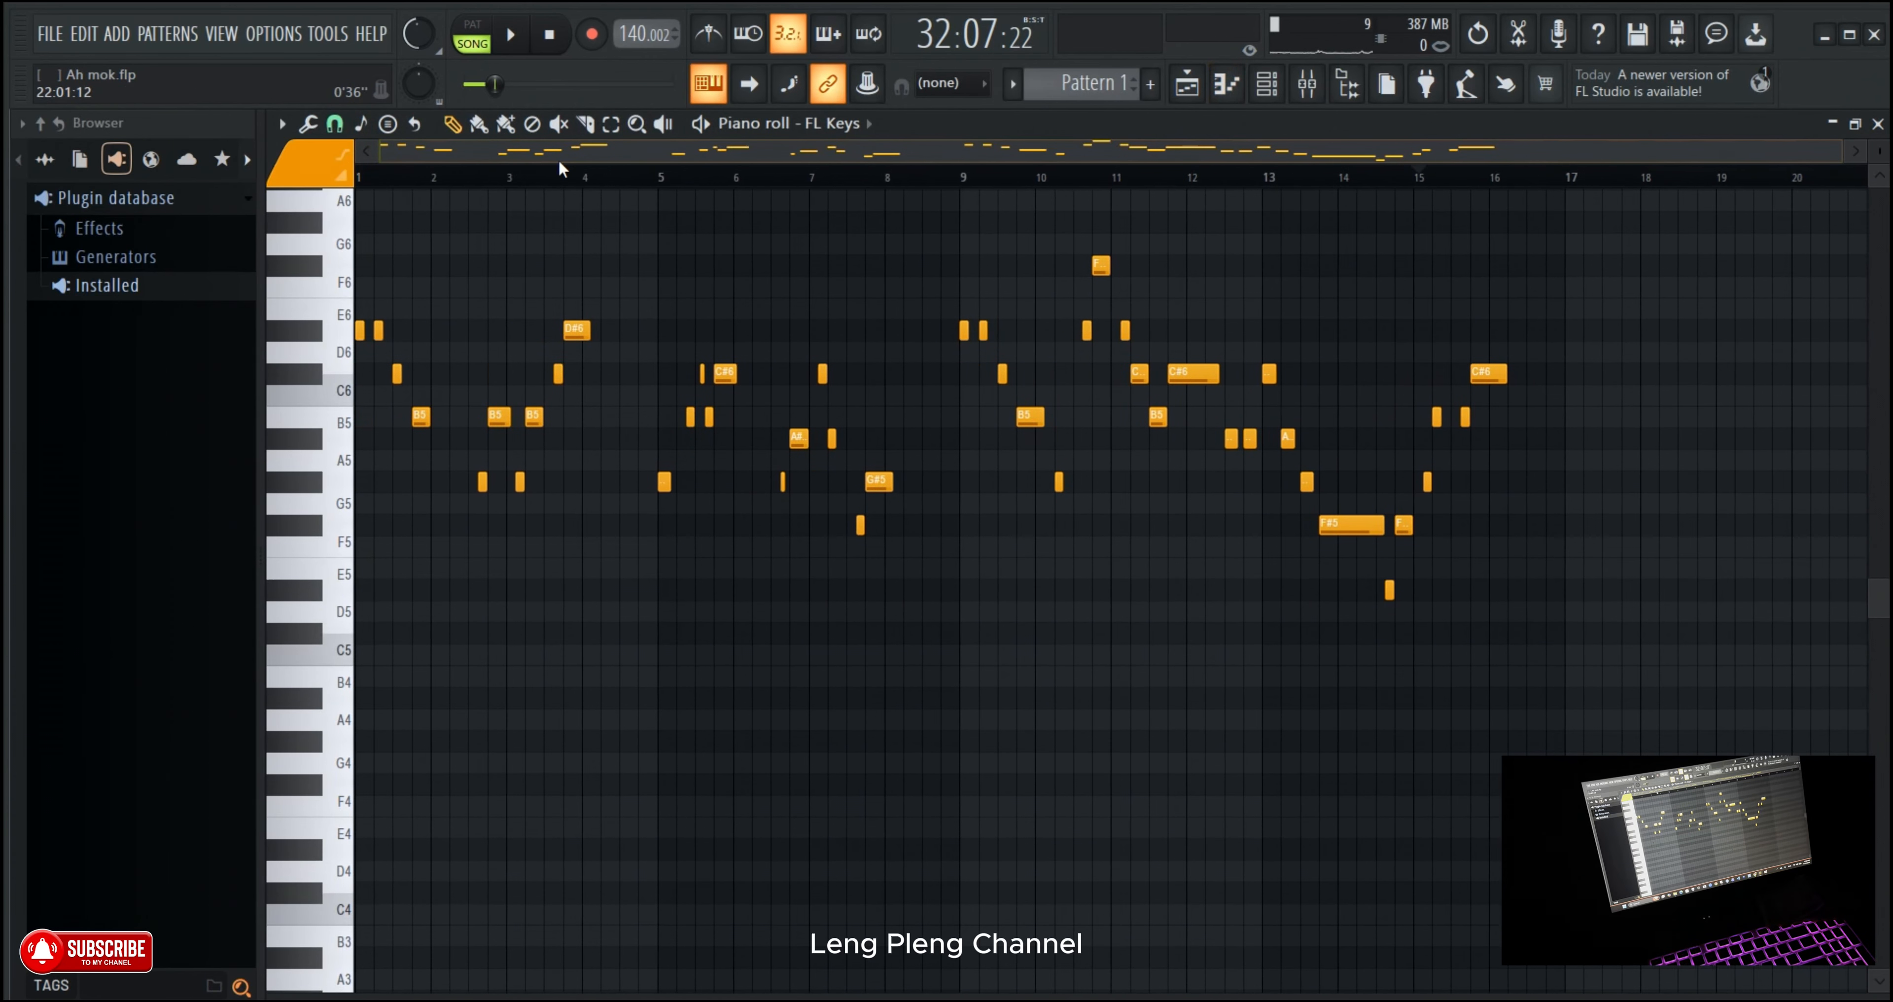
pyautogui.moveTo(1879, 151); pyautogui.dragTo(1880, 155)
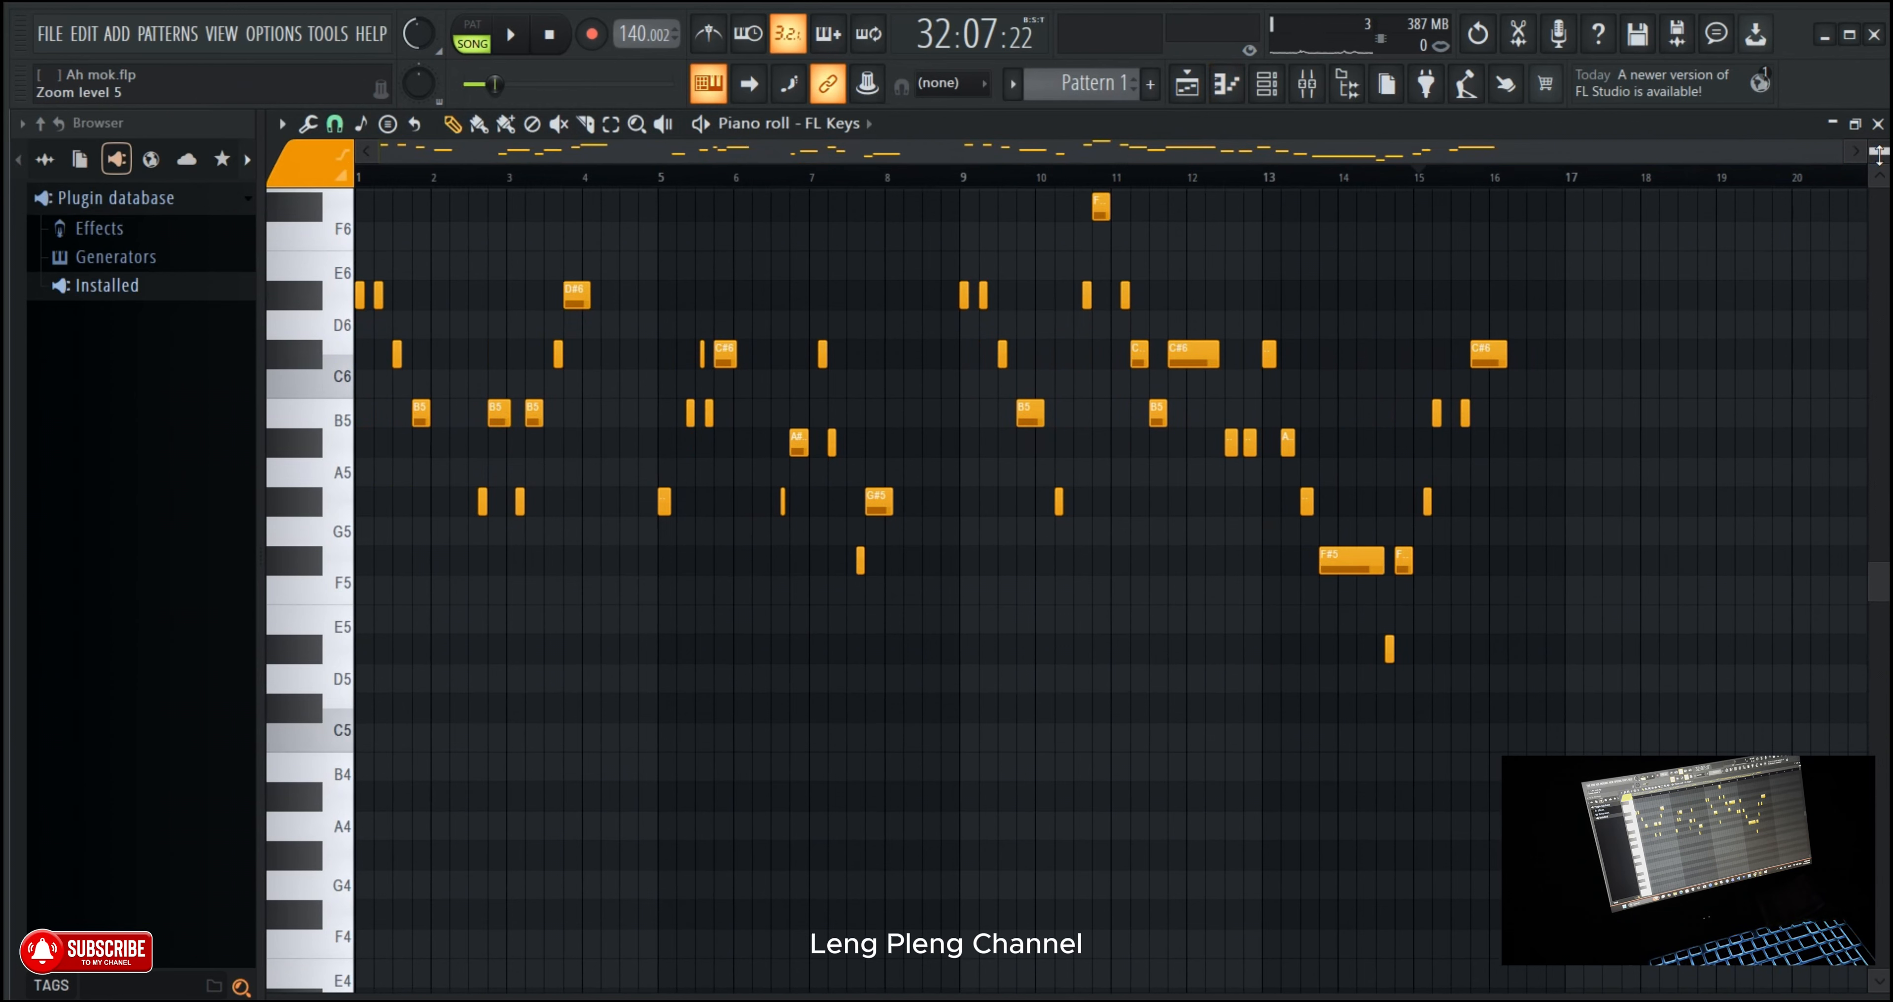
pyautogui.scroll(3, 1242, 279)
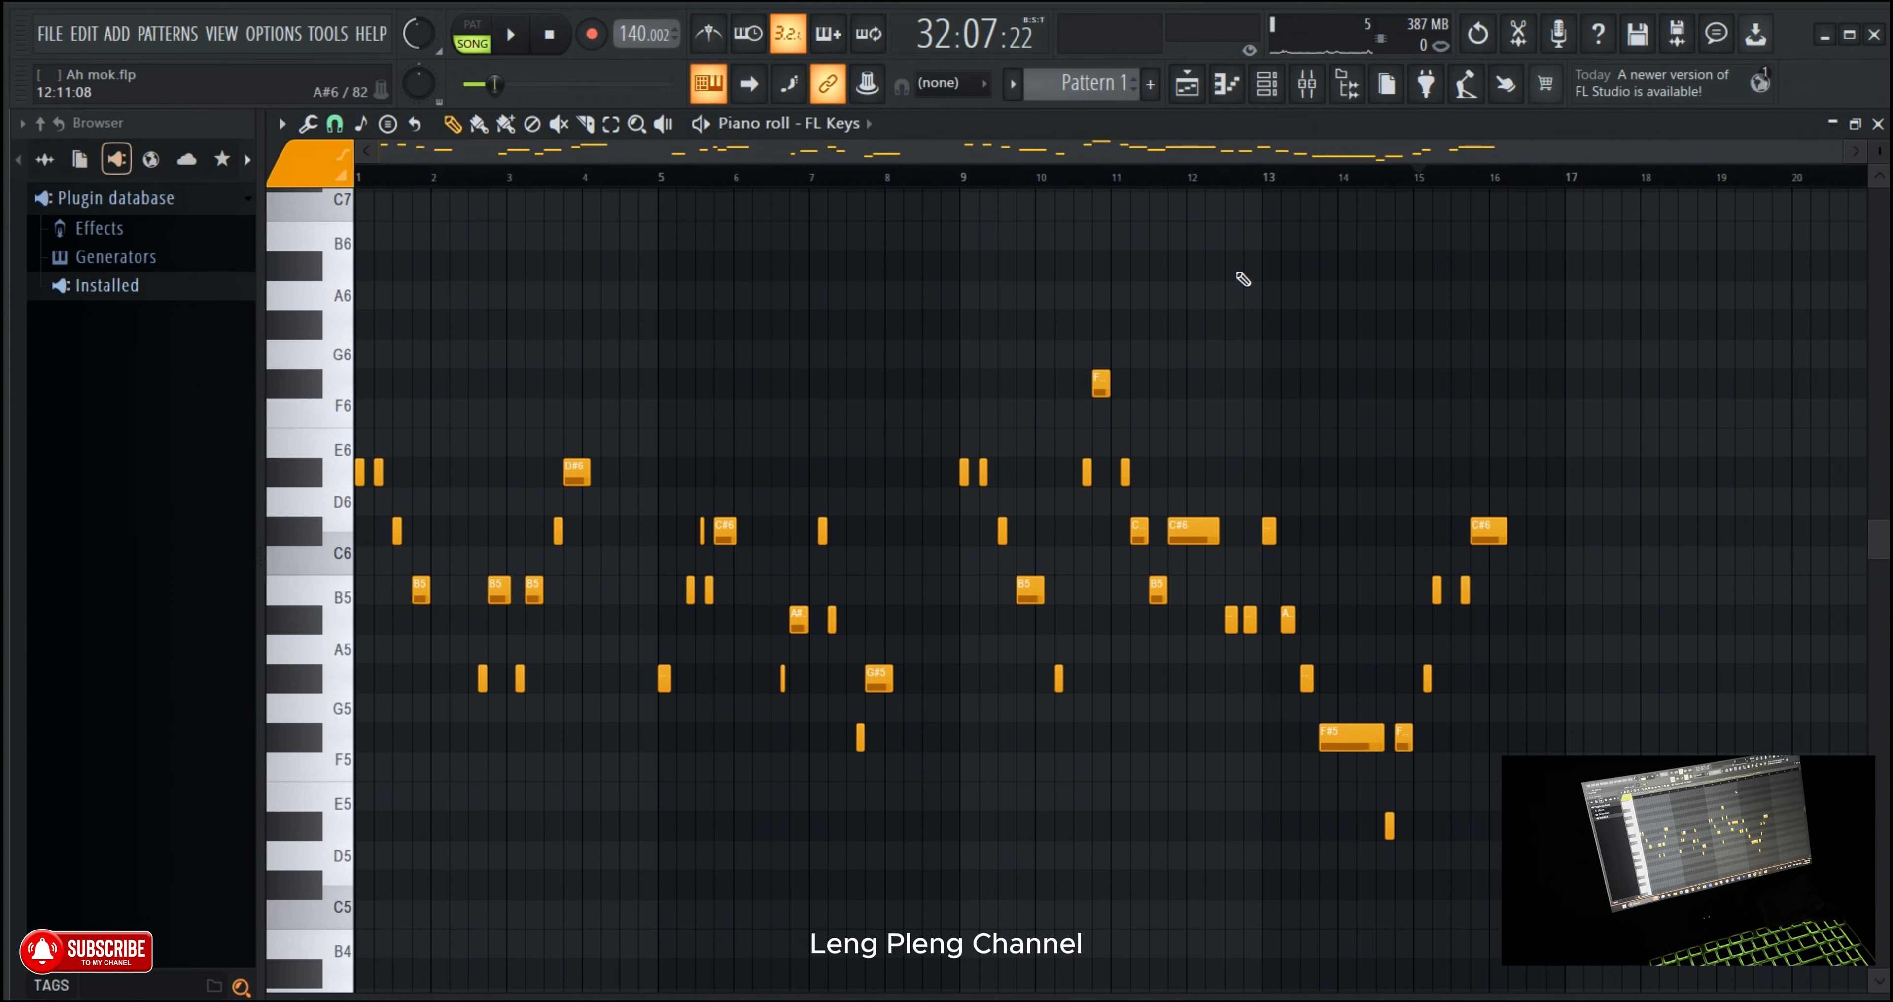
pyautogui.scroll(-1, 1242, 279)
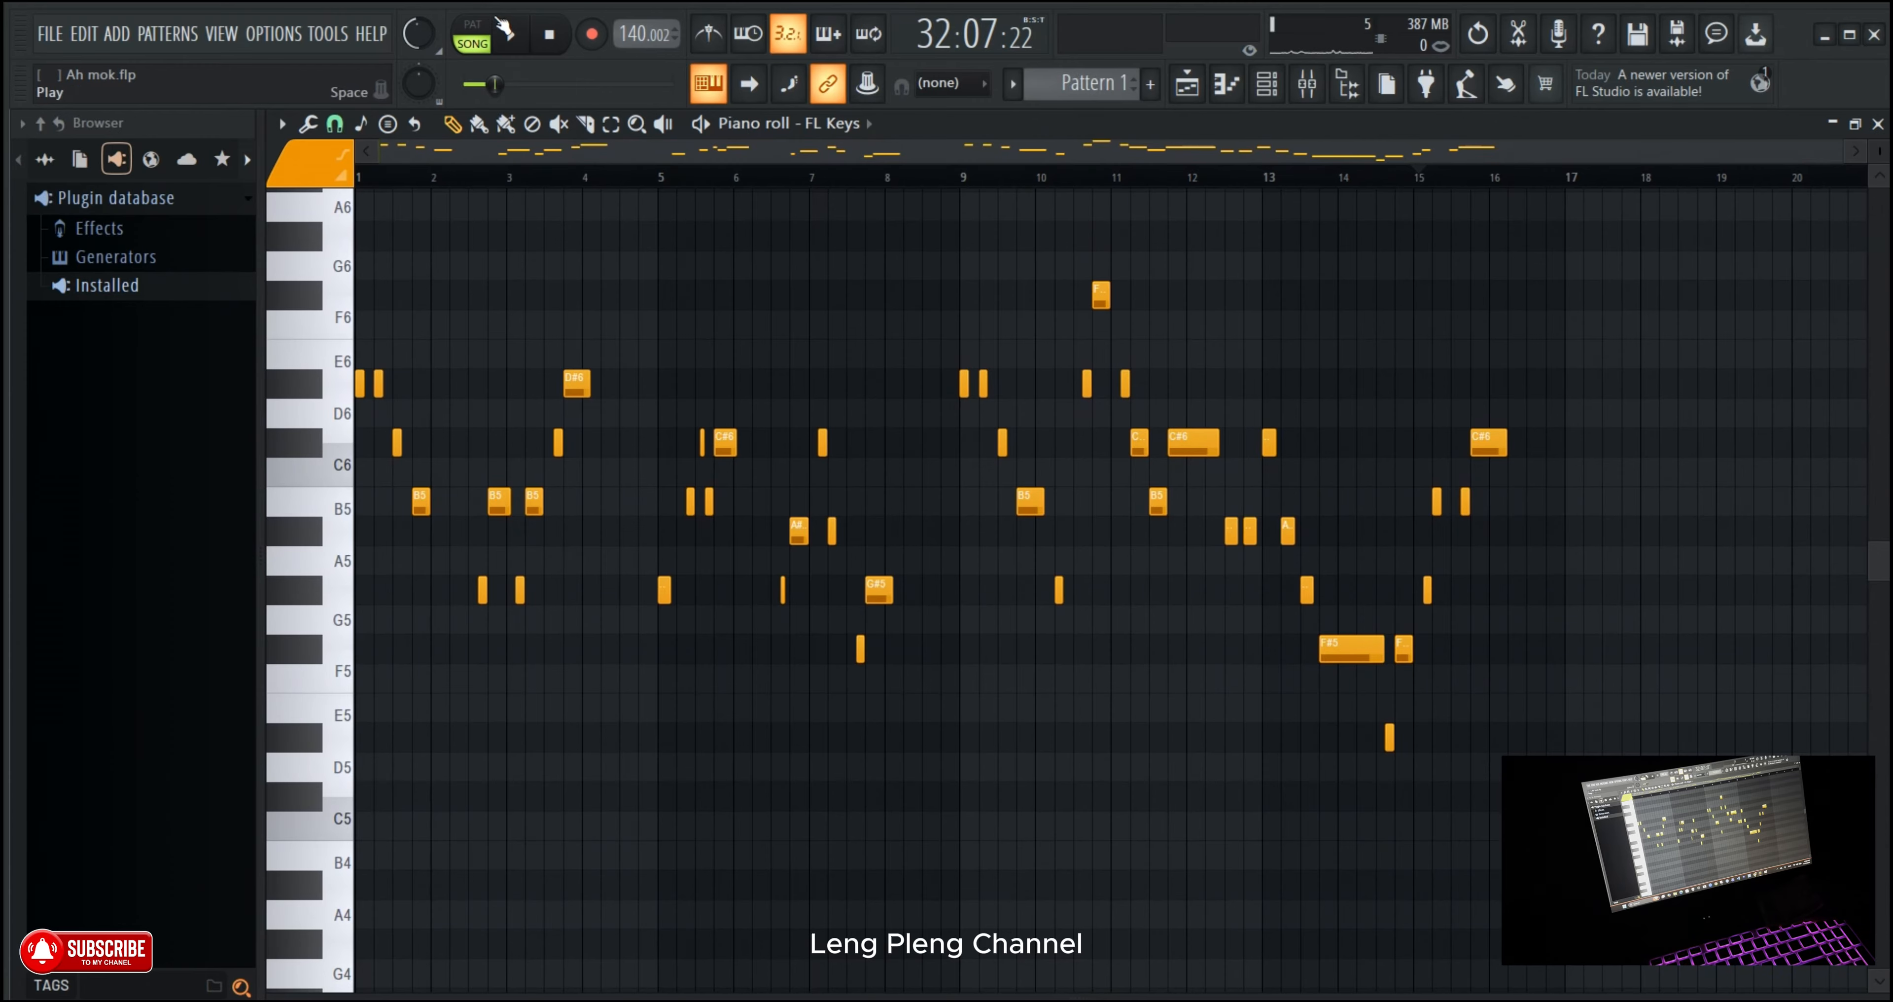
pyautogui.click(505, 31)
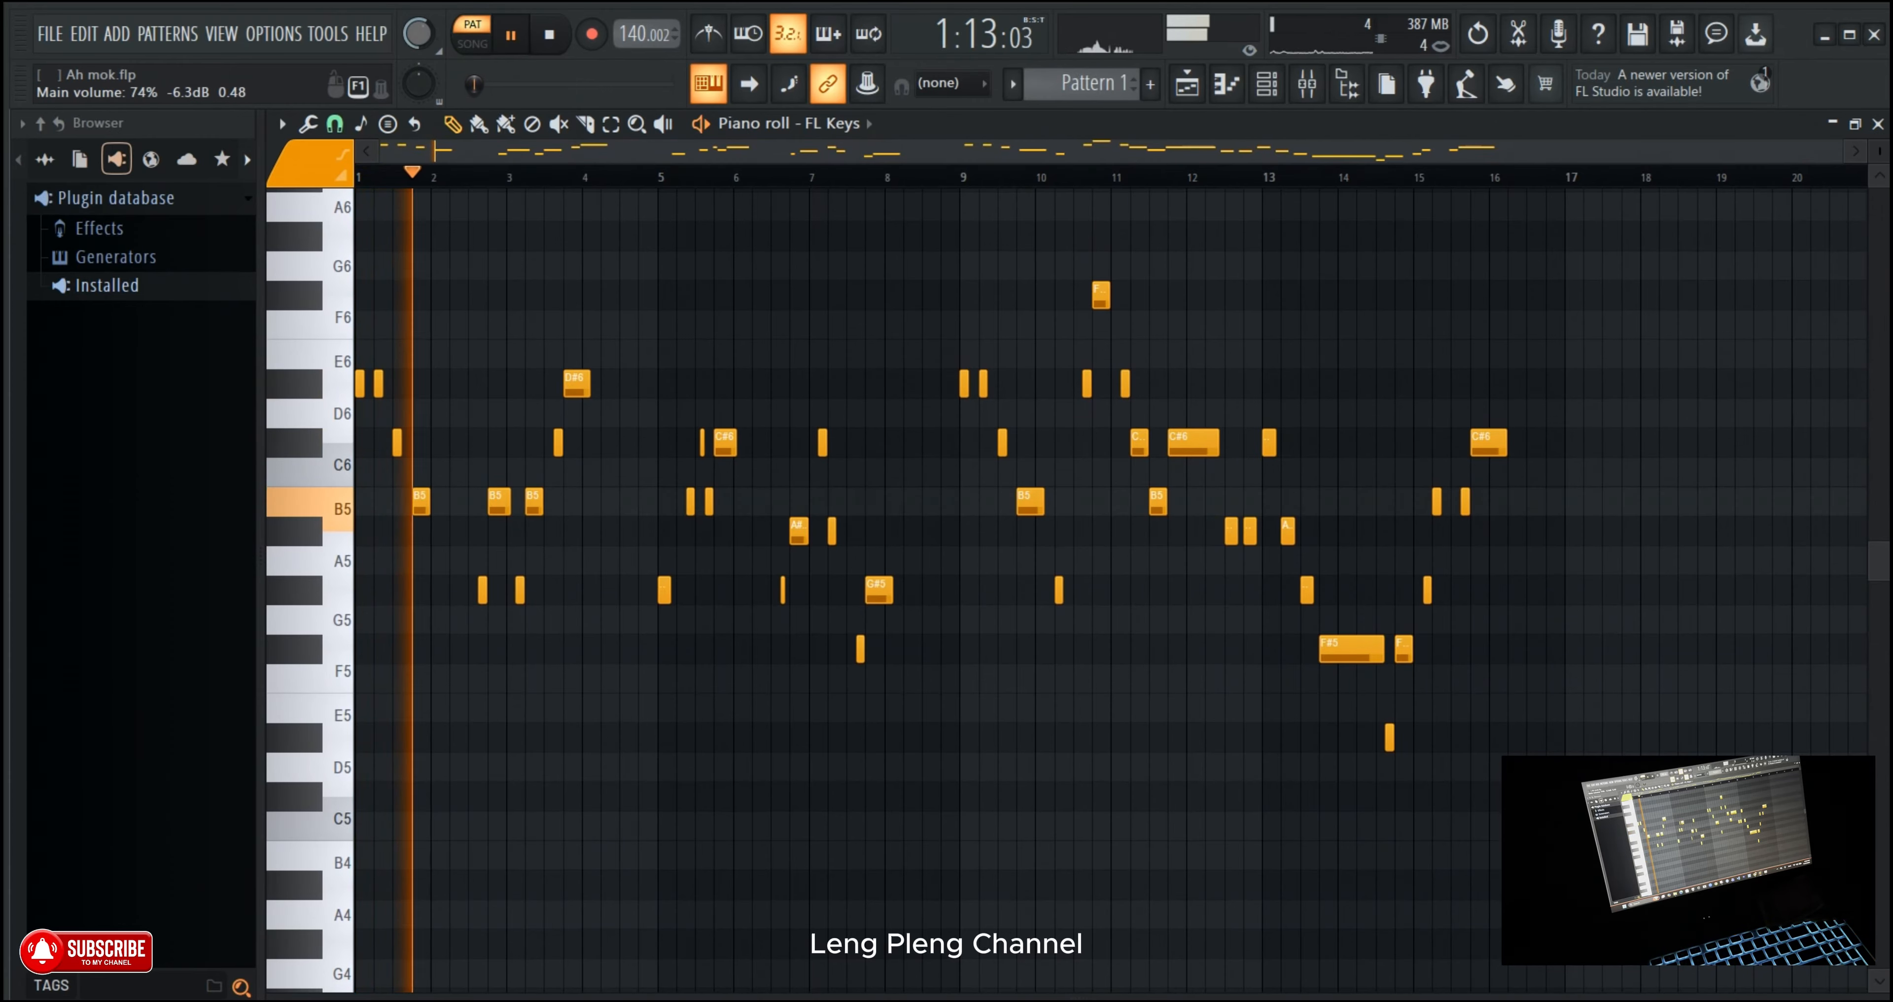
pyautogui.moveTo(409, 47); pyautogui.dragTo(409, 63)
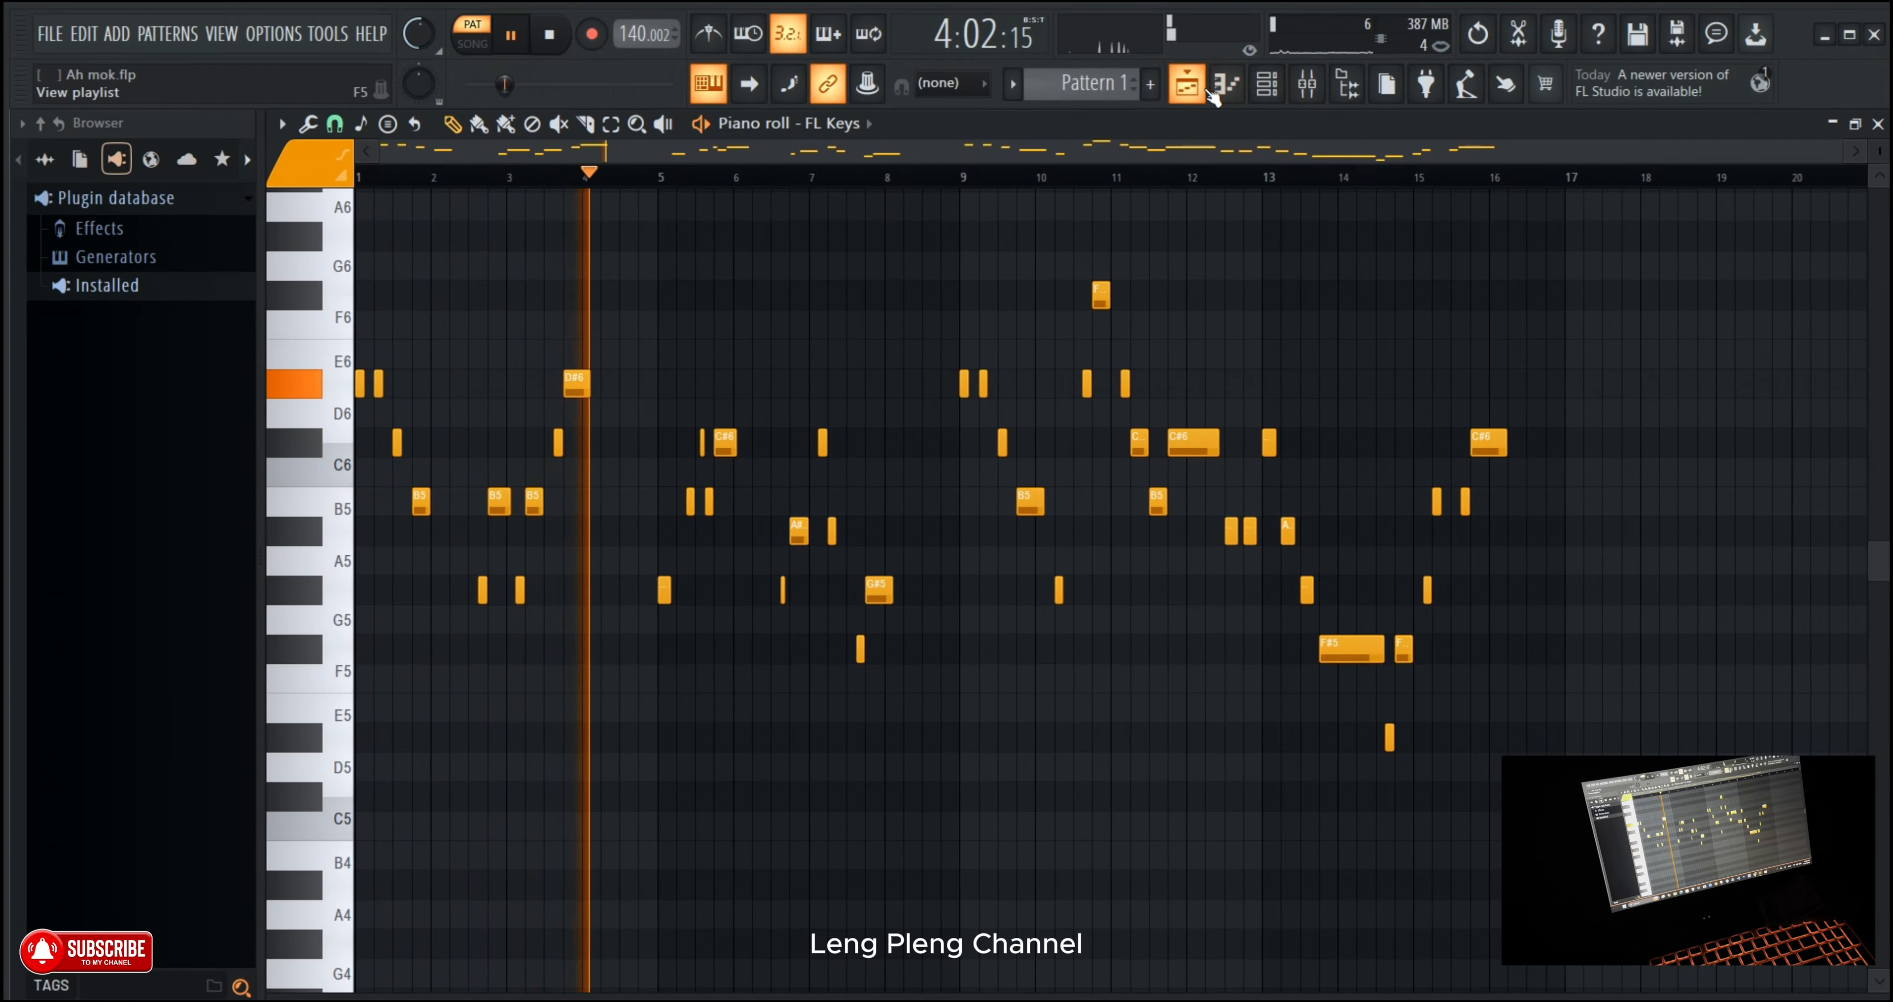
# Step: Mute the vocals on Track 5 and the instruments on Track 4 in the Playlist, and play the song from bar 1
pyautogui.click(1186, 83)
pyautogui.click(576, 568)
pyautogui.click(576, 470)
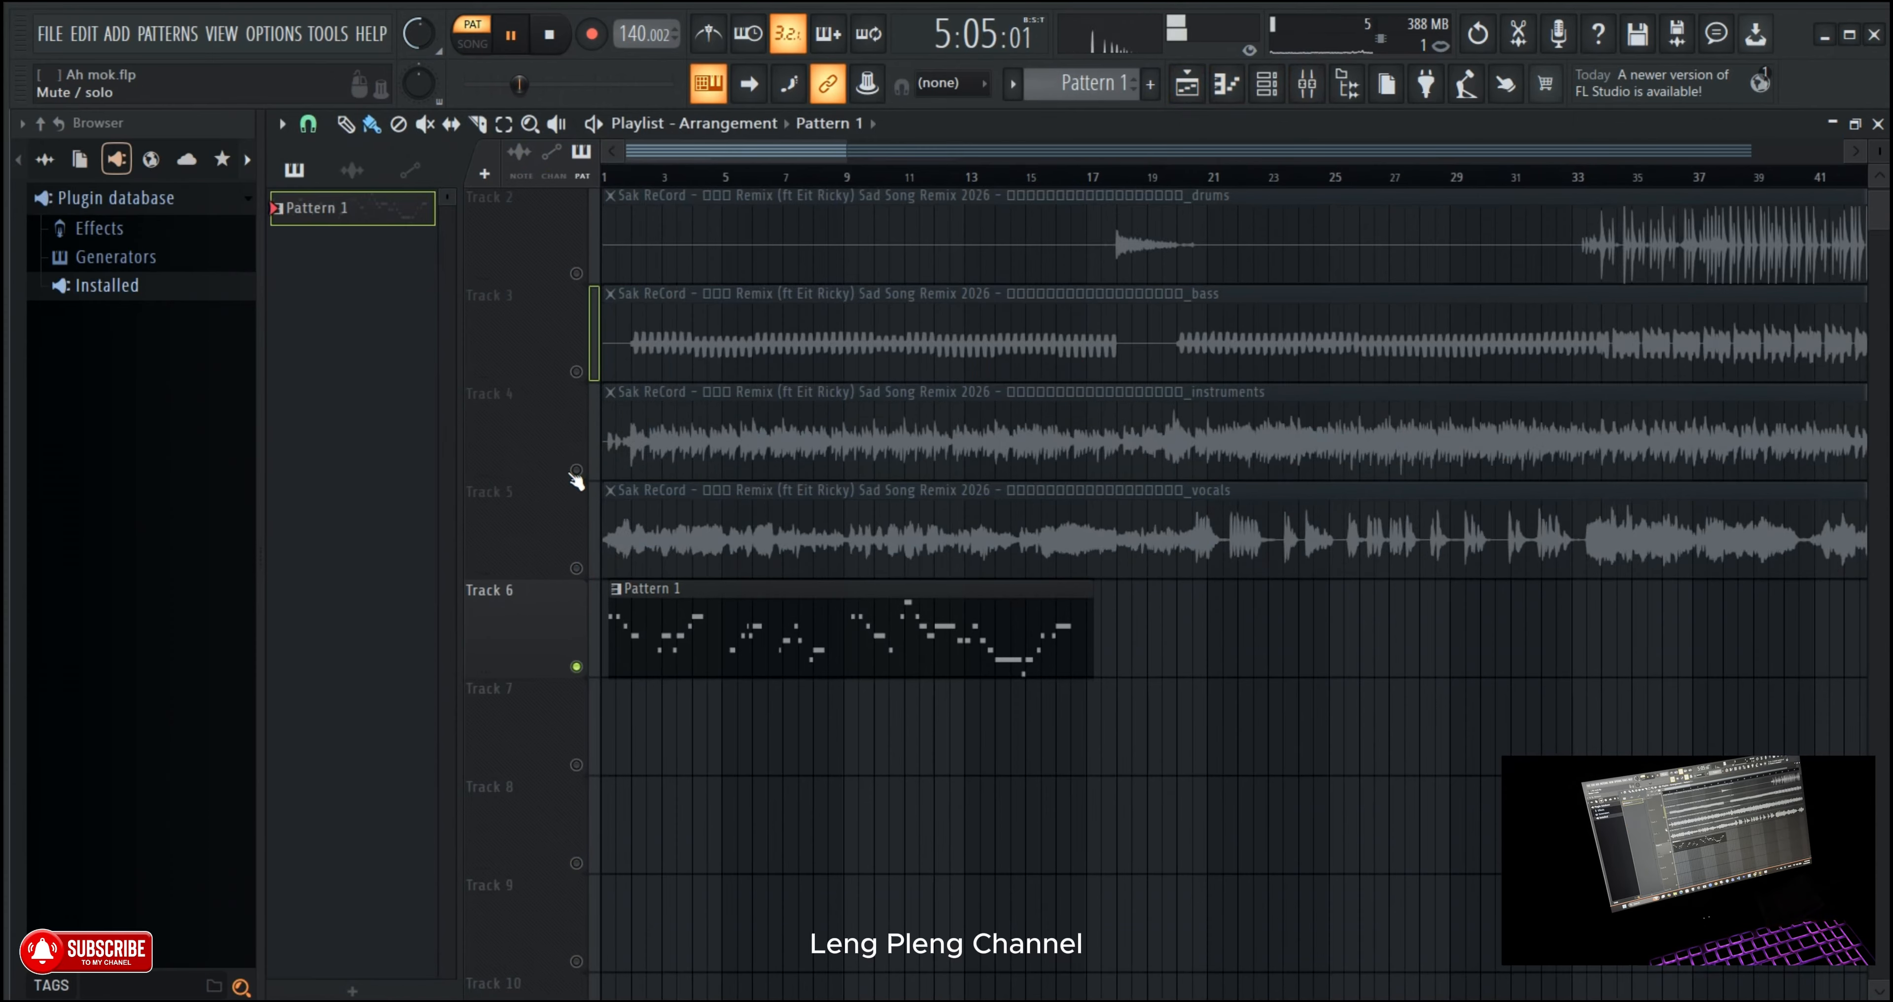
pyautogui.click(625, 182)
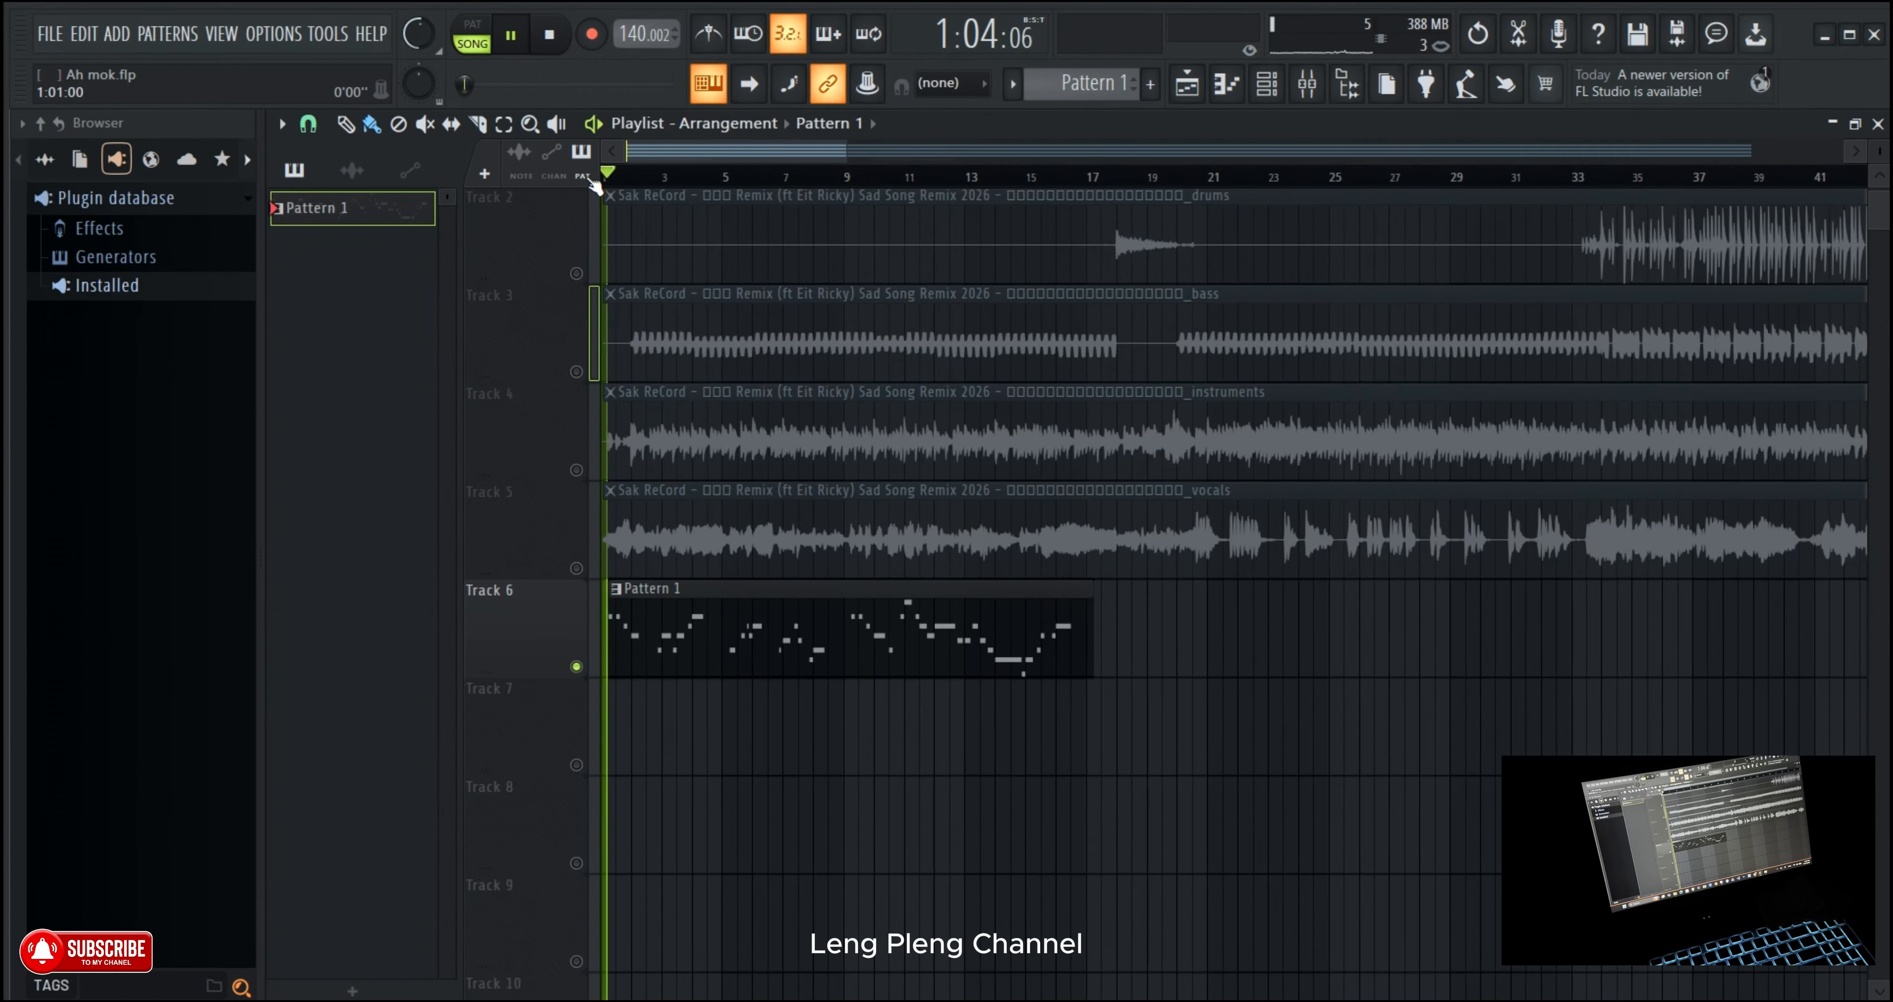
# Step: Unmute the bass on Track 3 to hear it with the Pattern 1 melody, keeping Track 4 muted
pyautogui.click(576, 371)
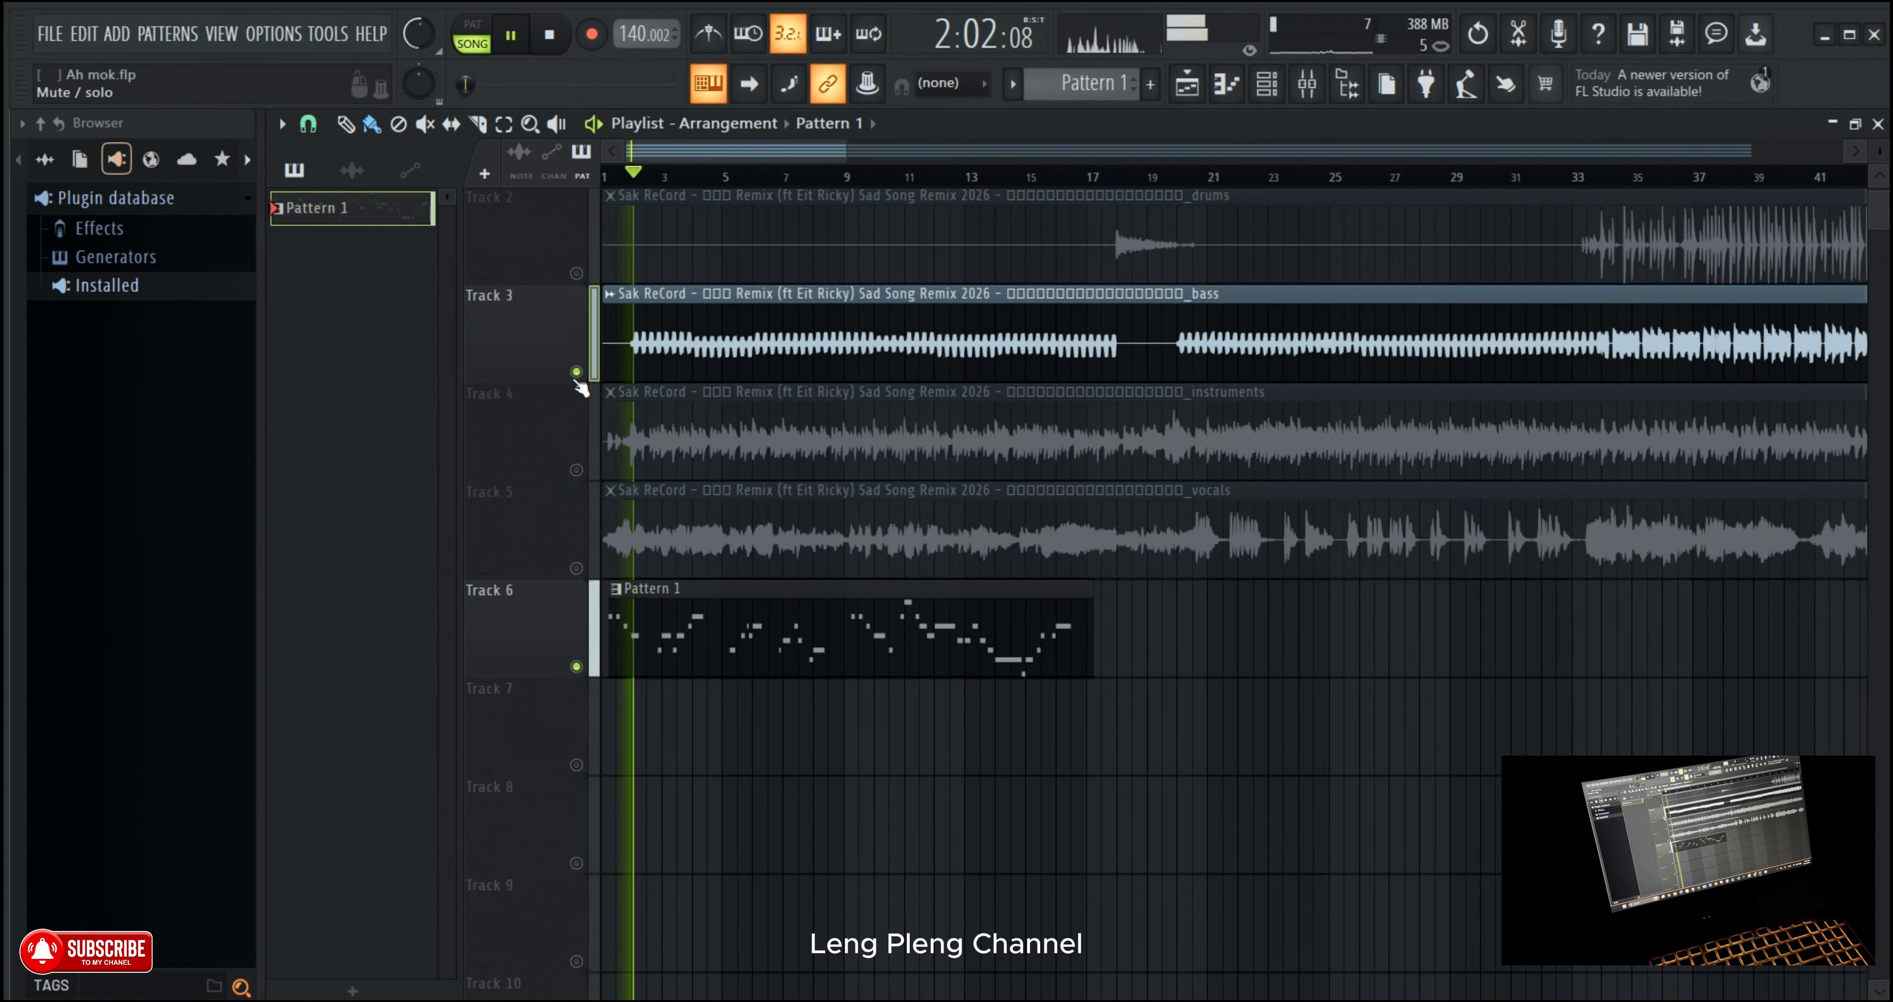
pyautogui.click(576, 469)
pyautogui.click(578, 470)
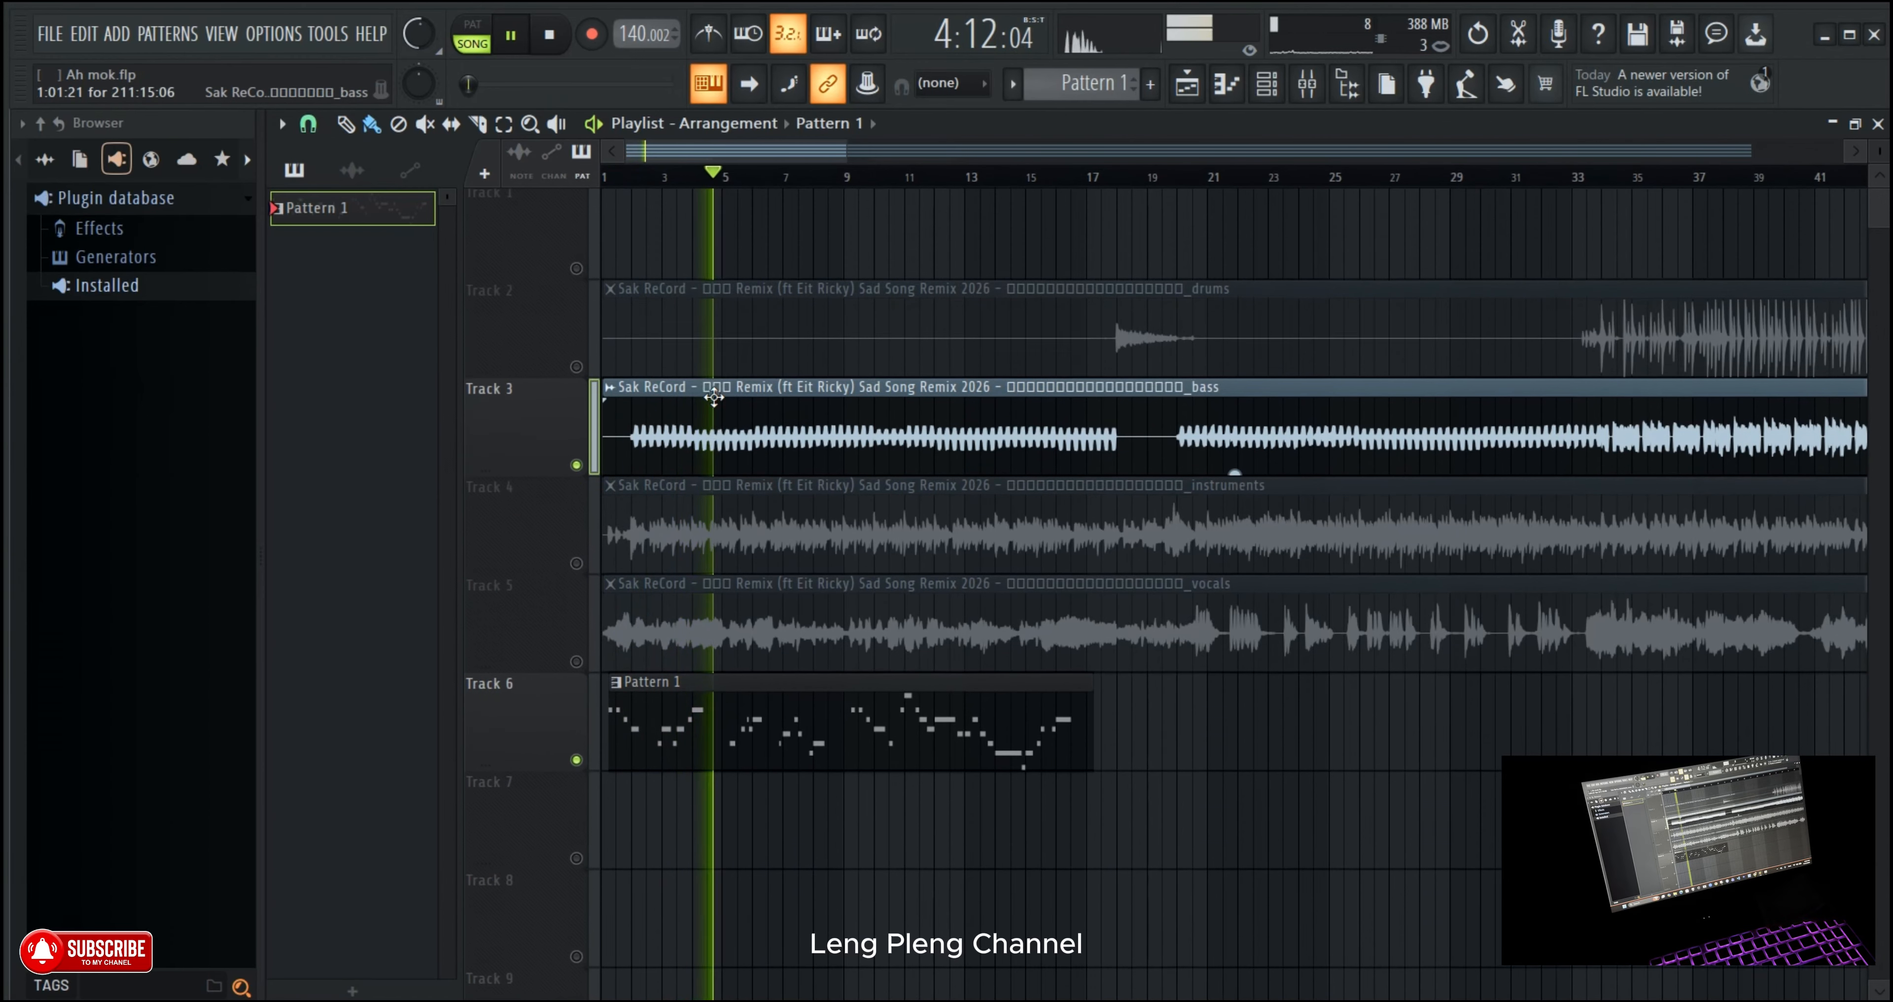
pyautogui.scroll(-2, 662, 397)
pyautogui.scroll(3, 714, 396)
pyautogui.scroll(-3, 713, 396)
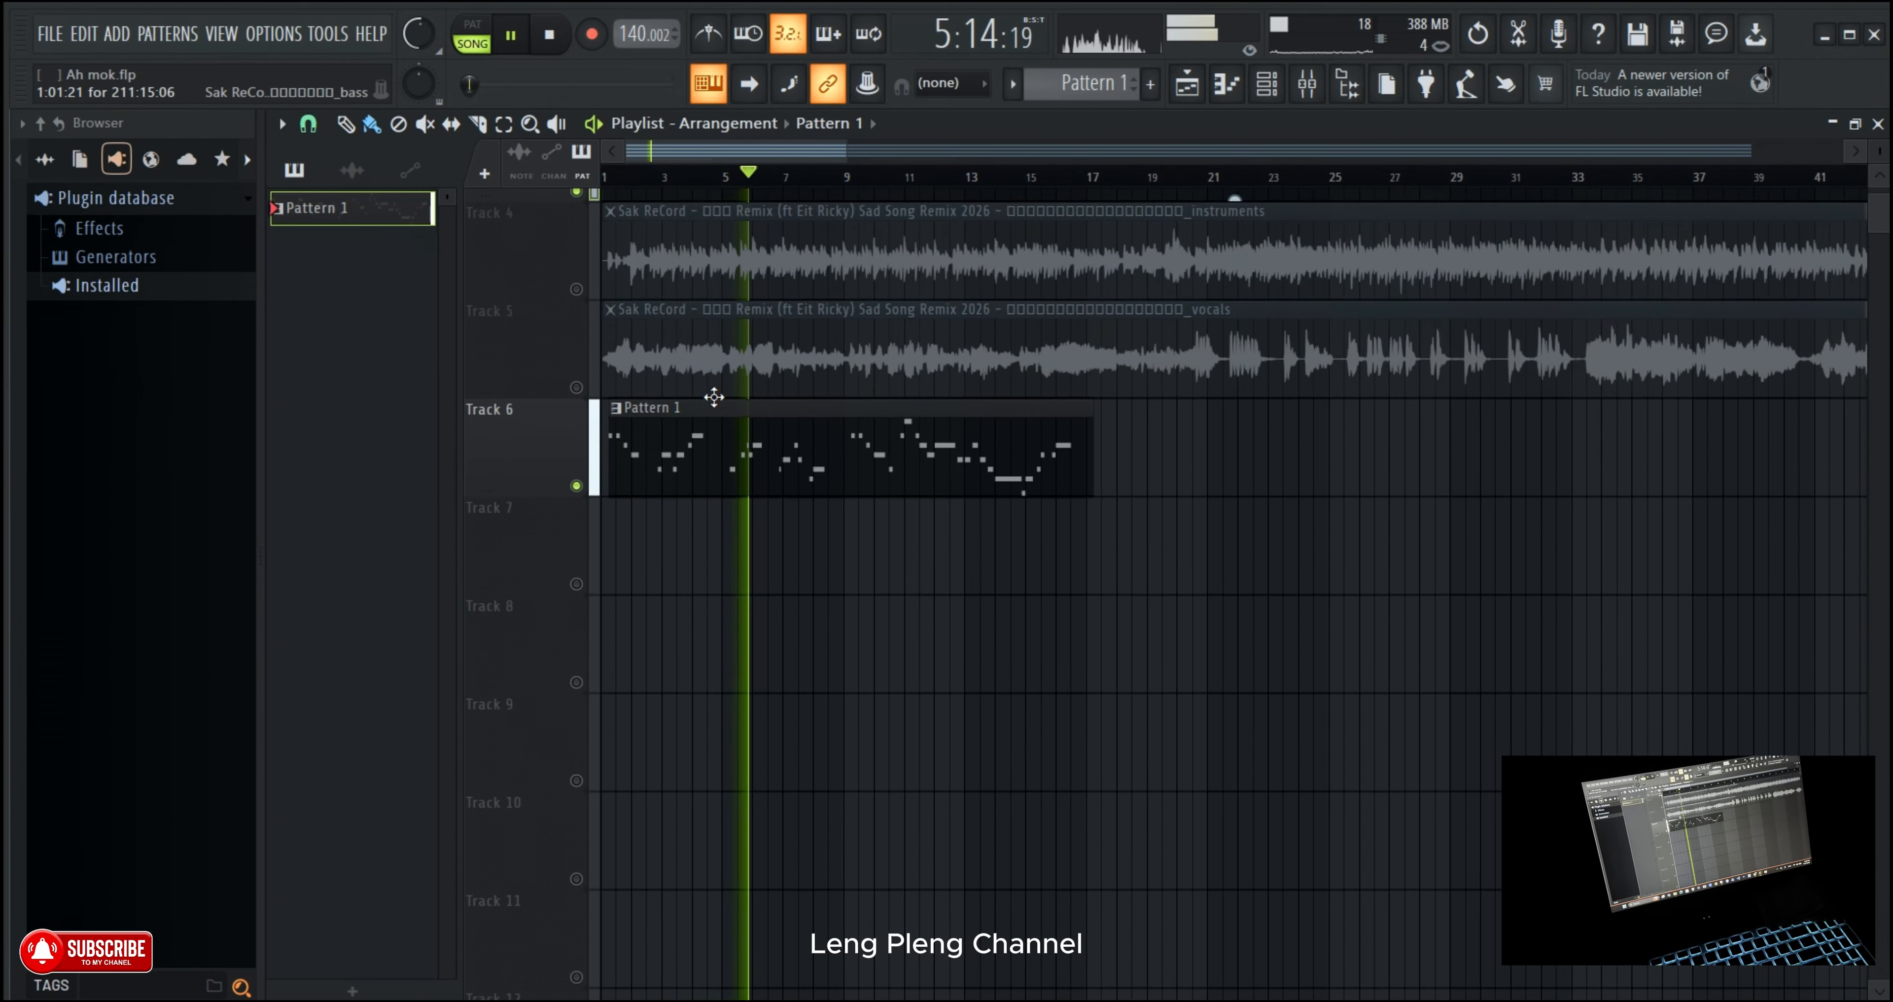
pyautogui.scroll(2, 713, 396)
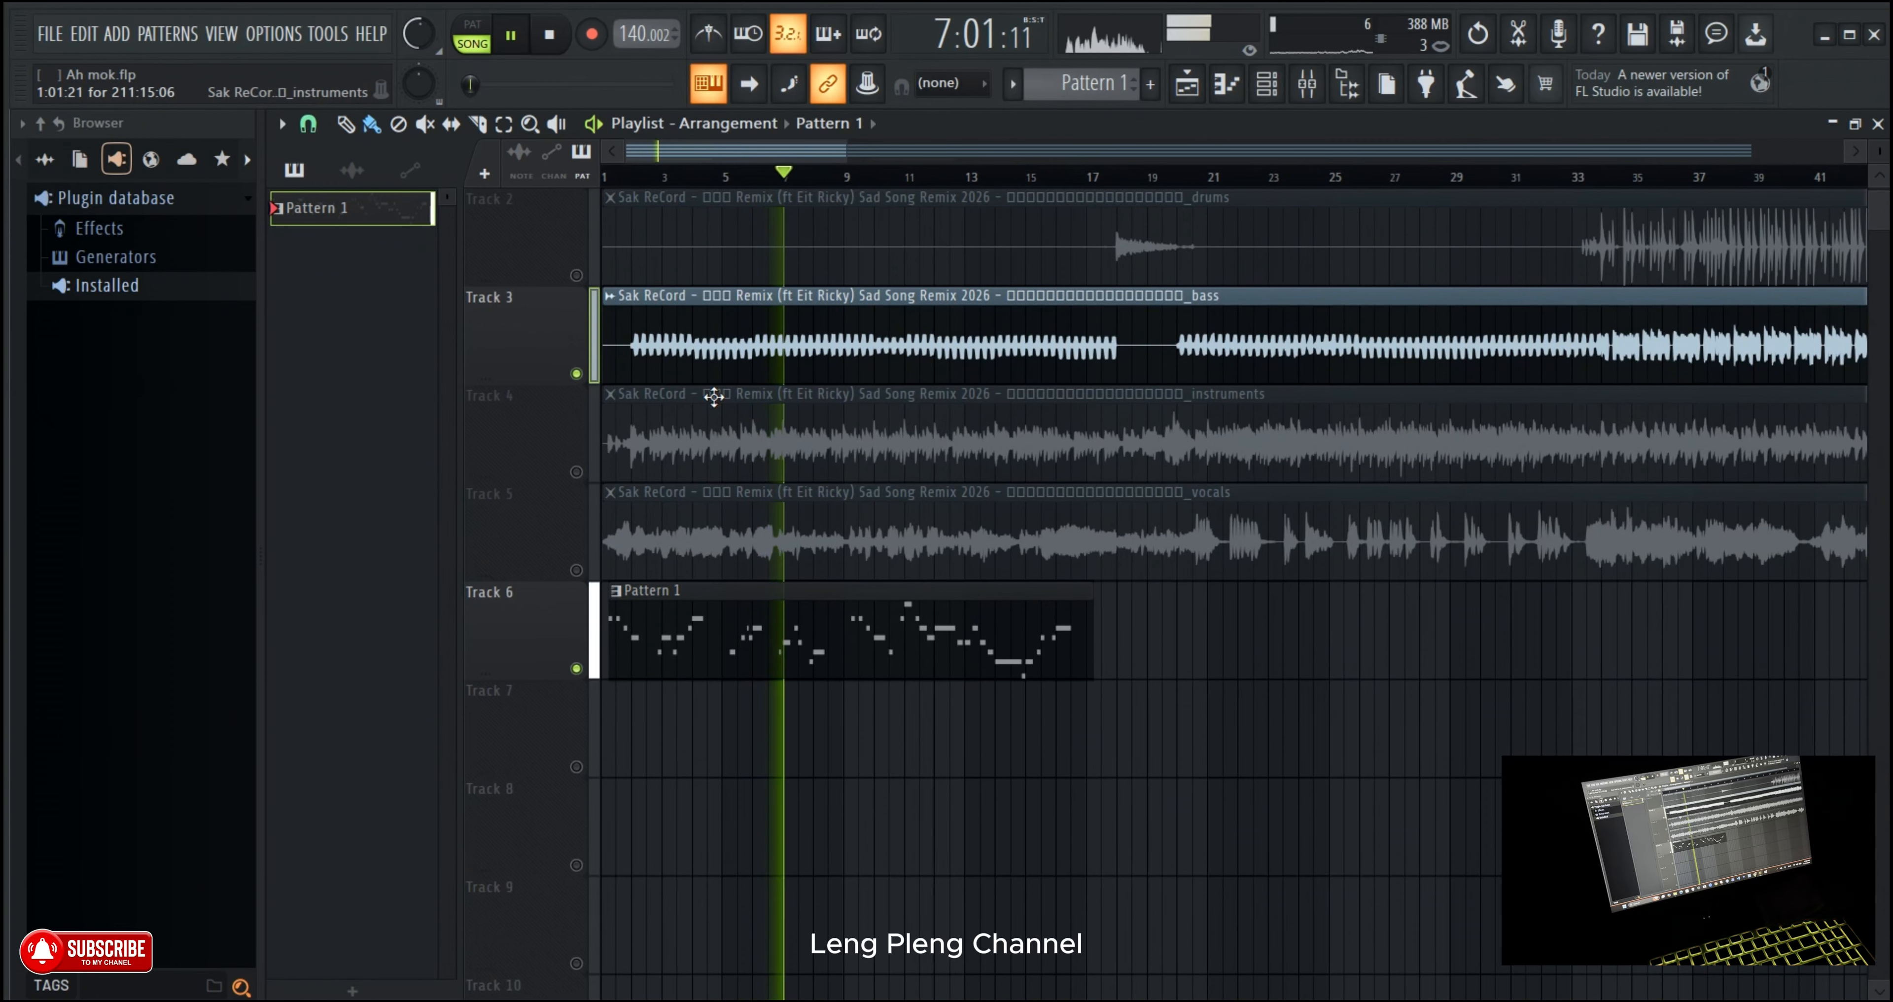
# Step: Follow the melody against the bass in Pattern 1's piano roll up to bar 16 and pause playback there
pyautogui.doubleClick(1029, 641)
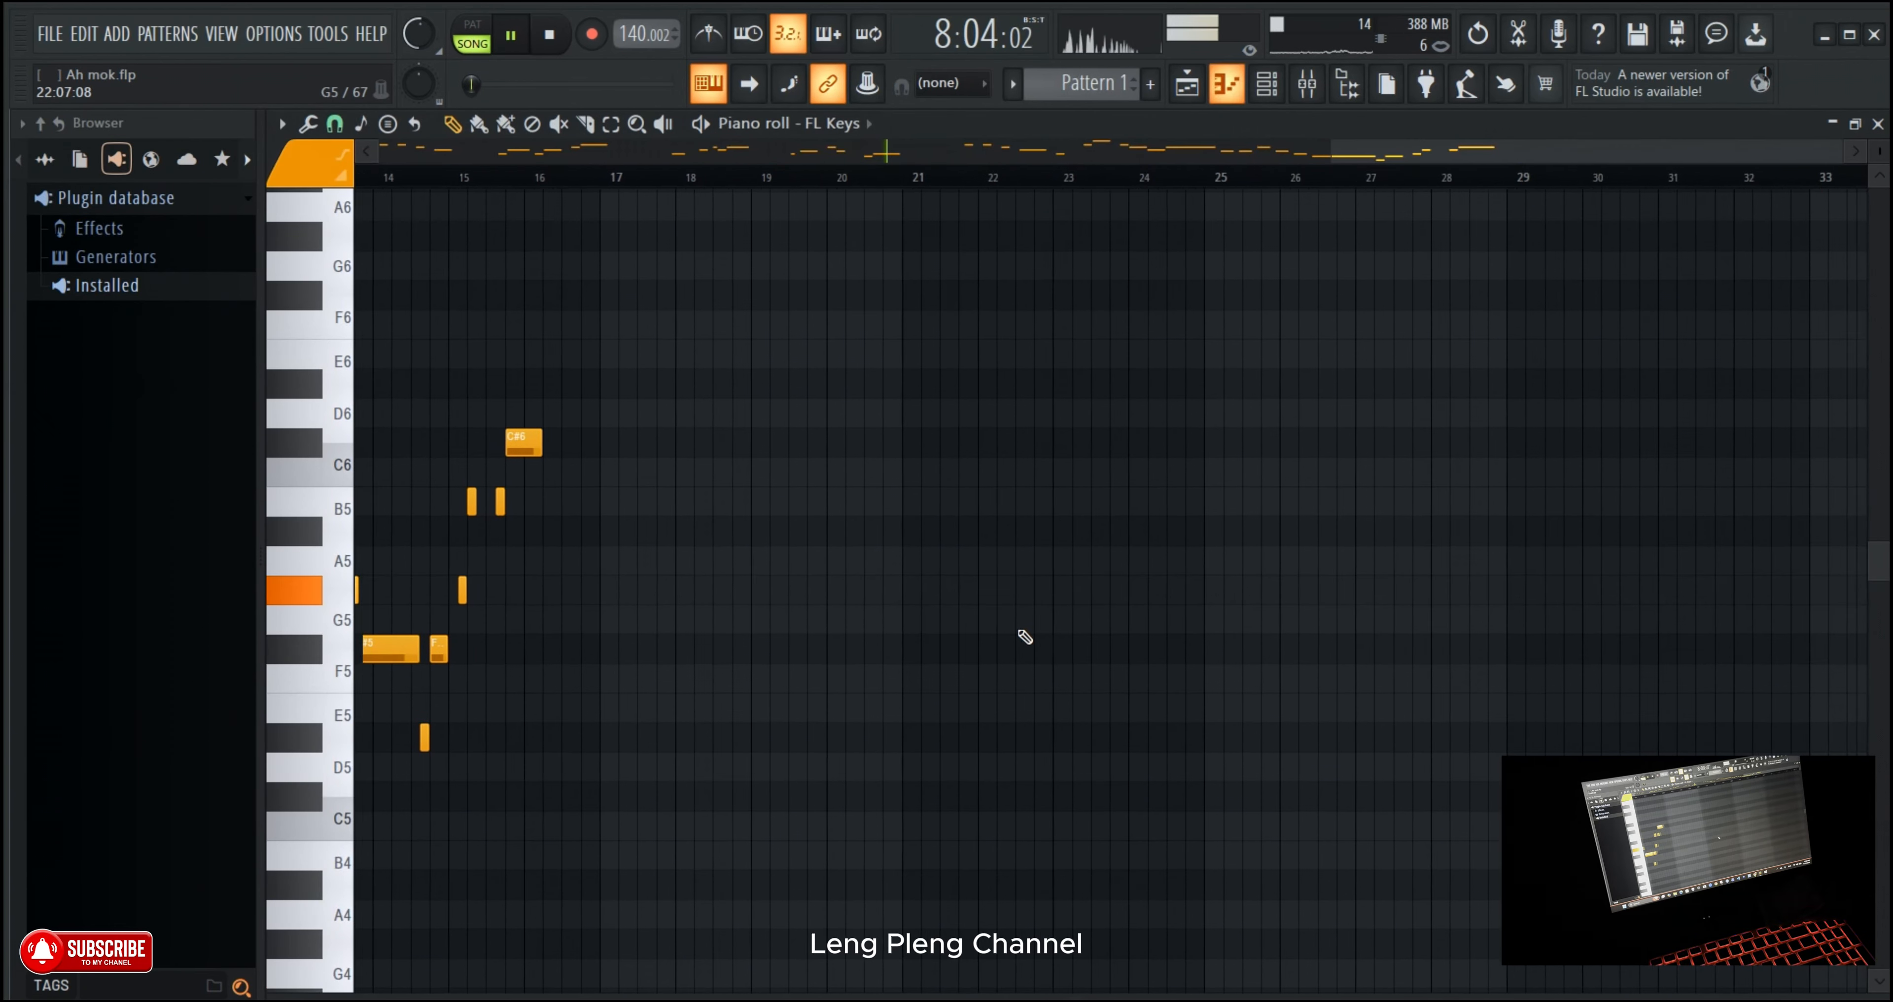
pyautogui.moveTo(1344, 154); pyautogui.dragTo(540, 171)
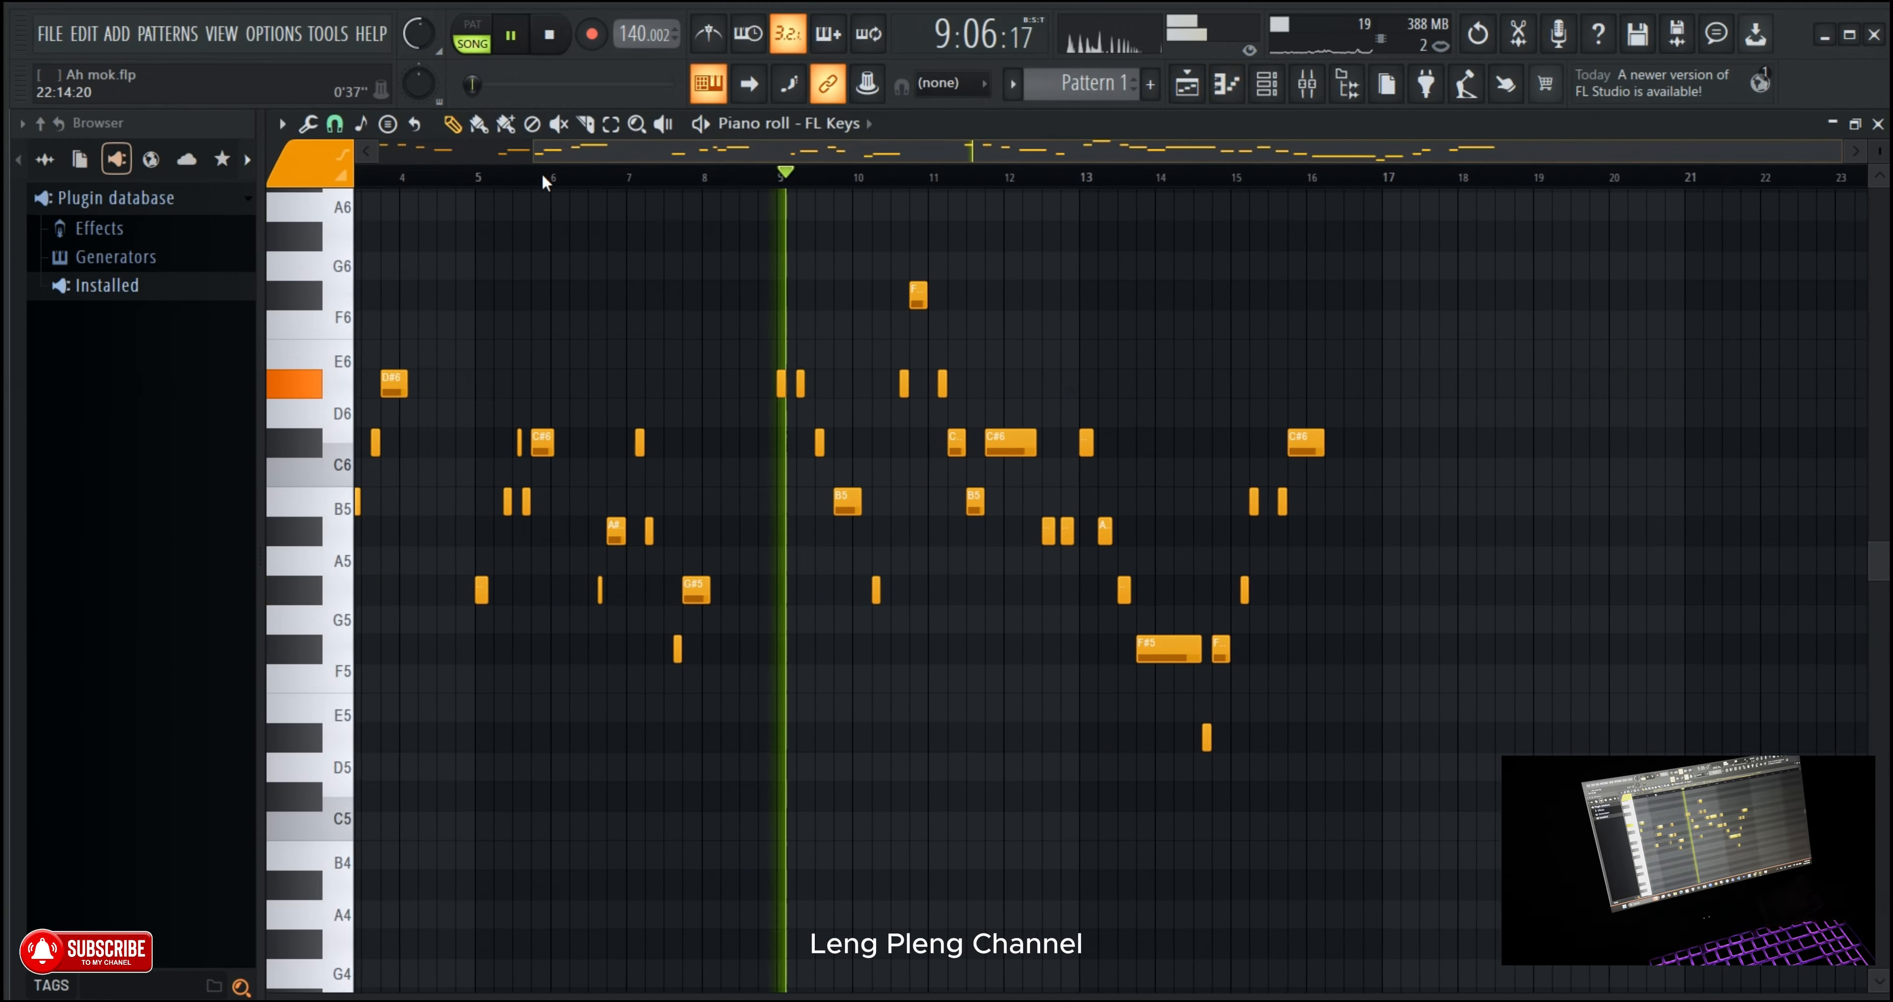
pyautogui.scroll(-1, 912, 174)
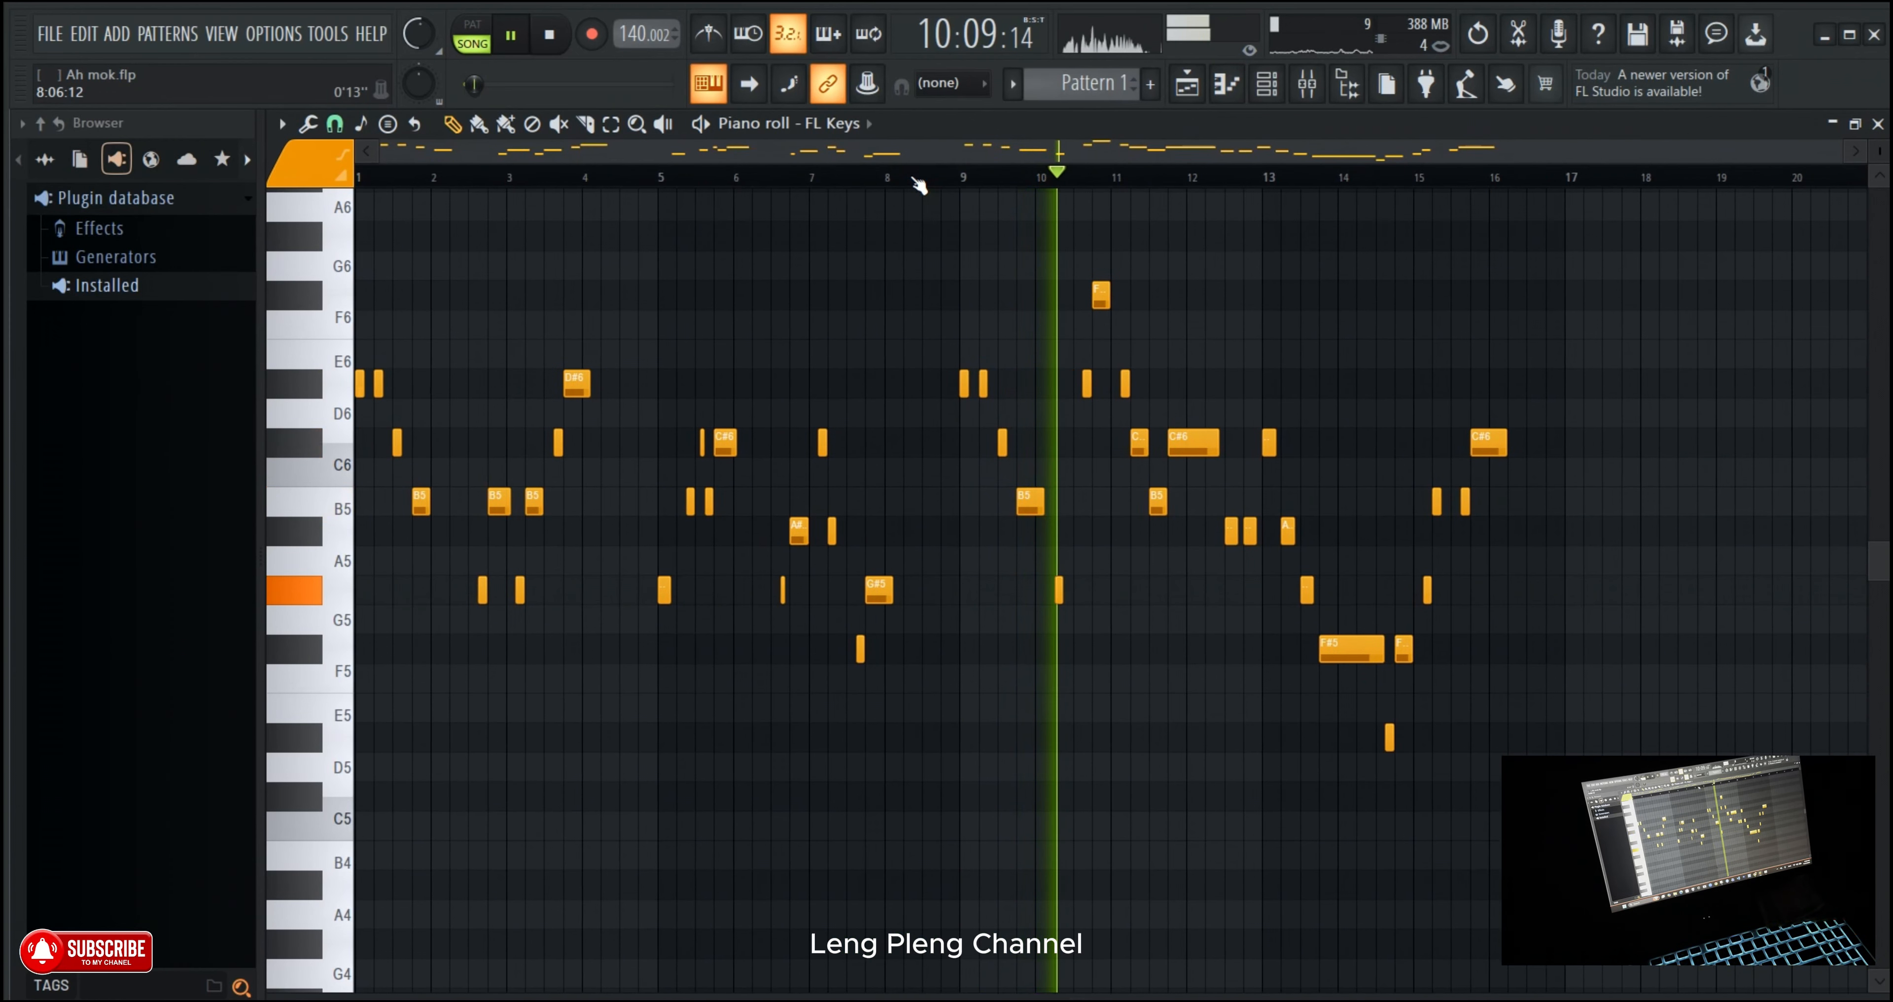
pyautogui.scroll(1, 915, 178)
pyautogui.scroll(-1, 898, 152)
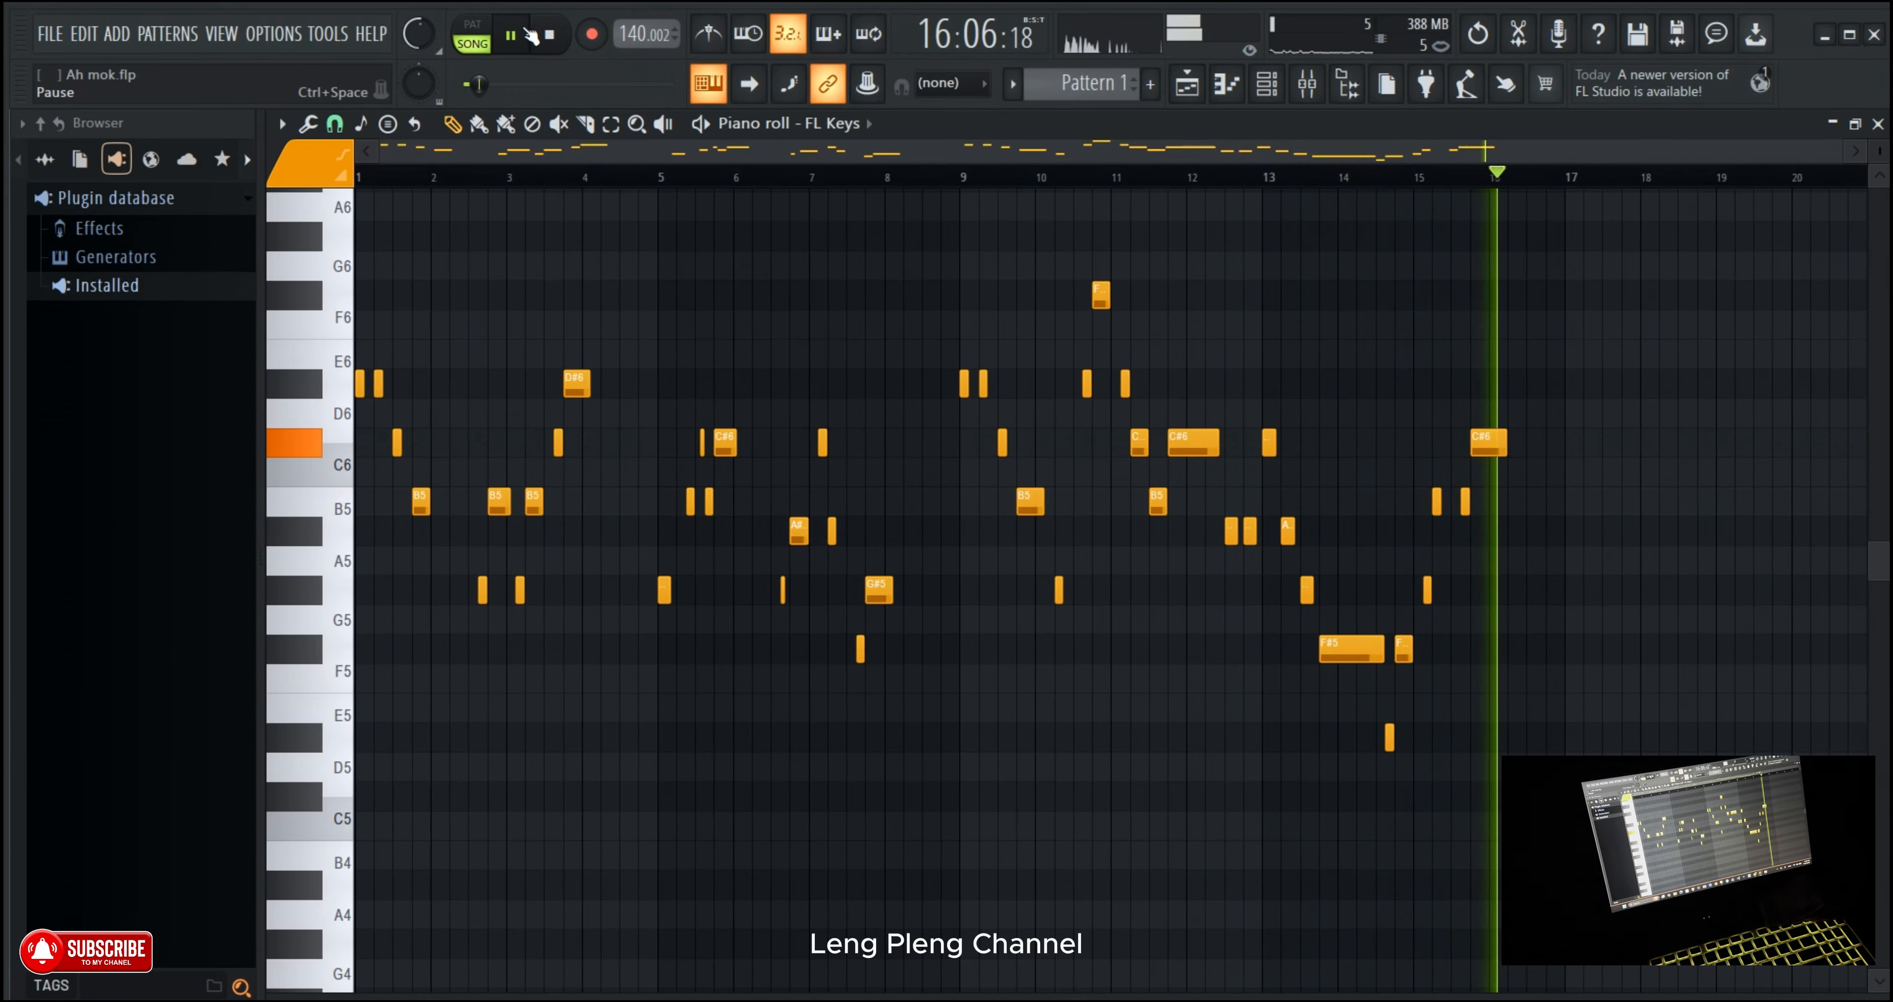
pyautogui.click(529, 34)
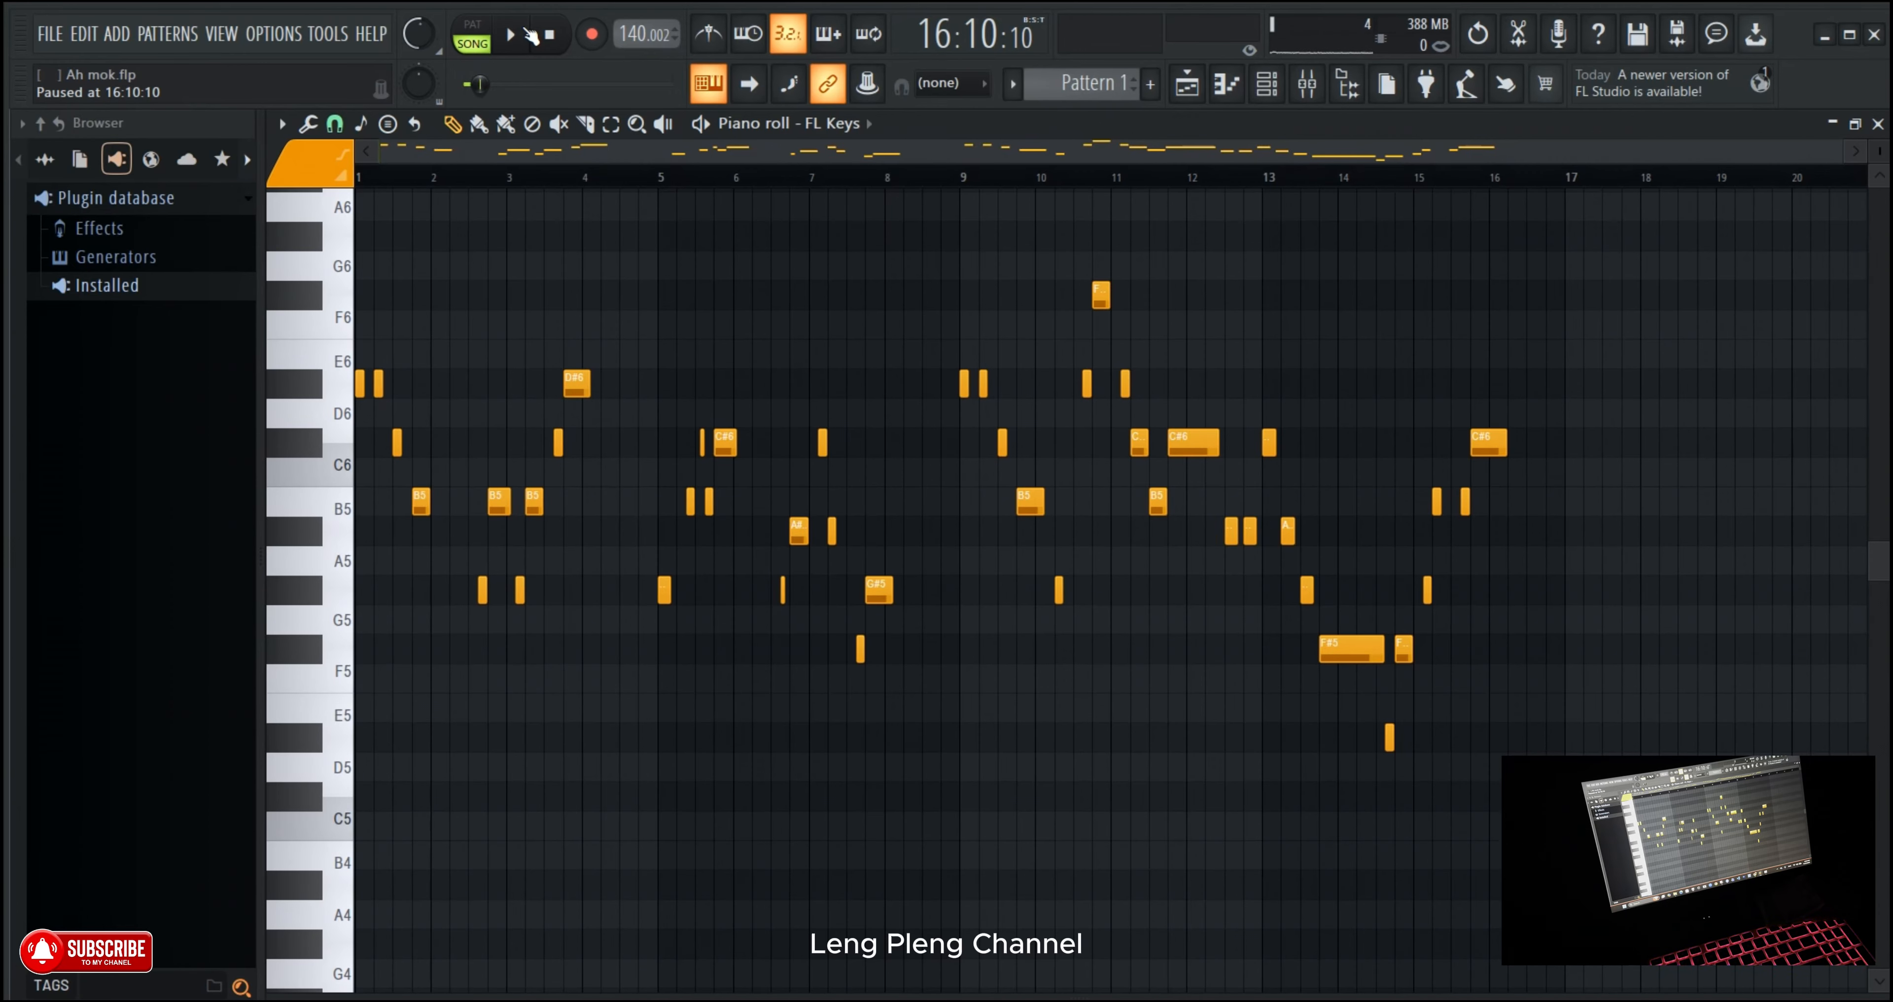
# Step: Return to the Playlist and examine the section after the Pattern 1 clip along the timeline
pyautogui.click(1187, 83)
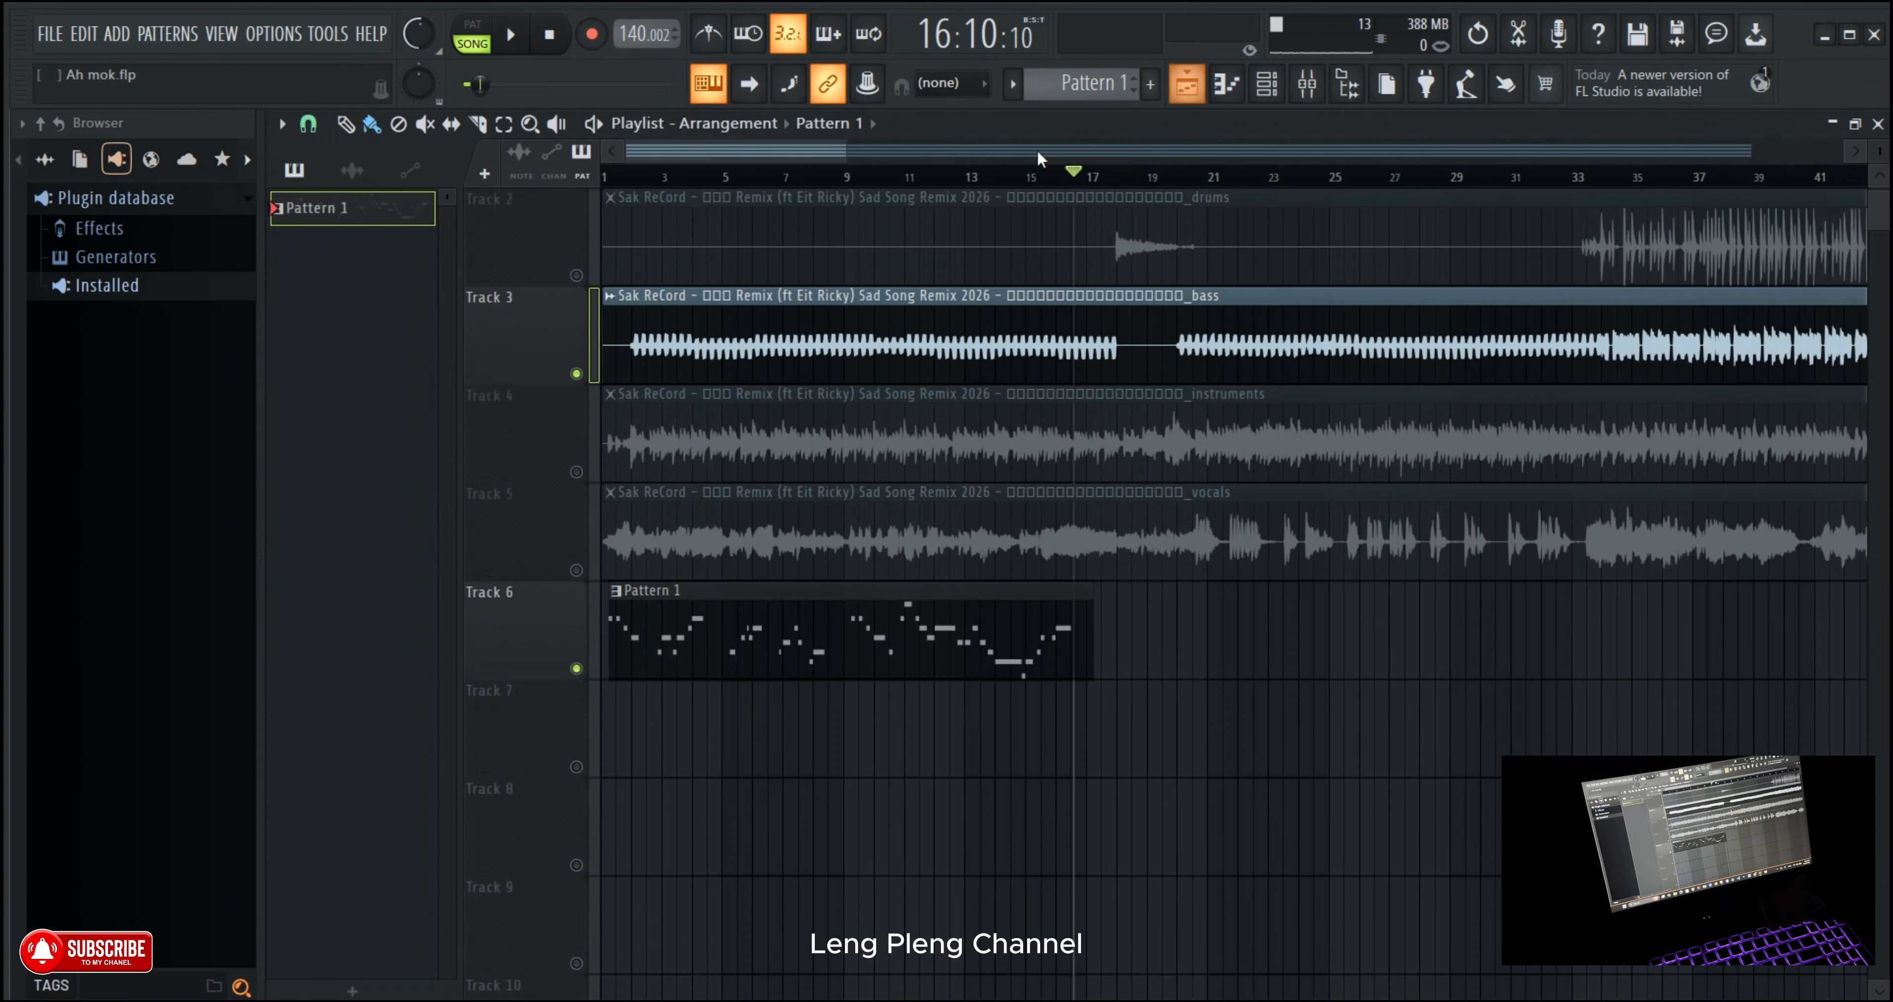
pyautogui.moveTo(829, 156); pyautogui.dragTo(769, 166)
pyautogui.scroll(3, 1080, 195)
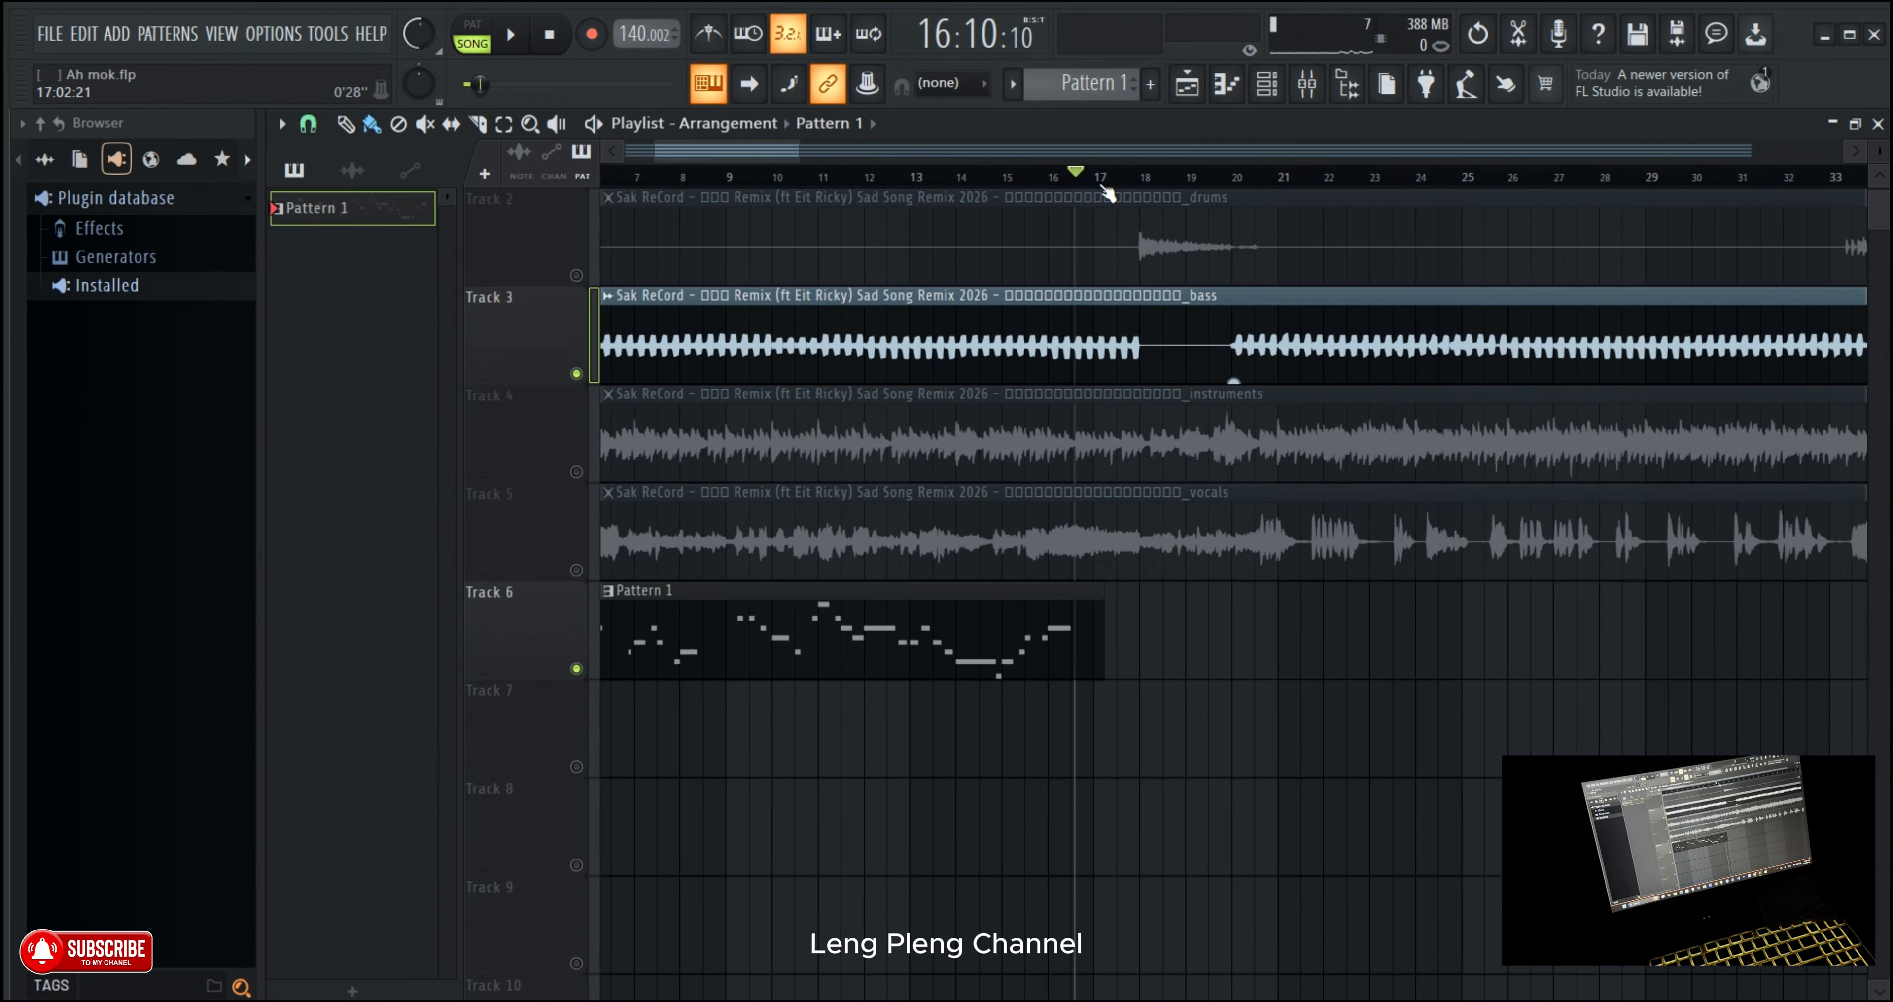
pyautogui.moveTo(1150, 181); pyautogui.dragTo(1727, 185)
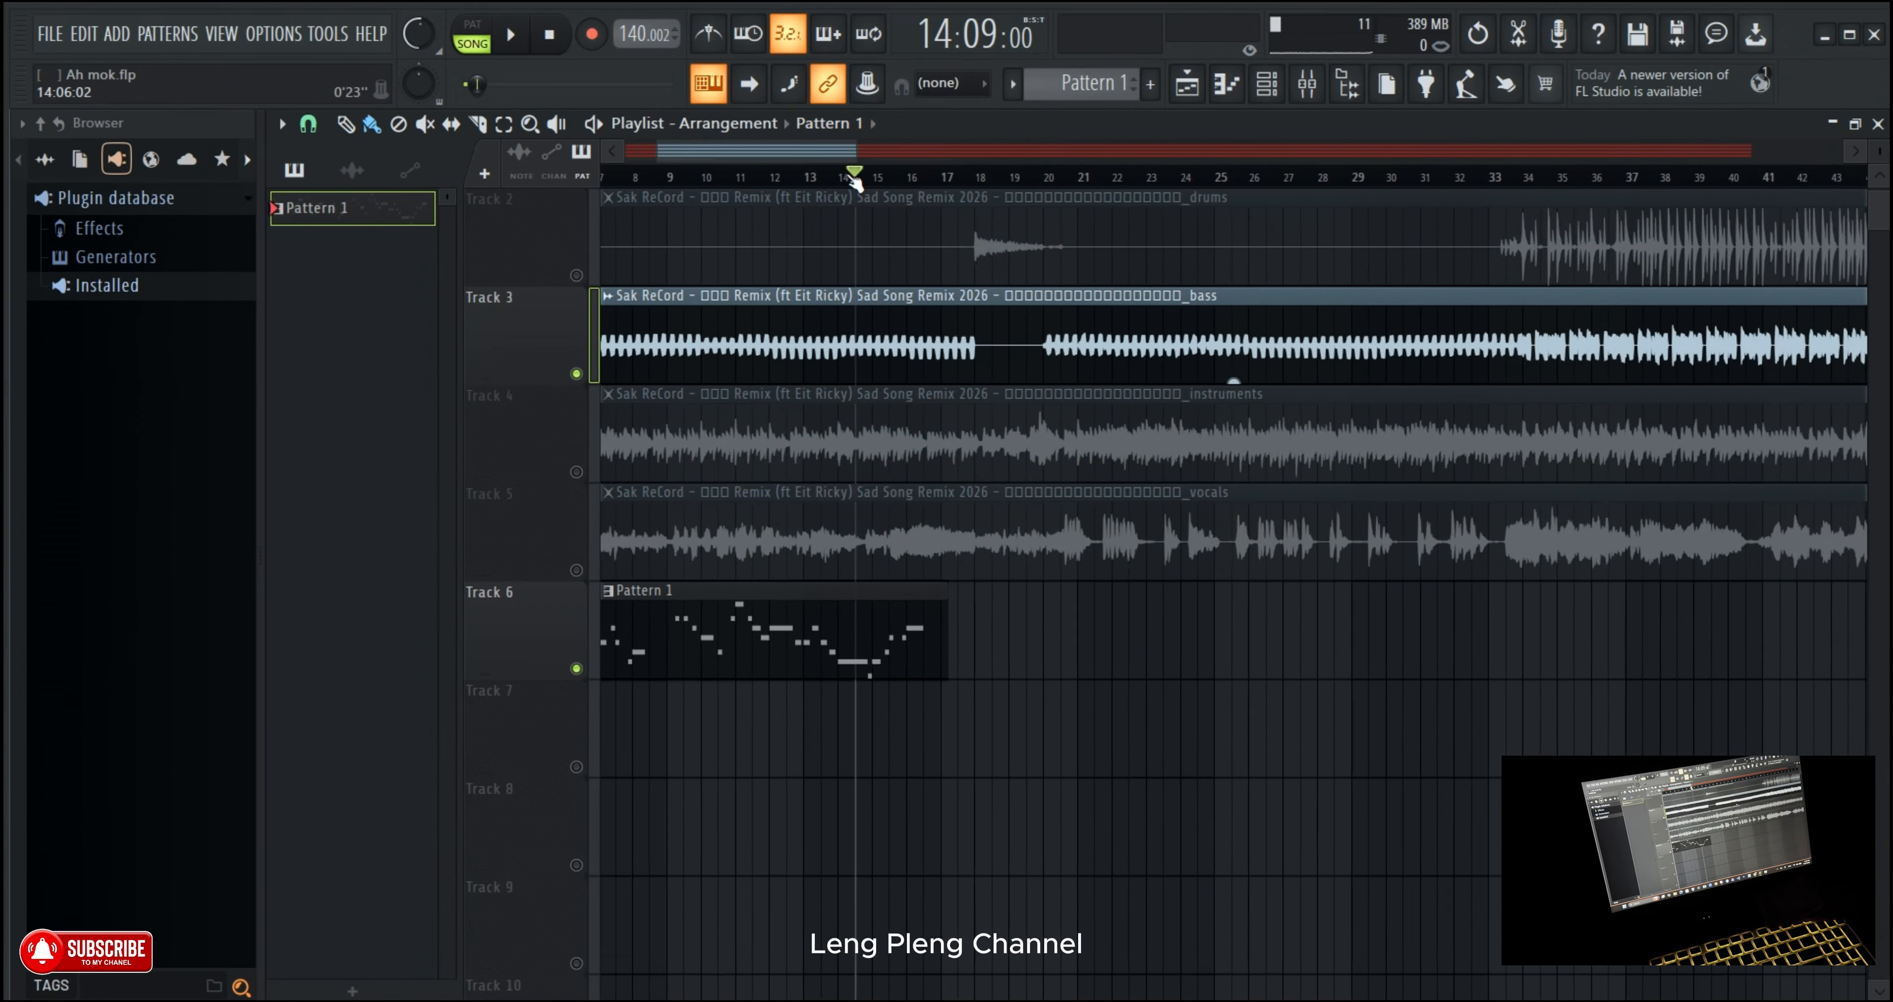
# Step: Reopen Pattern 1 in the piano roll and review the whole melody from bar 1 to bar 16
pyautogui.doubleClick(770, 636)
pyautogui.moveTo(1095, 160); pyautogui.dragTo(553, 190)
pyautogui.scroll(-5, 556, 194)
pyautogui.hscroll(-2, 571, 179)
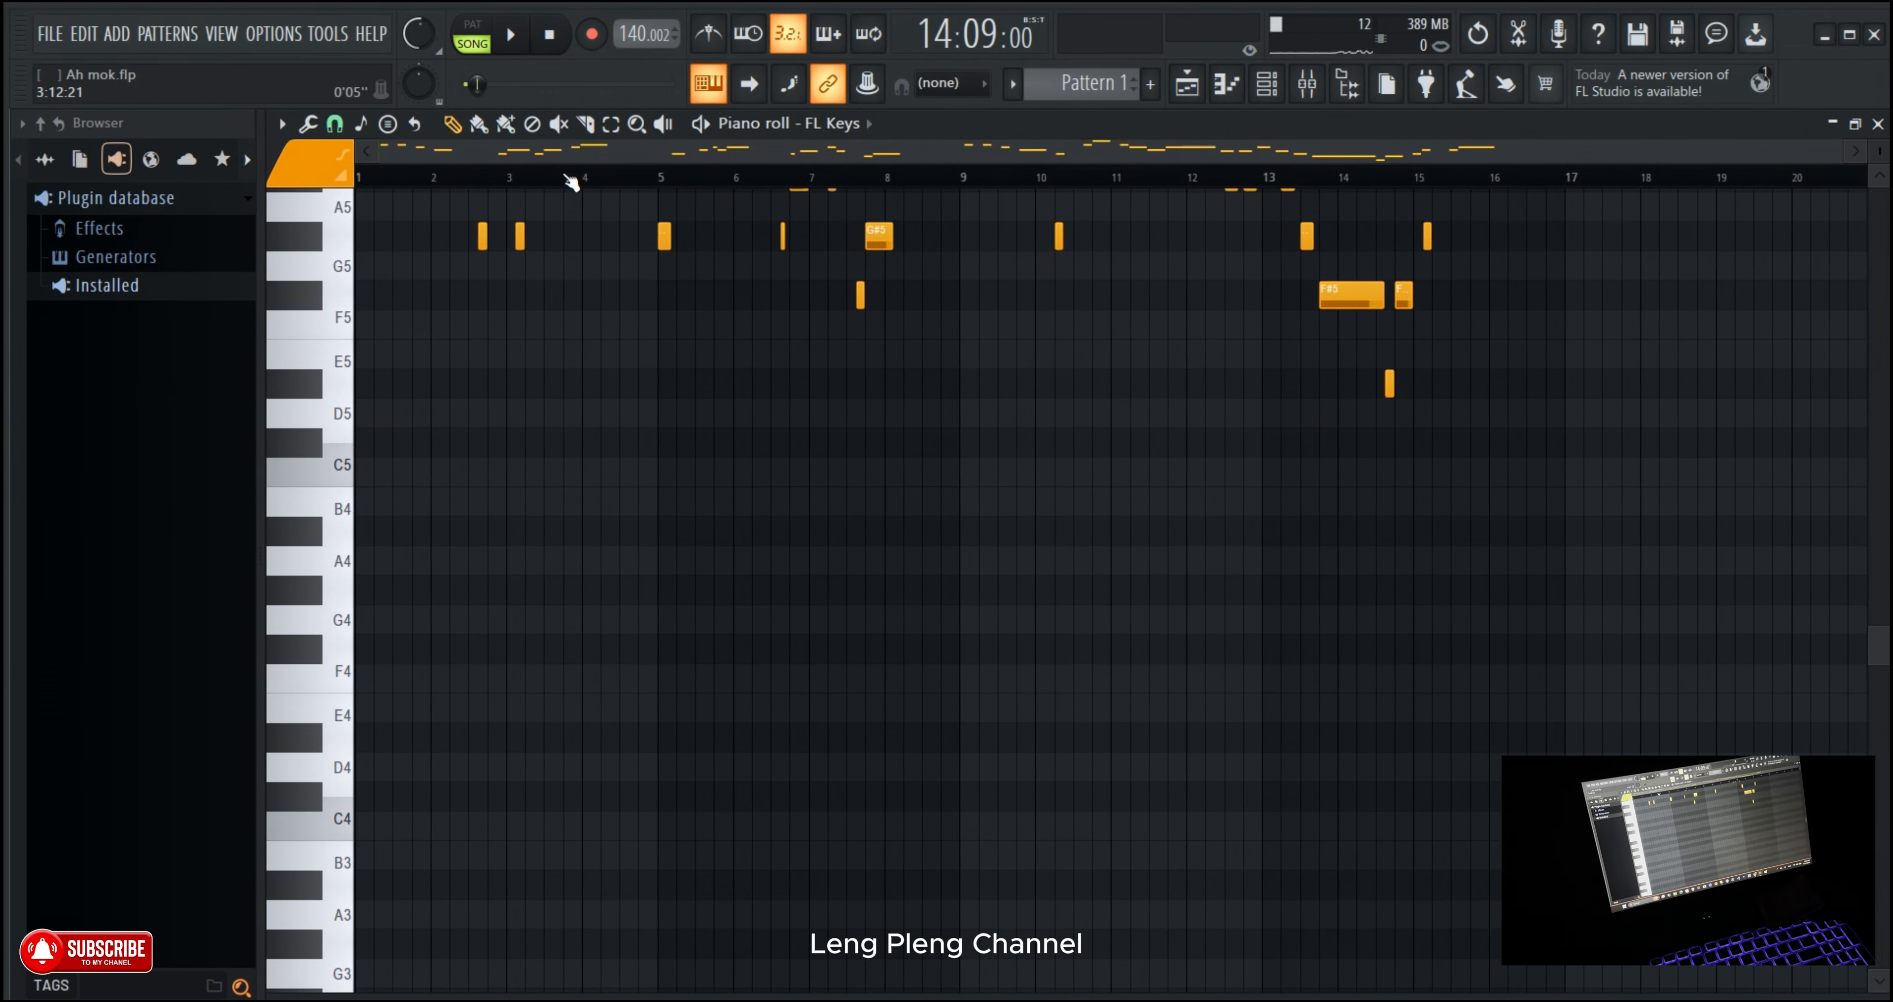
pyautogui.scroll(7, 704, 818)
pyautogui.scroll(-3, 708, 823)
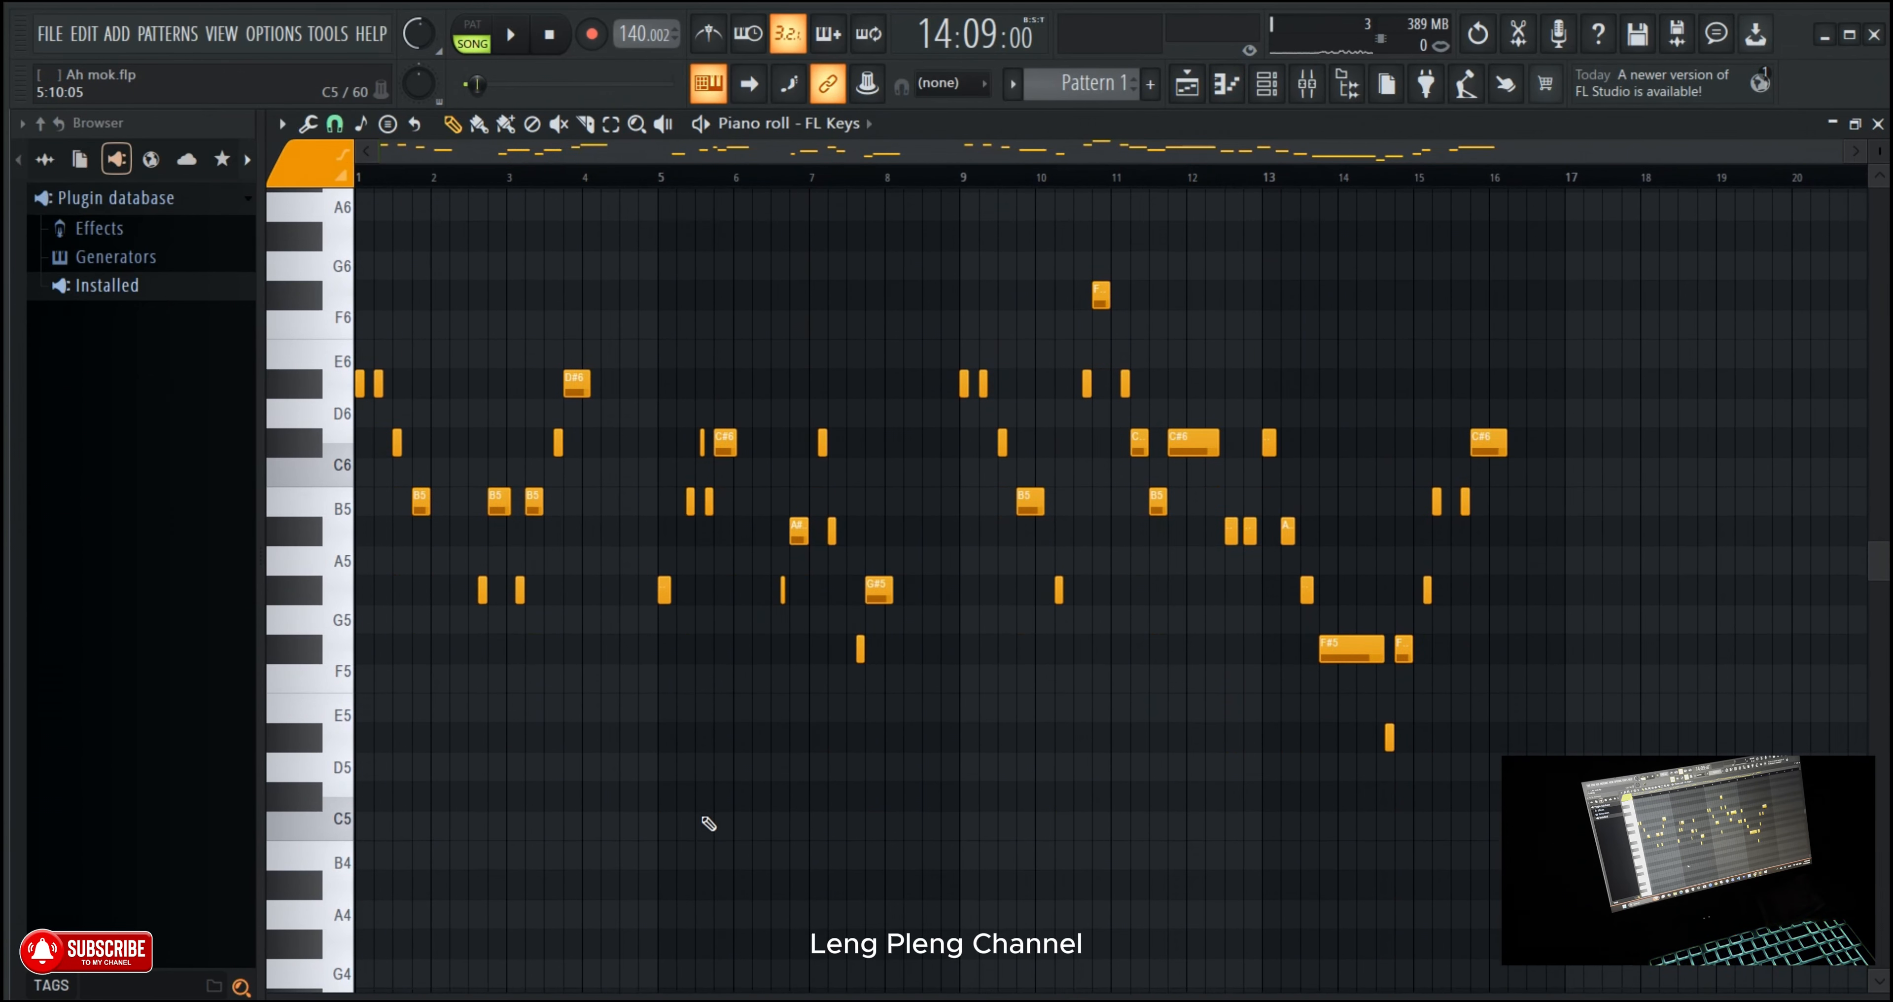